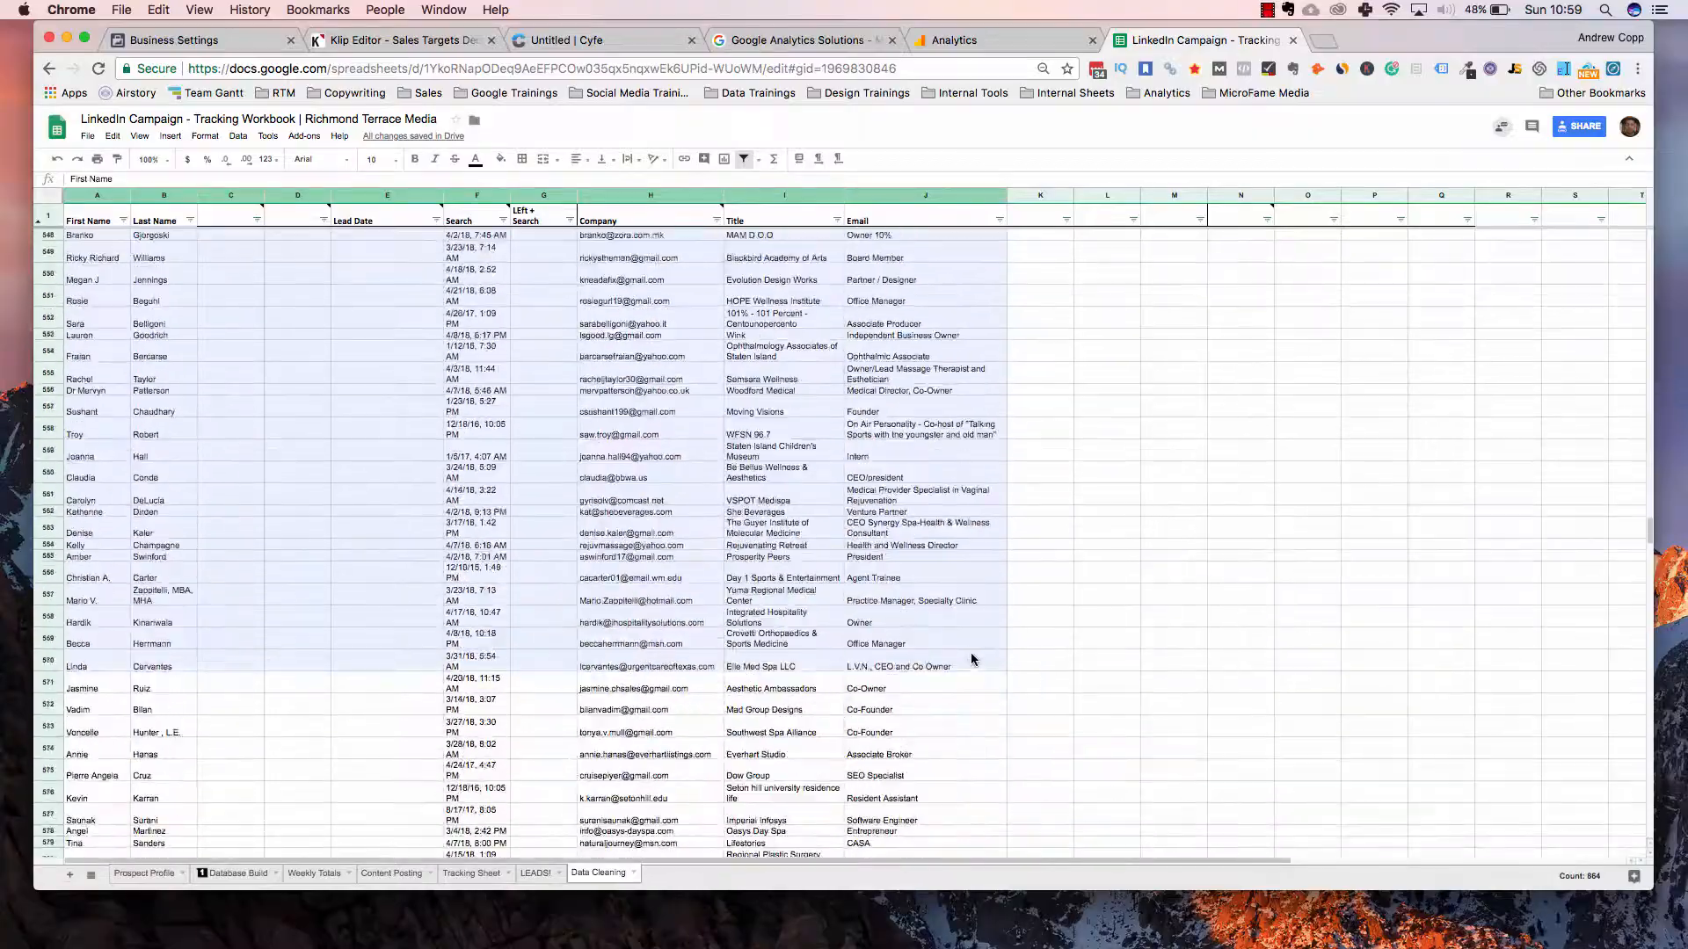
scroll(972, 659, "down", 20)
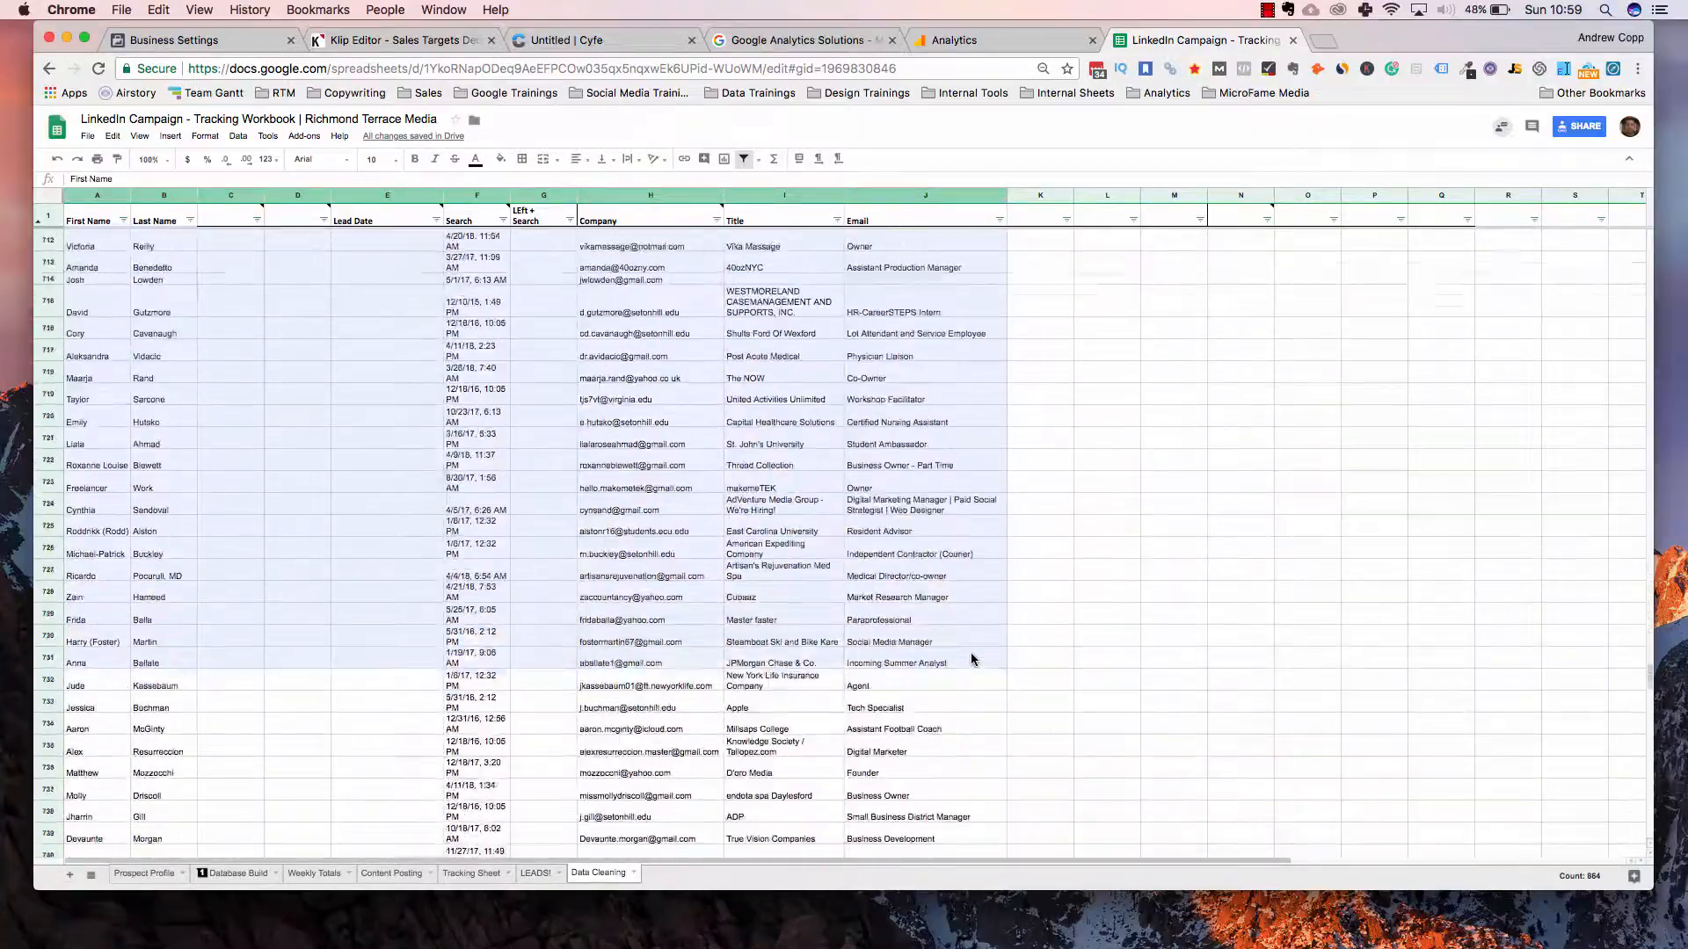
Delete the old contact data in columns A–J and move the LinkedIn data export page into the Sheets browser window
key("Delete")
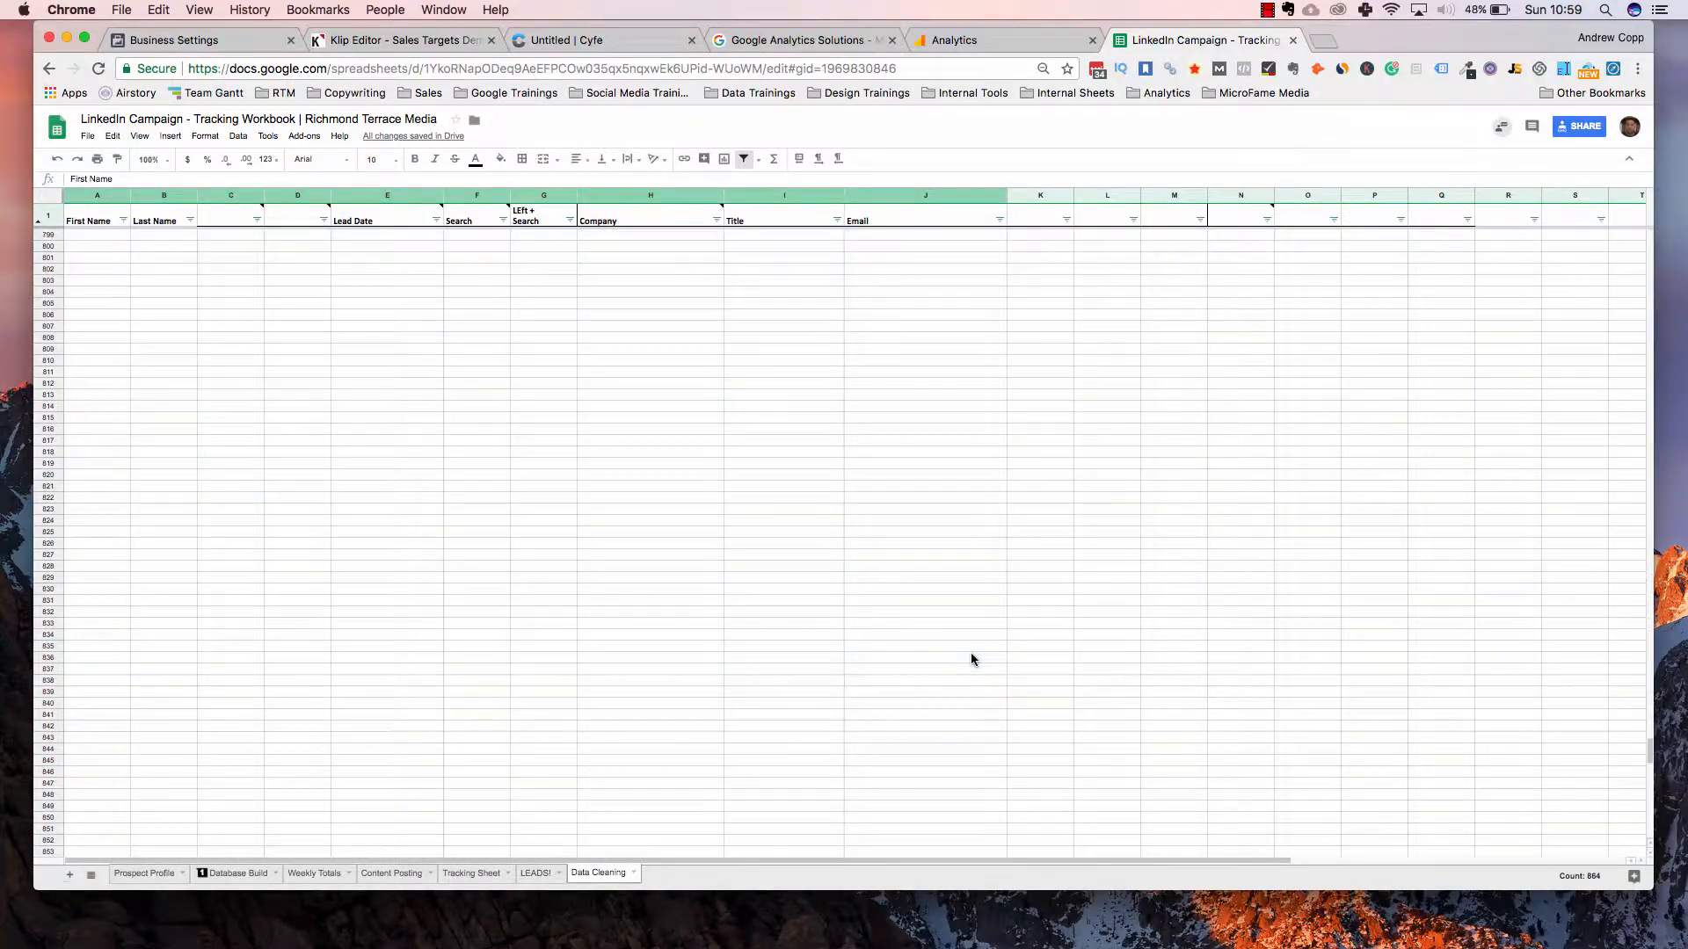
left_click_drag(0, 67, 919, 140)
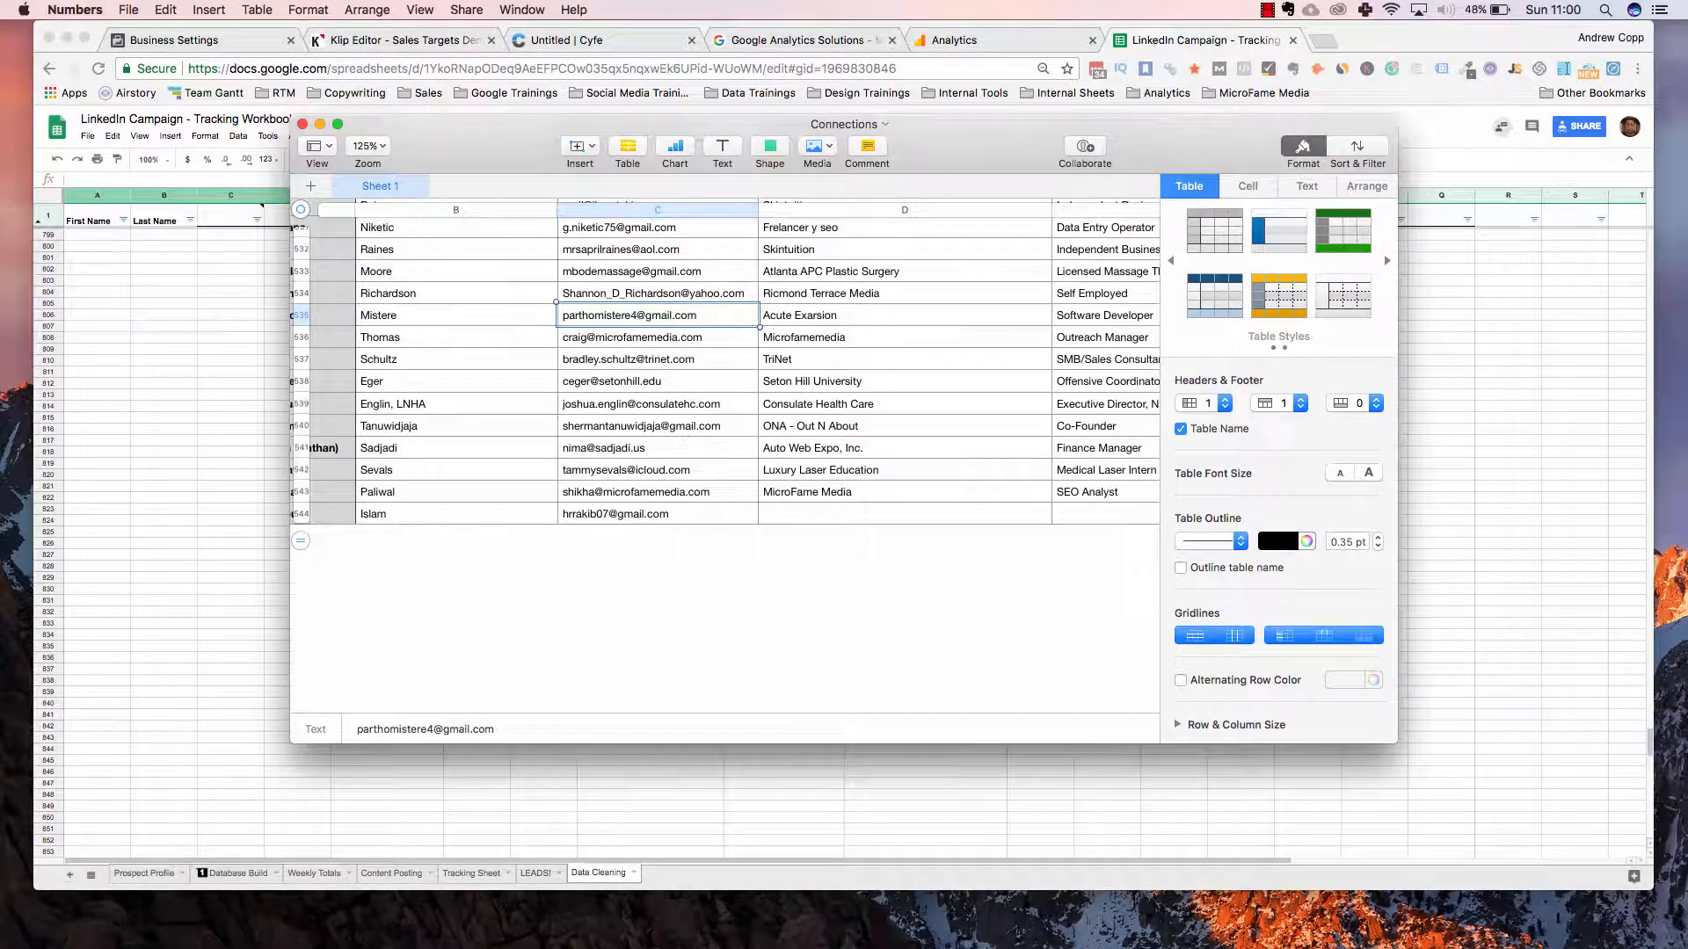
key("super+Tab")
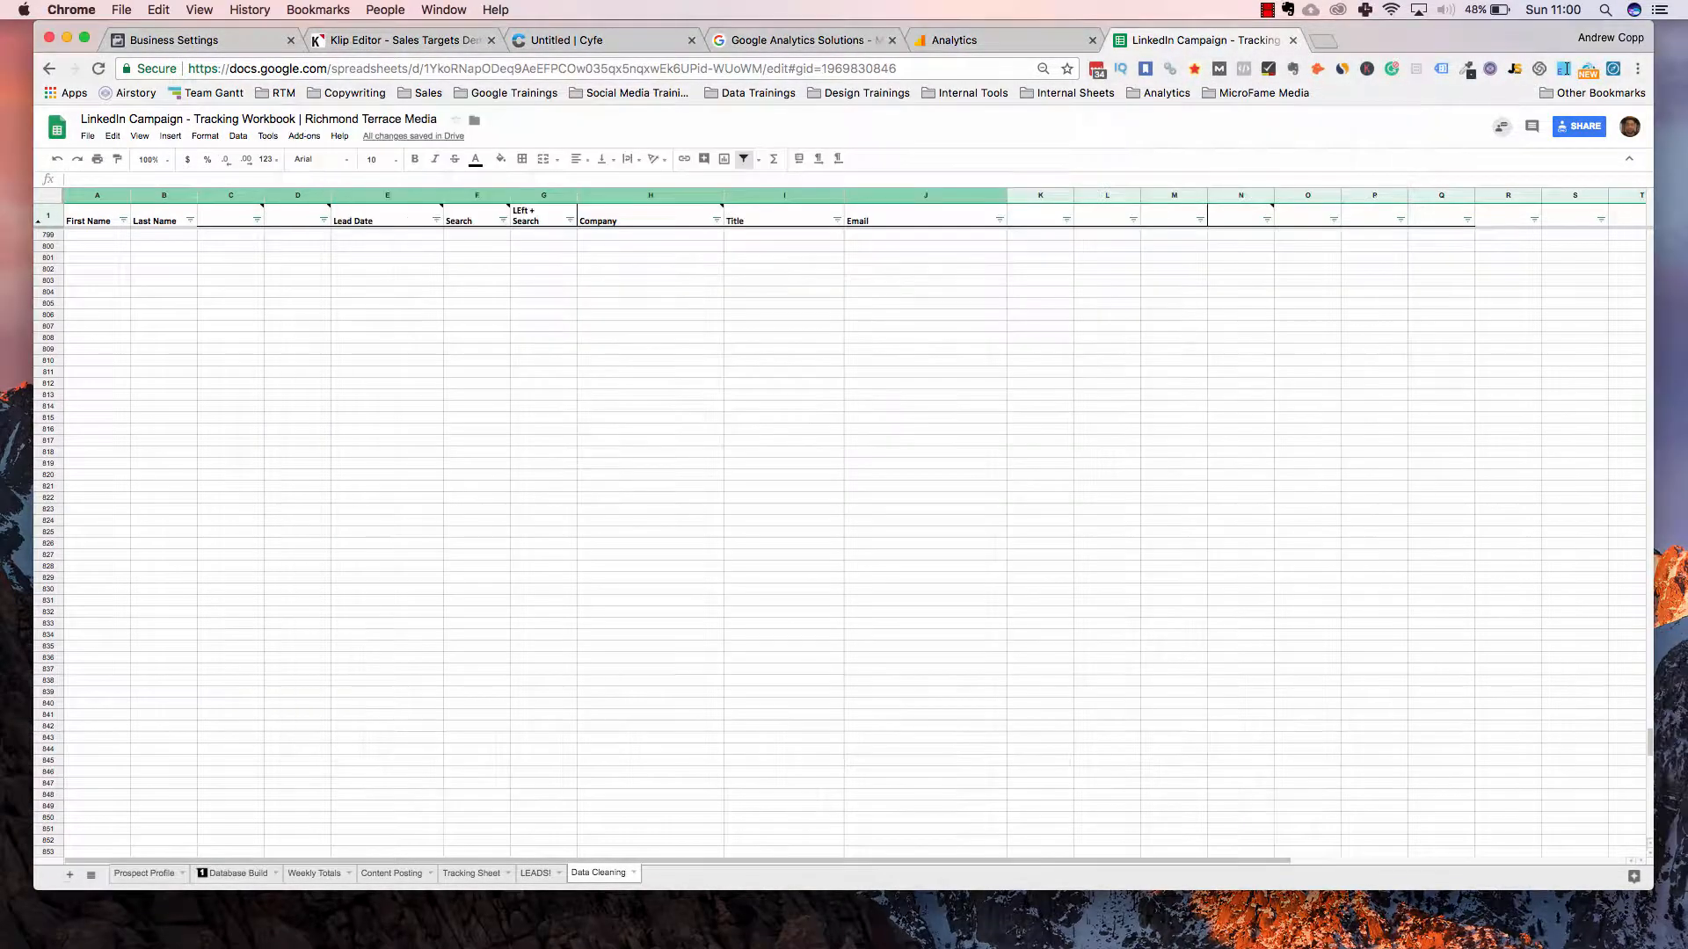
left_click_drag(0, 40, 1442, 40)
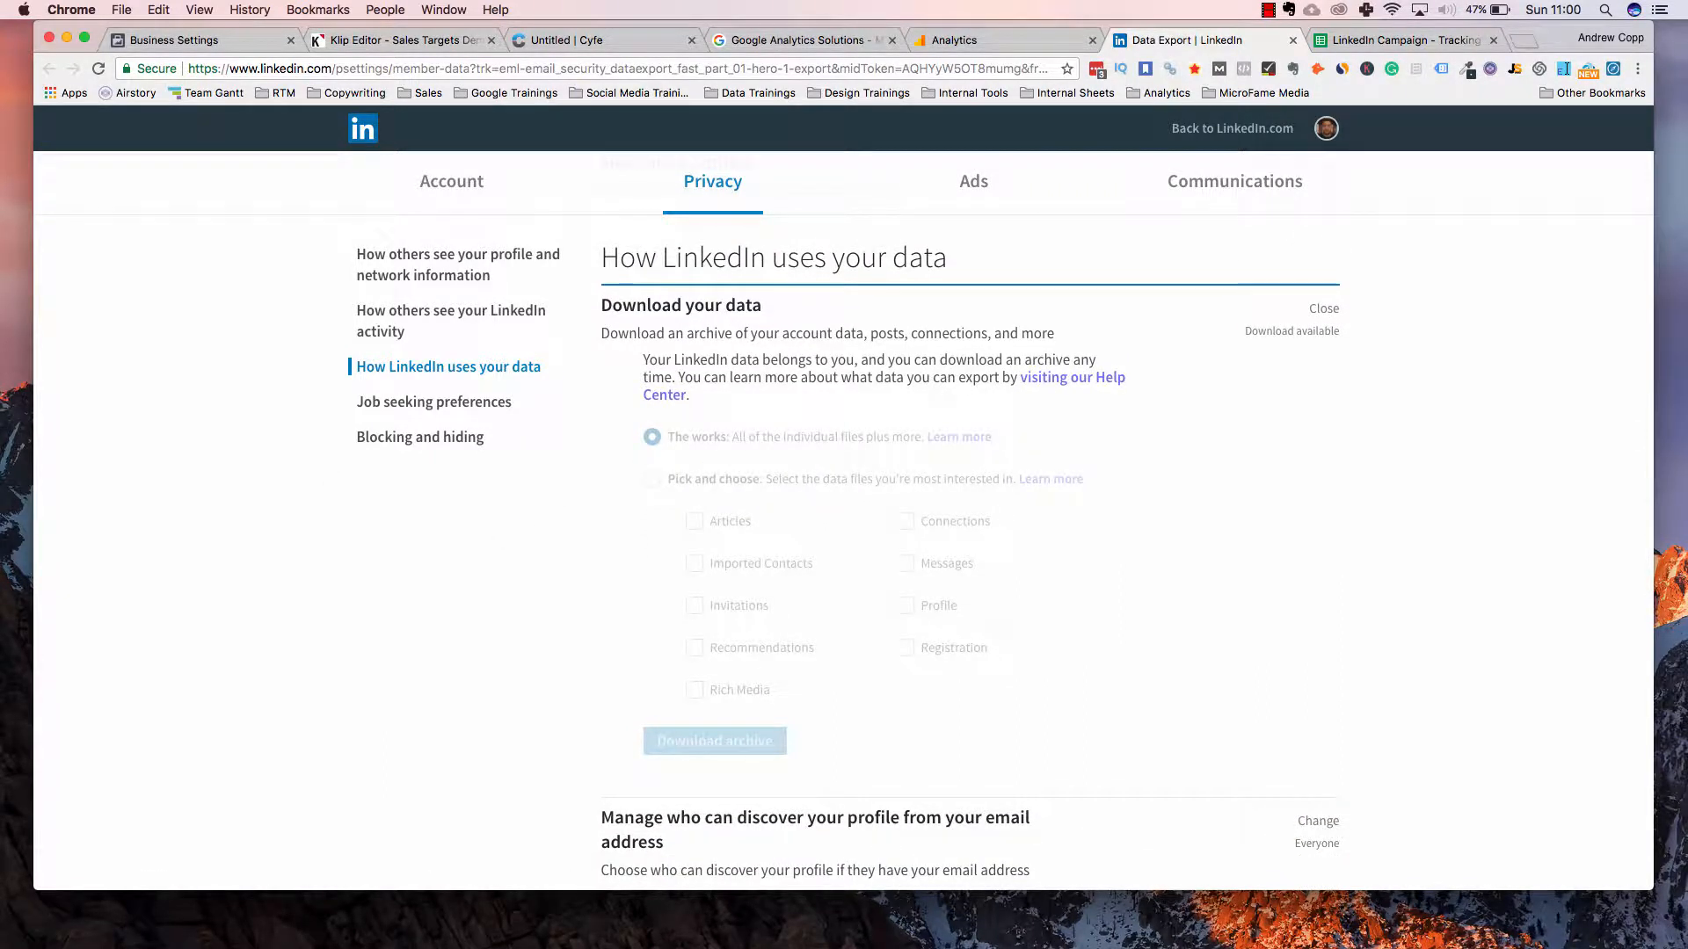
In Numbers, hide the format panel and select the entire Connections table from the First Name cell
key("super+Tab")
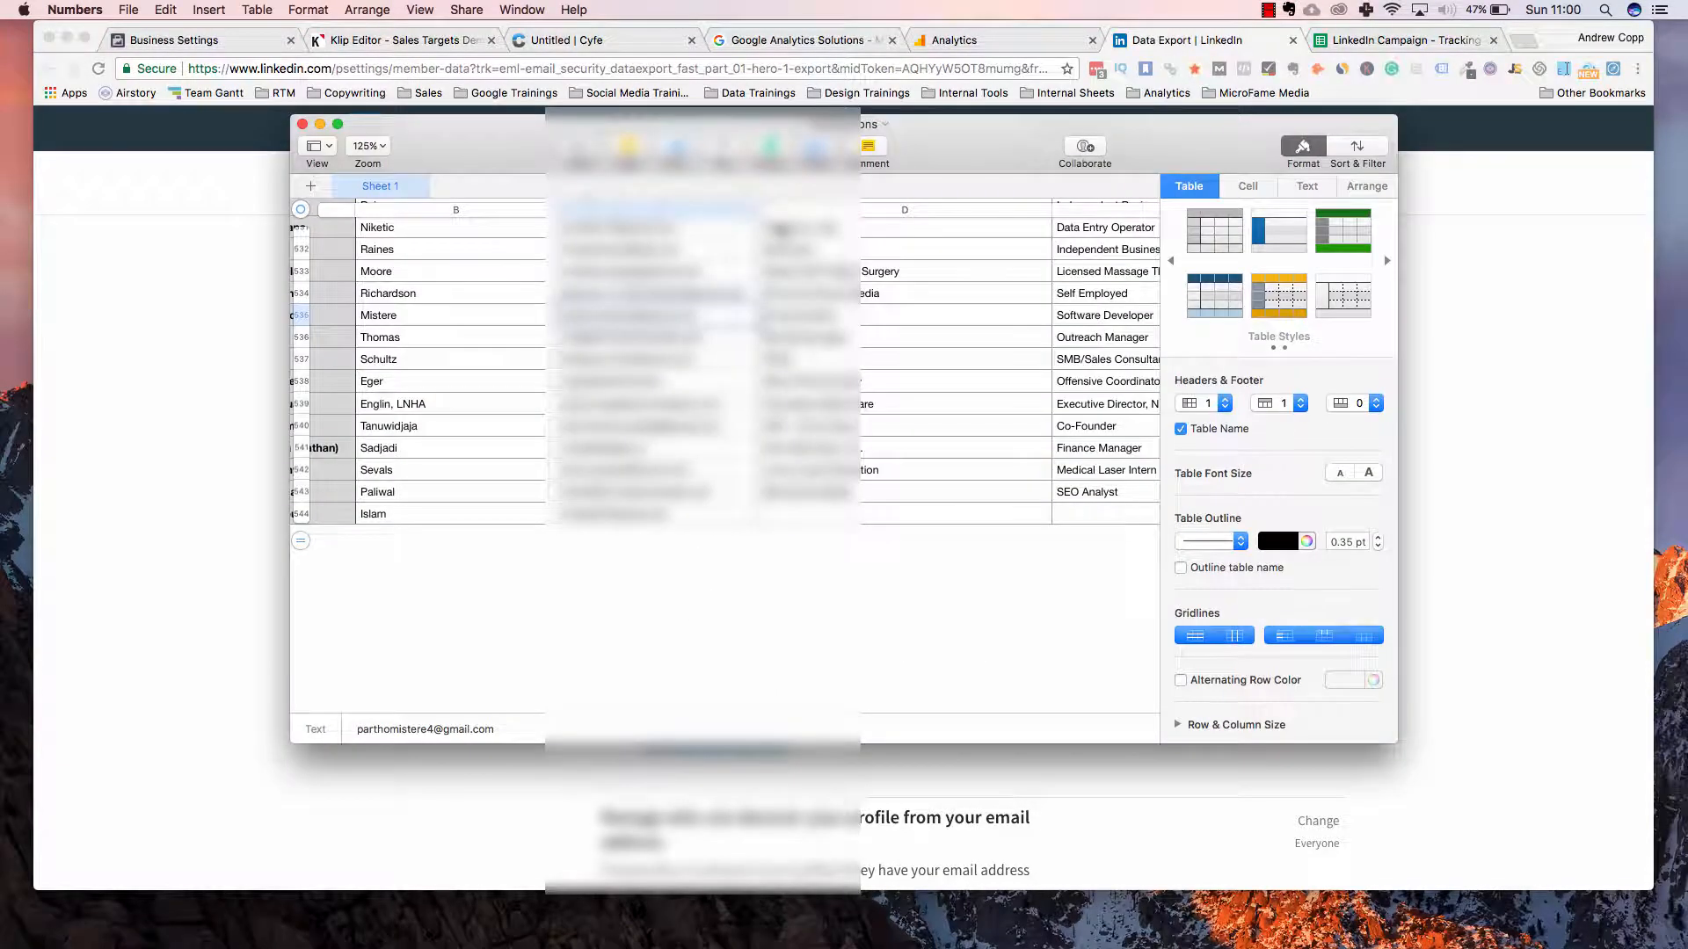
left_click(837, 338)
left_click(1310, 148)
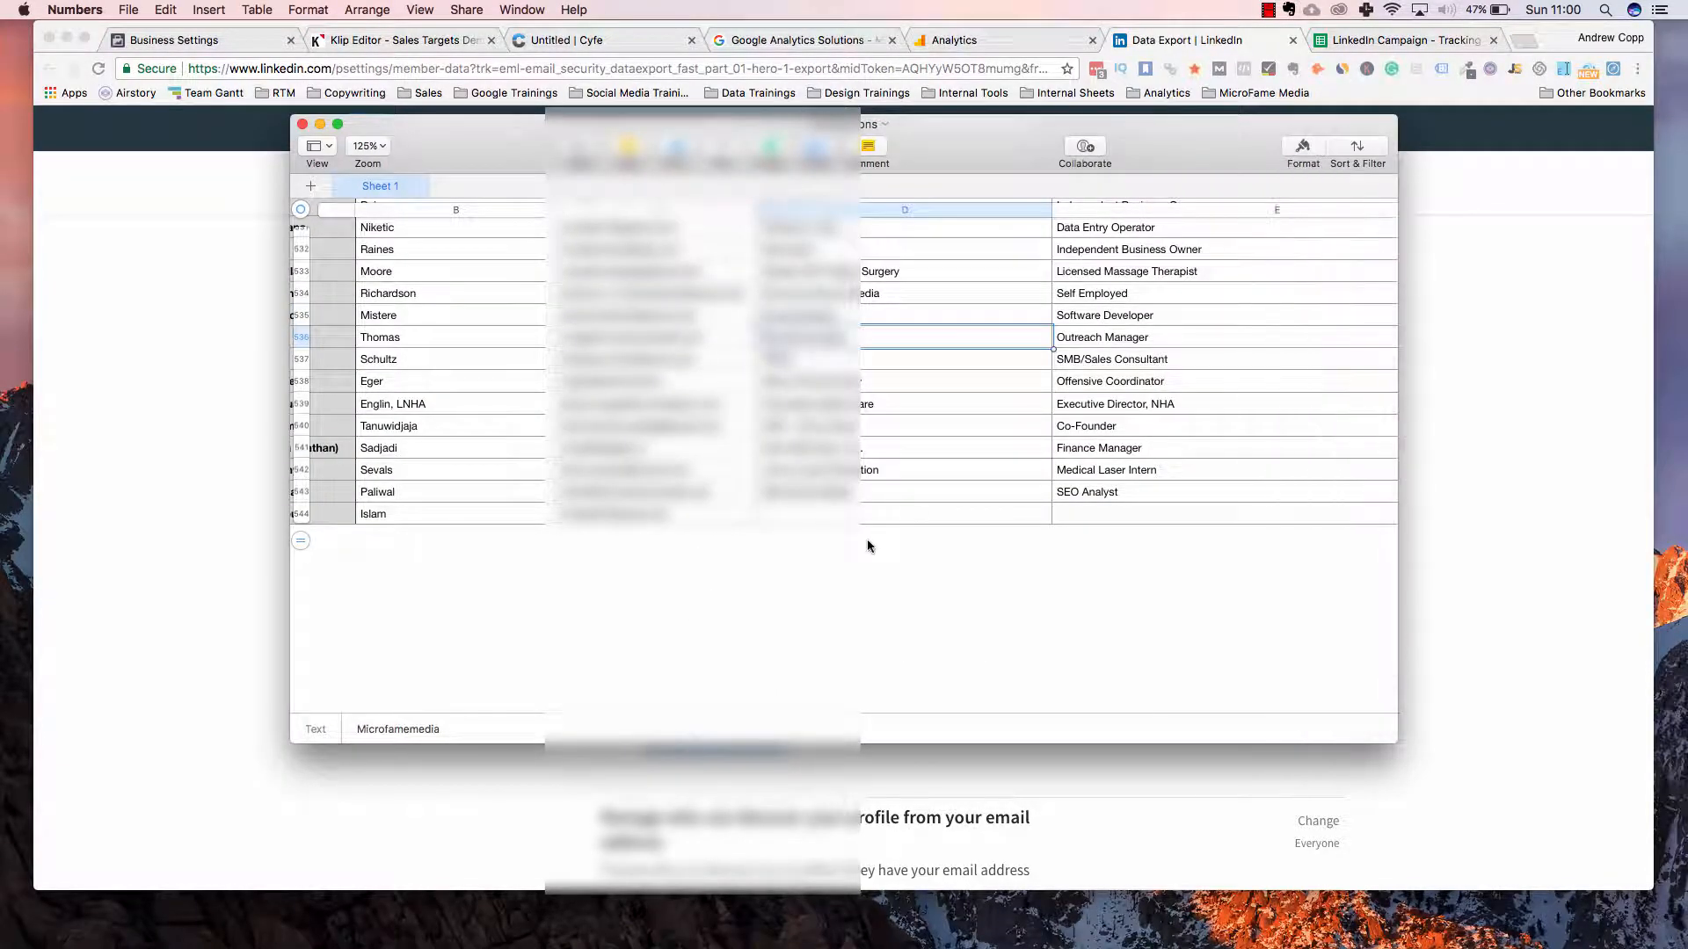
scroll(867, 546, "up", 20)
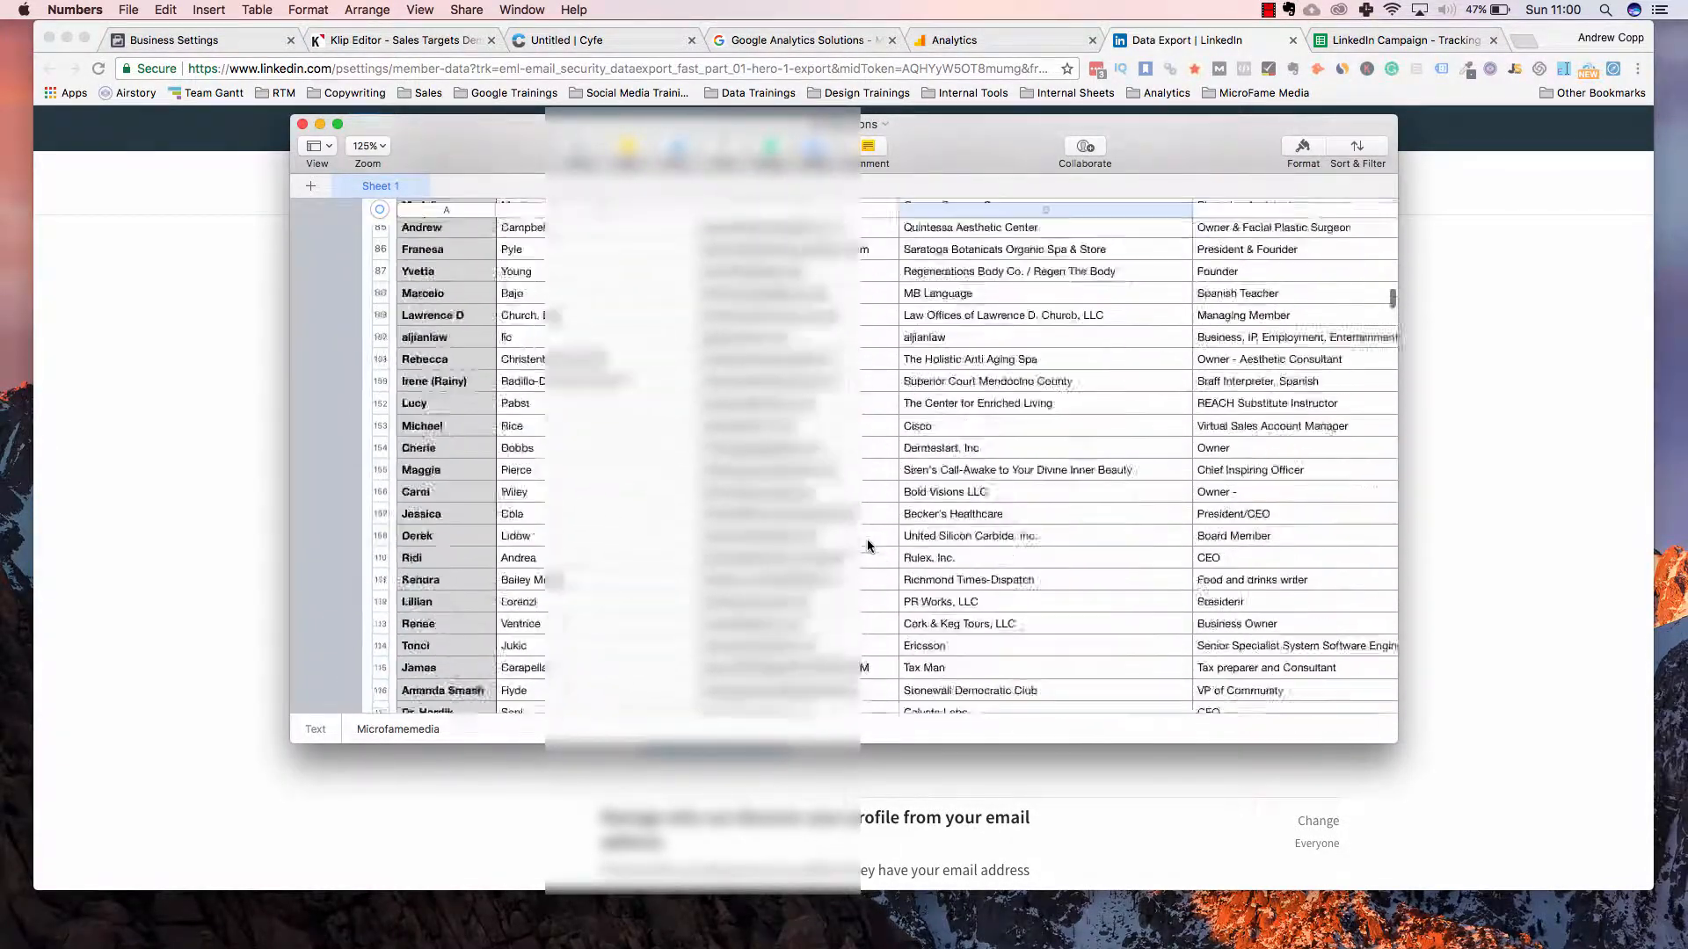
scroll(867, 546, "up", 15)
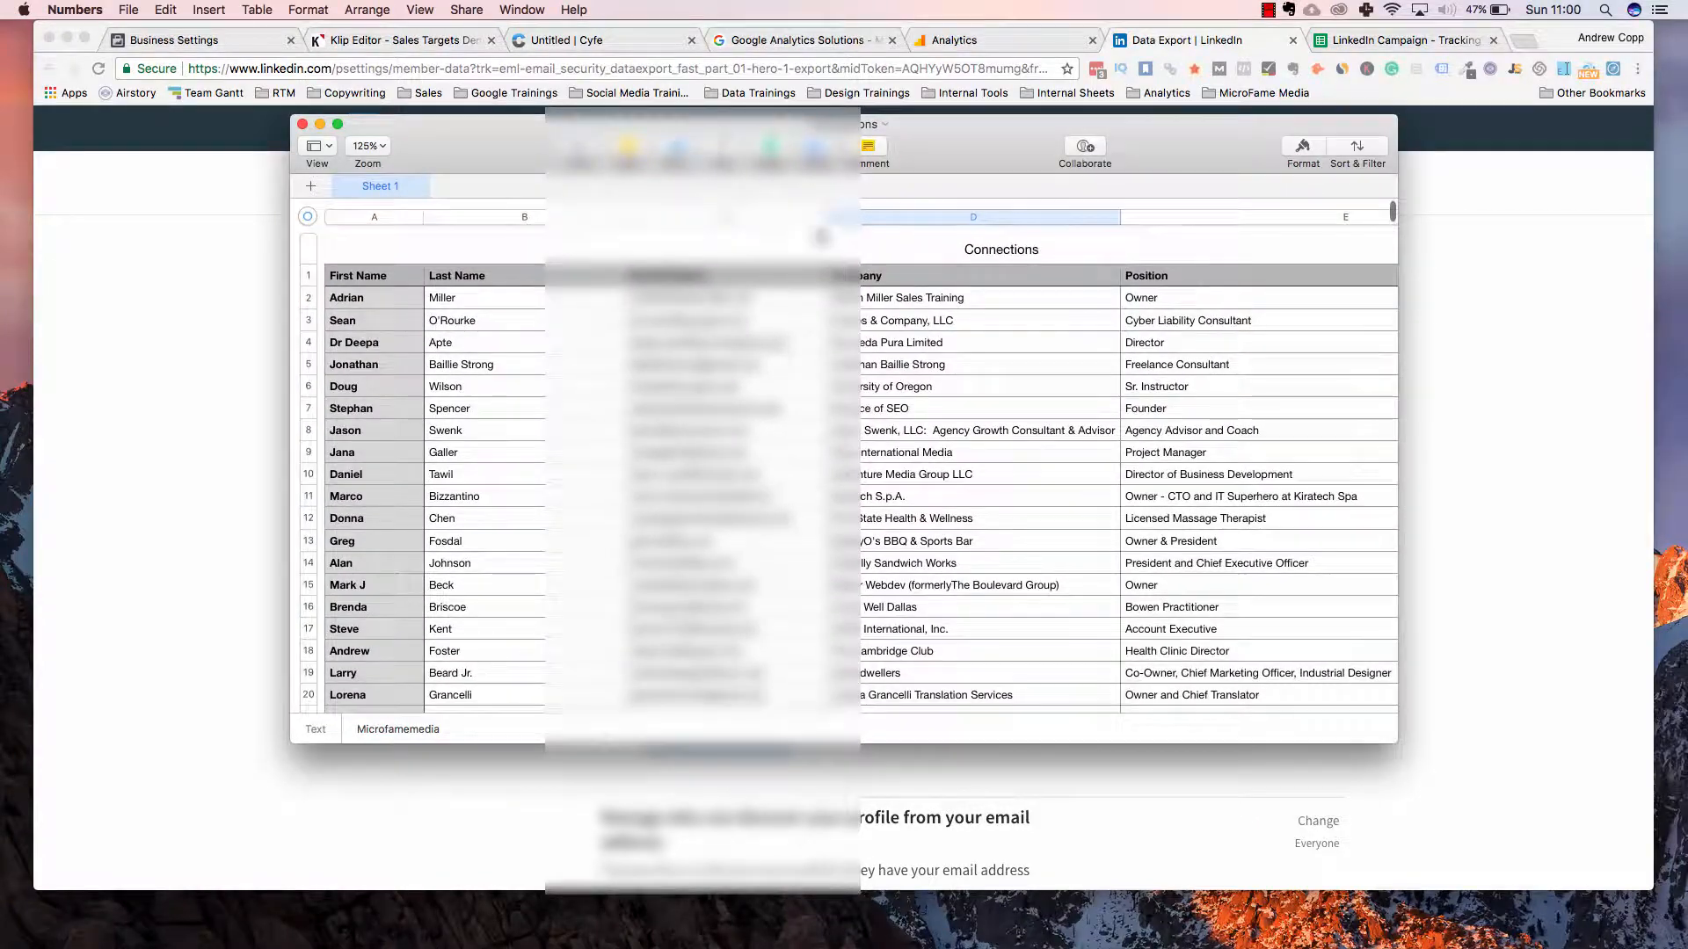
left_click_drag(791, 130, 787, 36)
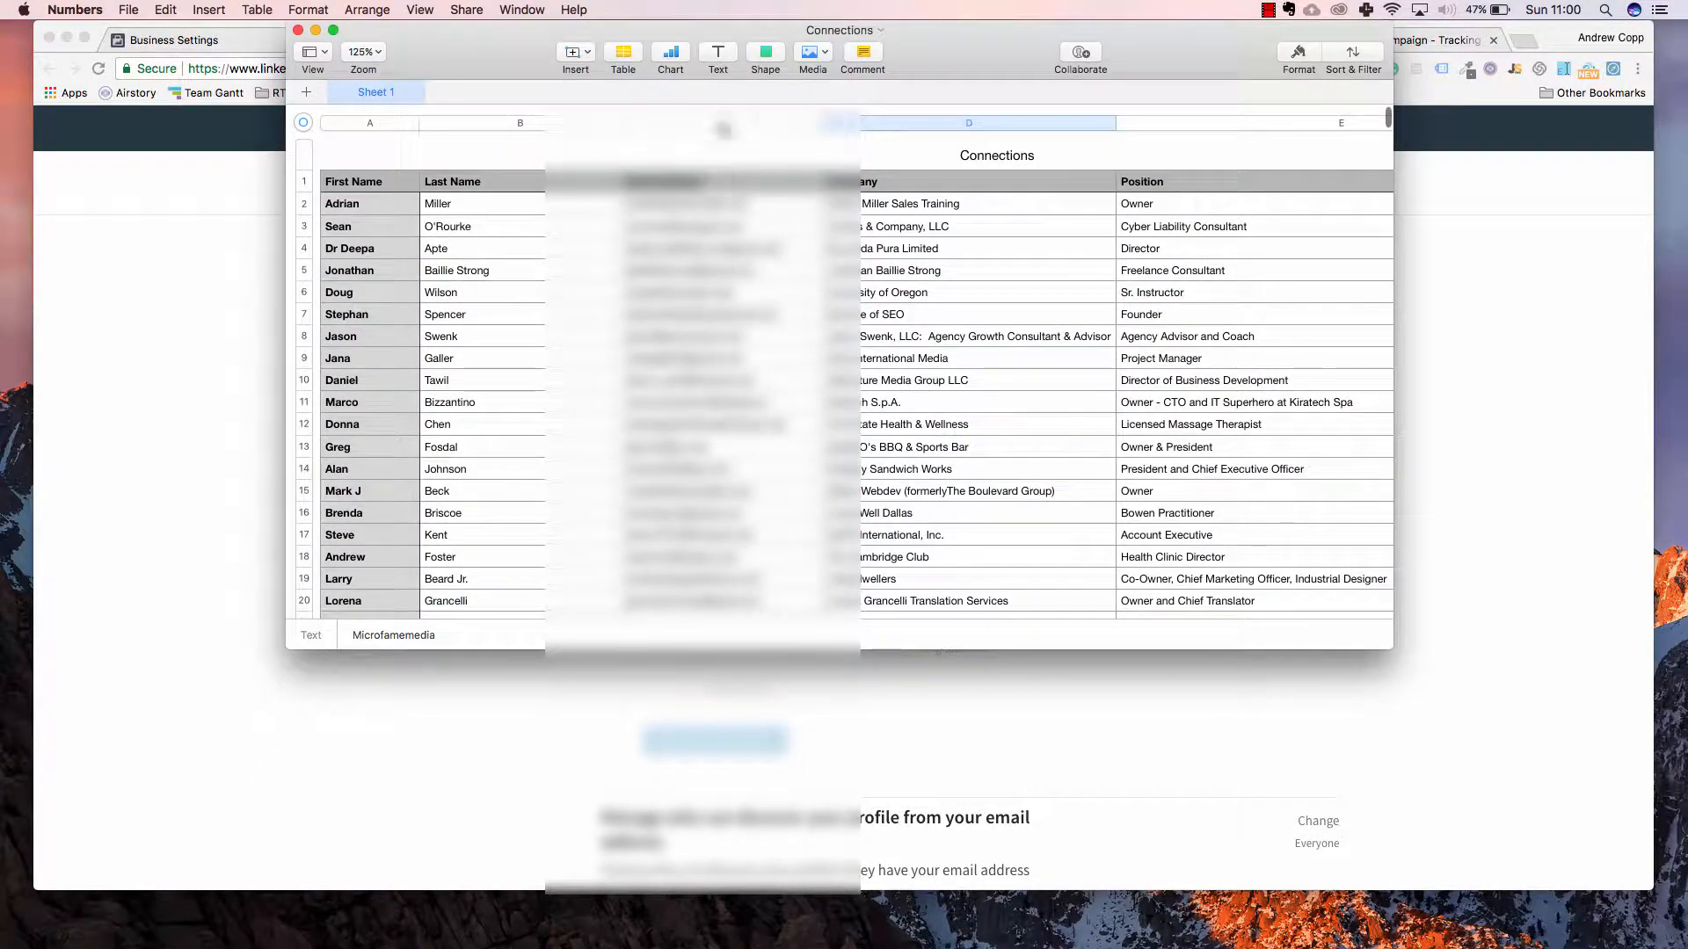
left_click_drag(985, 29, 983, 185)
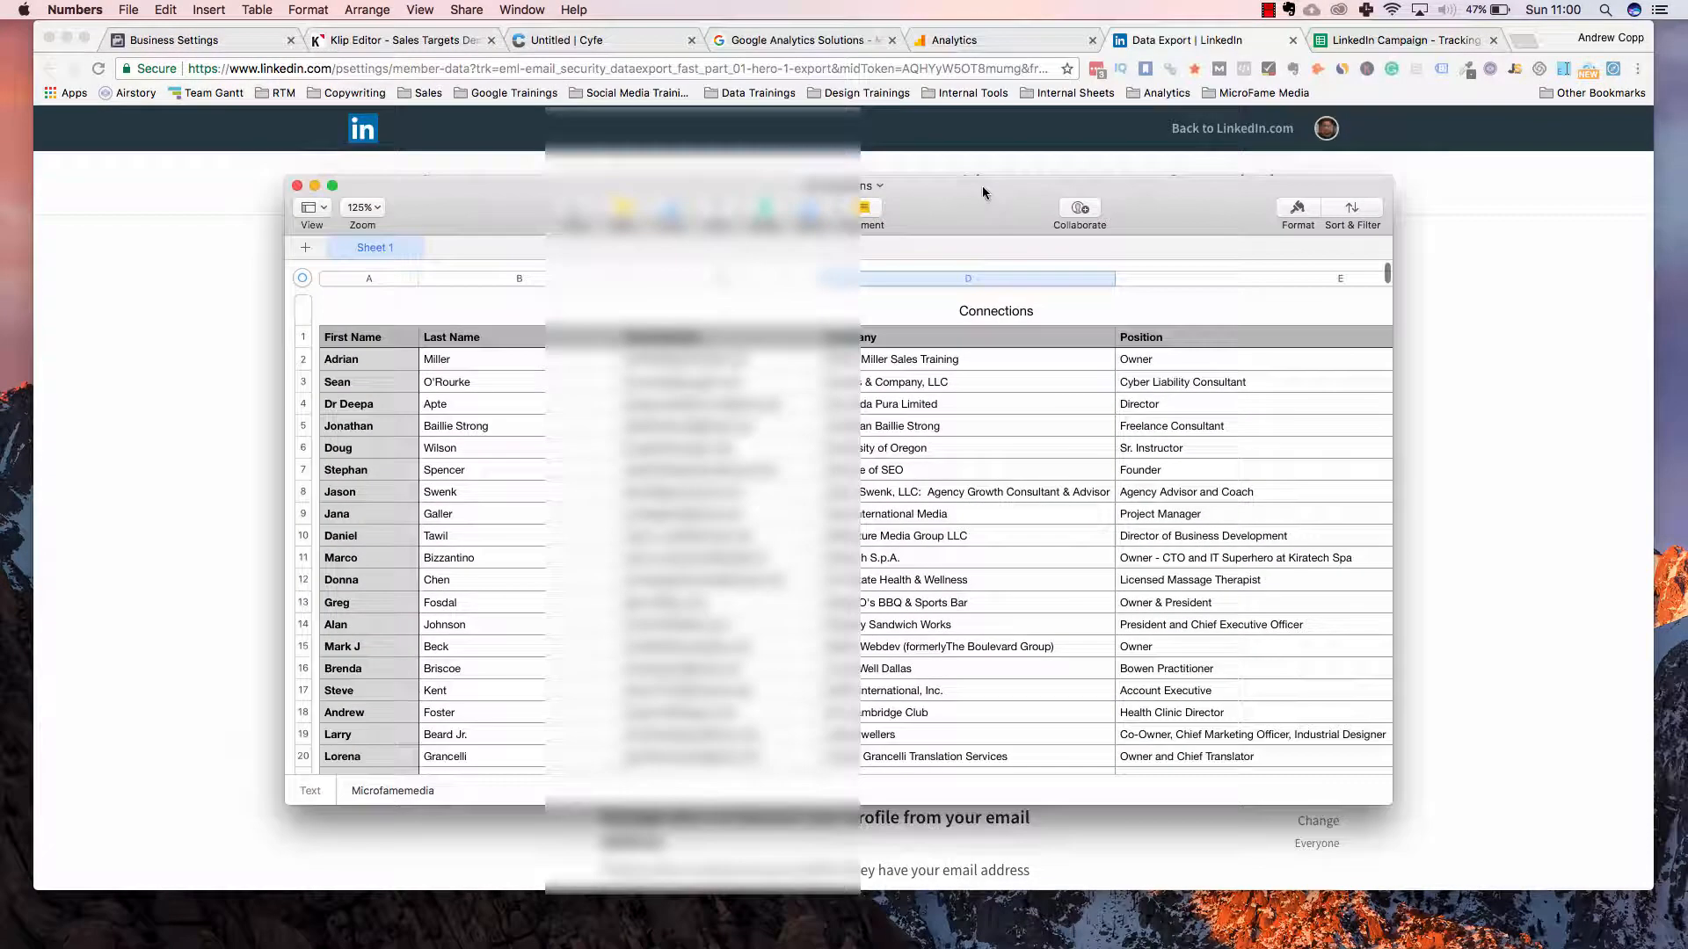
left_click(343, 341)
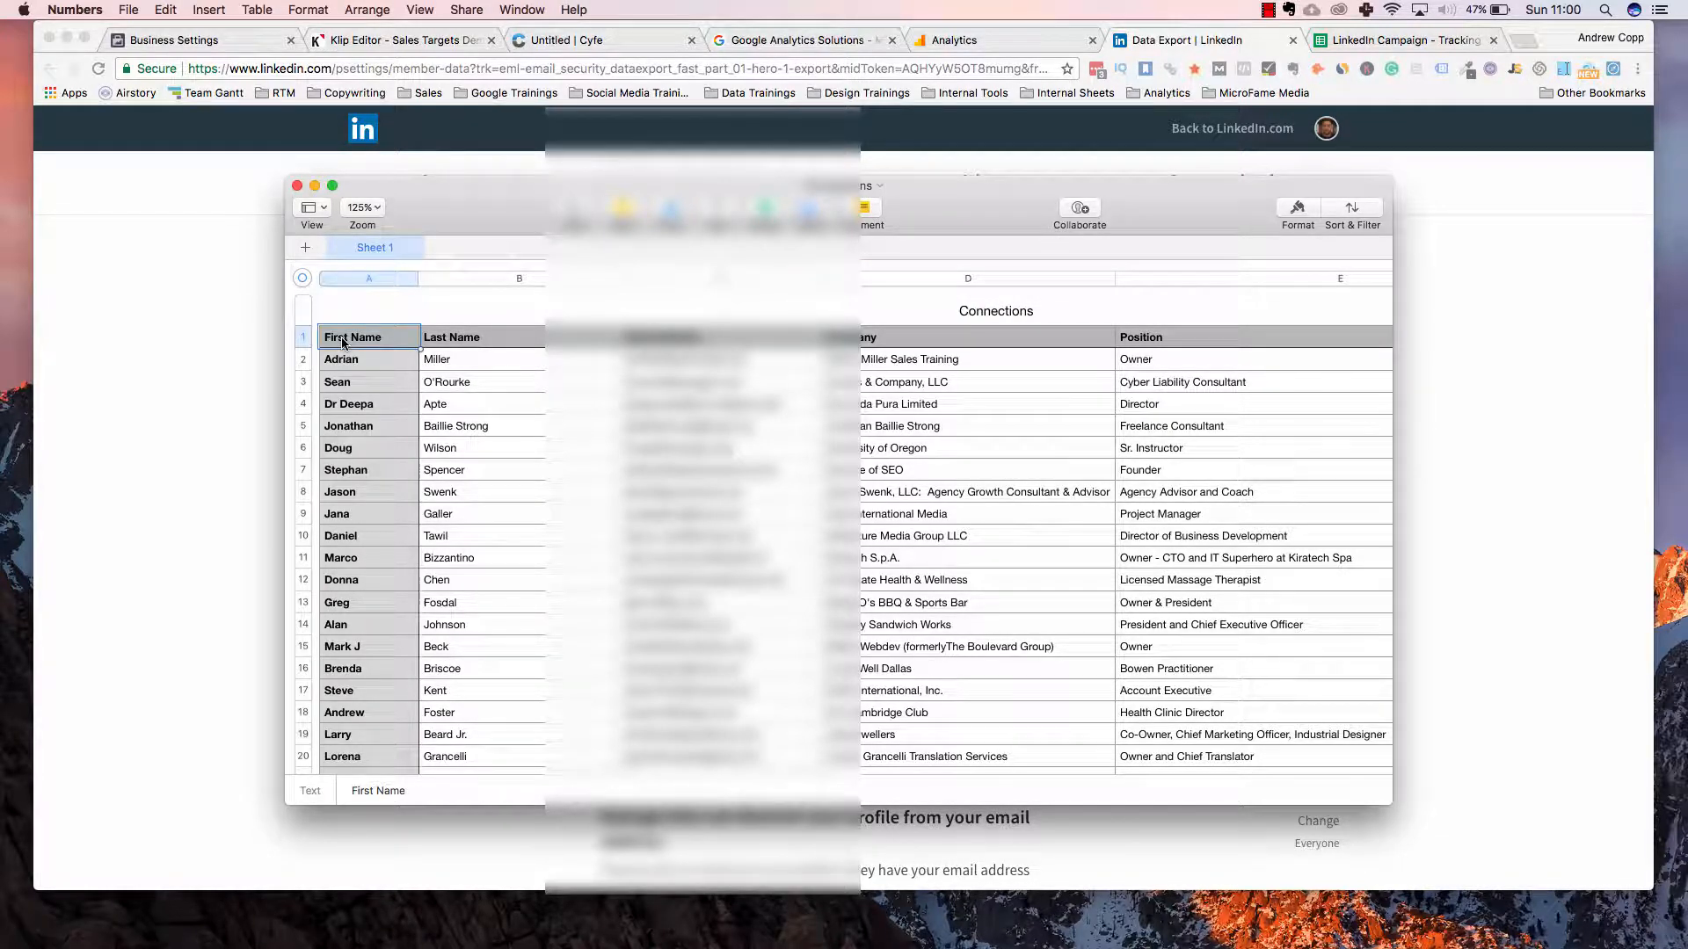
key("super+a")
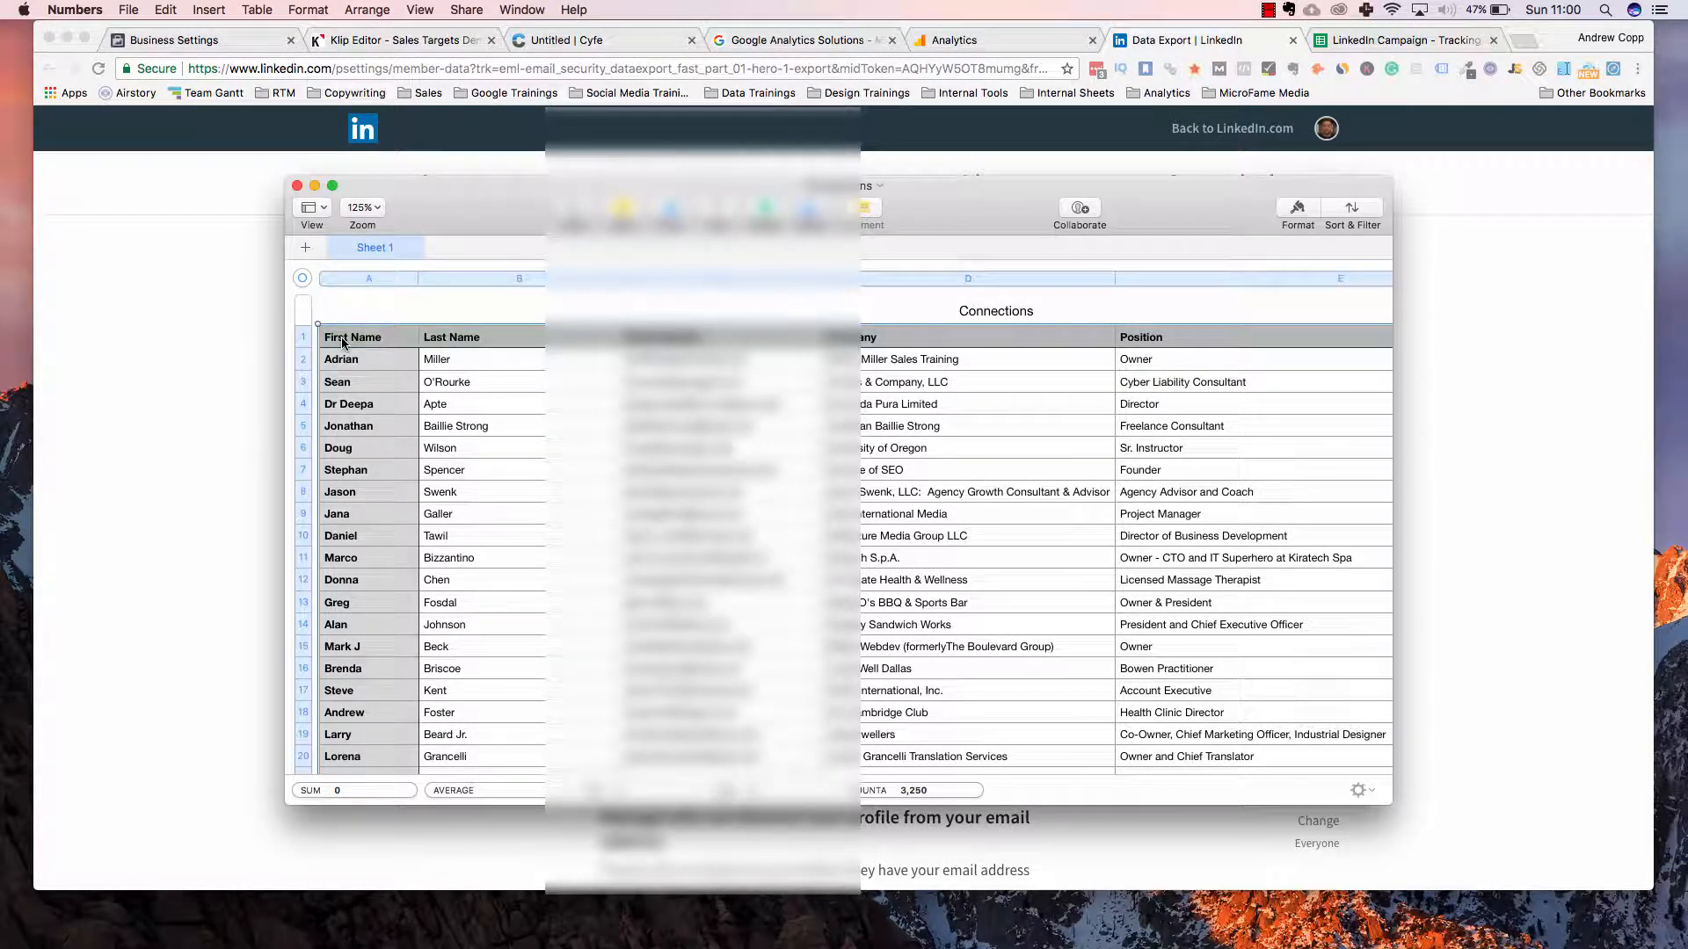
left_click(151, 286)
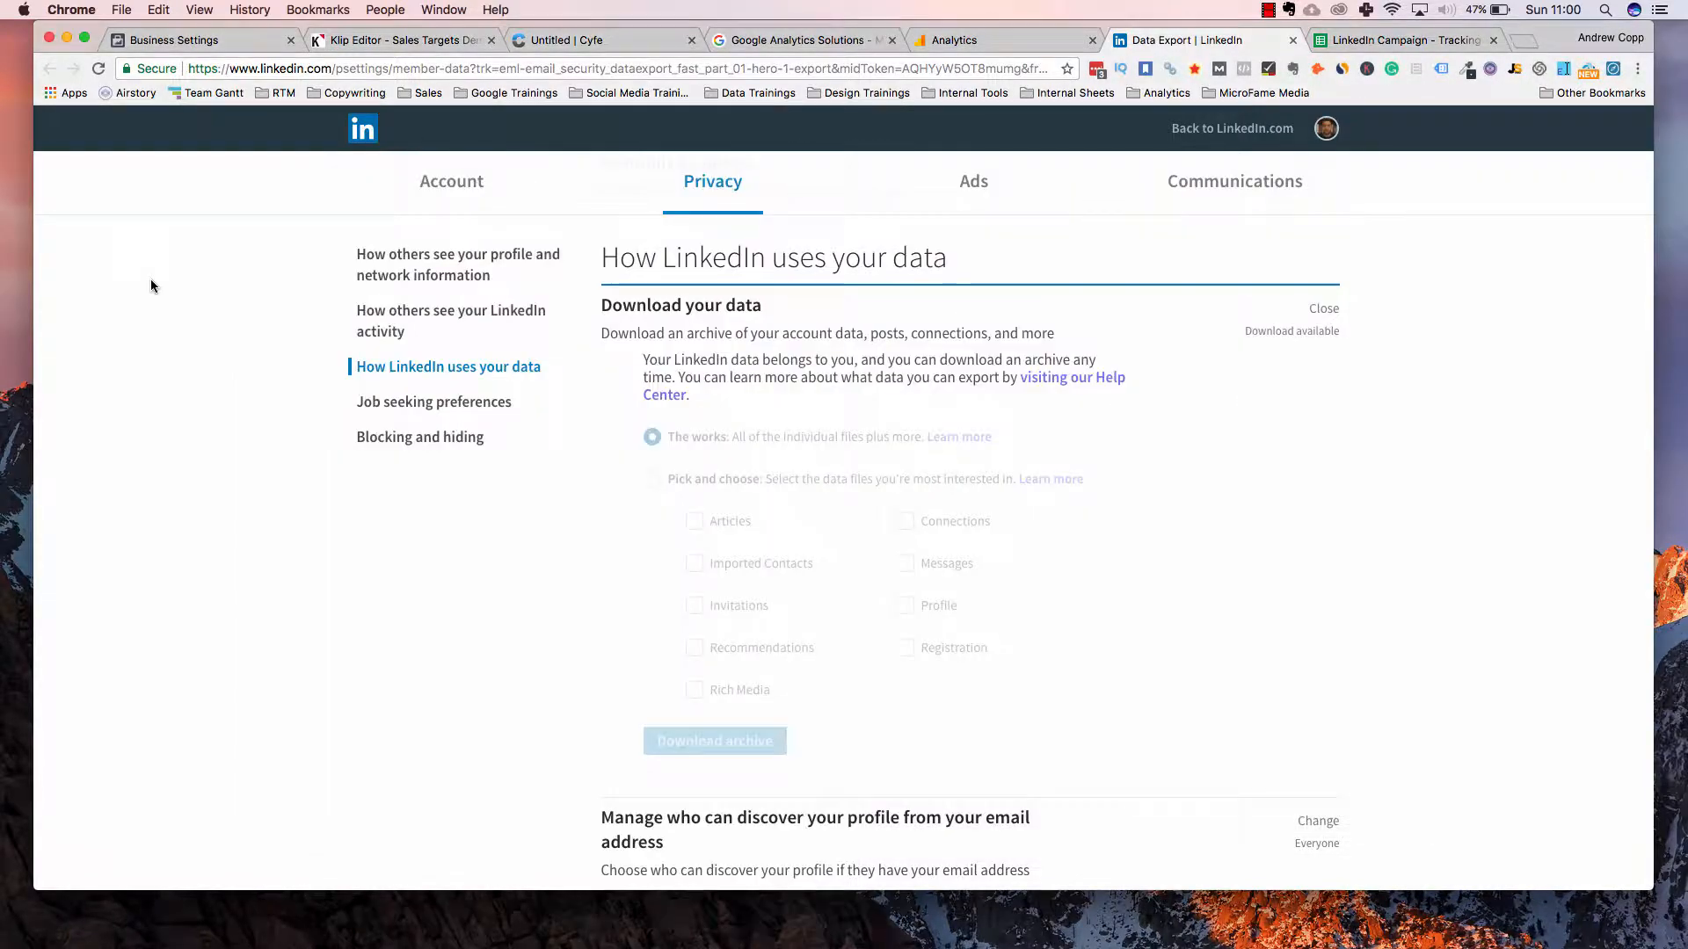
In the tracking workbook, delete the old contact rows from row 390 downward
left_click(1364, 46)
scroll(536, 520, "up", 15)
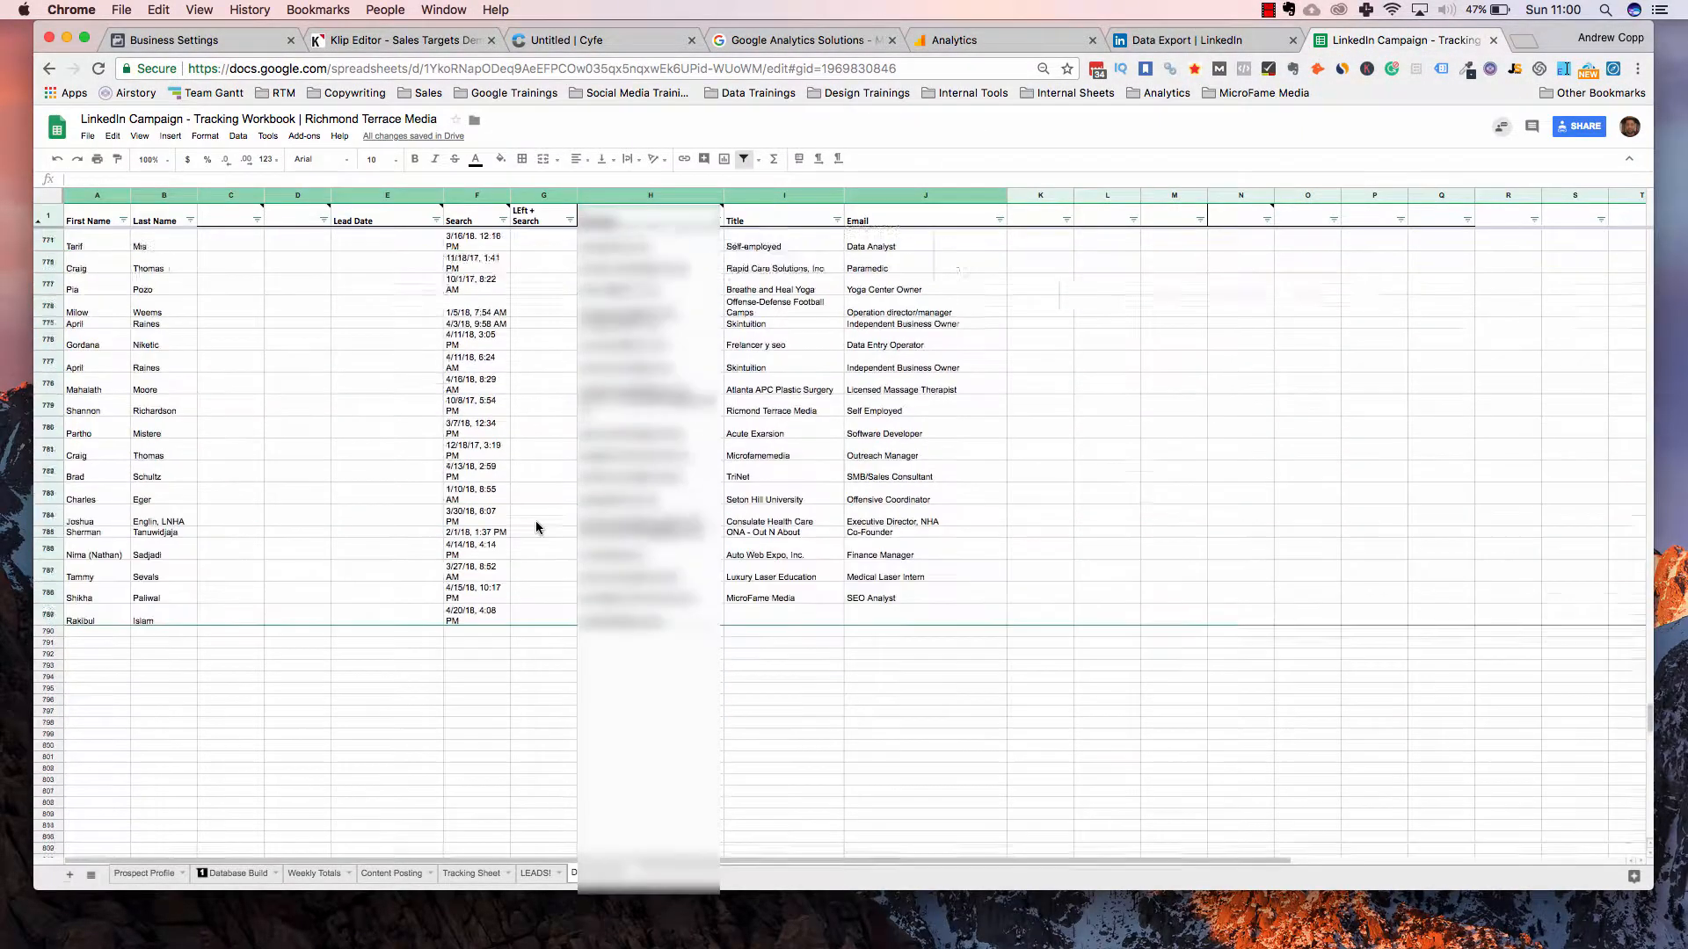
scroll(536, 527, "up", 20)
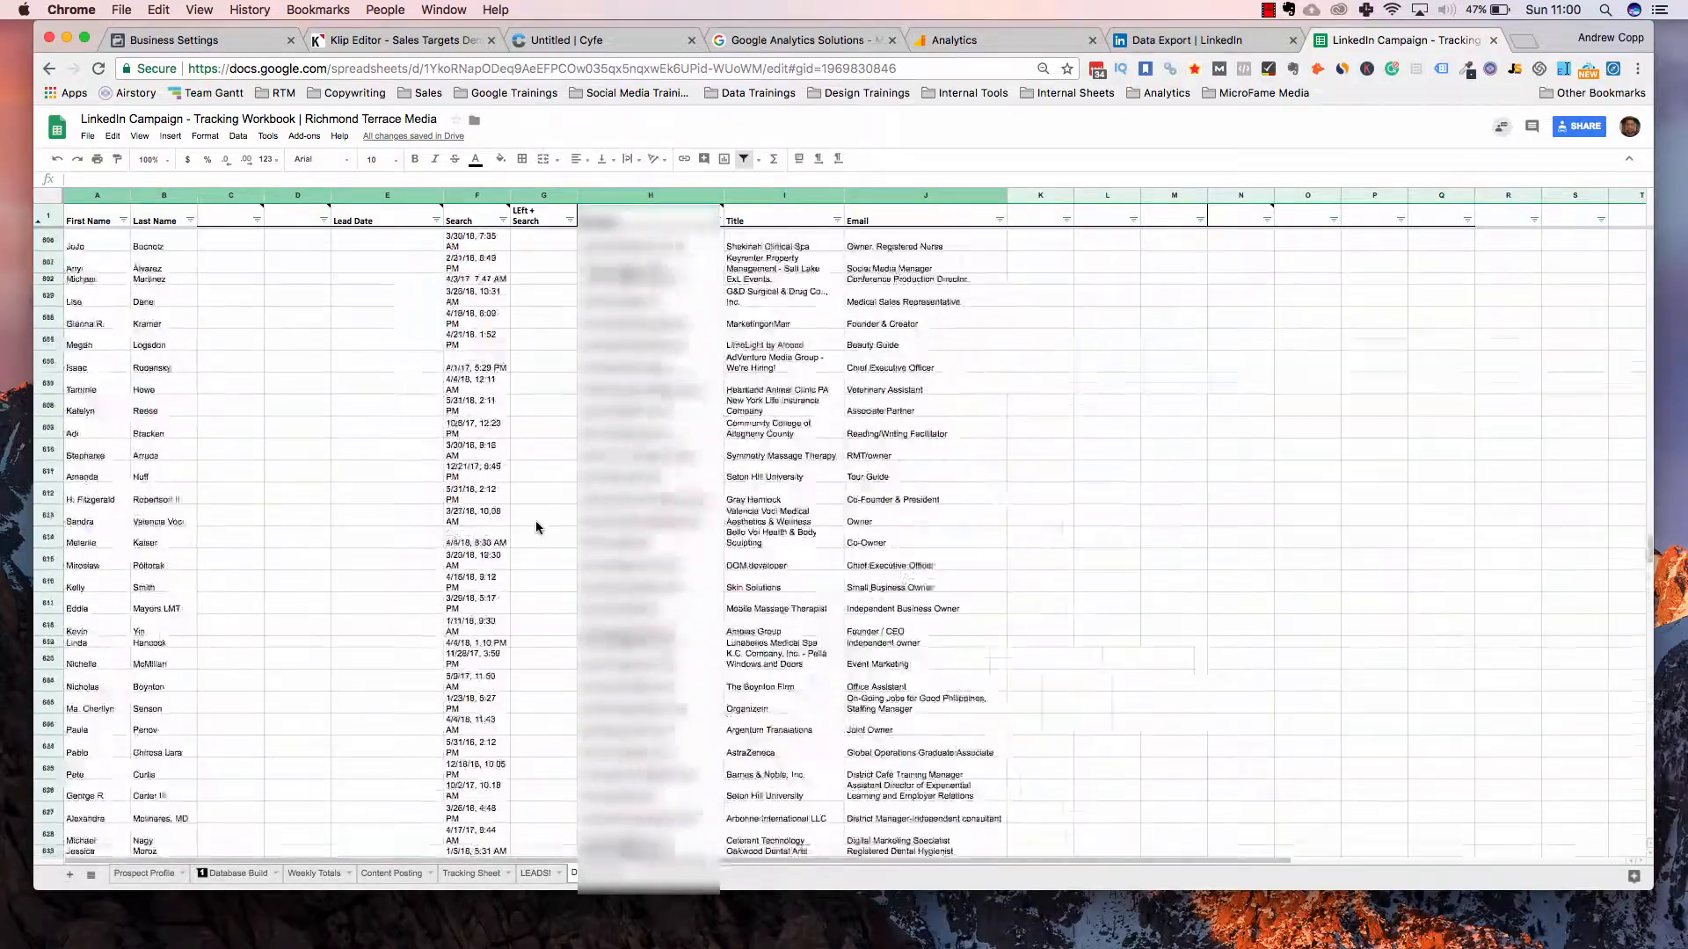
scroll(537, 526, "up", 10)
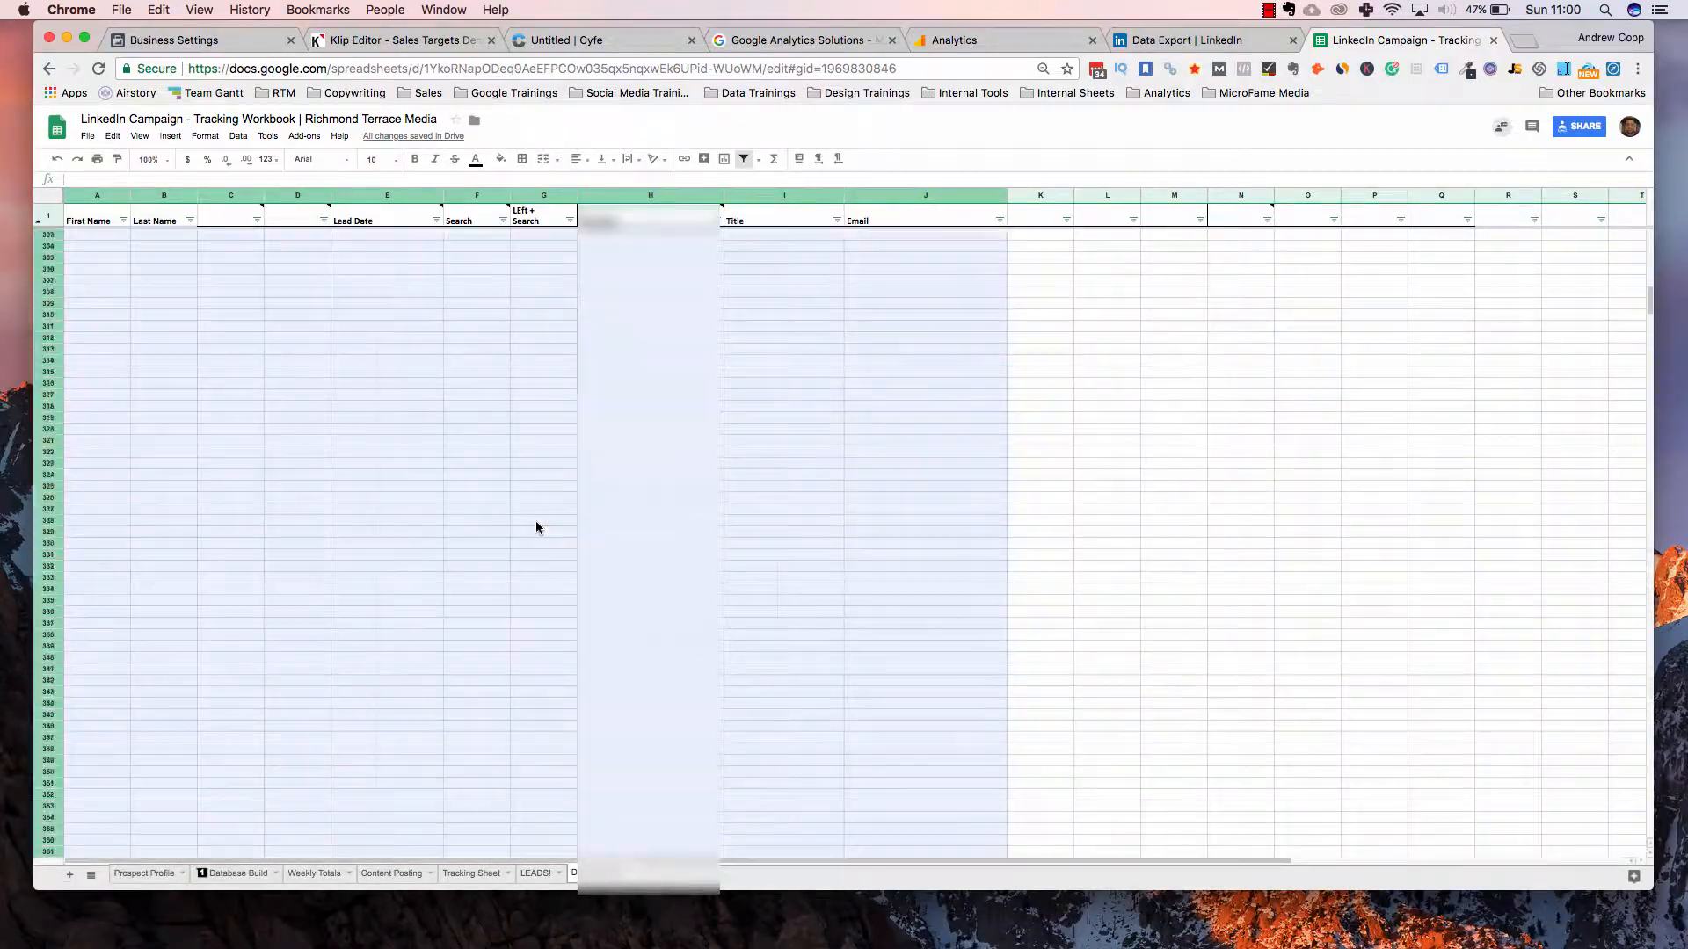
scroll(535, 528, "down", 3)
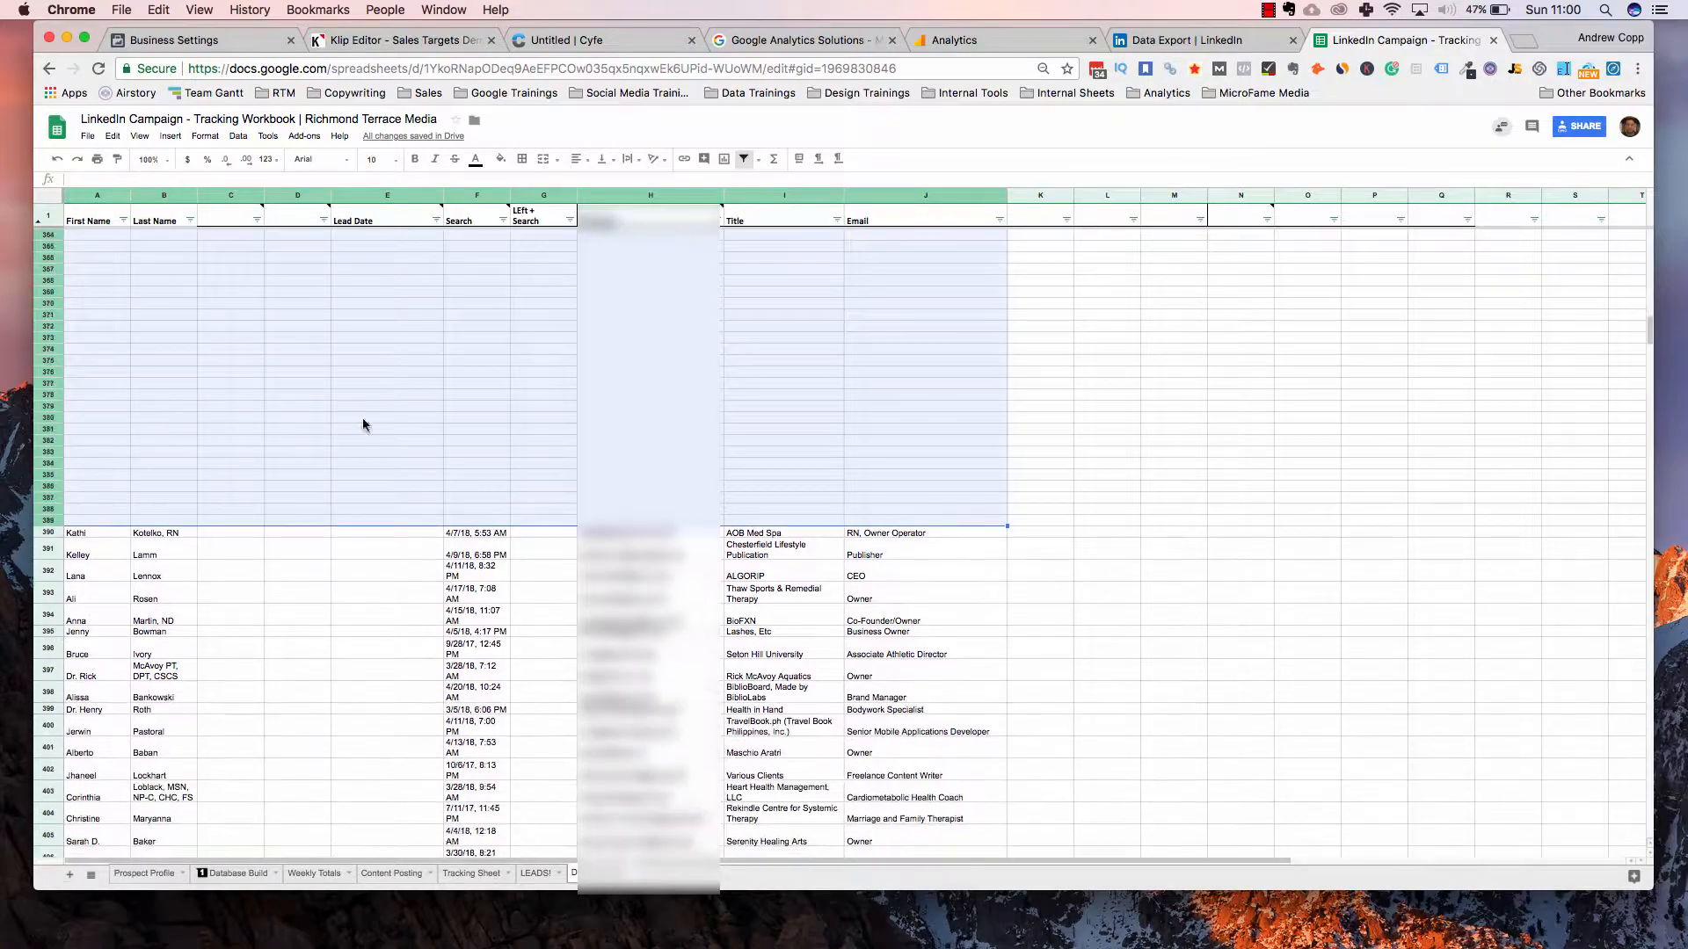
left_click(225, 386)
left_click_drag(78, 535, 861, 946)
key("Delete")
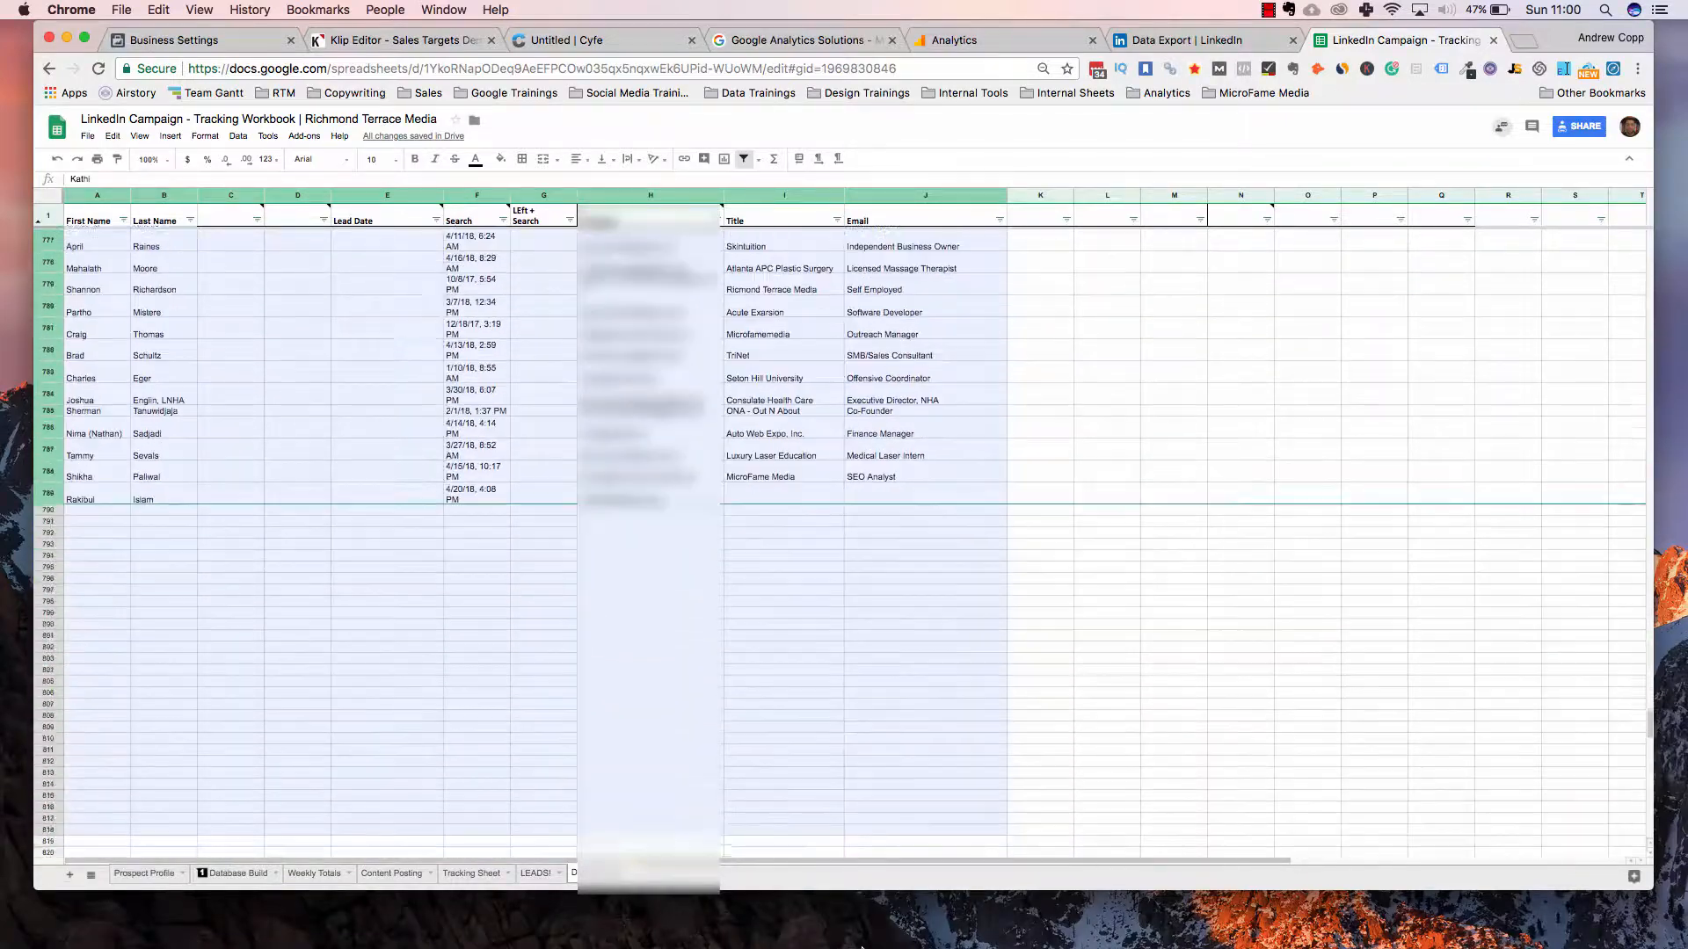
Scroll back to the black divider and select cell A246 just below it
scroll(891, 488, "up", 20)
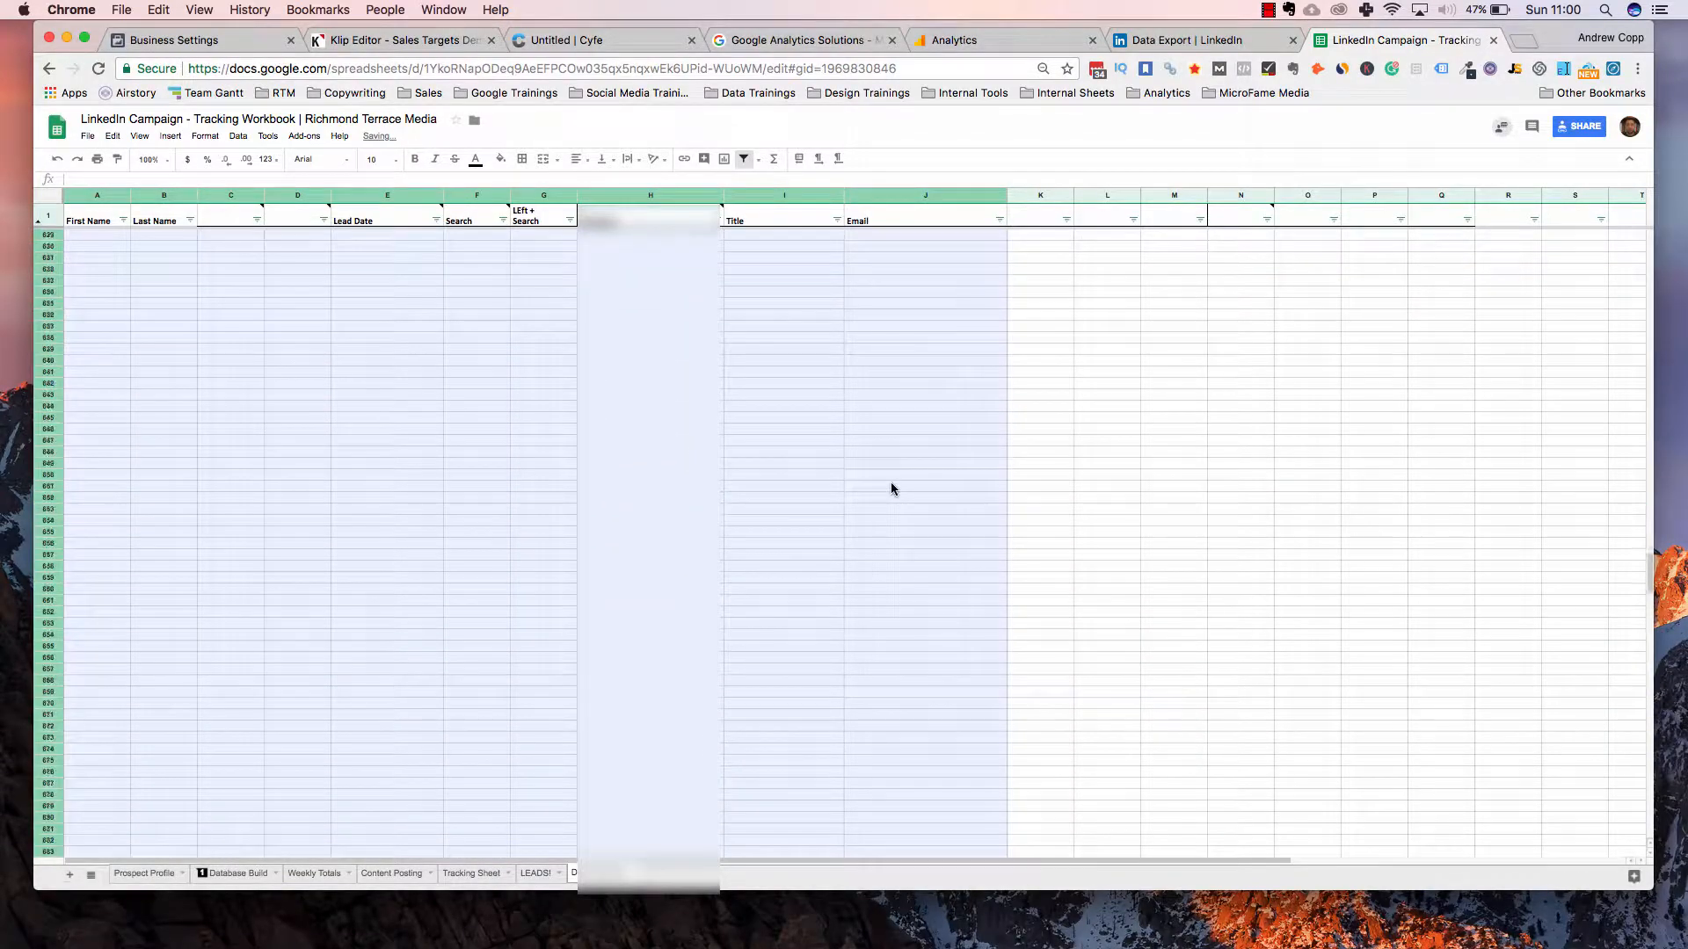
scroll(891, 489, "up", 15)
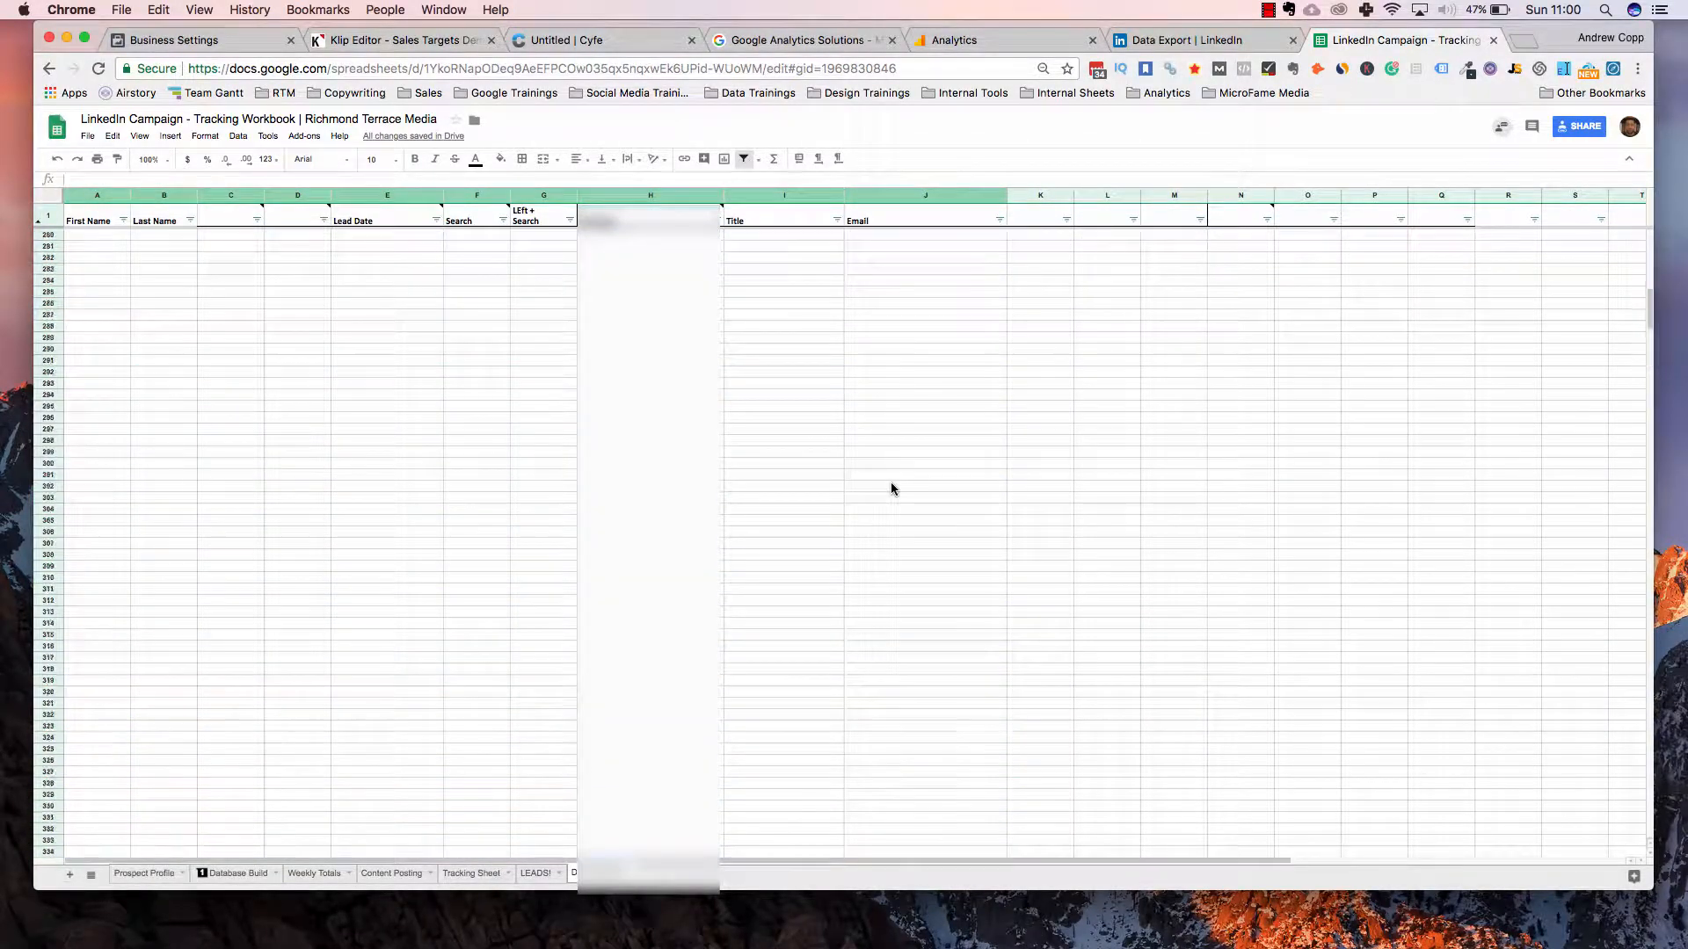
scroll(1010, 805, "down", 2)
scroll(1010, 811, "down", 1)
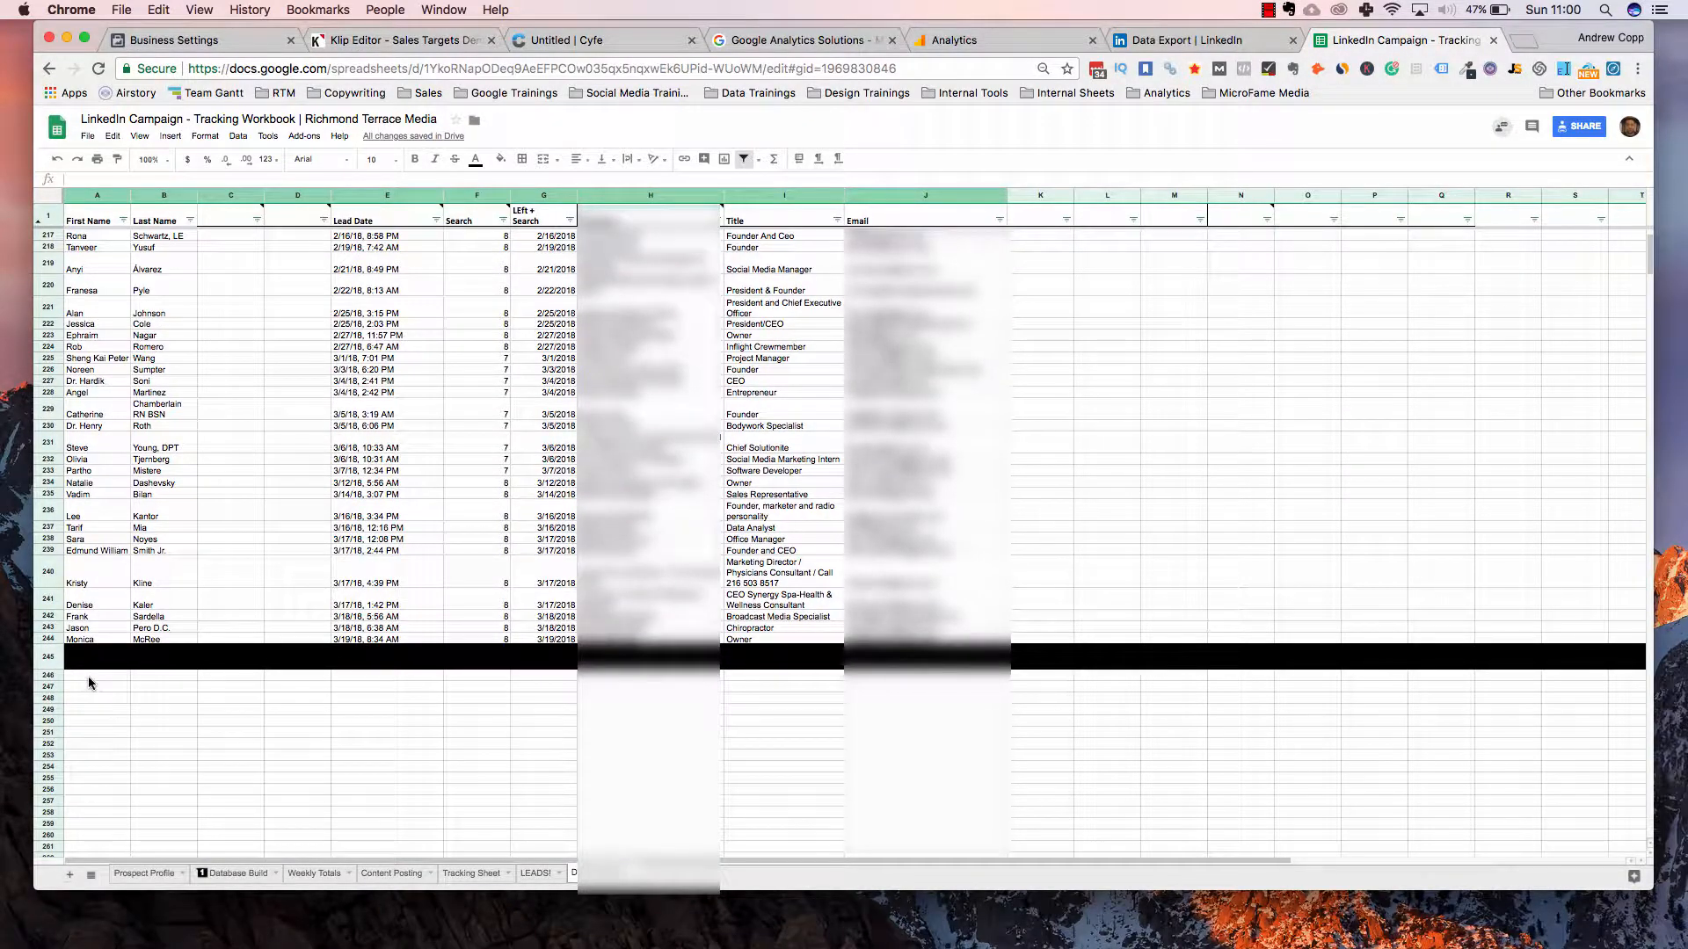
left_click(379, 629)
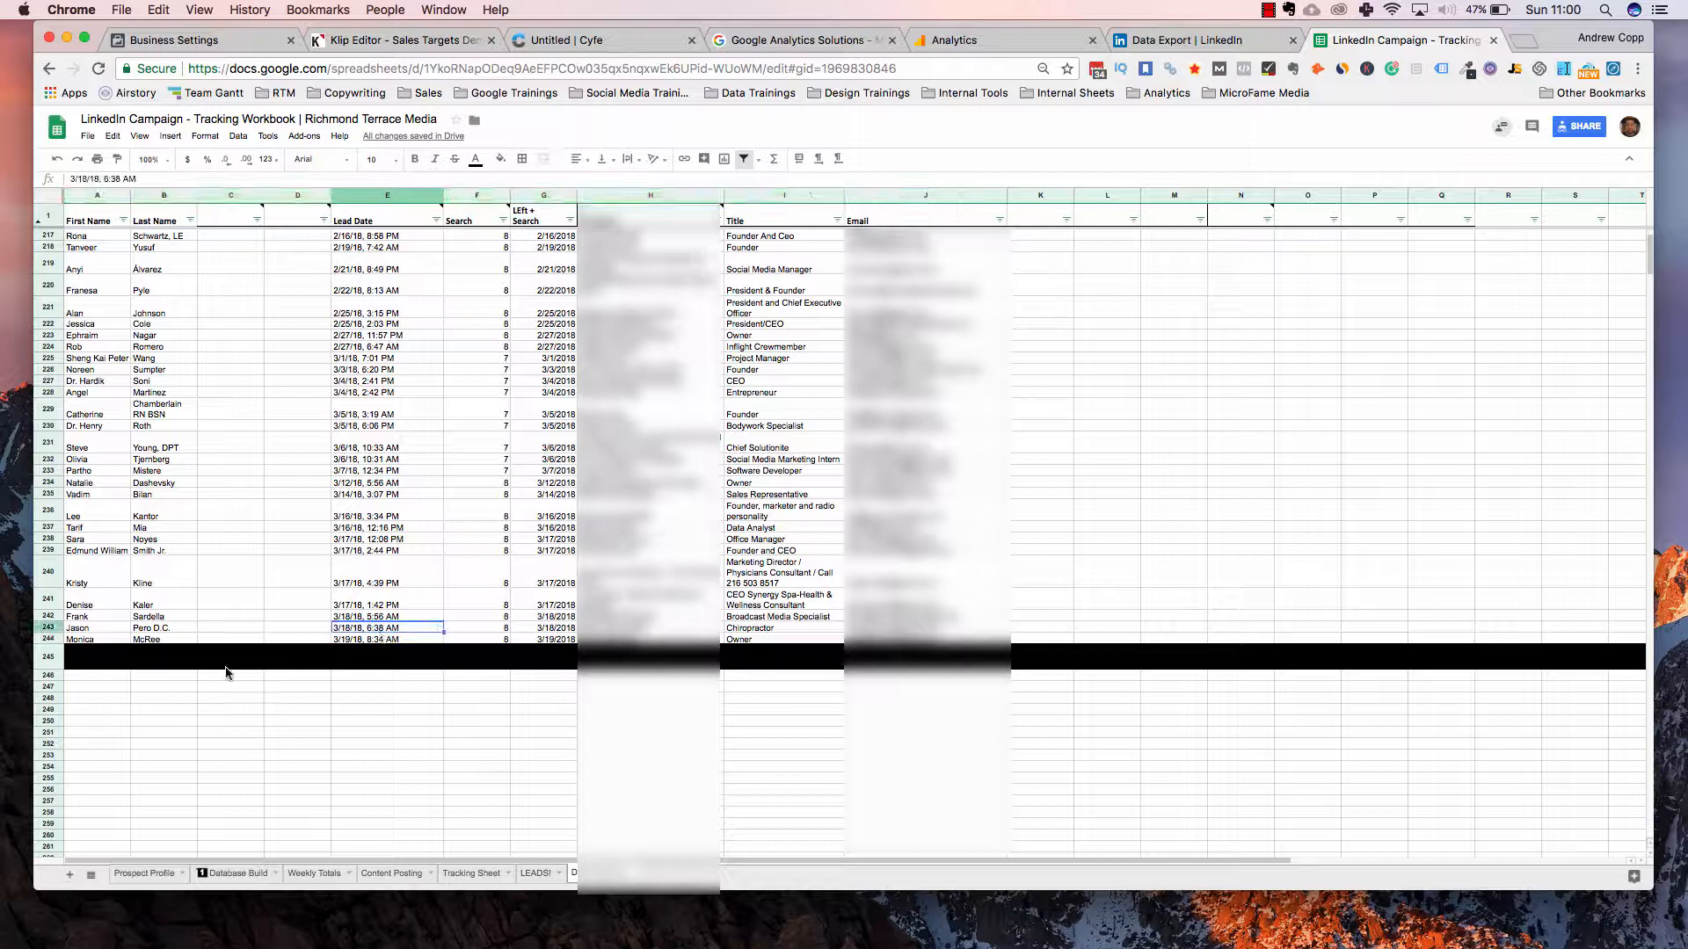
left_click(109, 677)
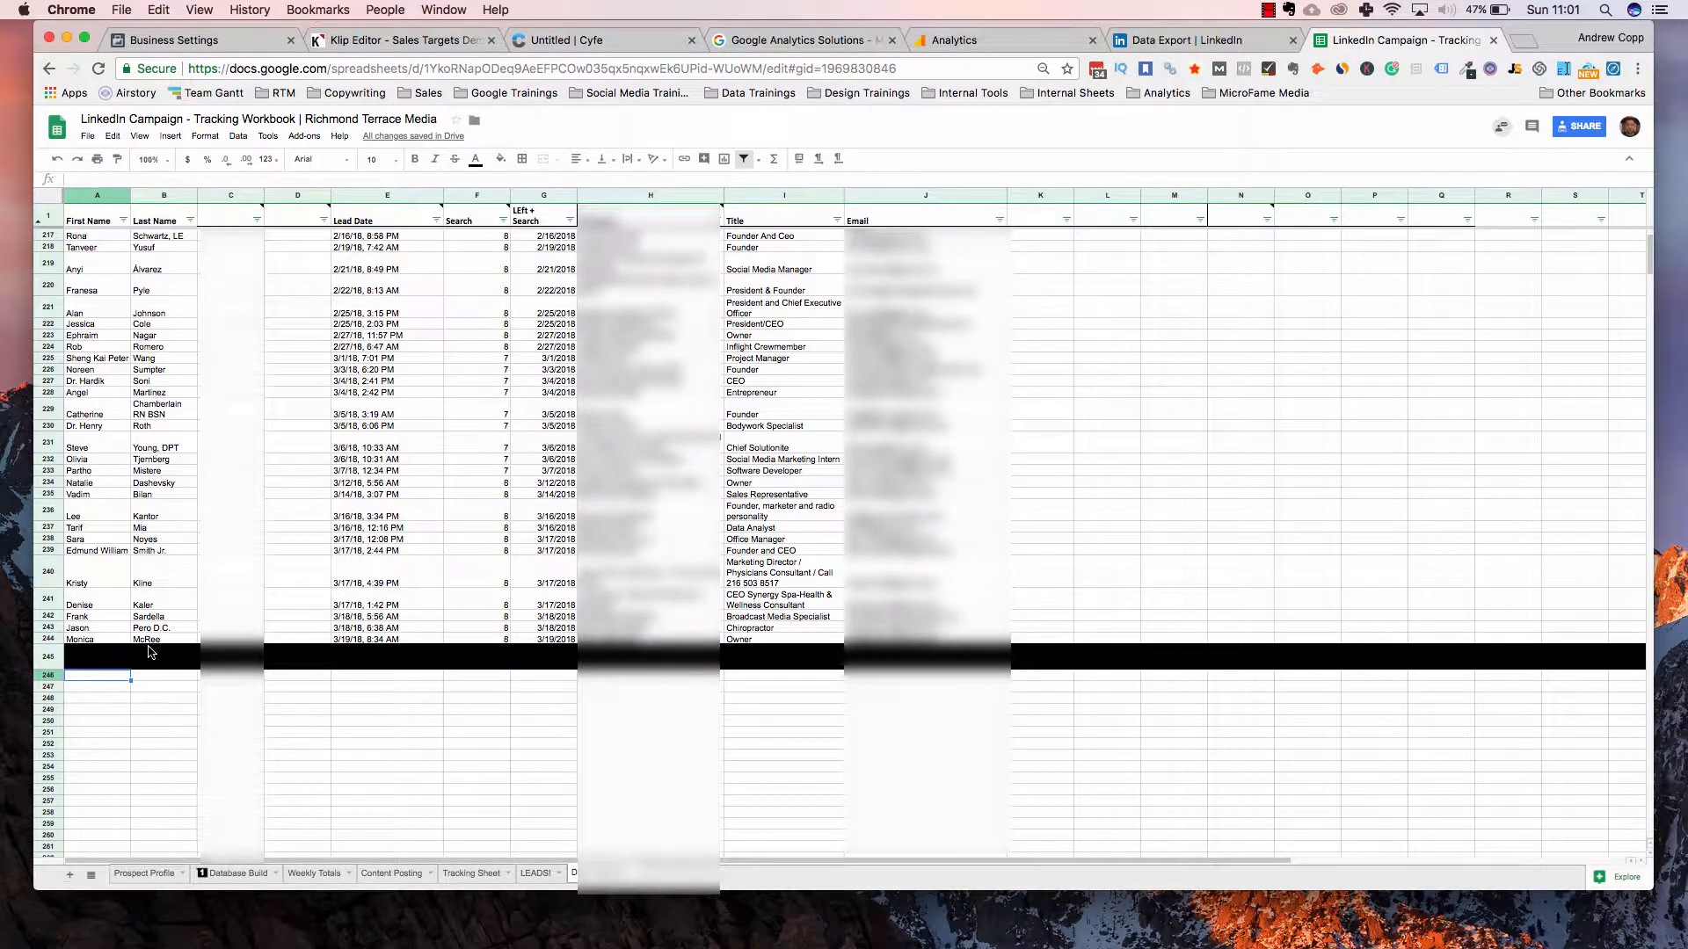
Paste the copied LinkedIn connections starting at A246
key("super+v")
scroll(331, 607, "down", 3)
left_click(423, 620)
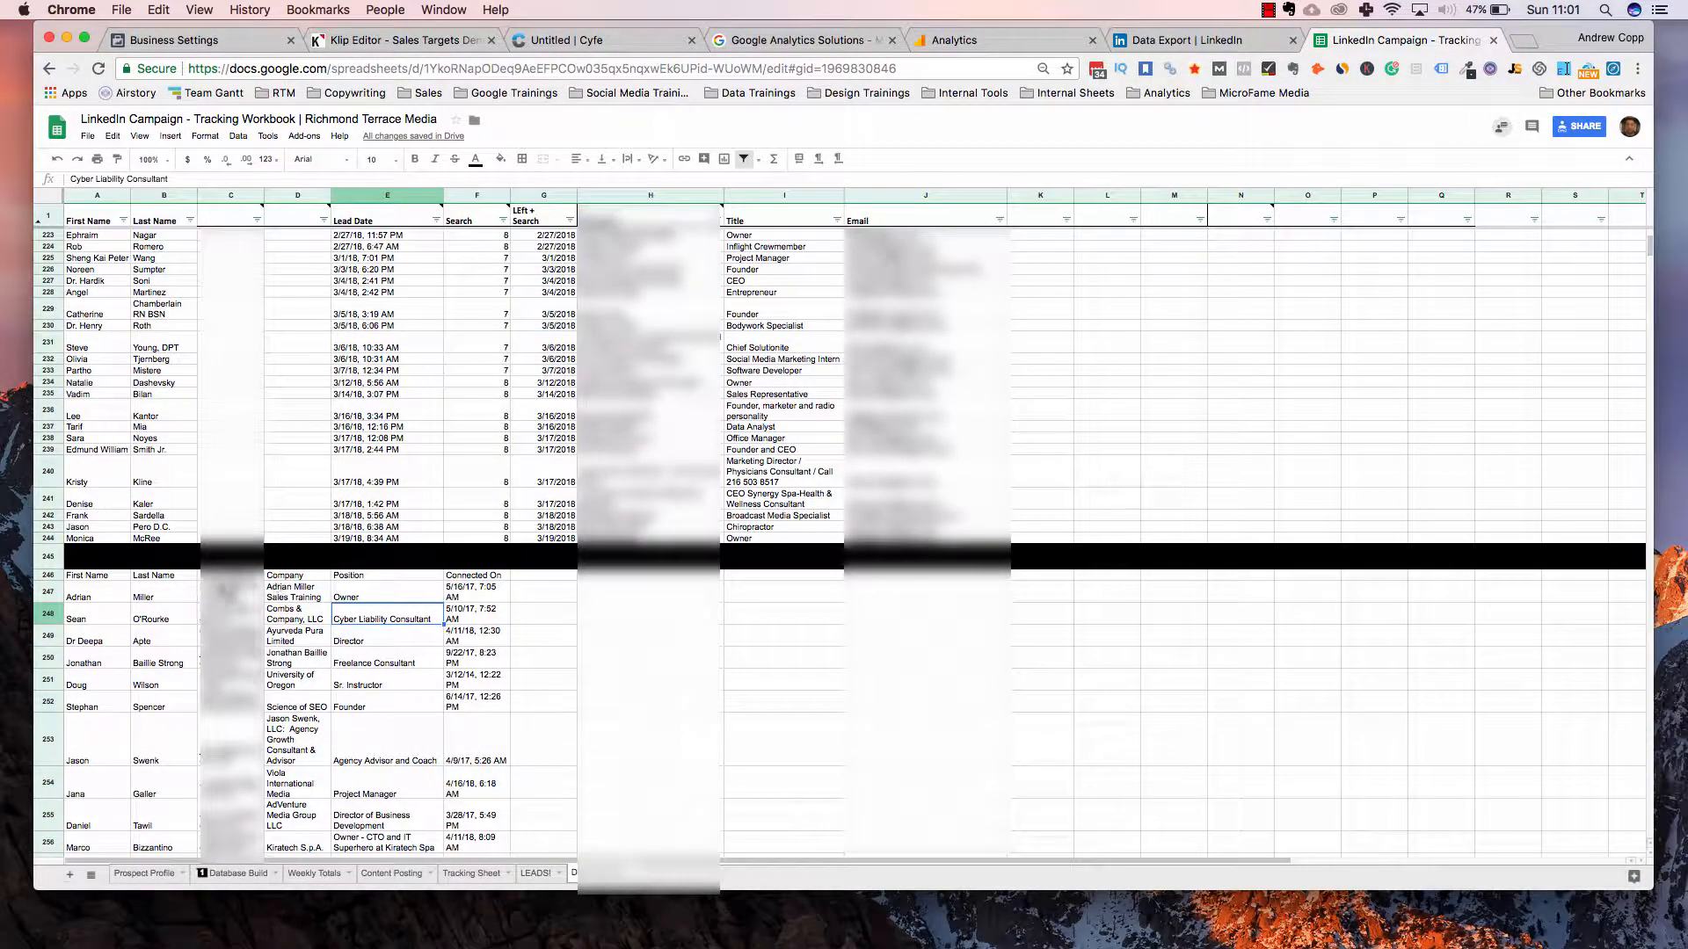
Clear the pasted Email Address, Company and Position columns, keeping names and Connected On dates
left_click_drag(230, 579, 364, 584)
key("super+shift+Down")
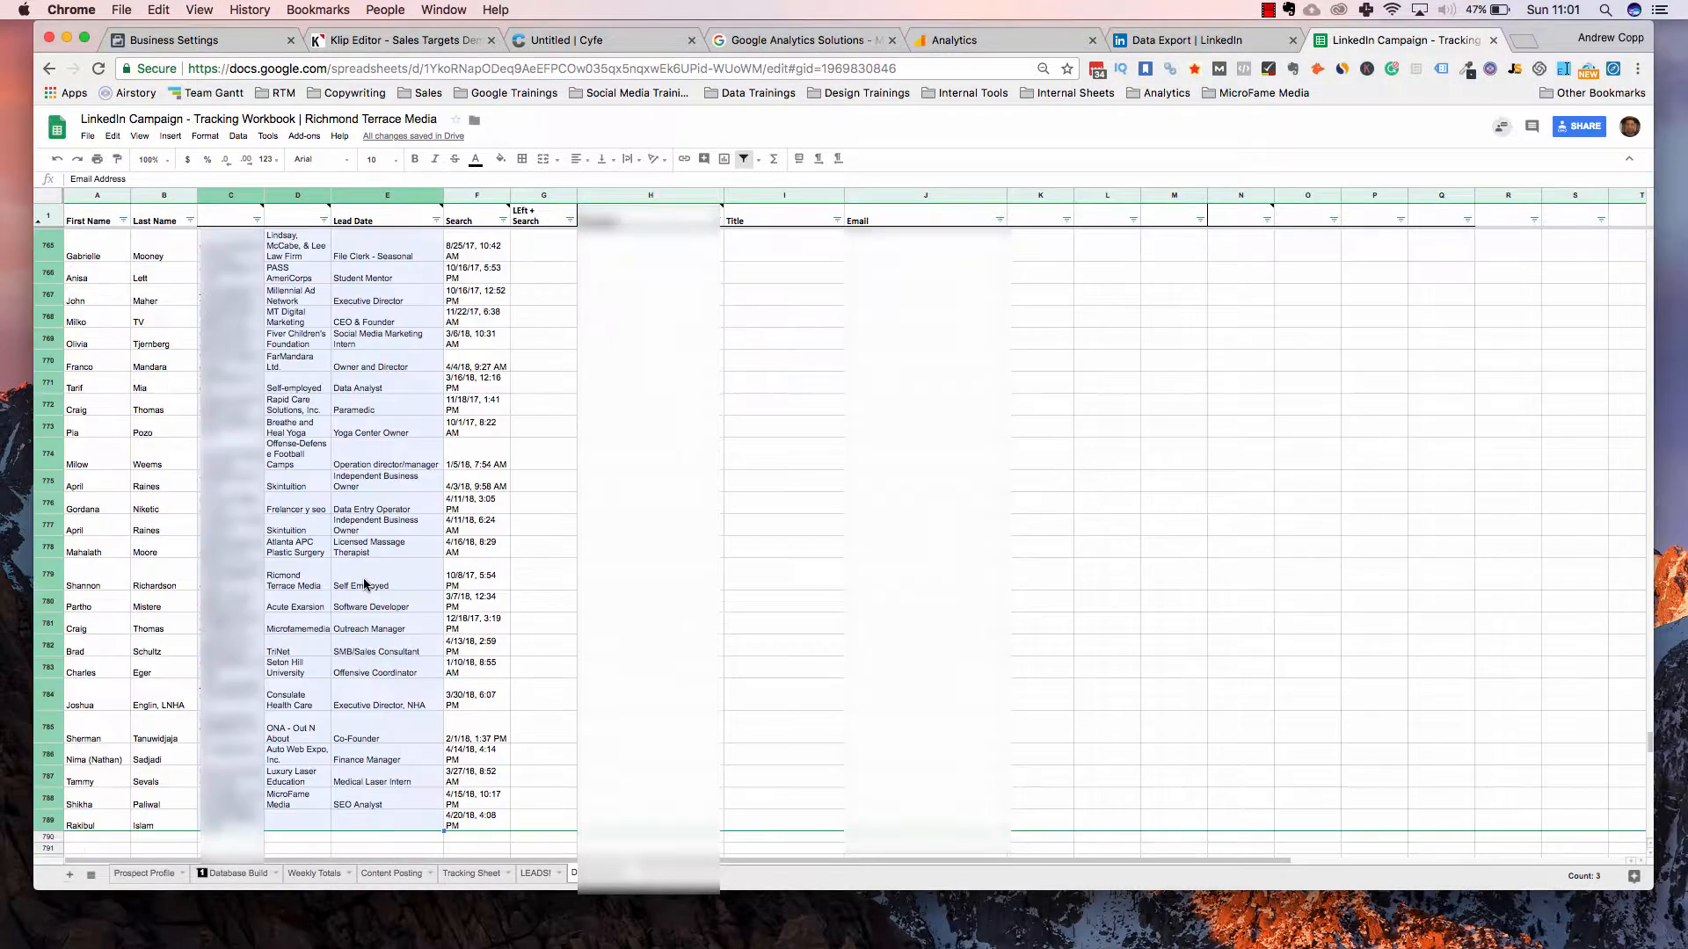
scroll(374, 577, "up", 20)
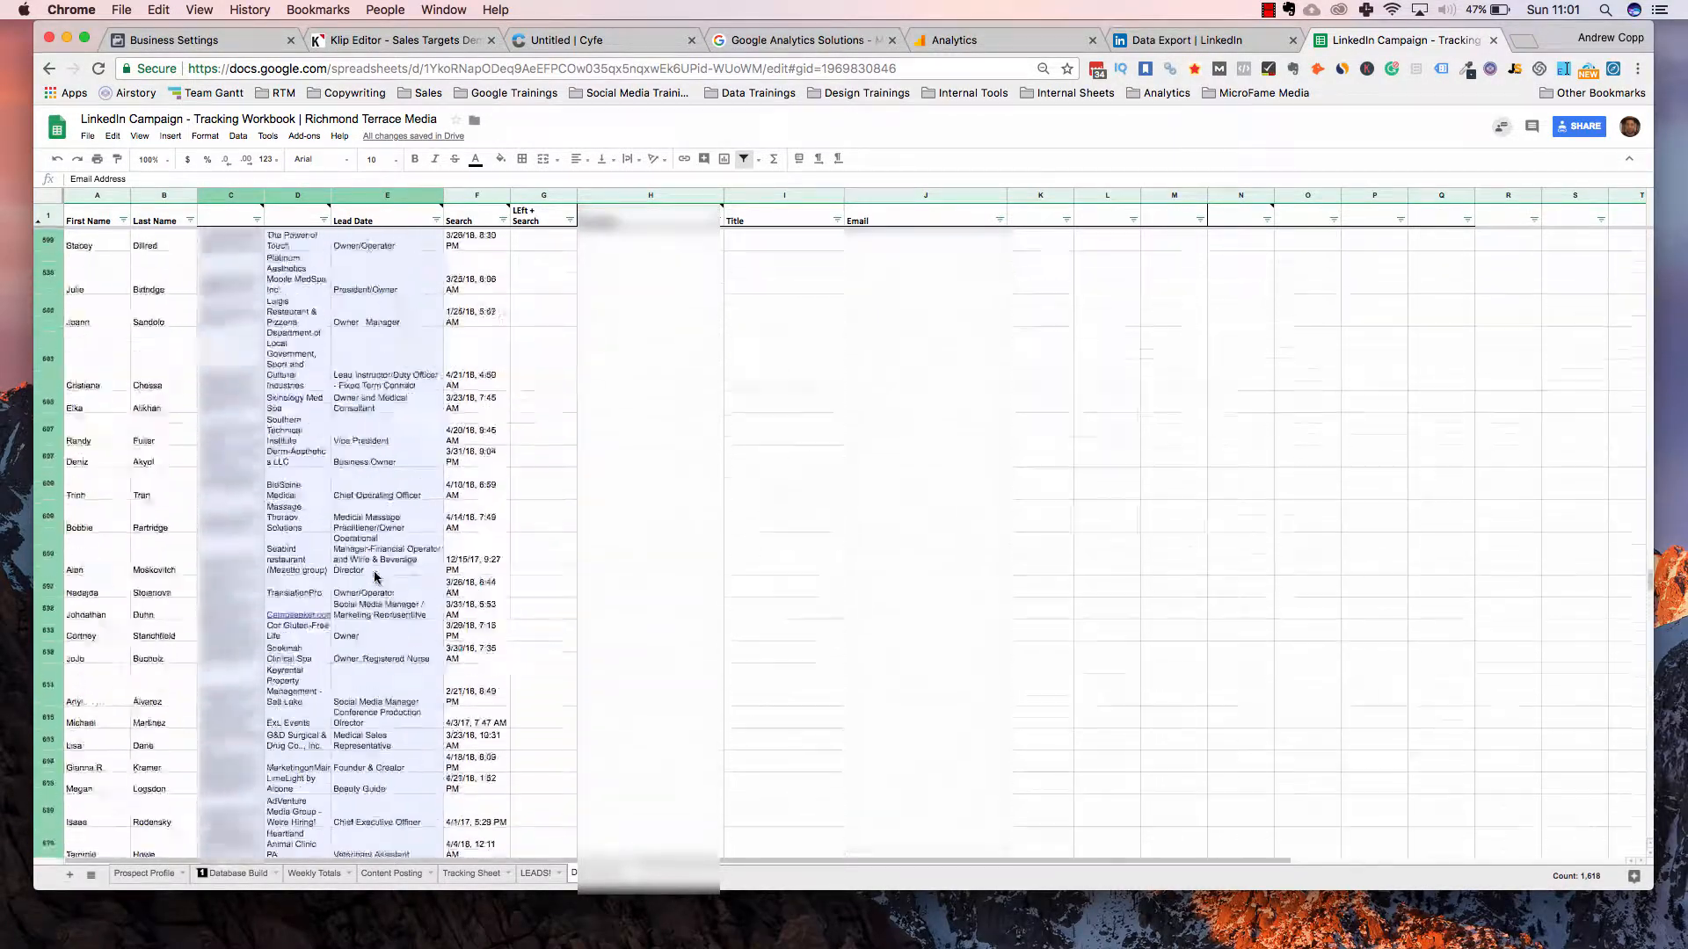
scroll(376, 577, "up", 20)
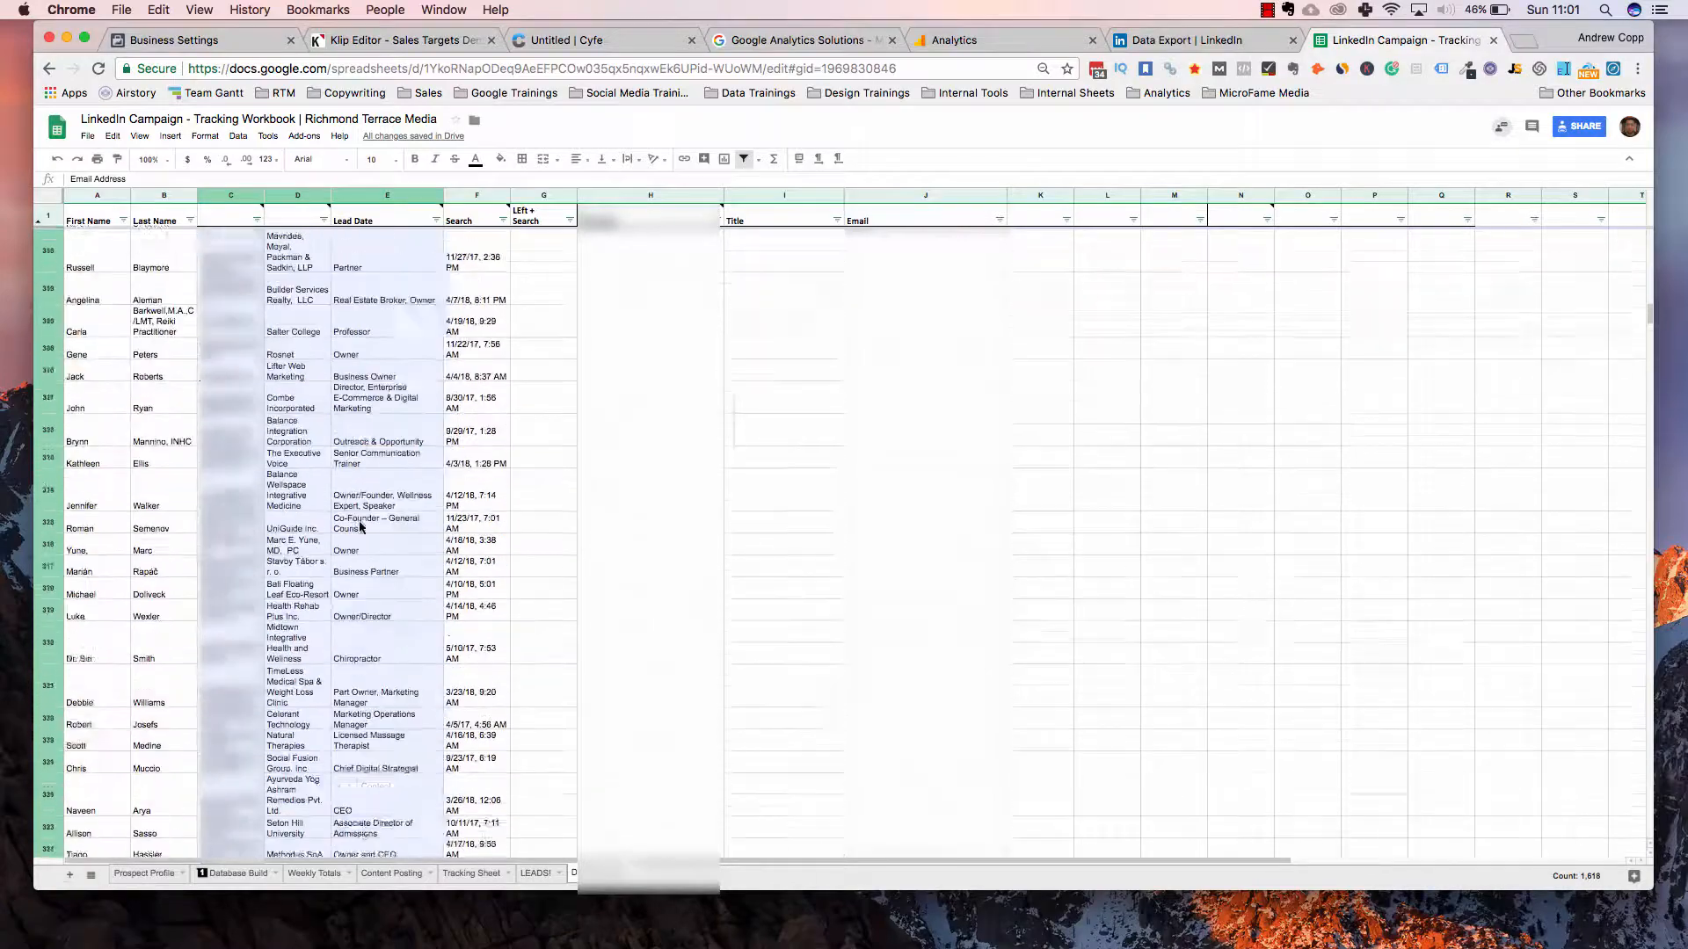
scroll(360, 528, "up", 8)
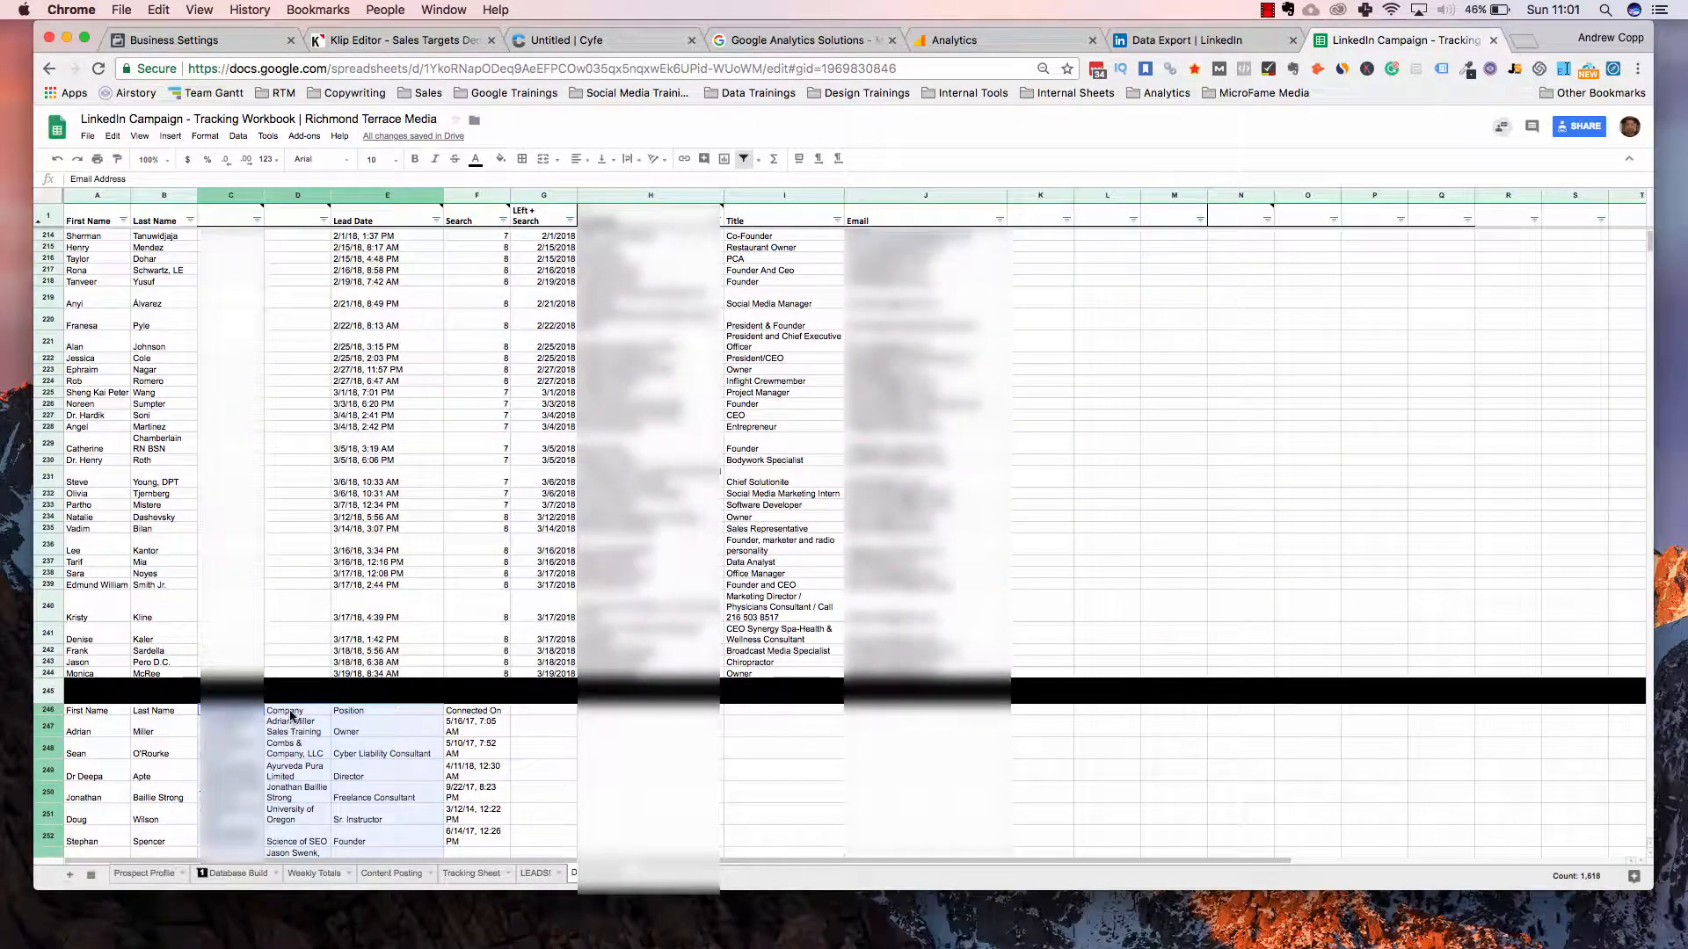
left_click(293, 713)
left_click_drag(230, 710, 421, 472)
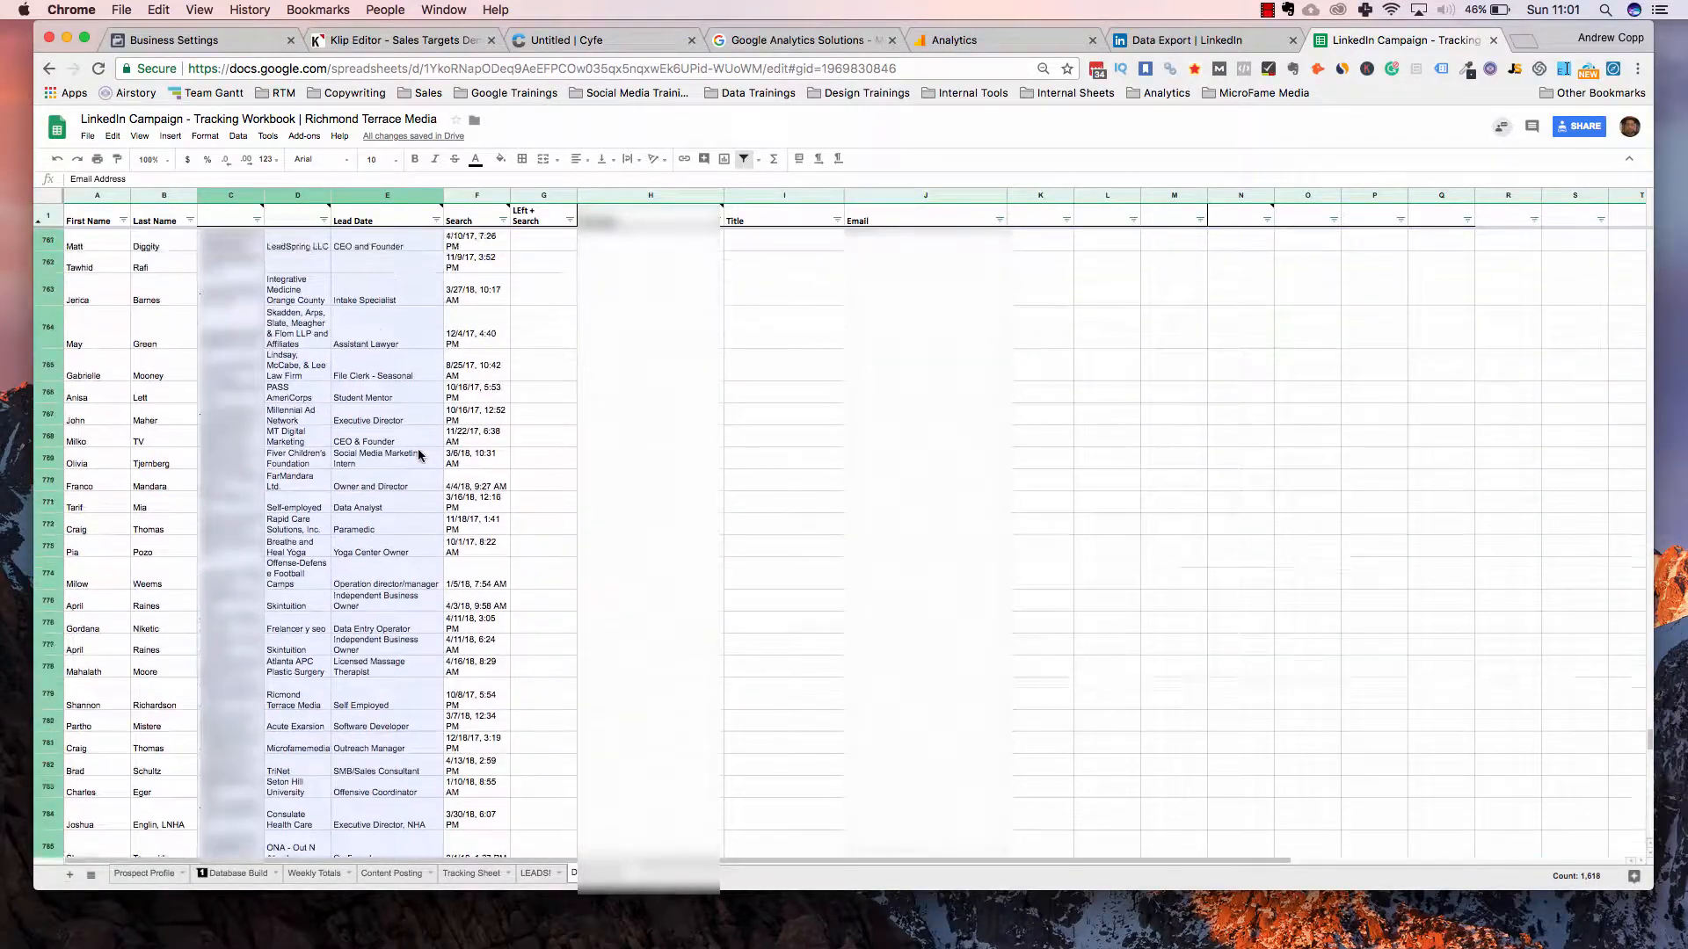
key("Delete")
scroll(682, 410, "up", 15)
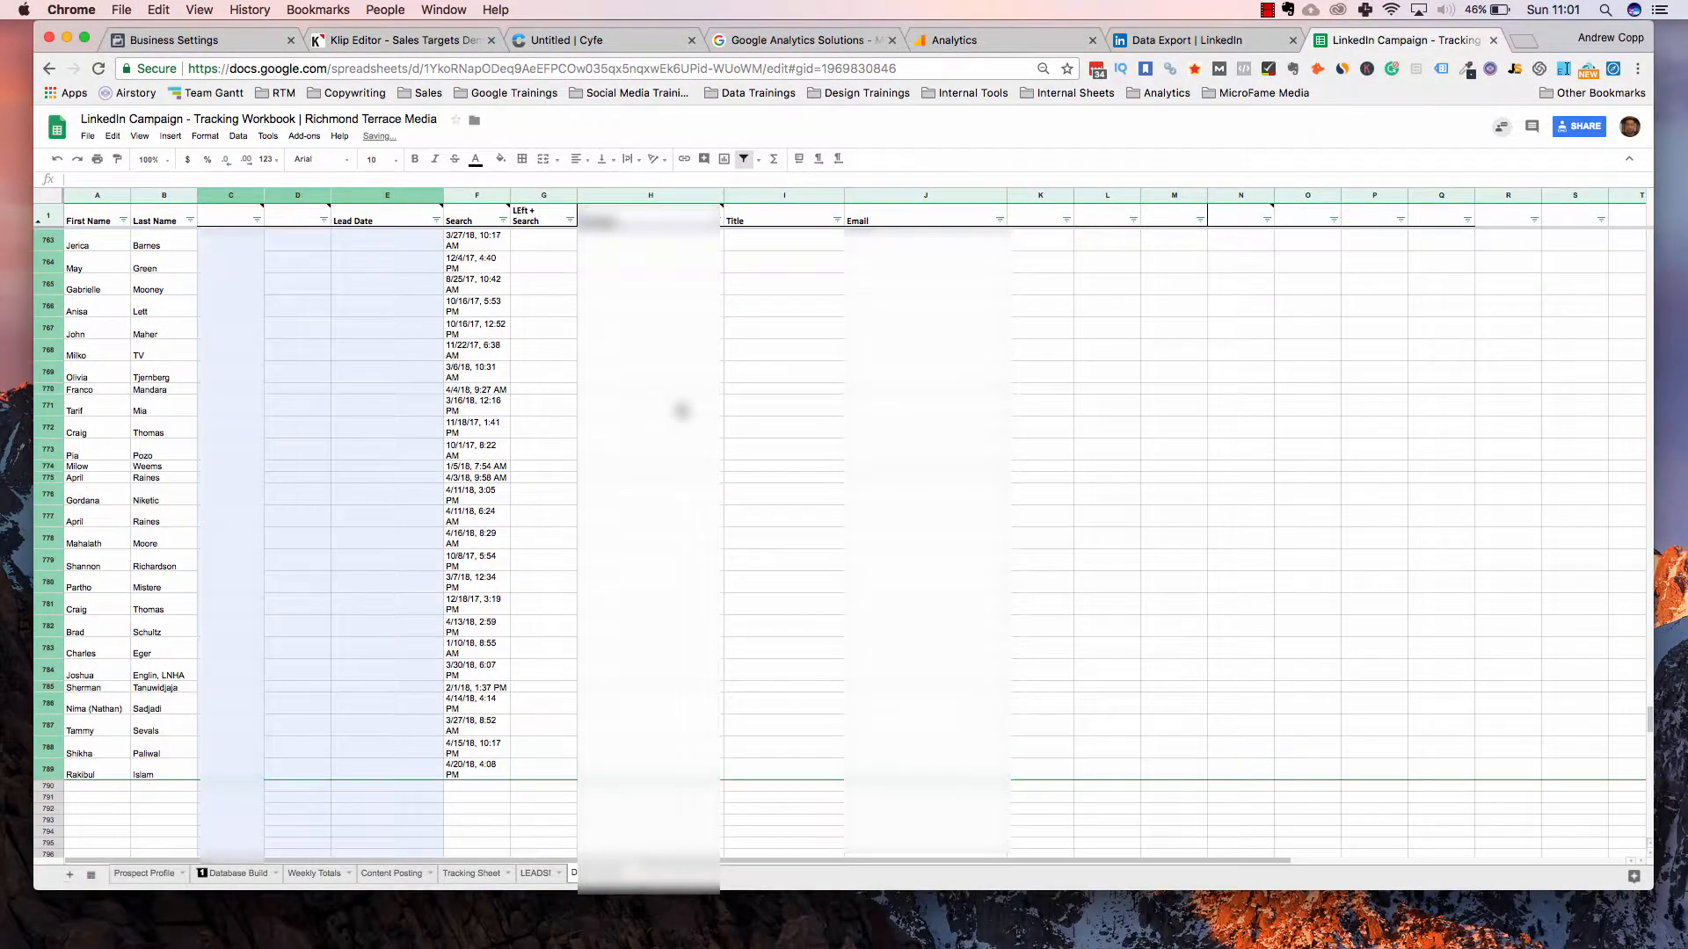
scroll(682, 410, "up", 20)
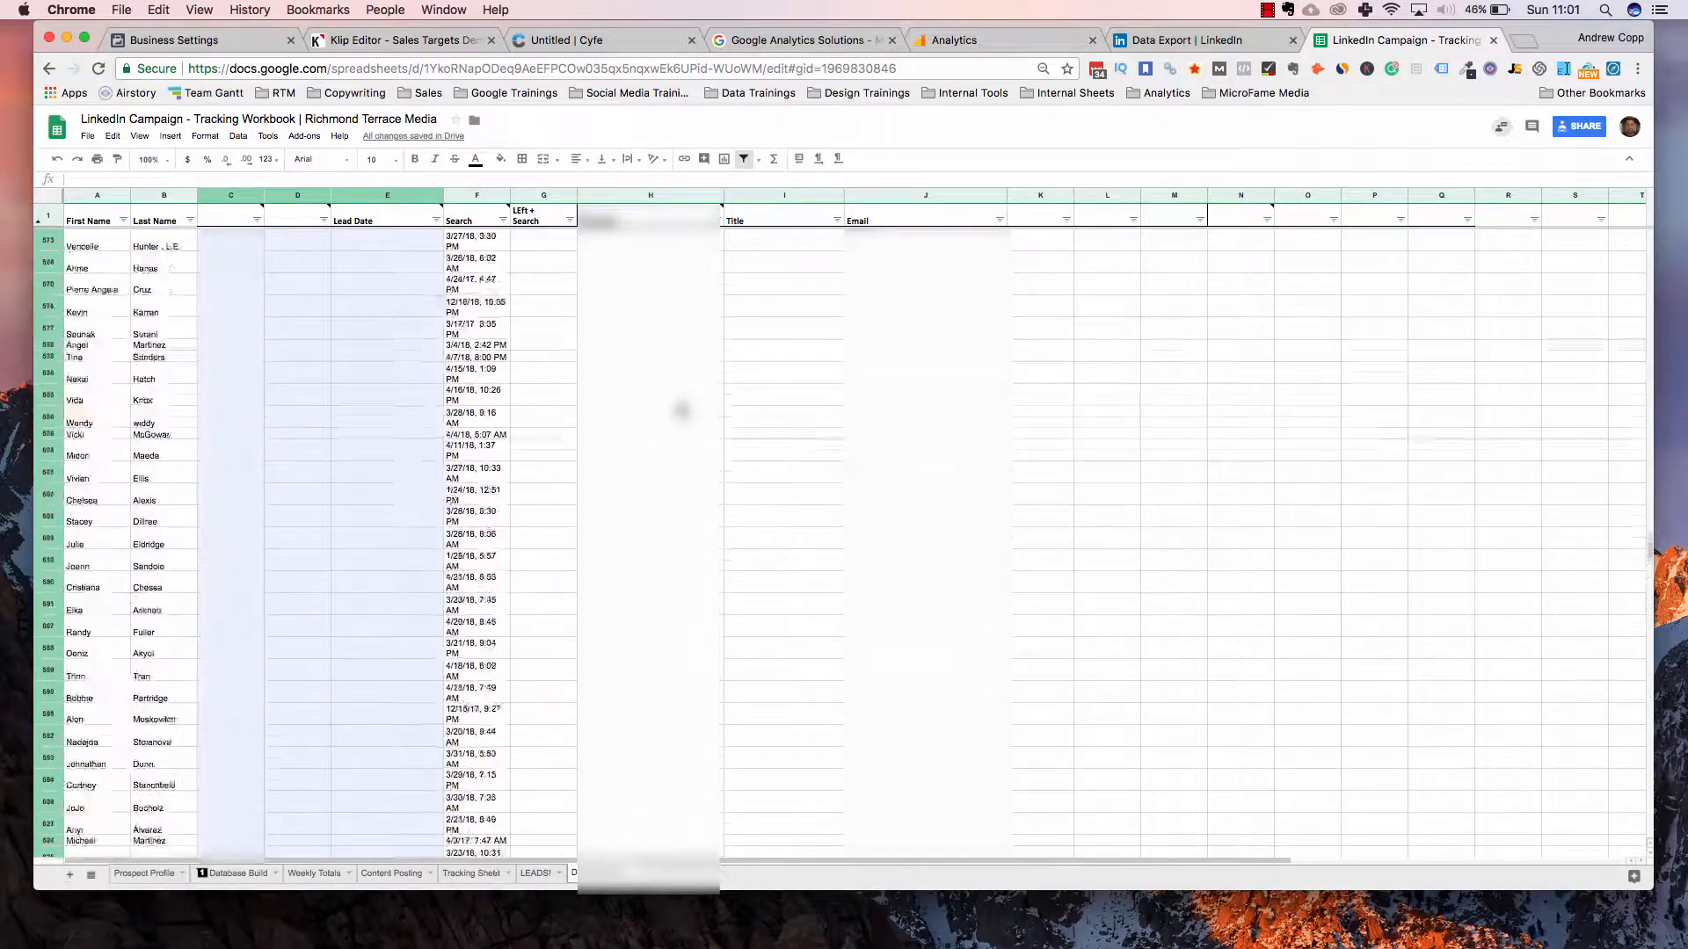
scroll(699, 431, "up", 20)
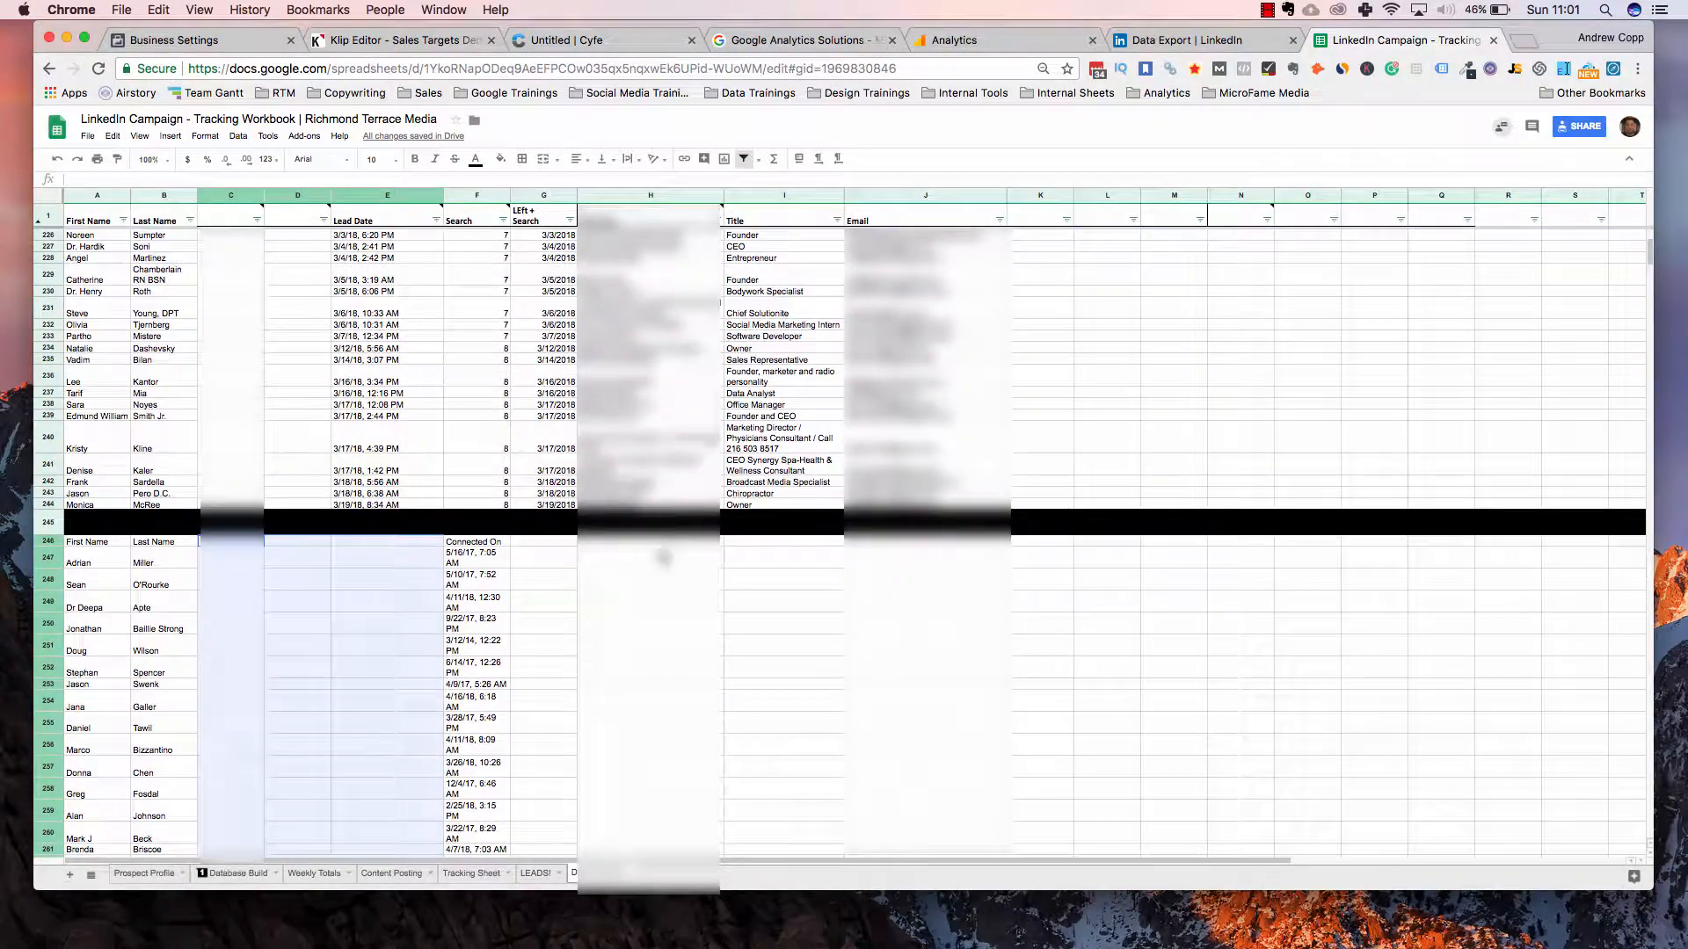
Paste the copied email, company and position columns starting at H246
left_click(647, 527)
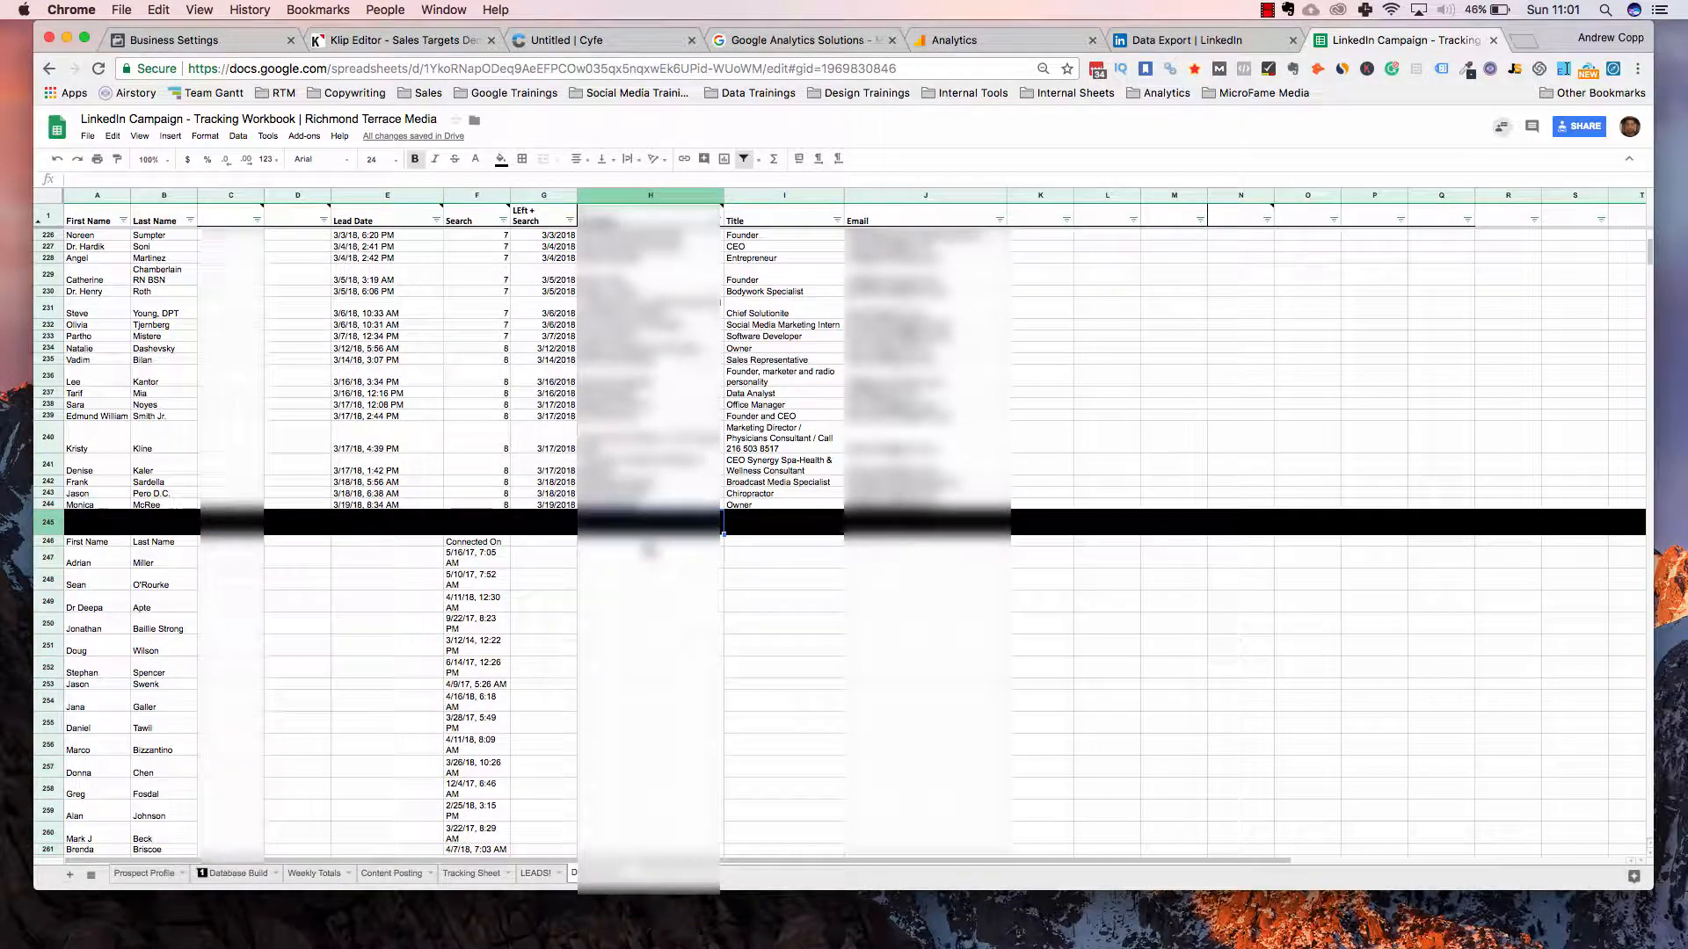
left_click(648, 542)
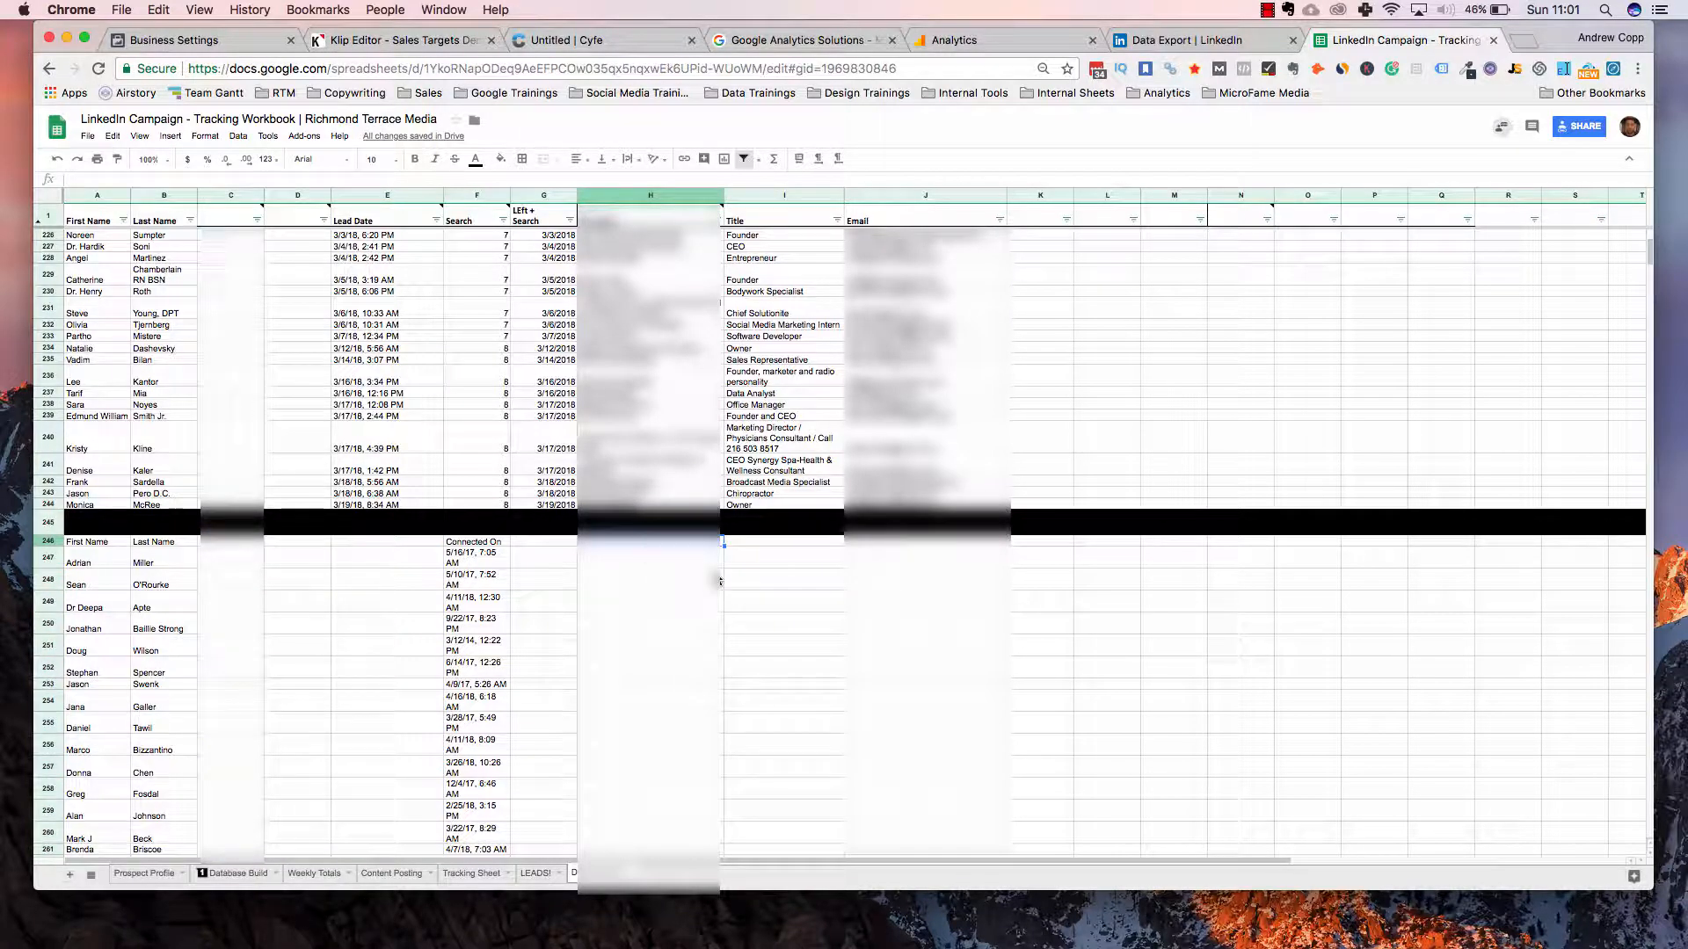
key("ctrl+v")
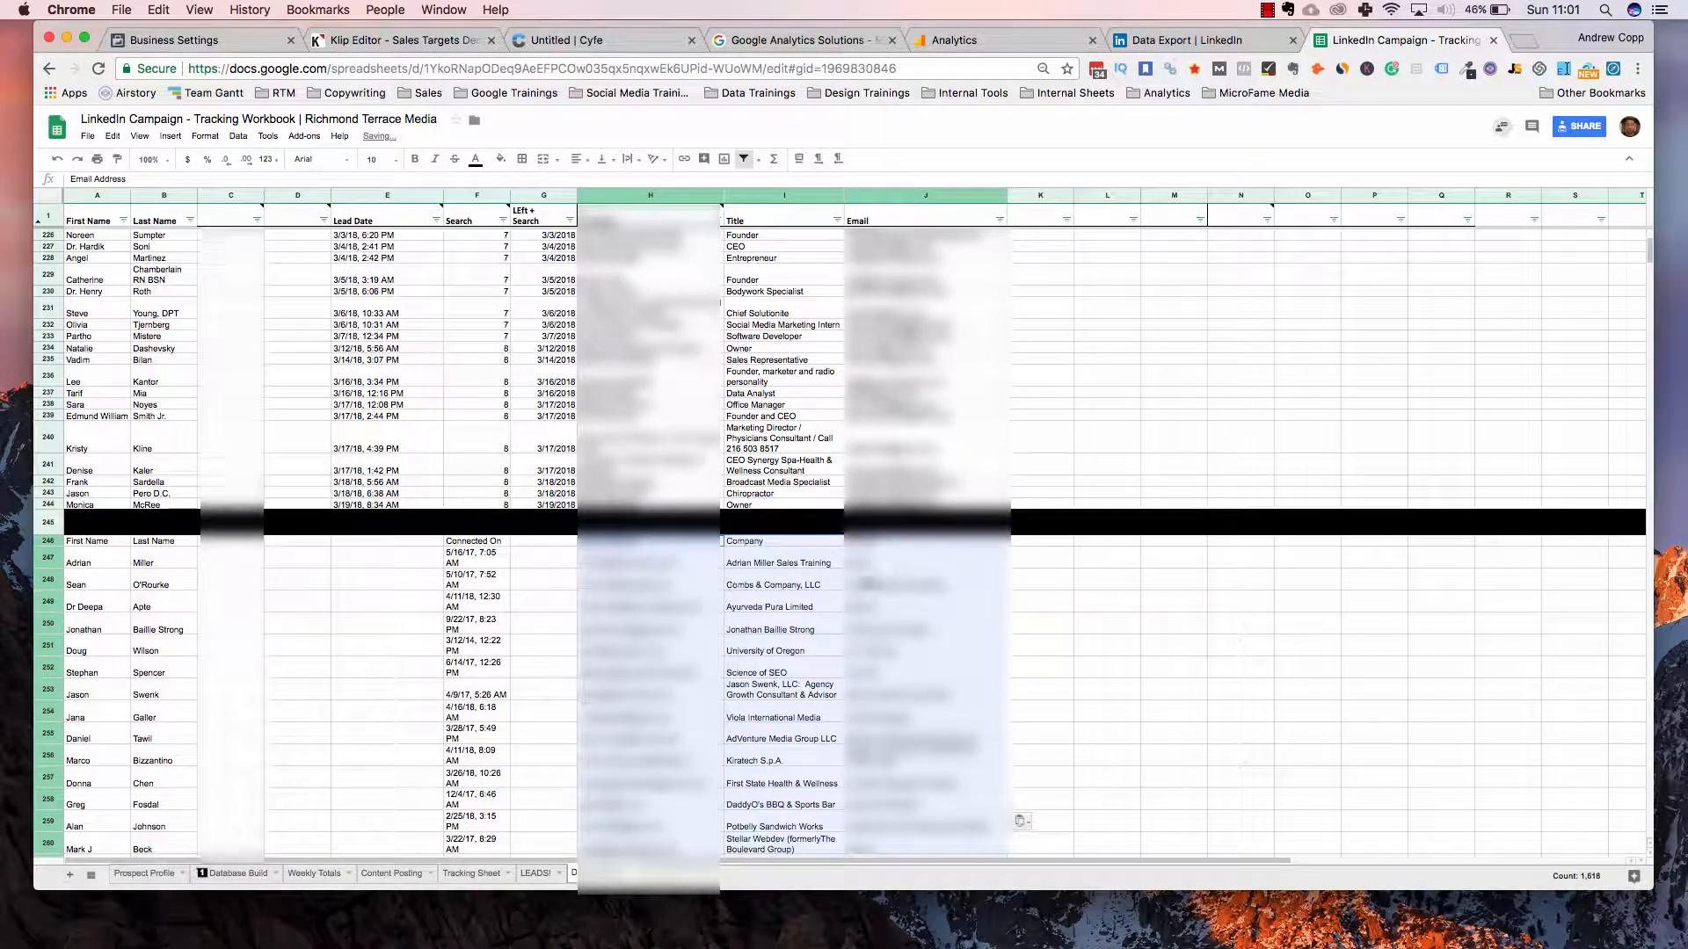
scroll(678, 595, "up", 5)
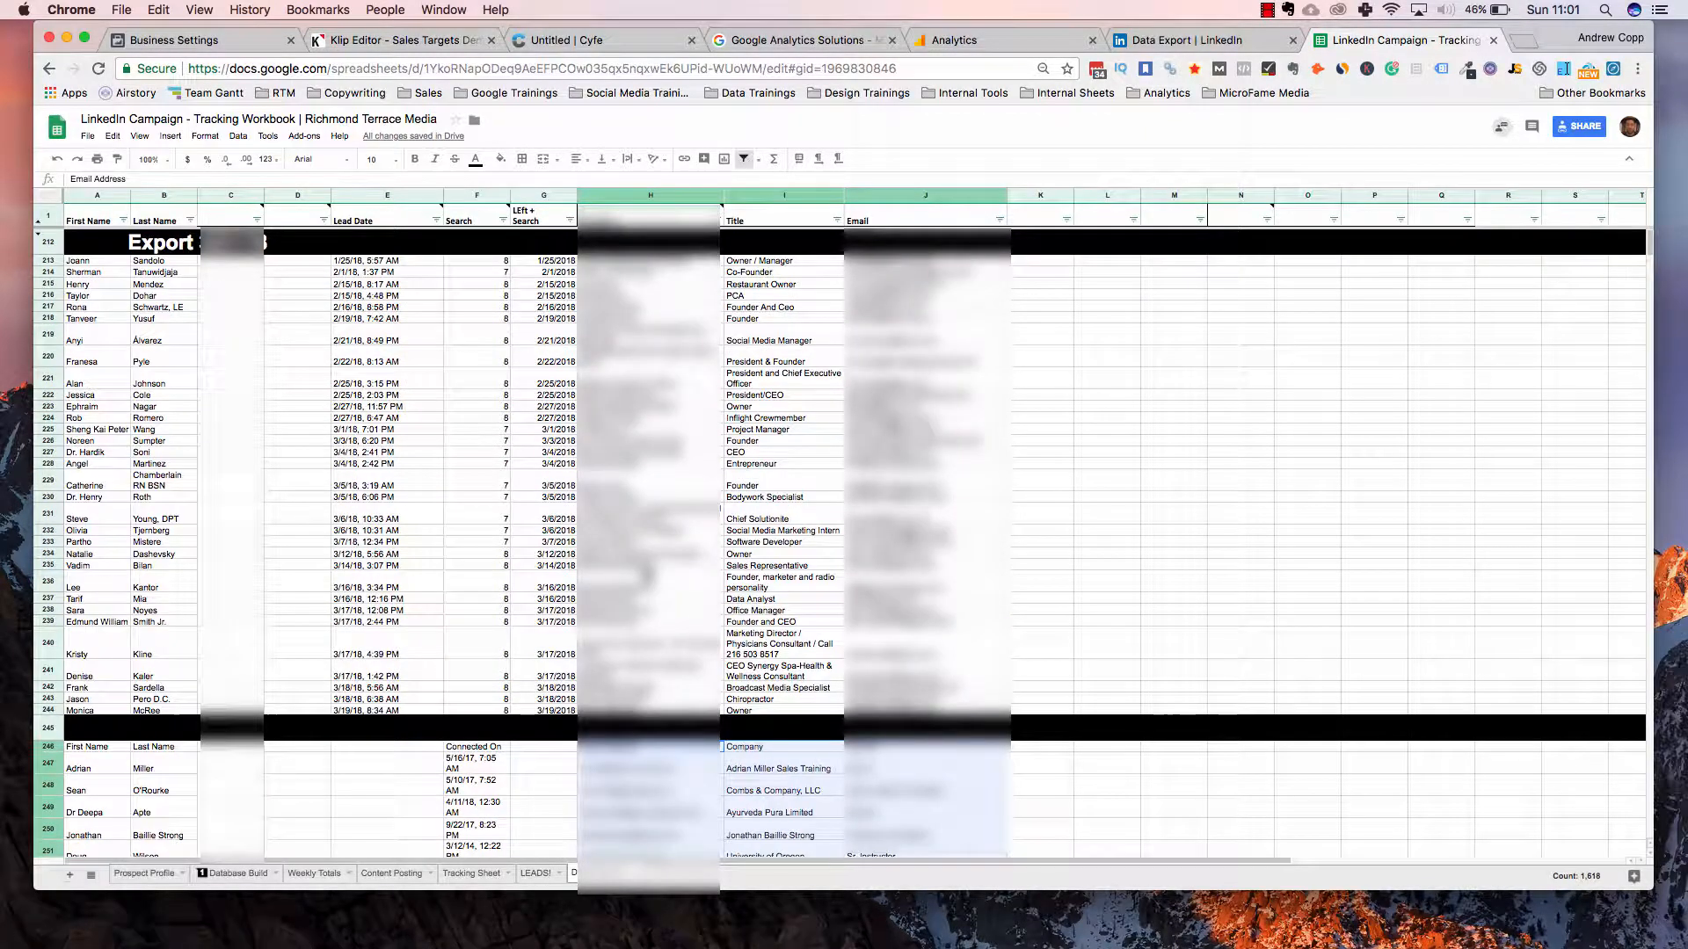
scroll(467, 497, "down", 5)
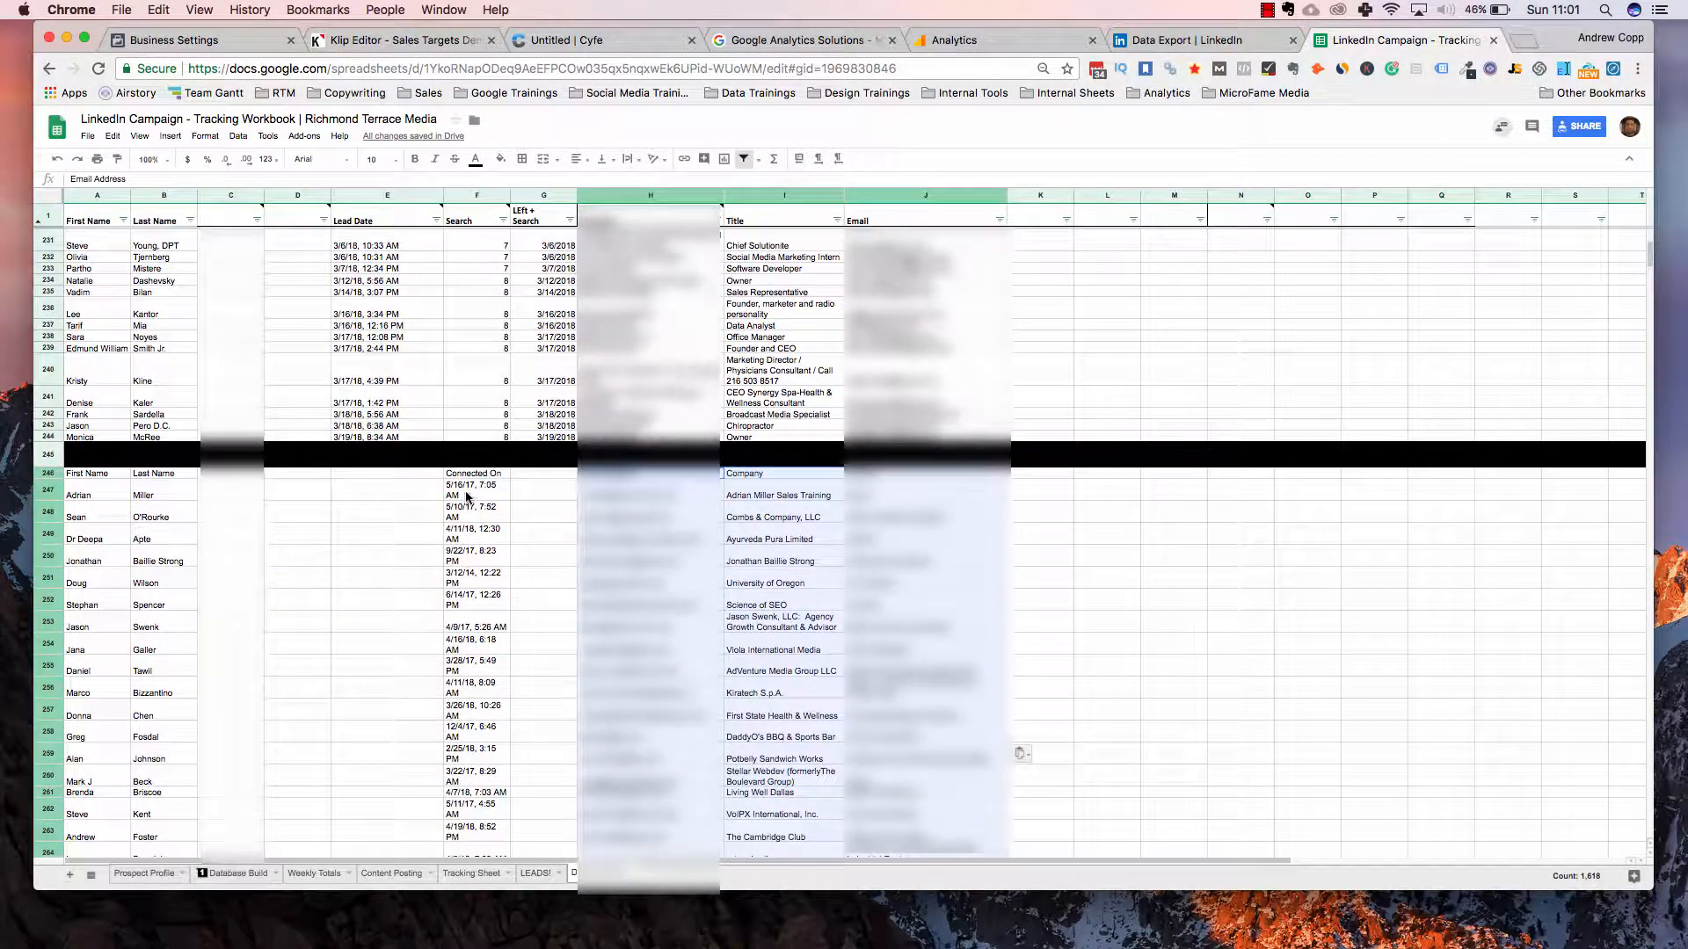
left_click(481, 476)
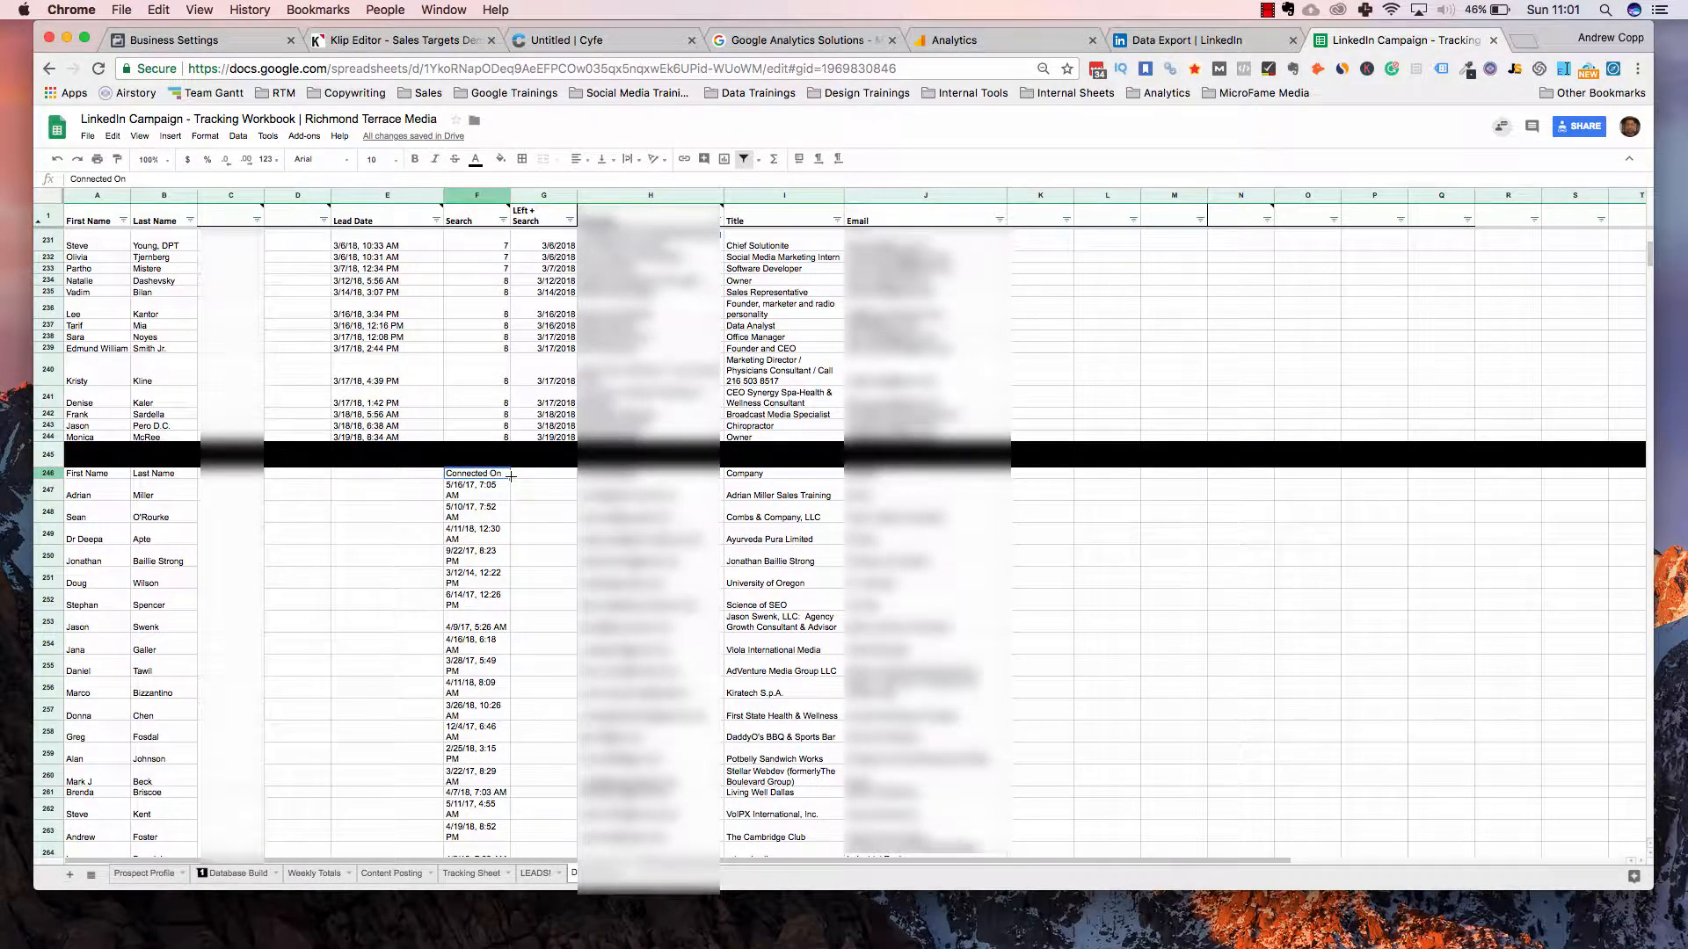
Move the Connected On dates from column F into the Lead Date column starting at E246
key("super+shift+Down")
key("super+c")
key("Delete")
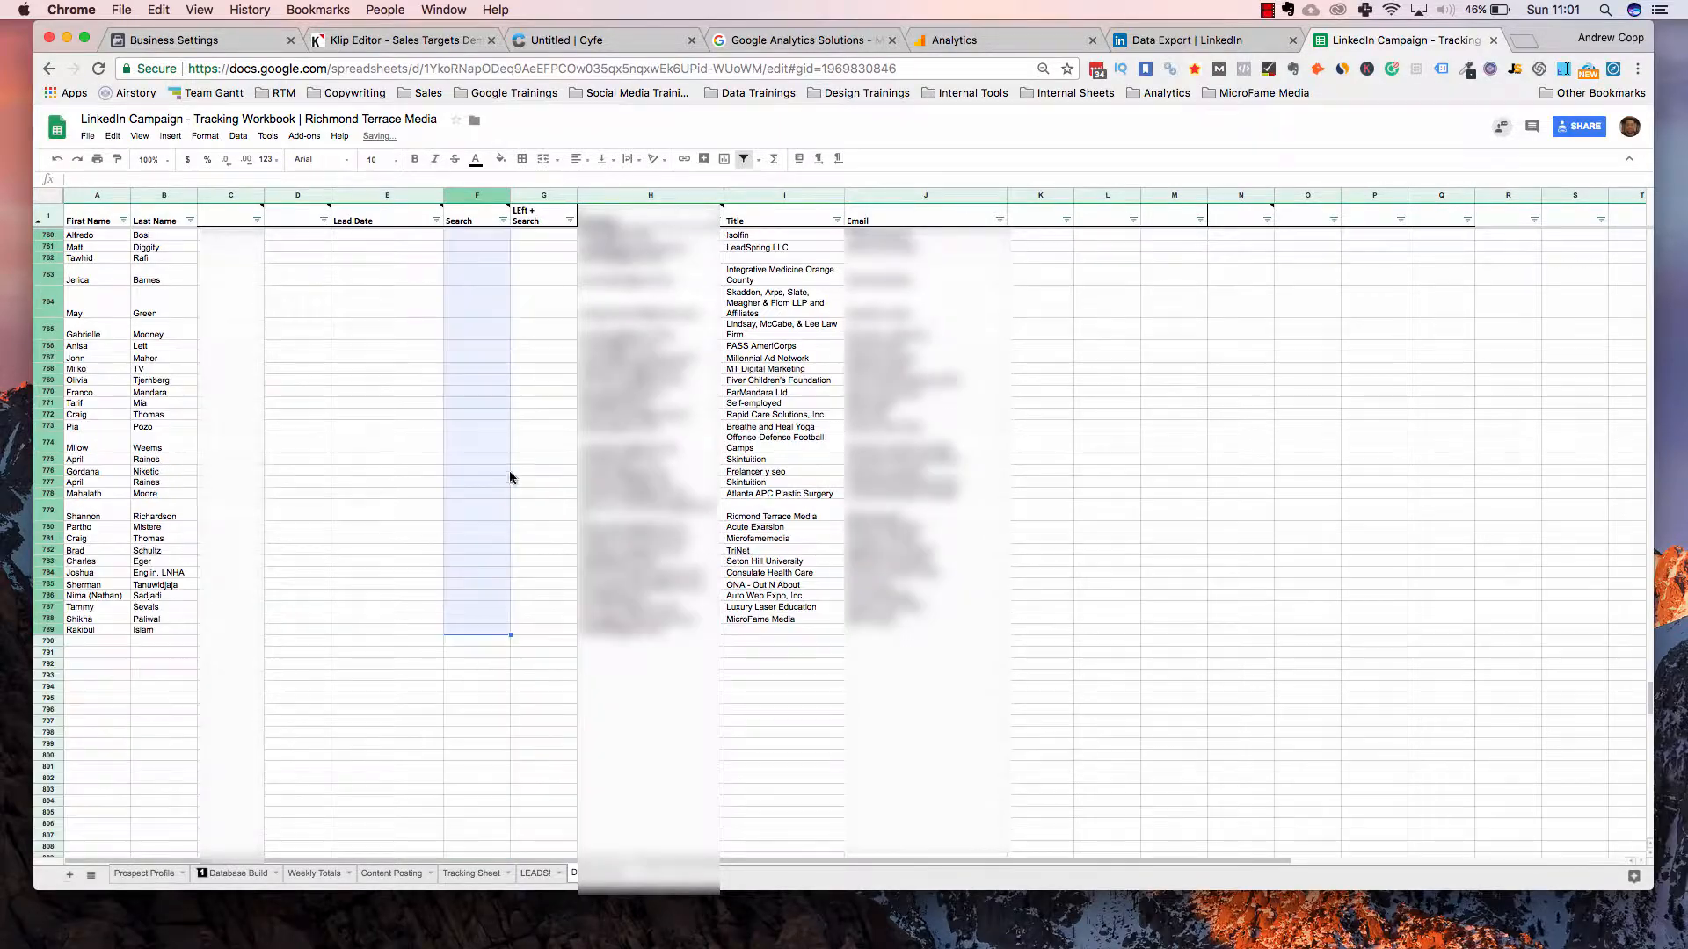
scroll(453, 325, "up", 15)
scroll(454, 329, "up", 20)
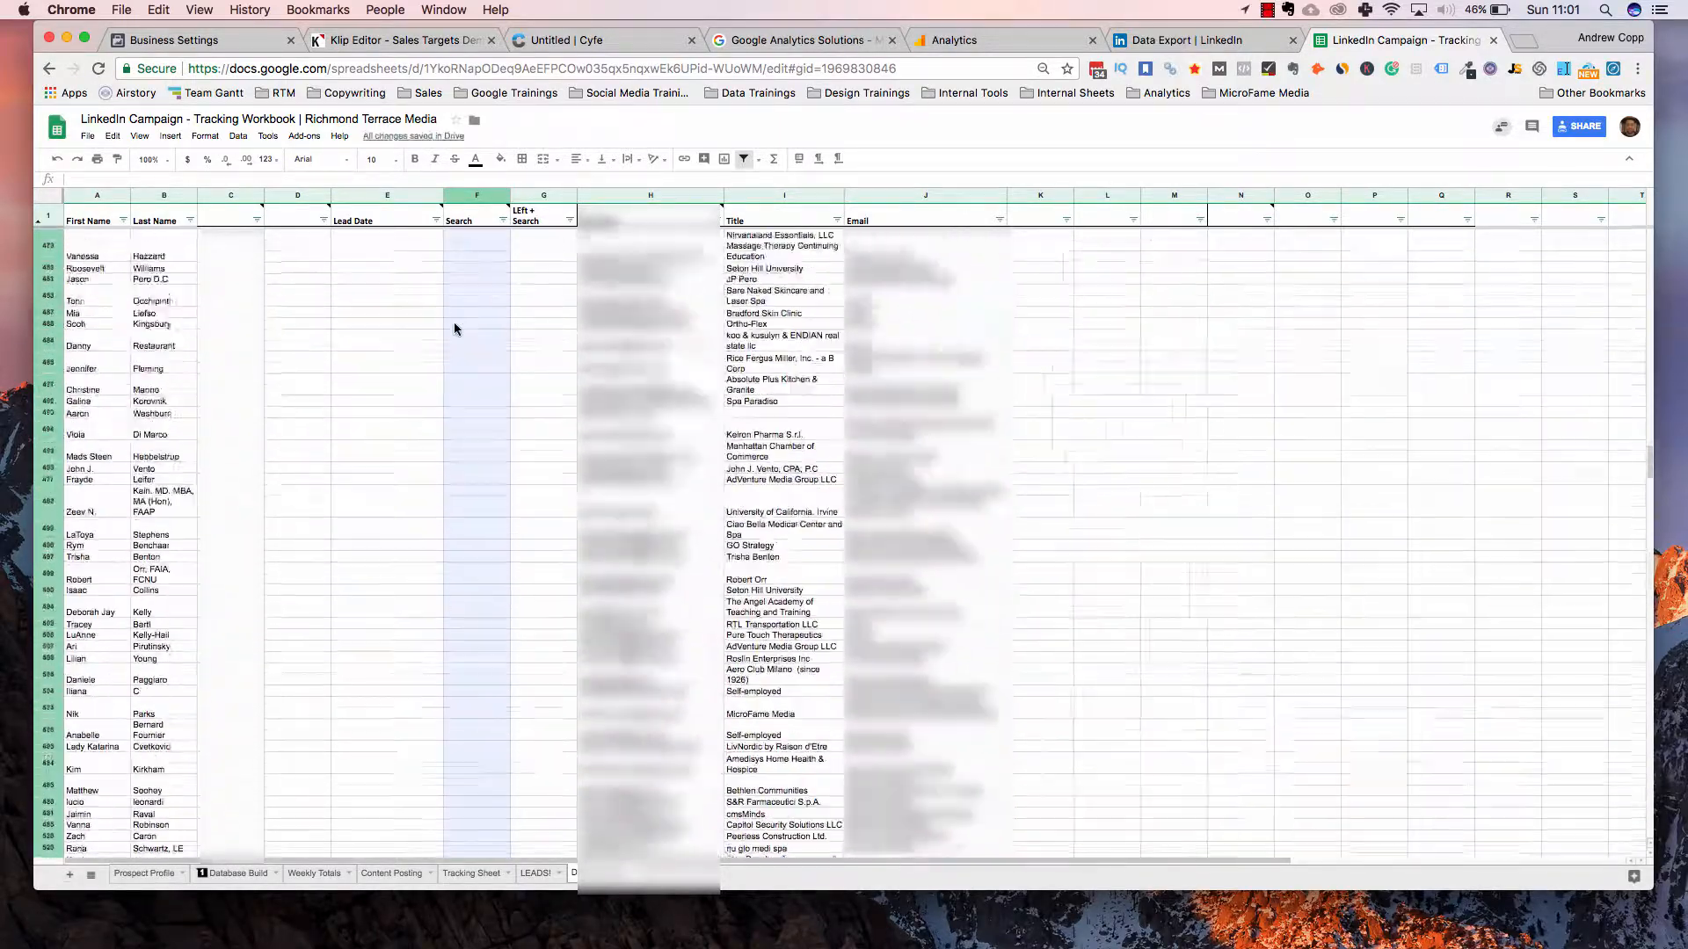
scroll(249, 683, "up", 15)
scroll(247, 681, "right", 3)
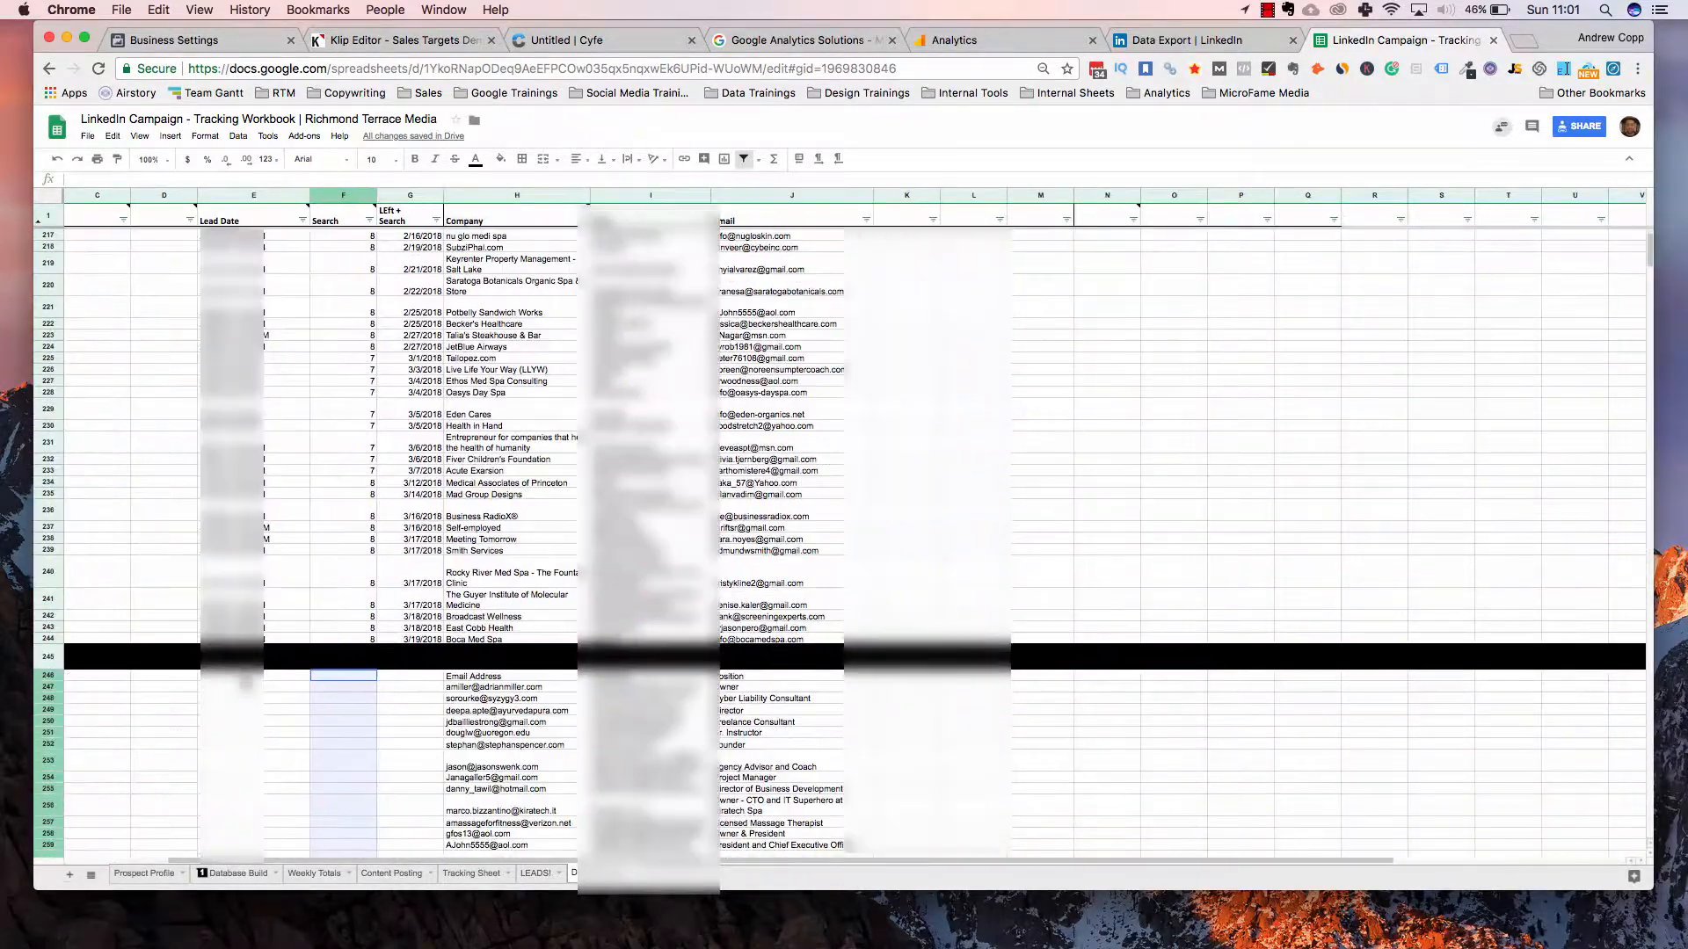
left_click(253, 677)
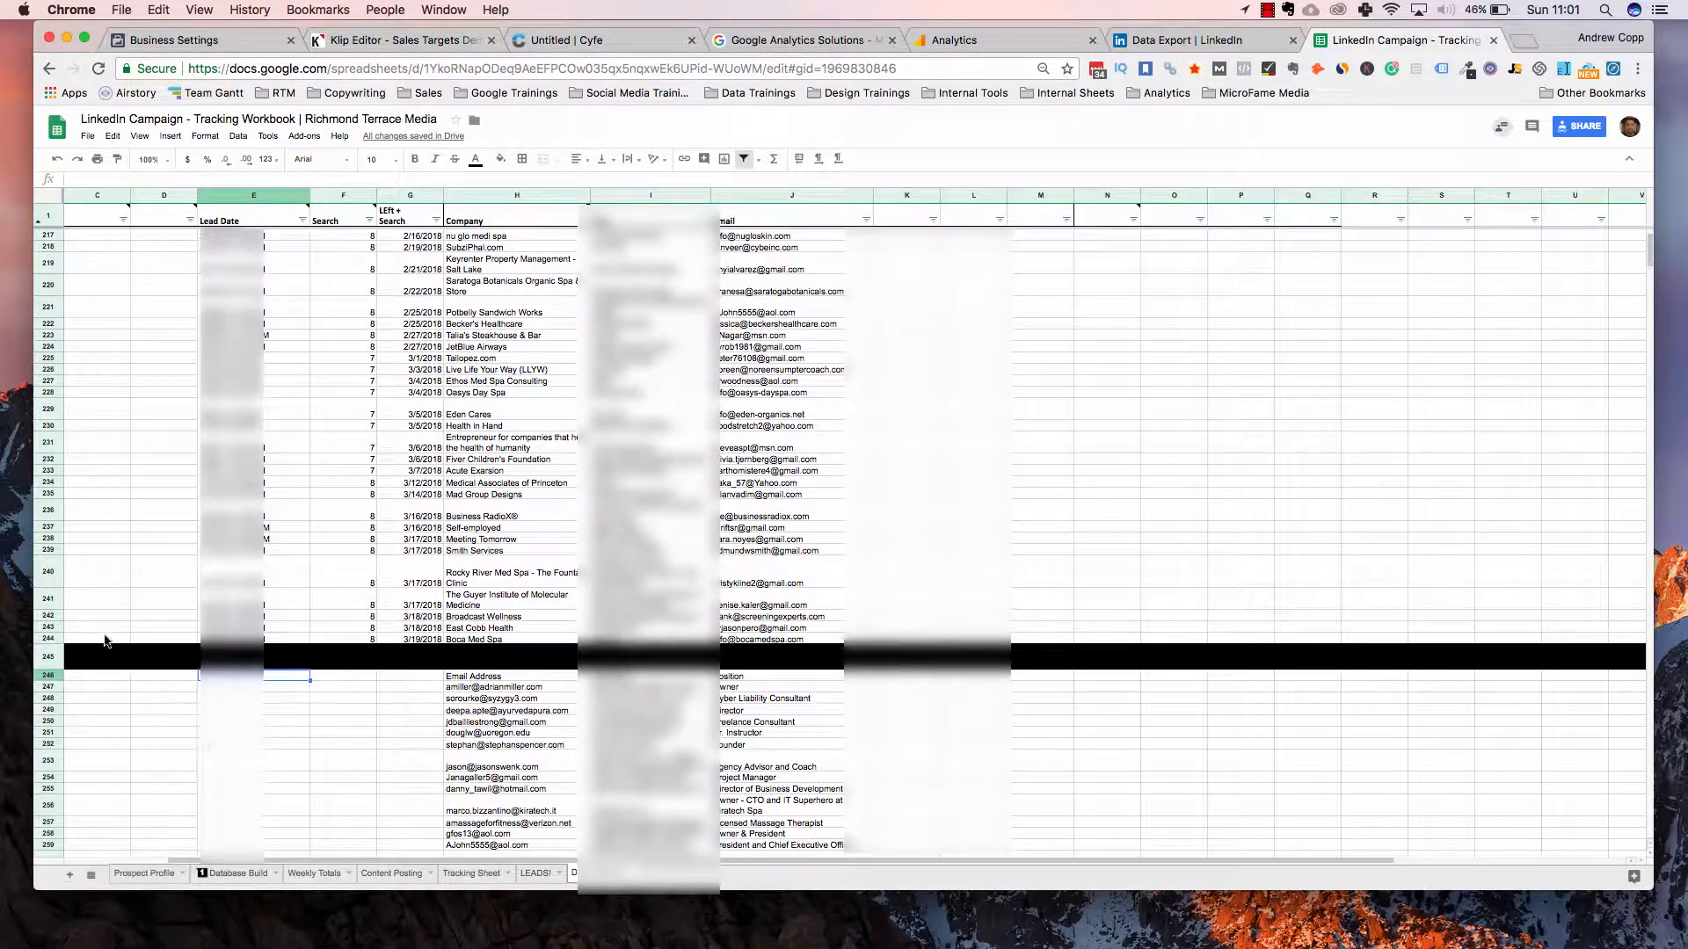
key("super+v")
scroll(531, 621, "left", 3)
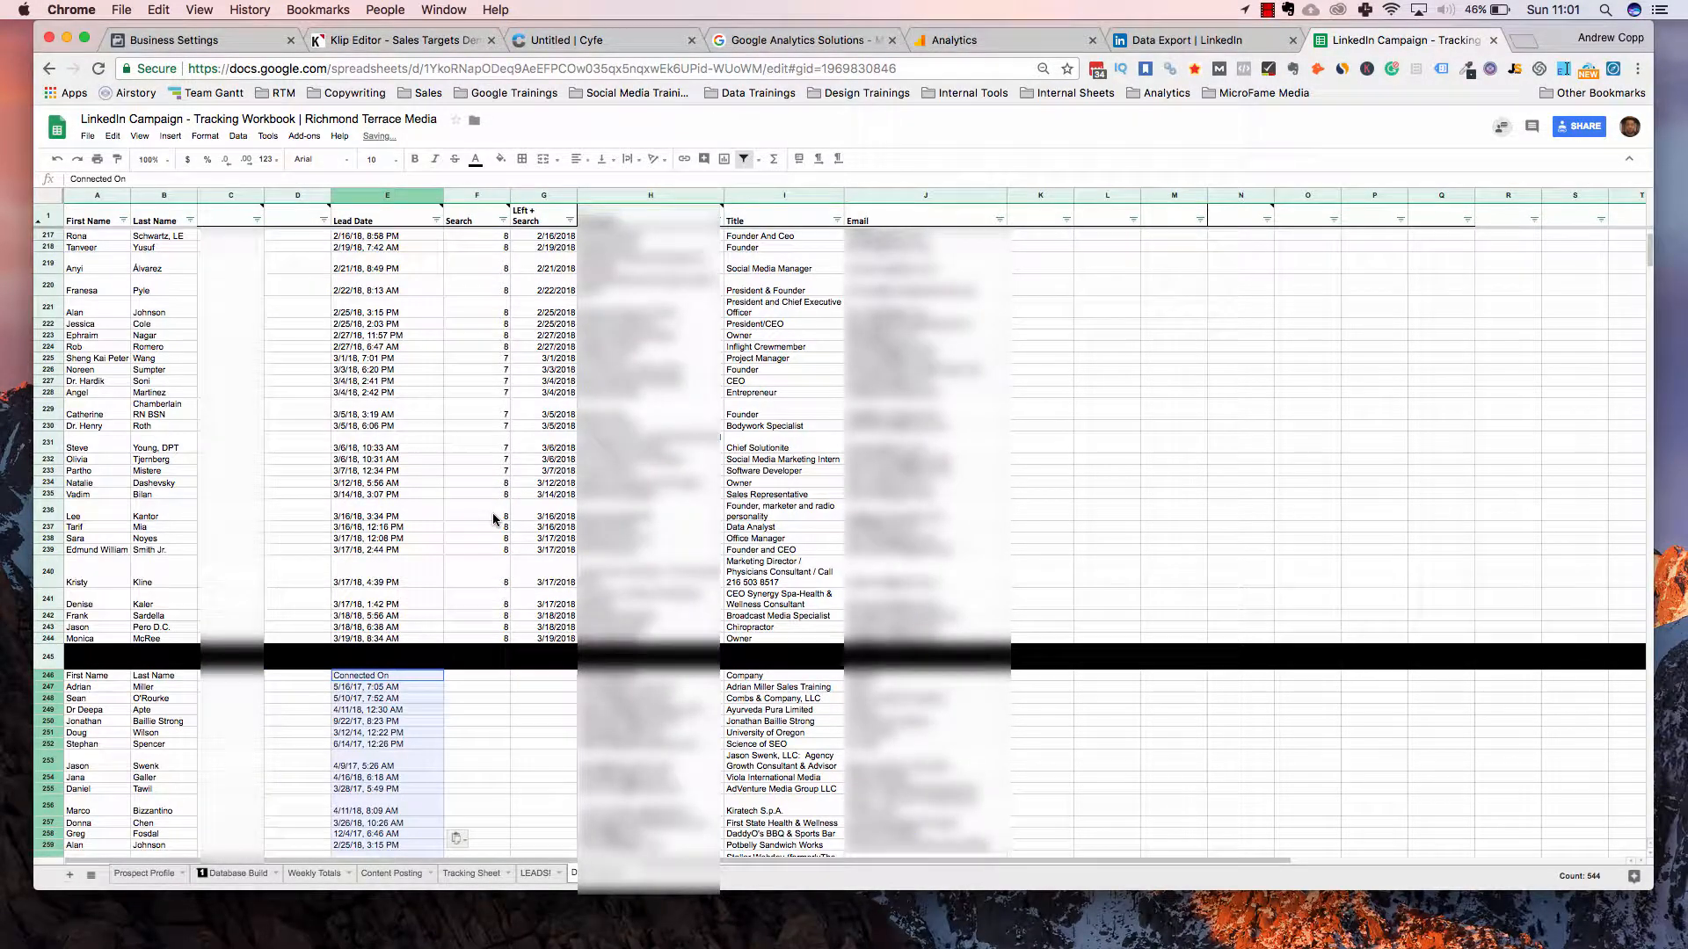
scroll(493, 519, "up", 2)
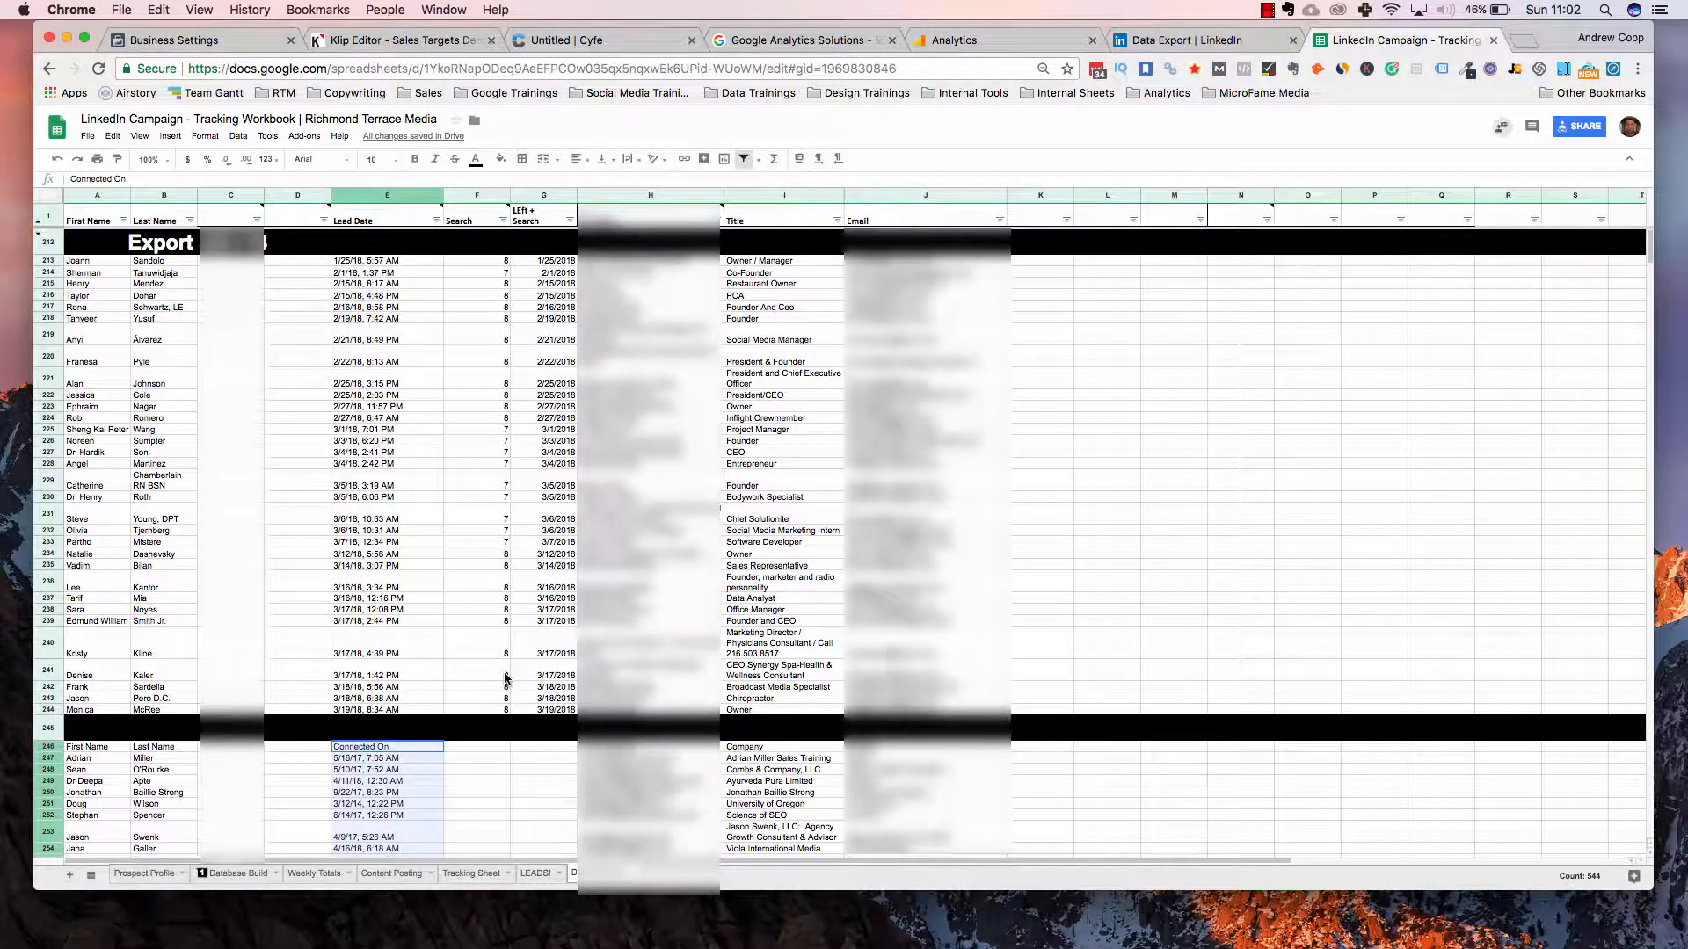
scroll(506, 678, "down", 2)
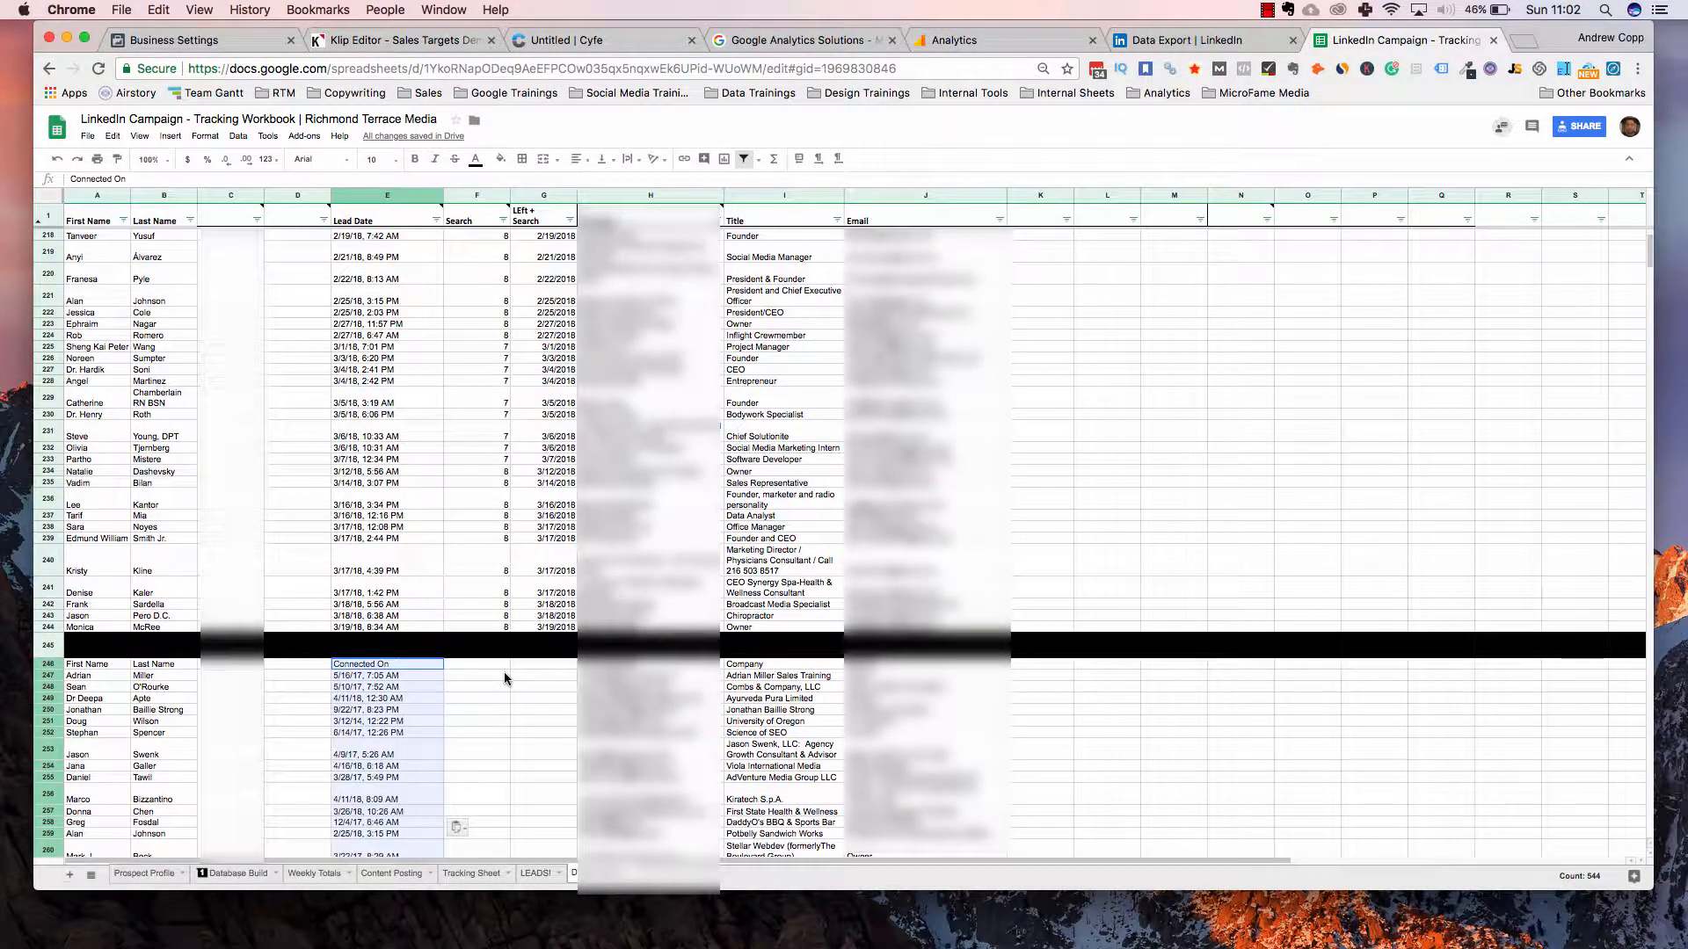
scroll(559, 199, "up", 2)
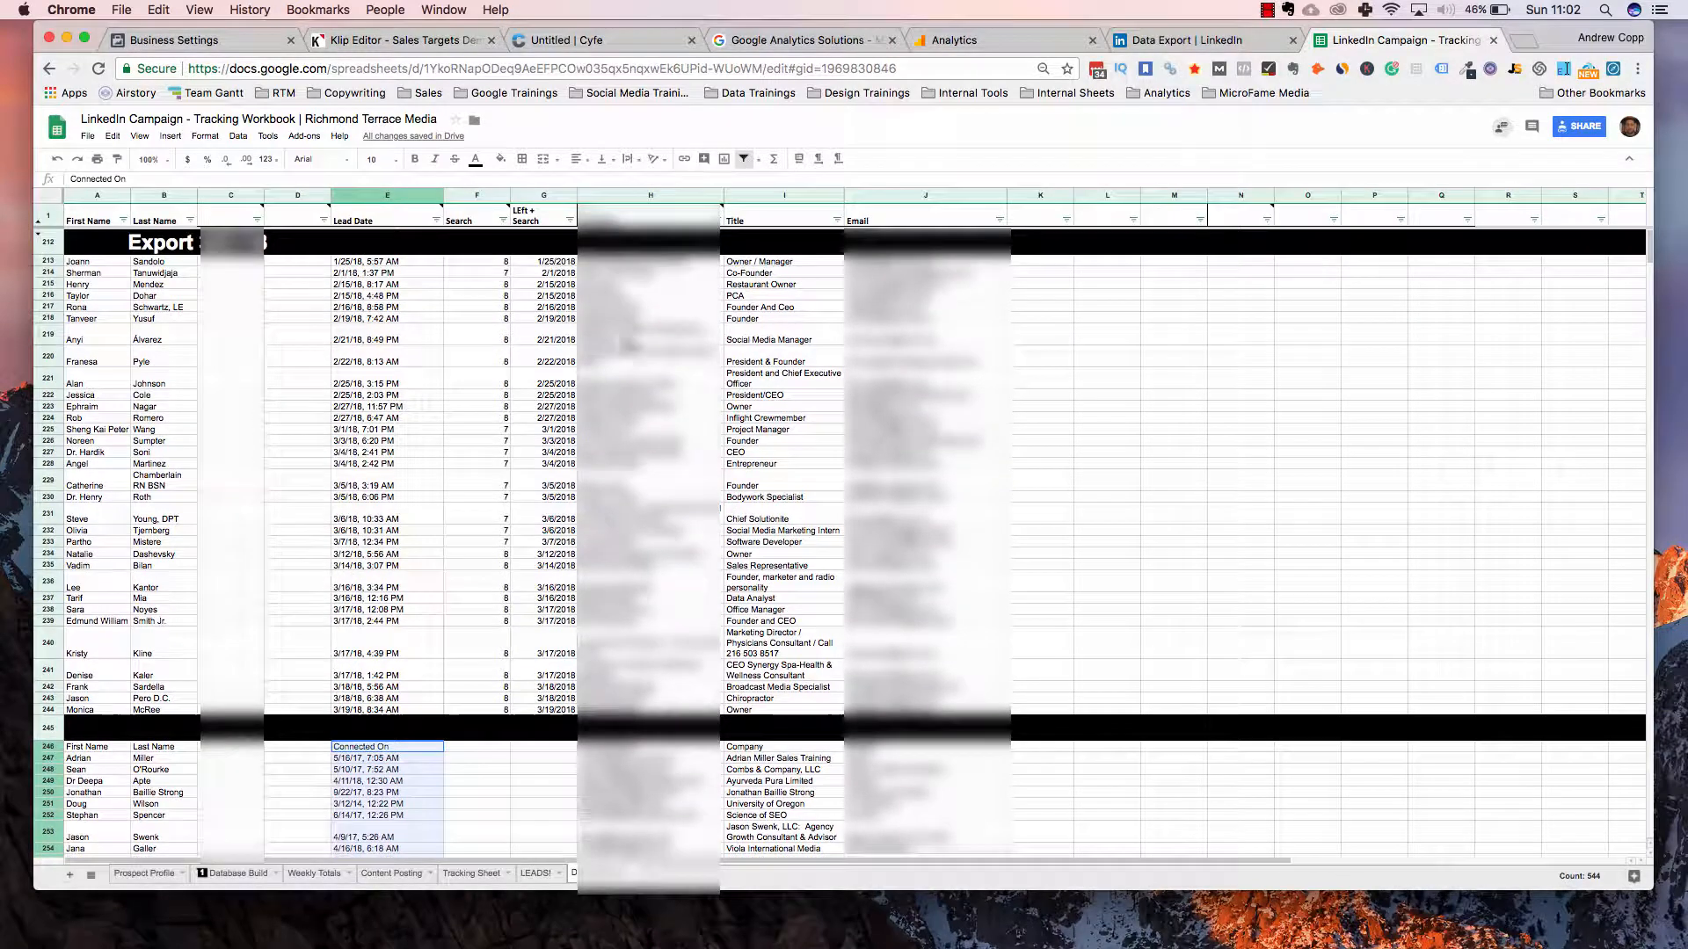
left_click(557, 197)
Insert two blank columns to the right of the LEft + Search column G
right_click(557, 198)
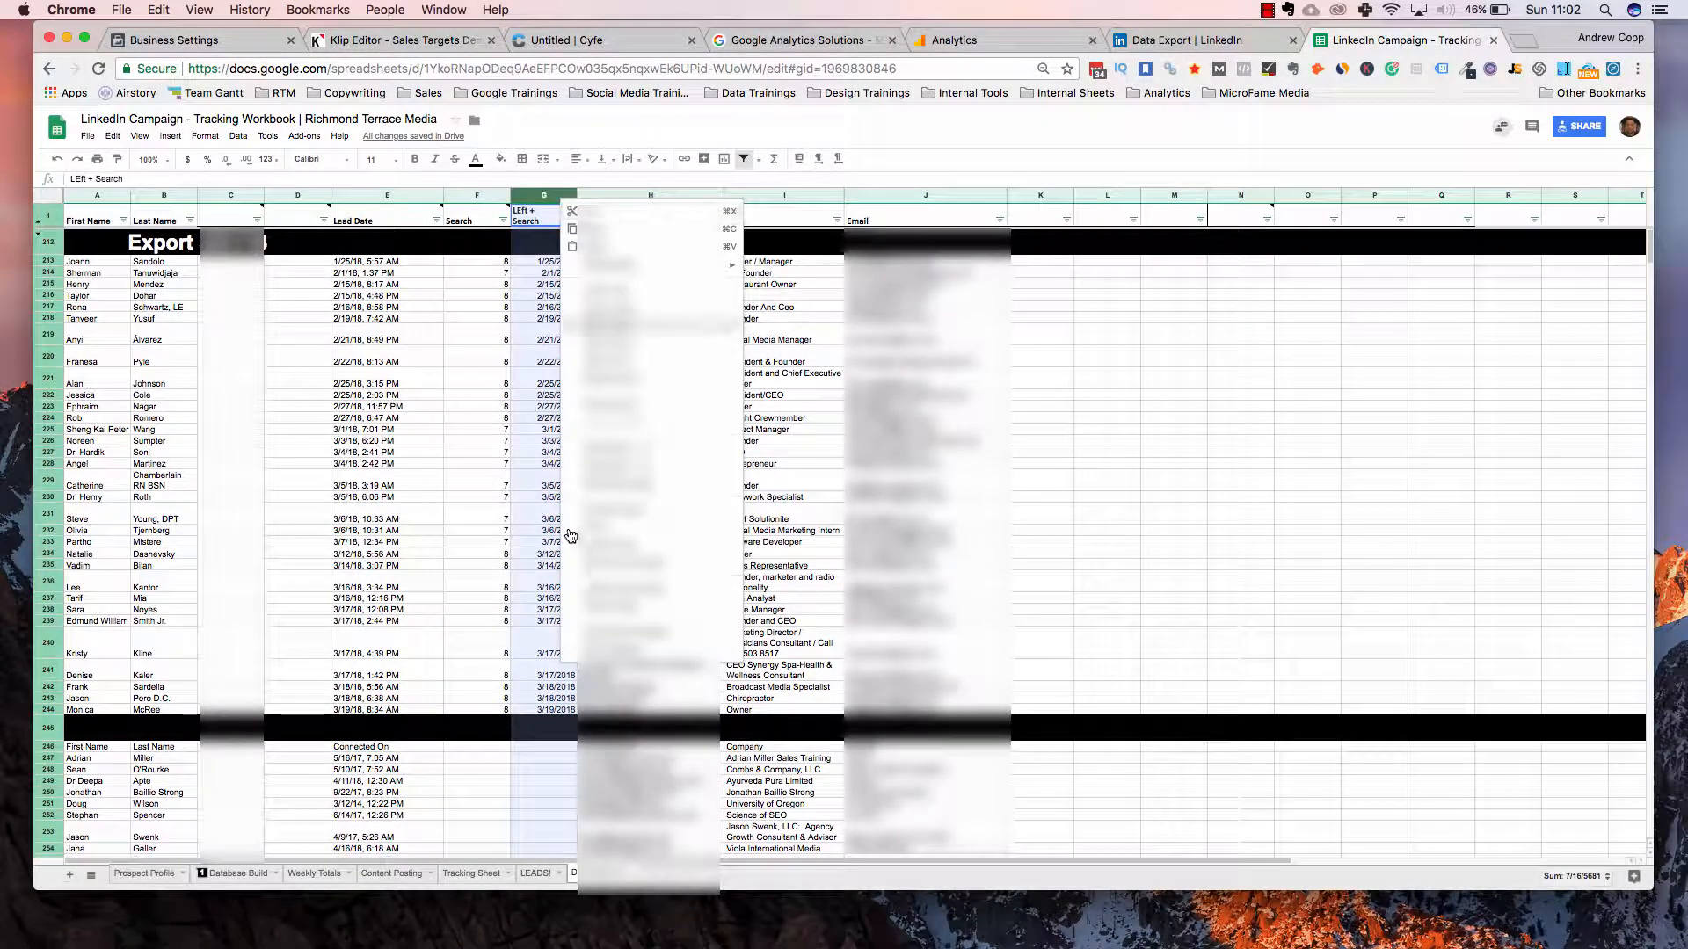
left_click(587, 306)
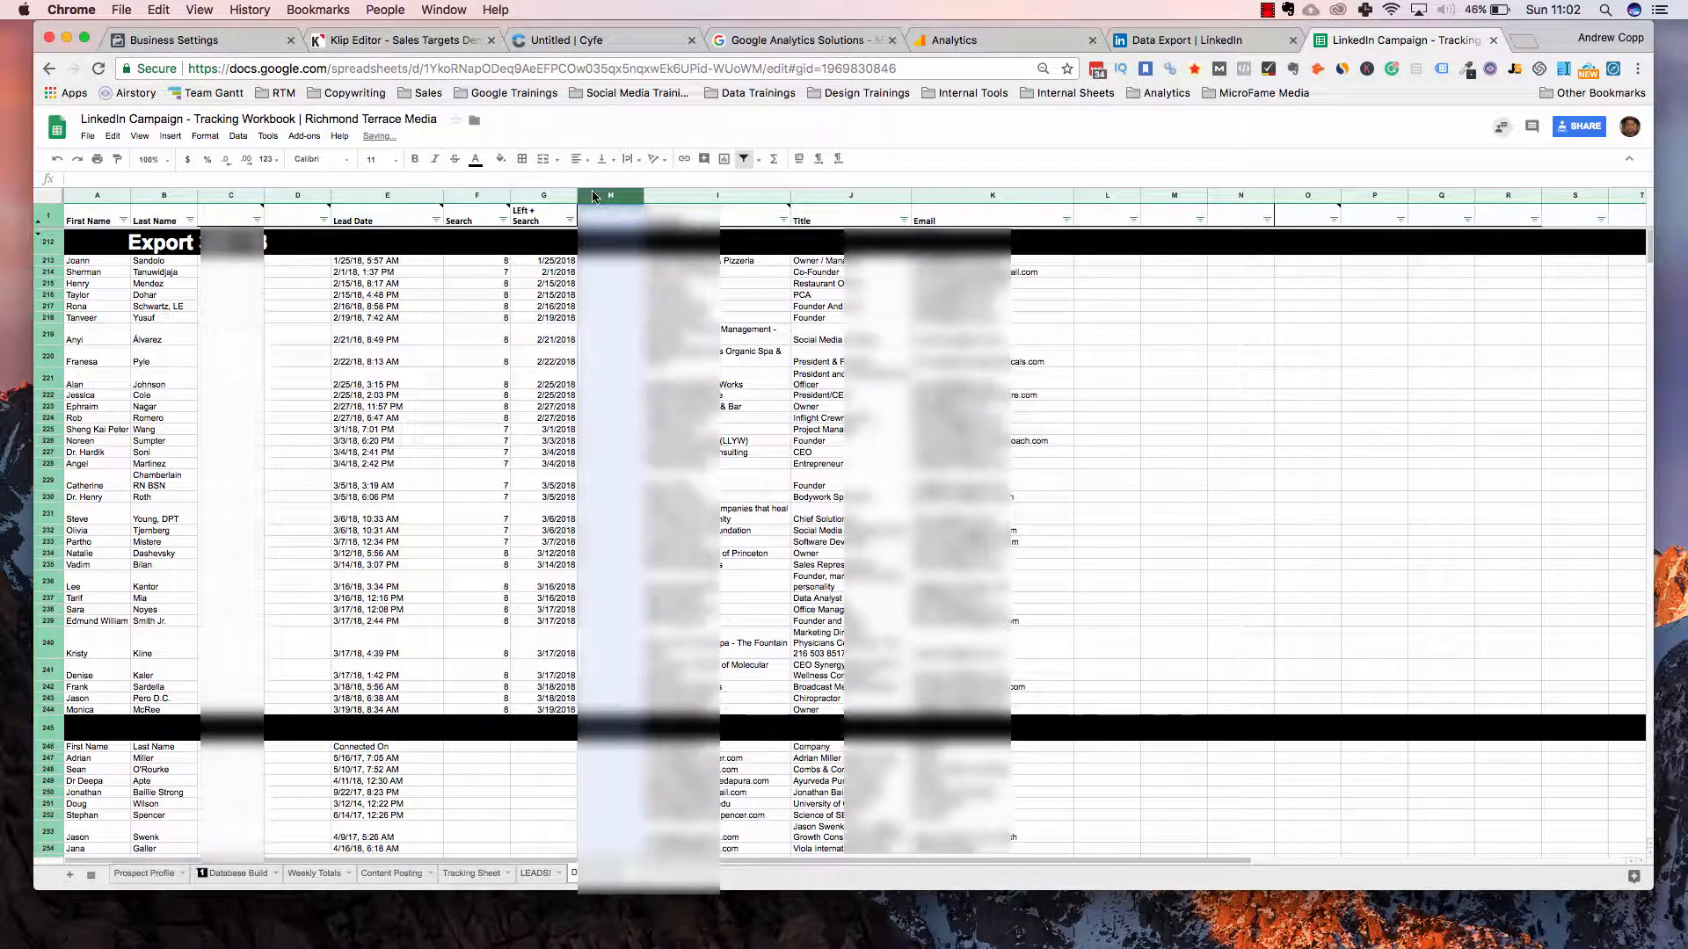
right_click(596, 195)
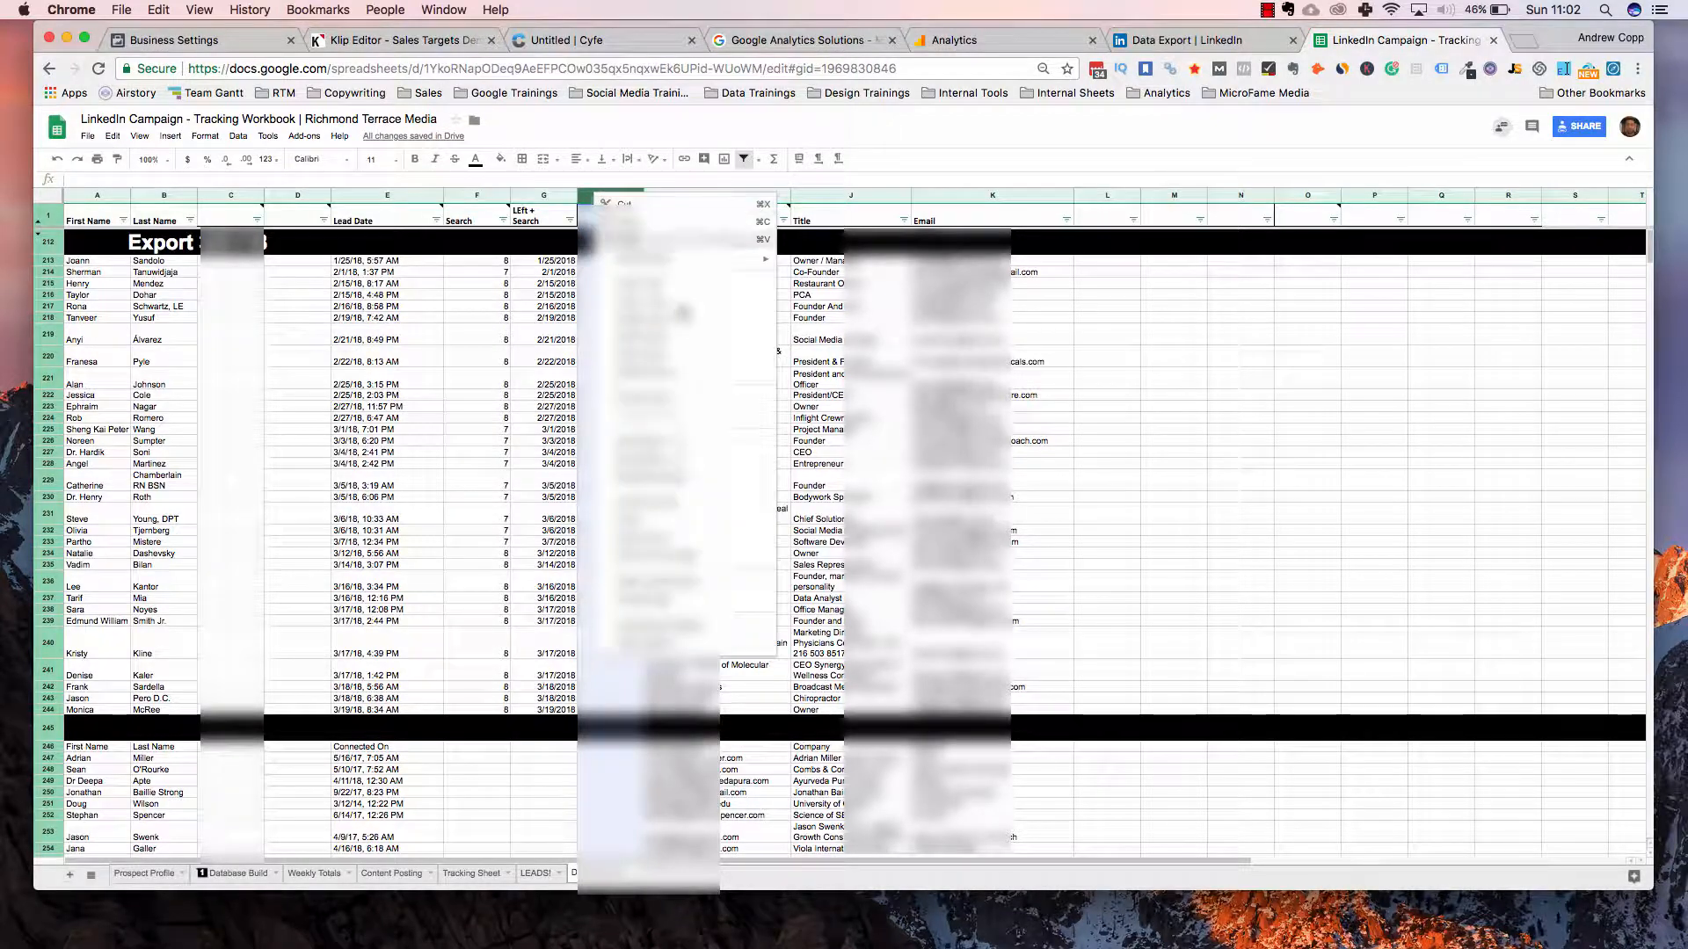
mouse_move(686, 260)
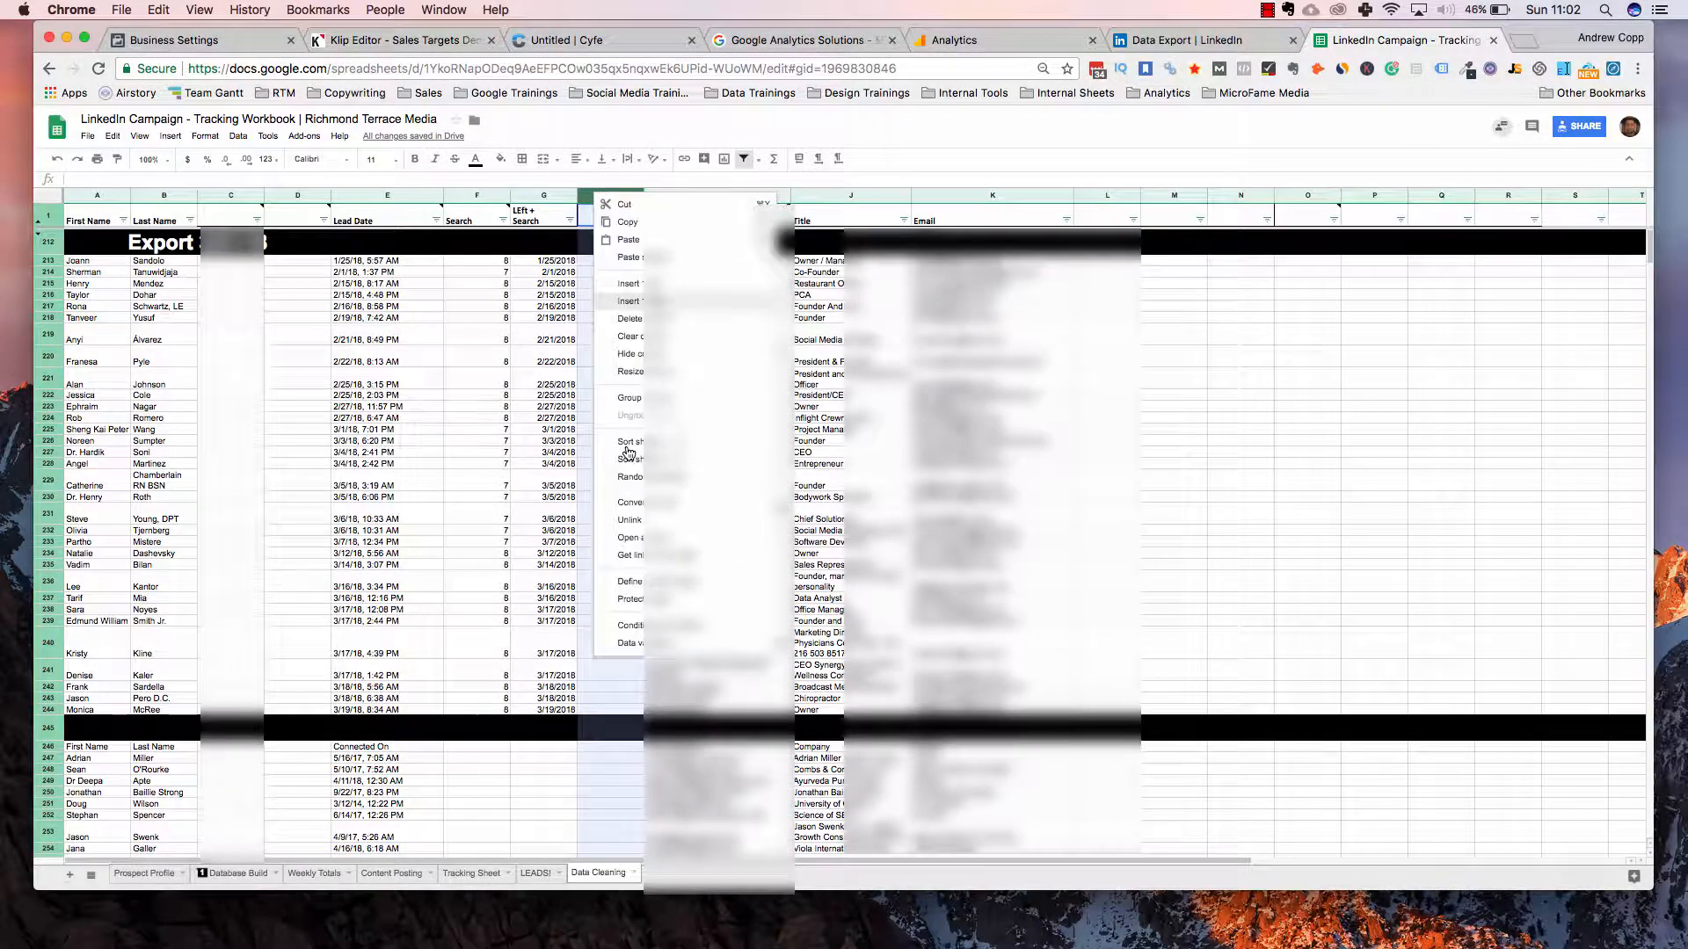
left_click(629, 301)
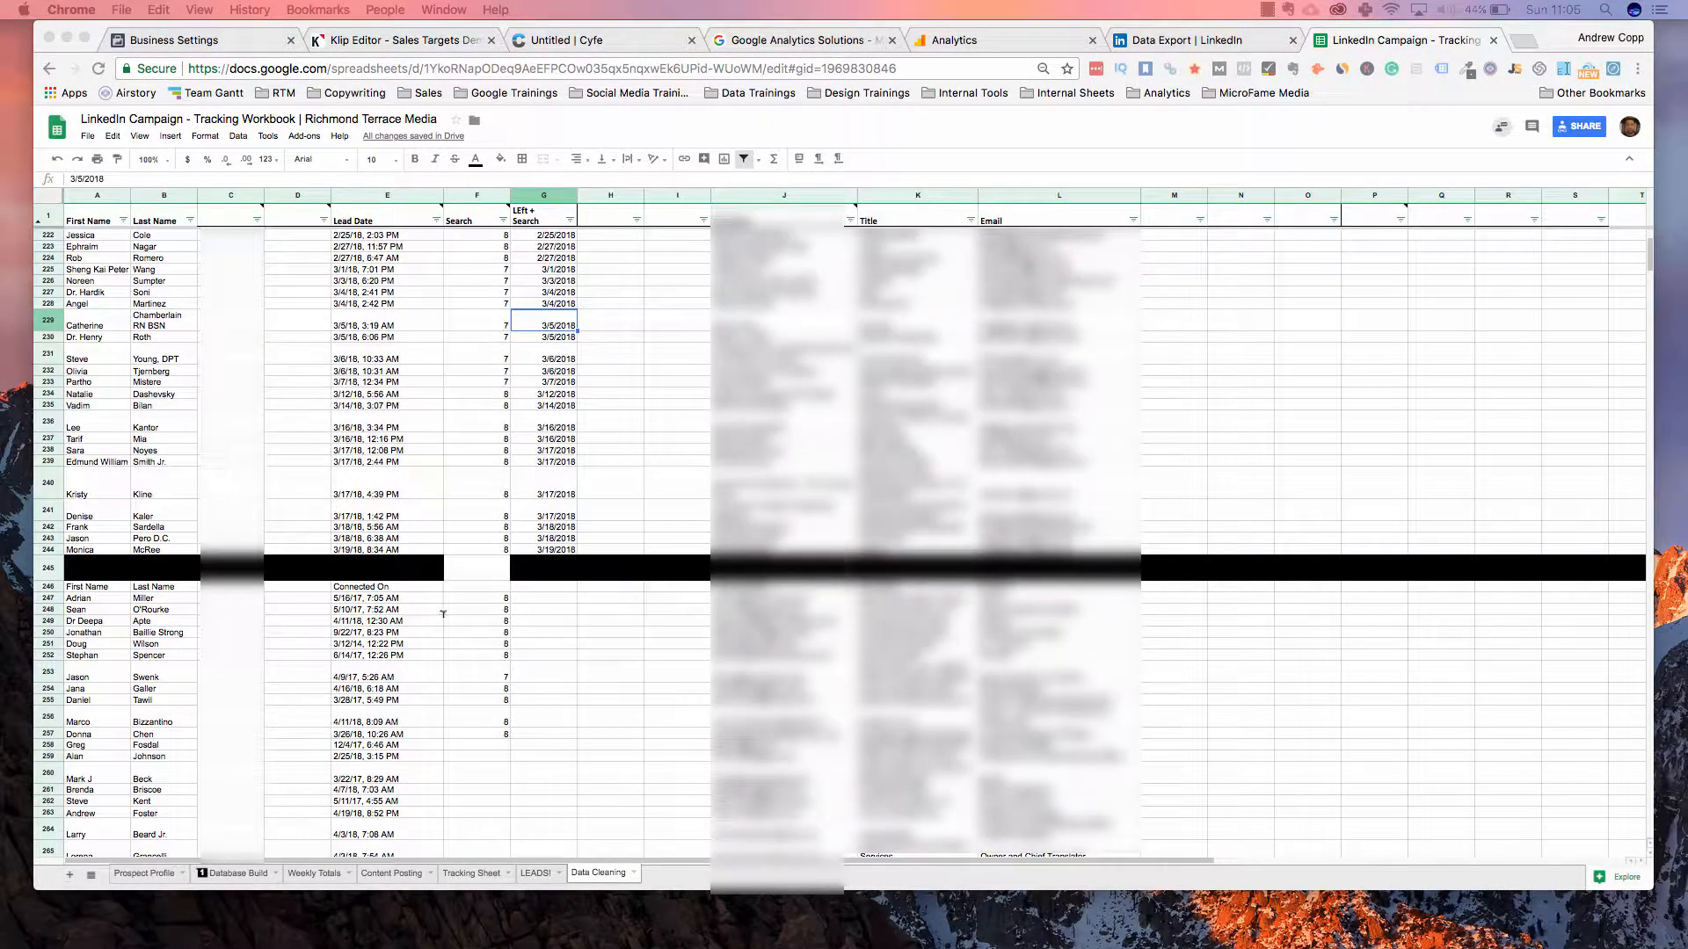
Fill =SEARCH(",",E244,1) down column F and clear the #VALUE! error in F245
left_click(443, 623)
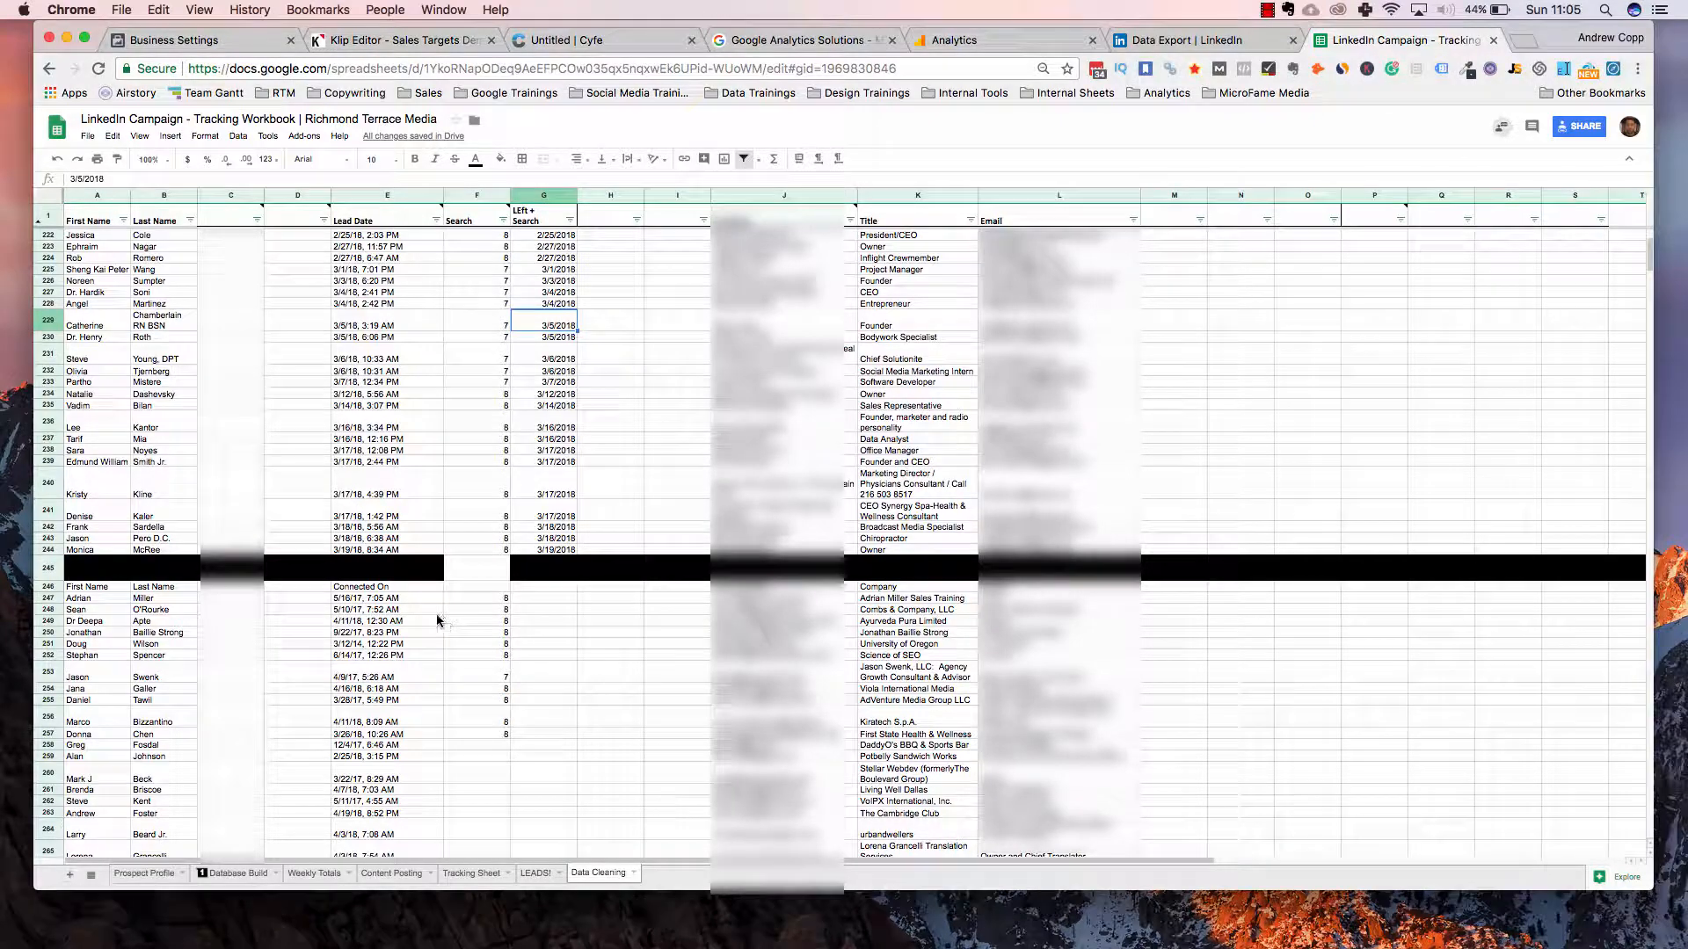
key("super+z")
key("super+z")
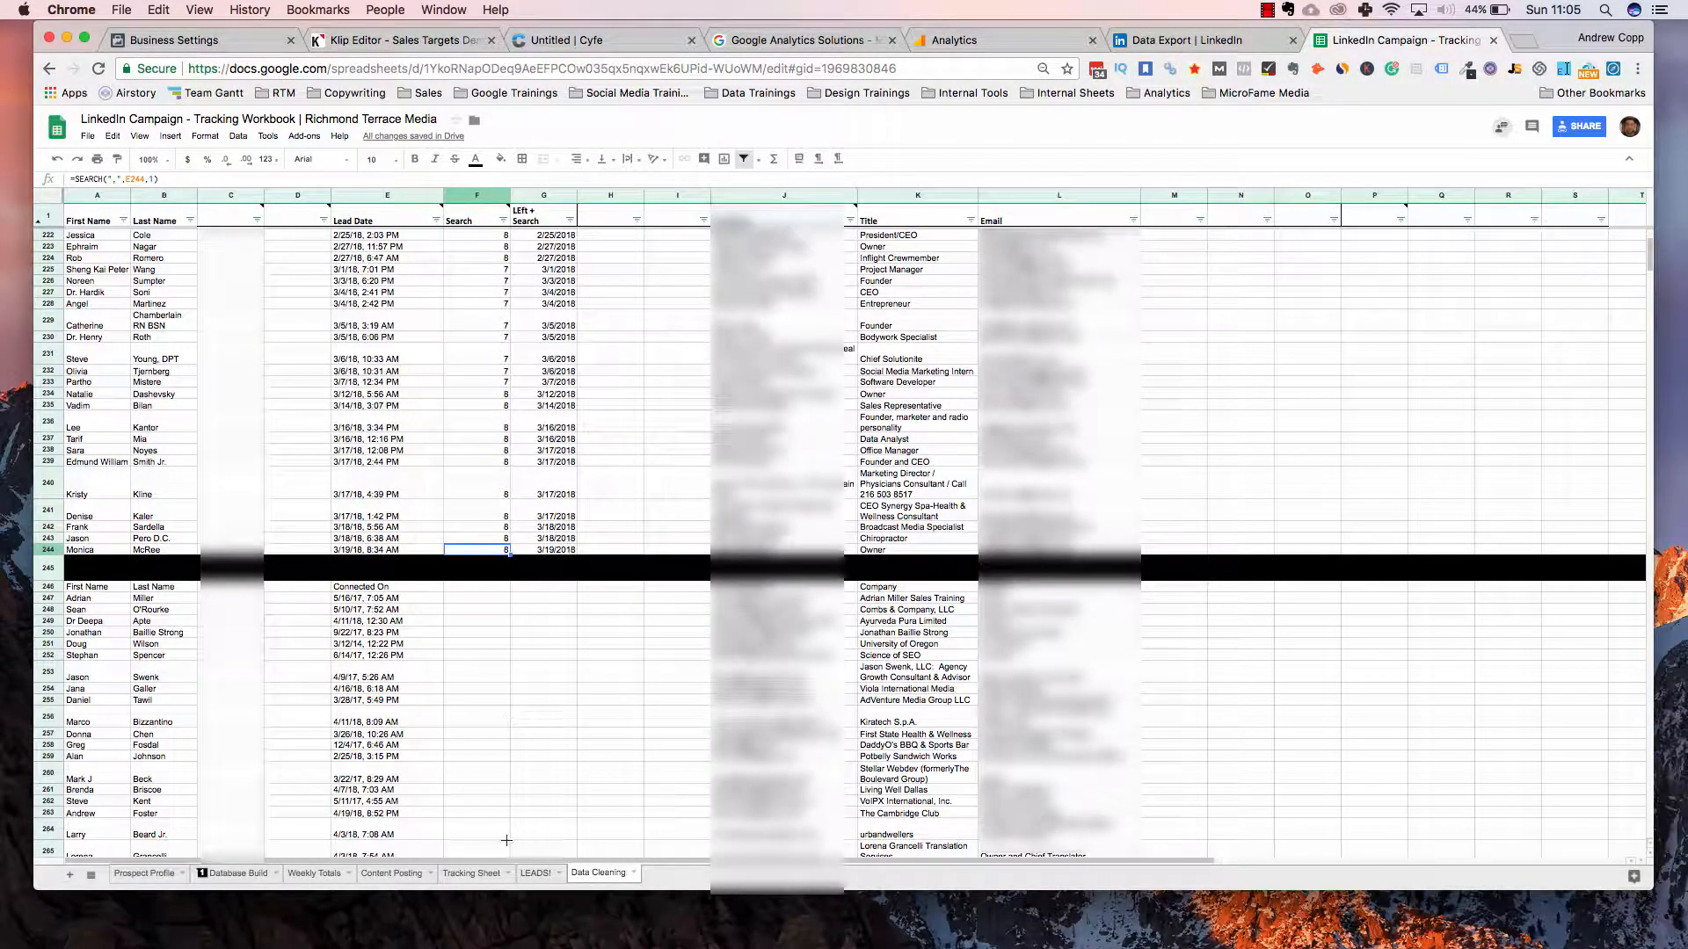
key("super+shift+z")
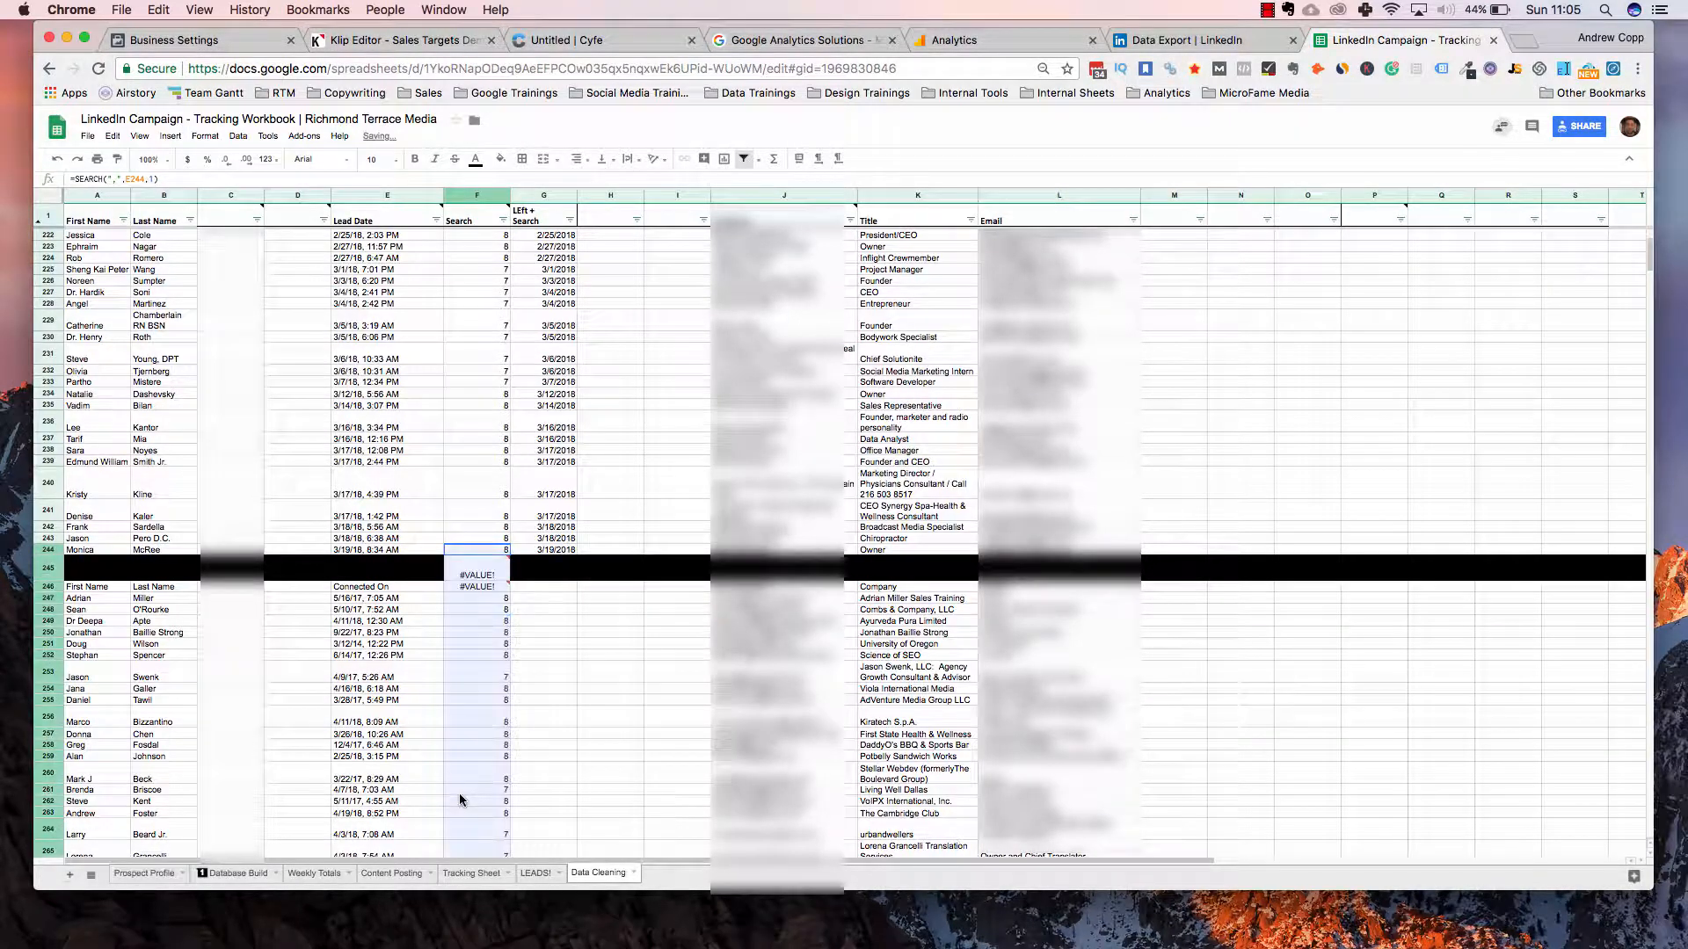
scroll(447, 682, "down", 3)
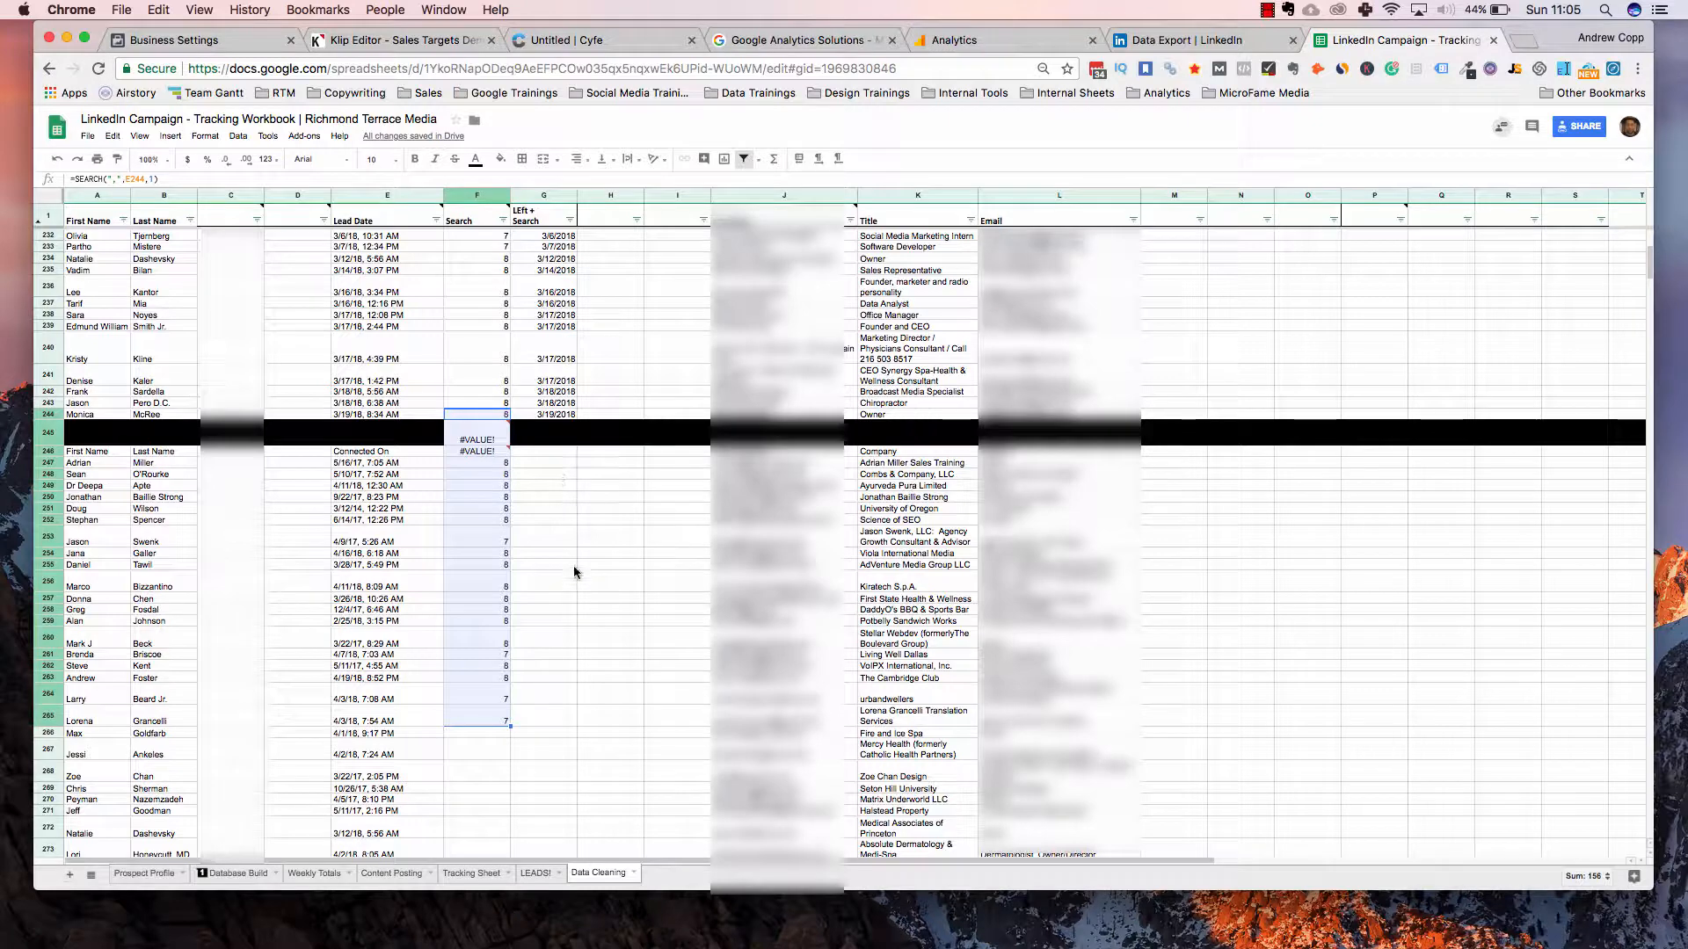
left_click(490, 430)
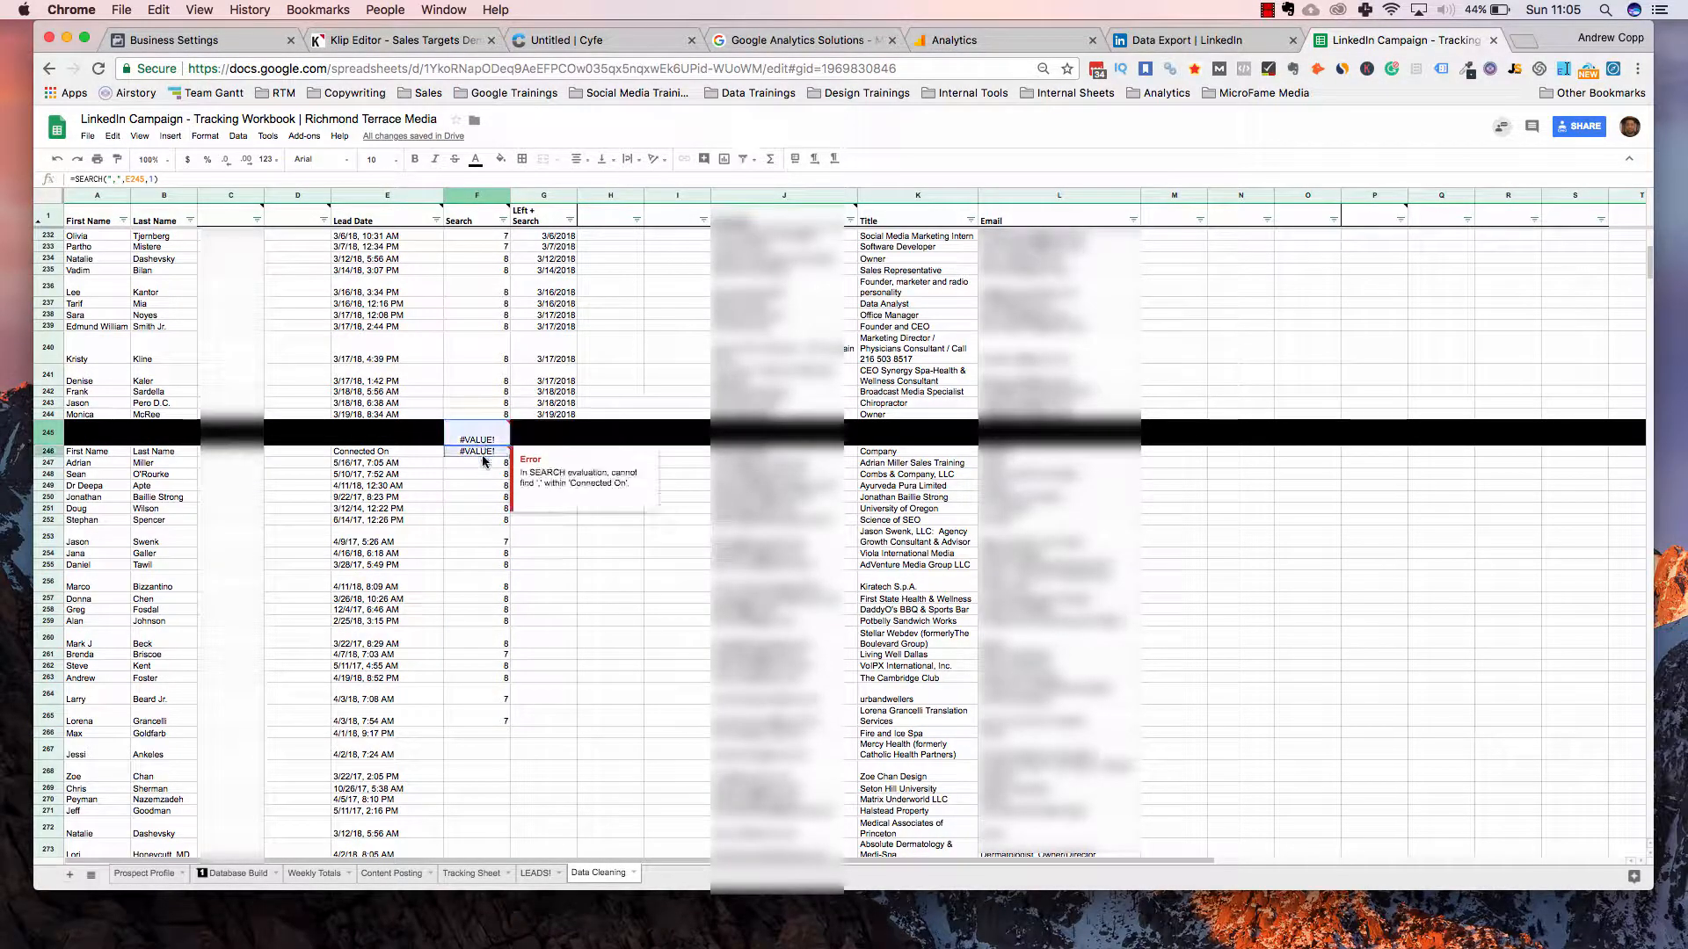
key("Delete")
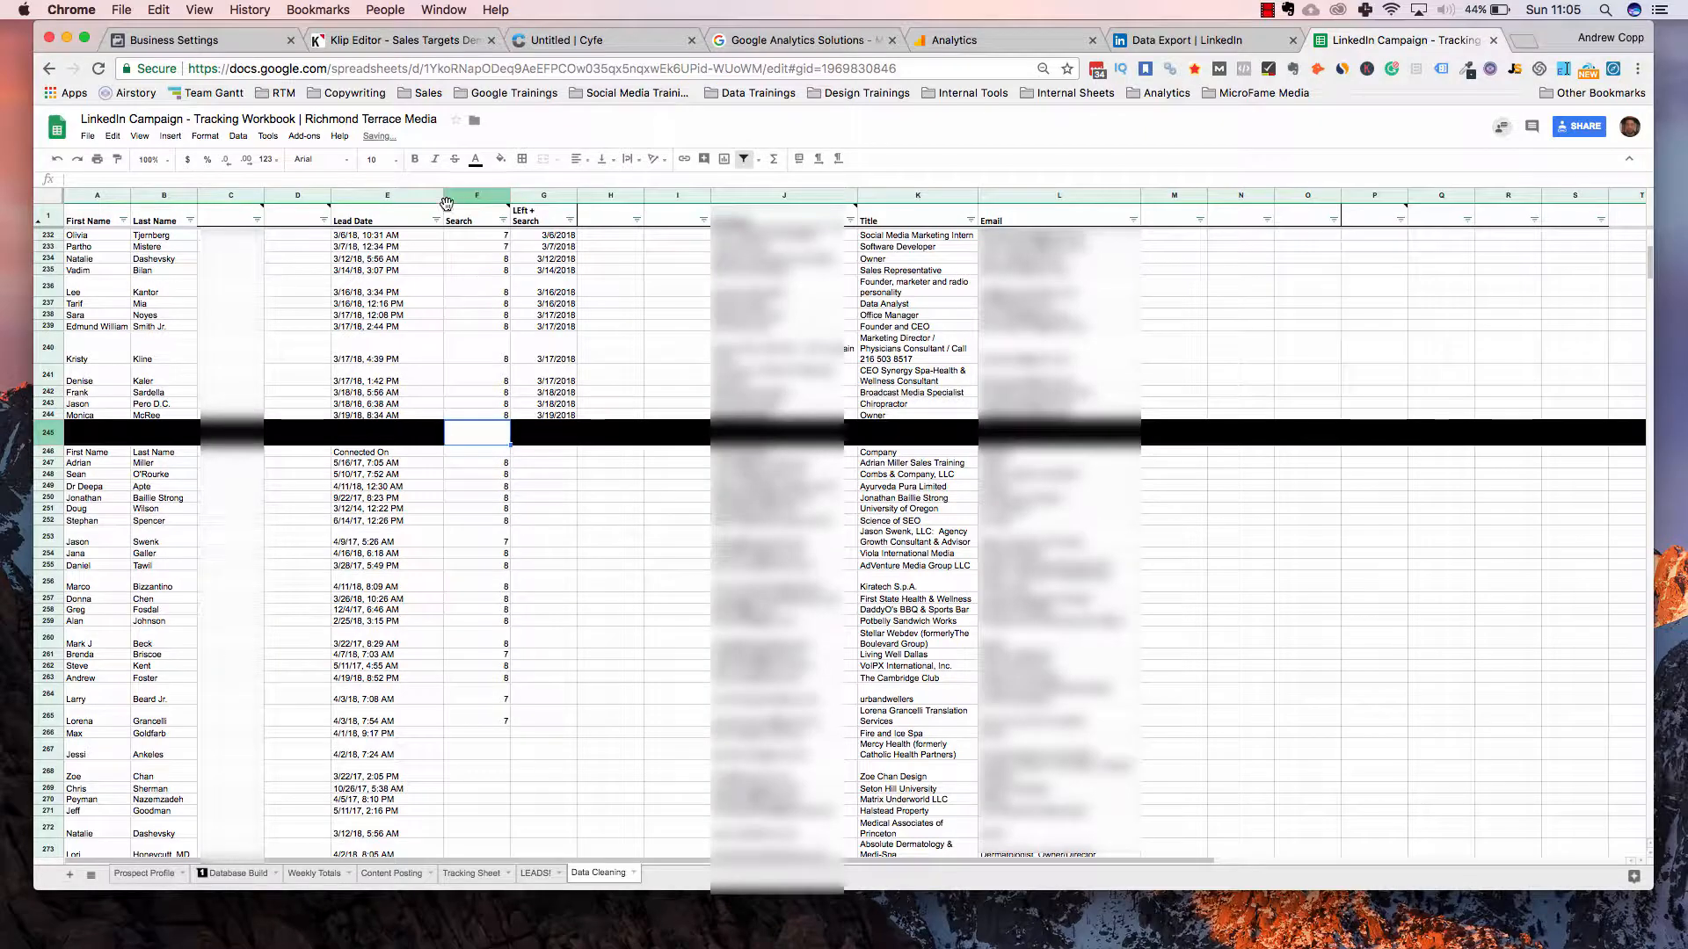
Give cell F245 a black fill to match the divider row
left_click(501, 159)
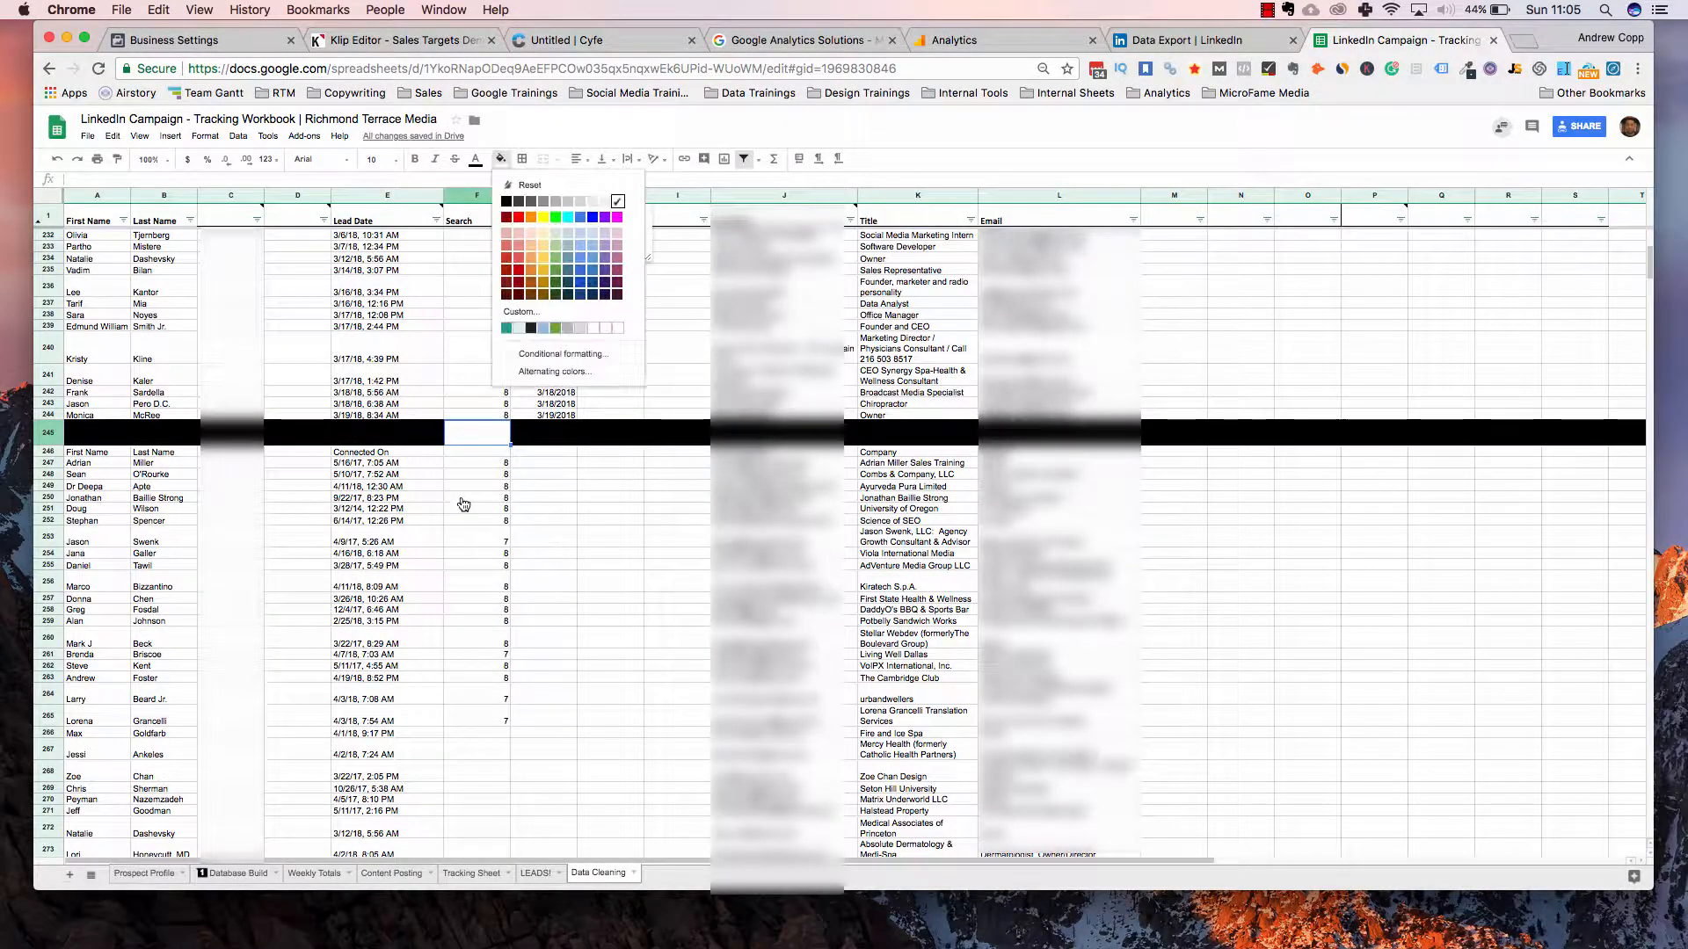
left_click(508, 200)
left_click(543, 544)
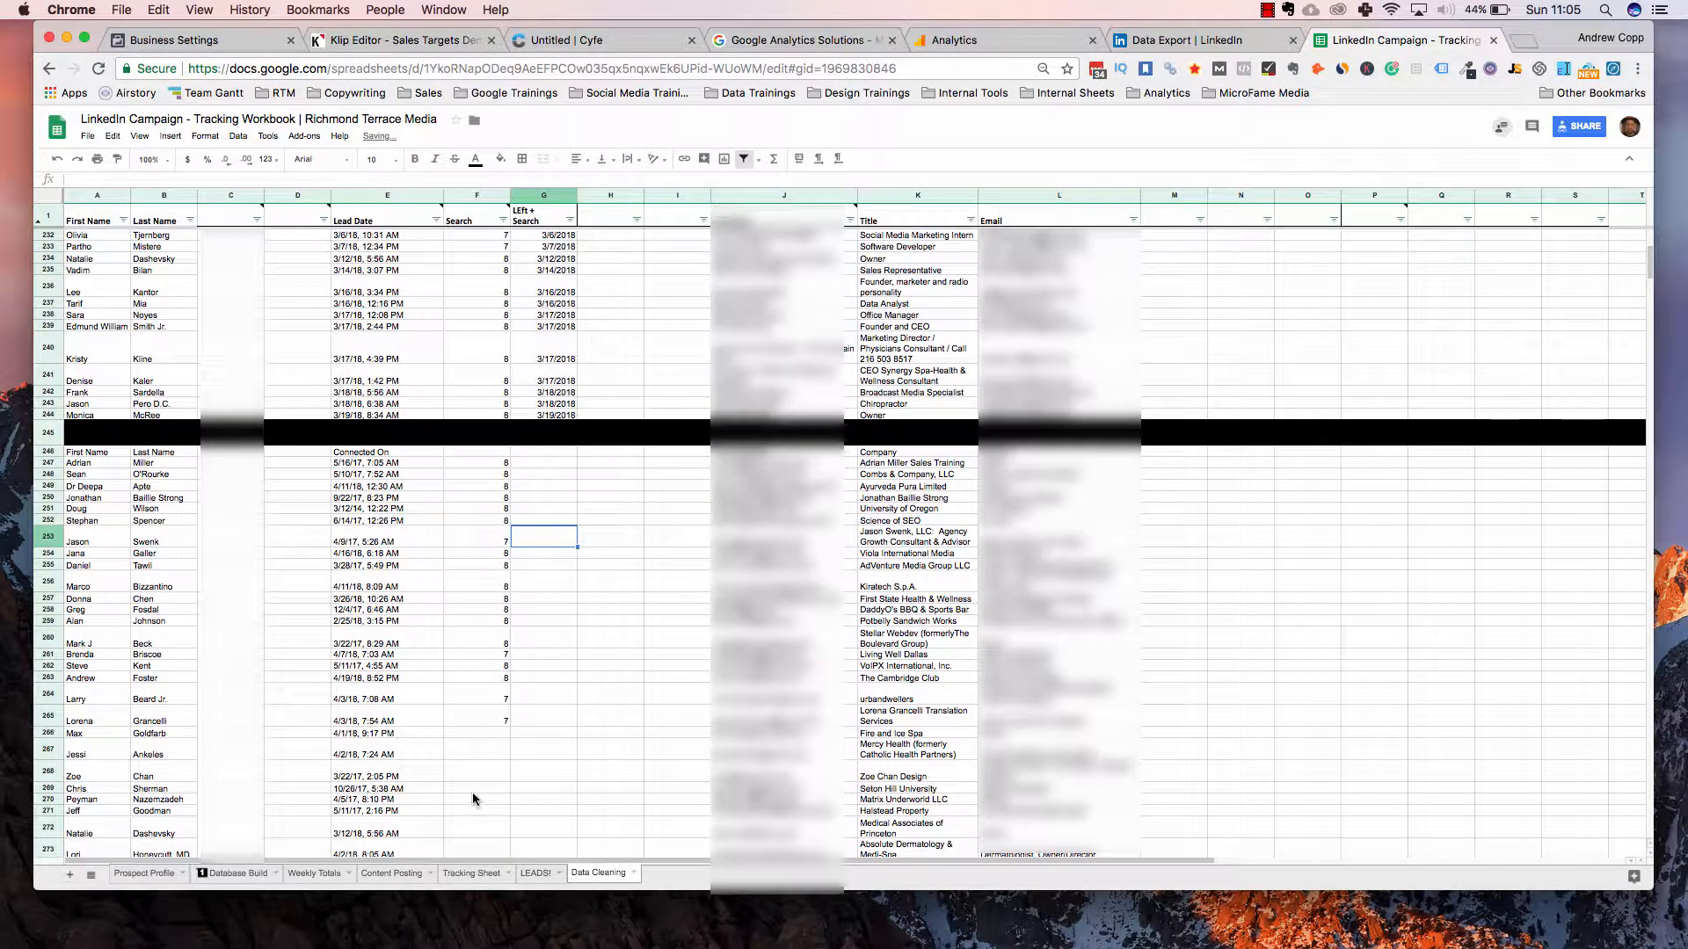
scroll(498, 650, "down", 3)
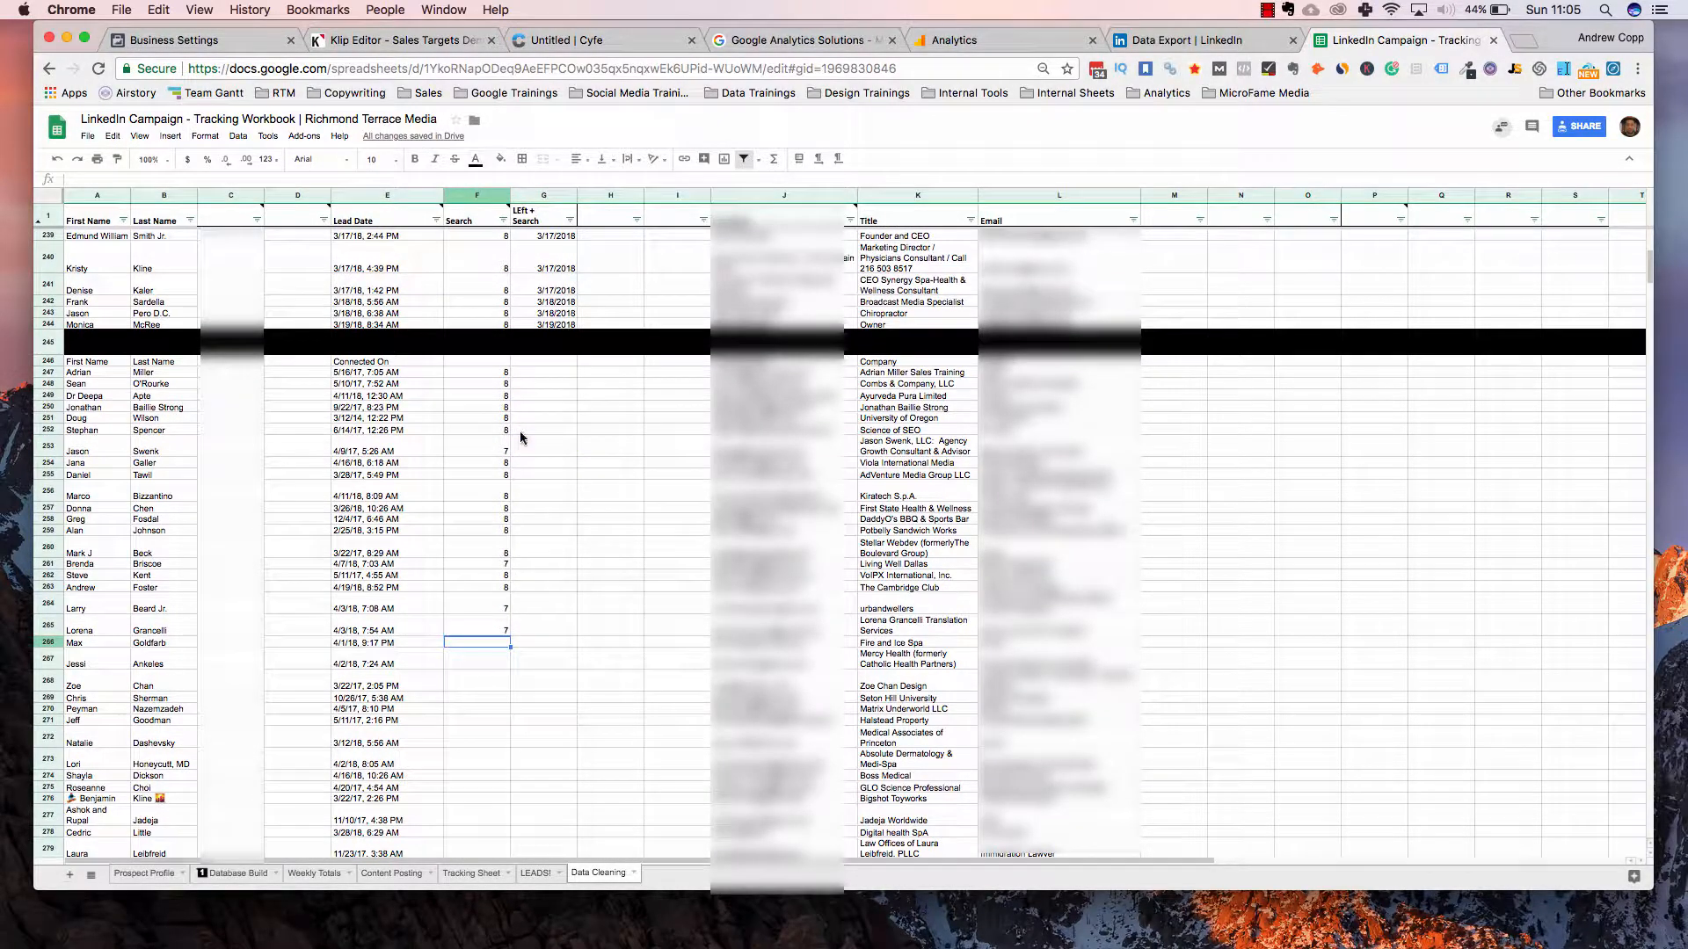
Enter =SEARCH(",",E266,1) in F266 so it returns 7
type("=search")
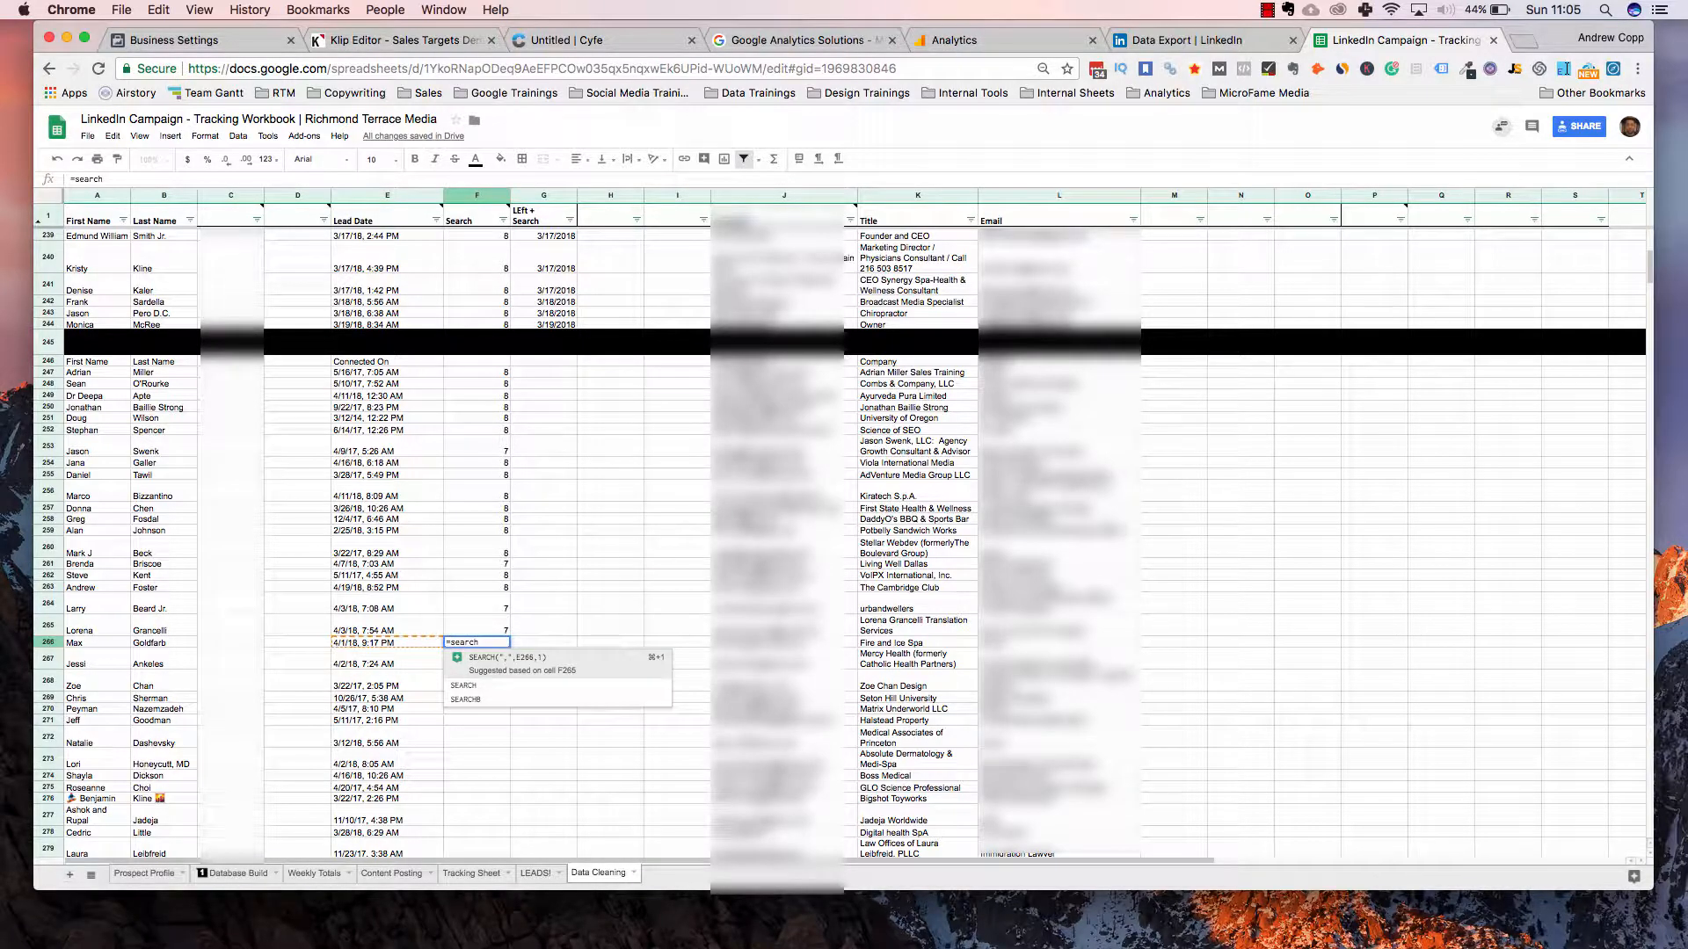
left_click(510, 659)
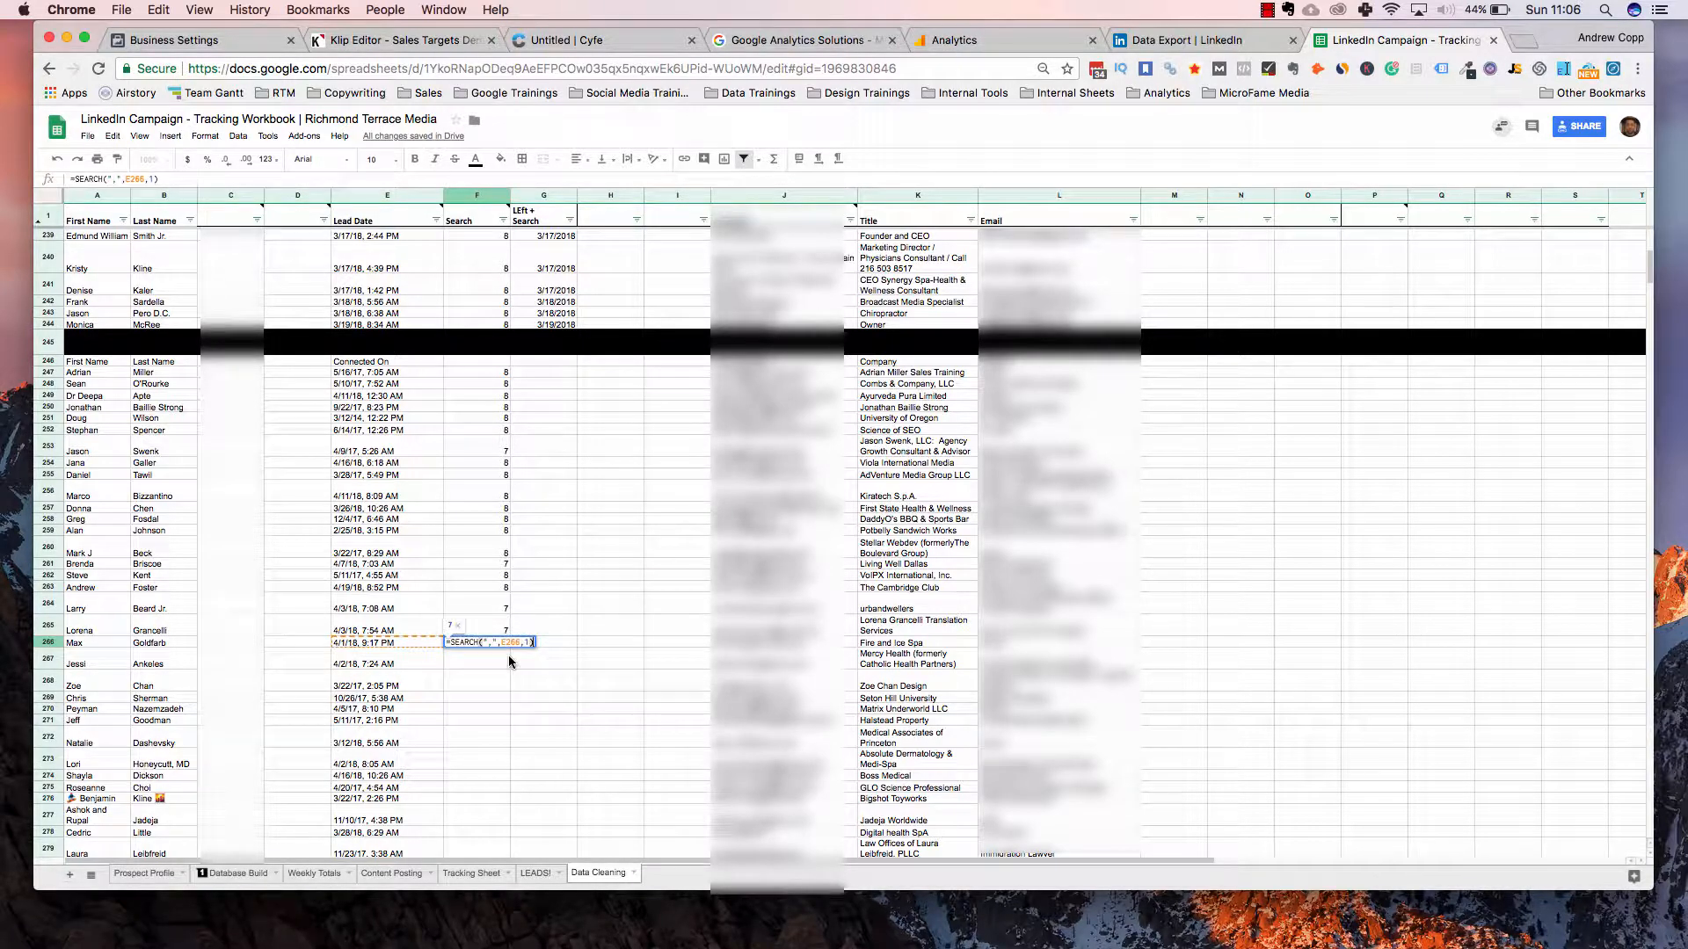
key("Return")
type("=sea")
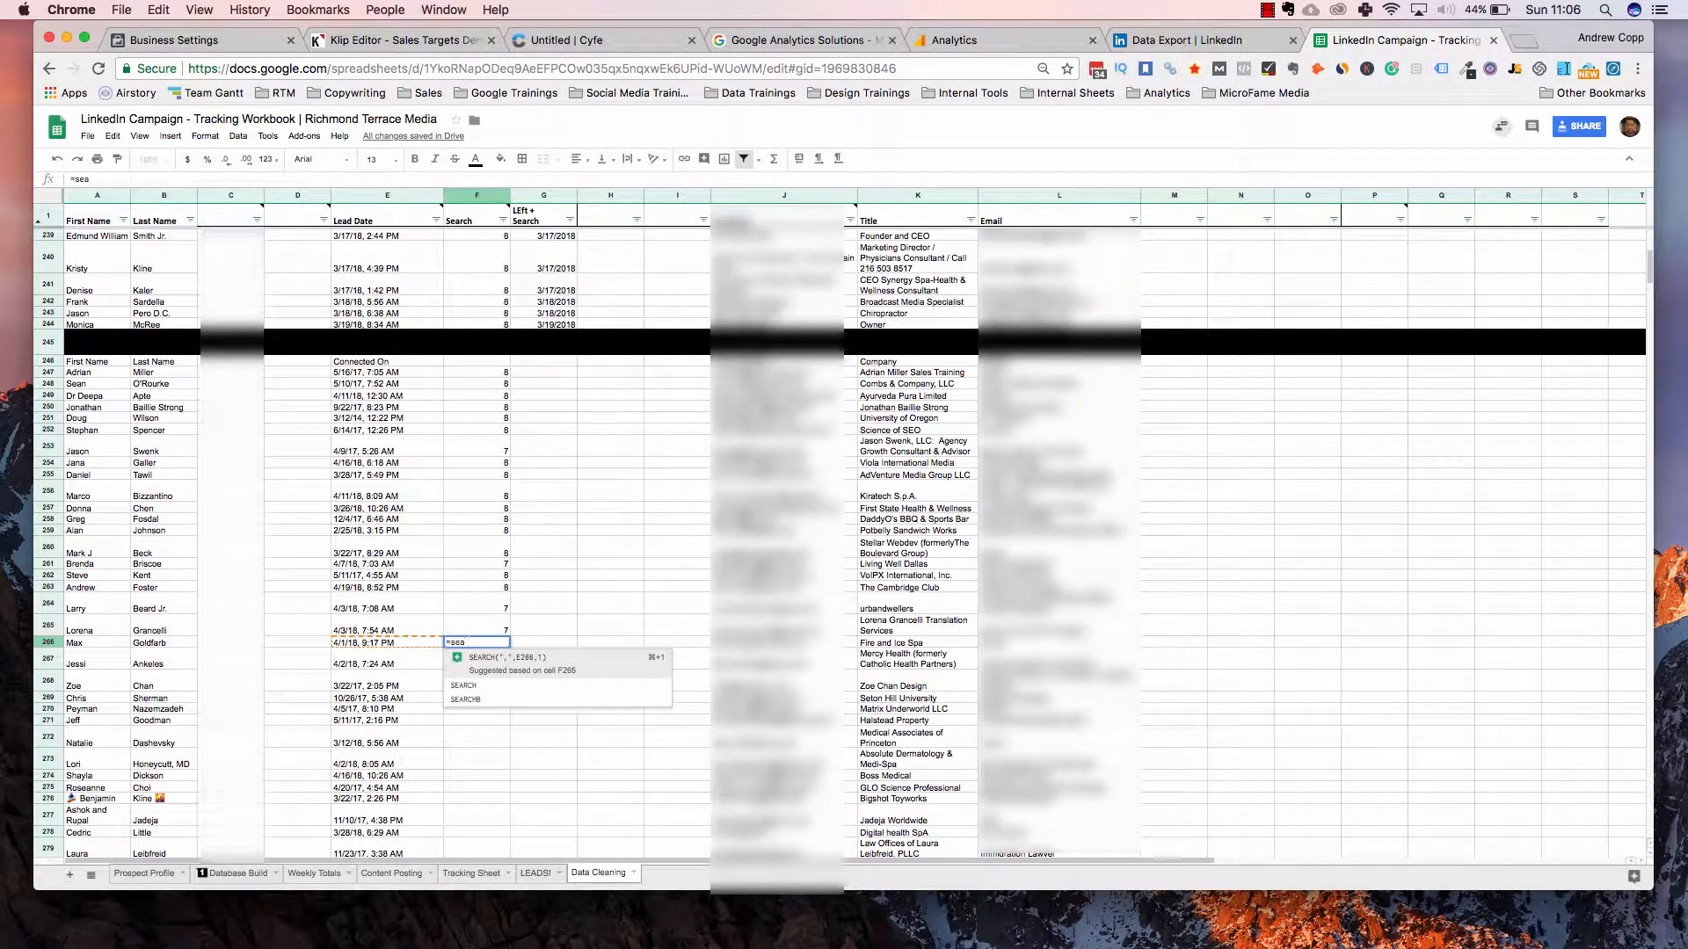
left_click(490, 661)
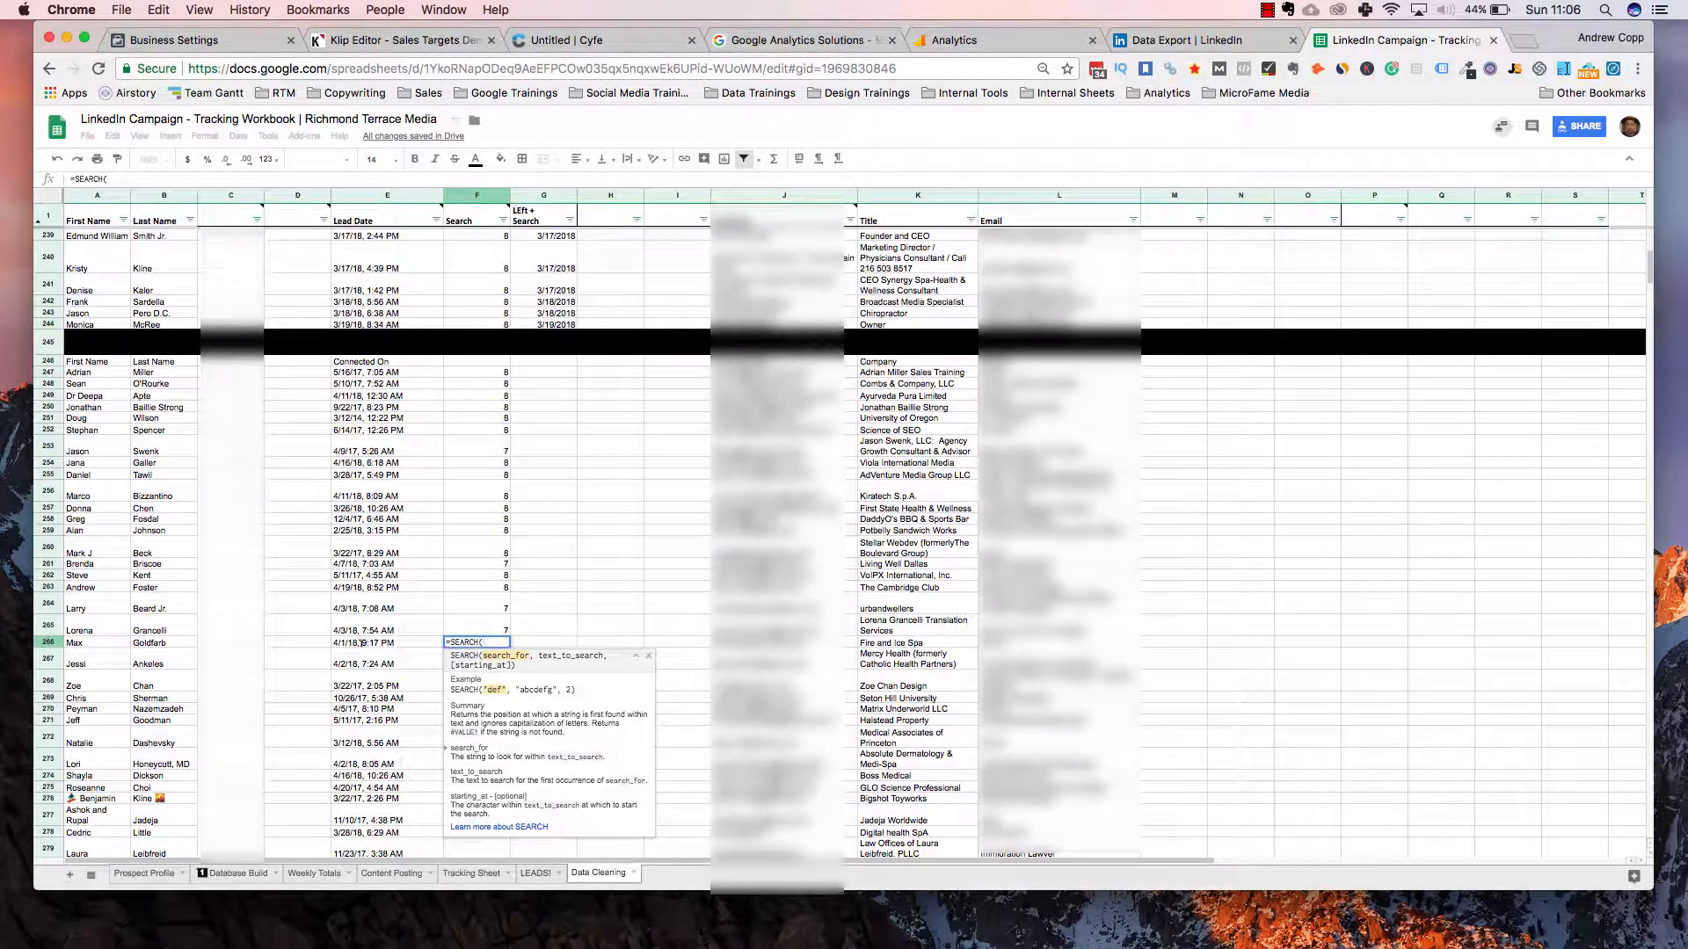
type("\"")
type(",\",")
left_click(368, 646)
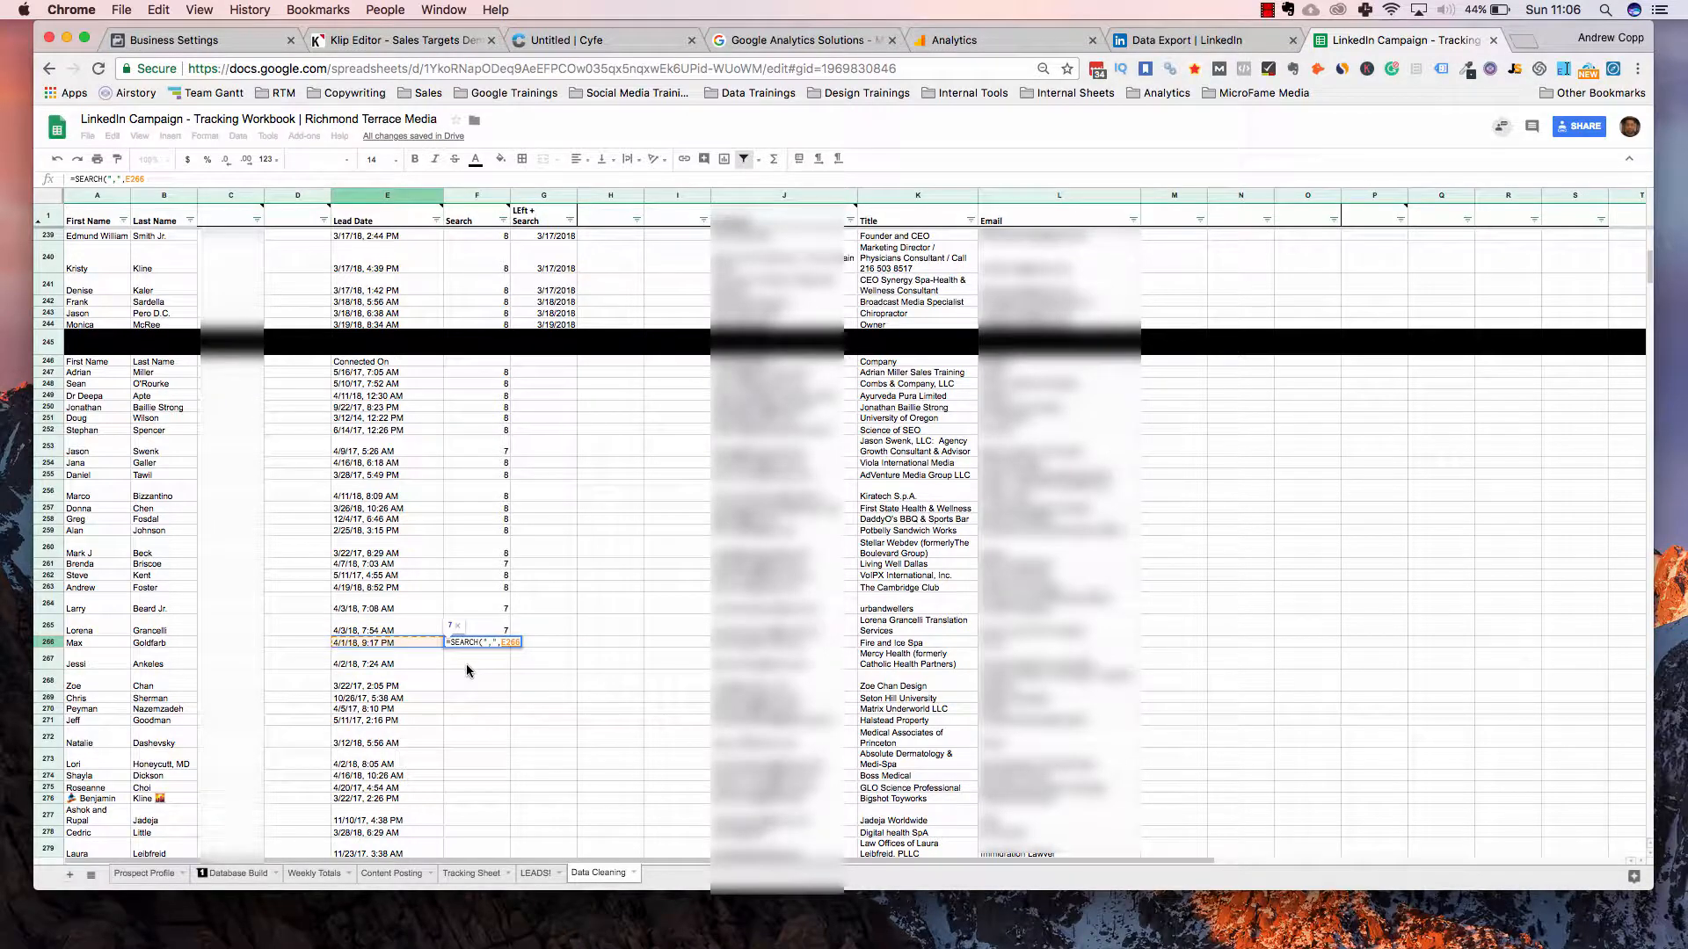
type(",")
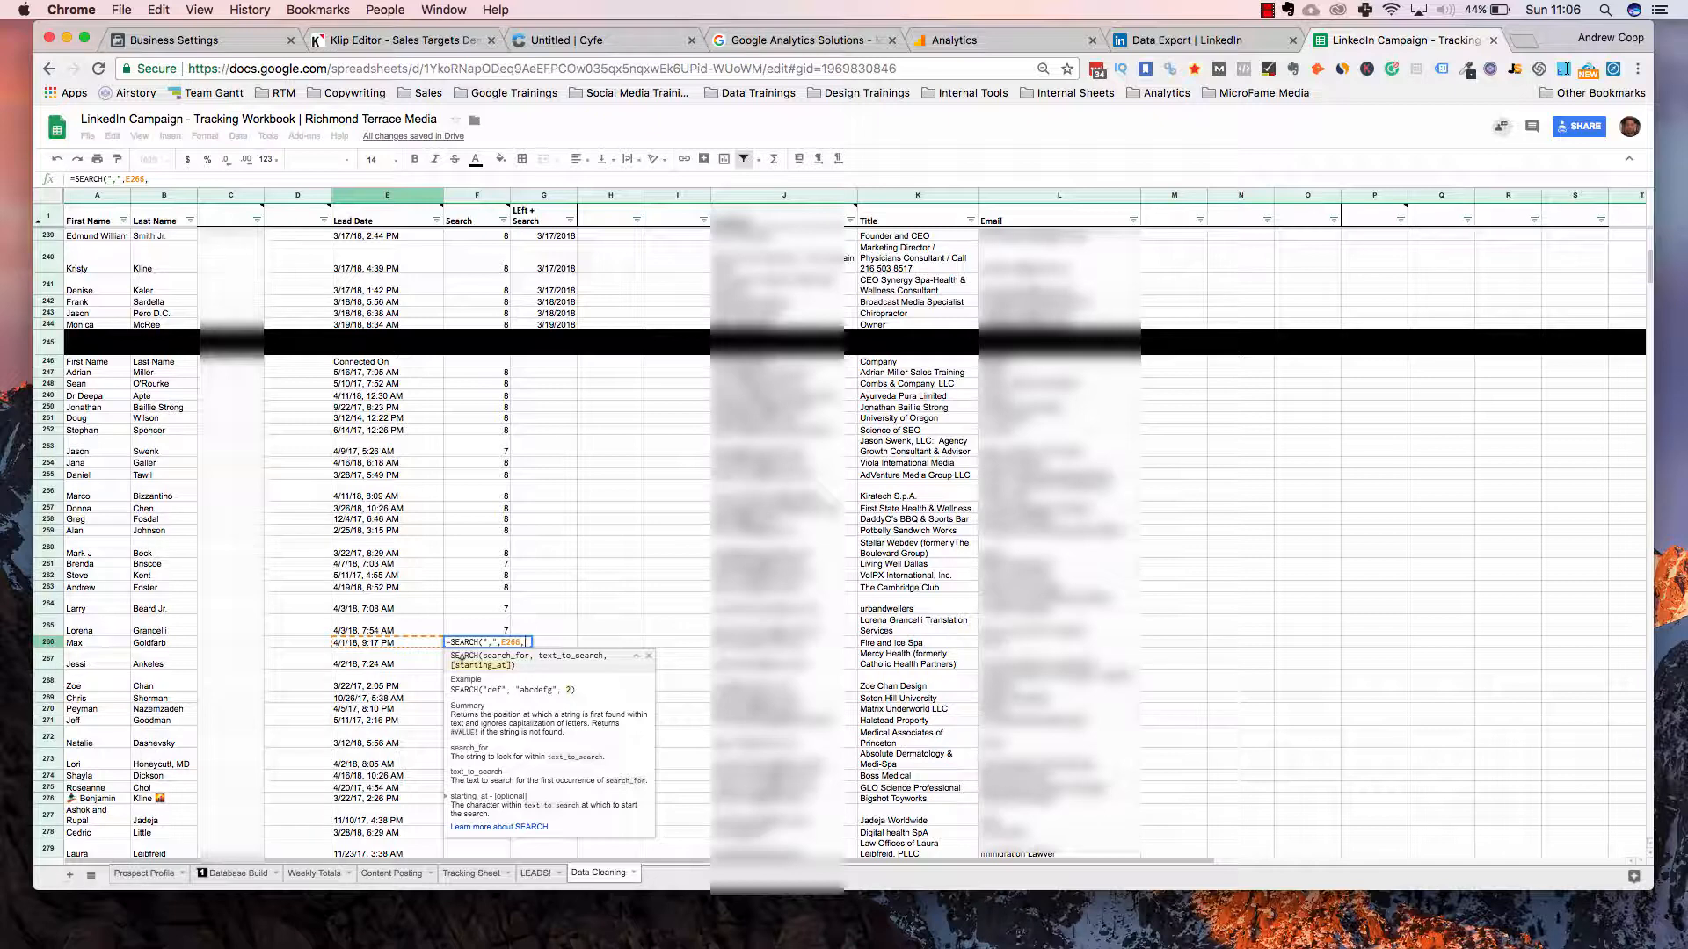
type("1")
key("Return")
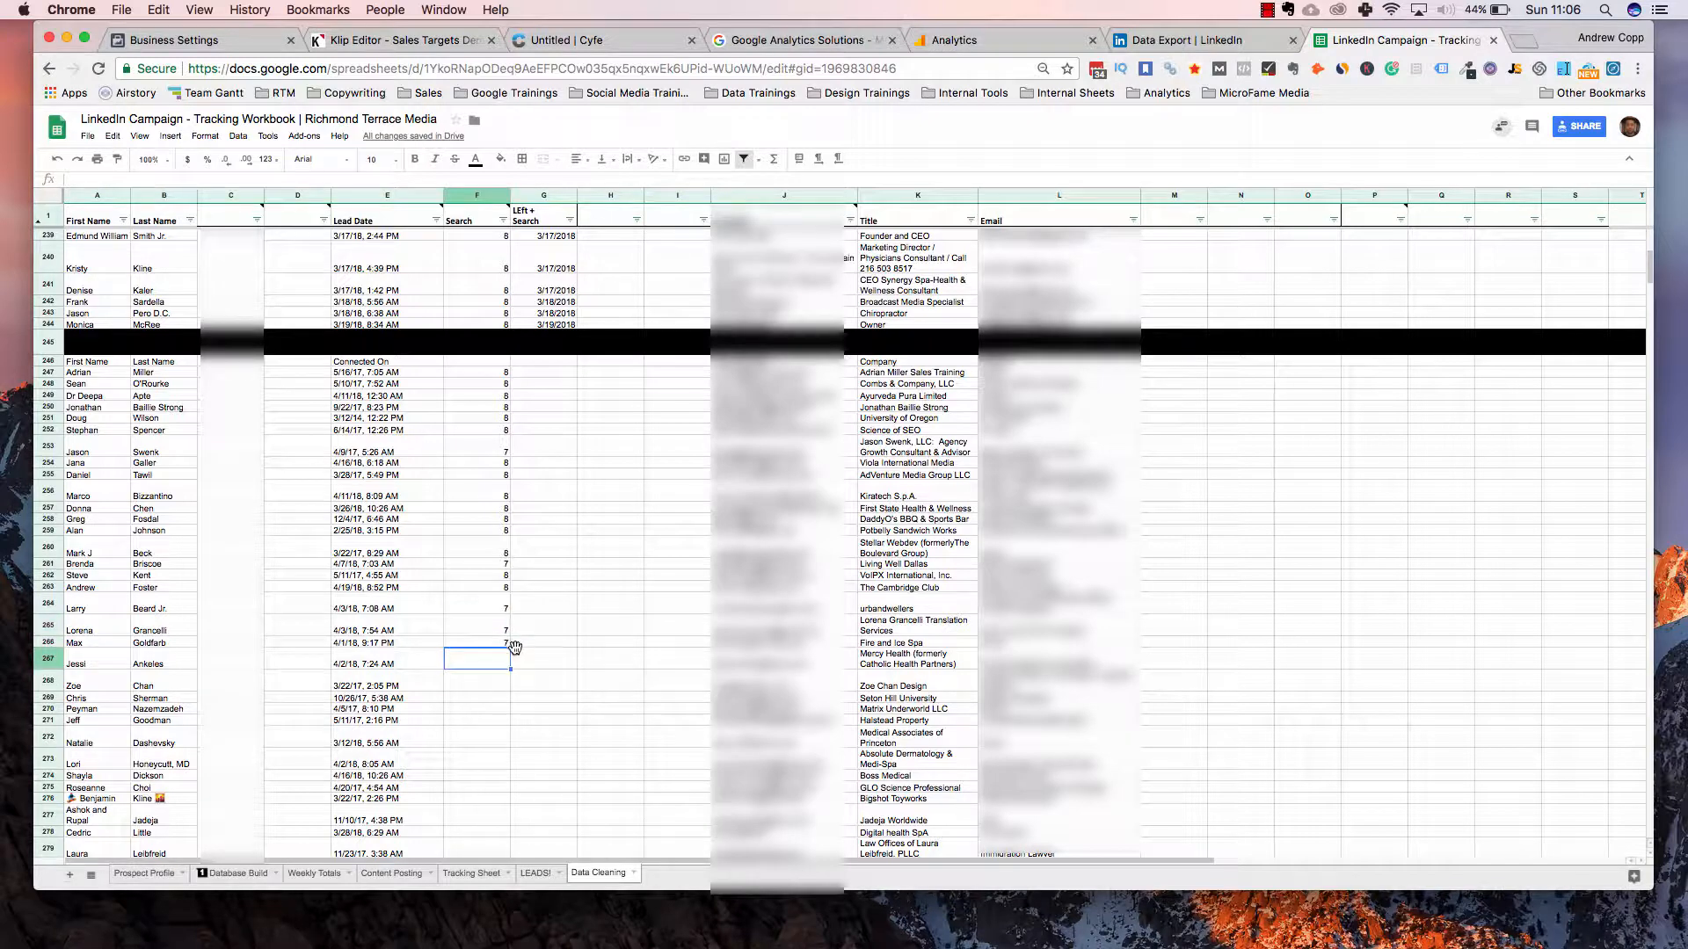
Select the new Search cells F247 through F266
left_click(504, 643)
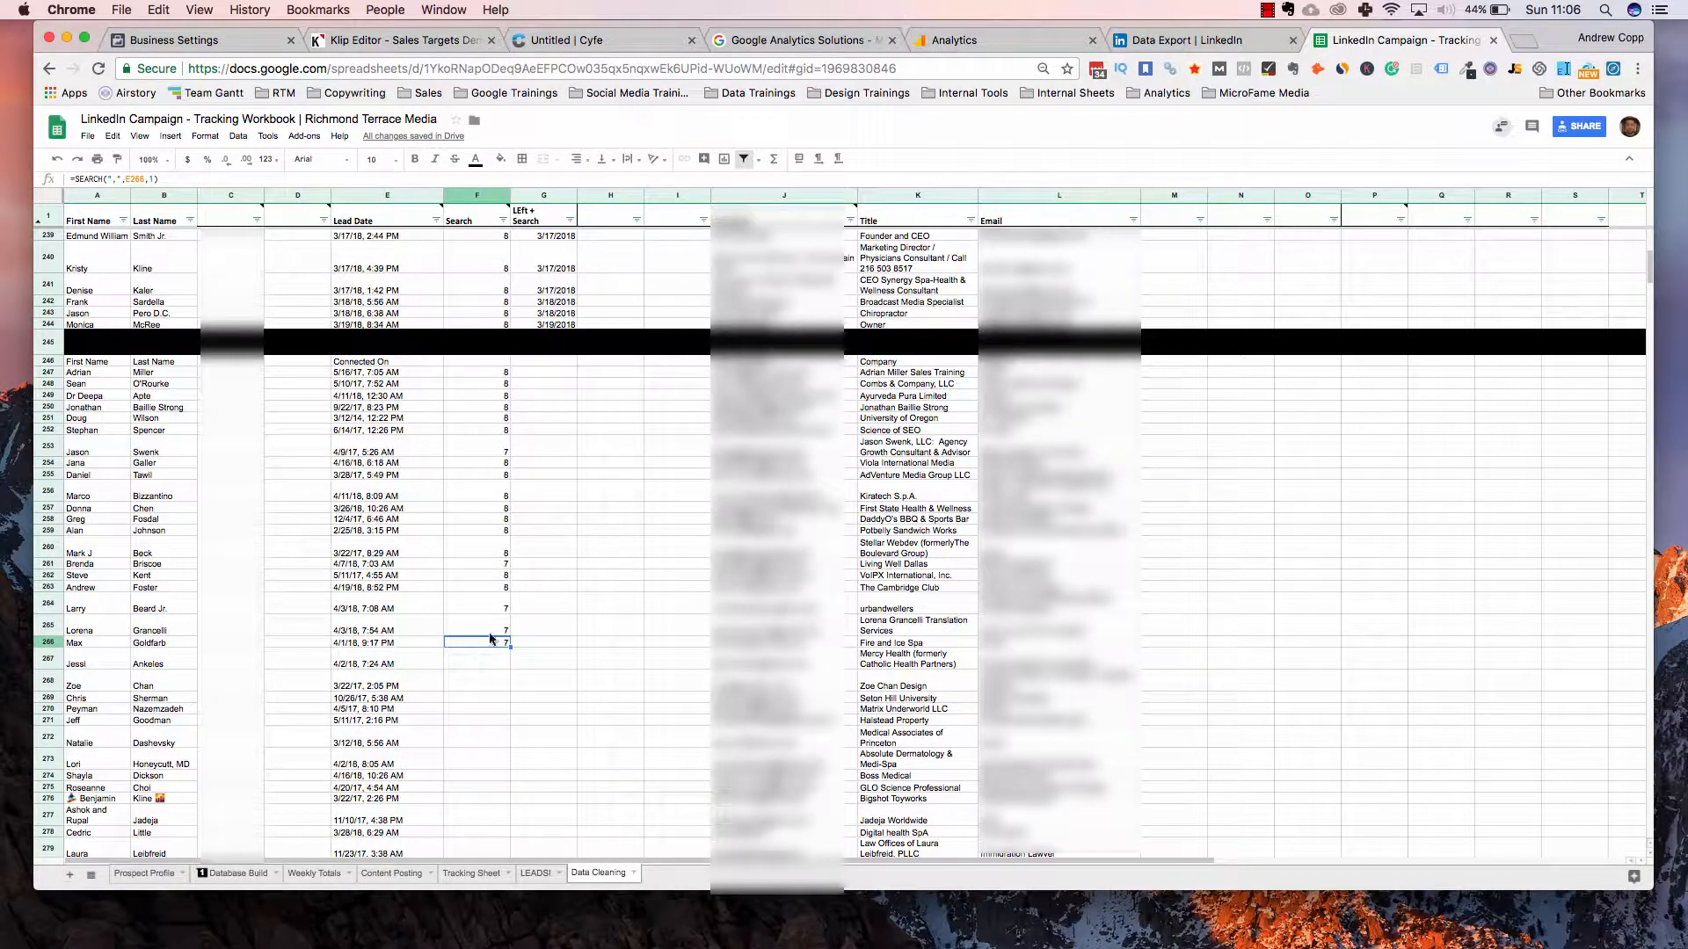
key("super+Up")
key("shift+Down")
key("shift+Down")
key("shift+Down")
key("shift+Down")
key("shift+Down")
key("shift+Down")
key("shift+Down")
key("shift+Down")
key("shift+Down")
key("shift+Down")
key("shift+Down")
key("shift+Down")
key("shift+Down")
key("shift+Down")
key("shift+Down")
key("shift+Down")
key("shift+Down")
key("shift+Down")
key("shift+Down")
key("shift+Down")
key("shift+Up")
key("shift+Up")
key("shift+Up")
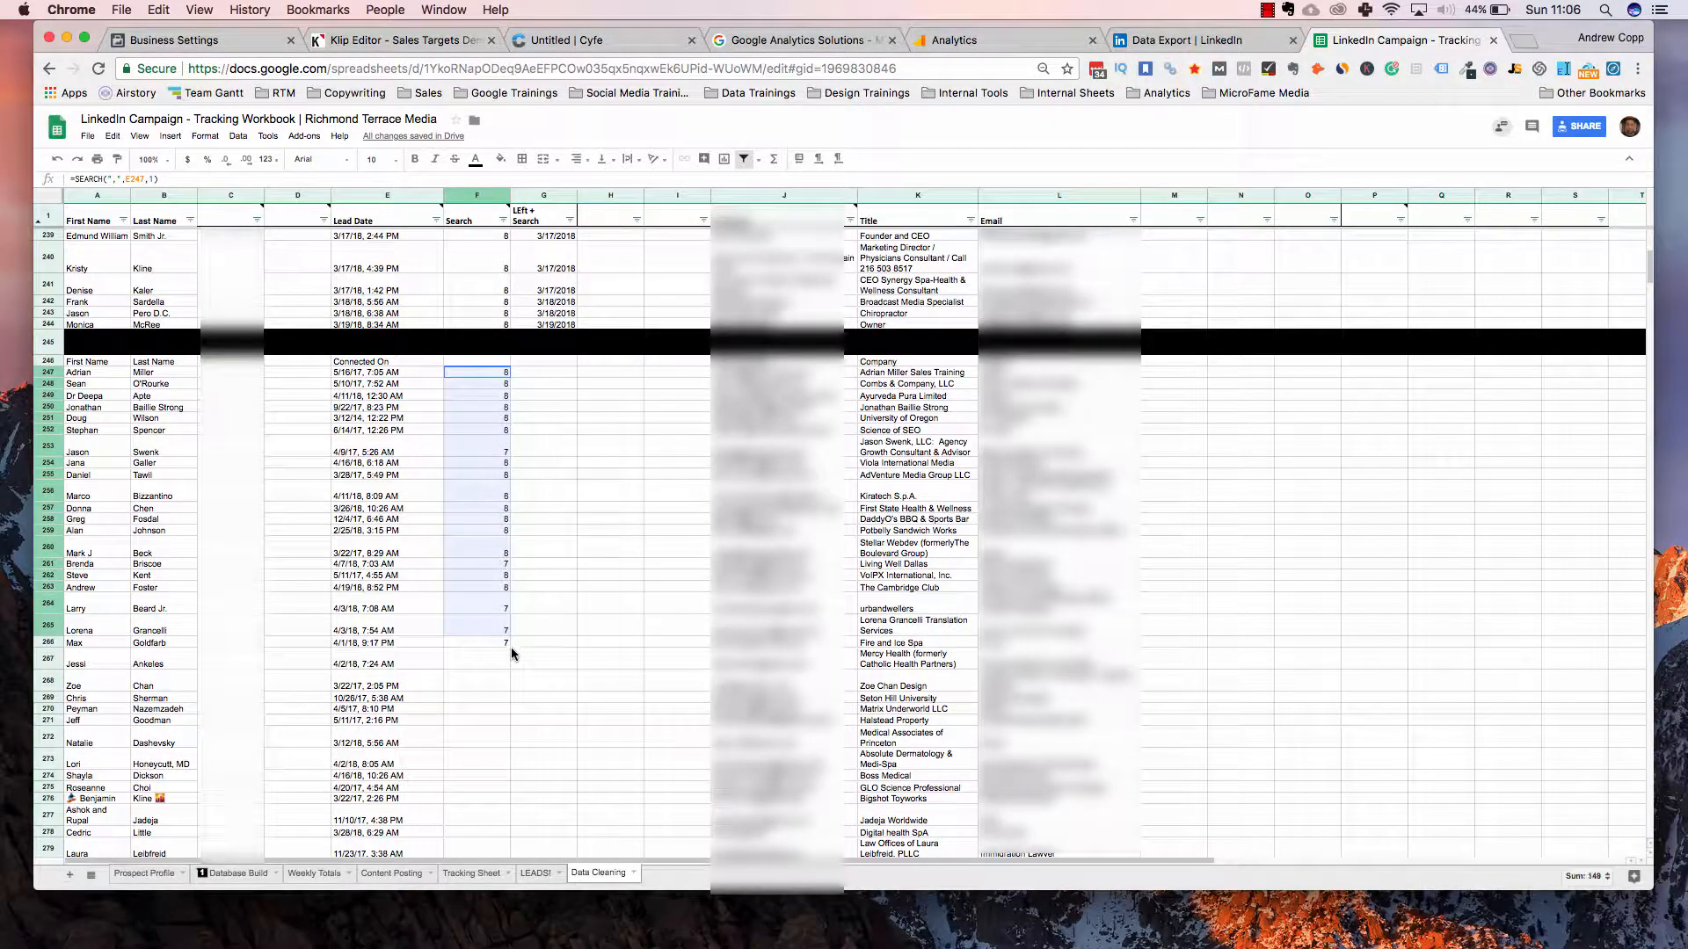
key("shift+Down")
Copy the SEARCH formula down column F for all new connection rows
double_click(510, 646)
scroll(512, 649, "down", 20)
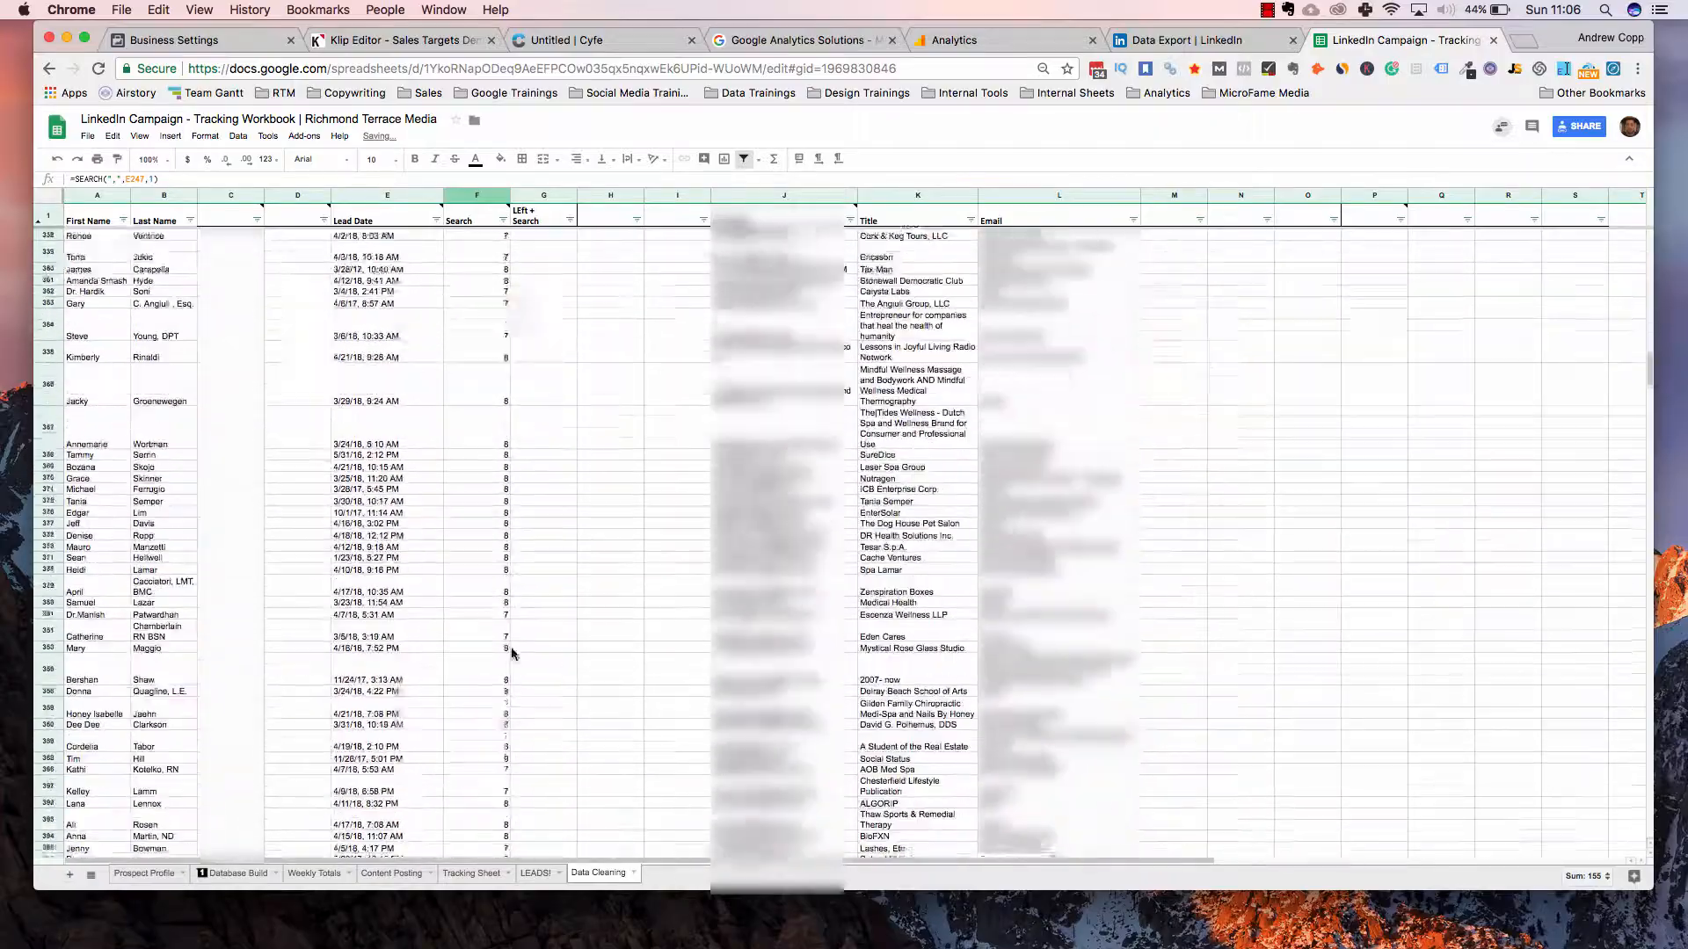
scroll(511, 654, "up", 20)
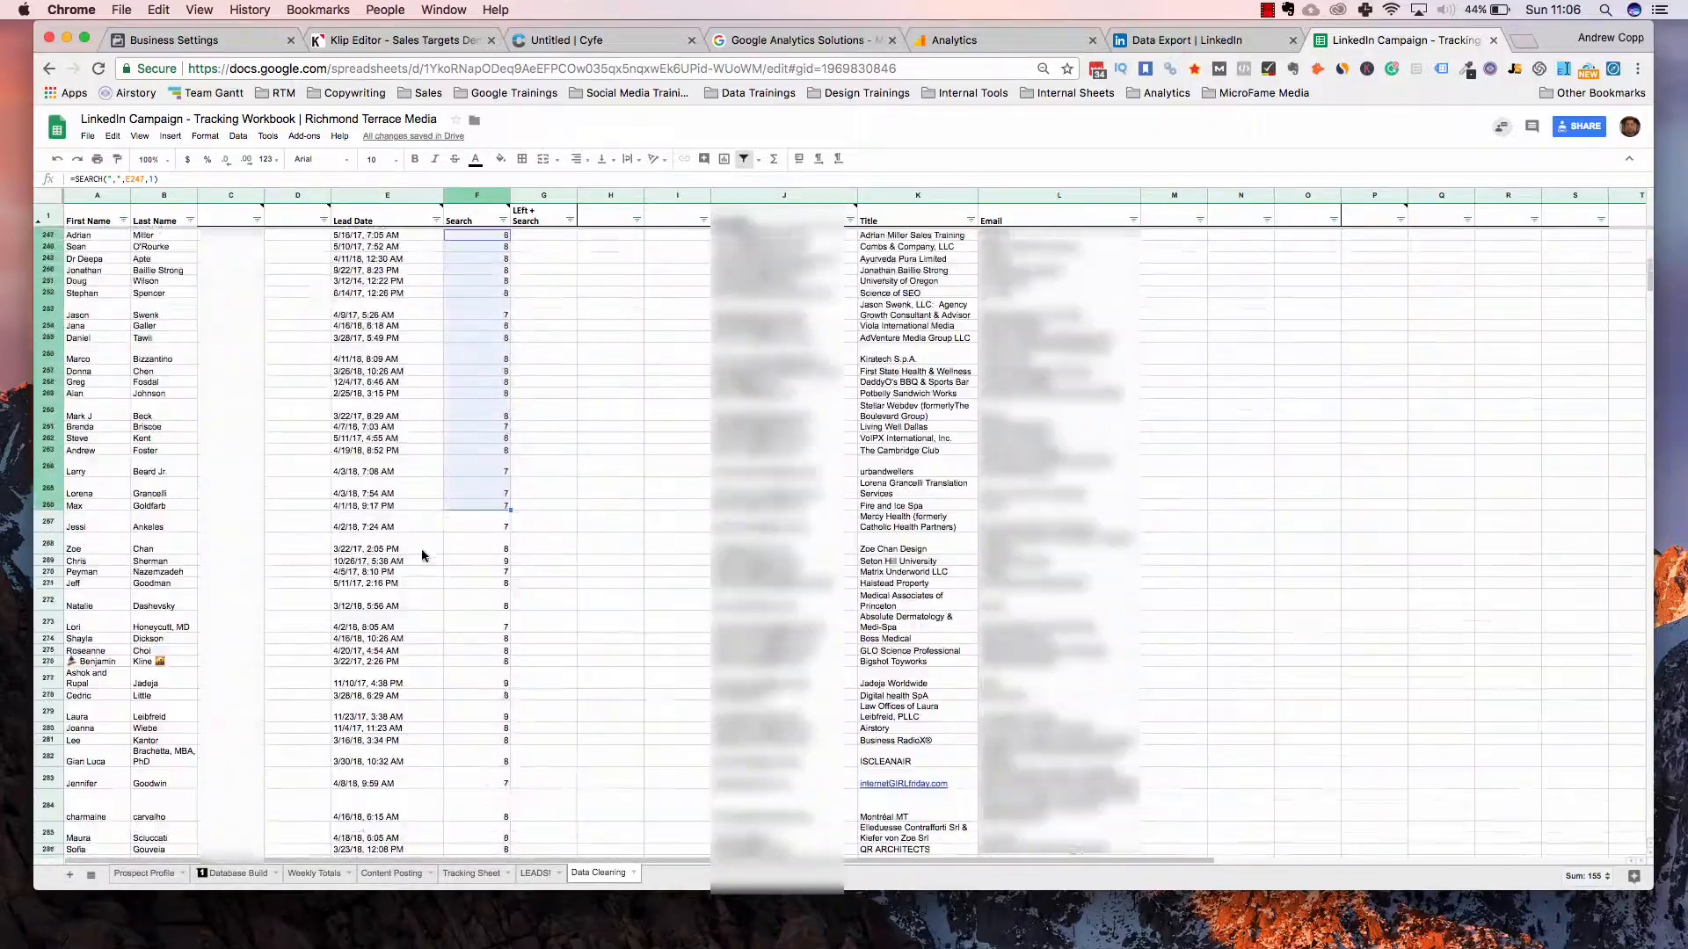
scroll(481, 503, "down", 1)
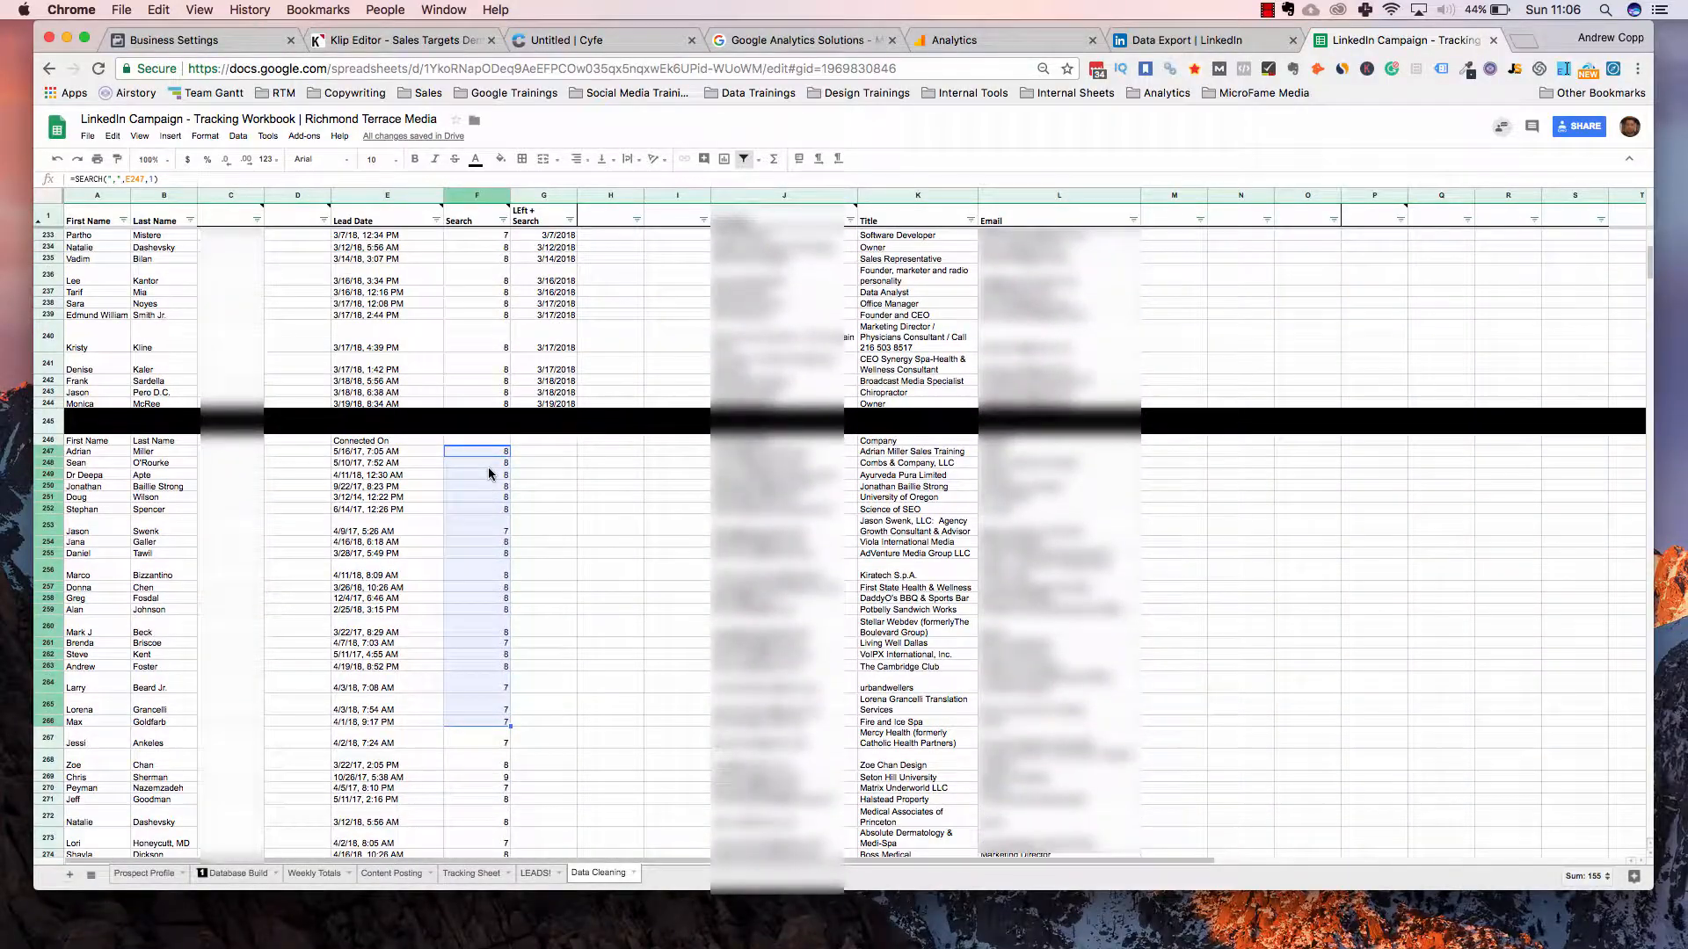
left_click(488, 509)
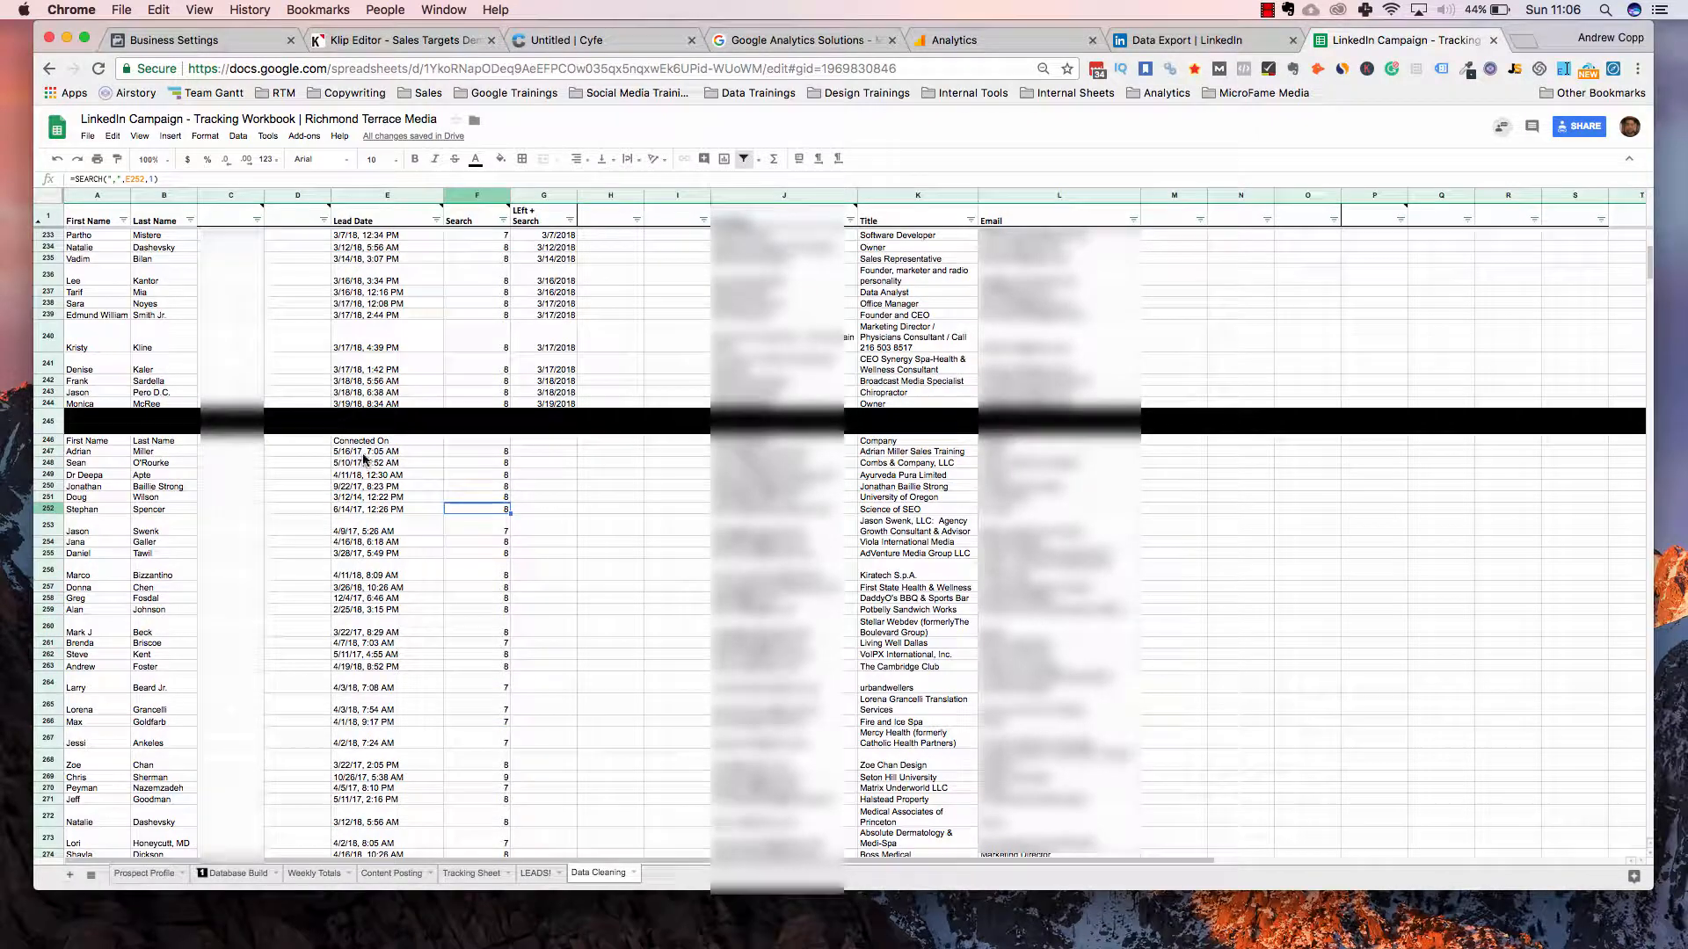
Check the existing dates in column G, then start a LEFT formula in G247
left_click(560, 450)
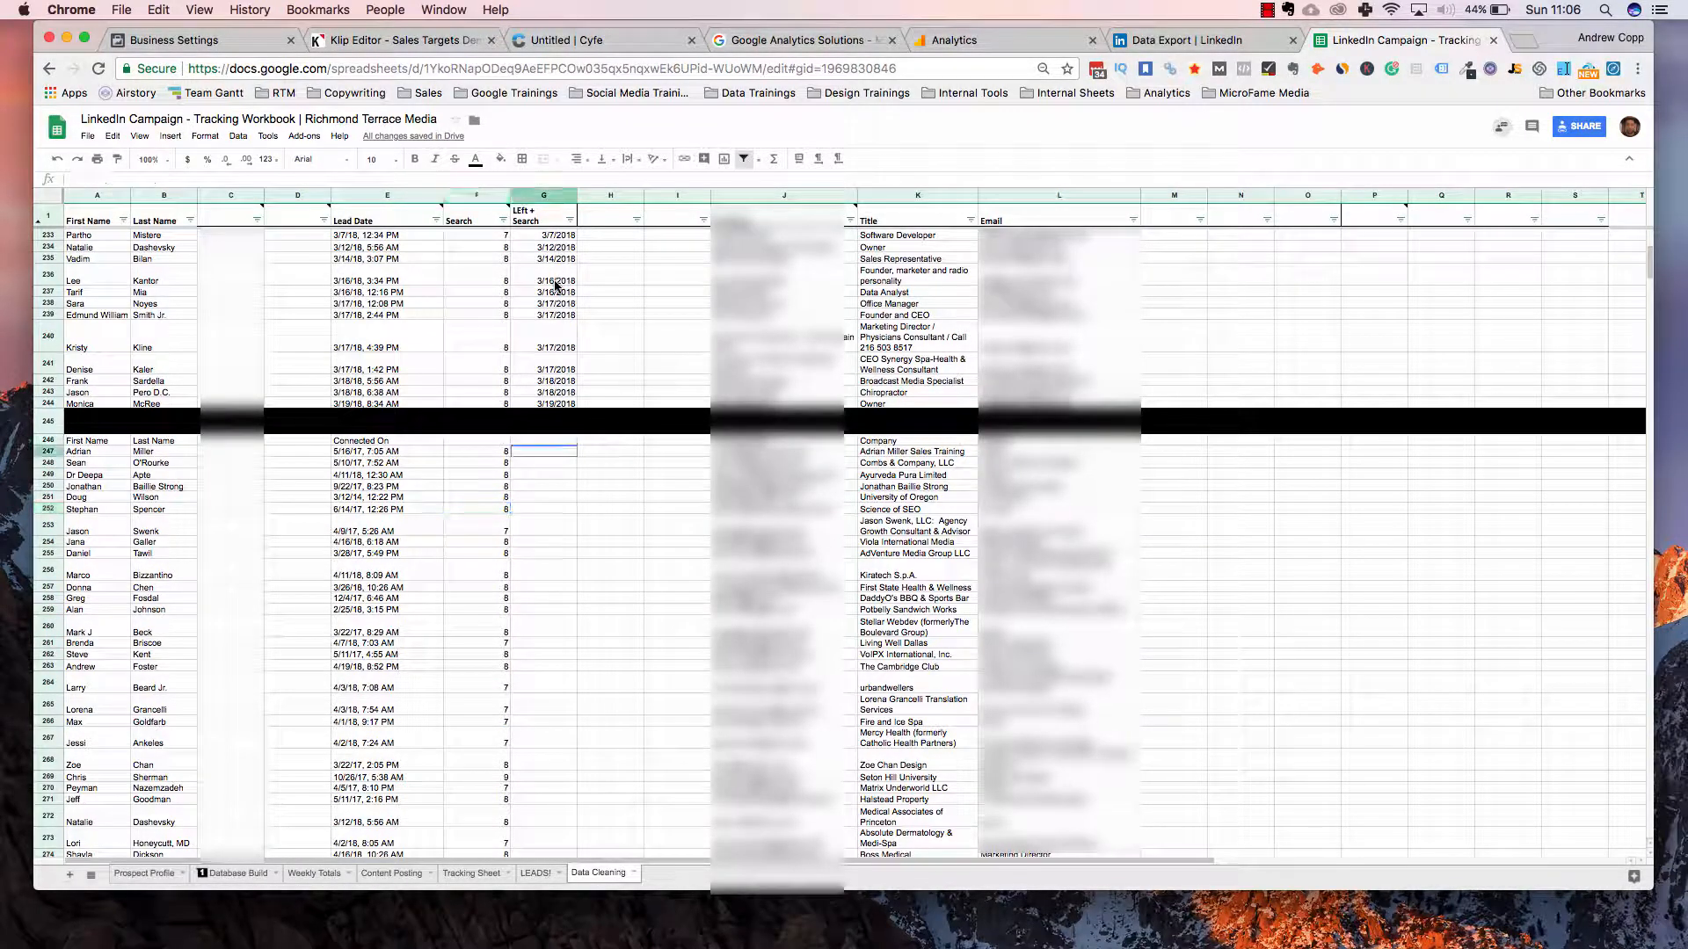
left_click(557, 338)
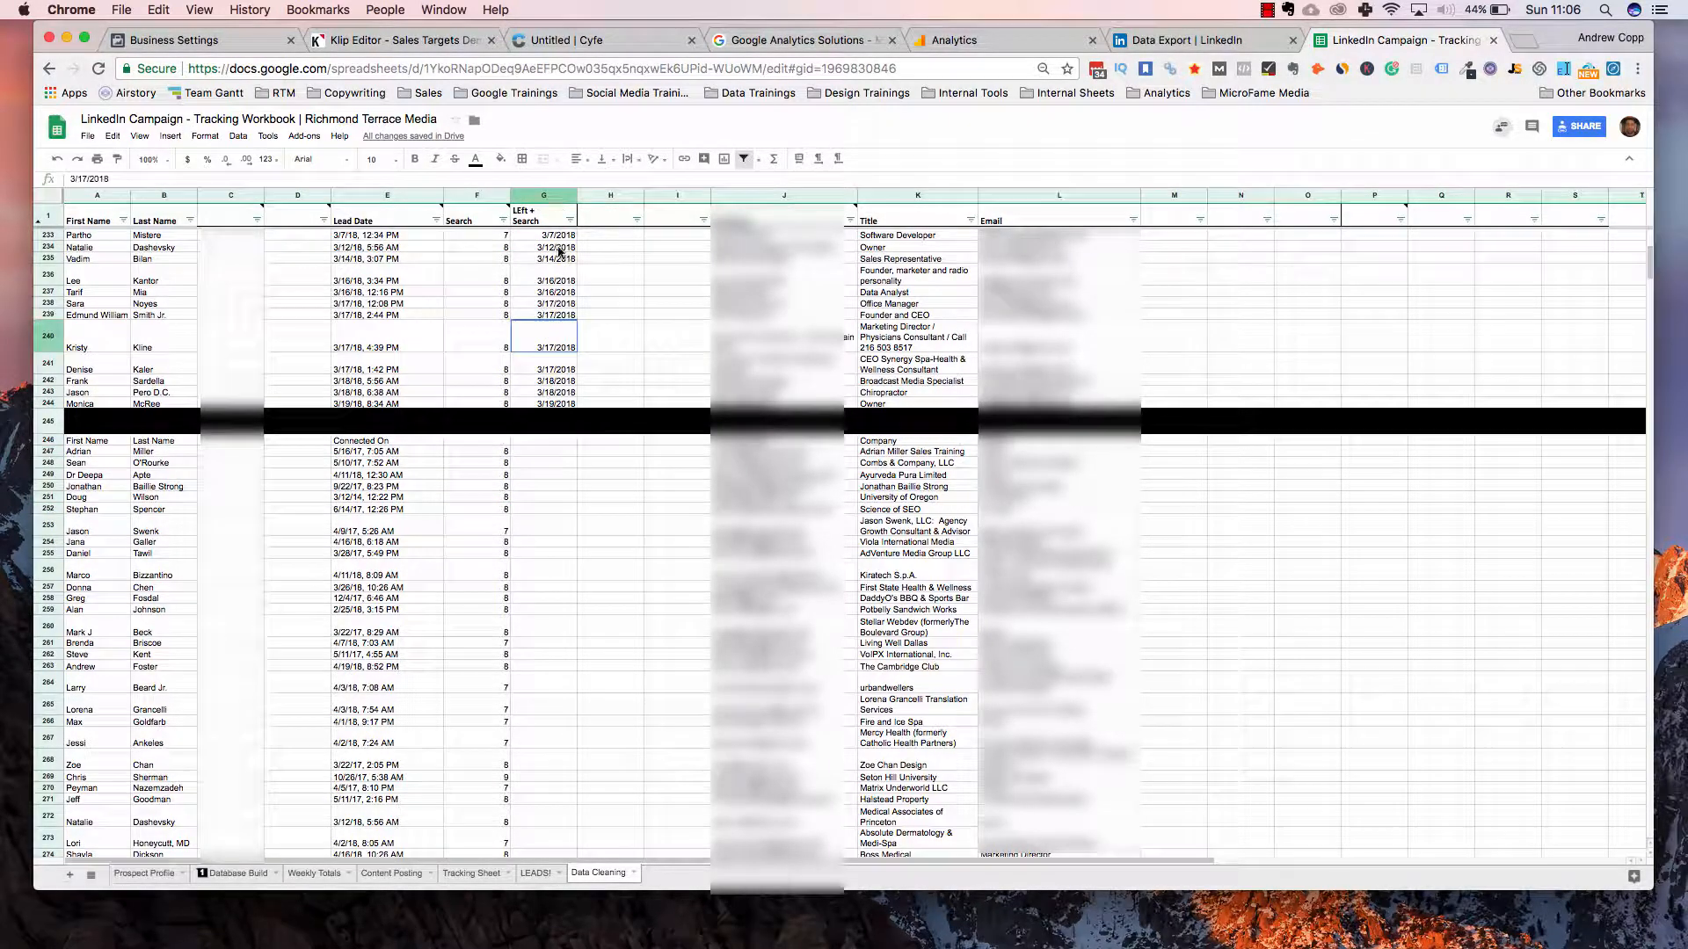
key("Down")
key("Down")
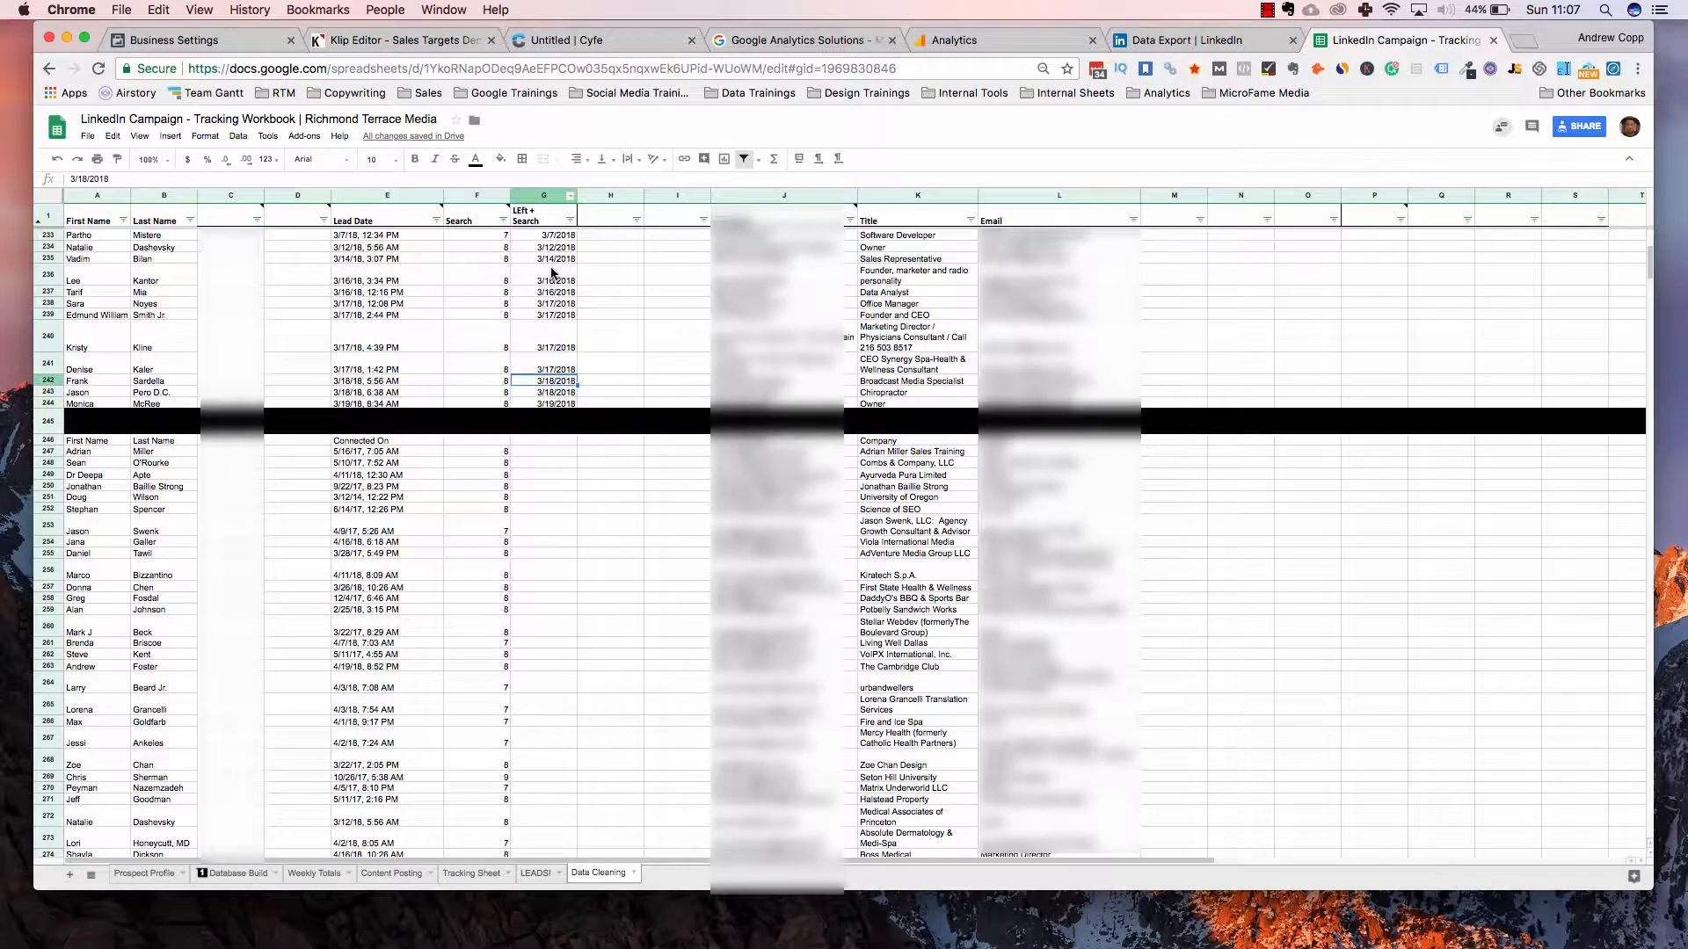
left_click(552, 274)
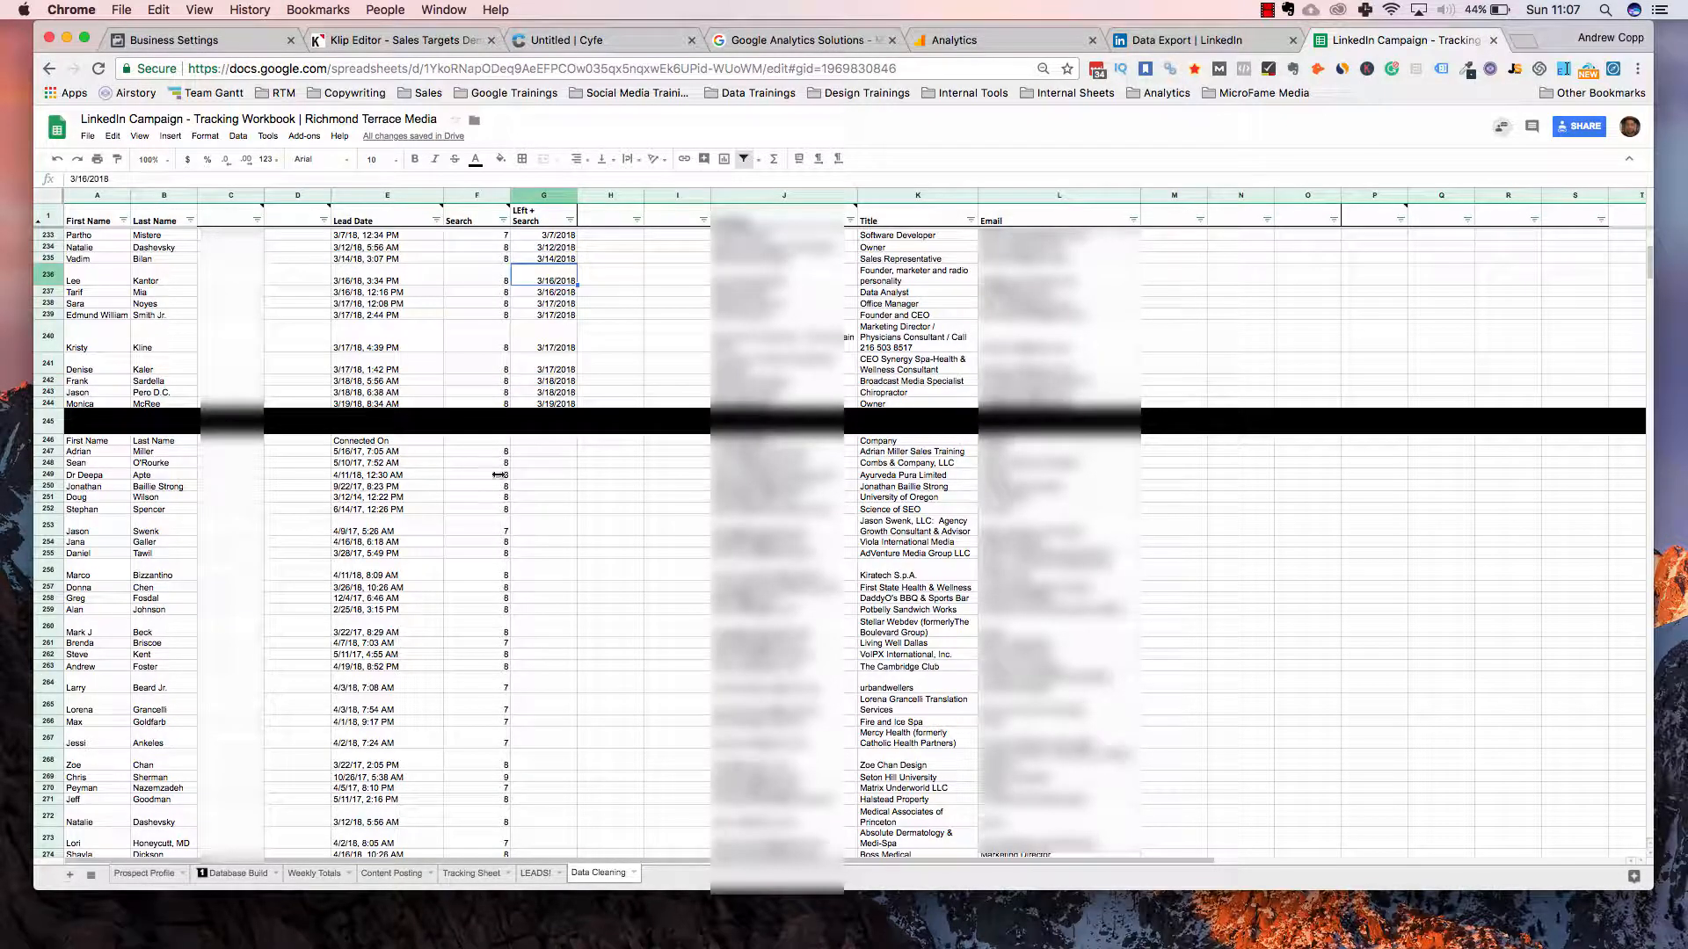
left_click(540, 454)
type("=le")
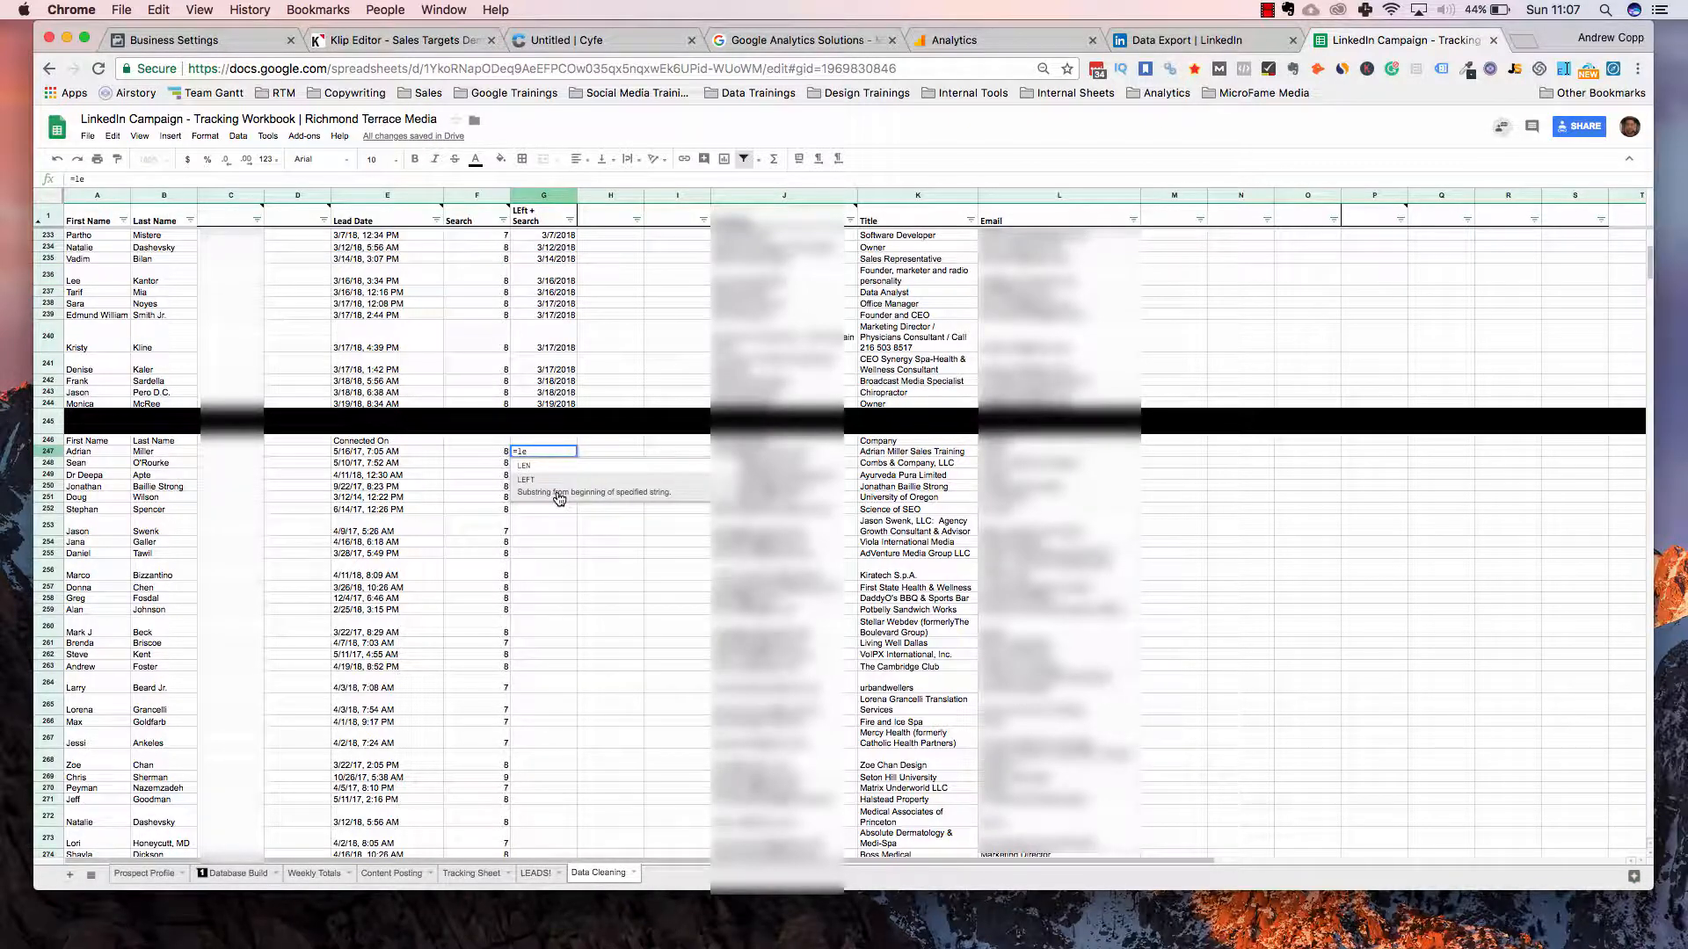
Draft a first LEFT formula in G247 that uses F247's comma position minus 1
left_click(559, 498)
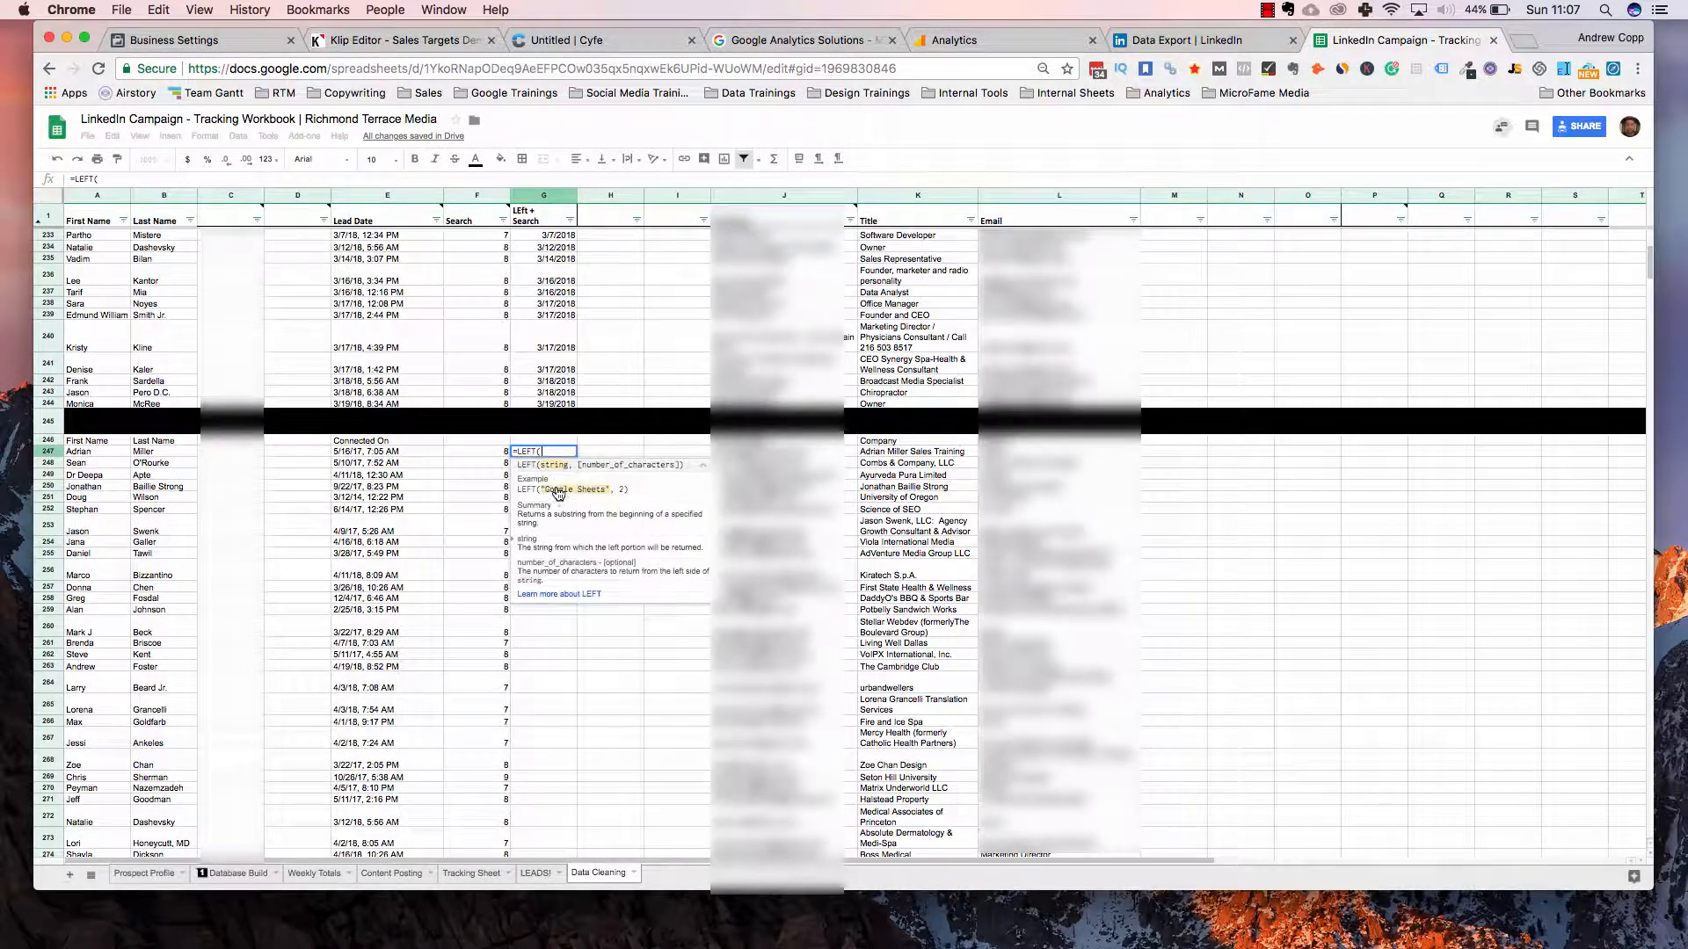
left_click(487, 451)
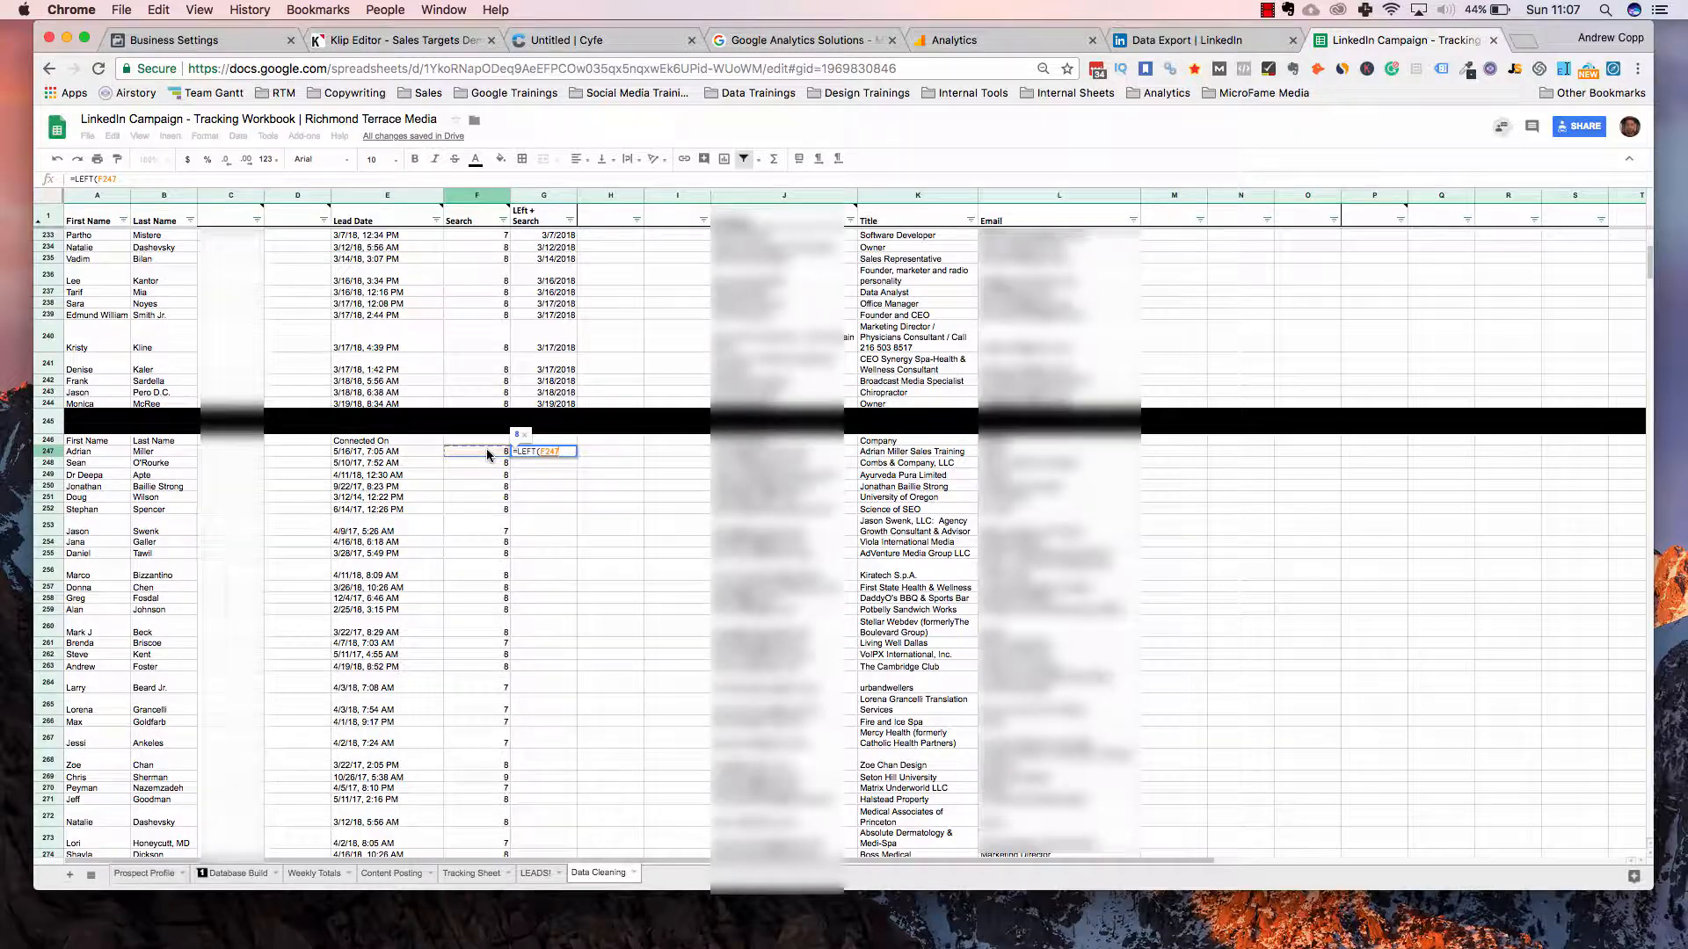
type("-1")
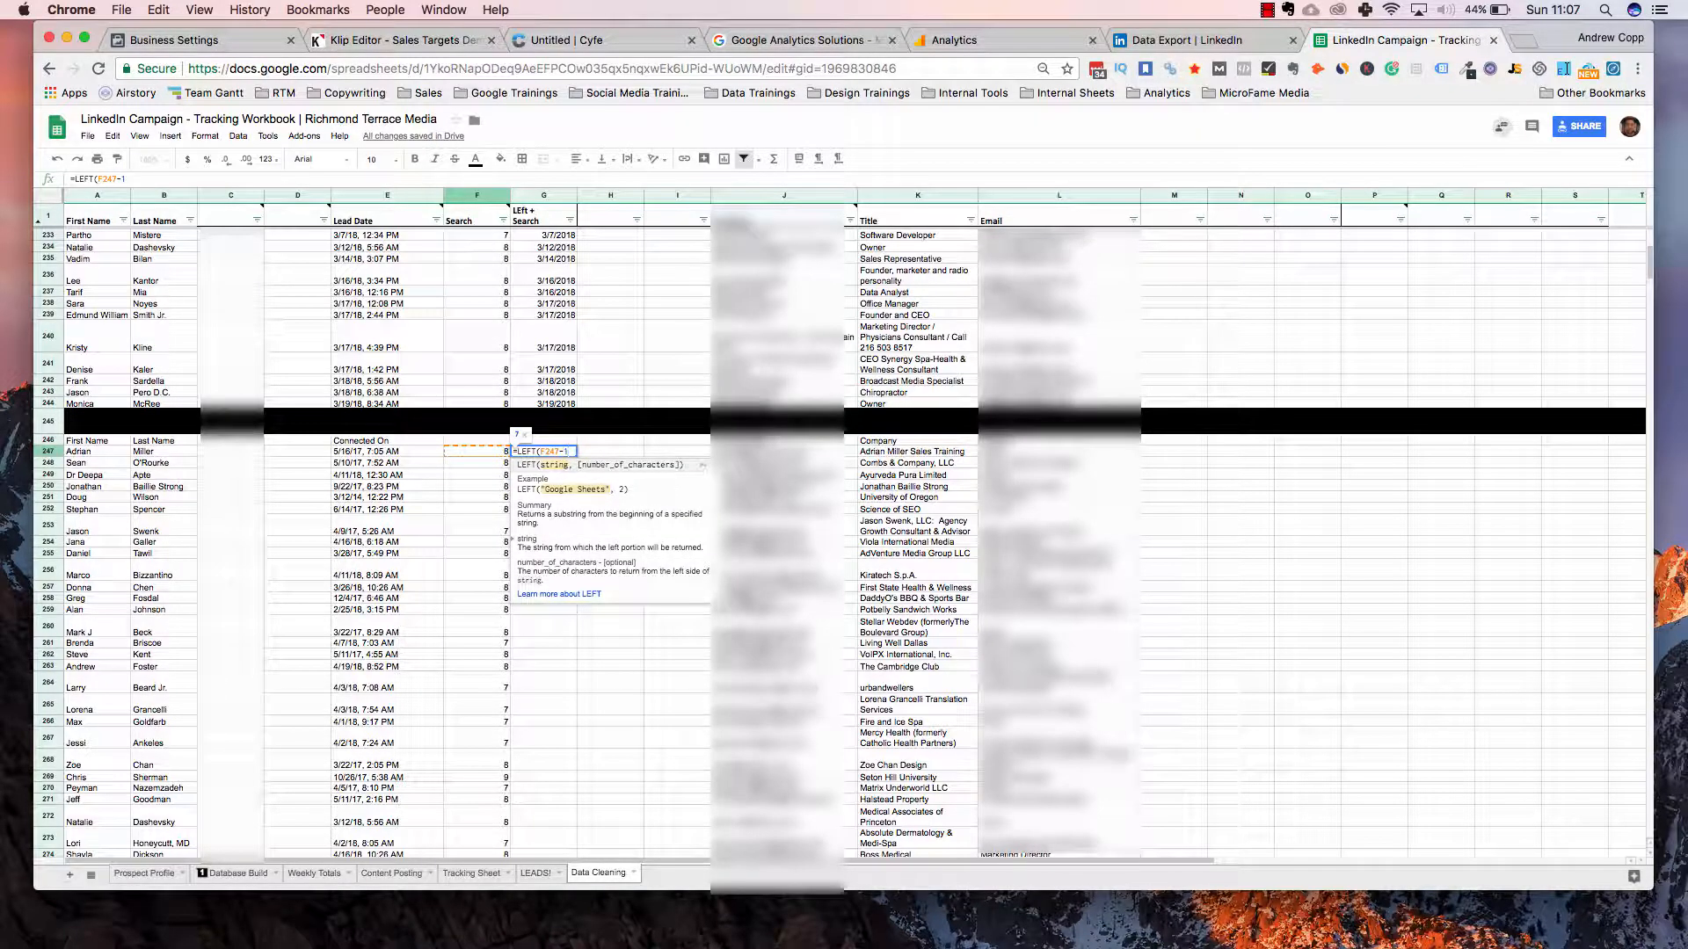
type(",")
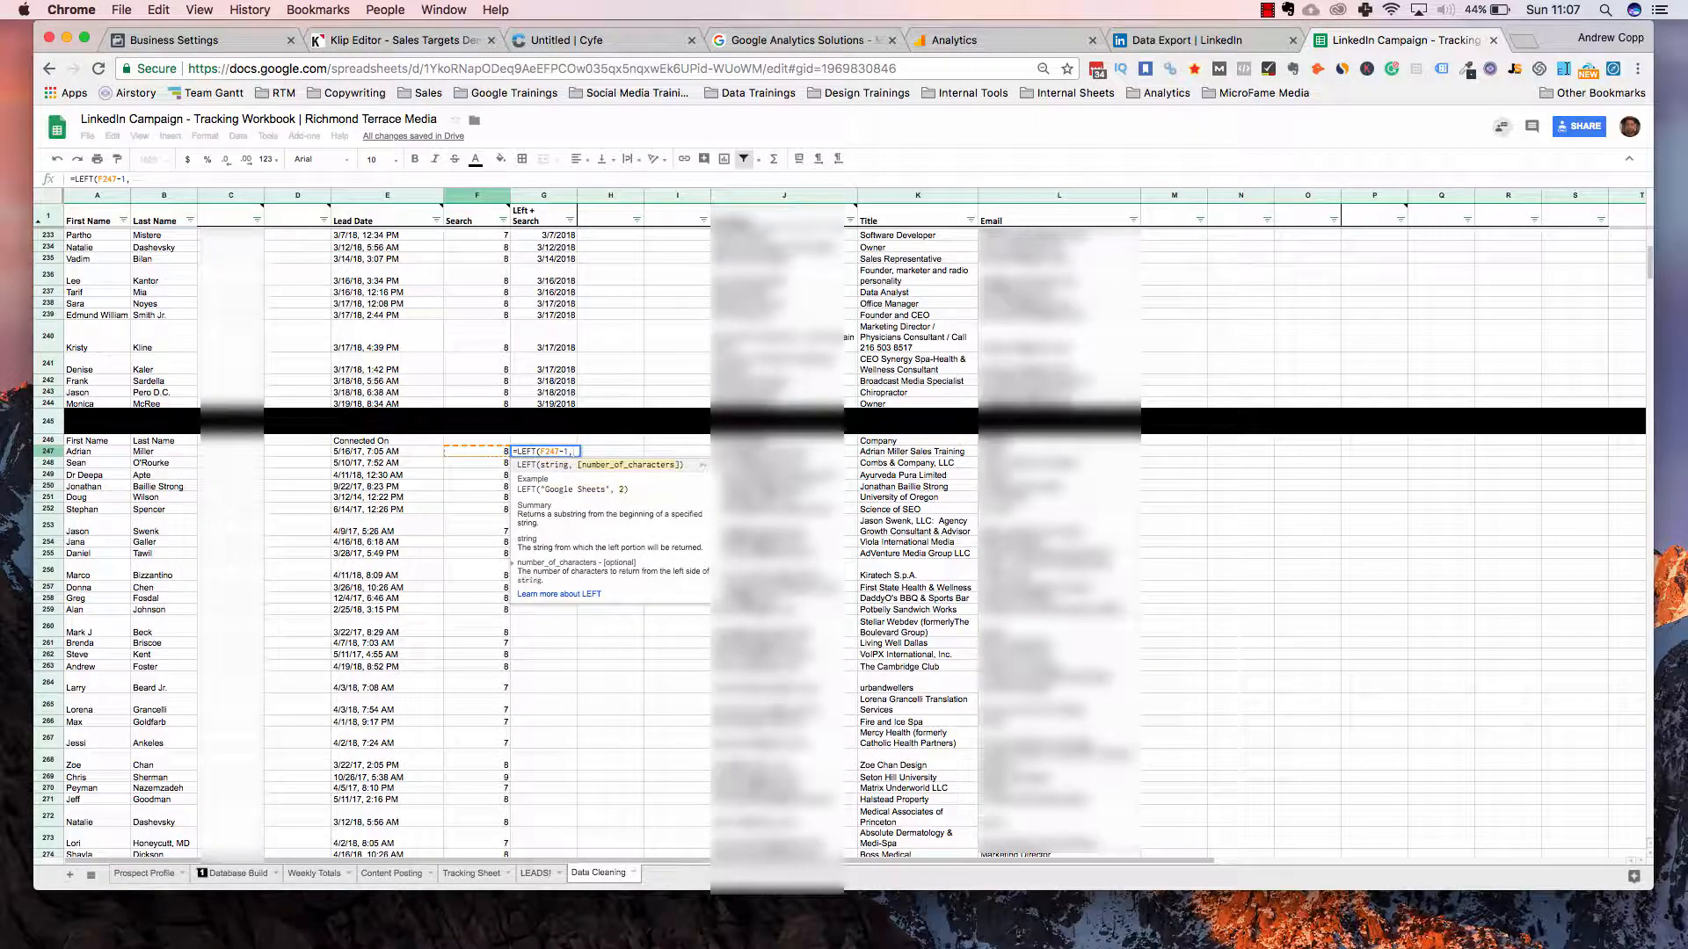
type("1)")
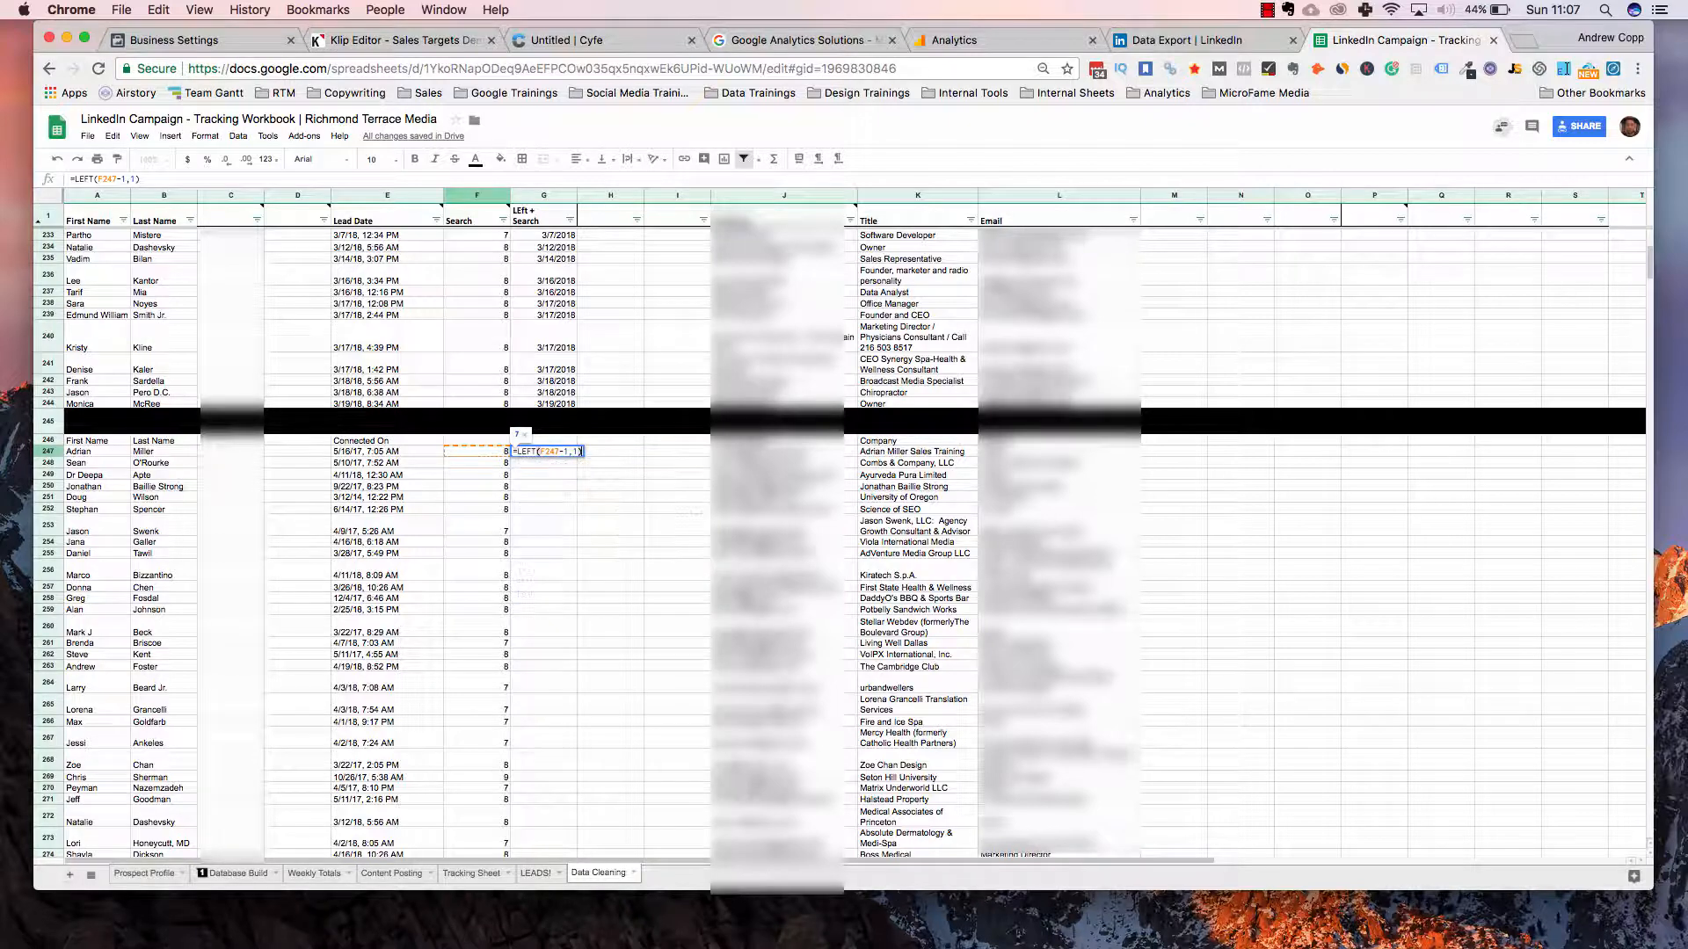
key("Return")
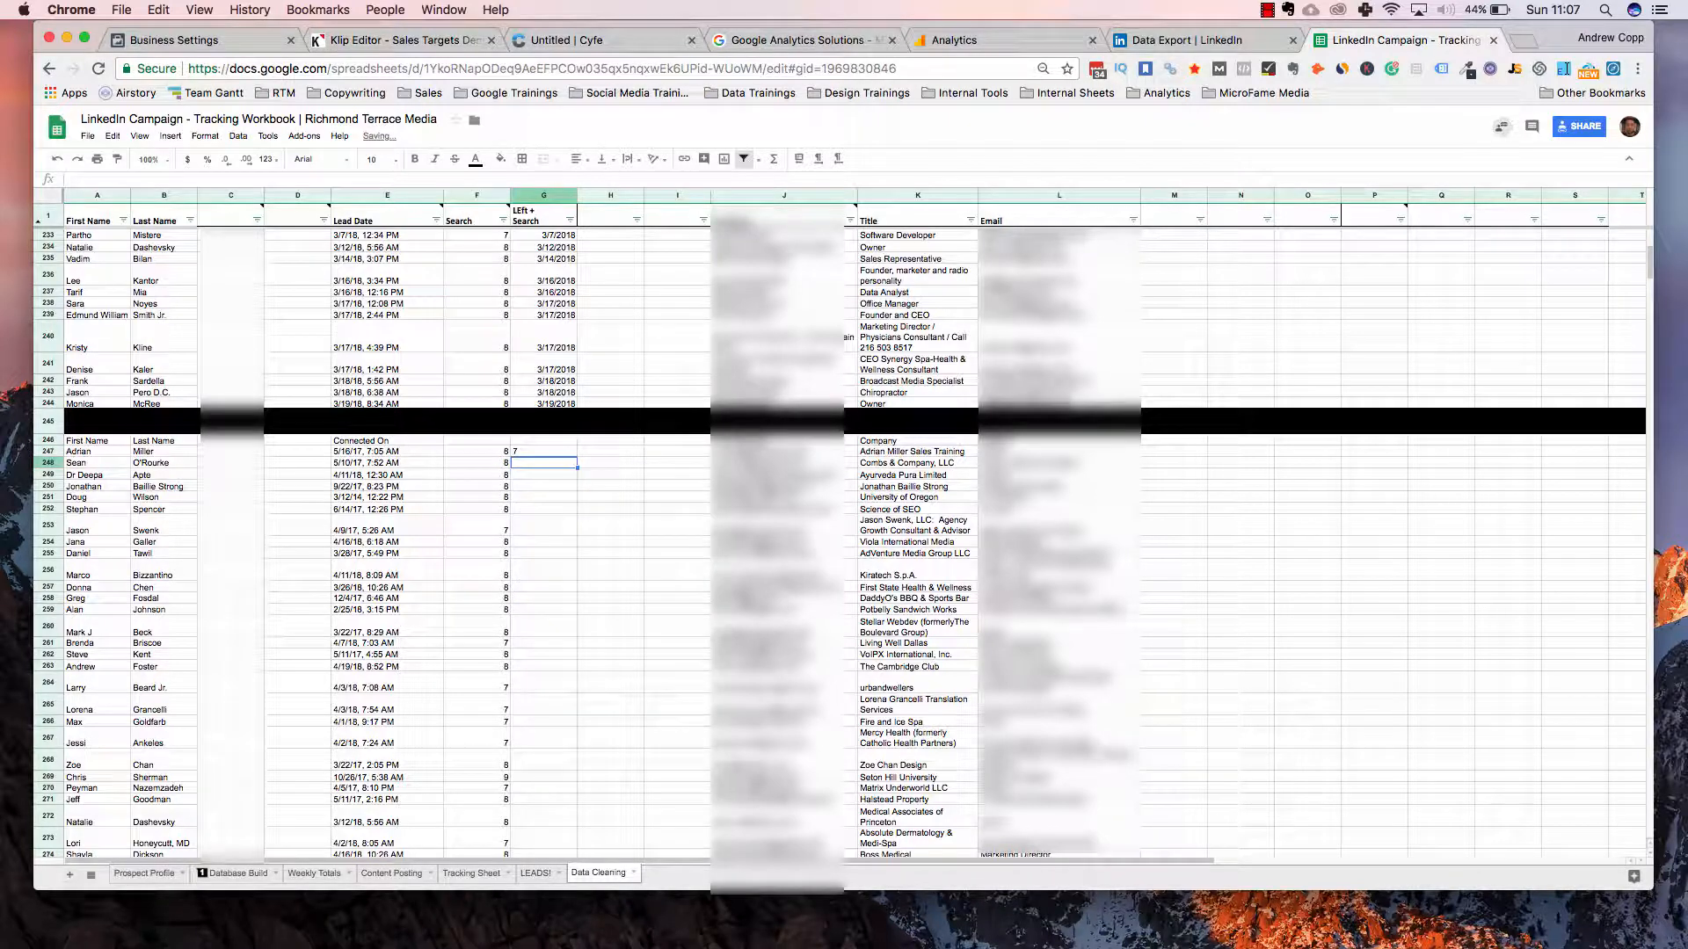
left_click(559, 395)
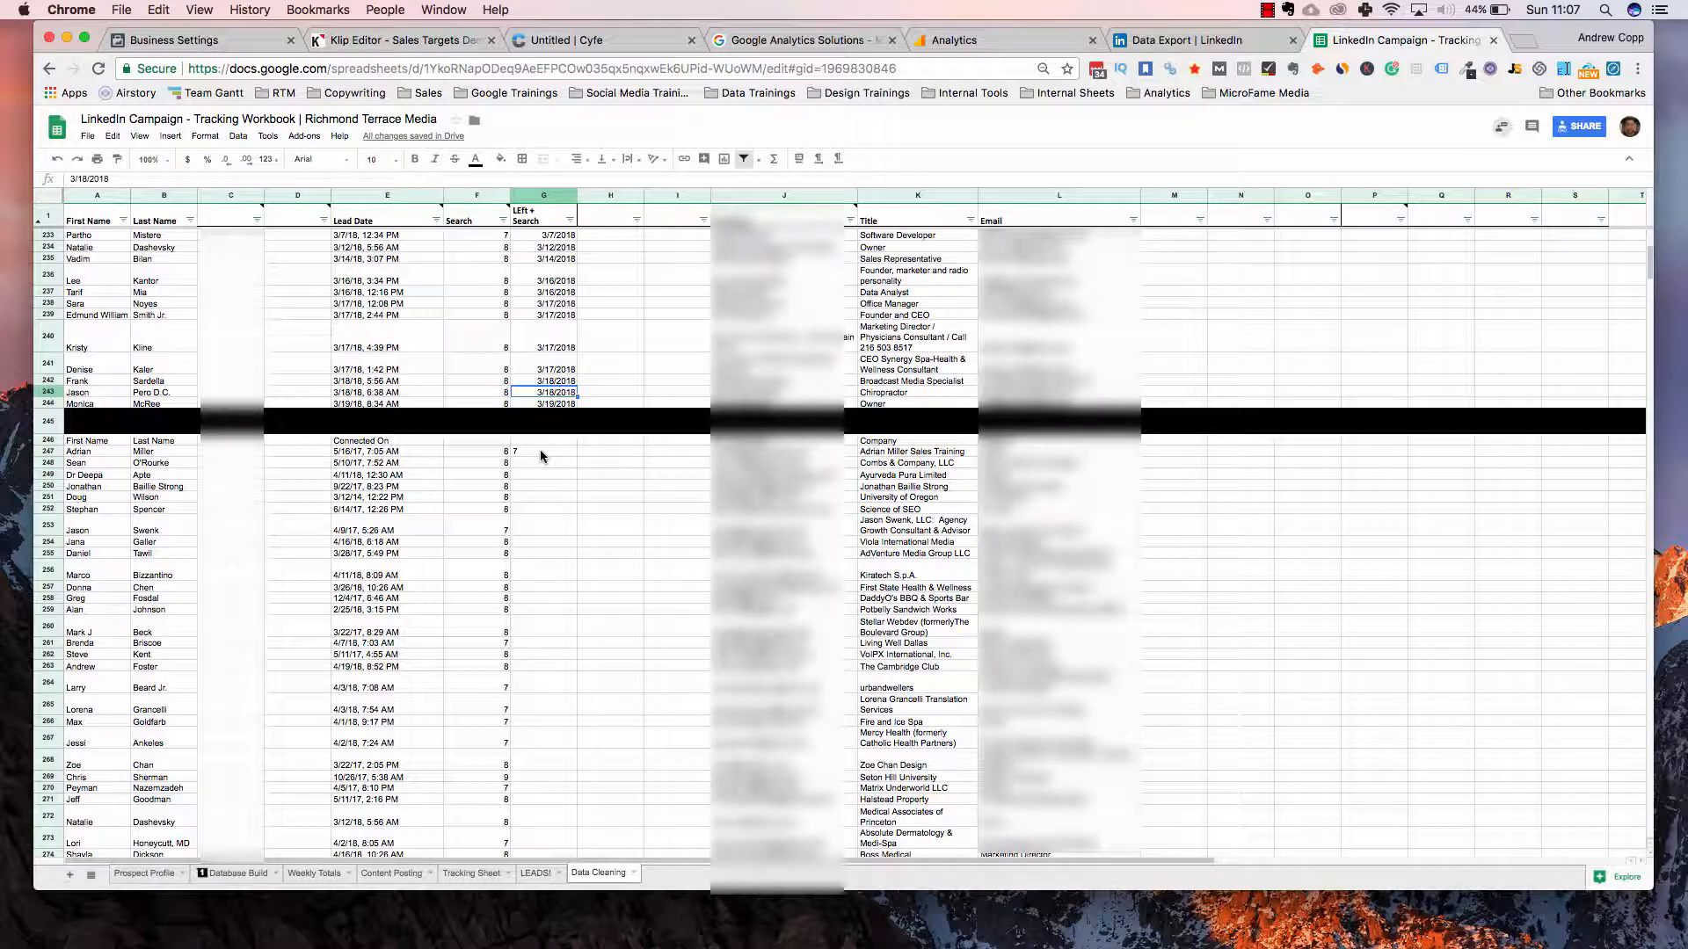
left_click(540, 450)
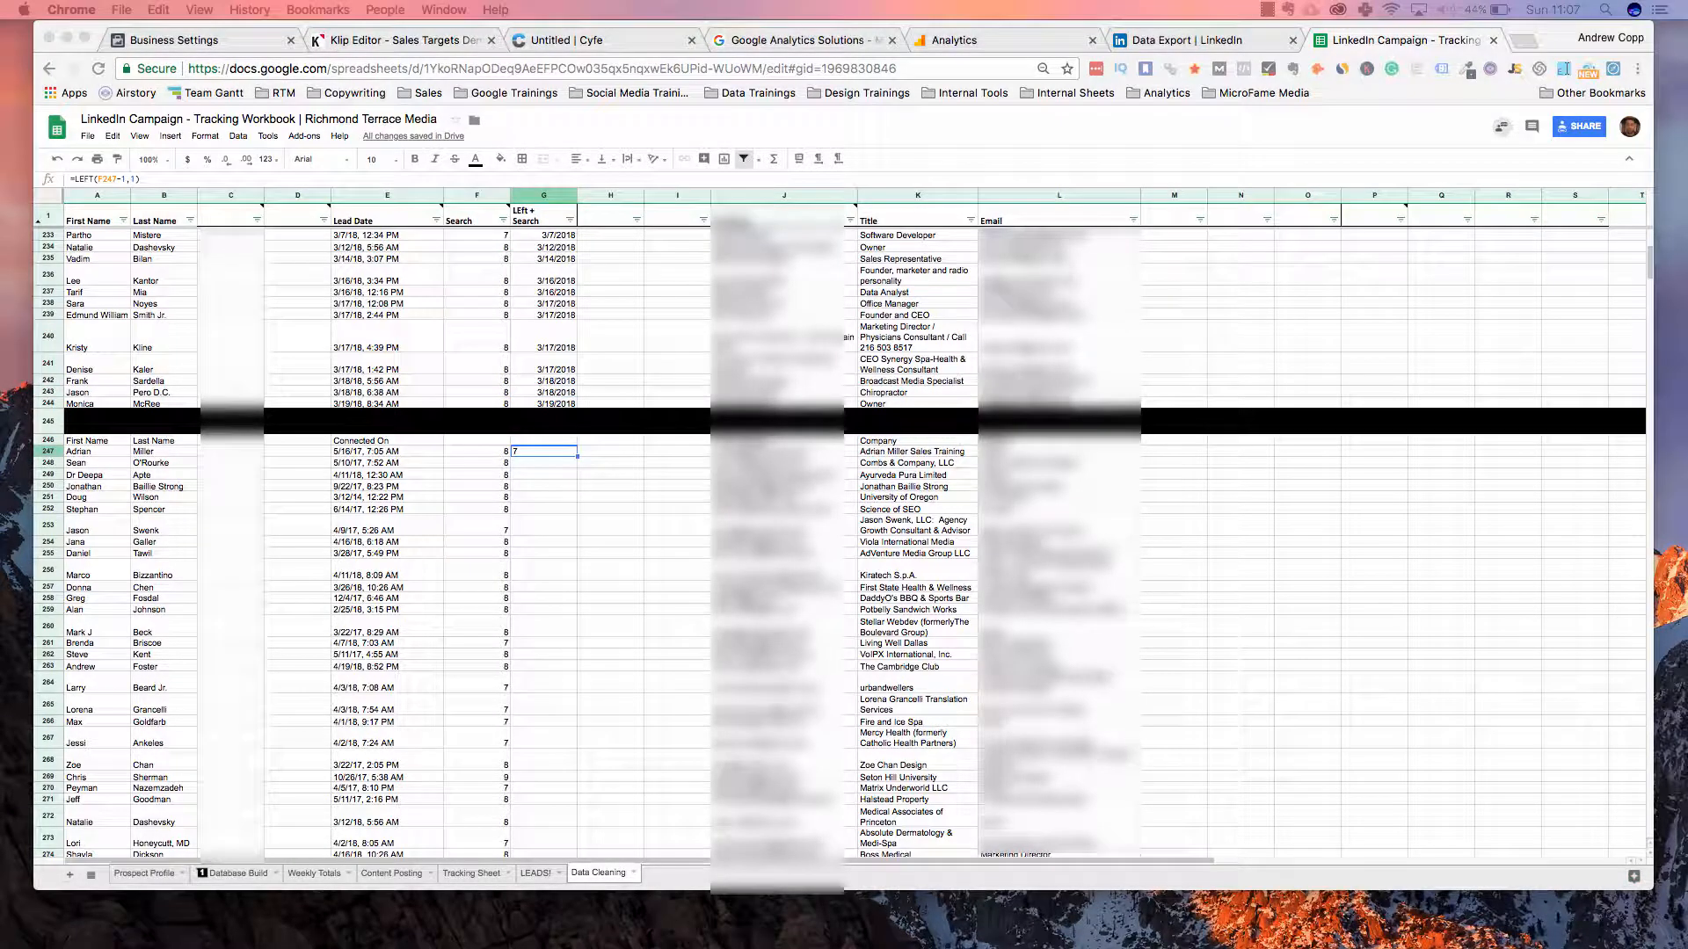
type("=LEFT(D247")
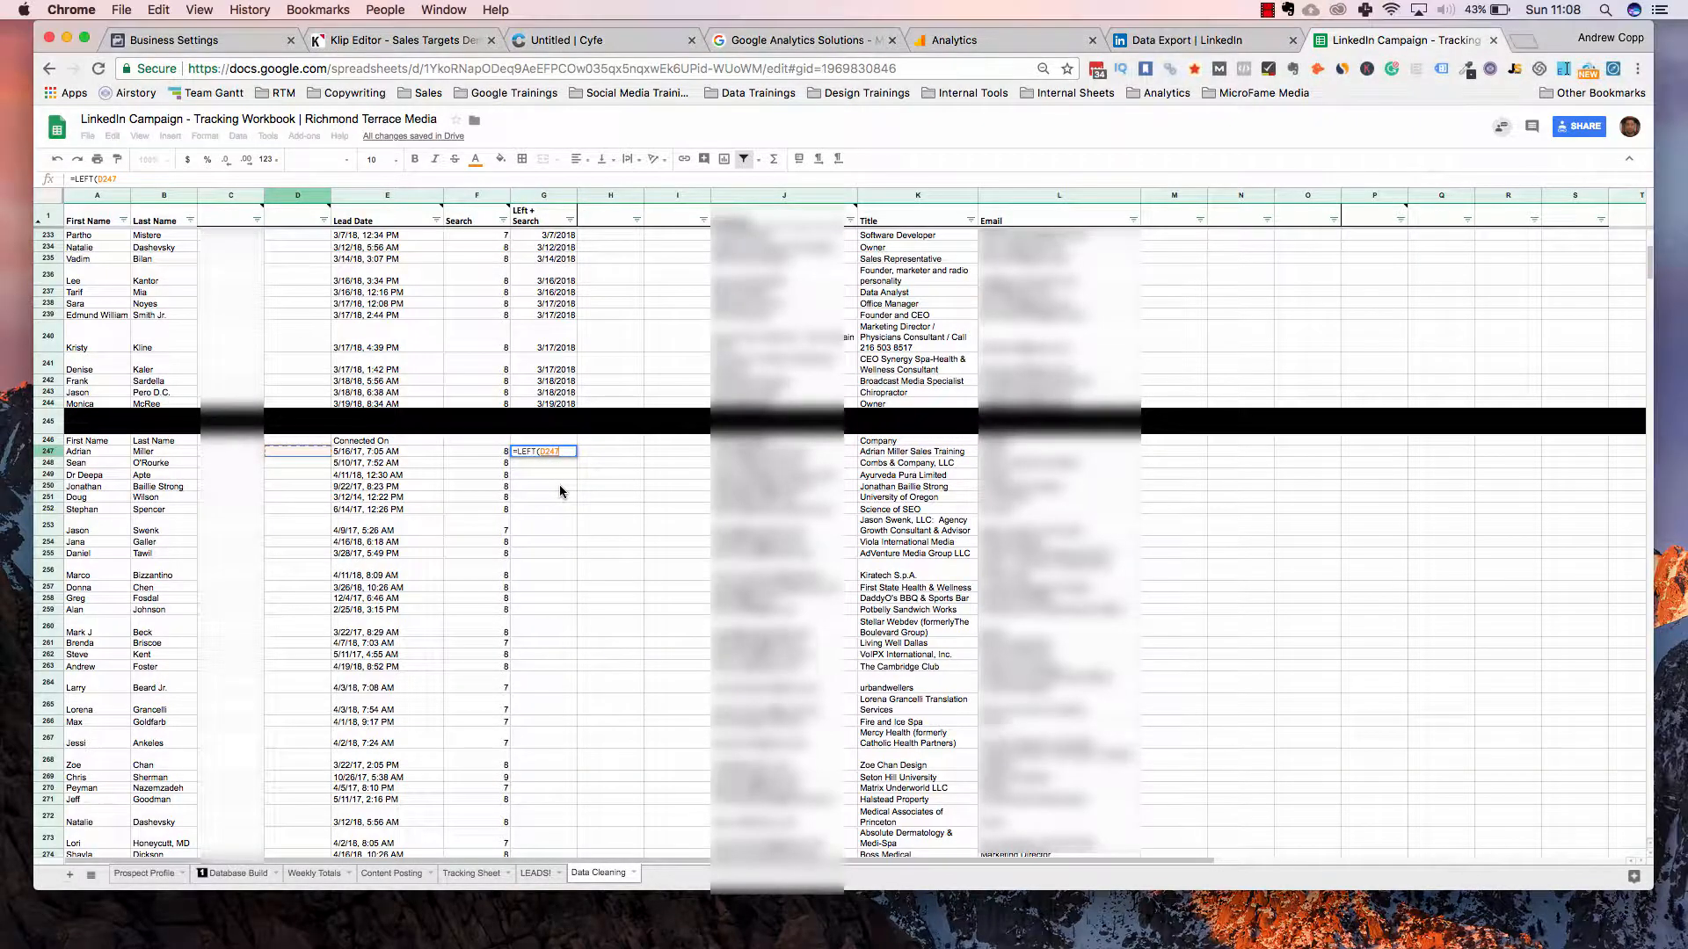
left_click(559, 484)
key("Return")
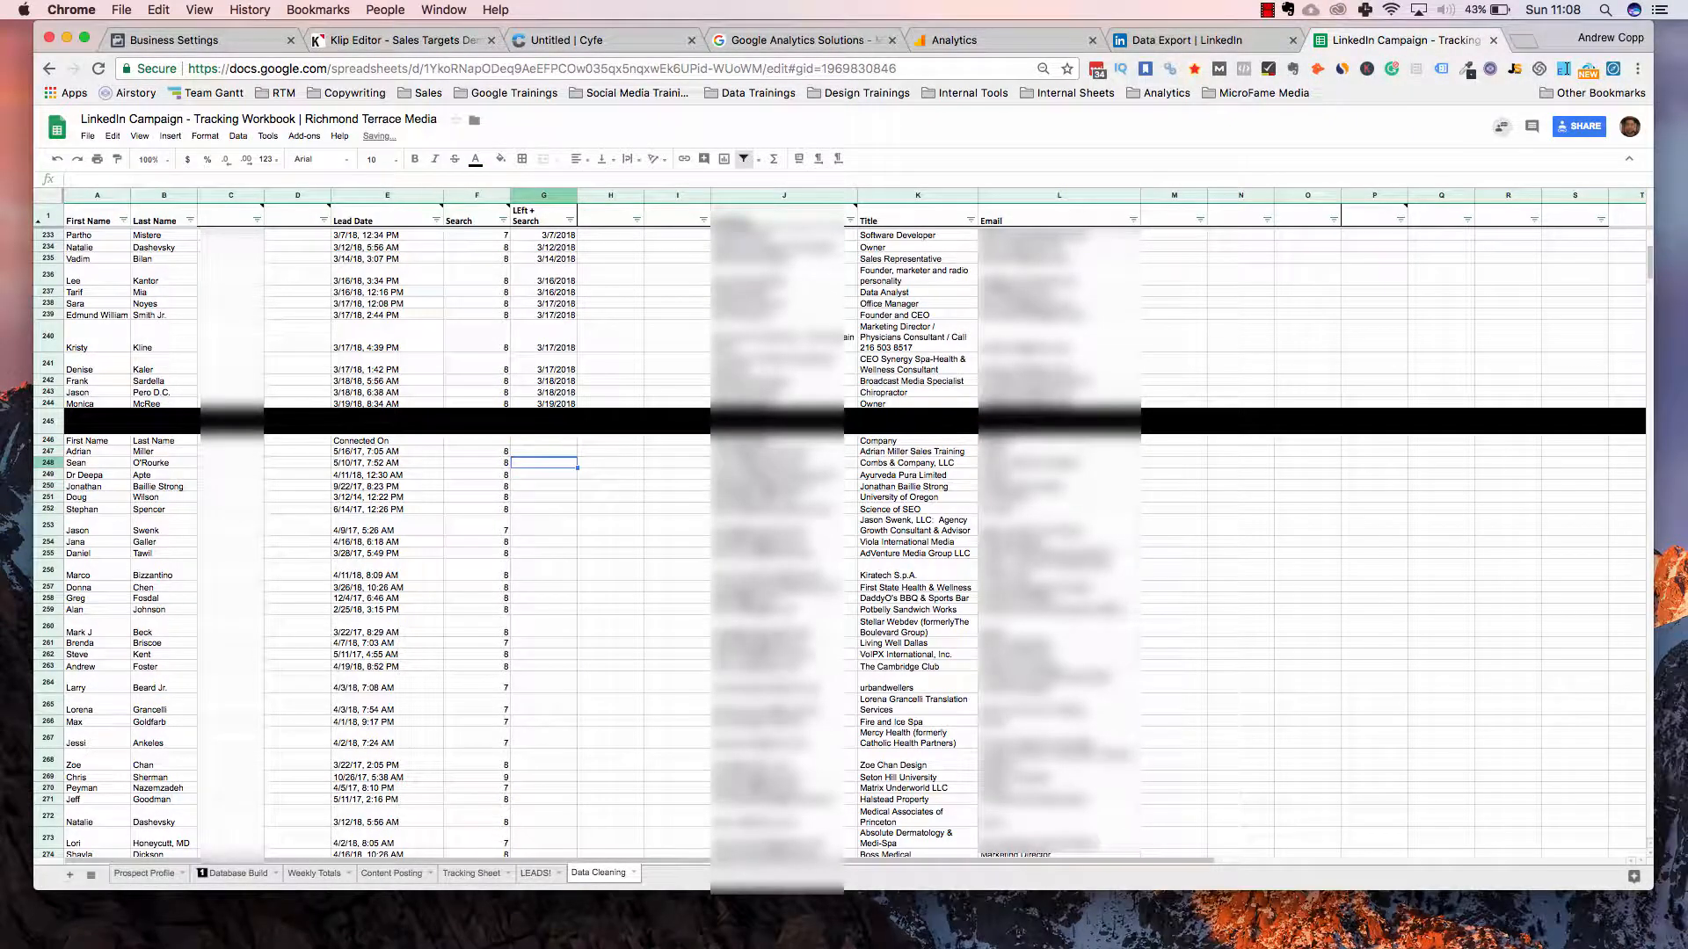
key("Up")
Rewrite G247 as =LEFT(E247,F247-1) to take the date from the timestamp
type("=le")
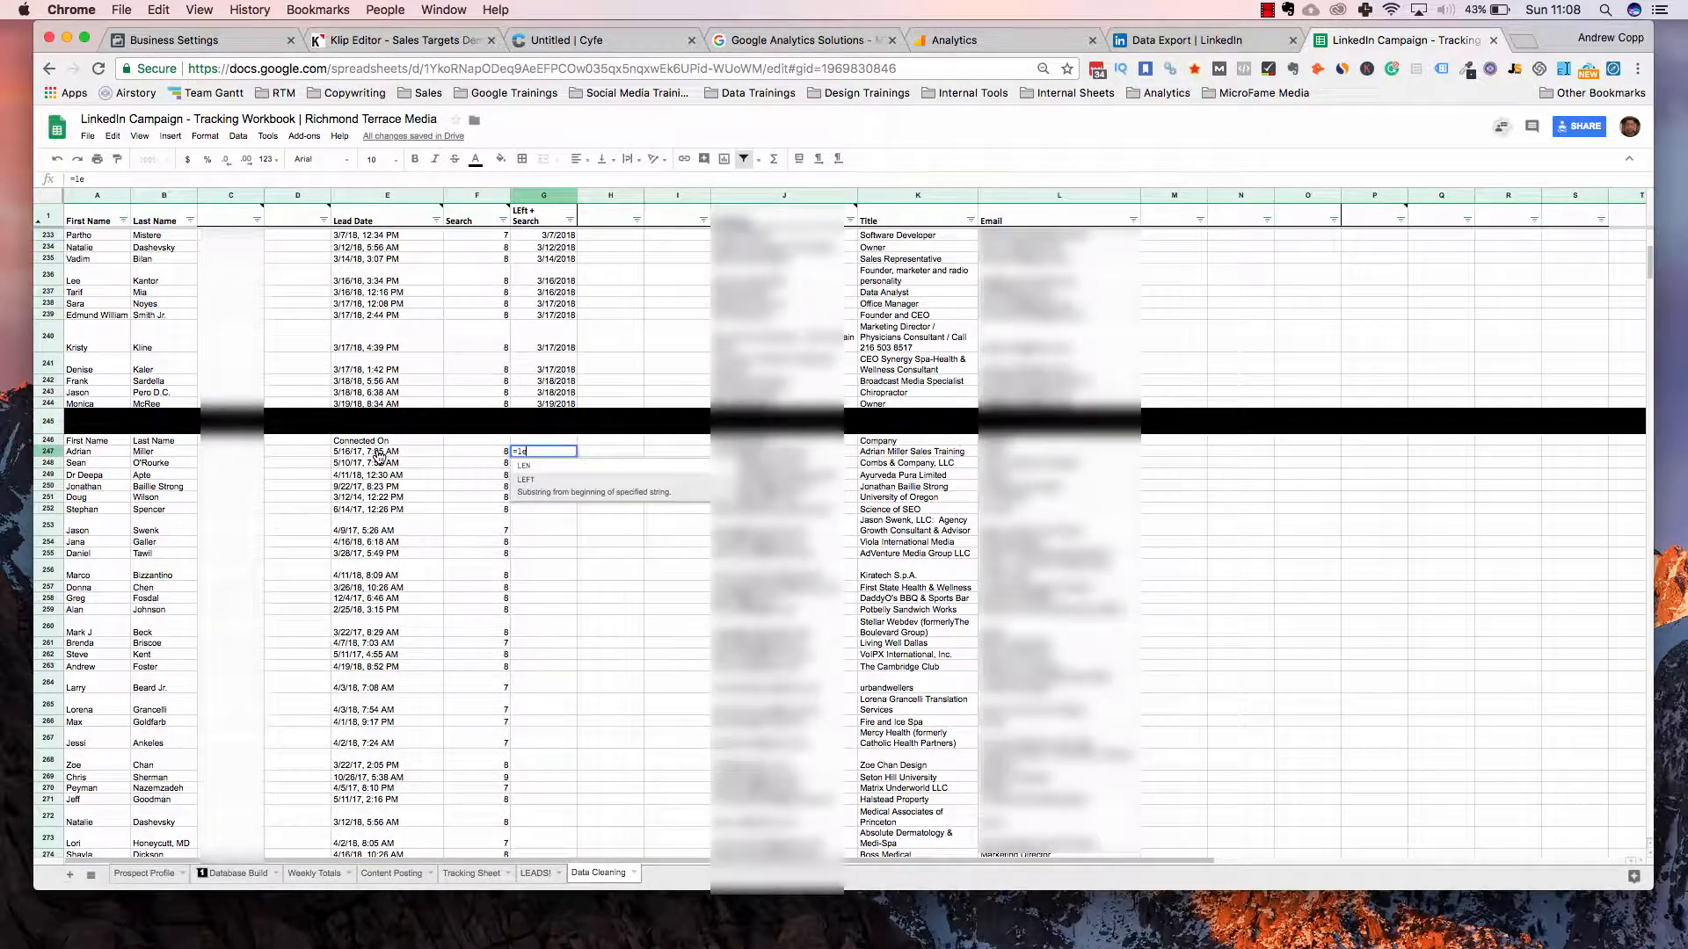
key("Tab")
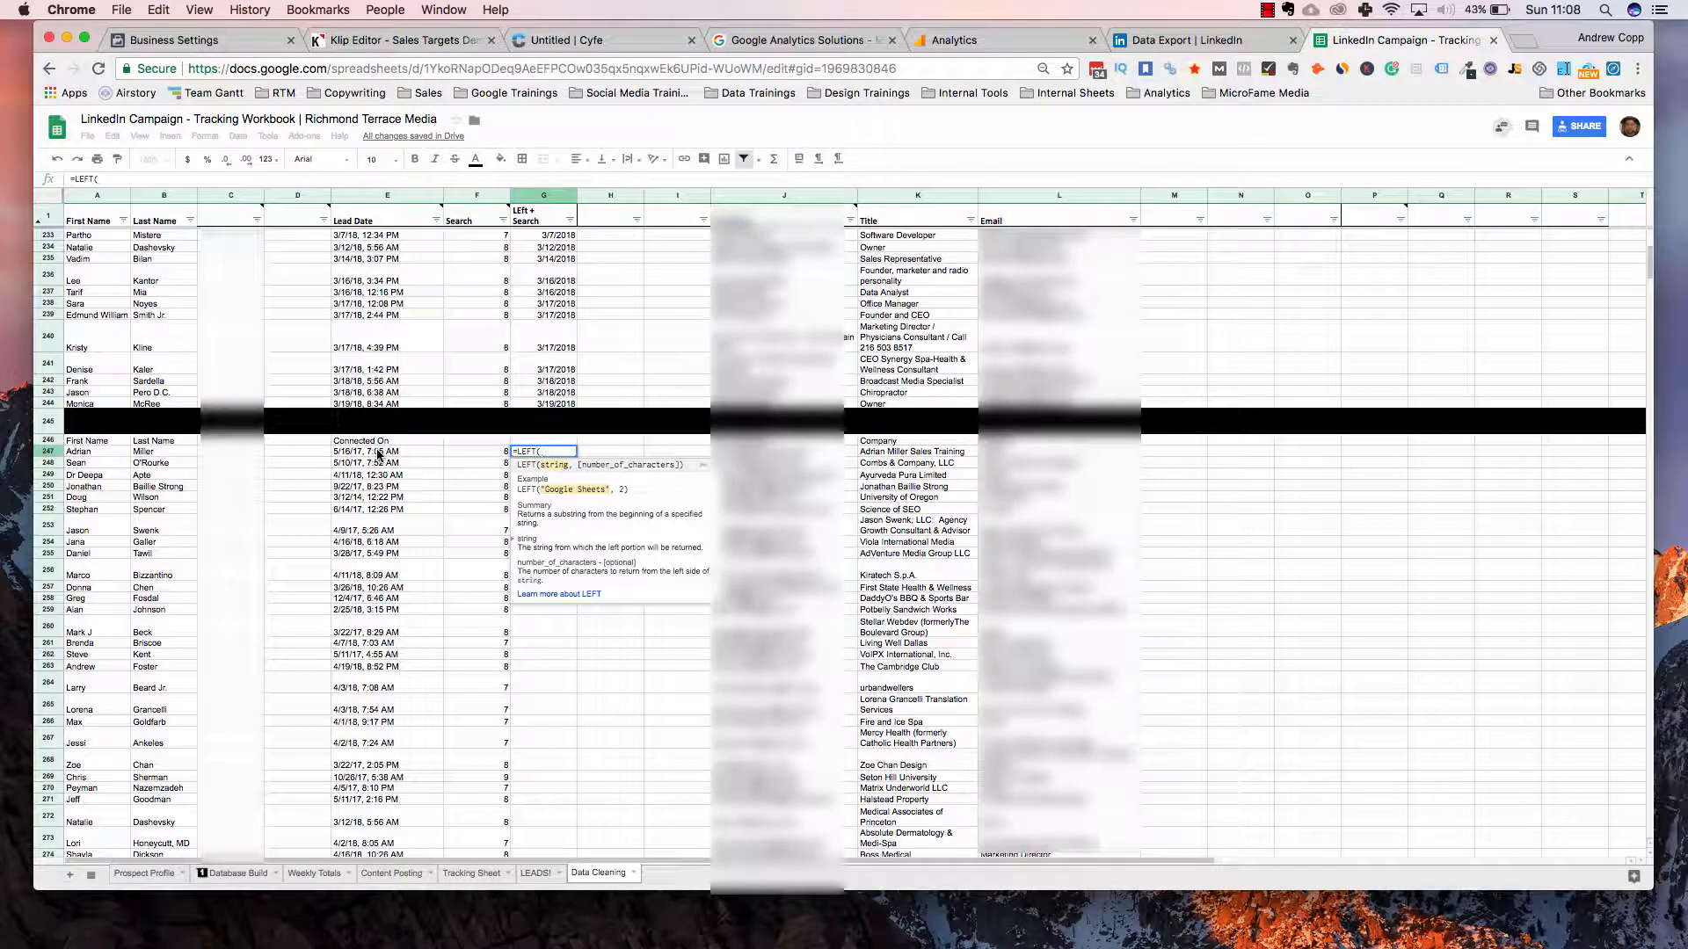
left_click(378, 453)
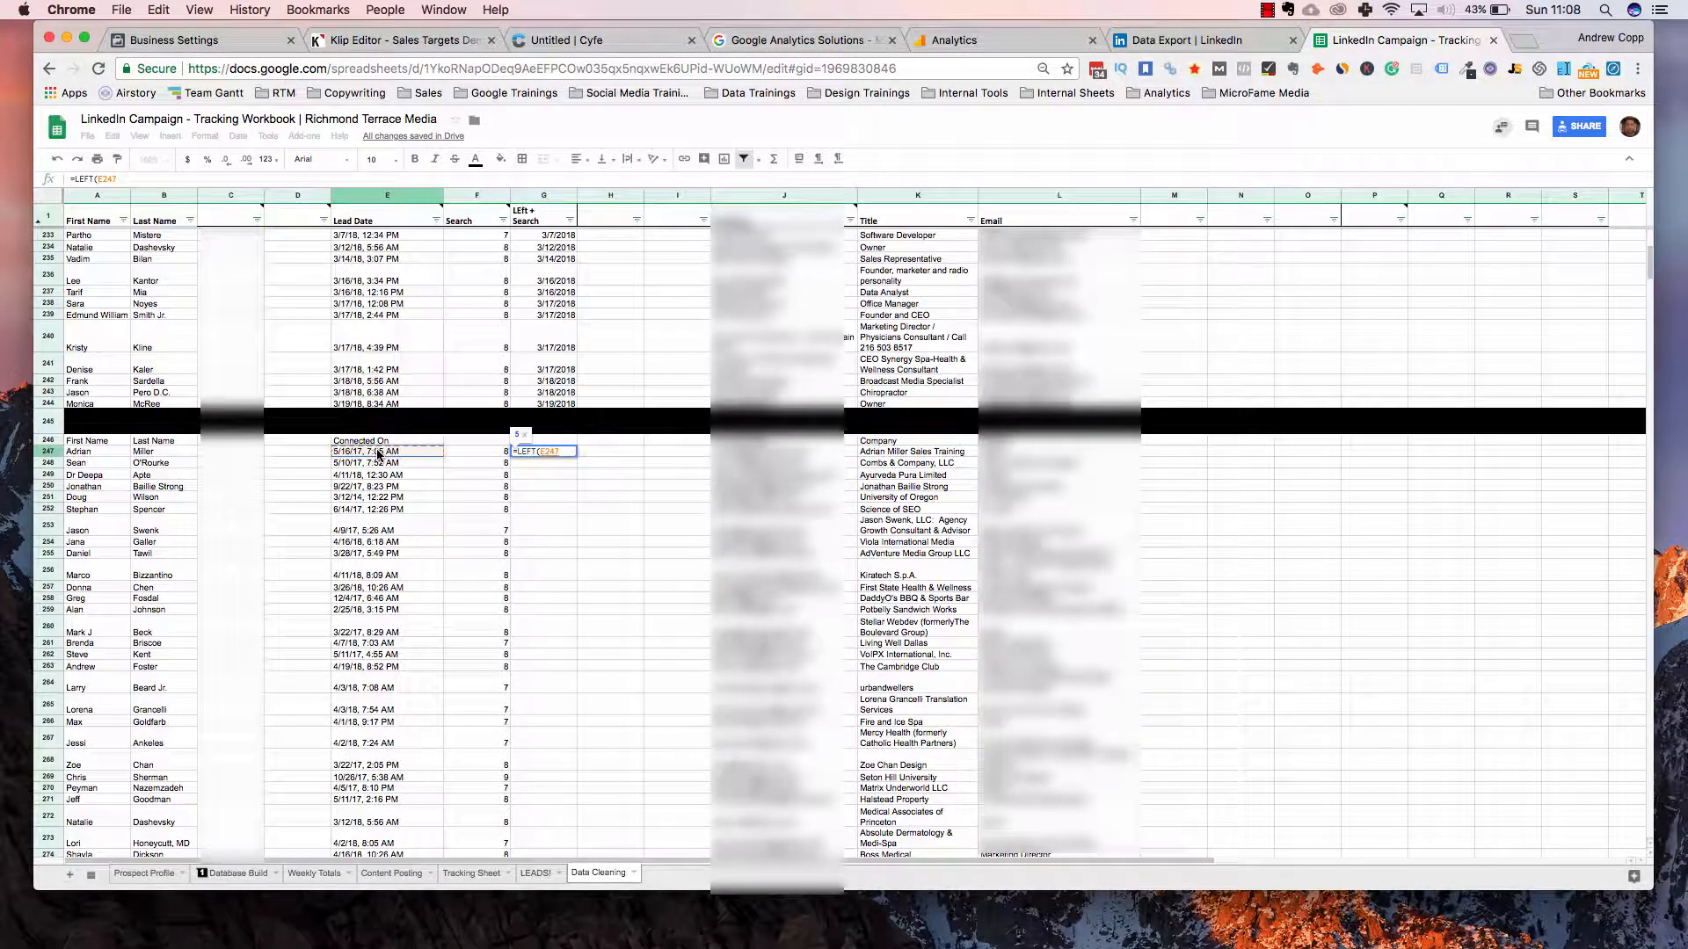
type(",")
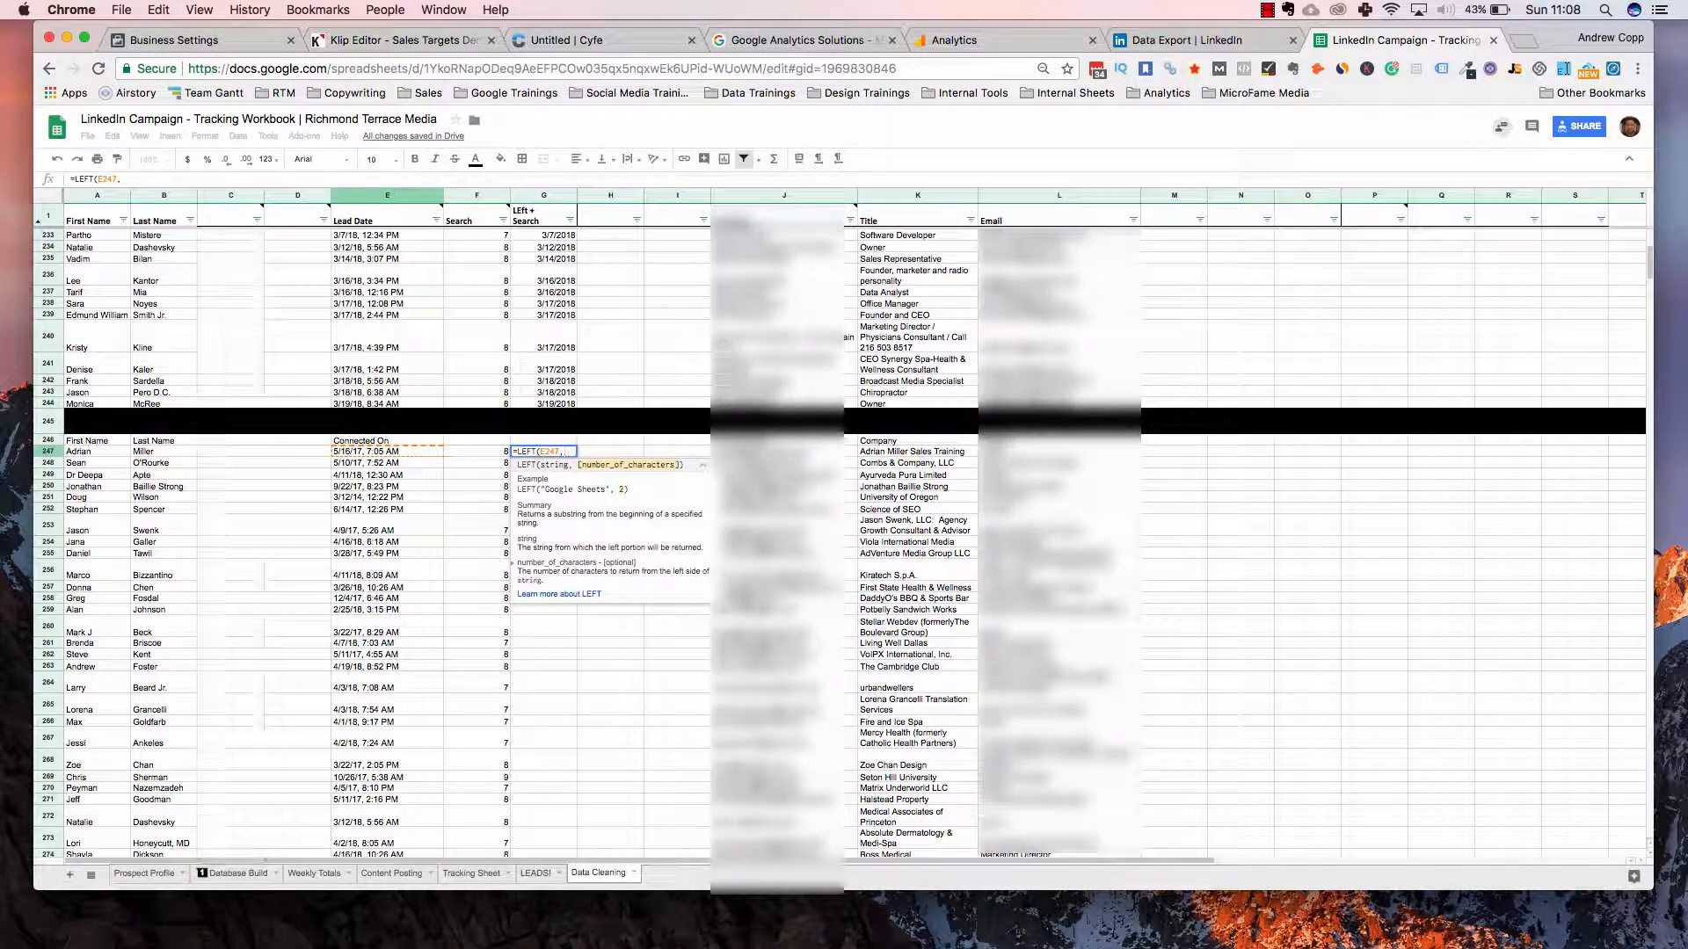
left_click(488, 454)
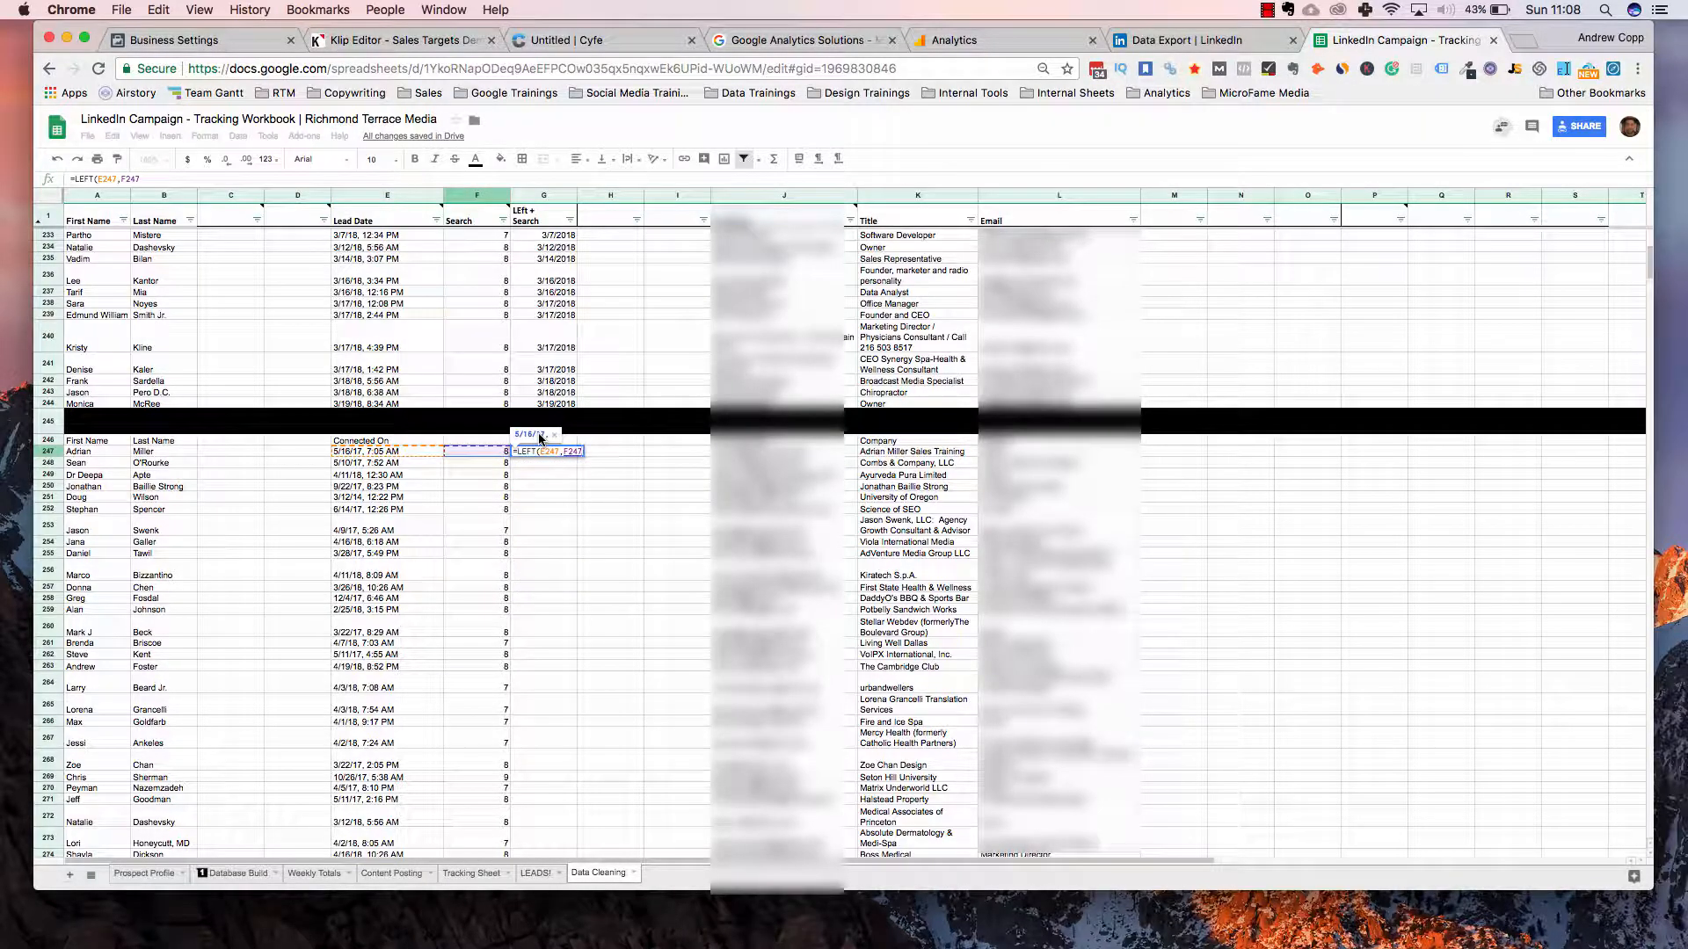
type("-2")
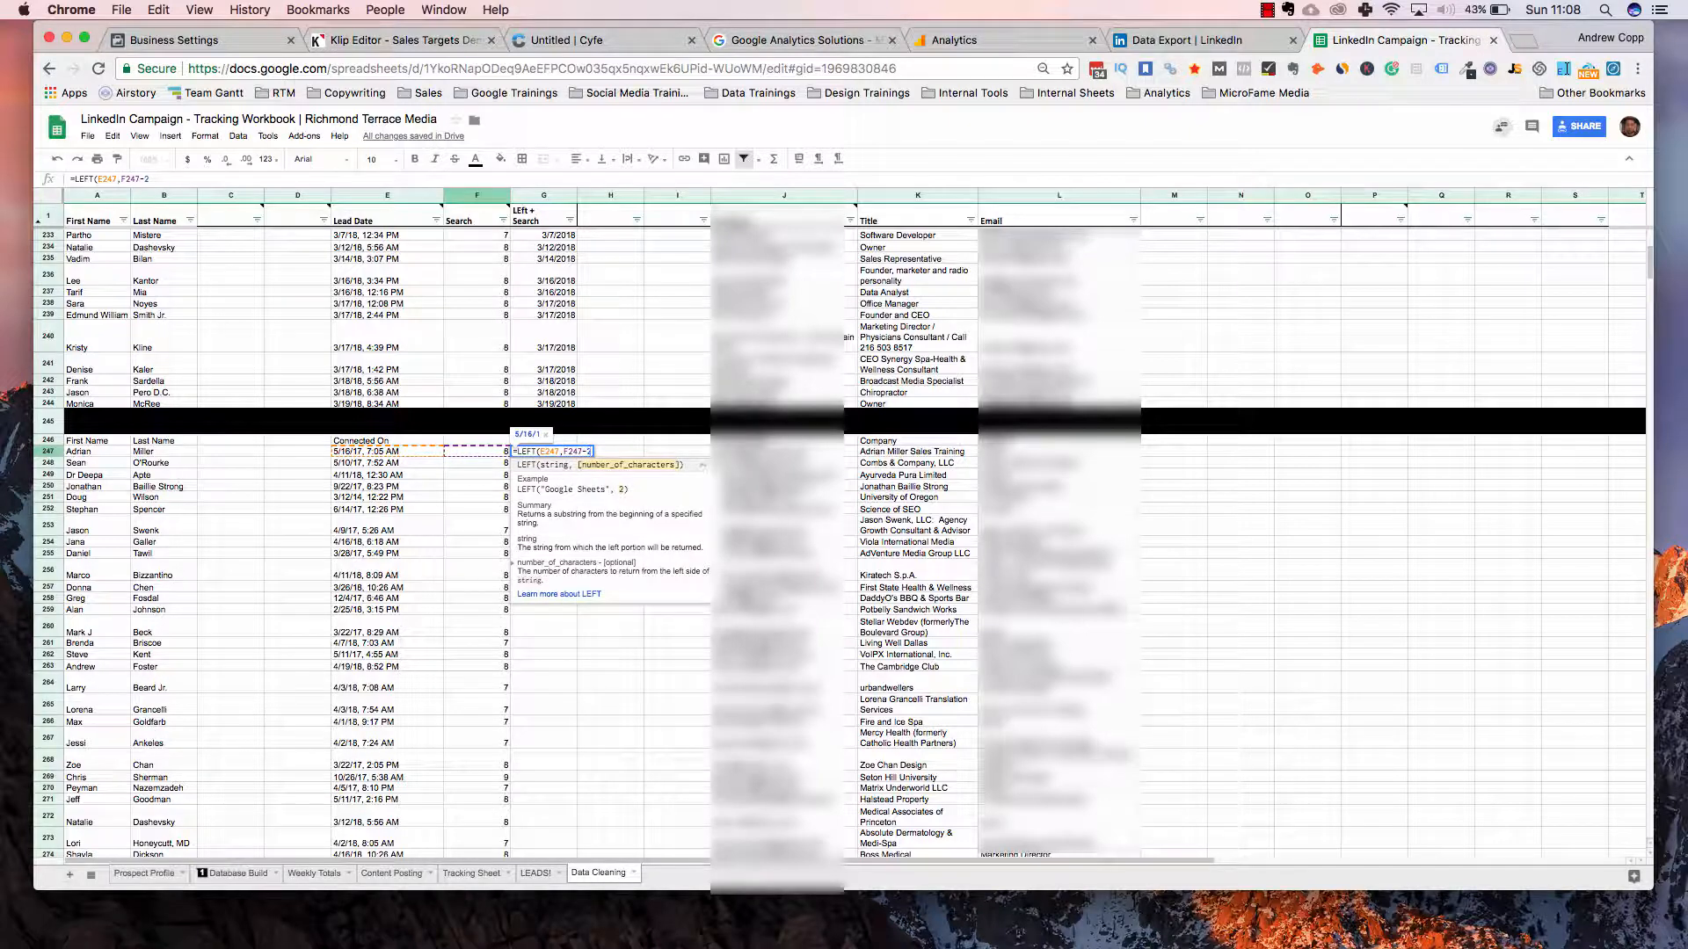
key("BackSpace")
type("1)")
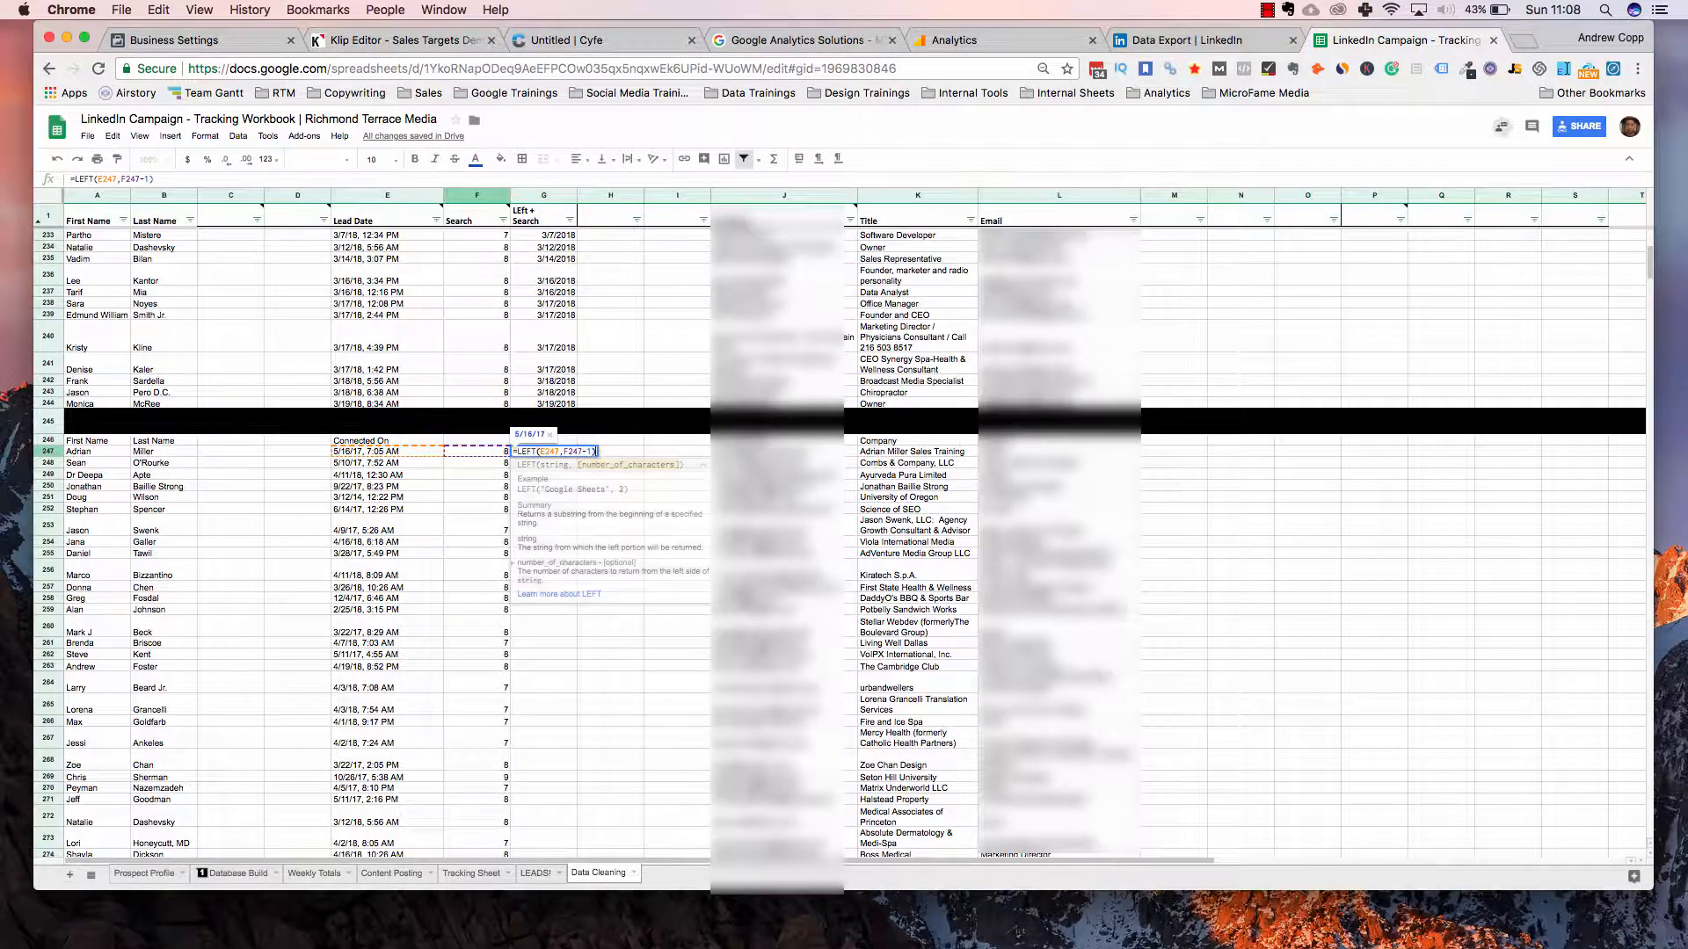
key("Return")
key("Up")
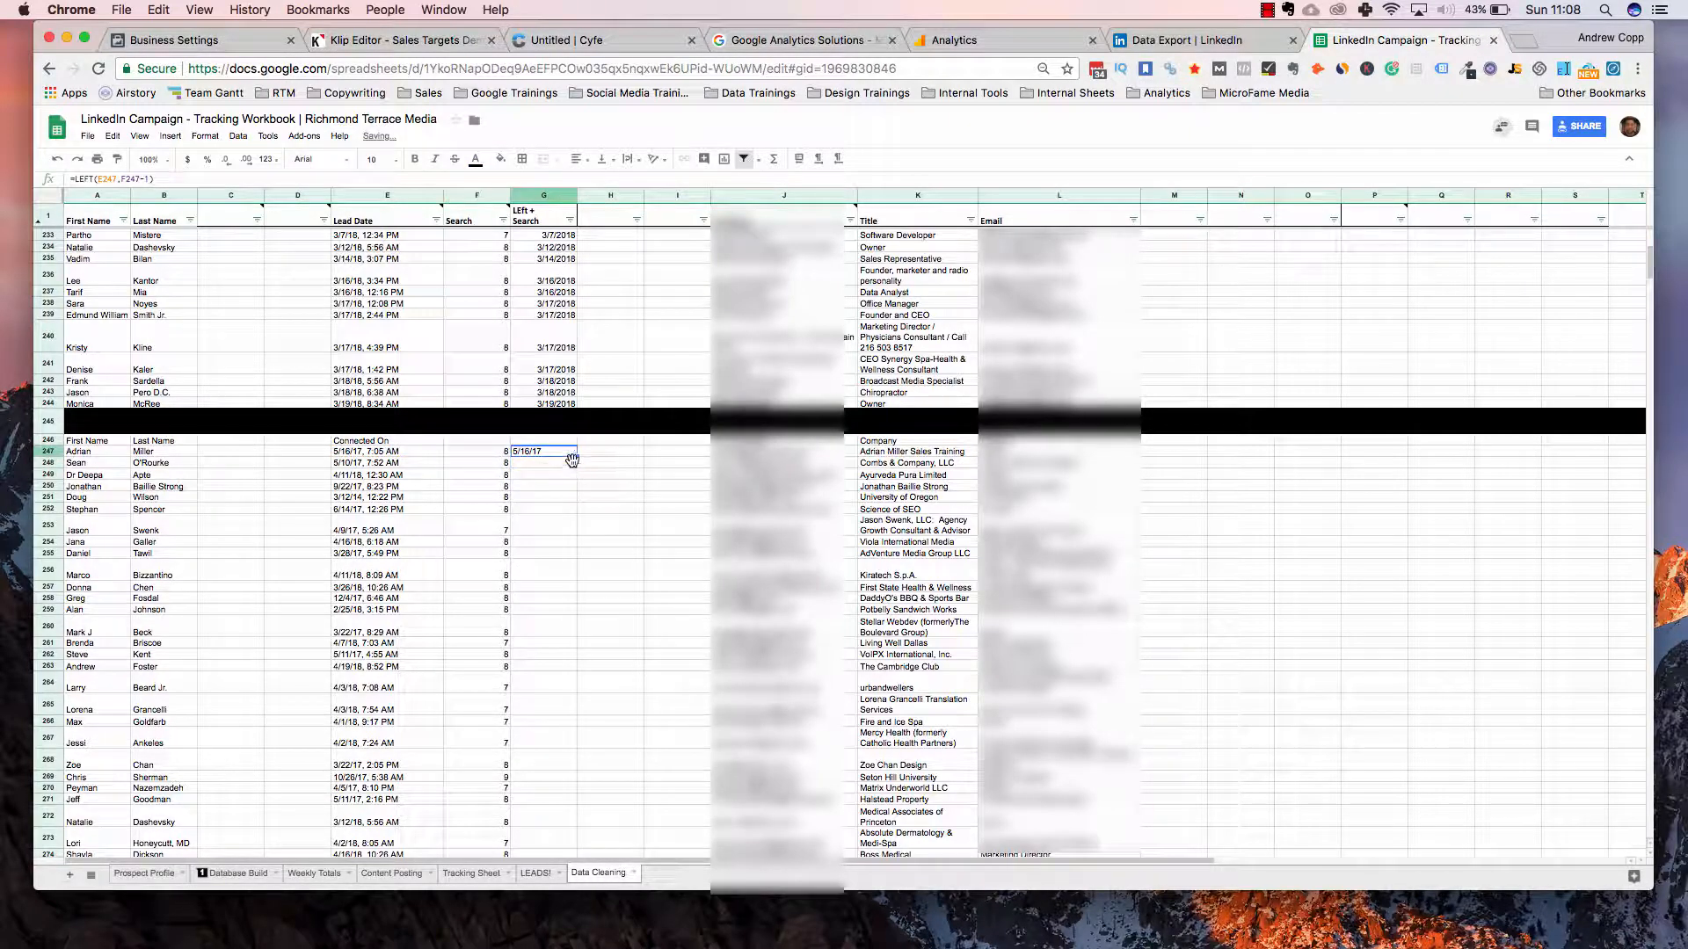
Copy the G247 LEFT formula into G248
key("ctrl+c")
key("shift+Down")
key("ctrl+v")
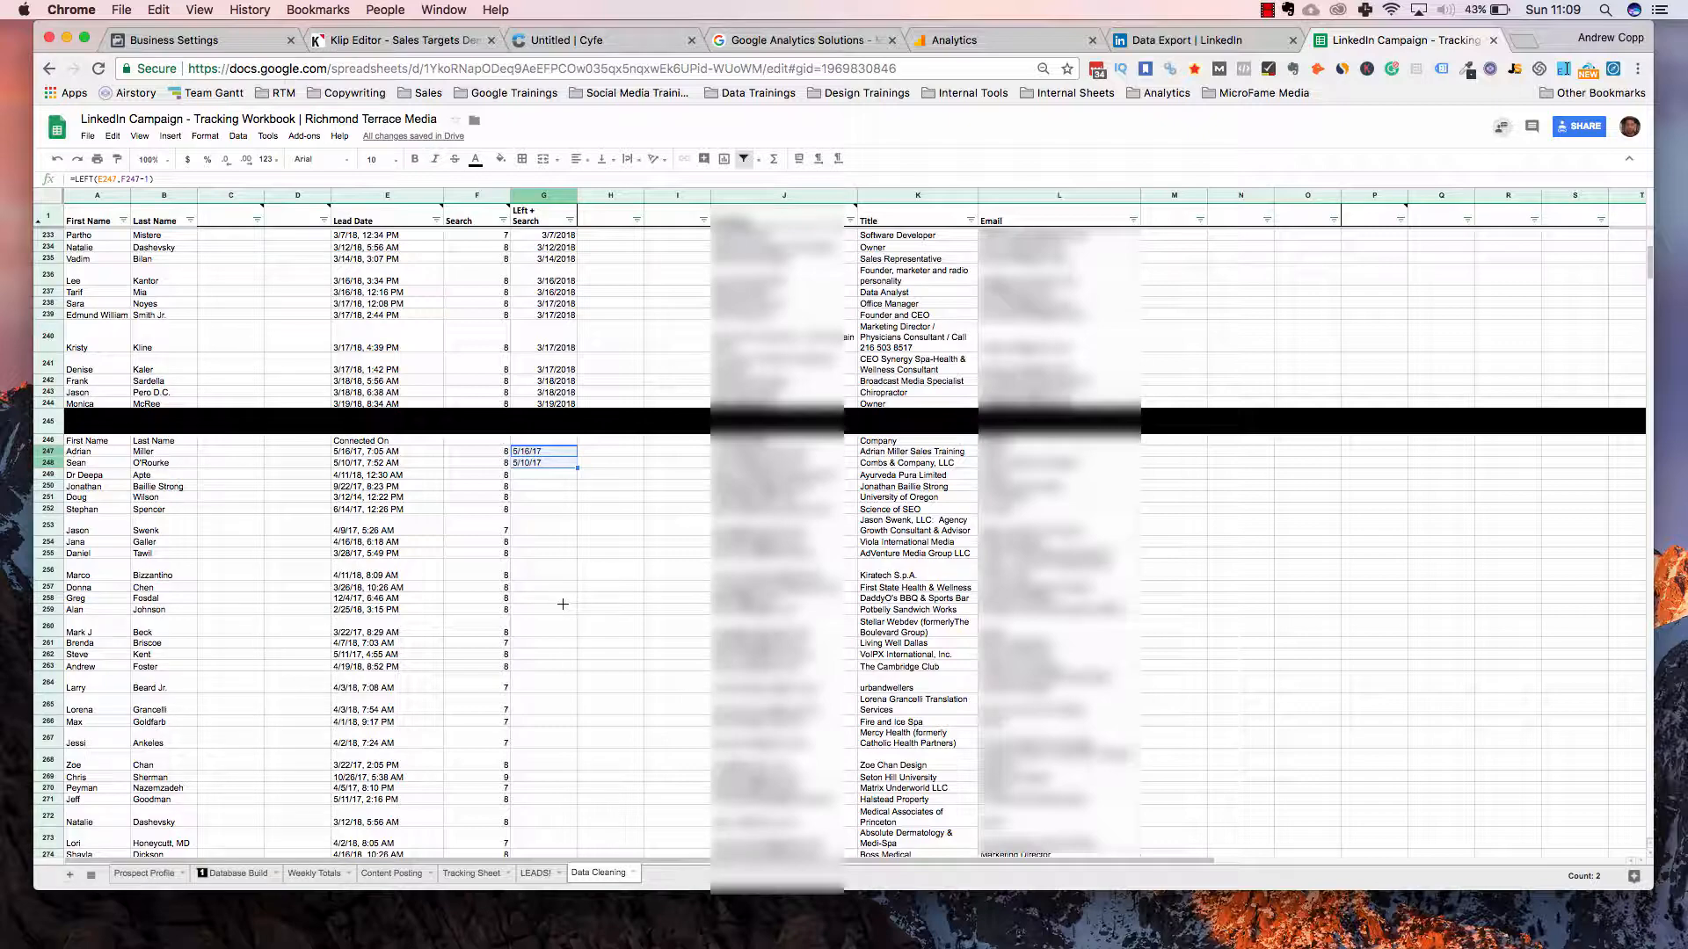
scroll(563, 604, "down", 10)
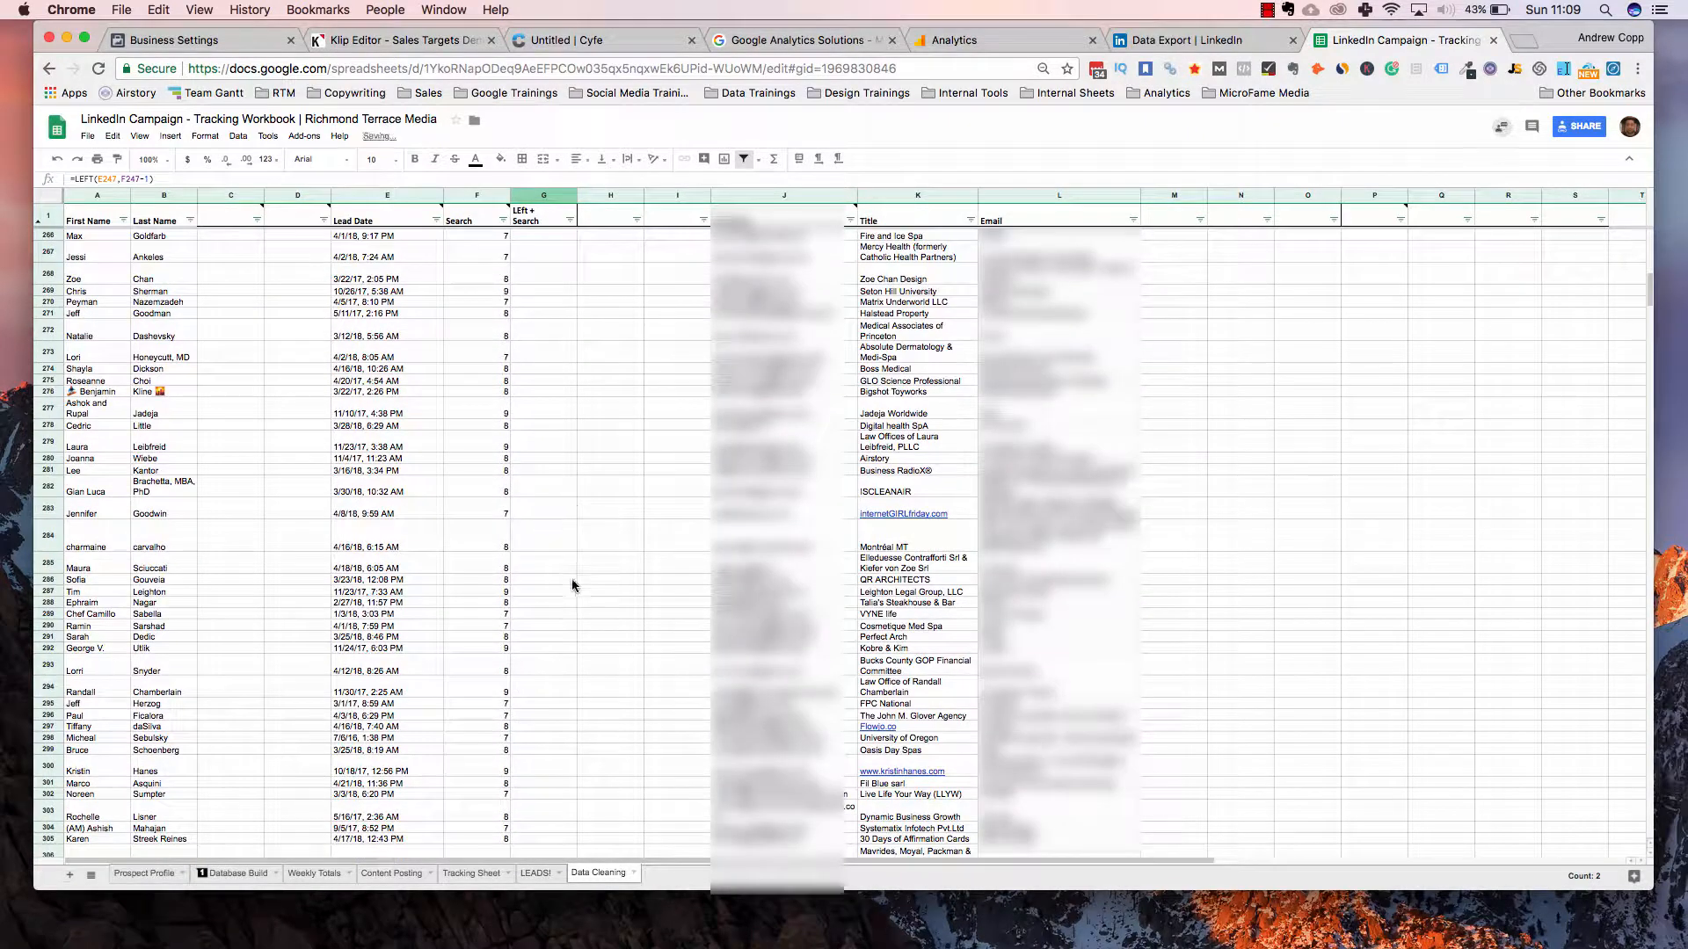
scroll(573, 604, "up", 10)
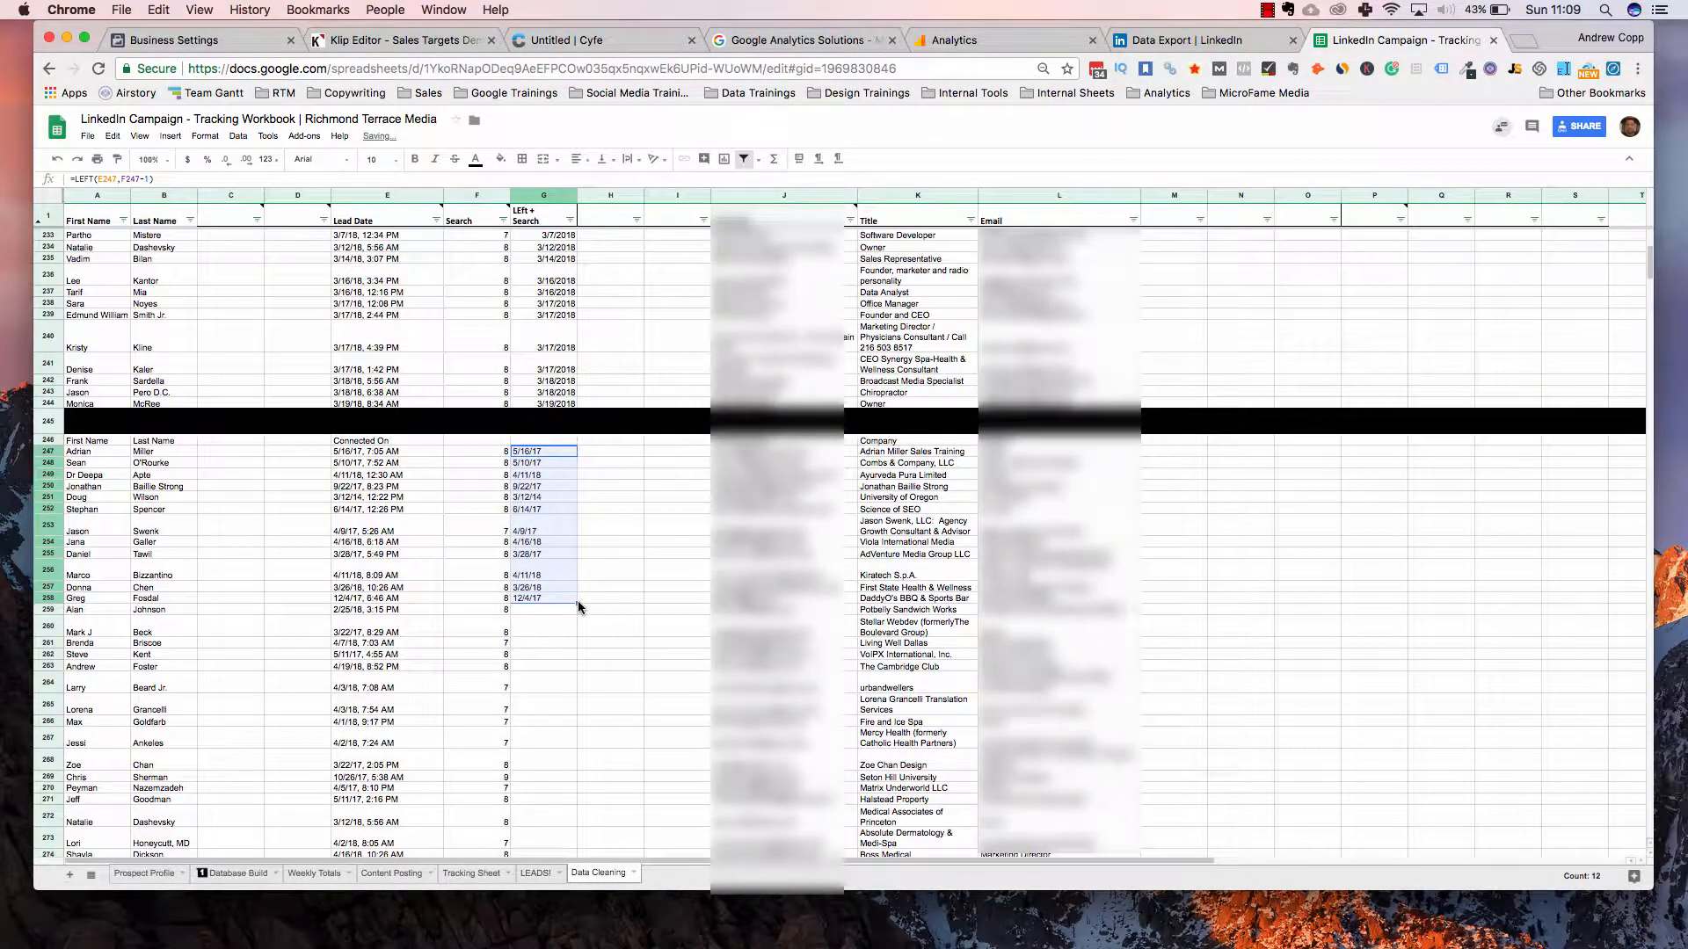
Fill the date formula down column G and copy the full column of extracted dates
double_click(578, 601)
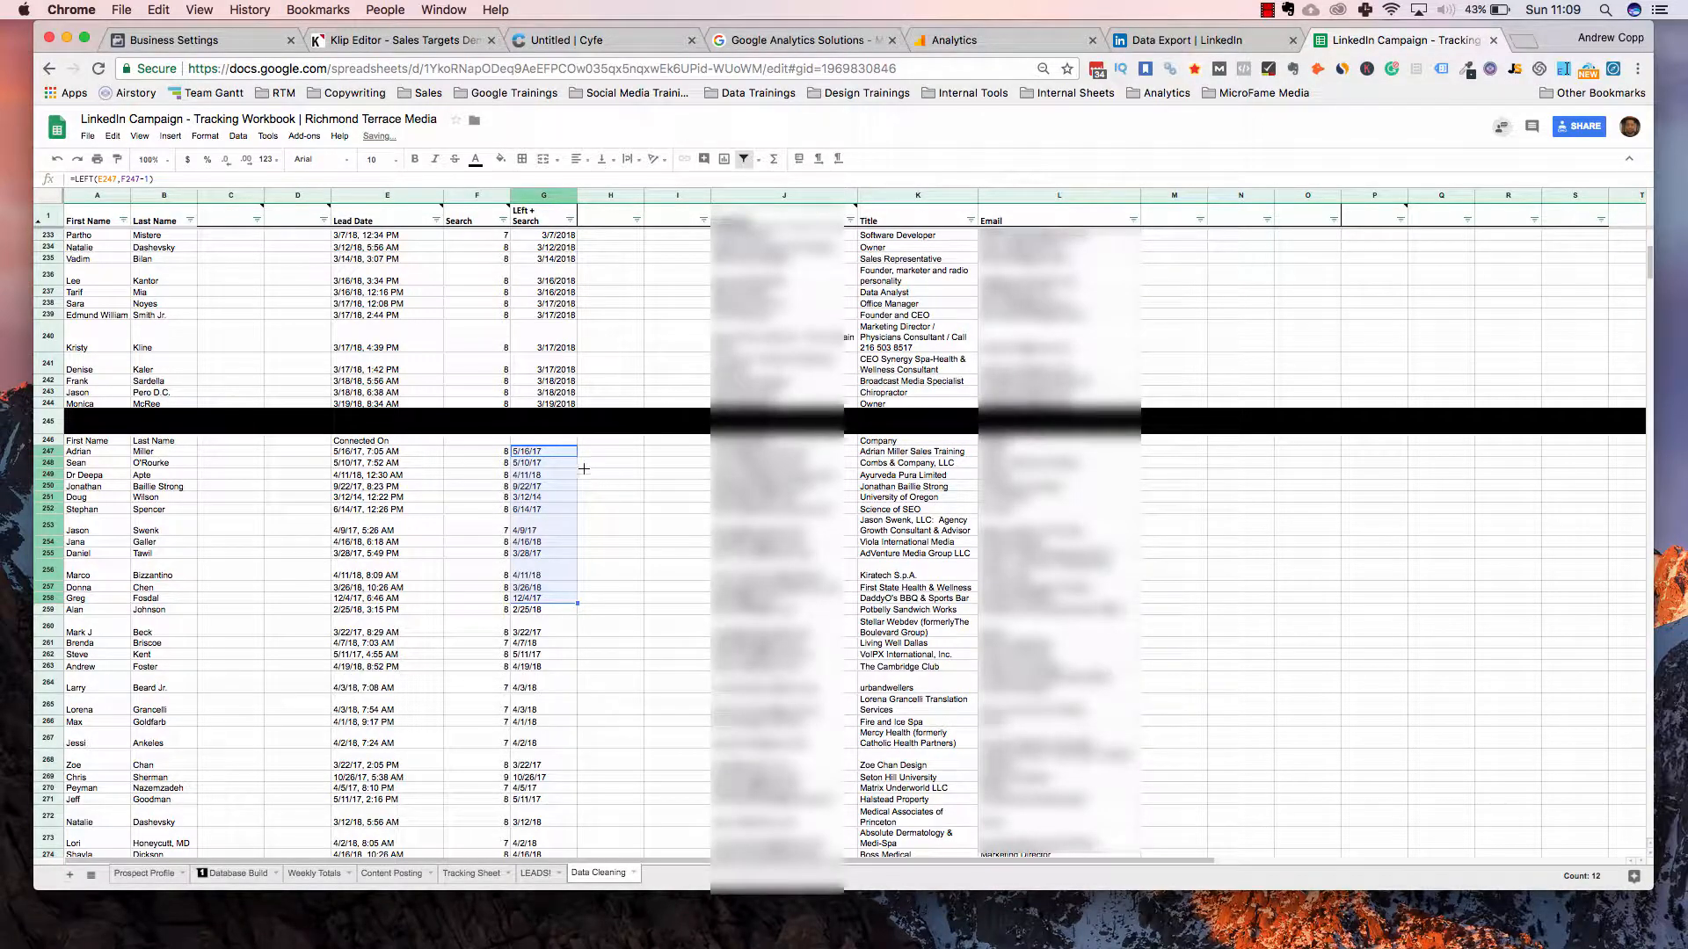
left_click(549, 451)
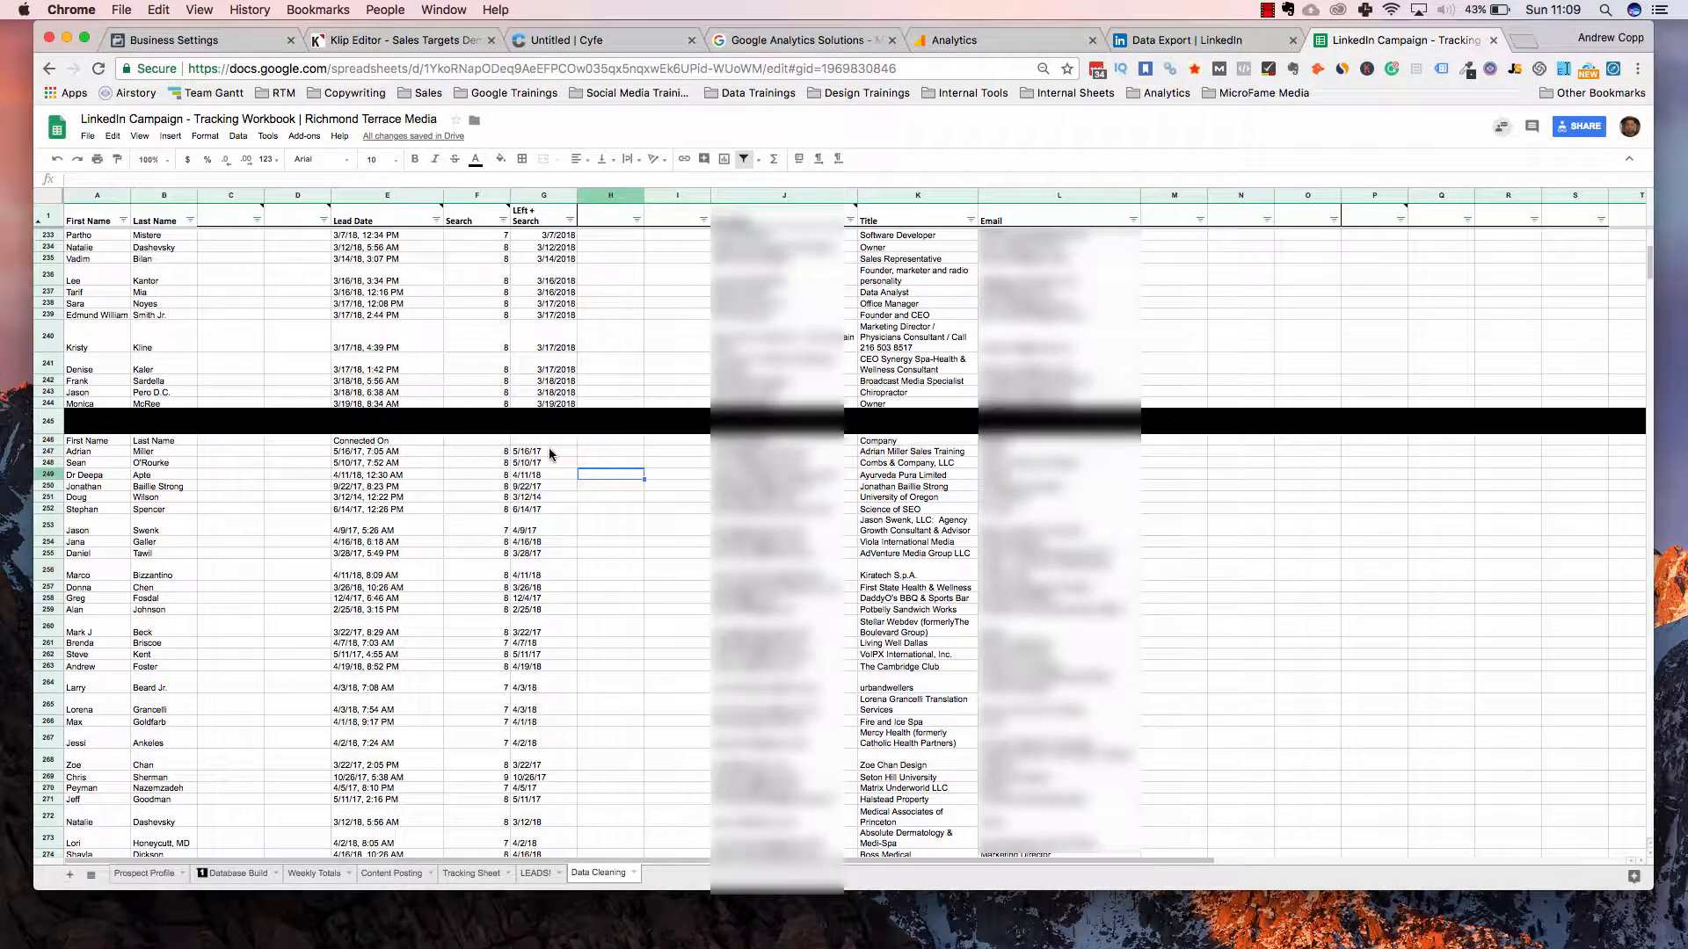
key("super+shift+Down")
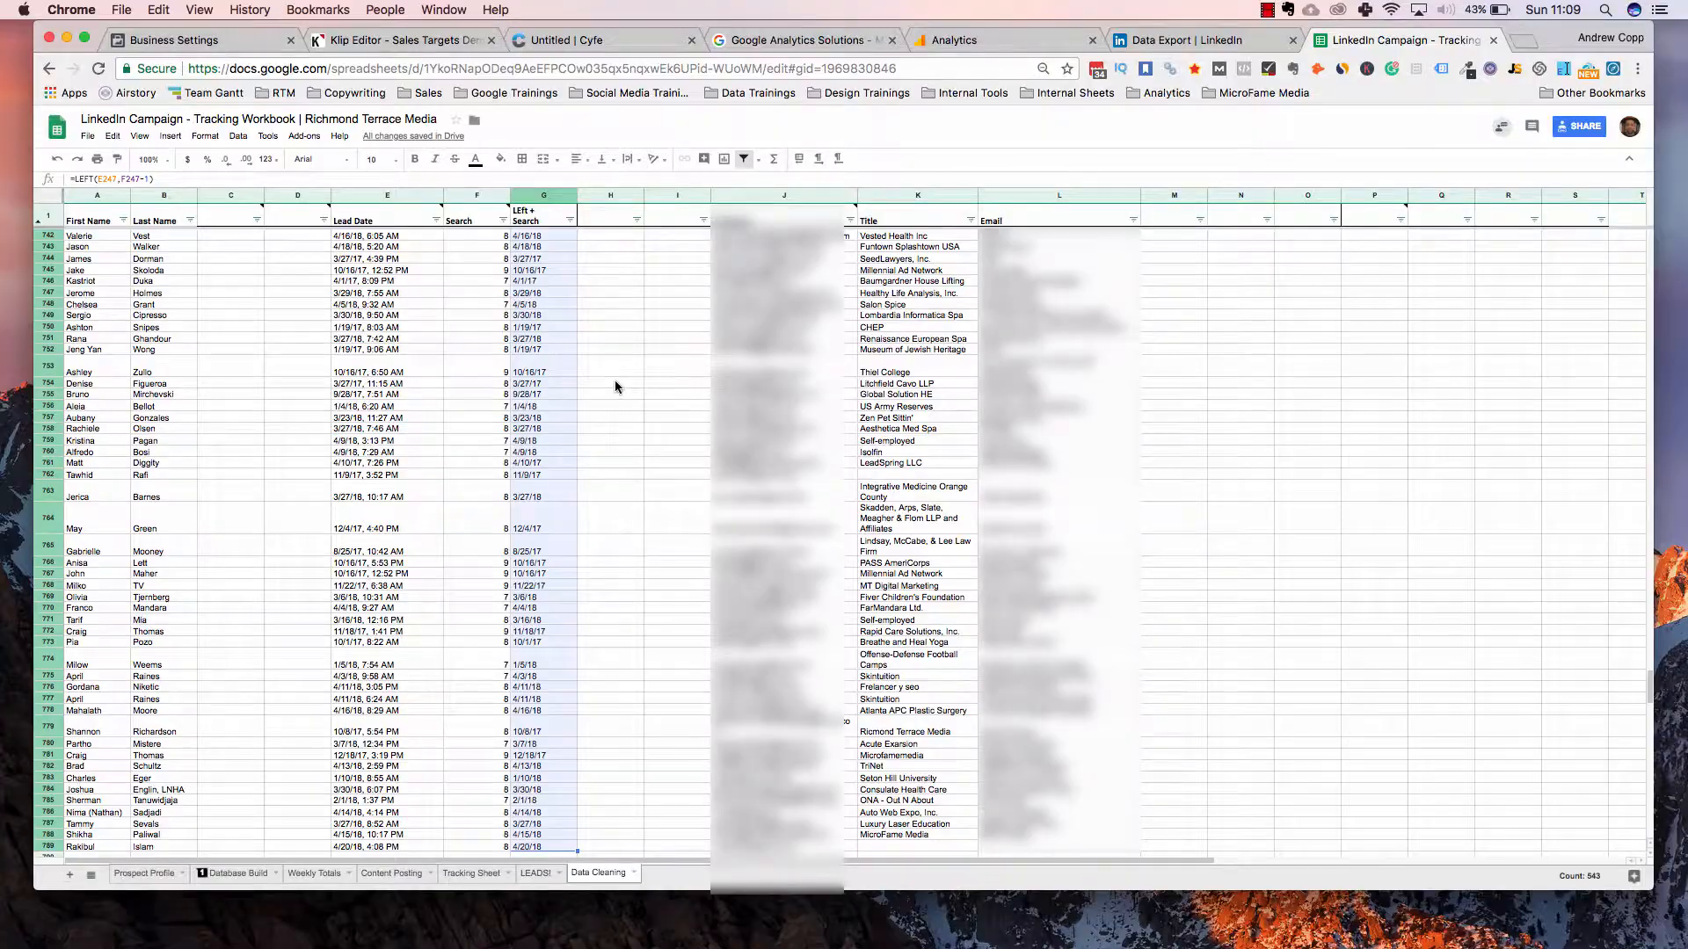
key("super+c")
scroll(615, 382, "up", 8)
scroll(614, 380, "up", 20)
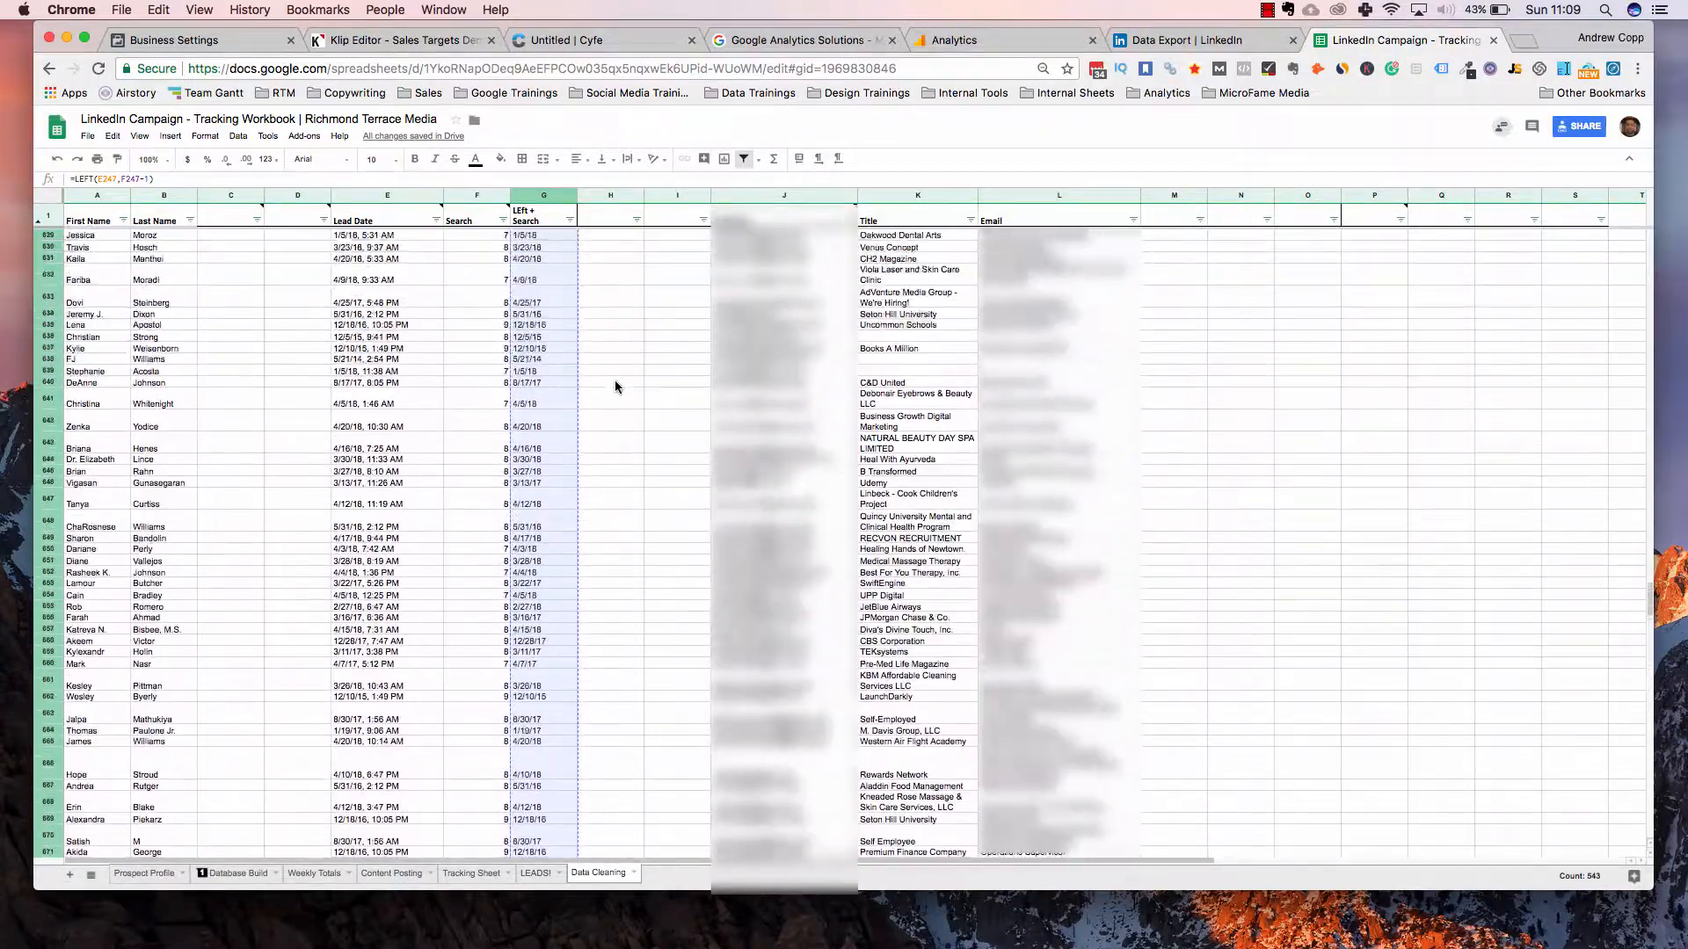
scroll(614, 385, "up", 20)
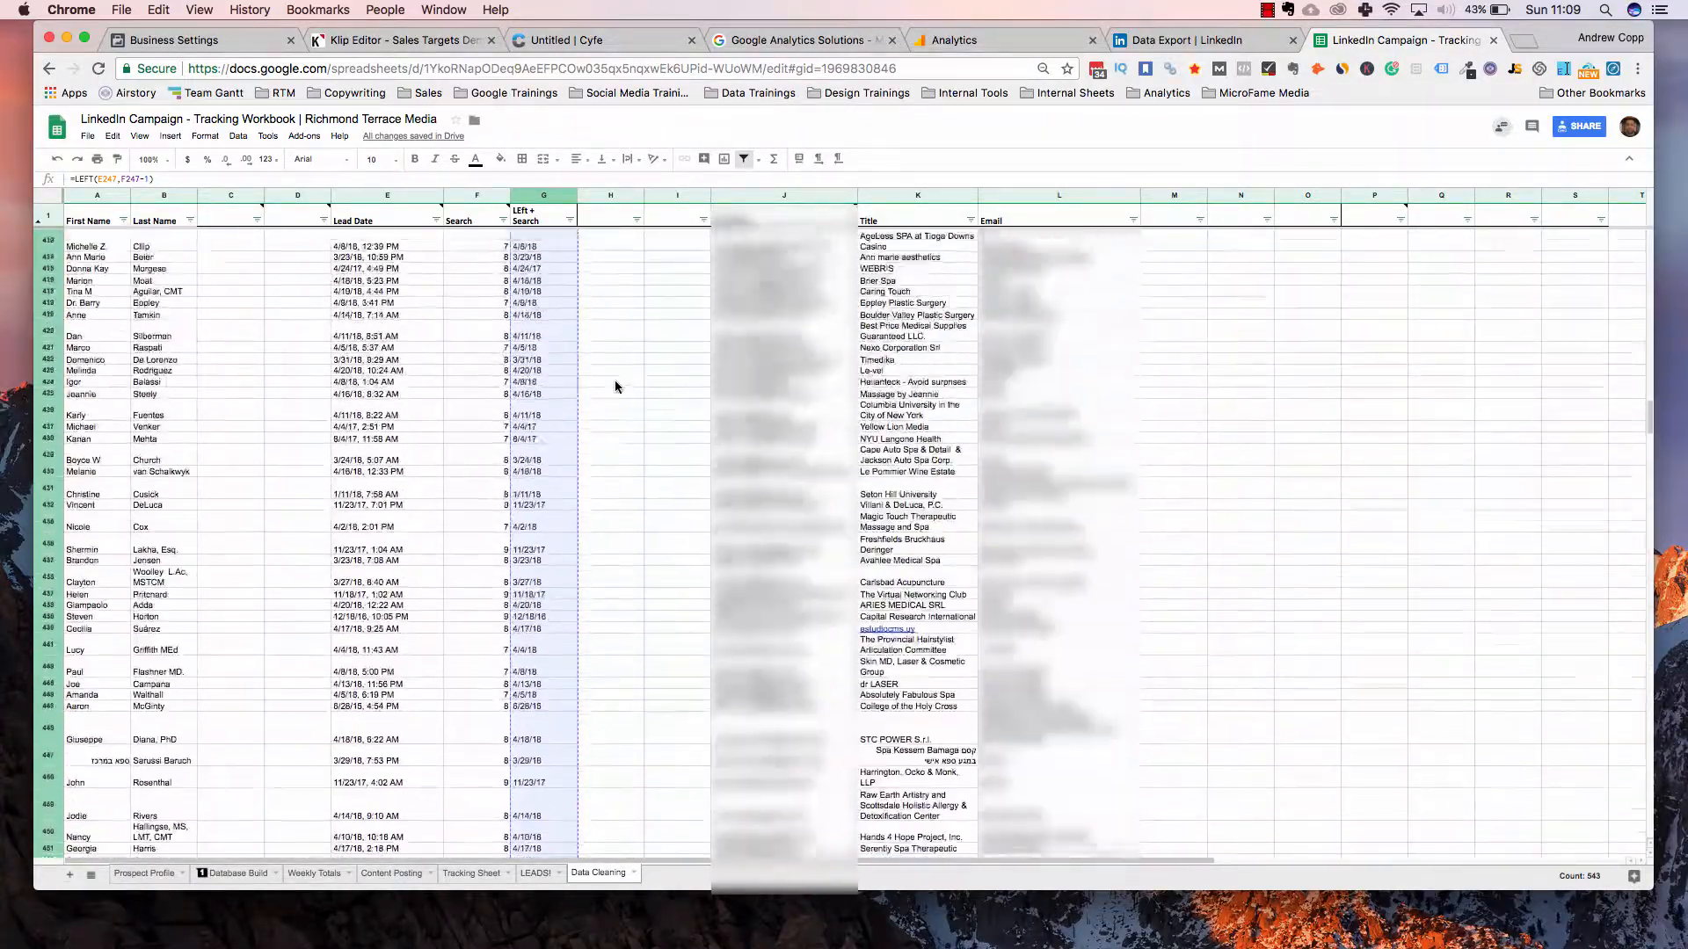
scroll(603, 593, "up", 12)
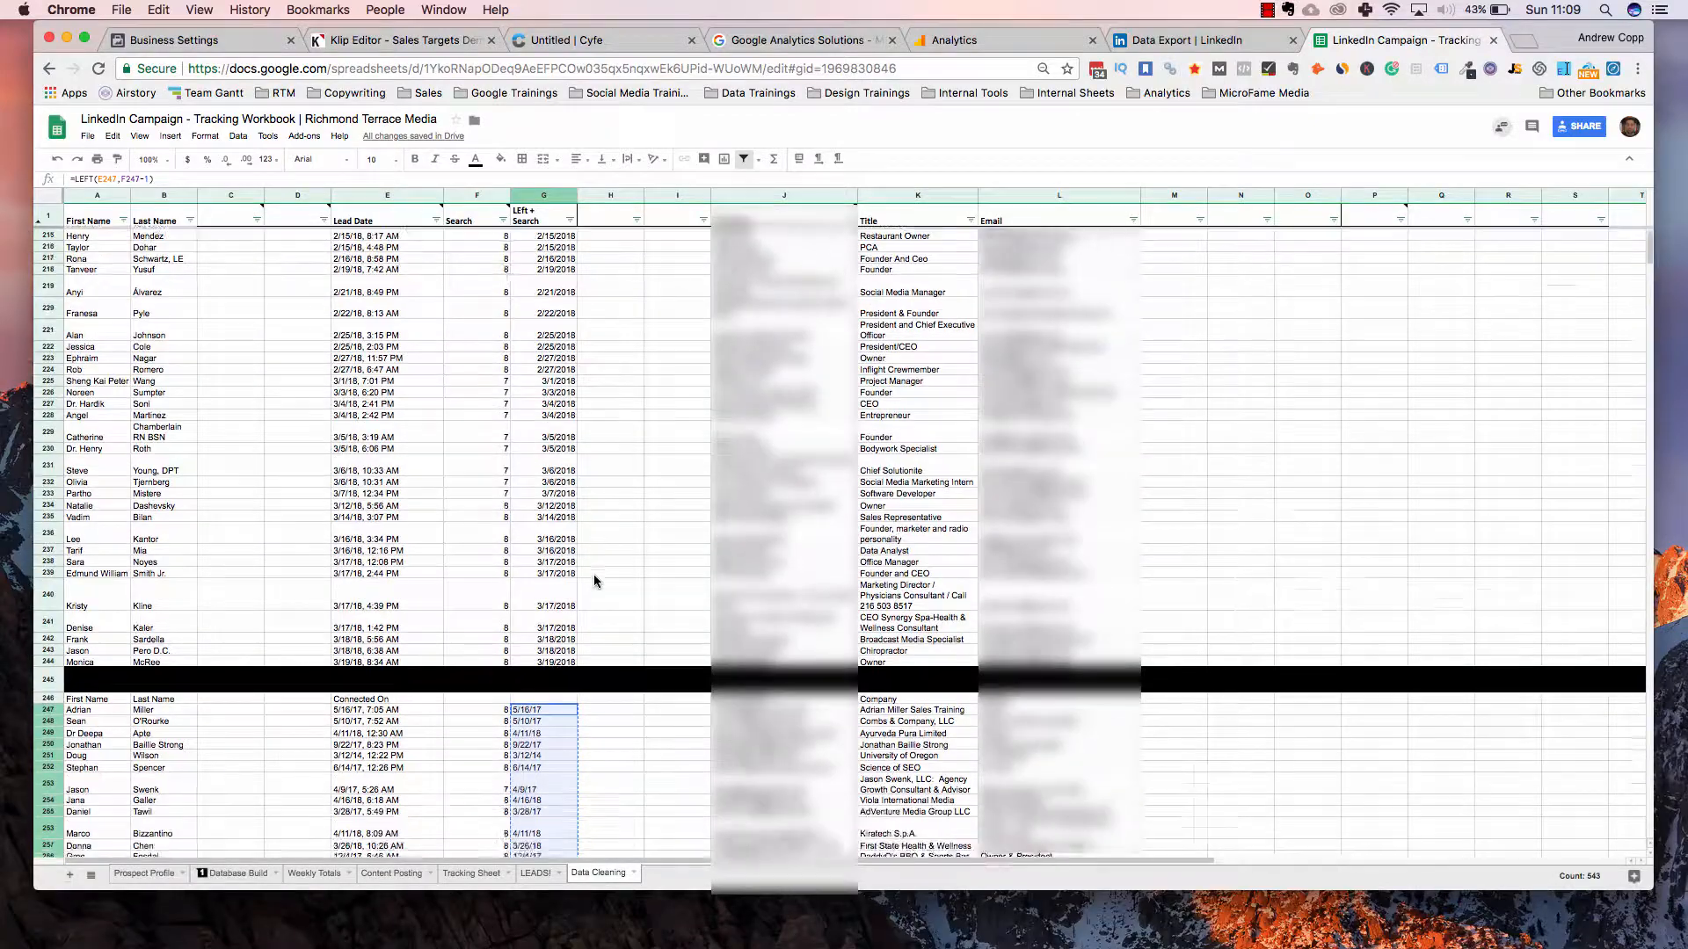
left_click(594, 576)
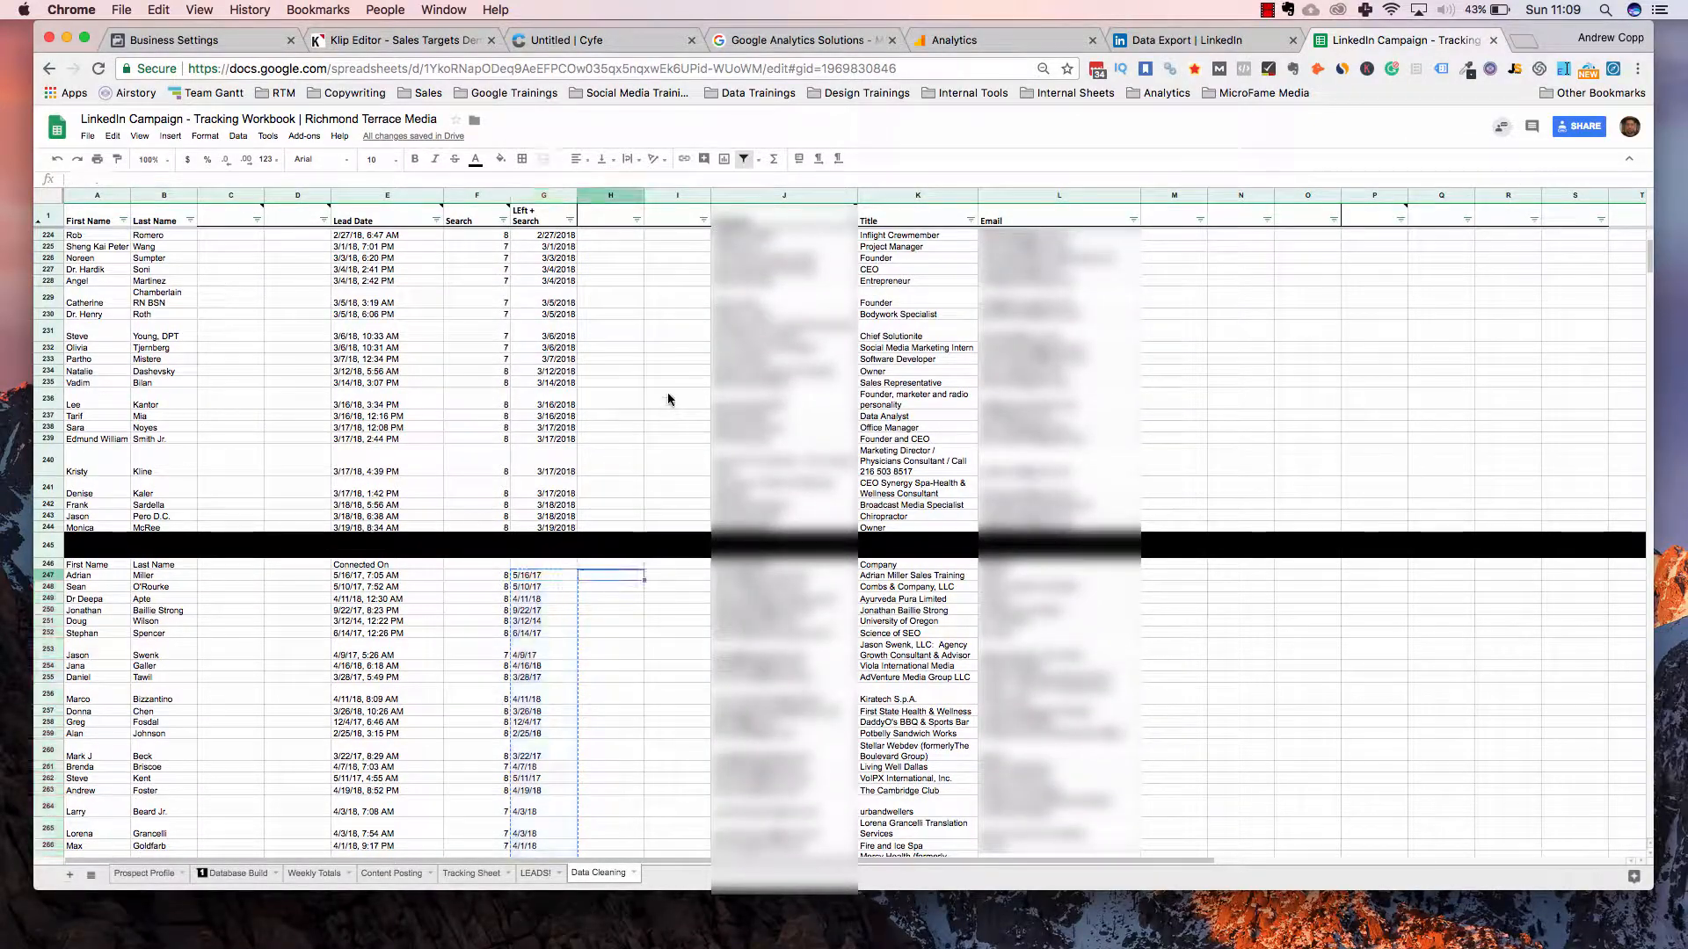
Paste the copied dates into column H from H247 as values only and check them against G247
right_click(594, 576)
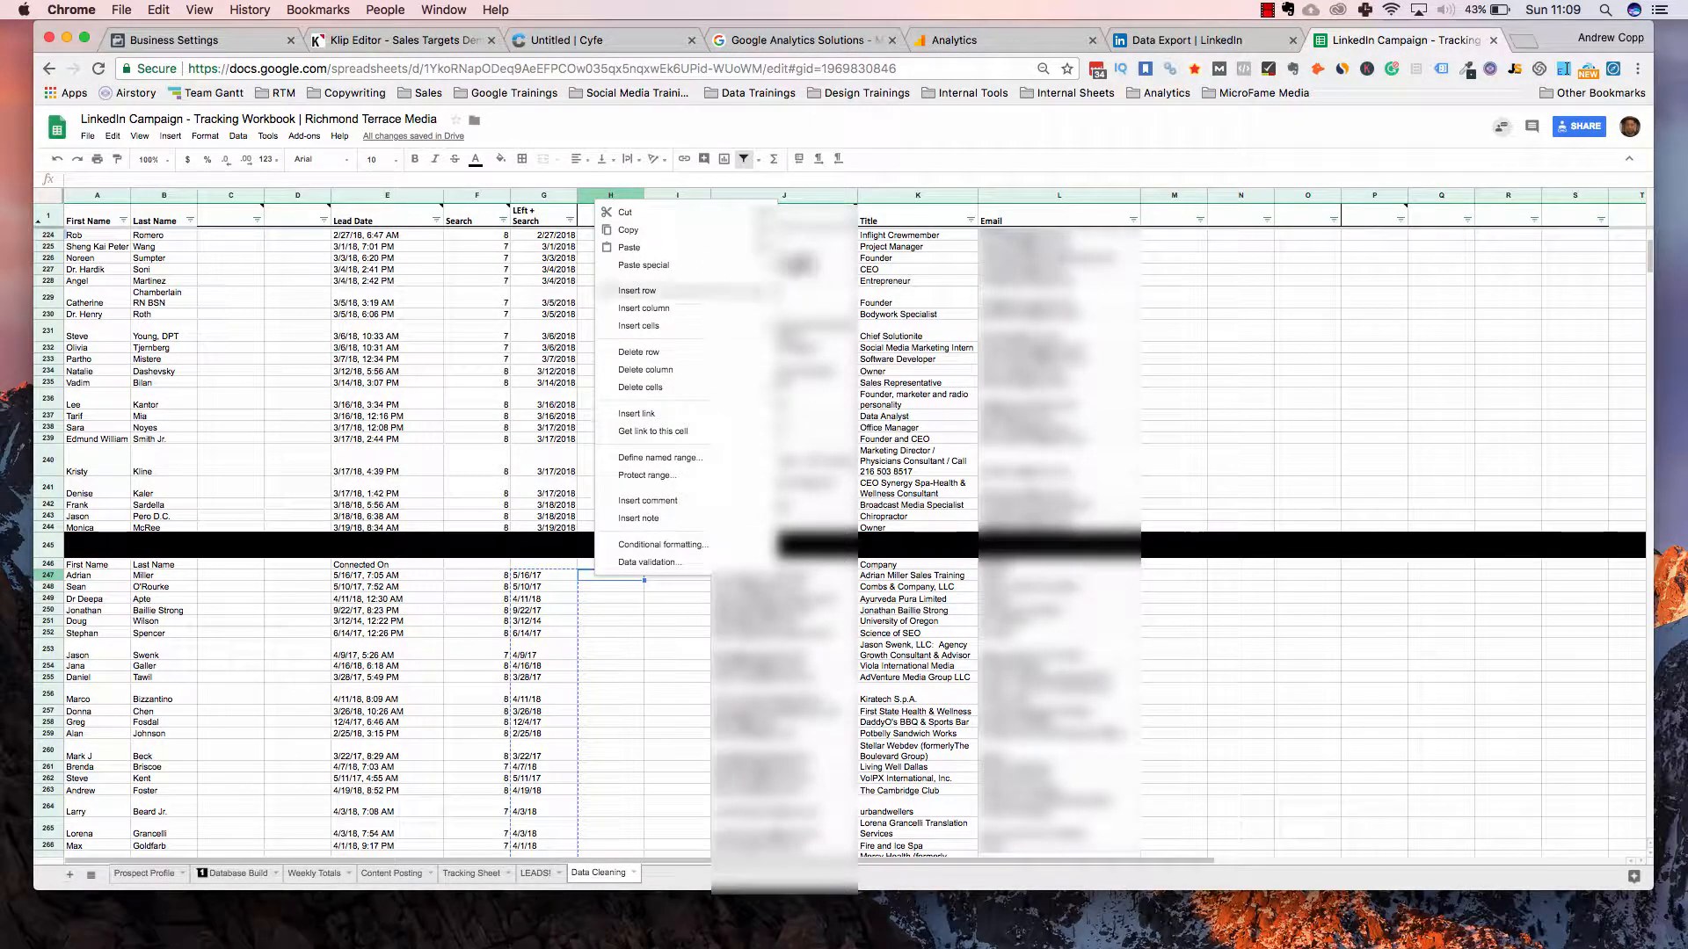
mouse_move(659, 266)
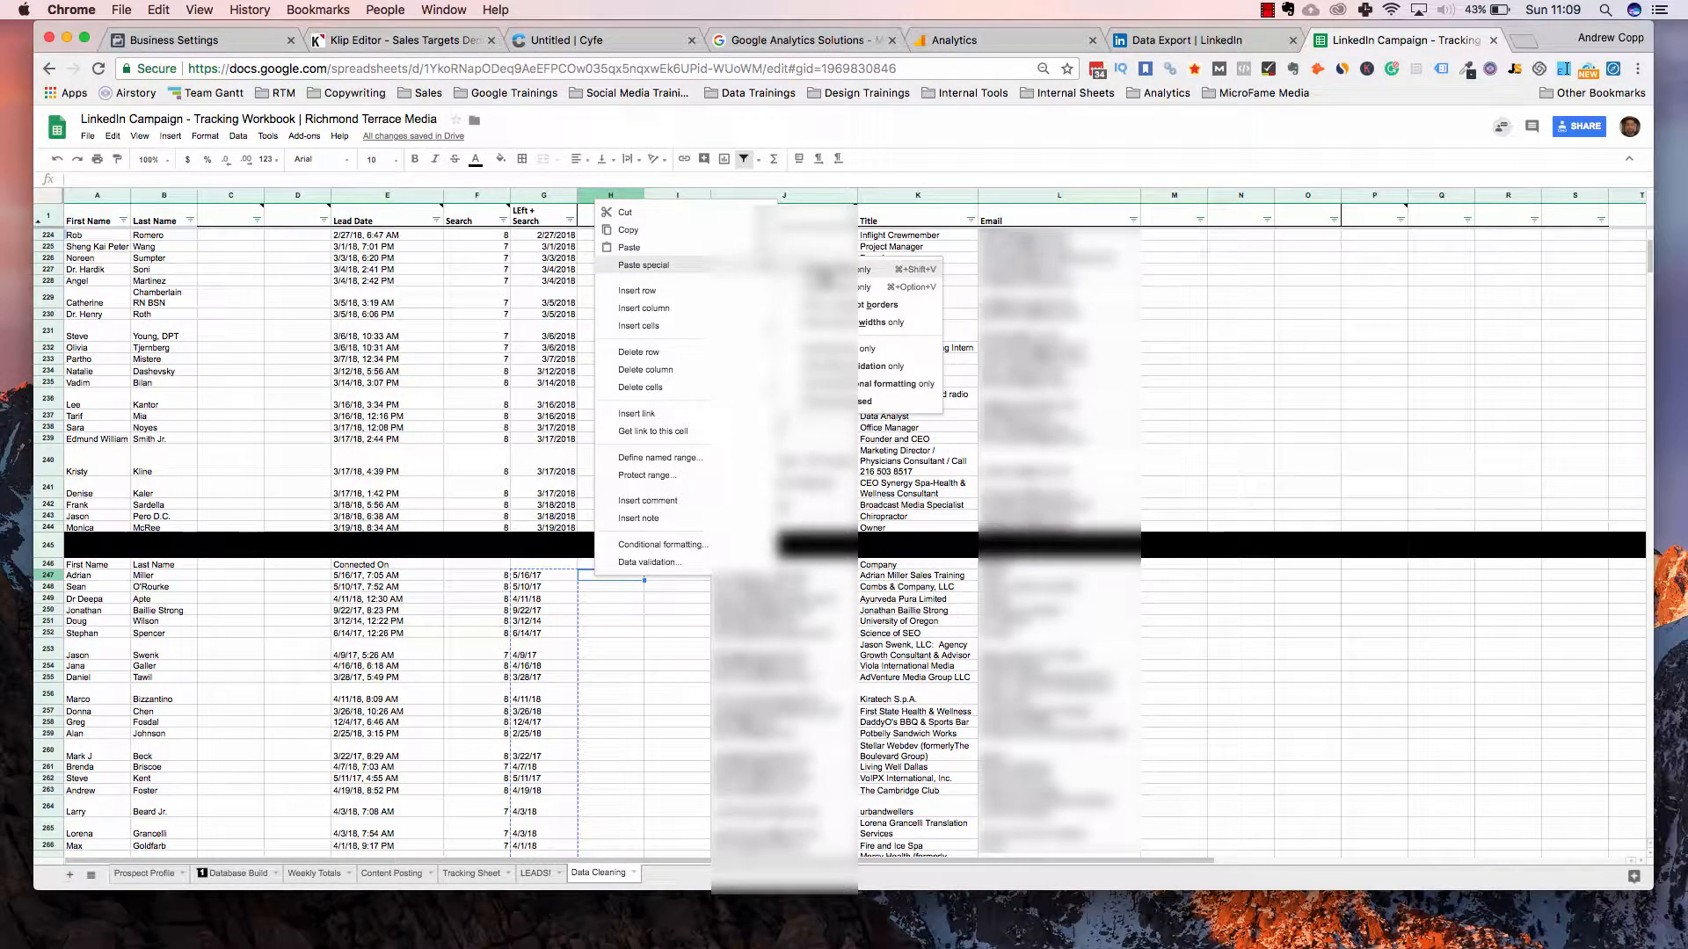
key("super+shift+v")
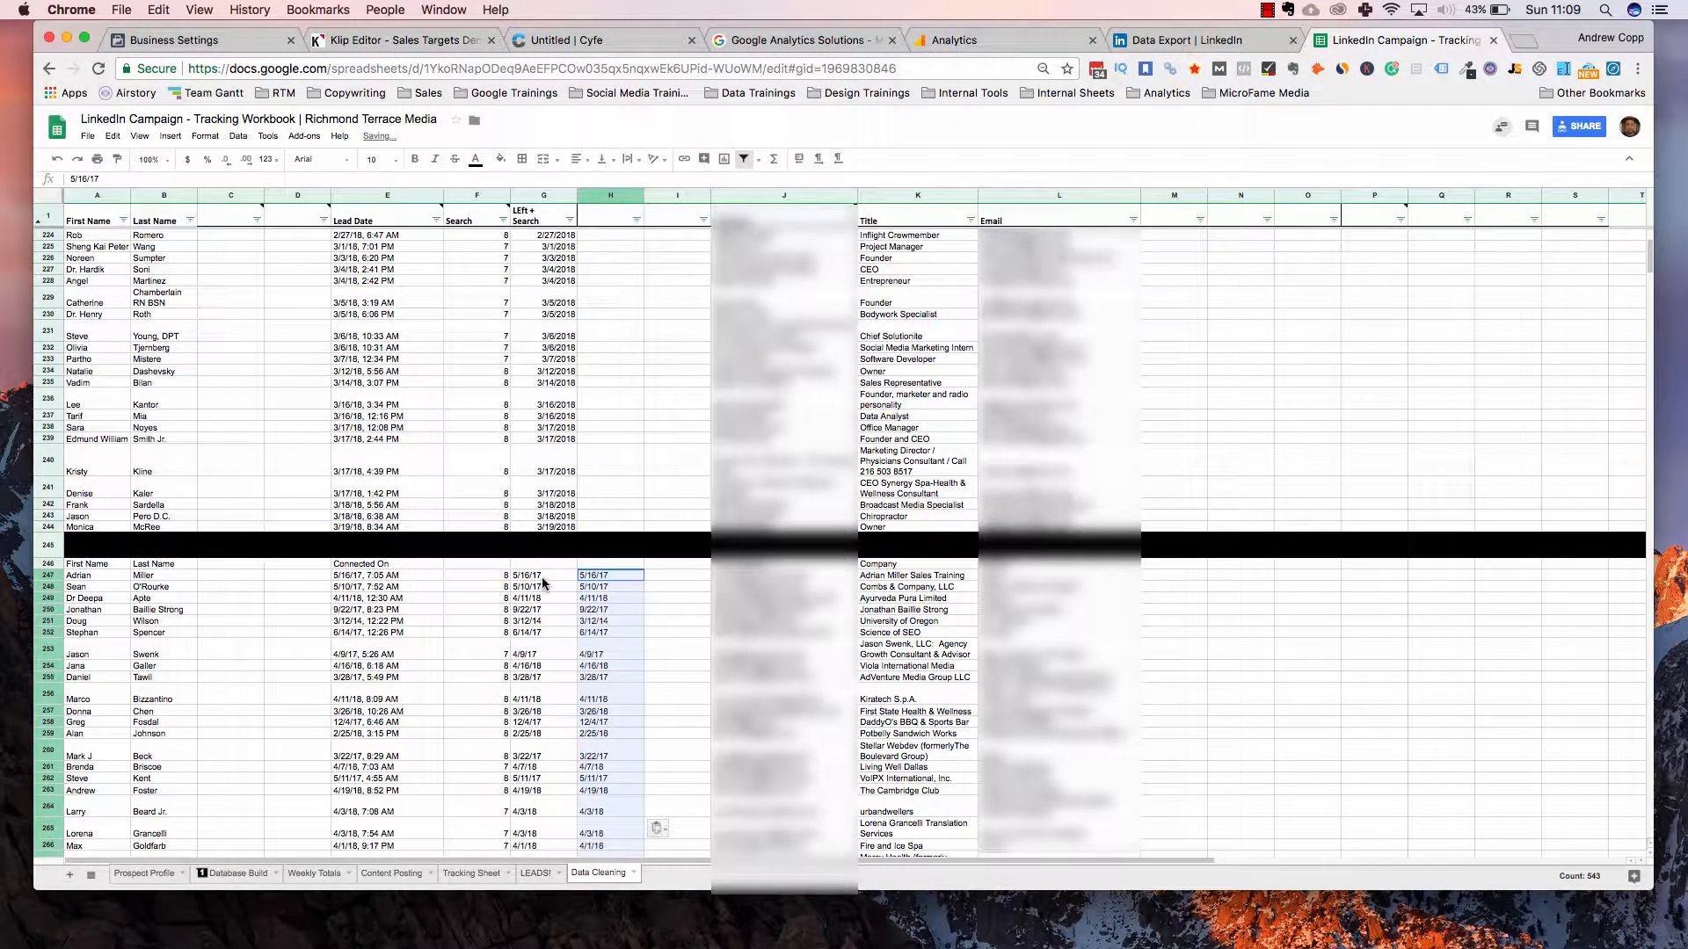
key("Left")
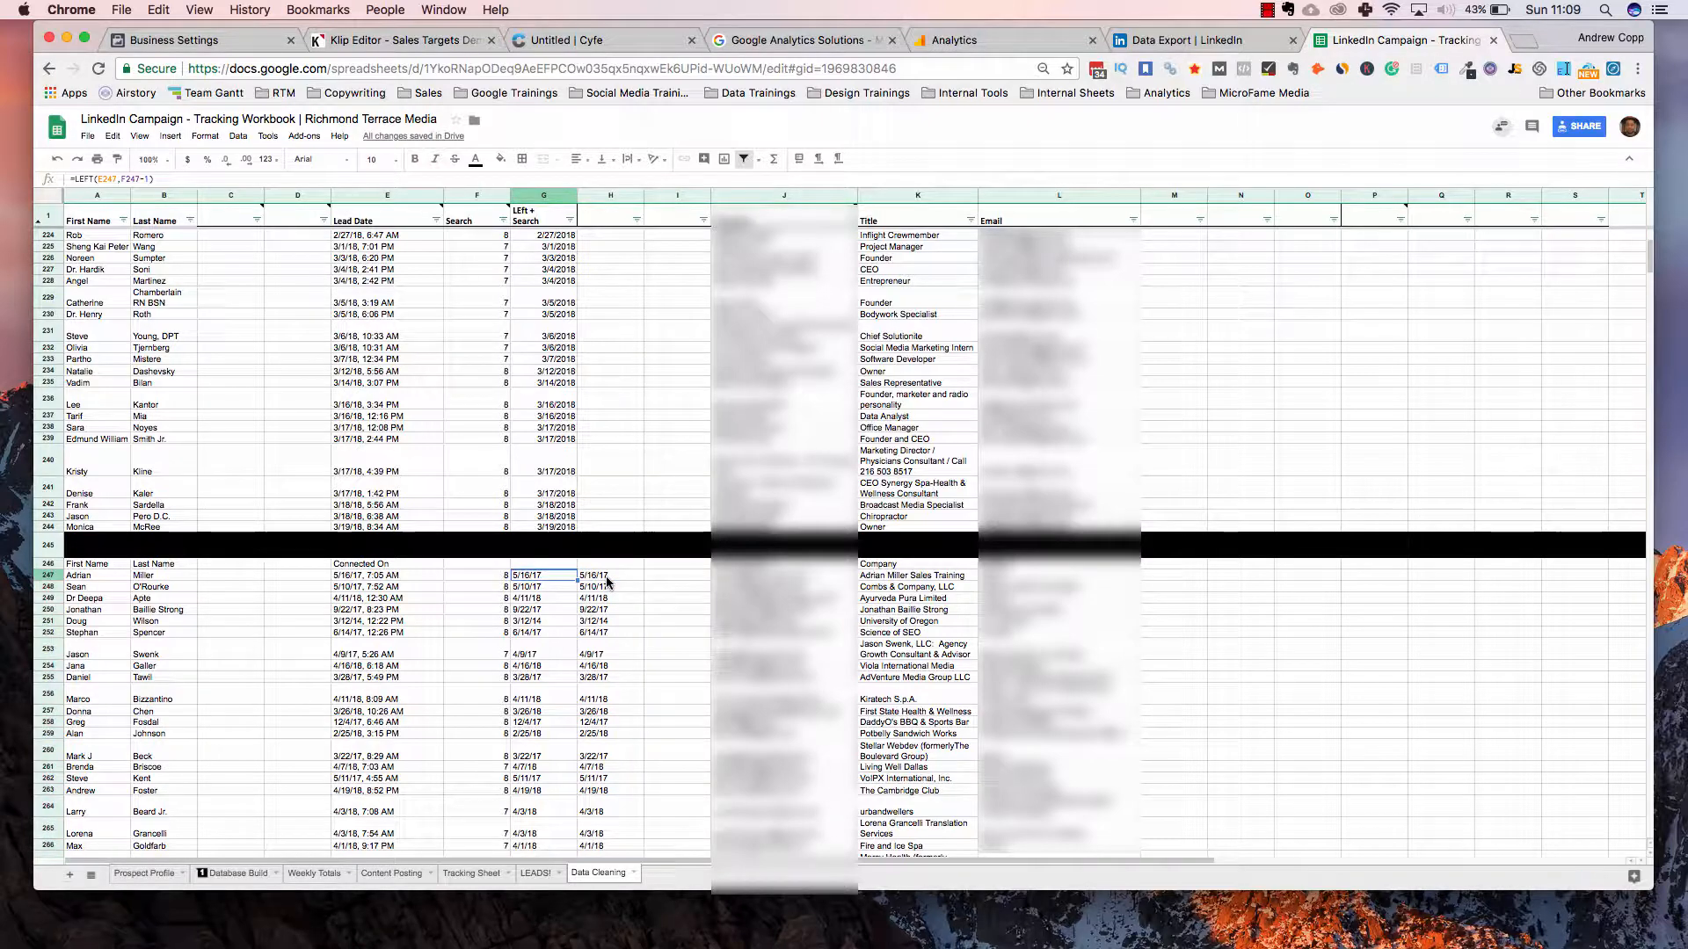
key("Right")
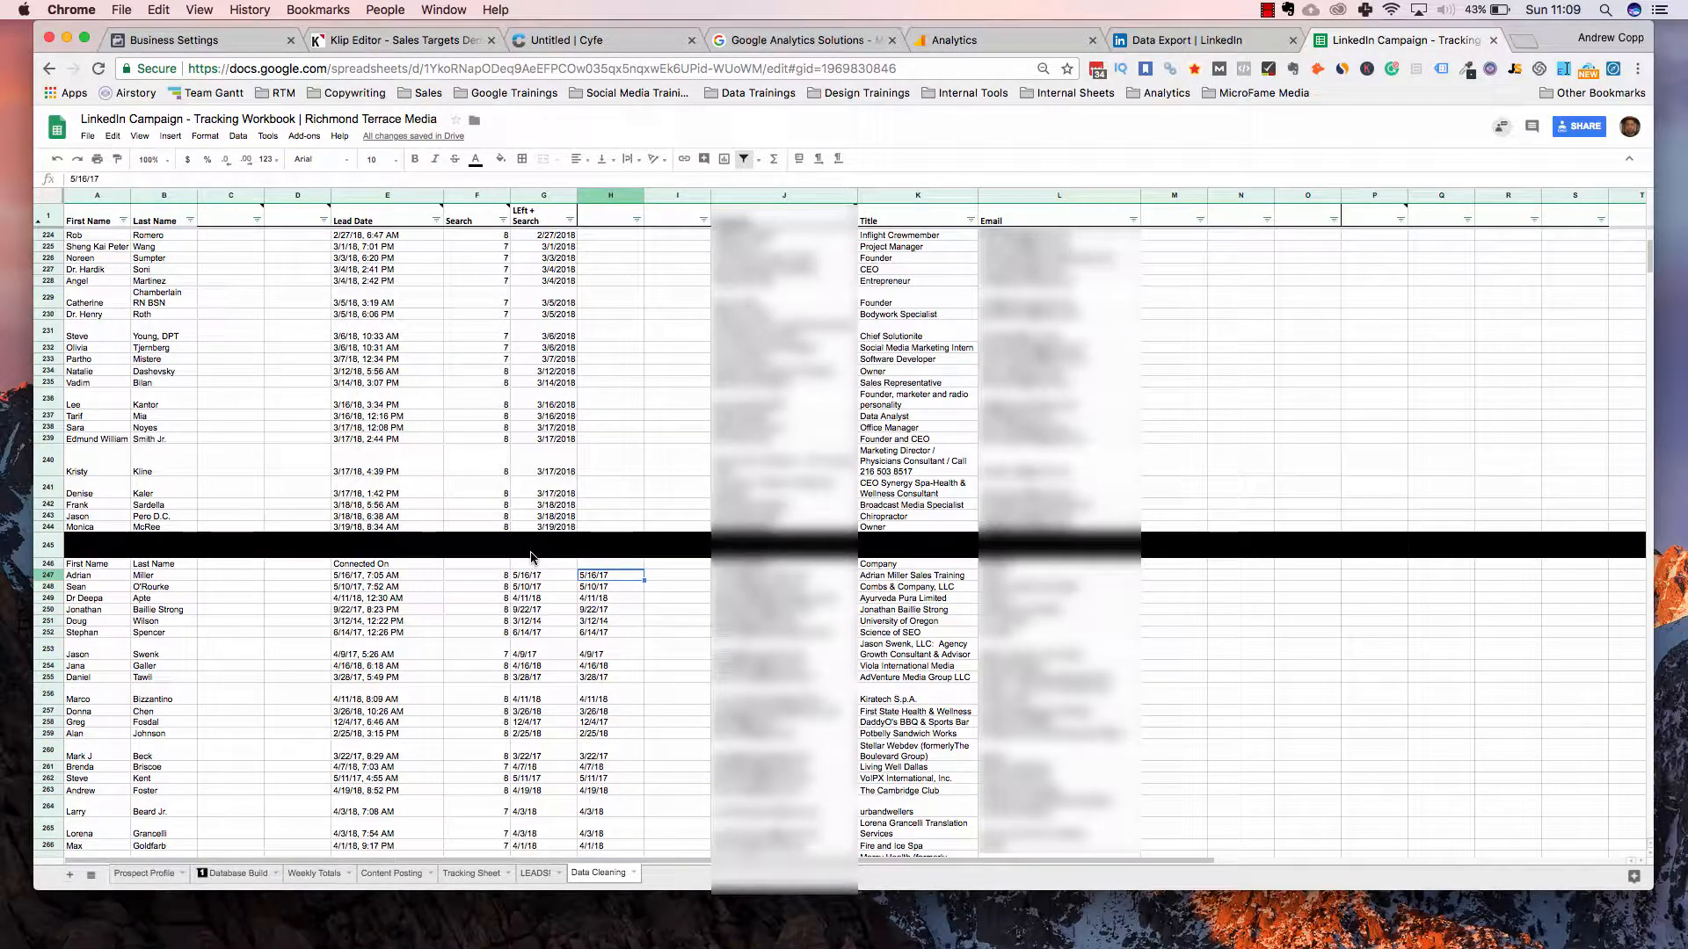
left_click(531, 559)
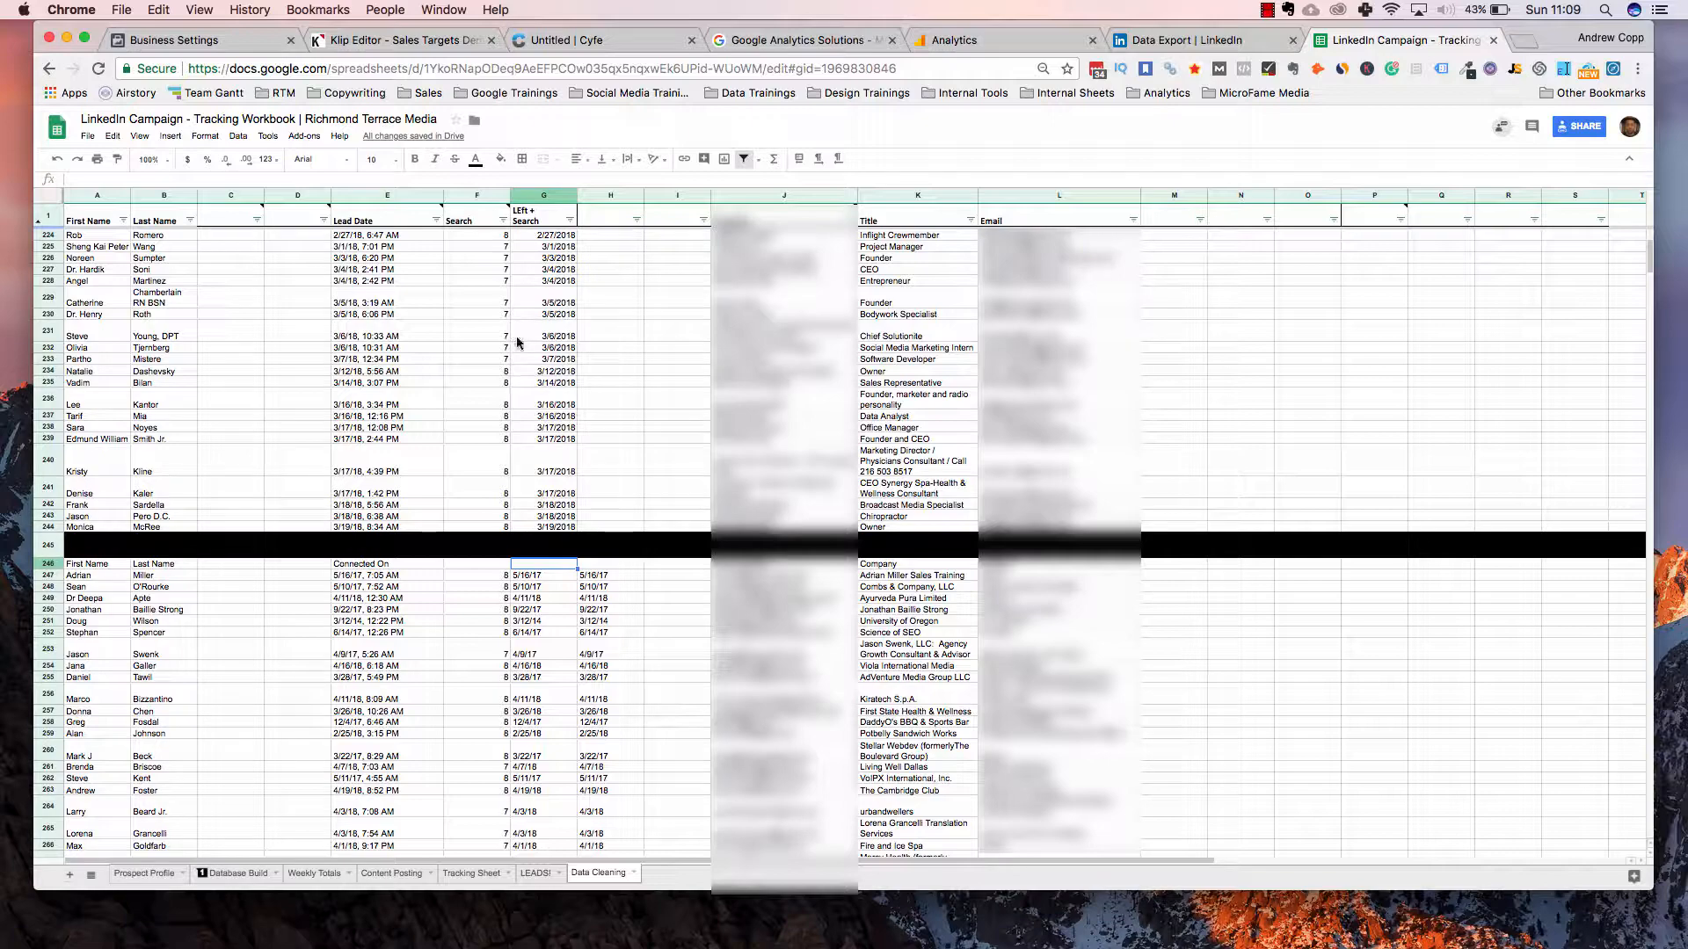
Select rows 212–245 of the old export and hide them
scroll(517, 338, "down", 3)
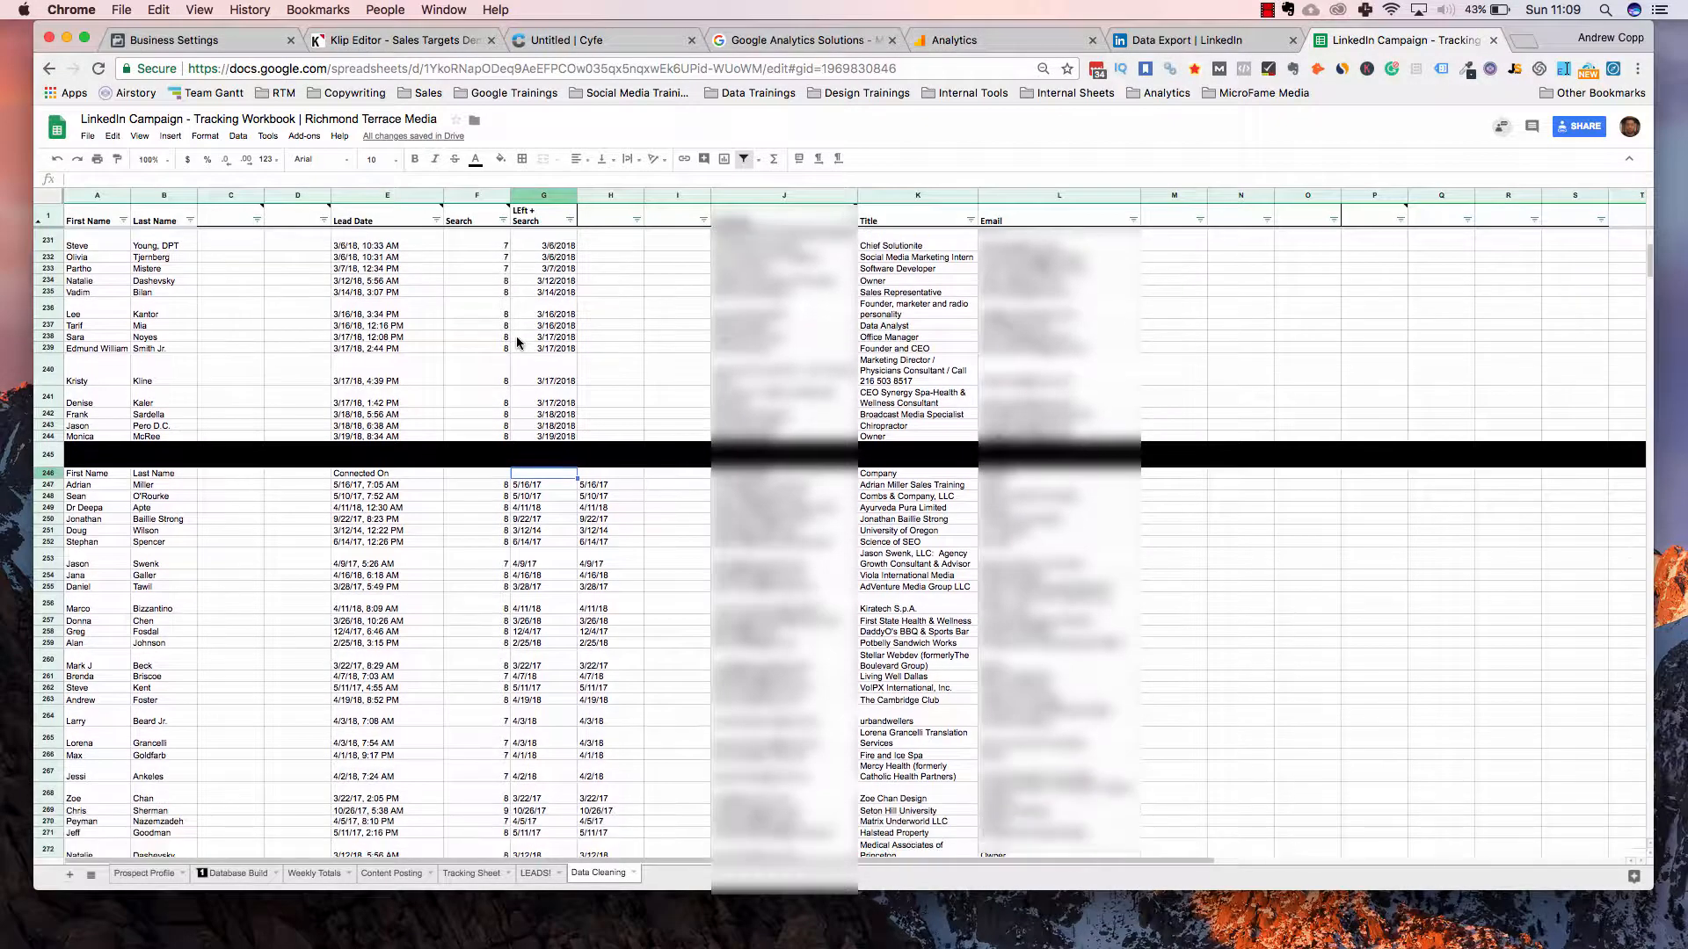
scroll(51, 259, "up", 6)
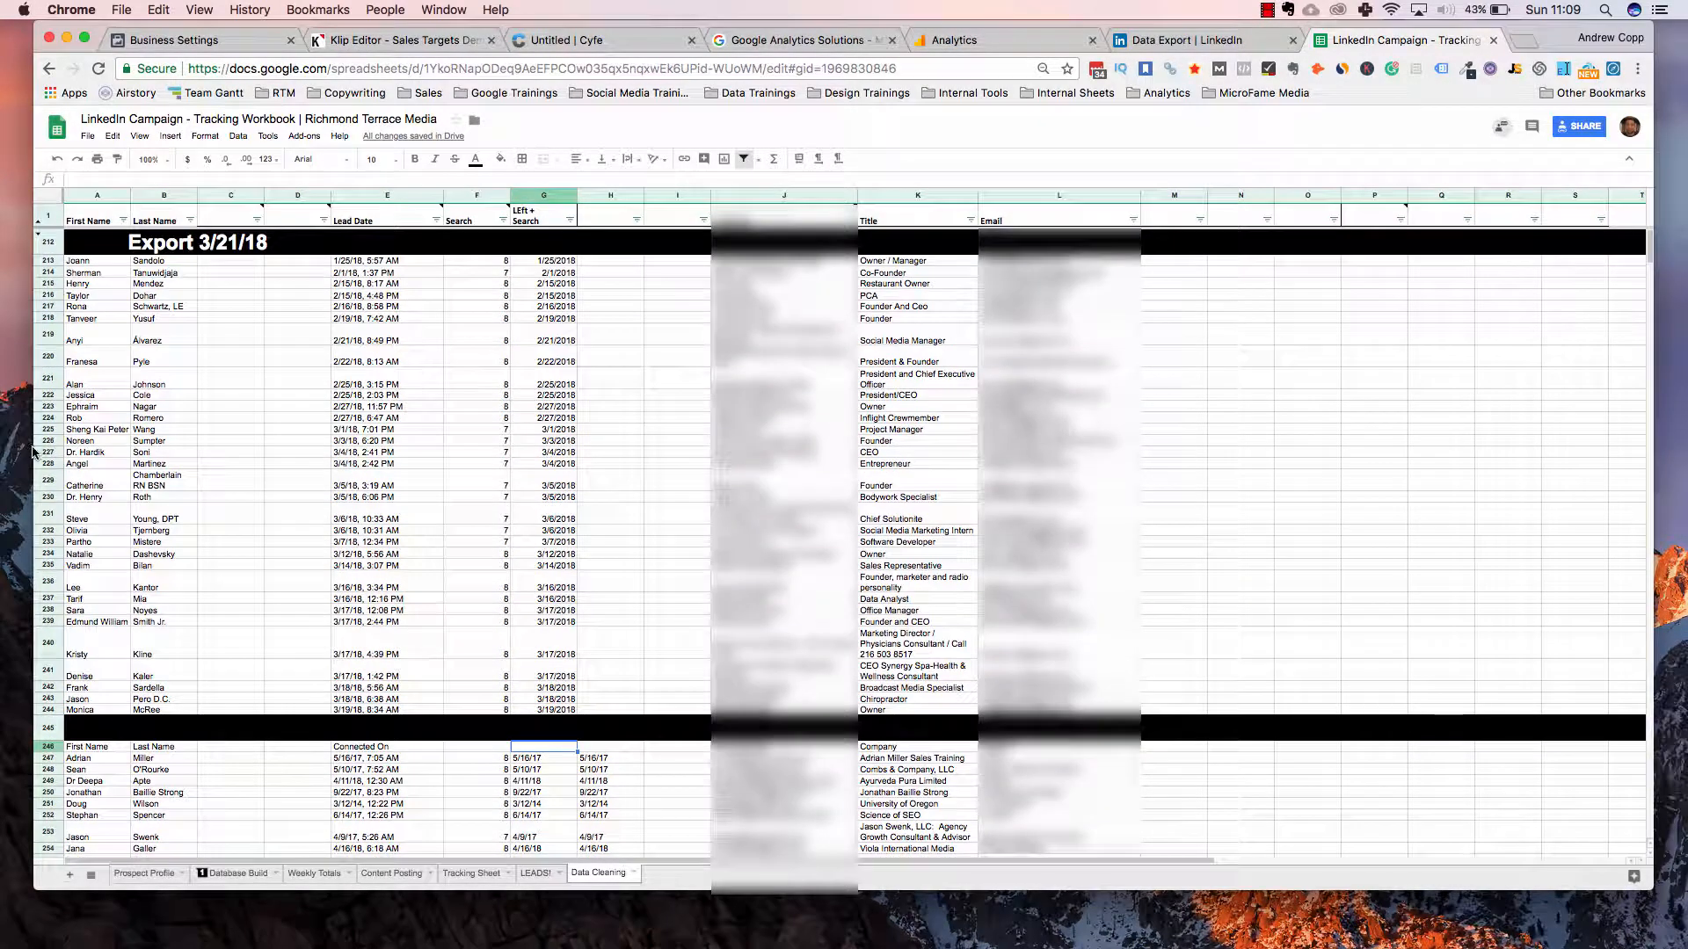
left_click_drag(47, 242, 49, 731)
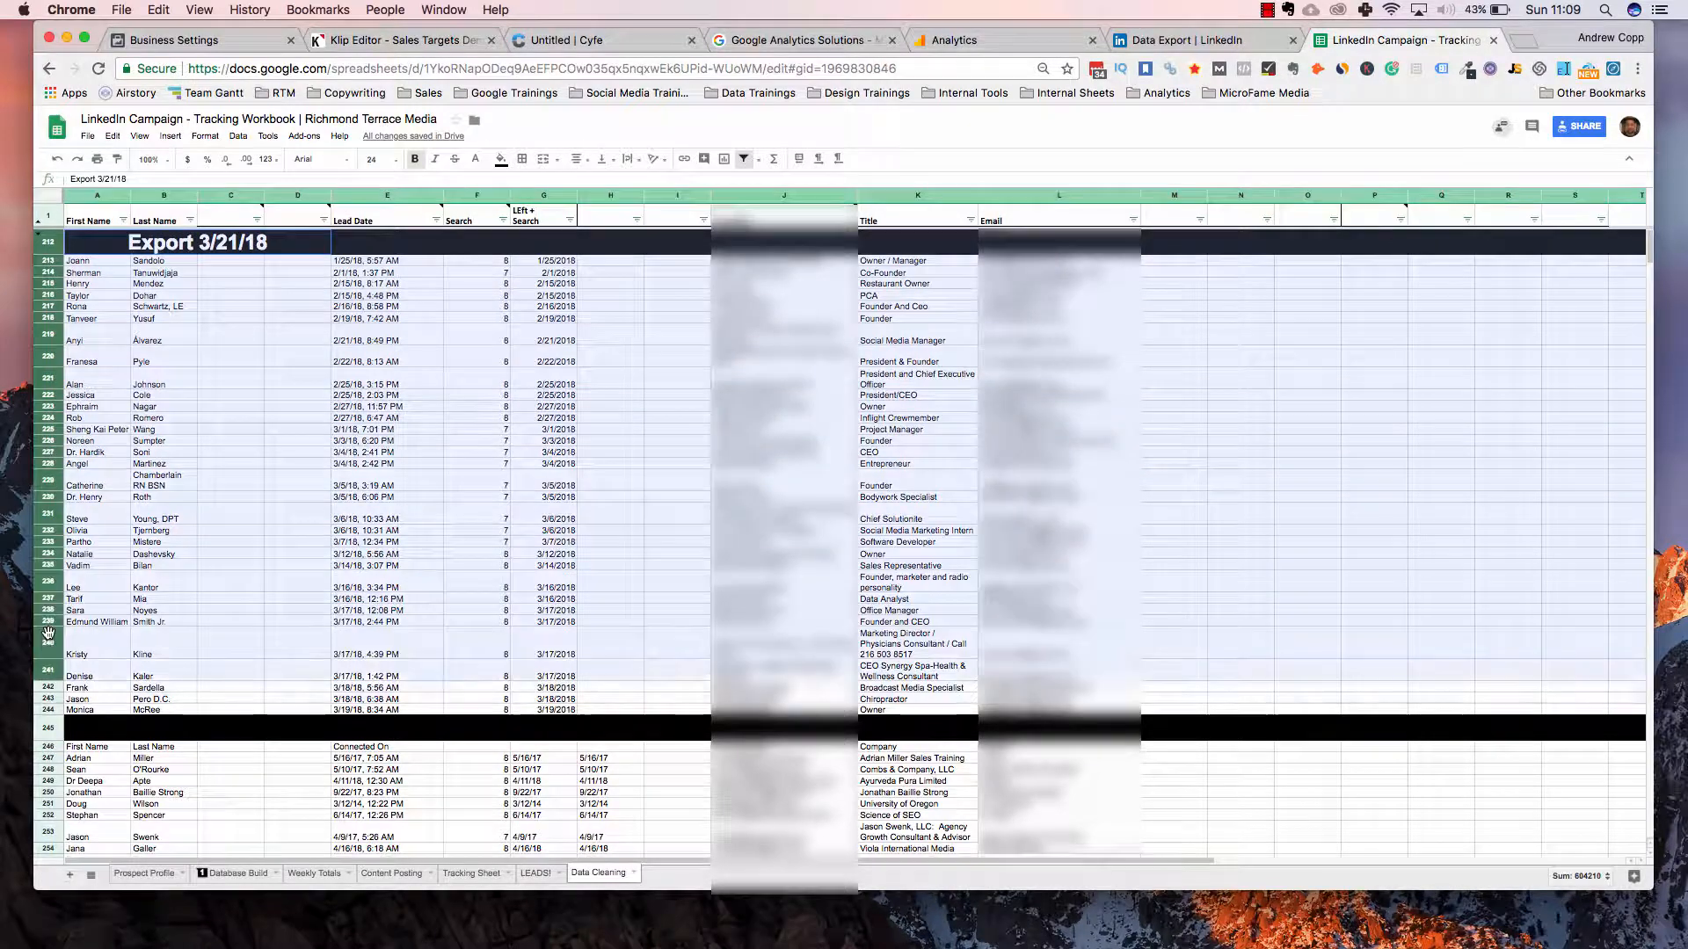
right_click(150, 445)
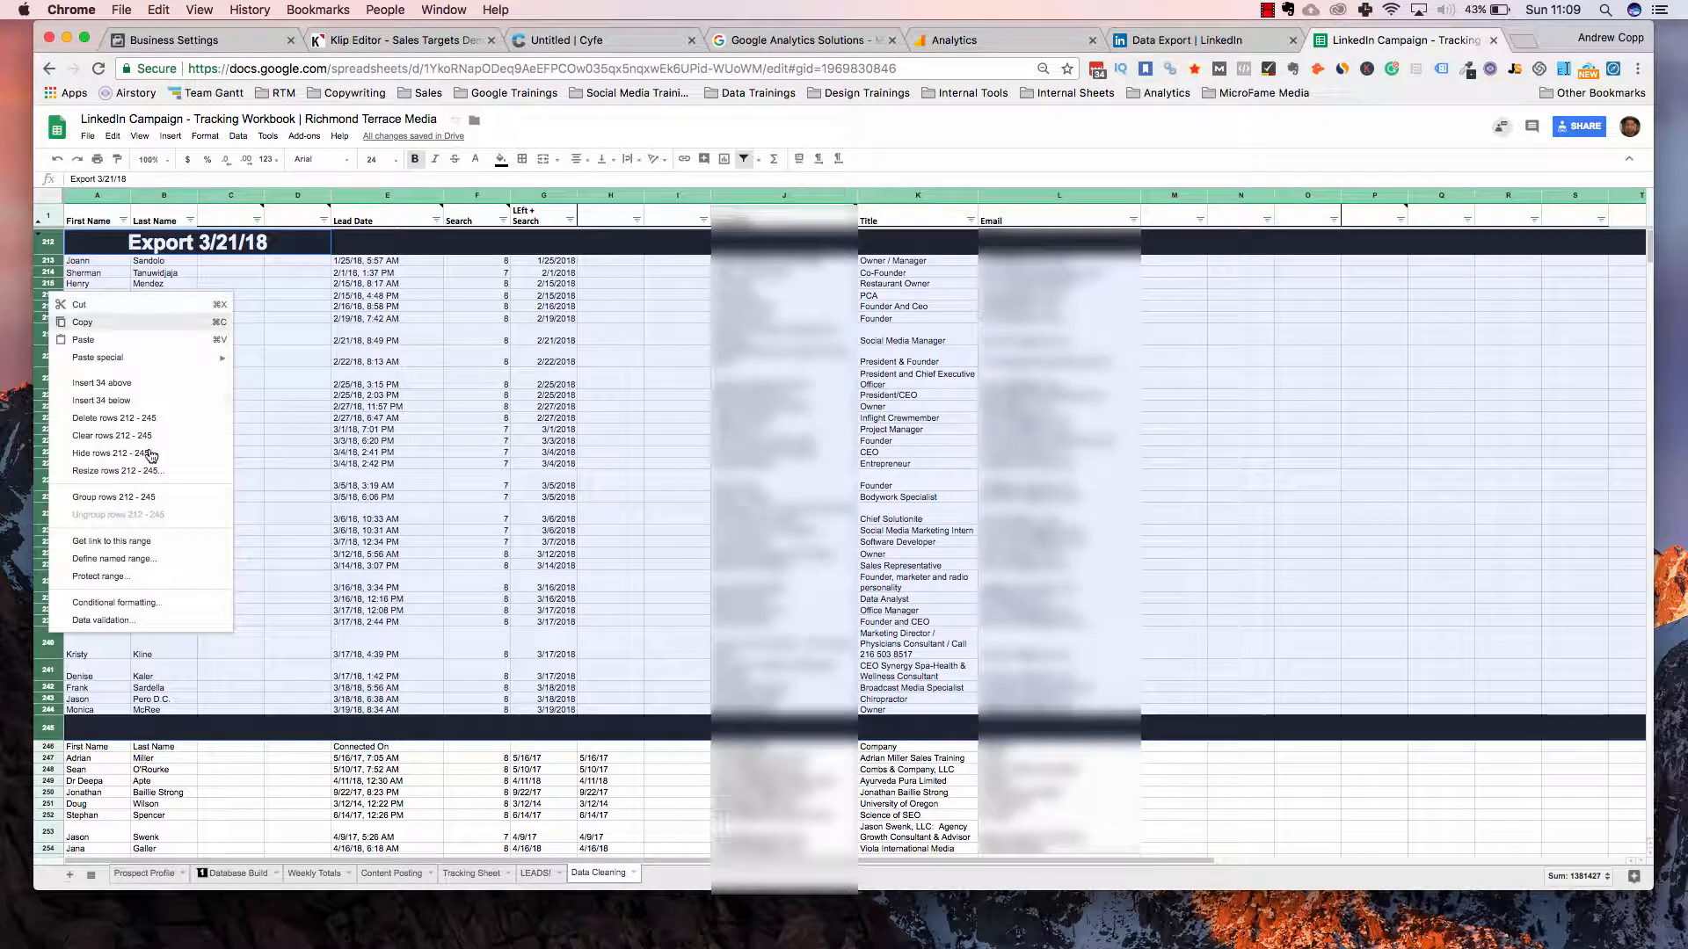
left_click(151, 454)
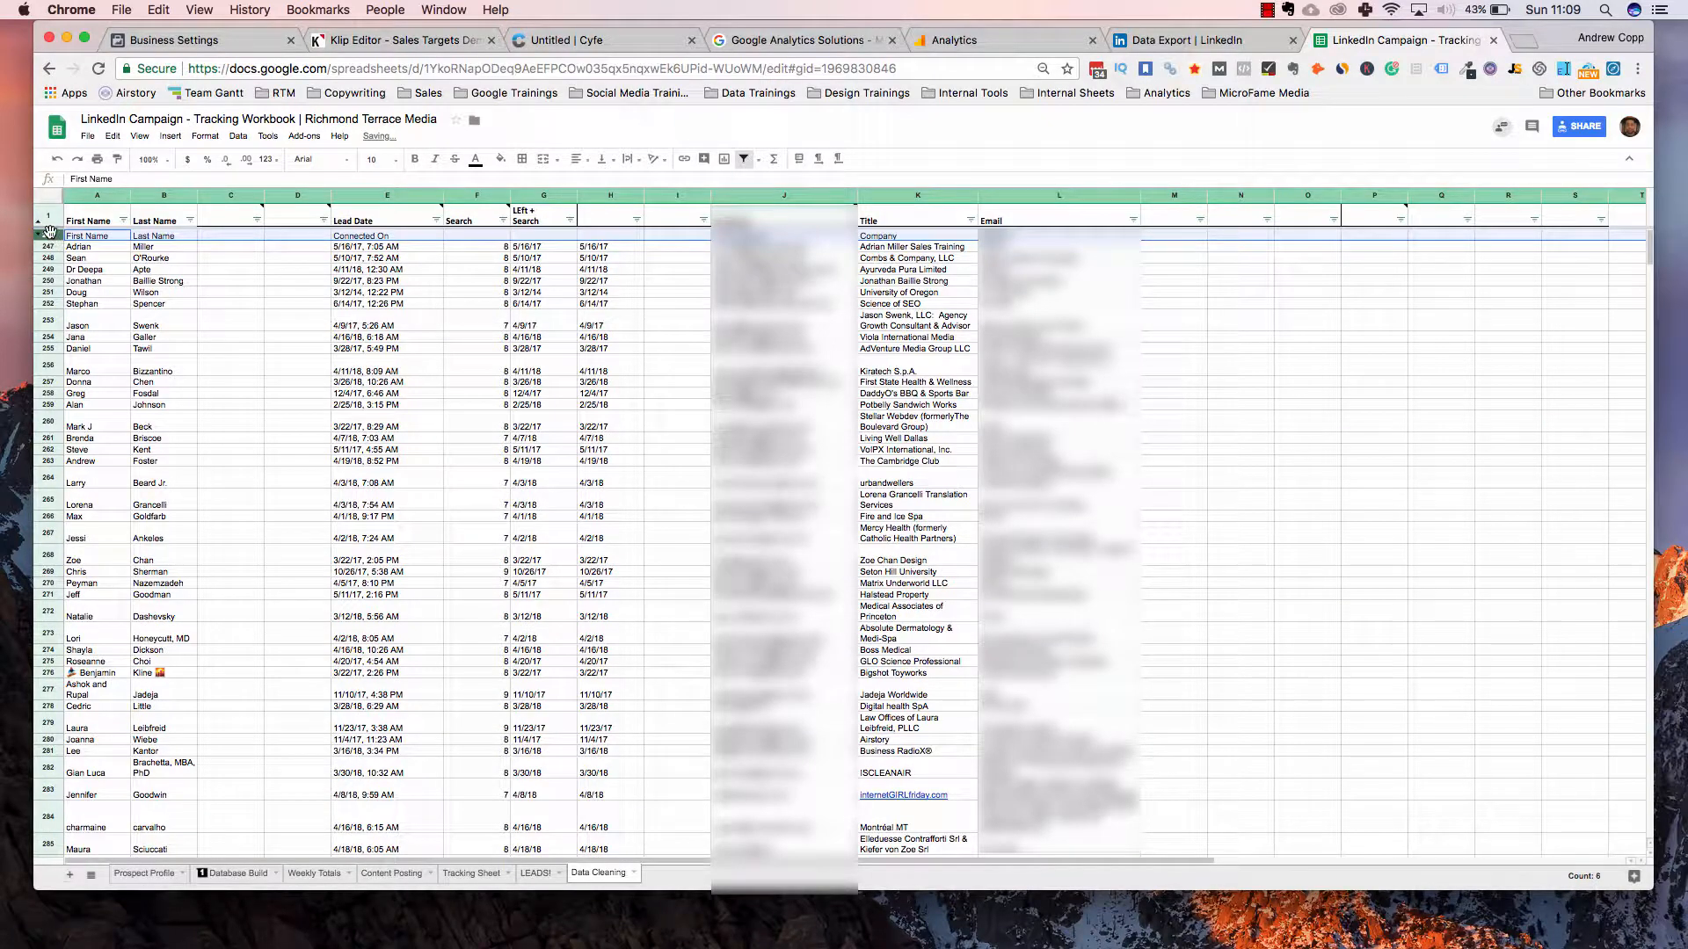
Unhide rows 212–245, check where the old block ends, then reselect and hide them again
left_click(48, 231)
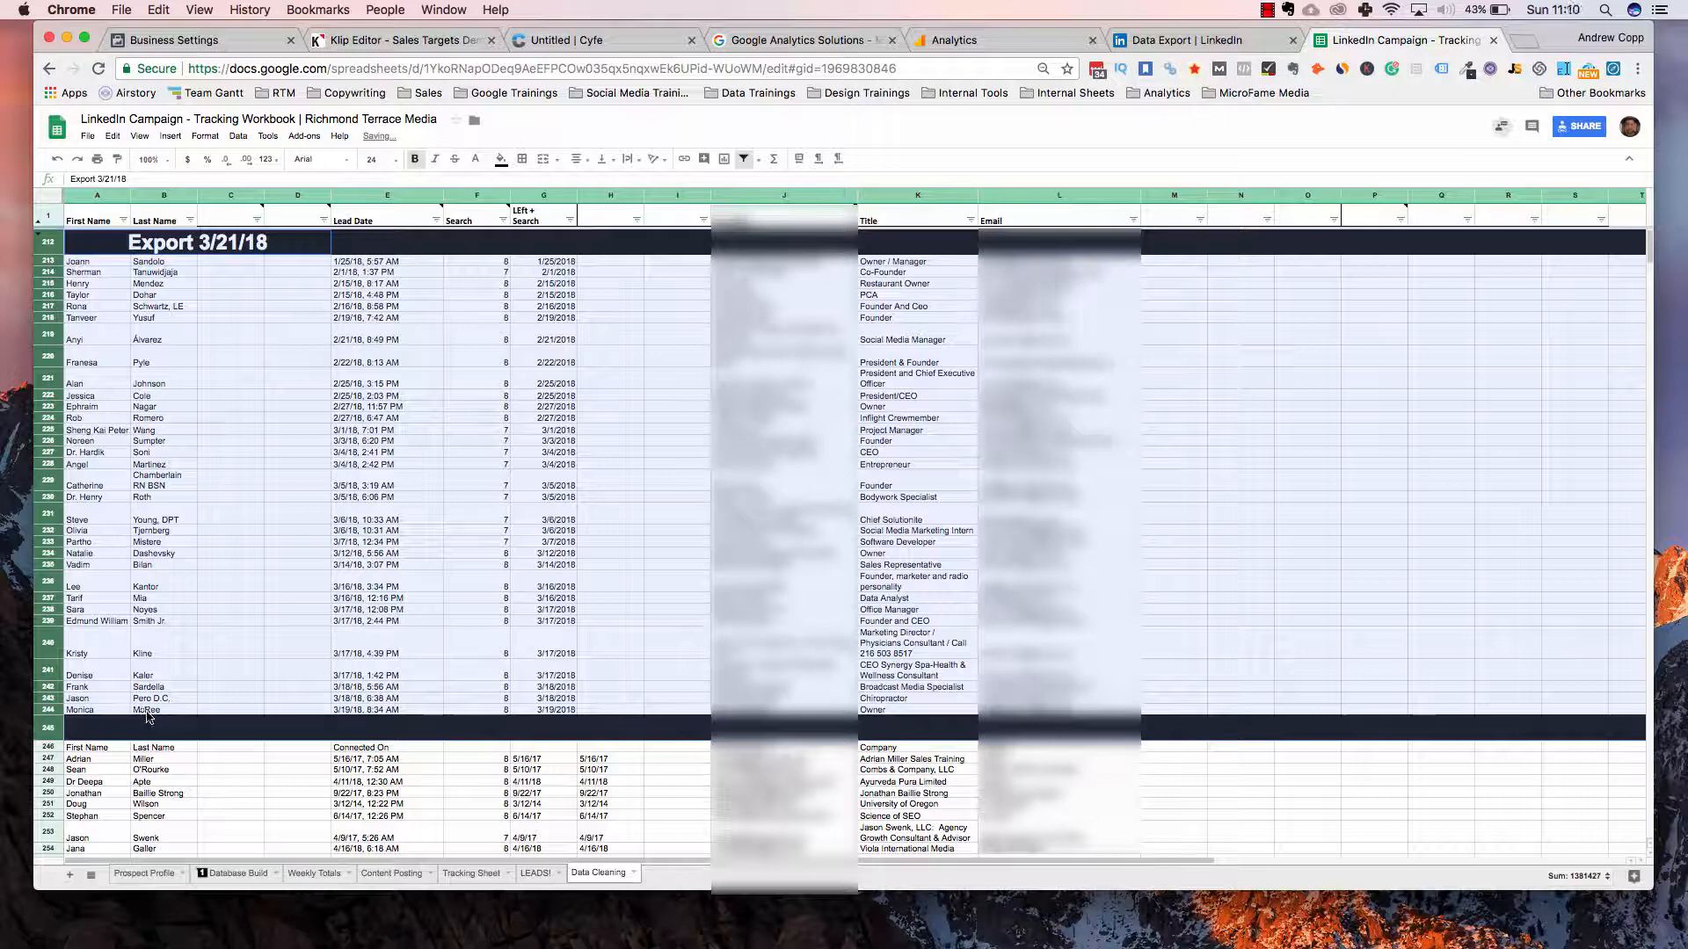
left_click(147, 712)
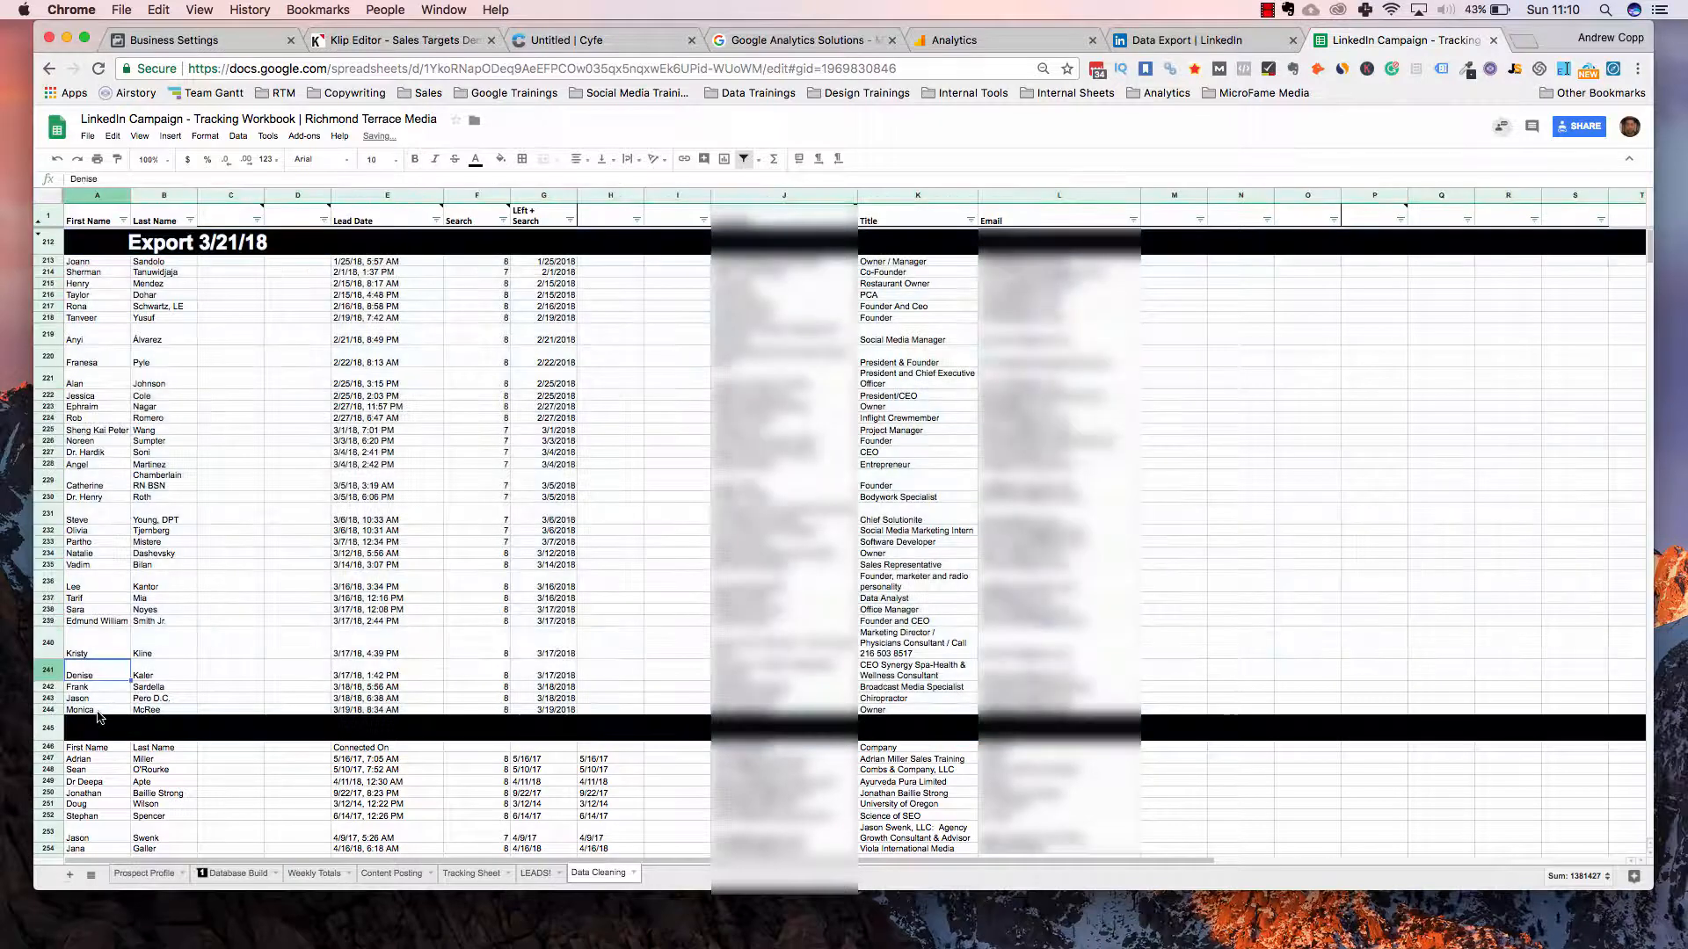
left_click(98, 712, "shift")
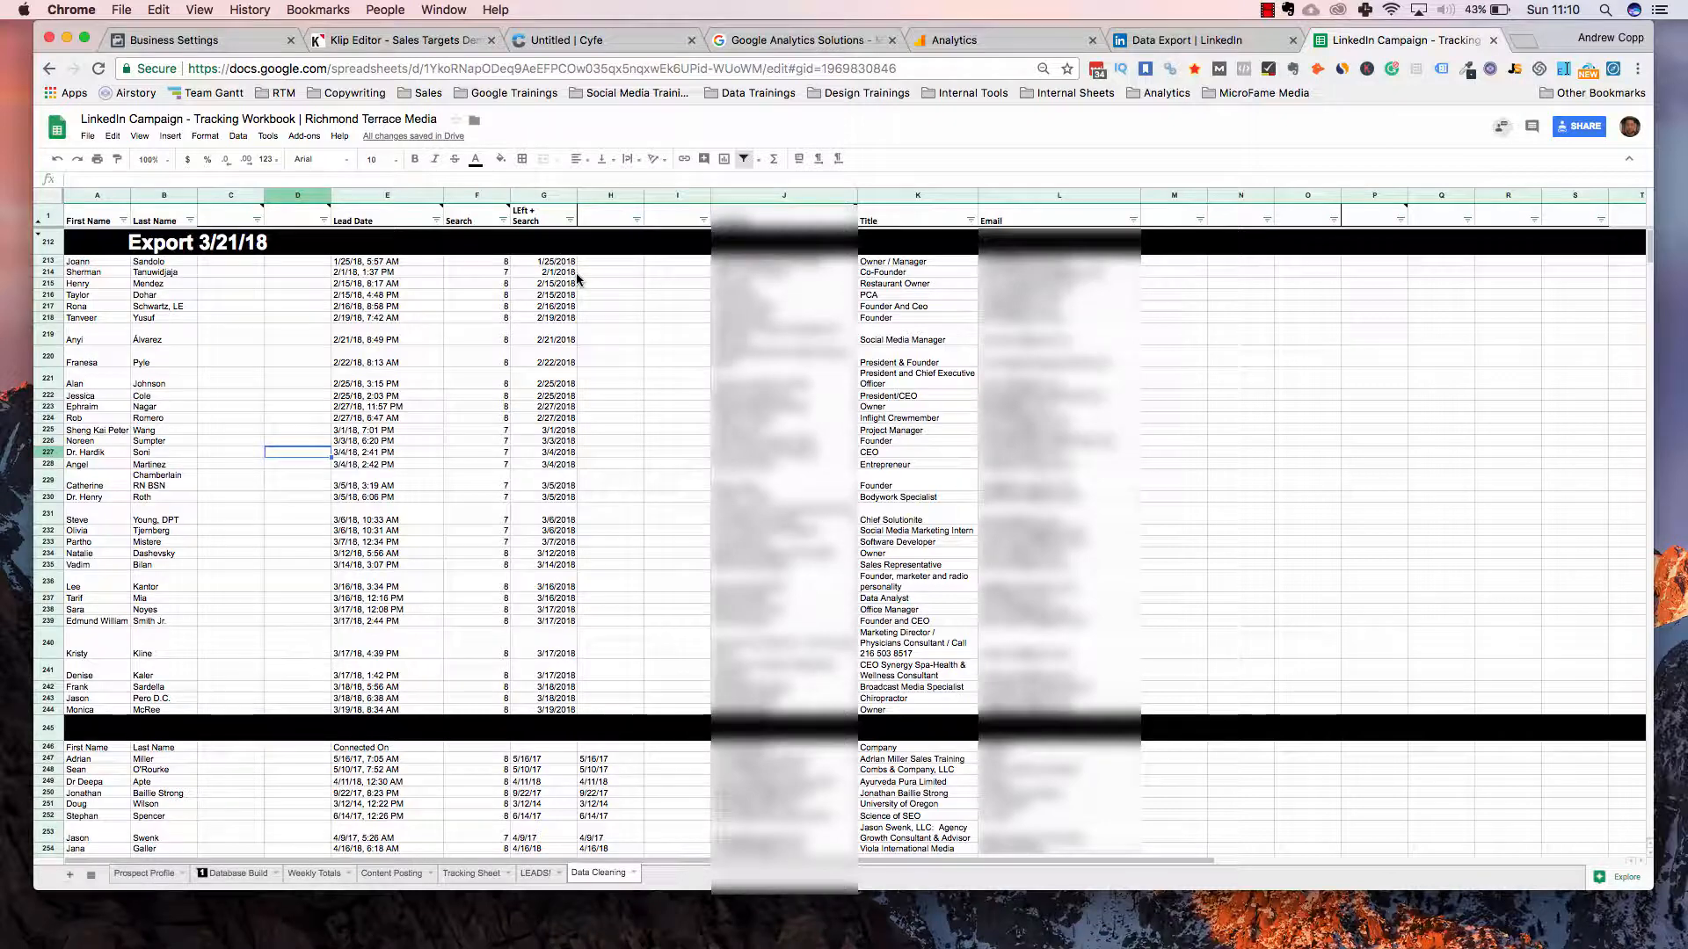
left_click(161, 285)
left_click_drag(18, 465, 15, 728)
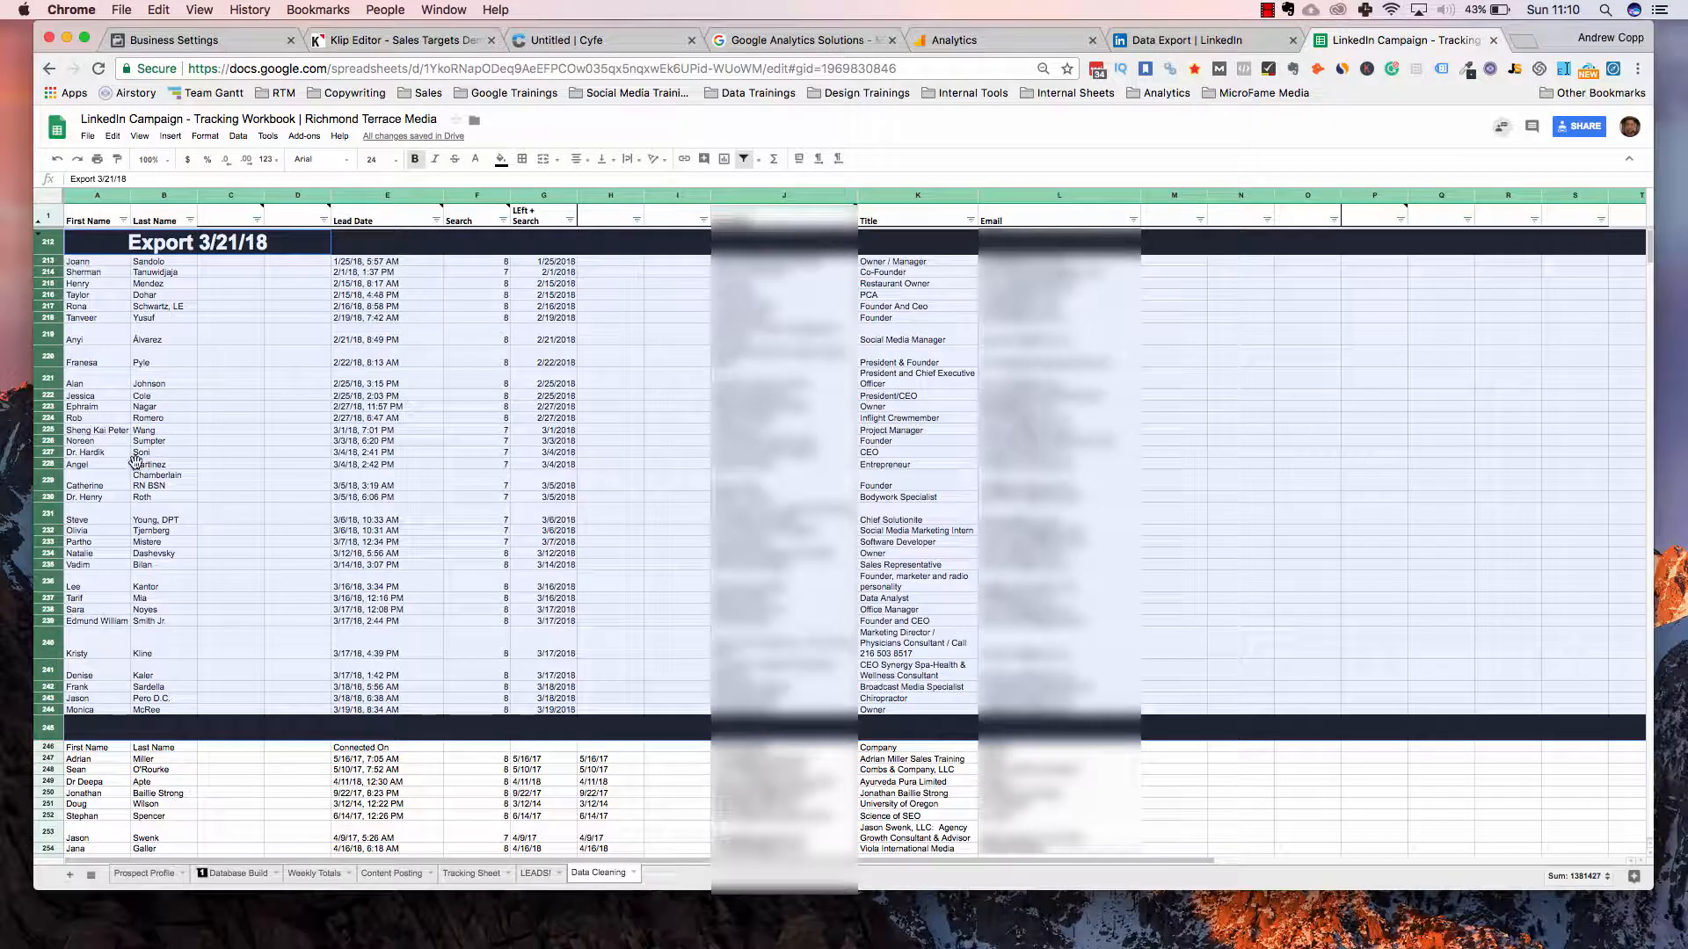
right_click(129, 486)
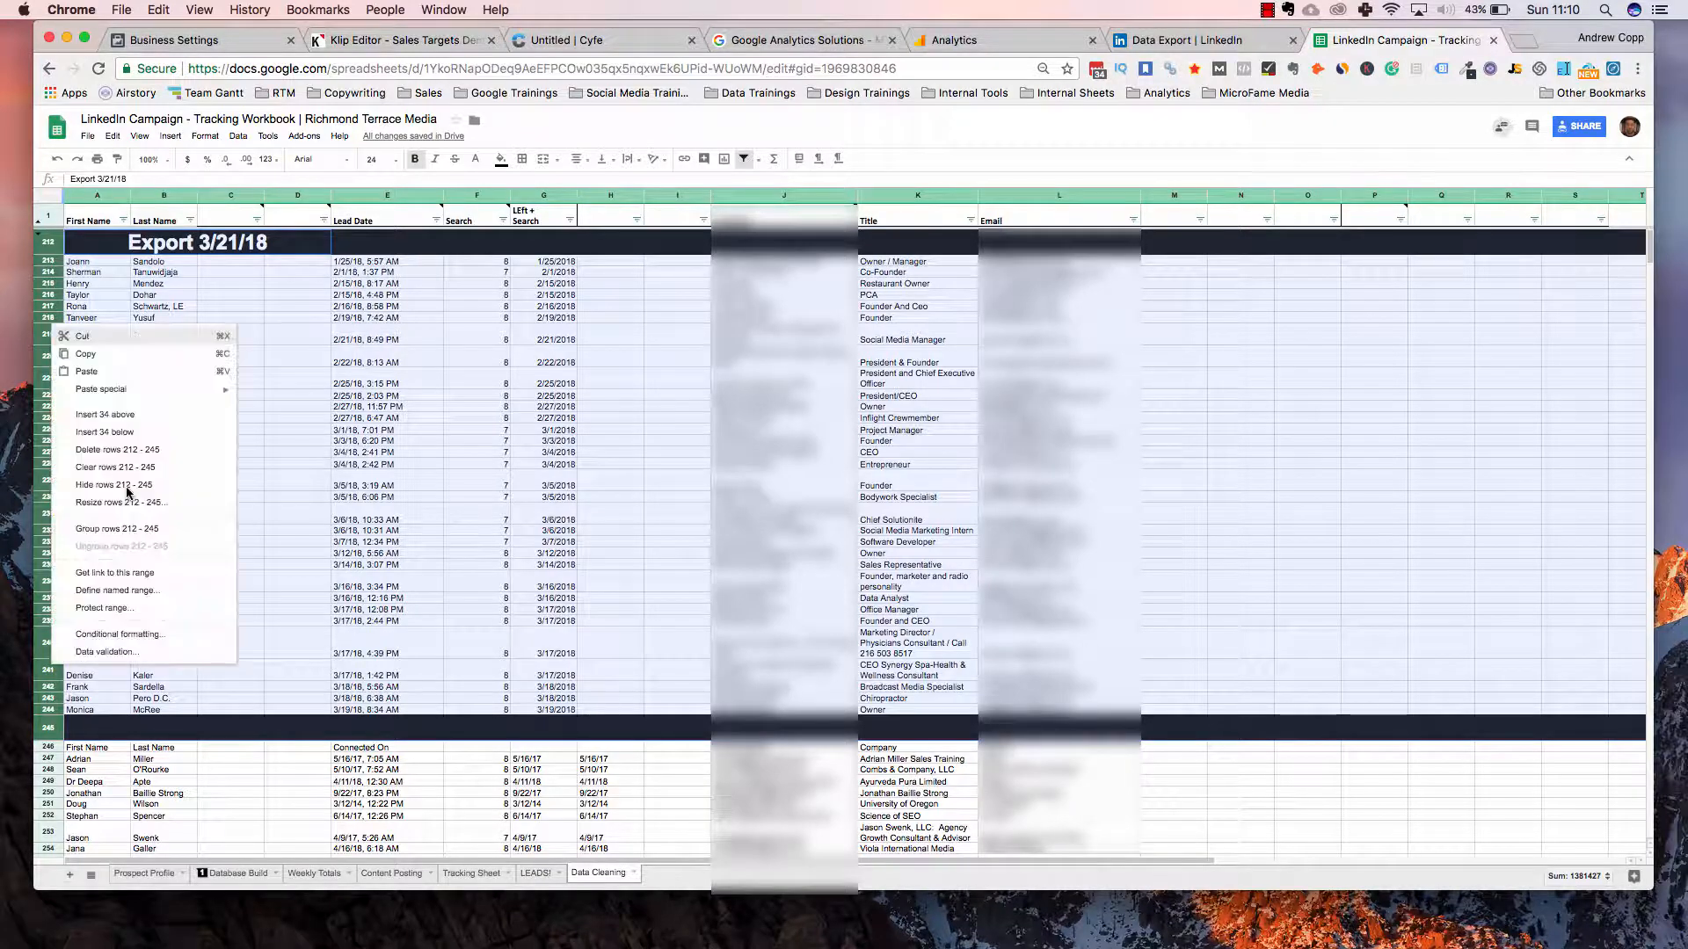
right_click(55, 239)
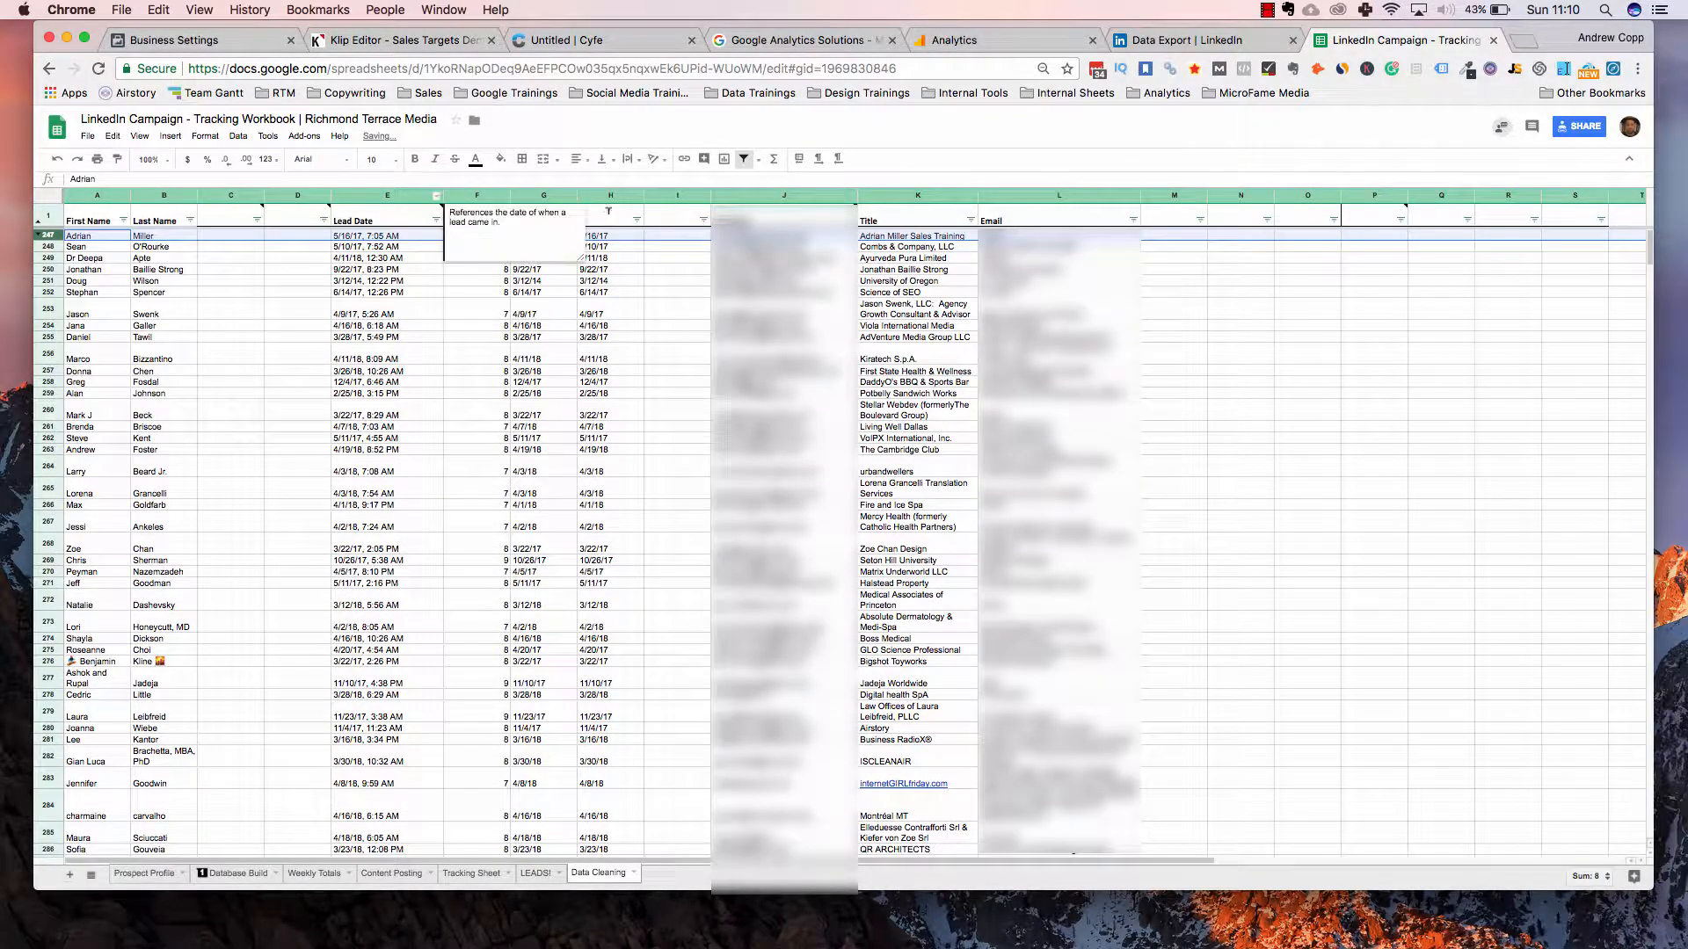
Enter the header 'Date (Clean)' in cell H1 at the top of the sheet
left_click(681, 283)
key("super+Up")
key("Left")
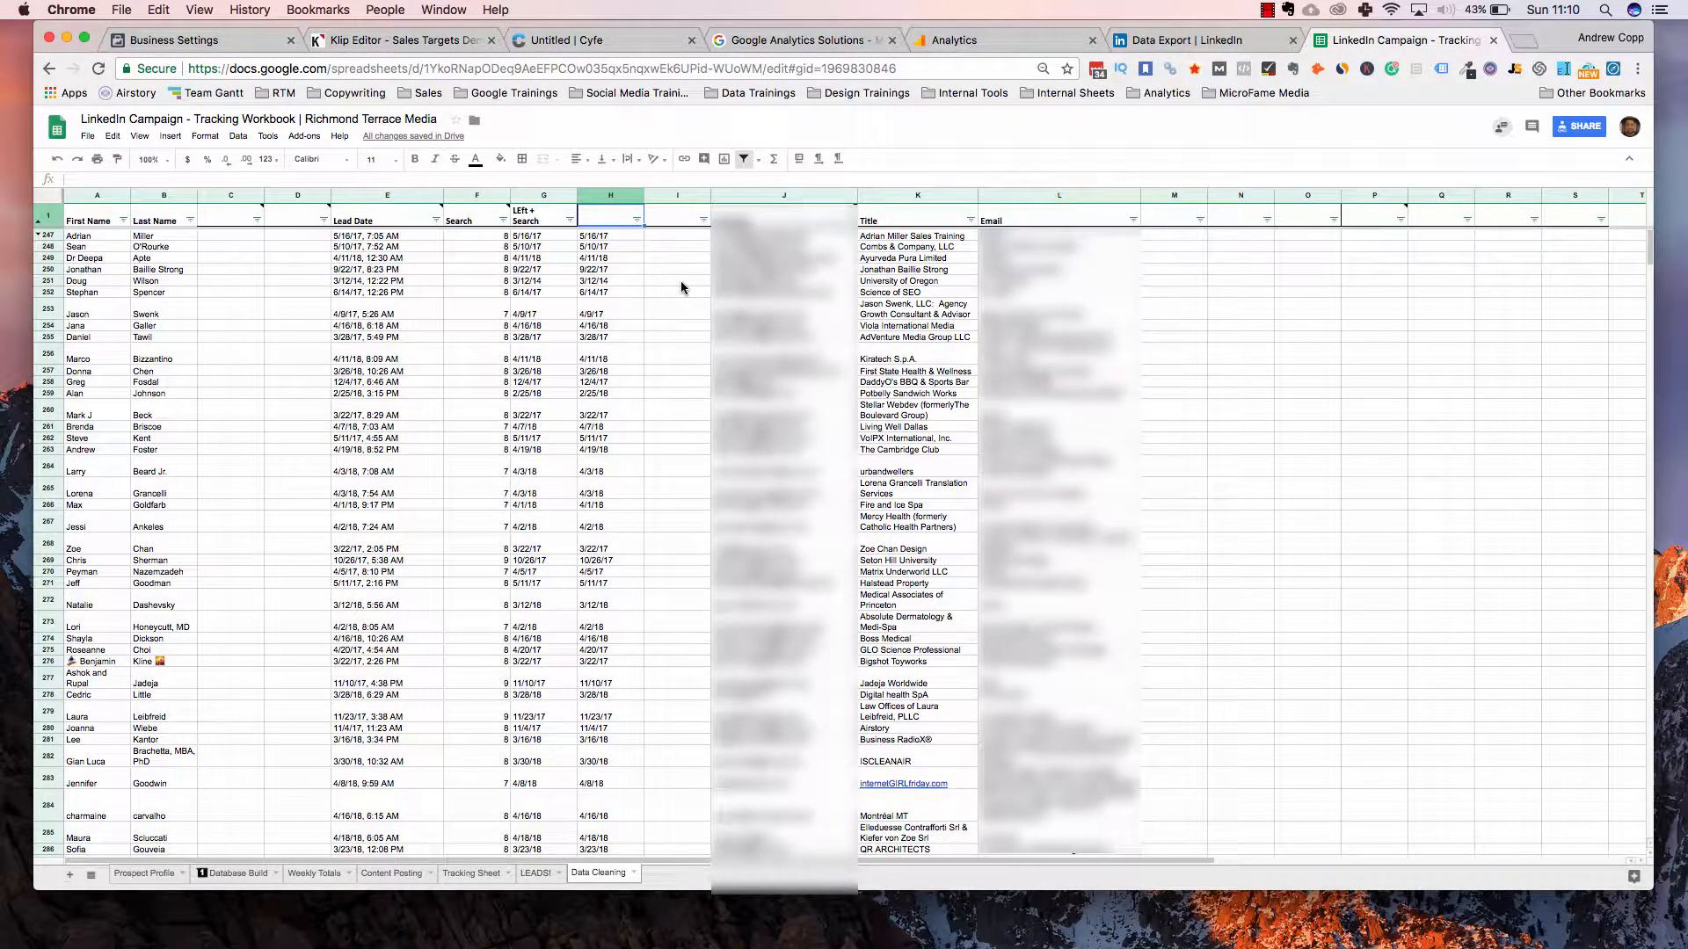
type("Date")
key("Return")
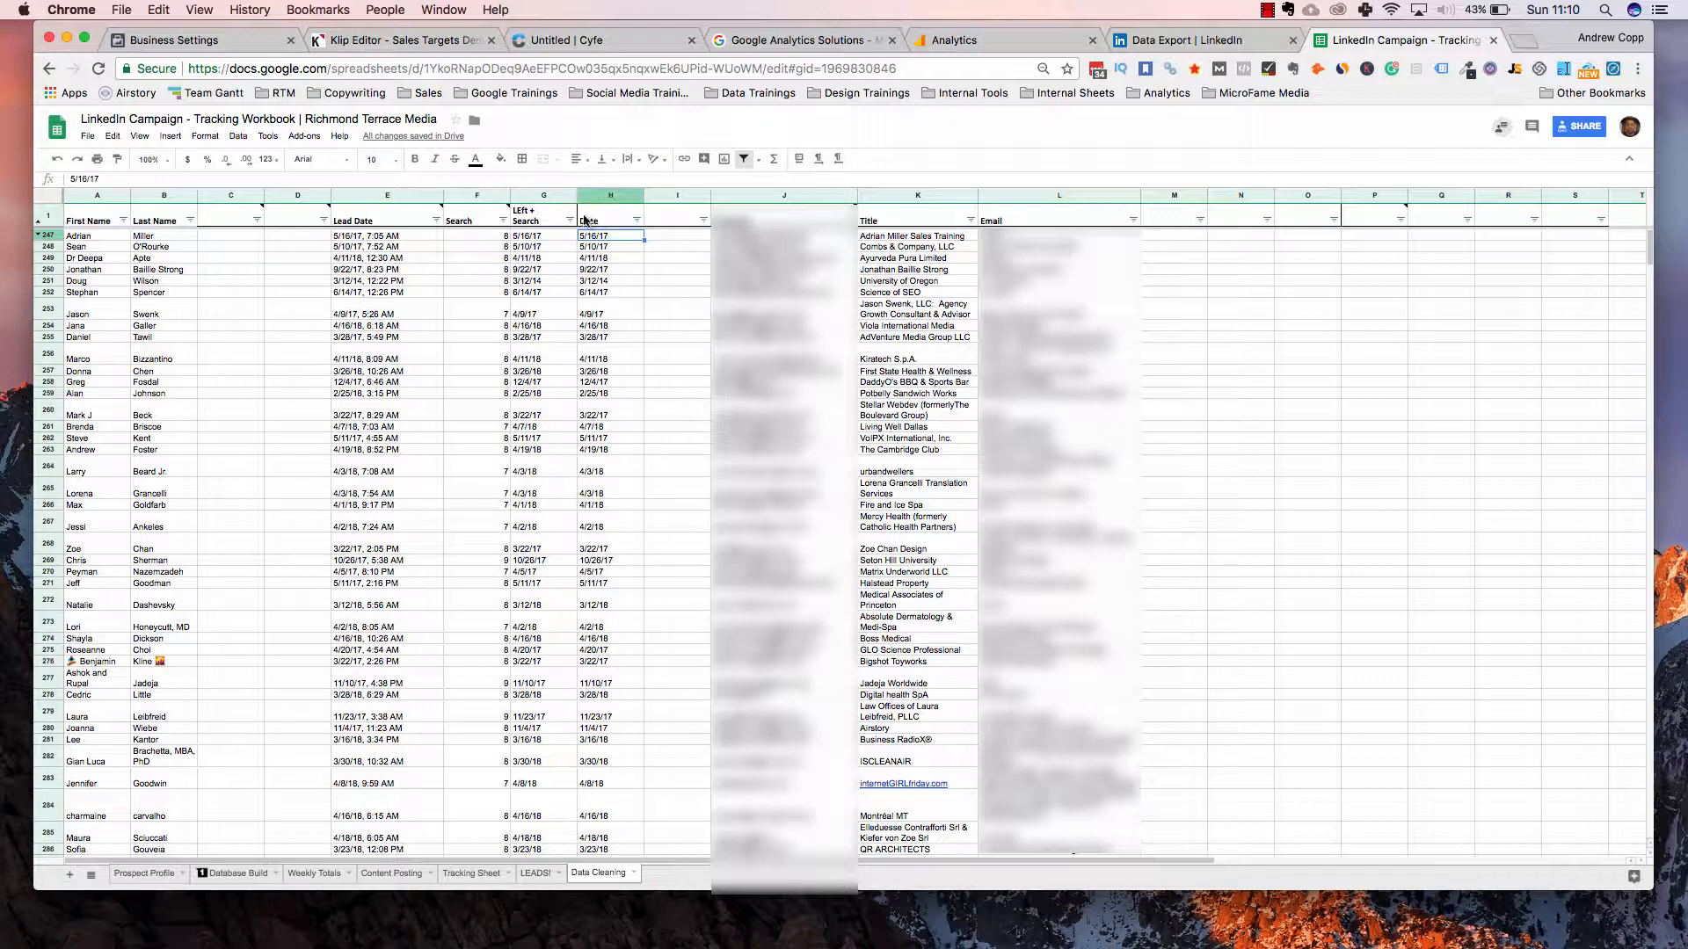
double_click(585, 220)
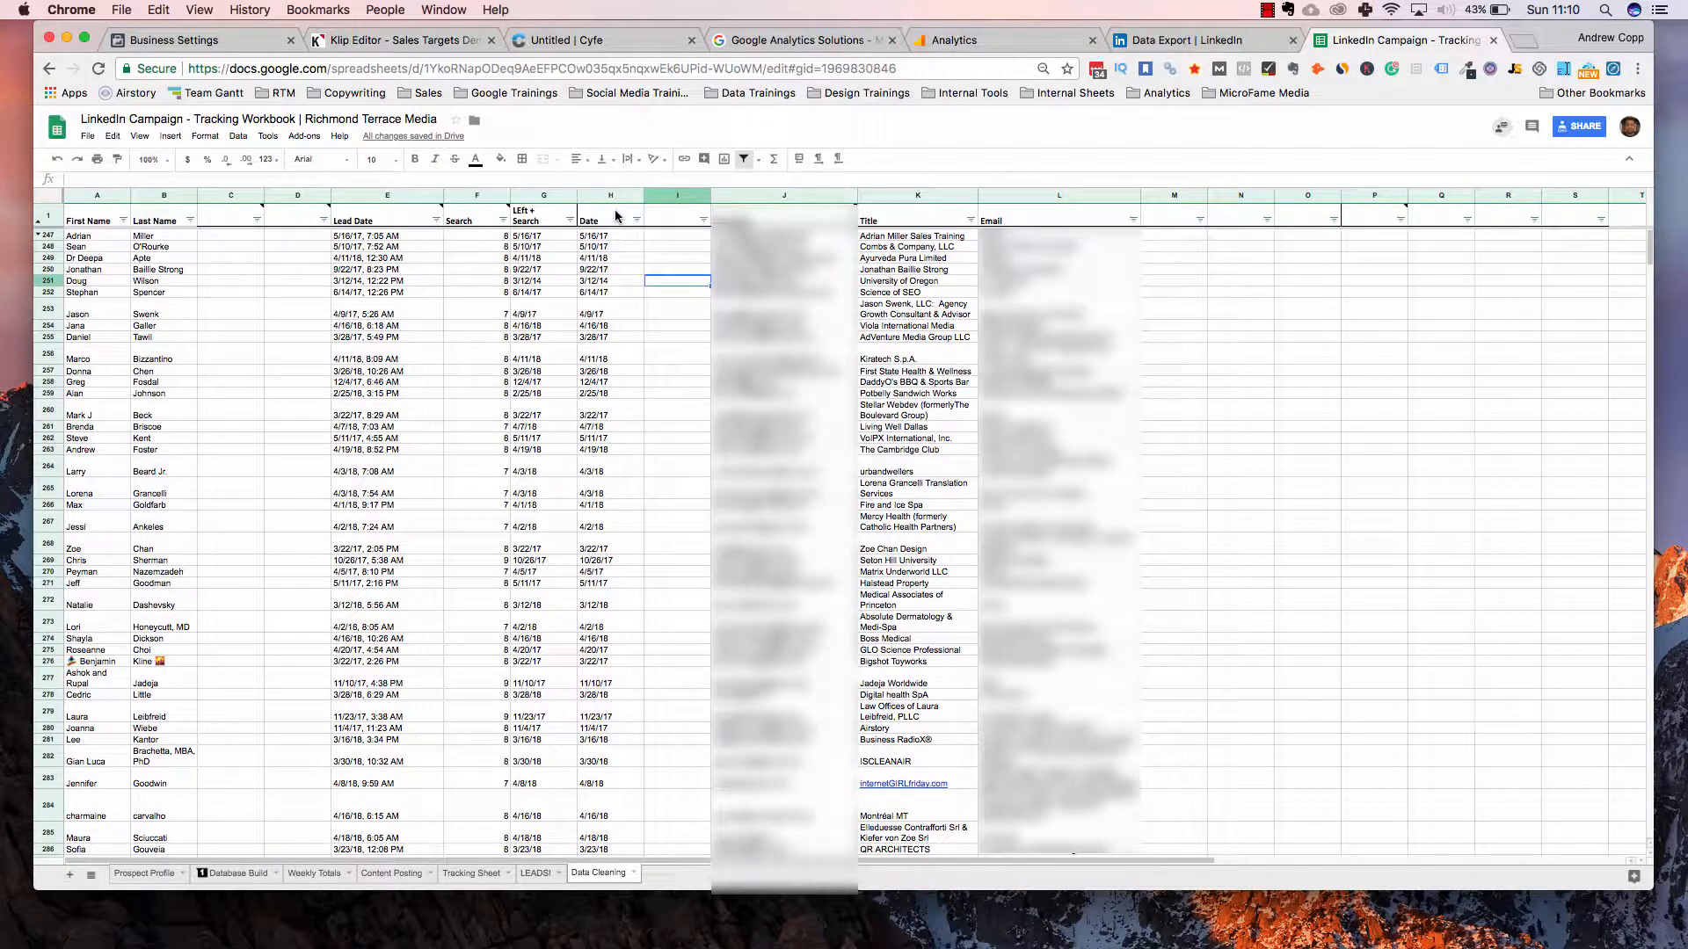
double_click(618, 217)
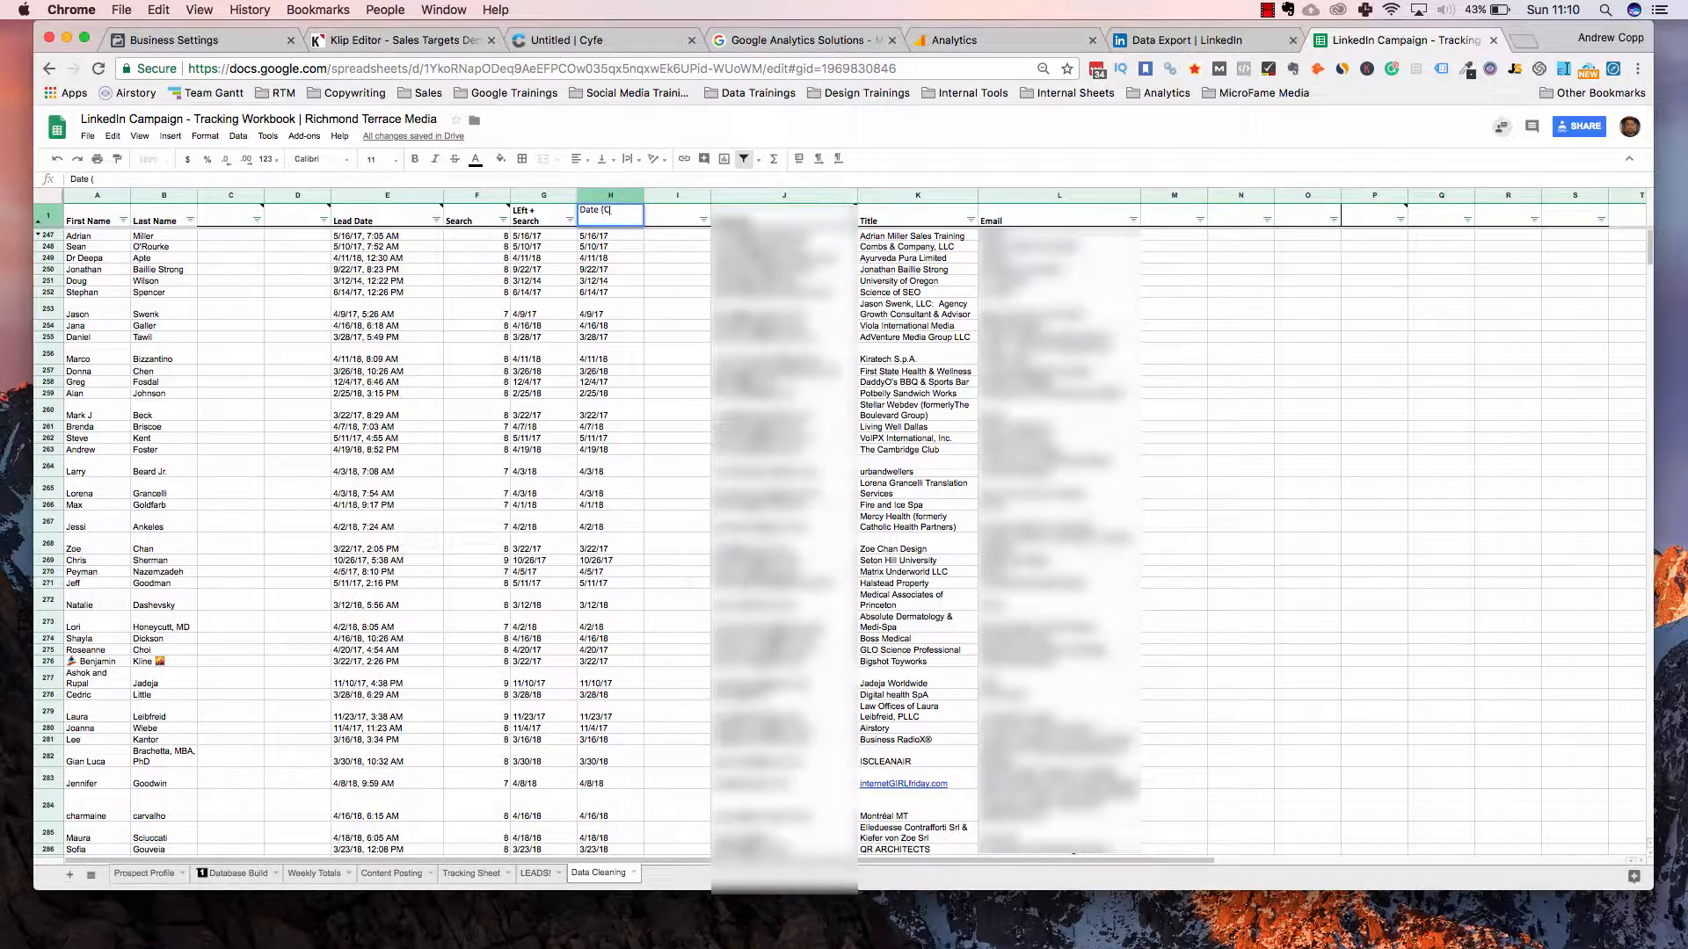
type("(Clean)")
key("Return")
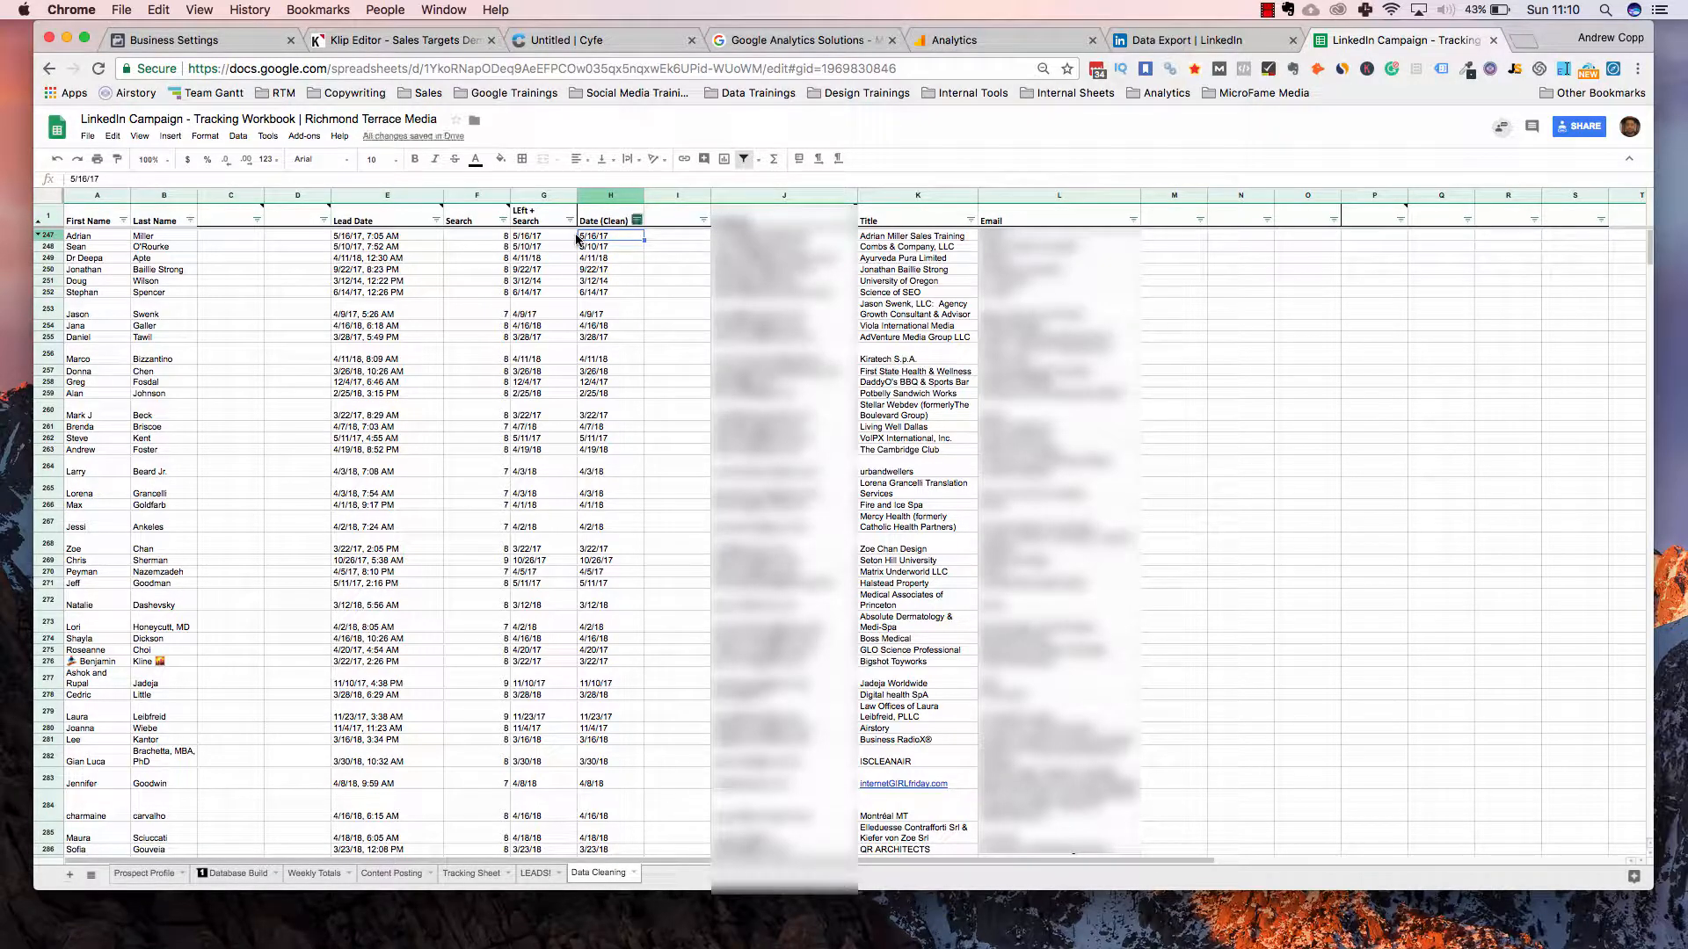
Sort by Date (Clean) ascending and apply the Date number format to column H
left_click(636, 220)
left_click(609, 244)
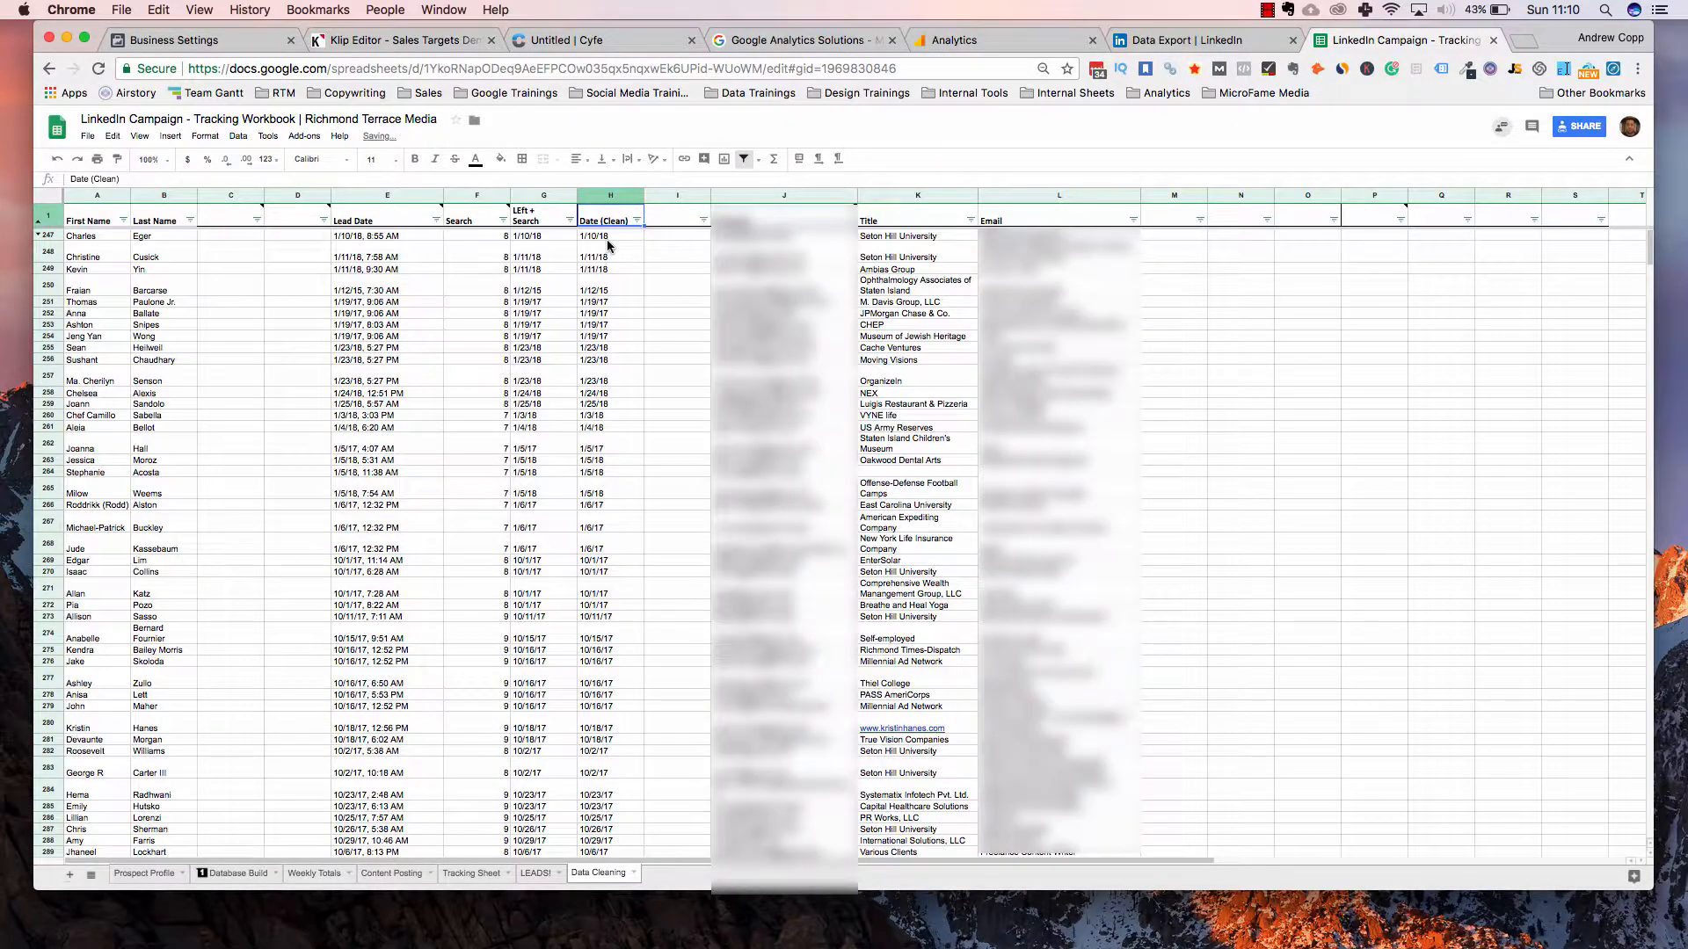
left_click_drag(608, 241, 609, 246)
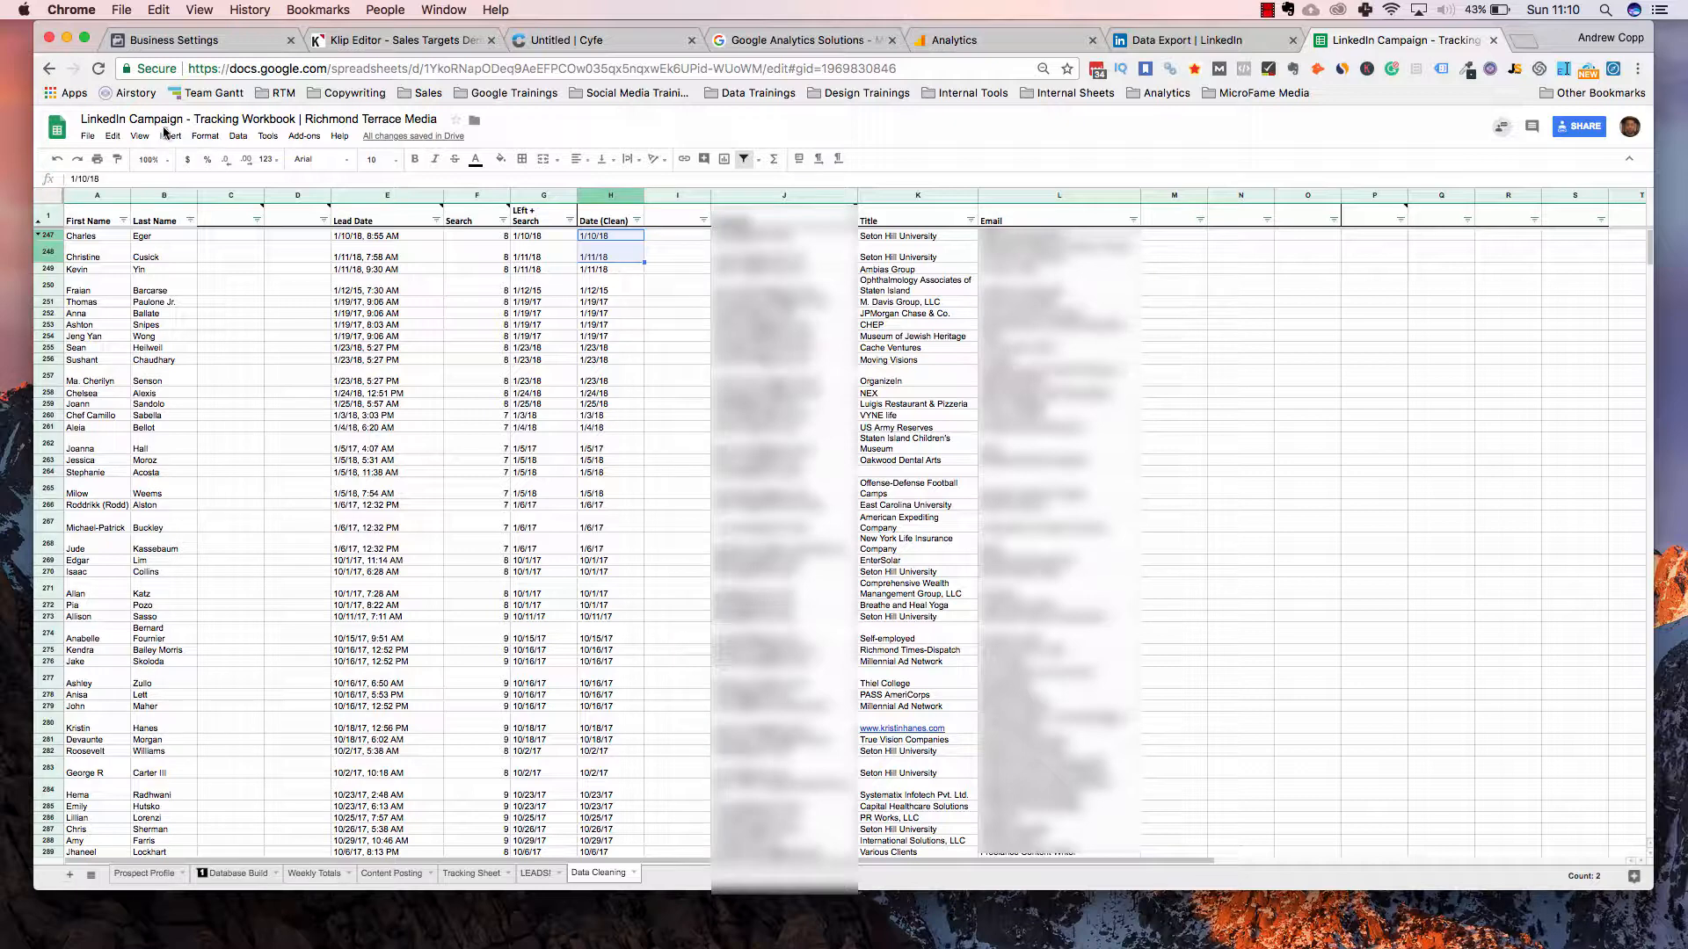
key("ctrl+space")
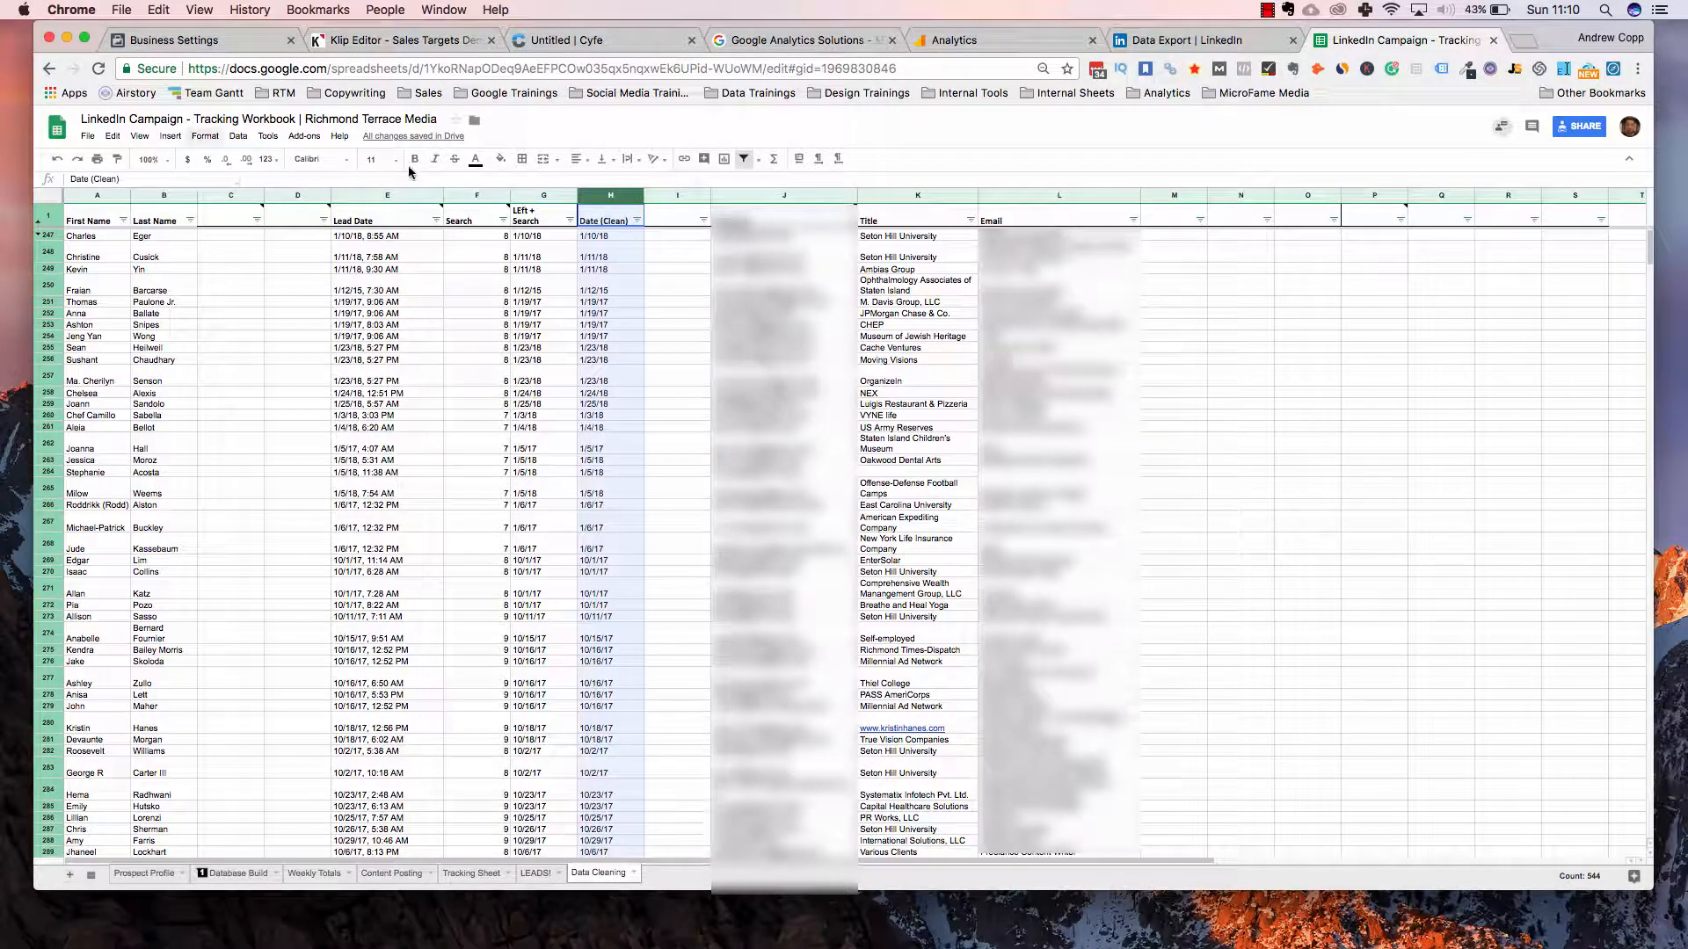
left_click(205, 136)
mouse_move(255, 176)
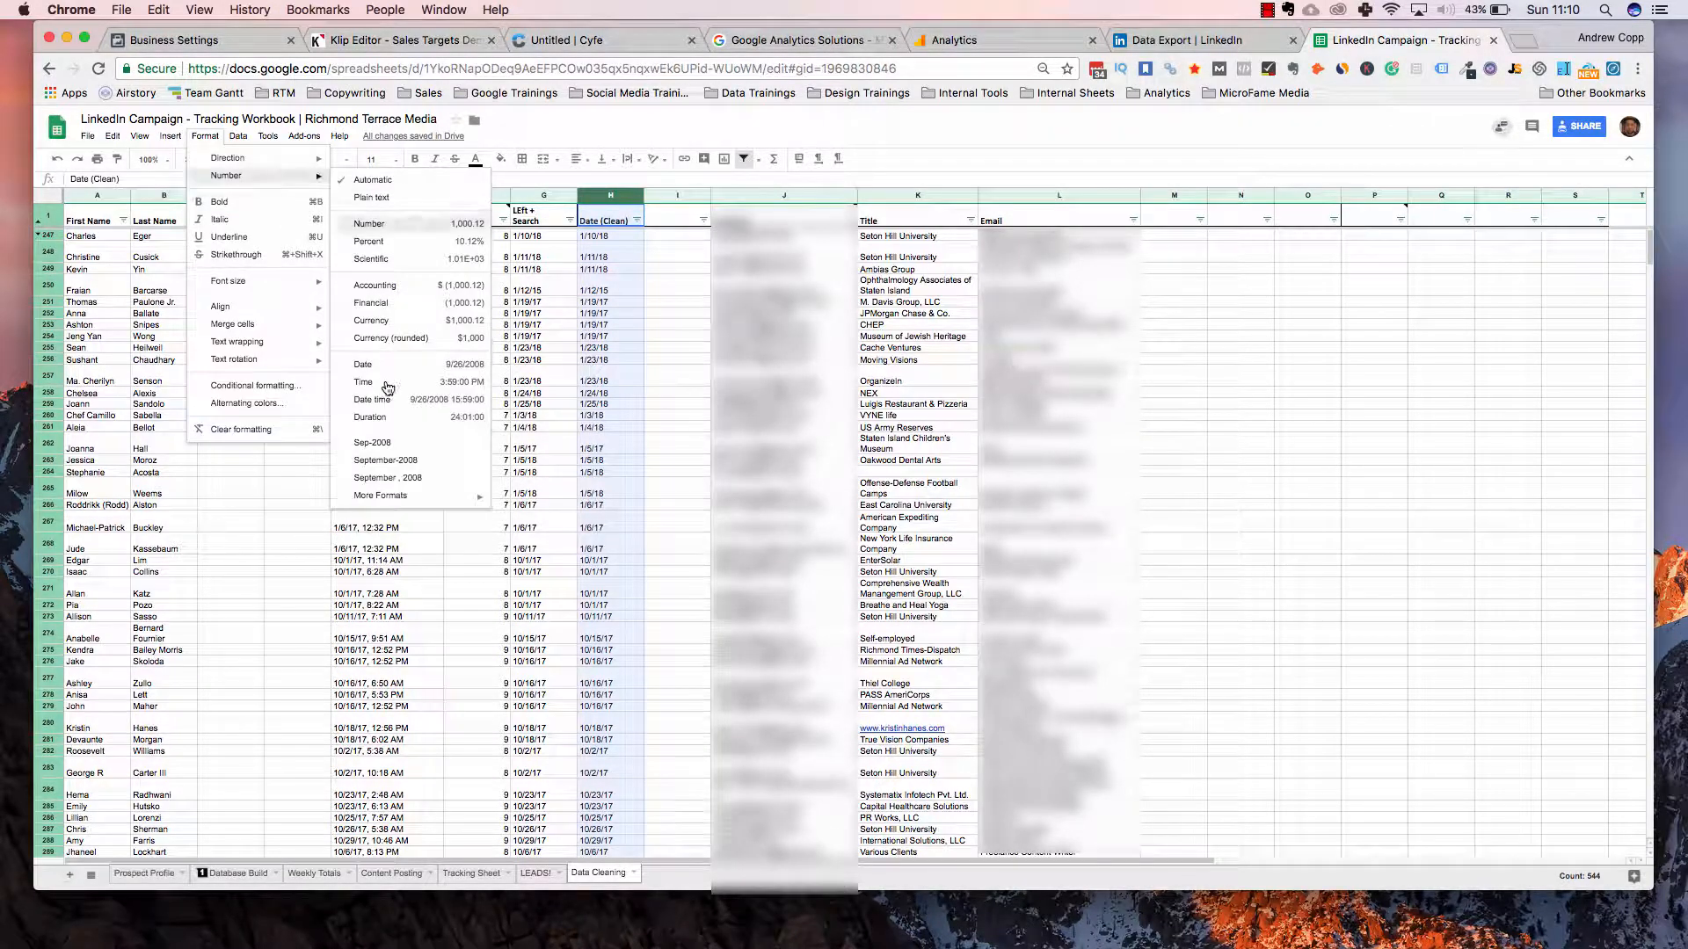
key("Up")
key("Return")
Re-sort the rows oldest to newest by Date (Clean), starting from 3/12/2014
left_click(637, 220)
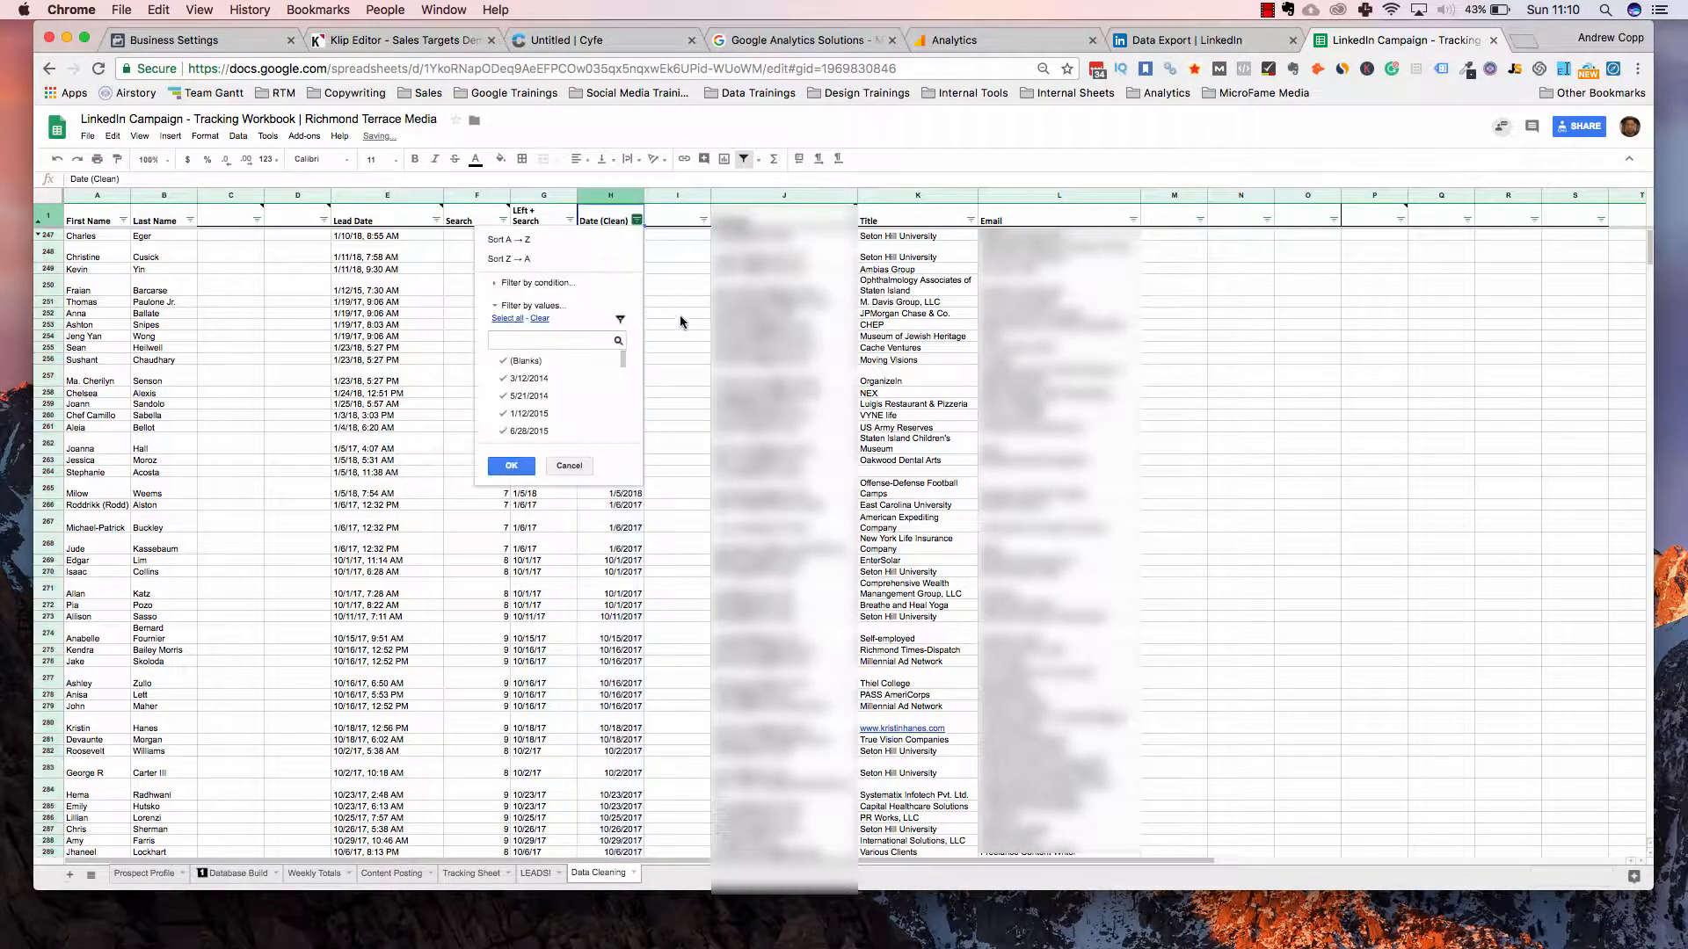
left_click(586, 241)
left_click(683, 314)
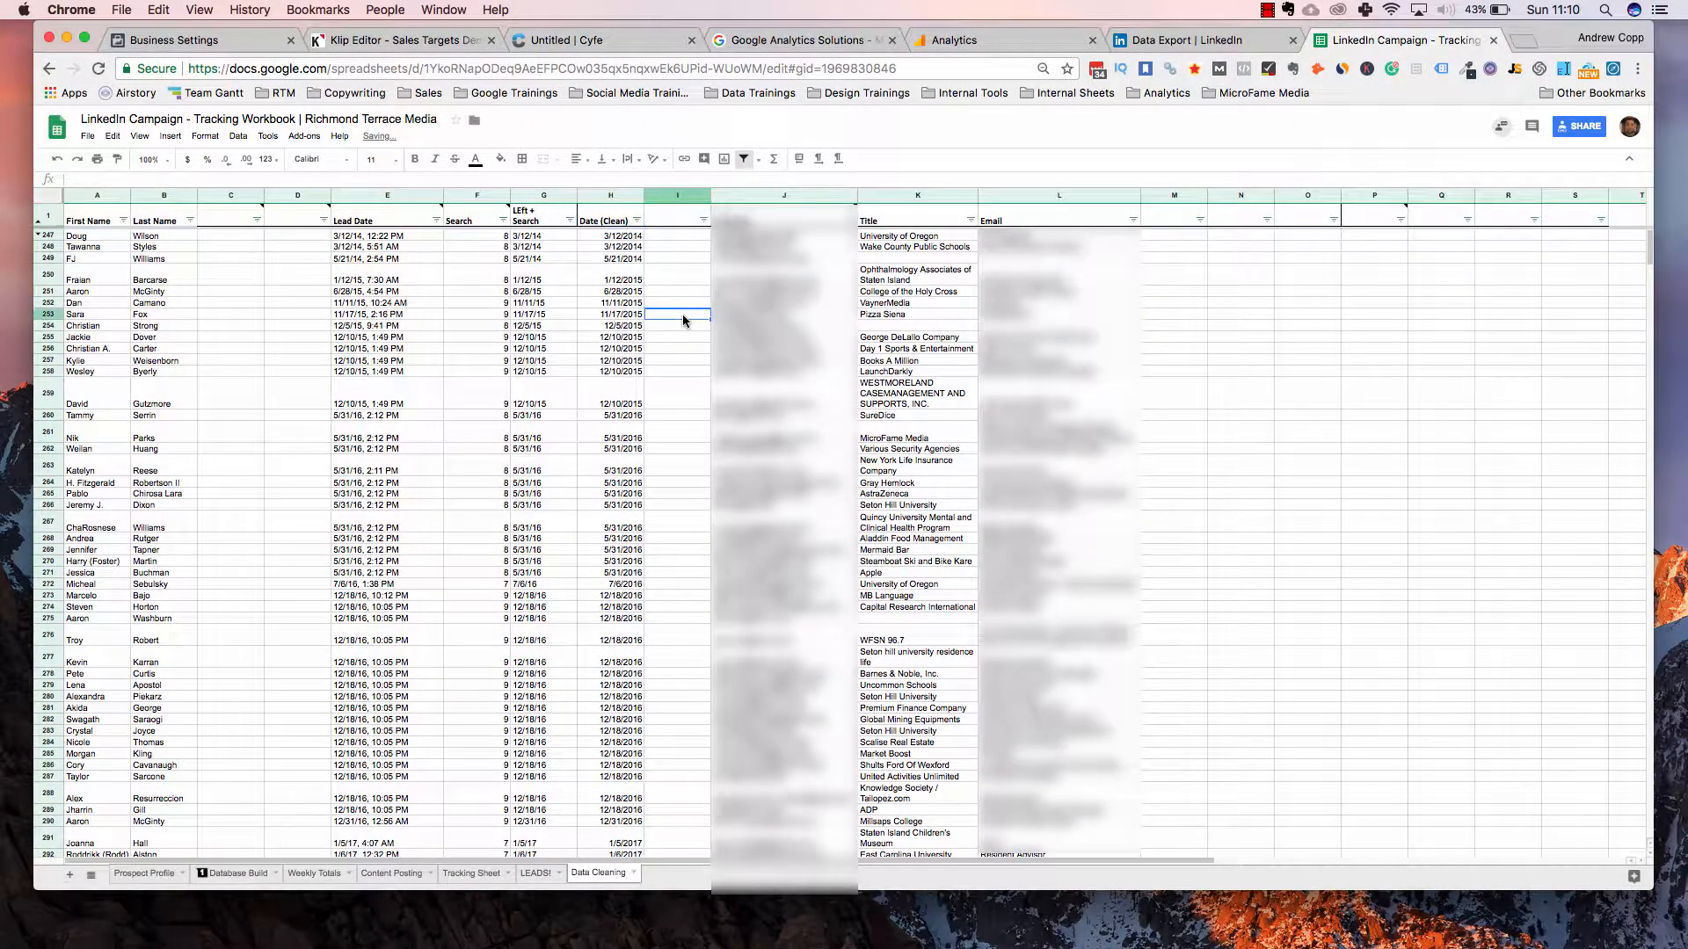
scroll(682, 314, "down", 20)
scroll(244, 881, "down", 8)
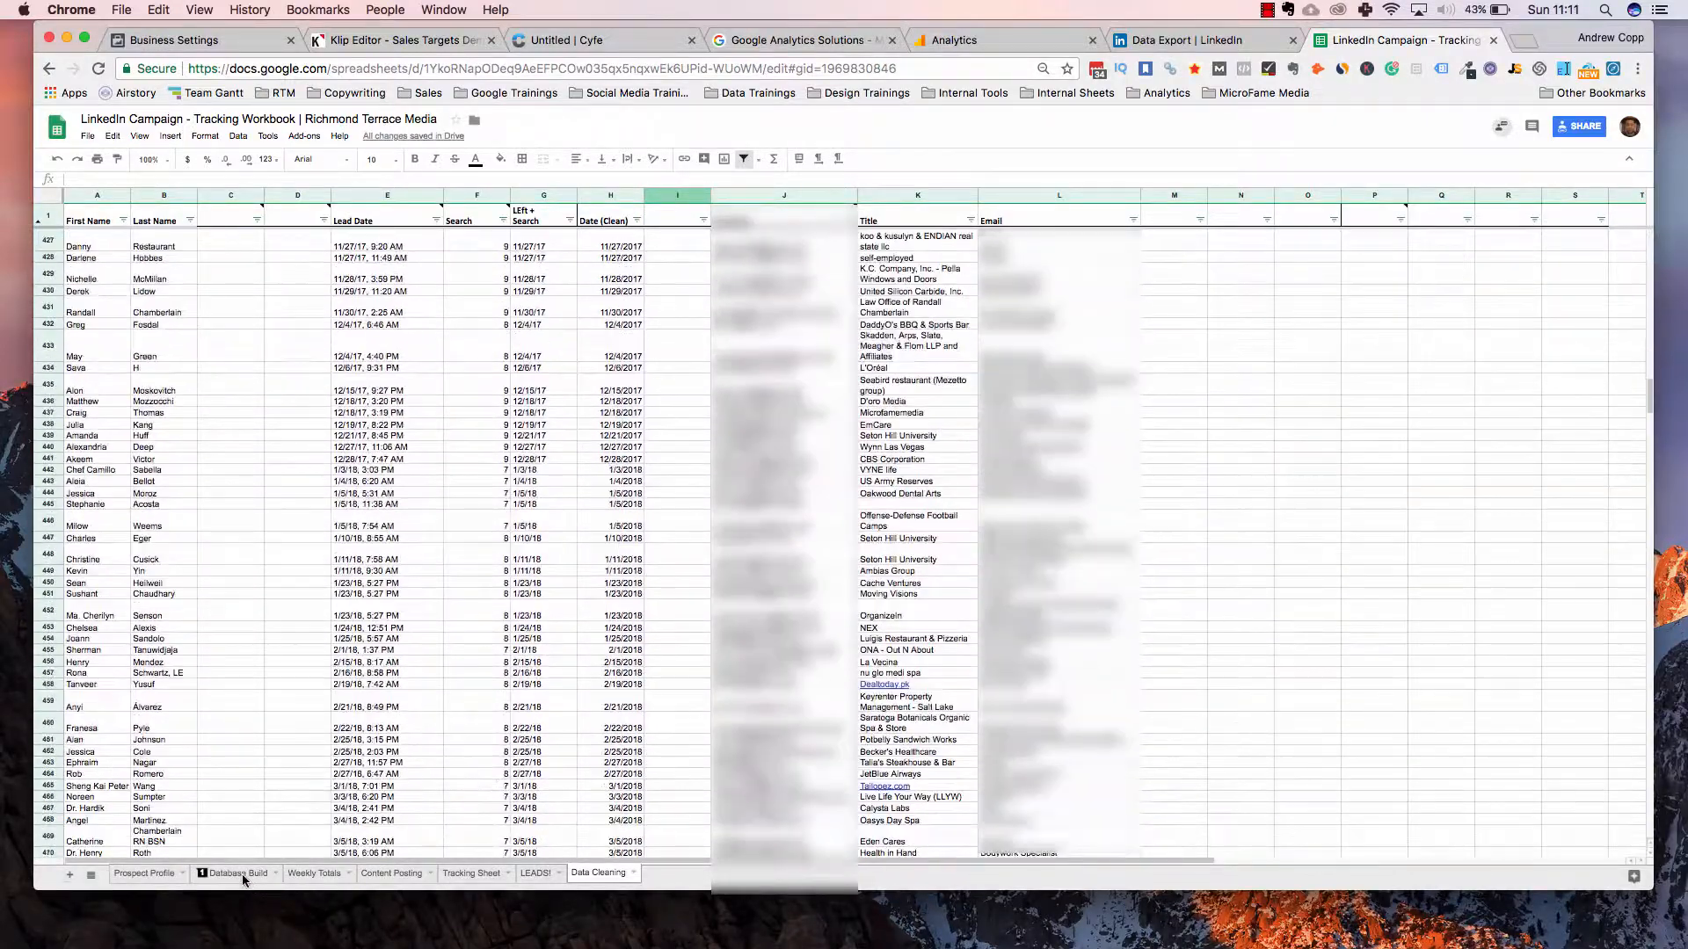
Copy the first and last name of the last contact above the Tracking Sheet divider
left_click(471, 873)
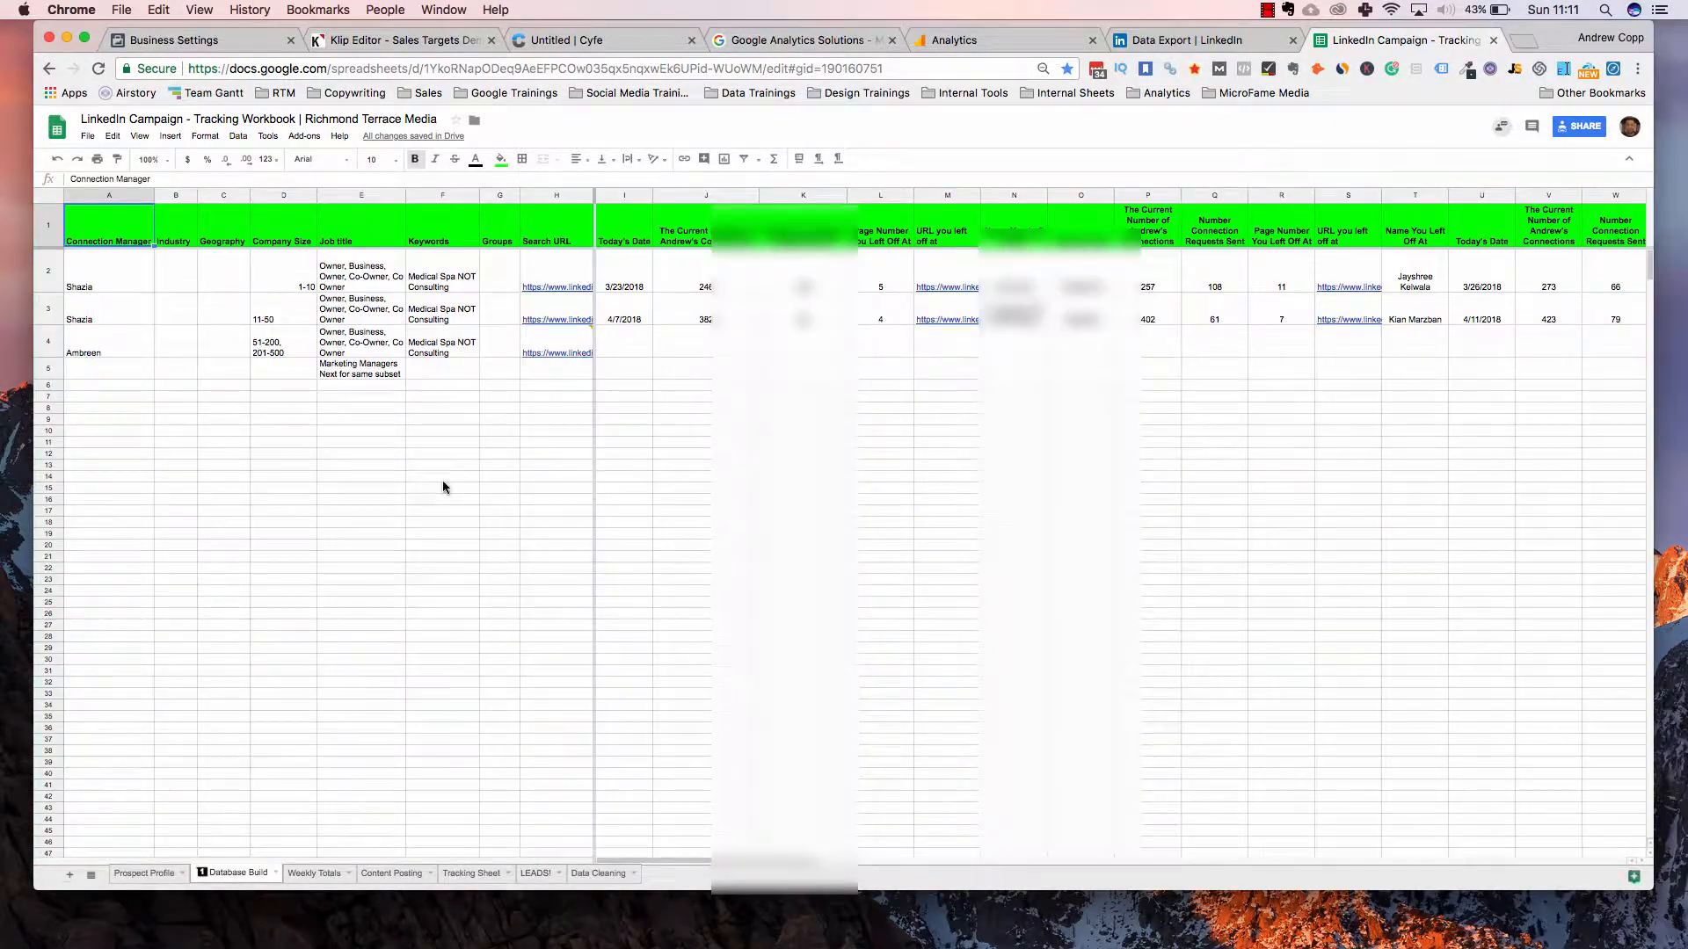
scroll(443, 489, "down", 8)
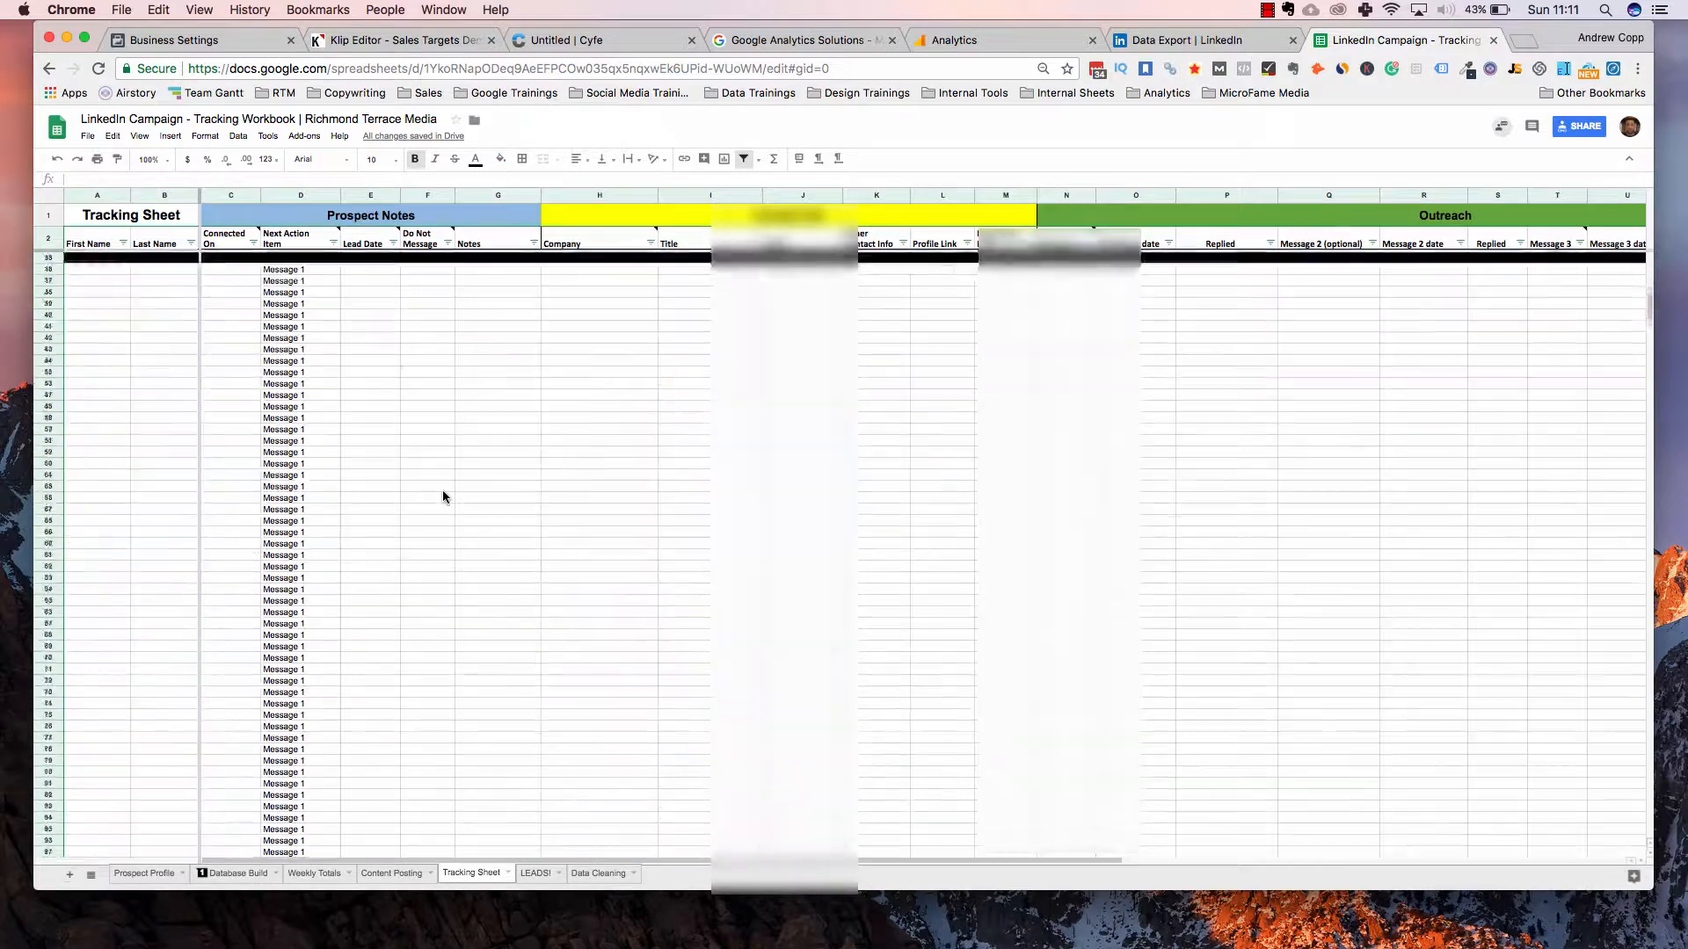
scroll(154, 659, "up", 7)
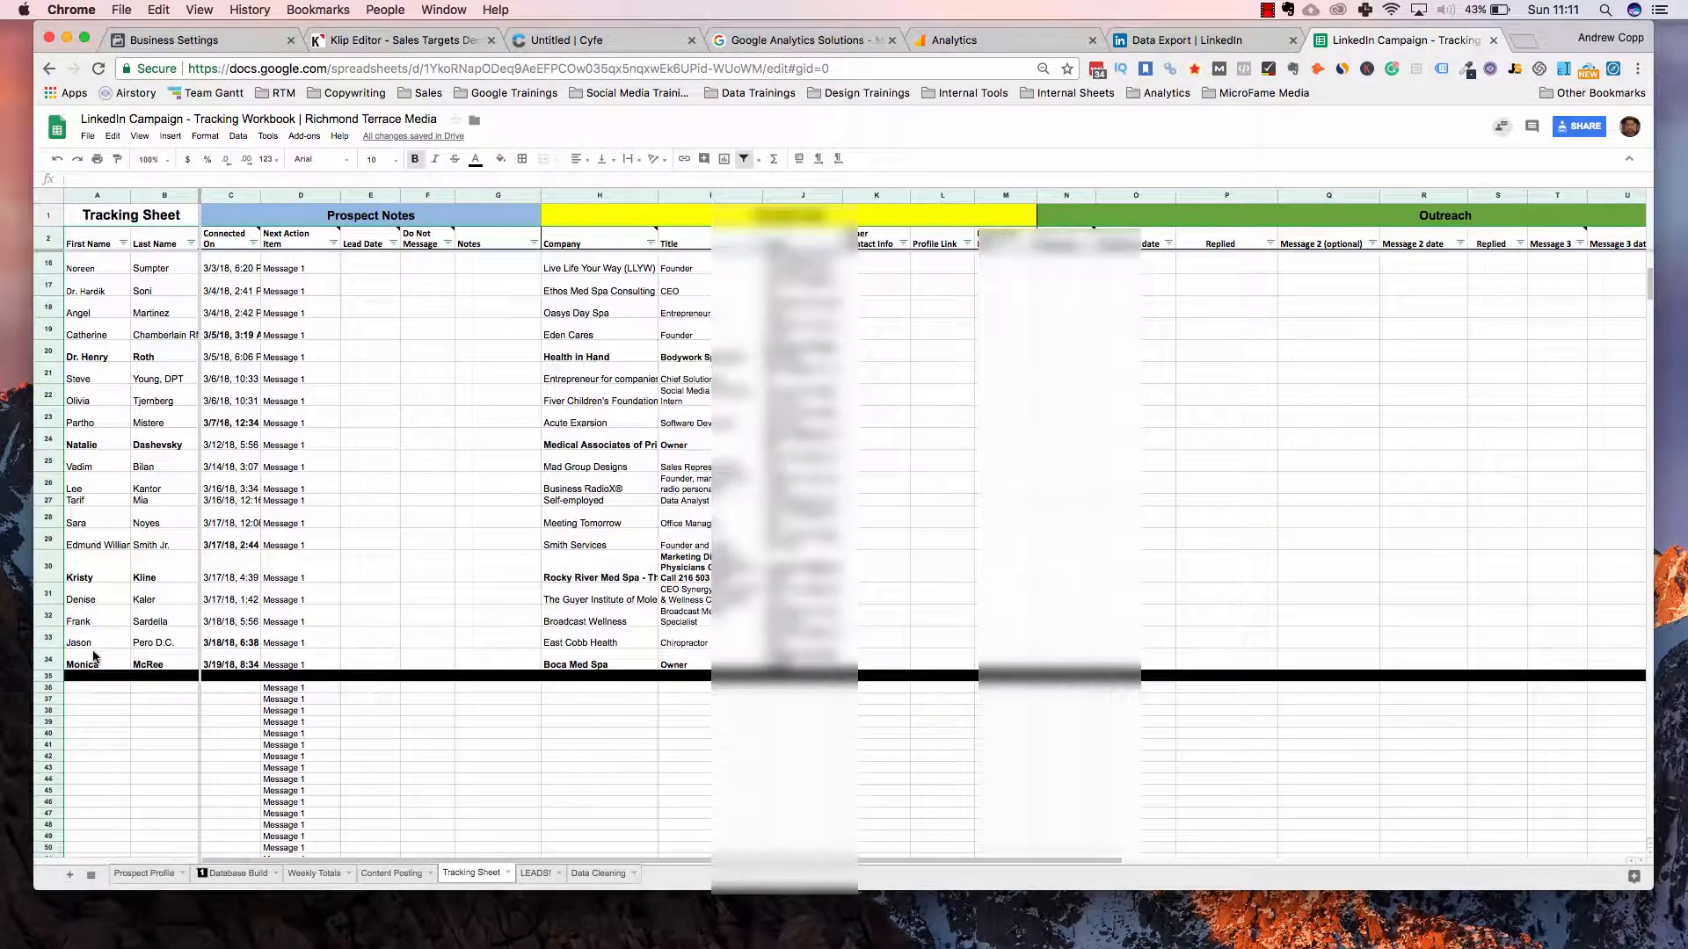
left_click(88, 663)
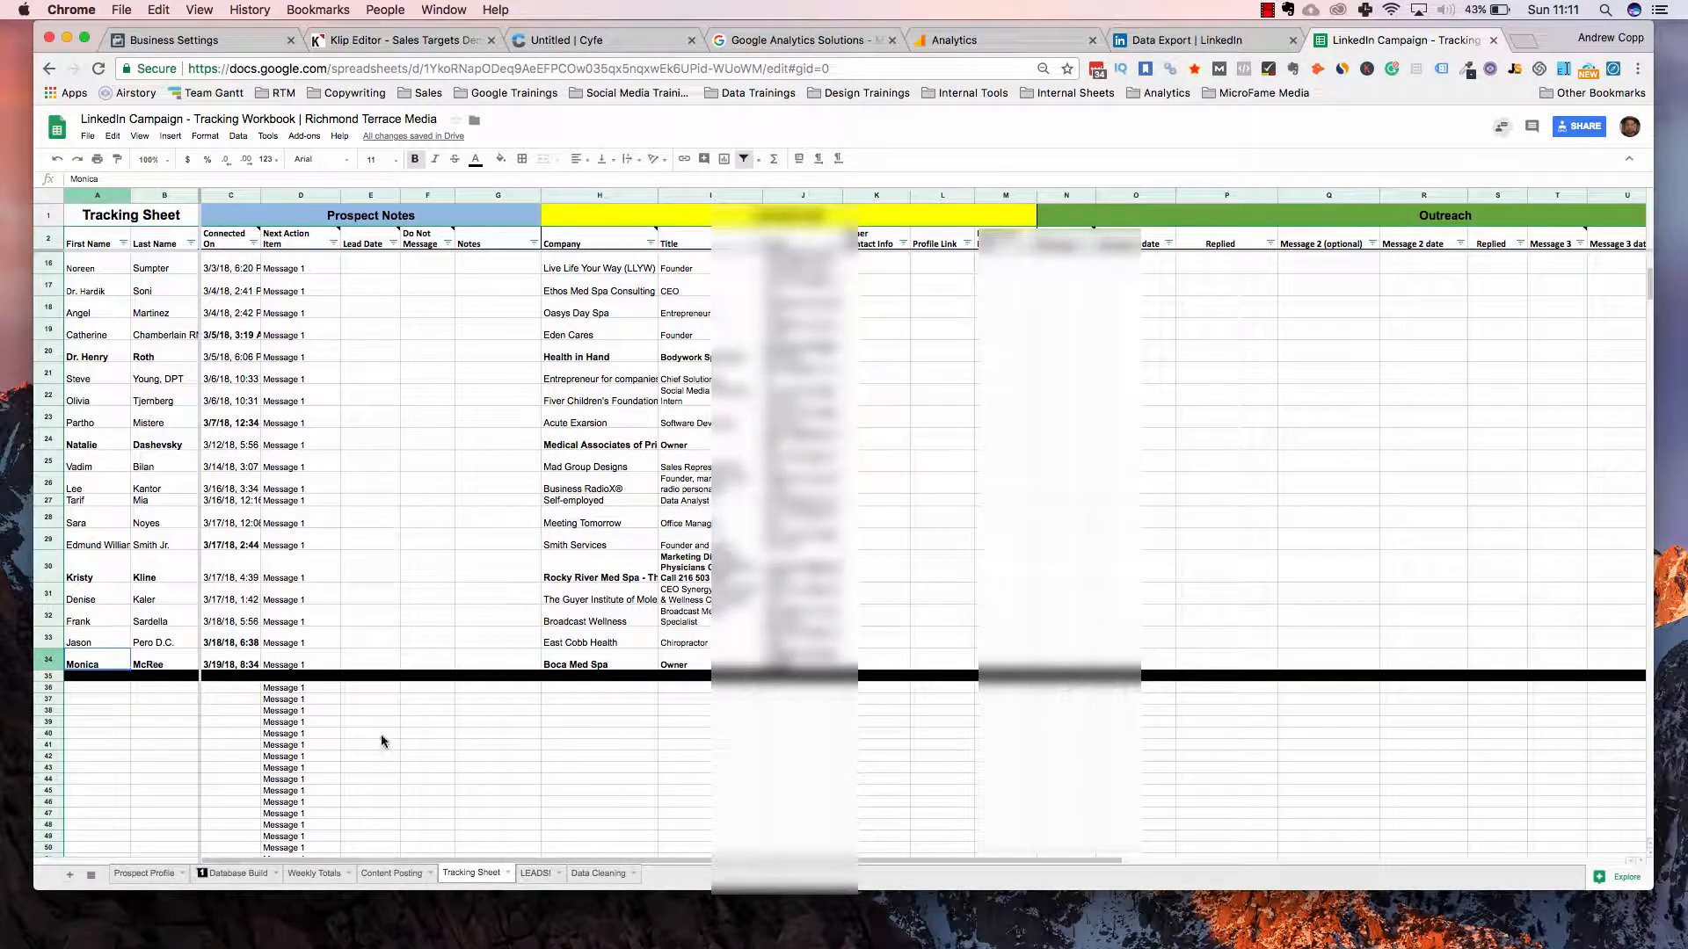
left_click(154, 663, "shift")
key("super+c")
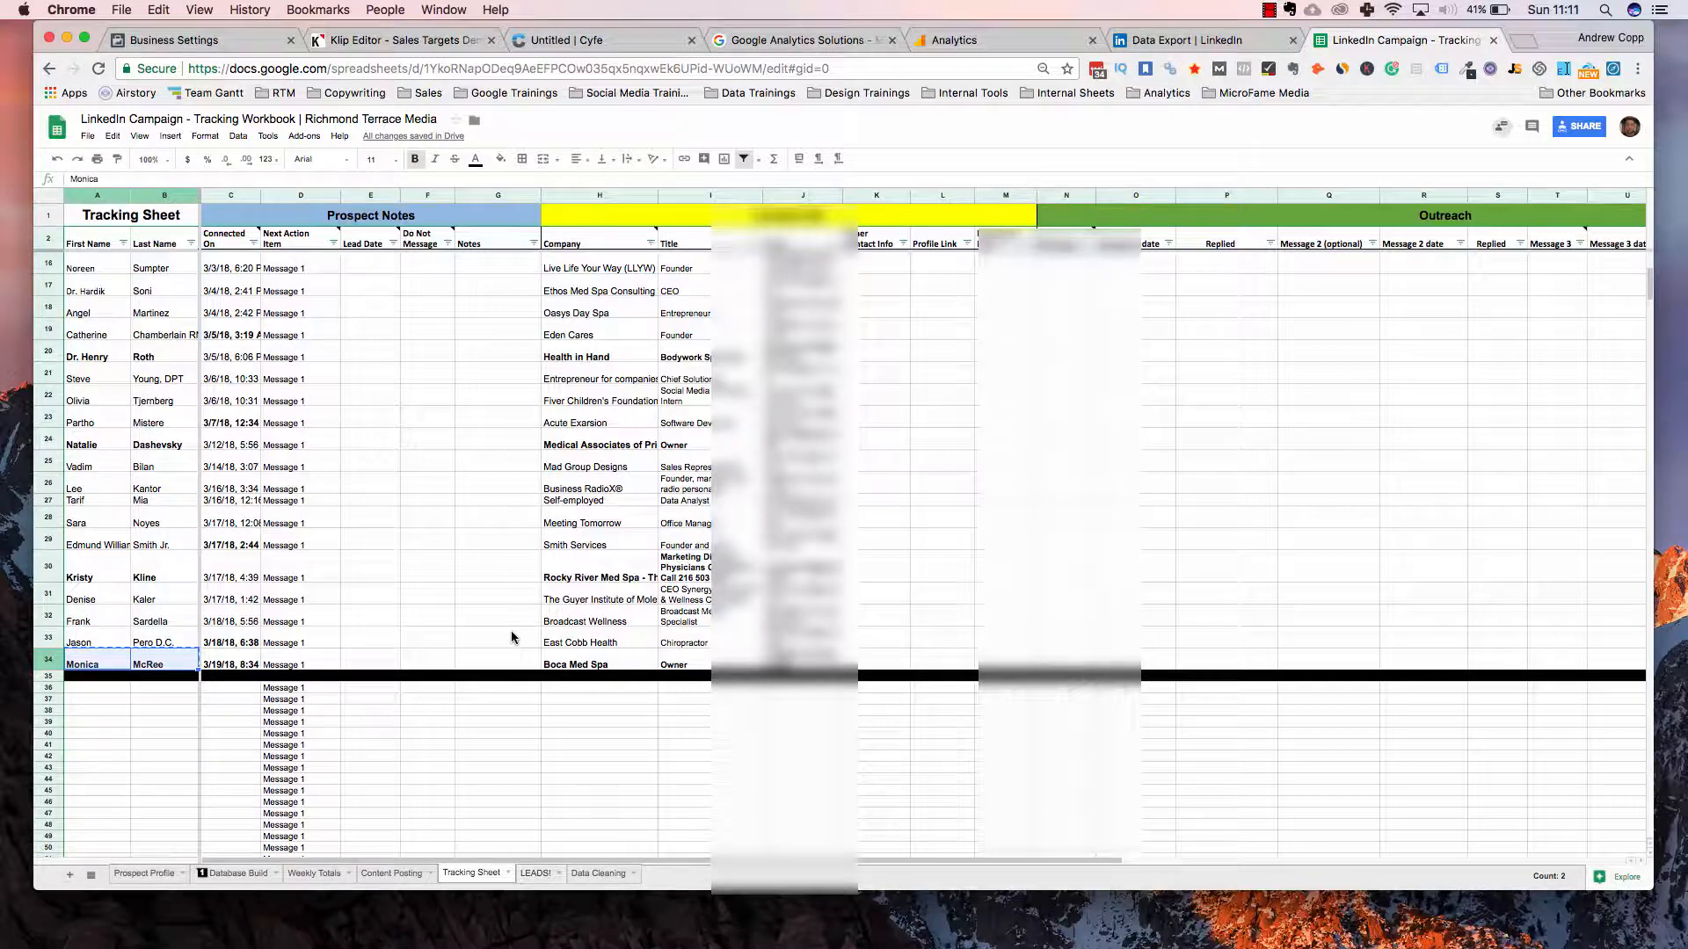
Search Data Cleaning for that contact's last name, matching row 484
left_click(598, 873)
left_click(510, 627)
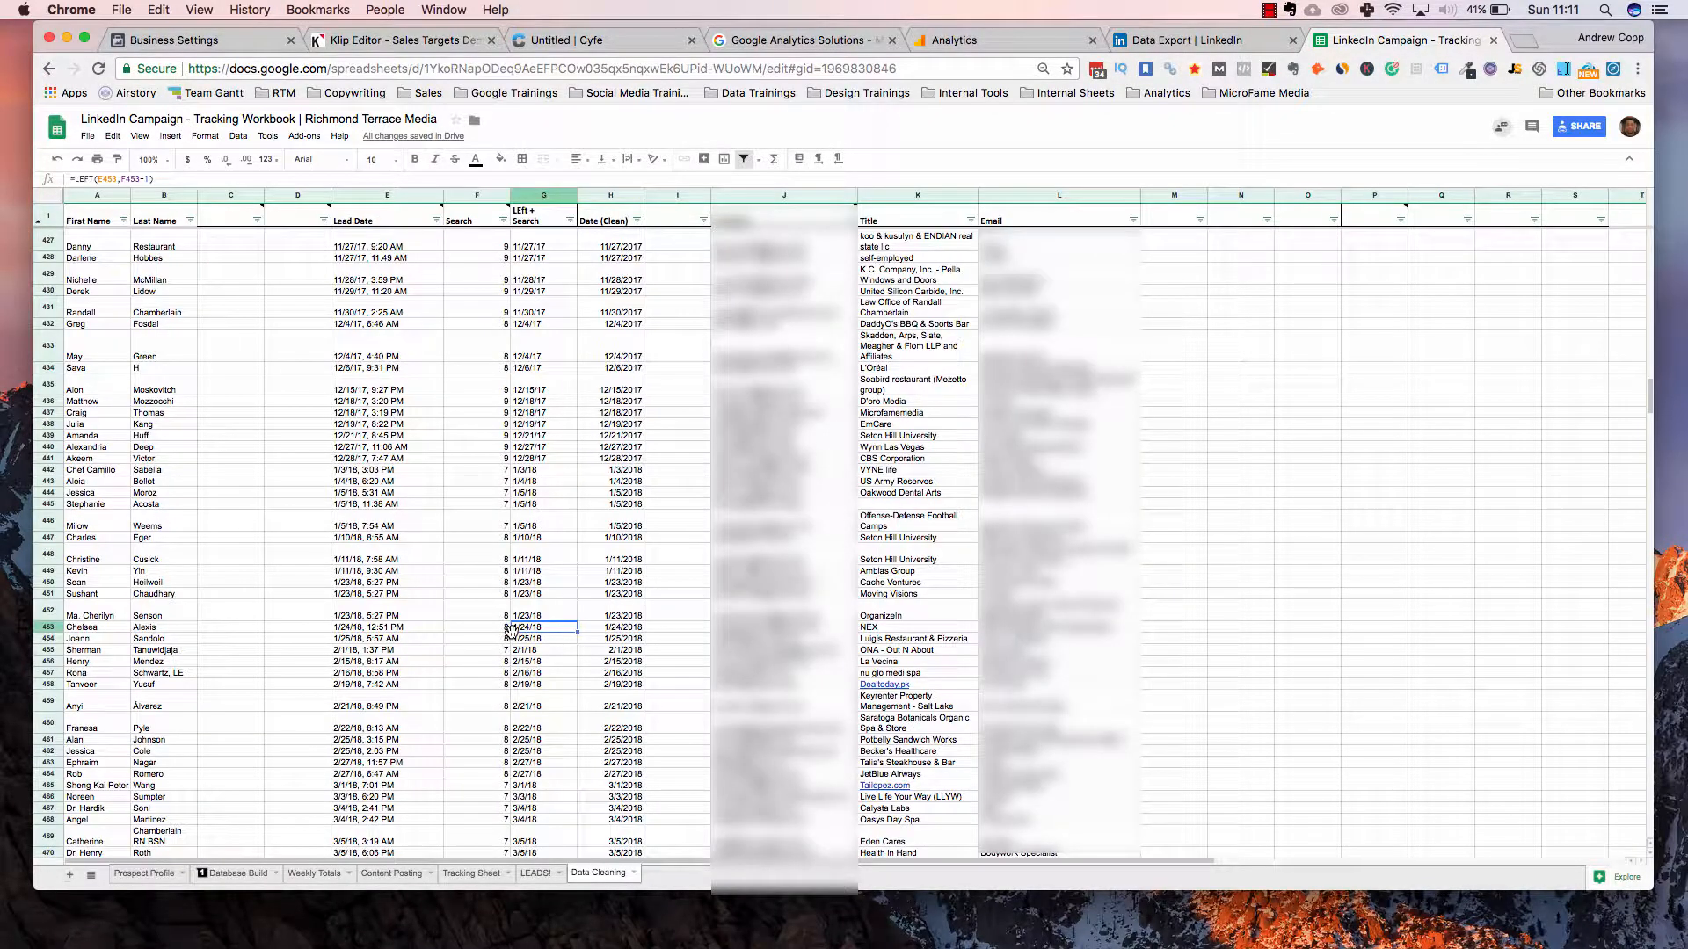
key("super+f")
key("super+v")
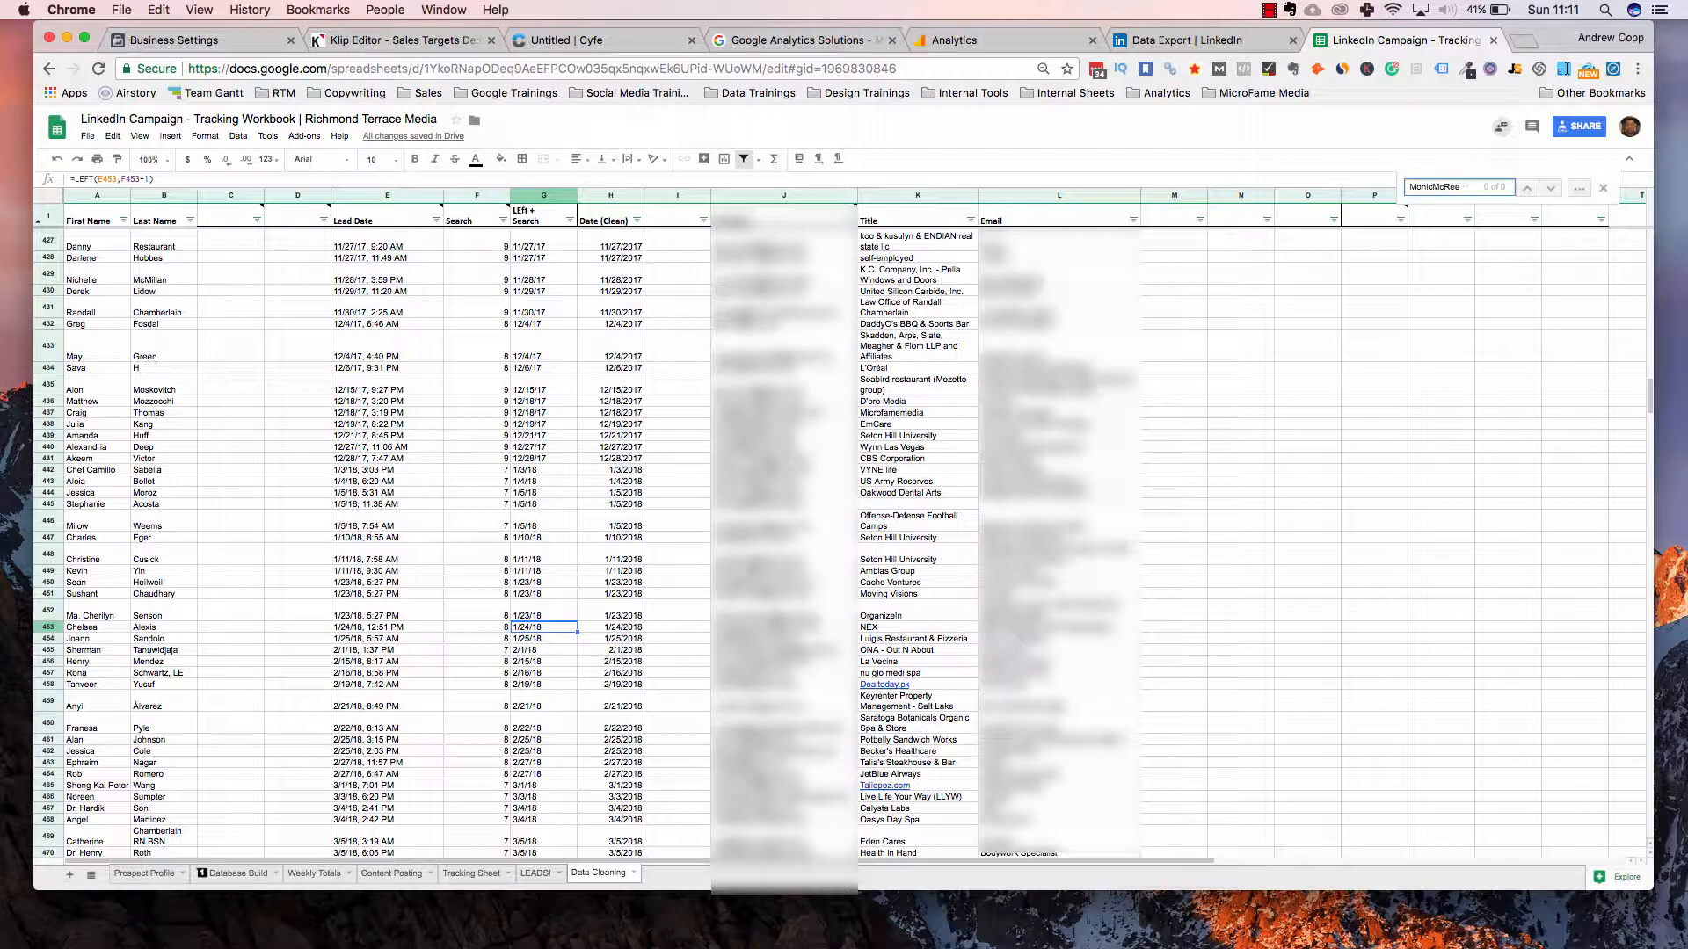
key("BackSpace")
key("BackSpace")
key("BackSpace")
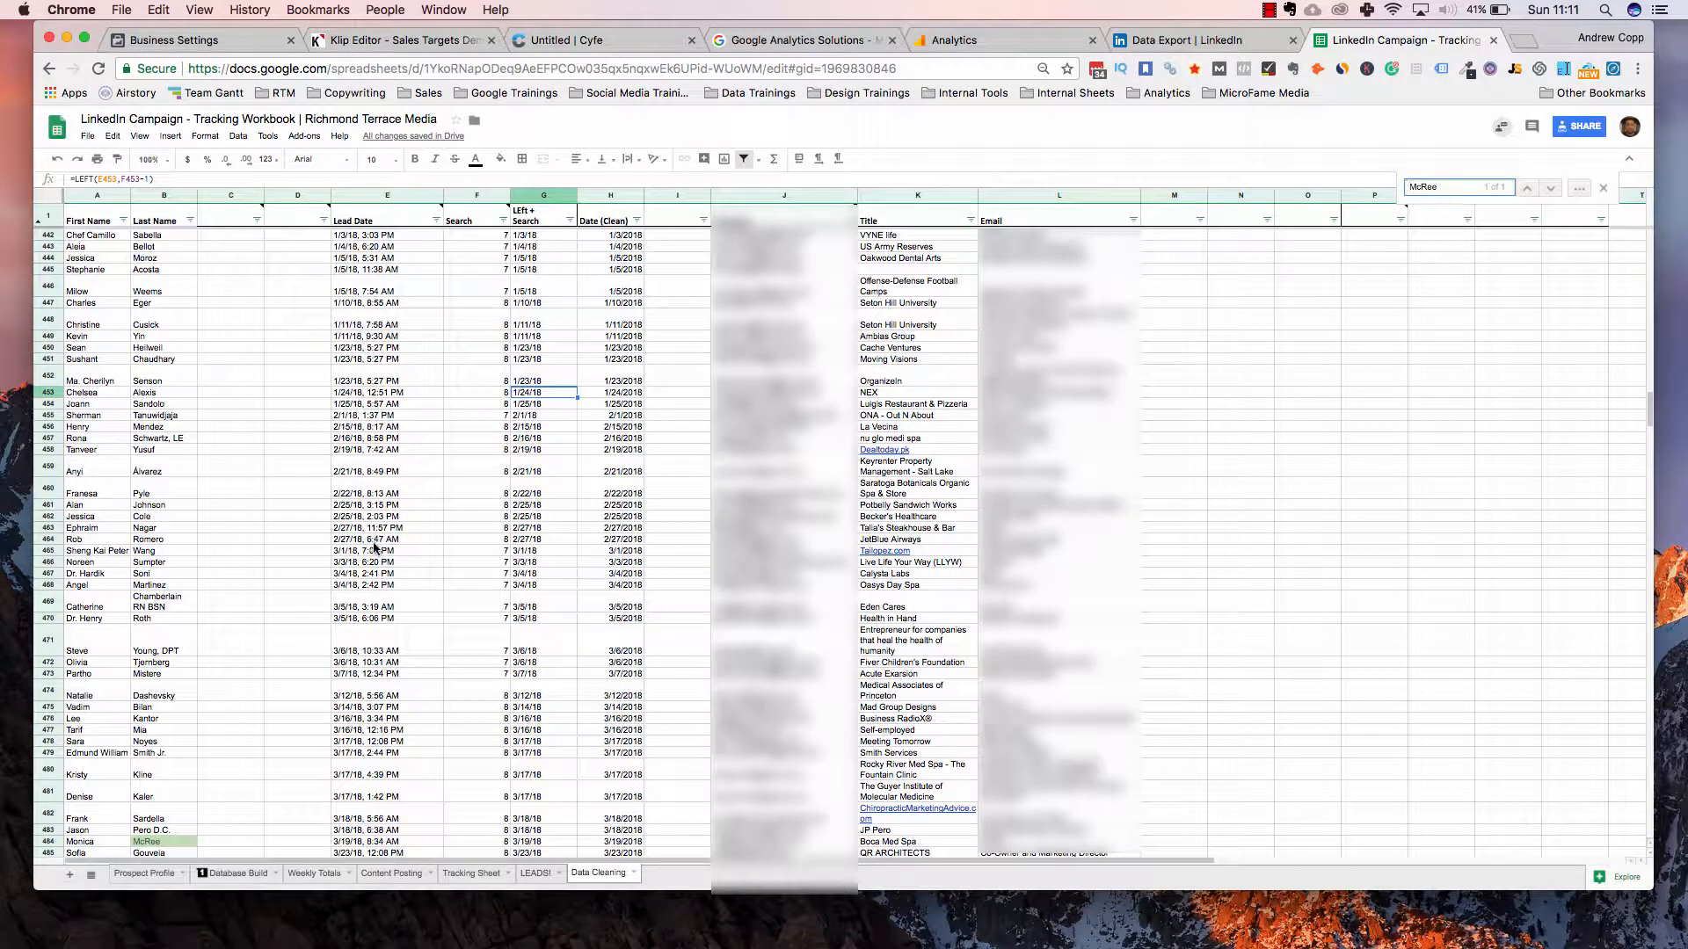
scroll(94, 384, "down", 10)
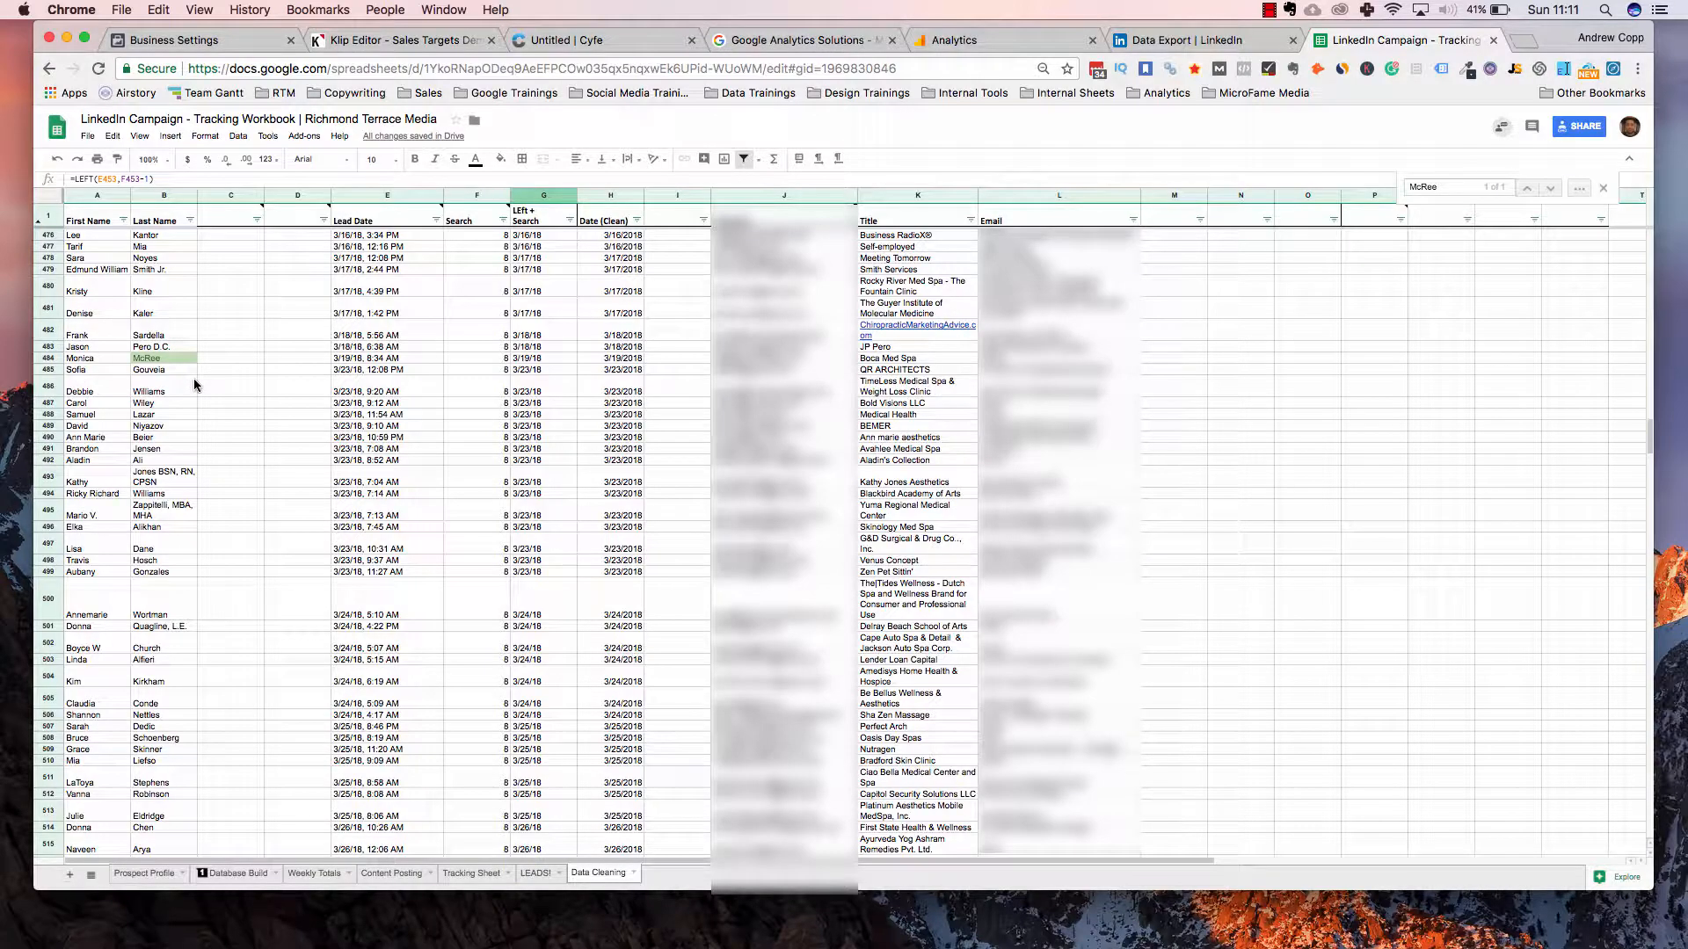
Select Data Cleaning rows 485–789 across columns A–L and copy them
scroll(194, 384, "up", 6)
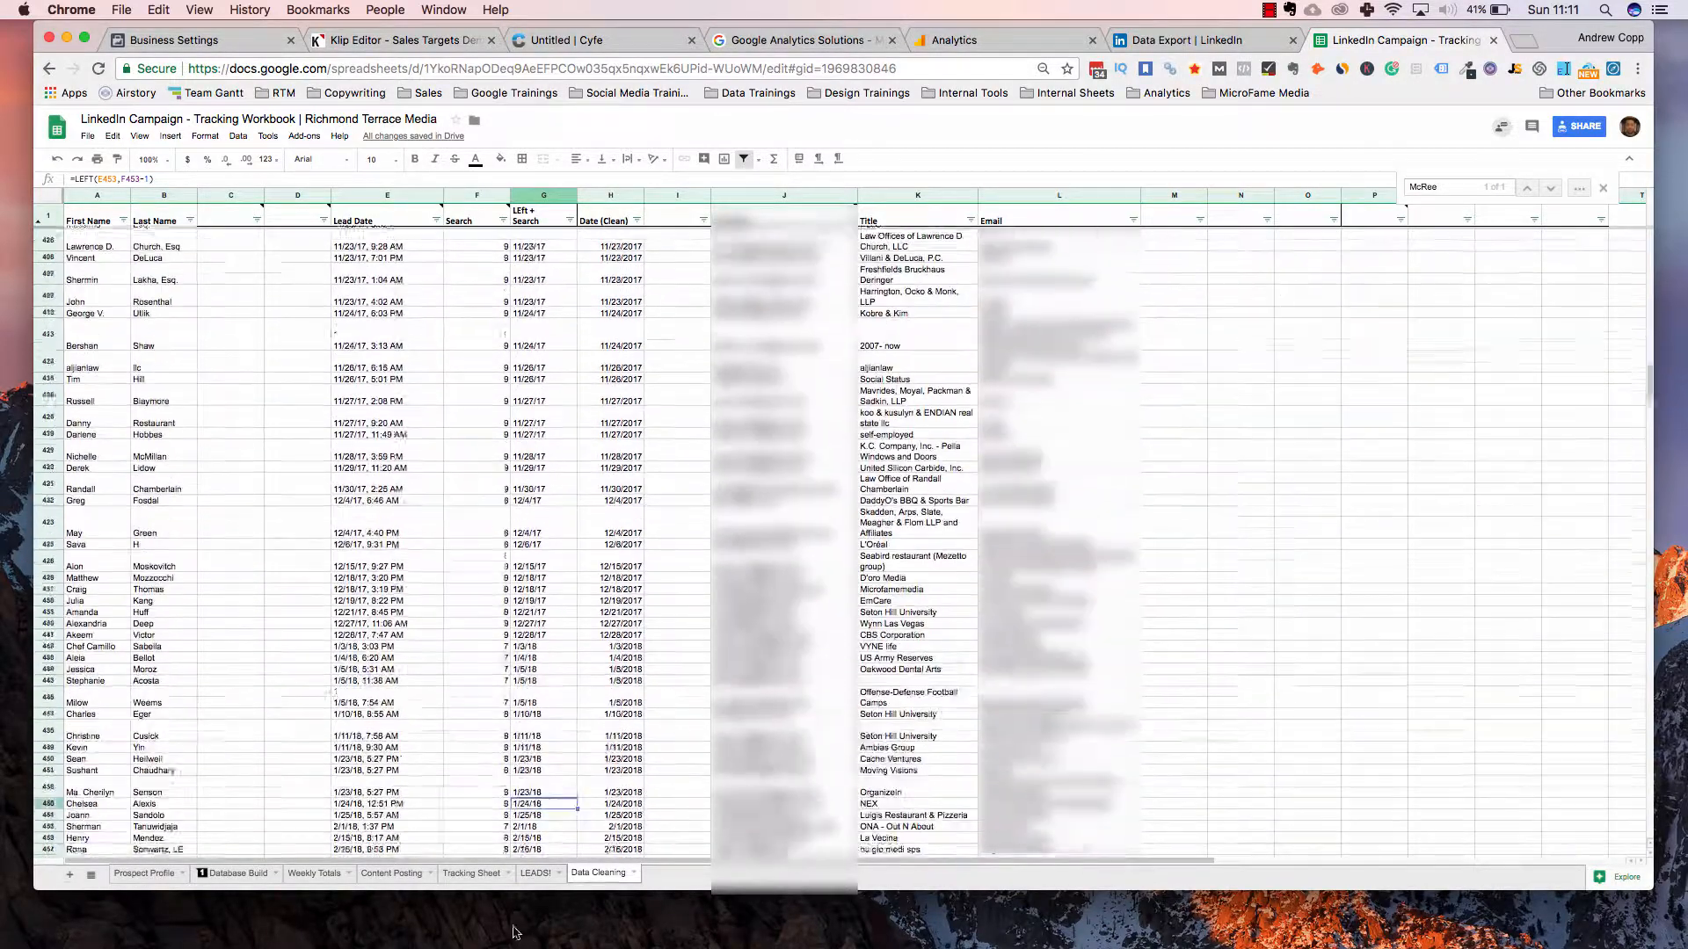
scroll(390, 866, "down", 2)
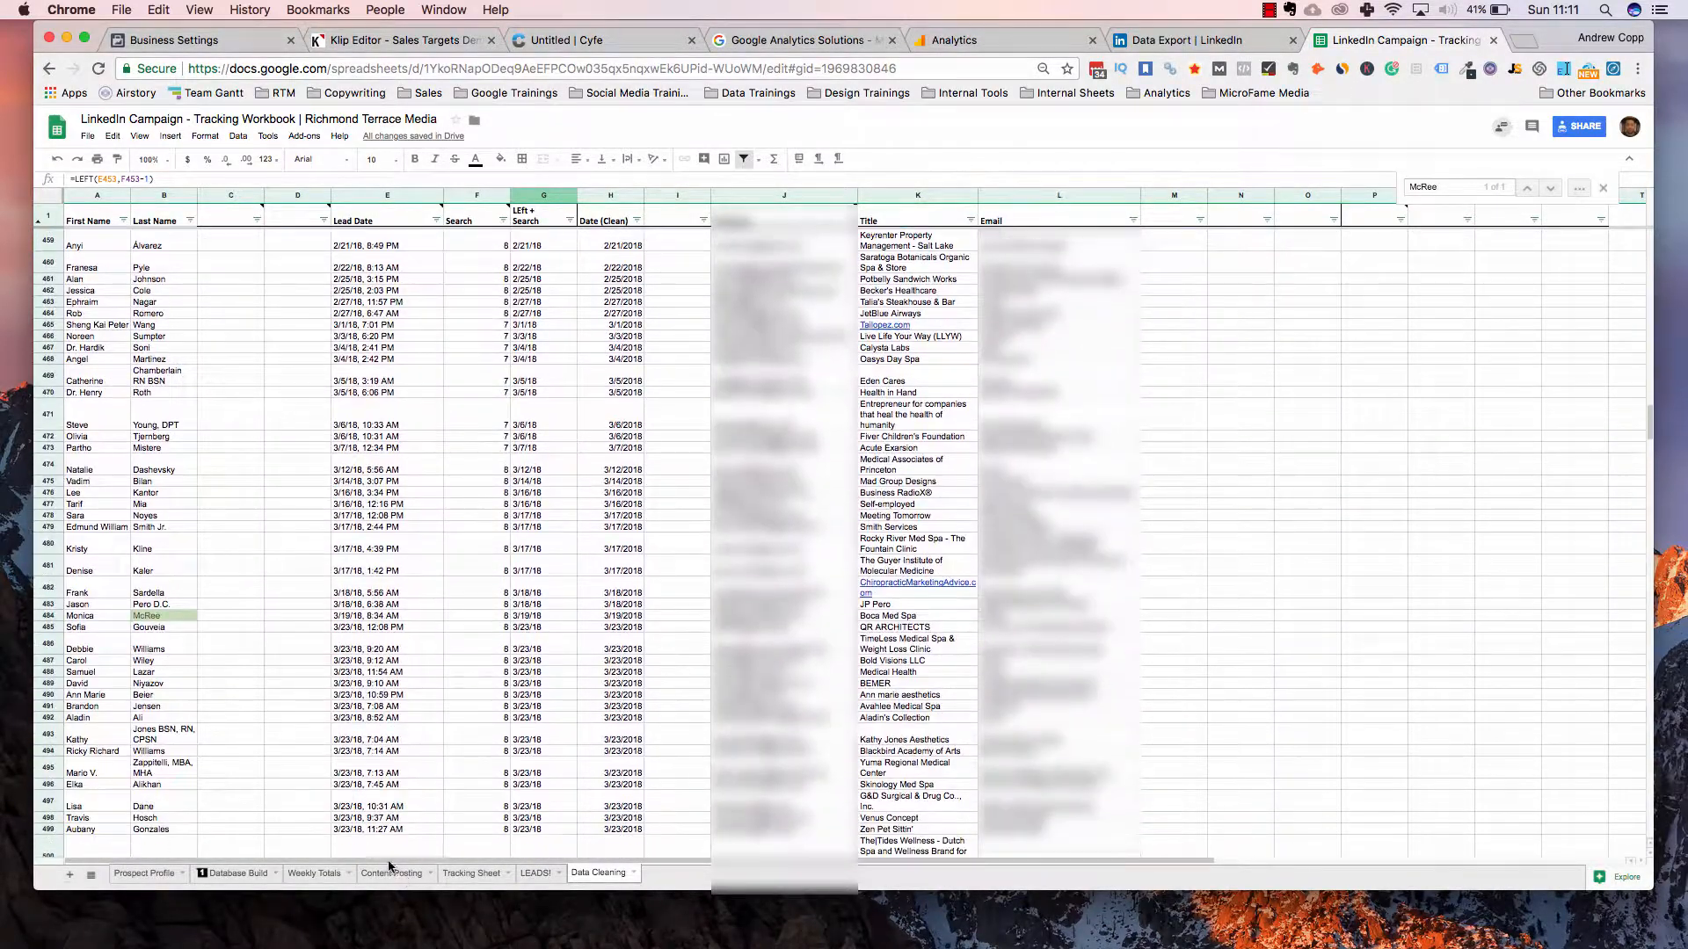
left_click(84, 618)
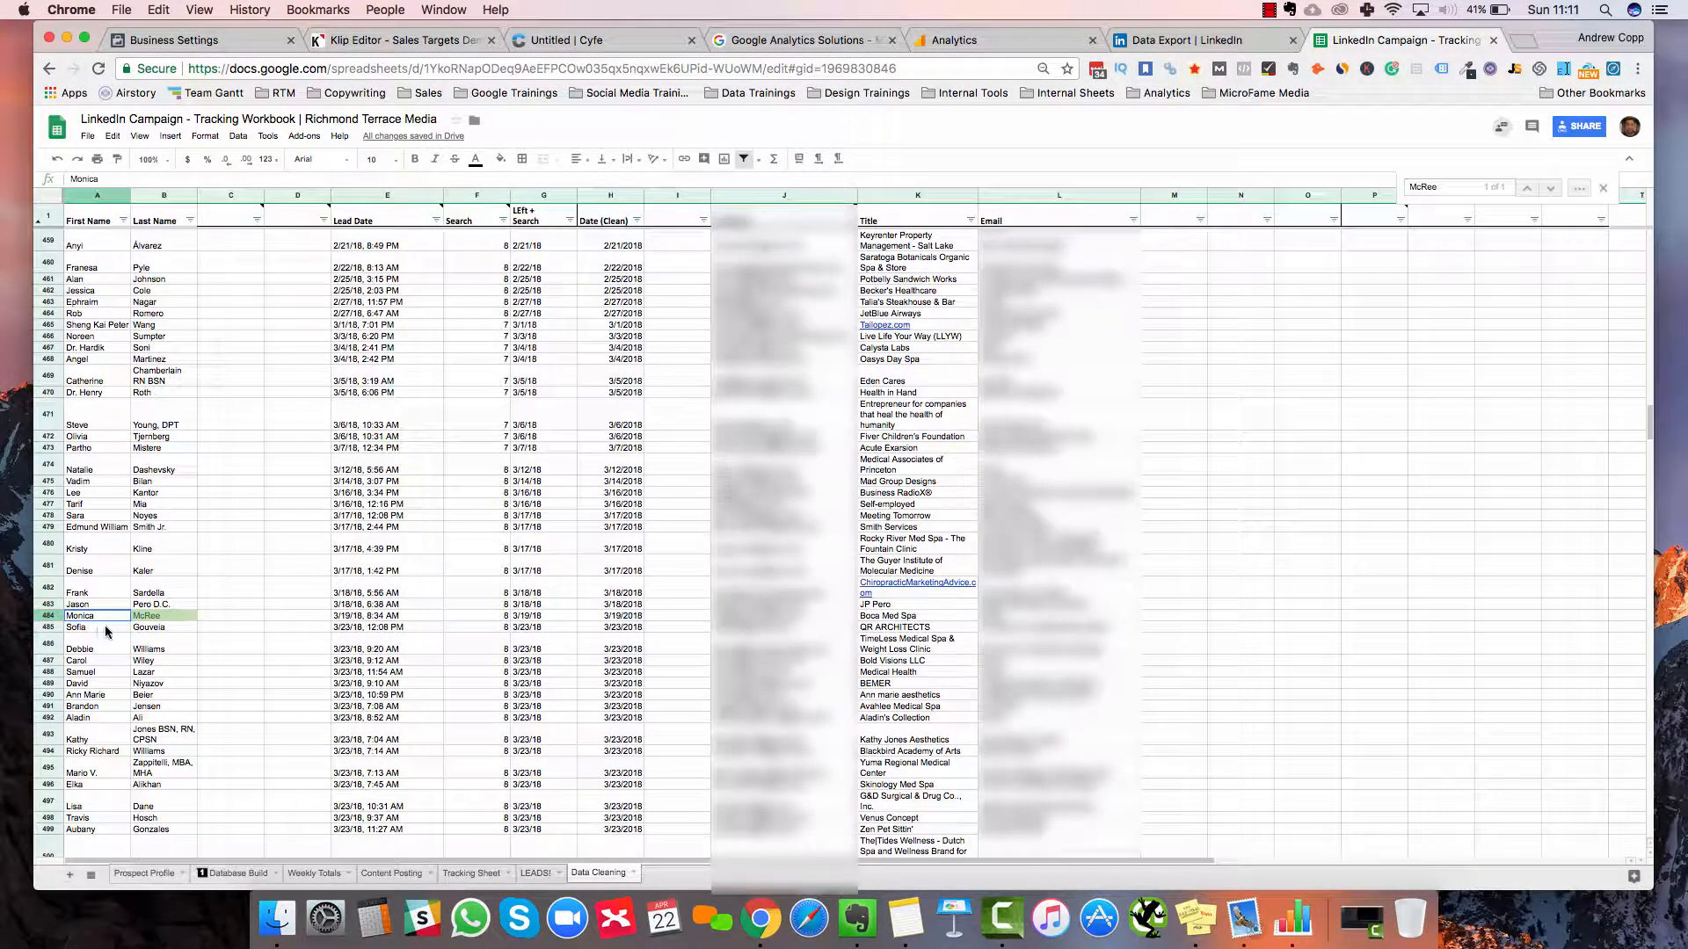
key("shift+Right")
key("shift+Left")
key("Down")
key("shift+Right")
key("shift+Right")
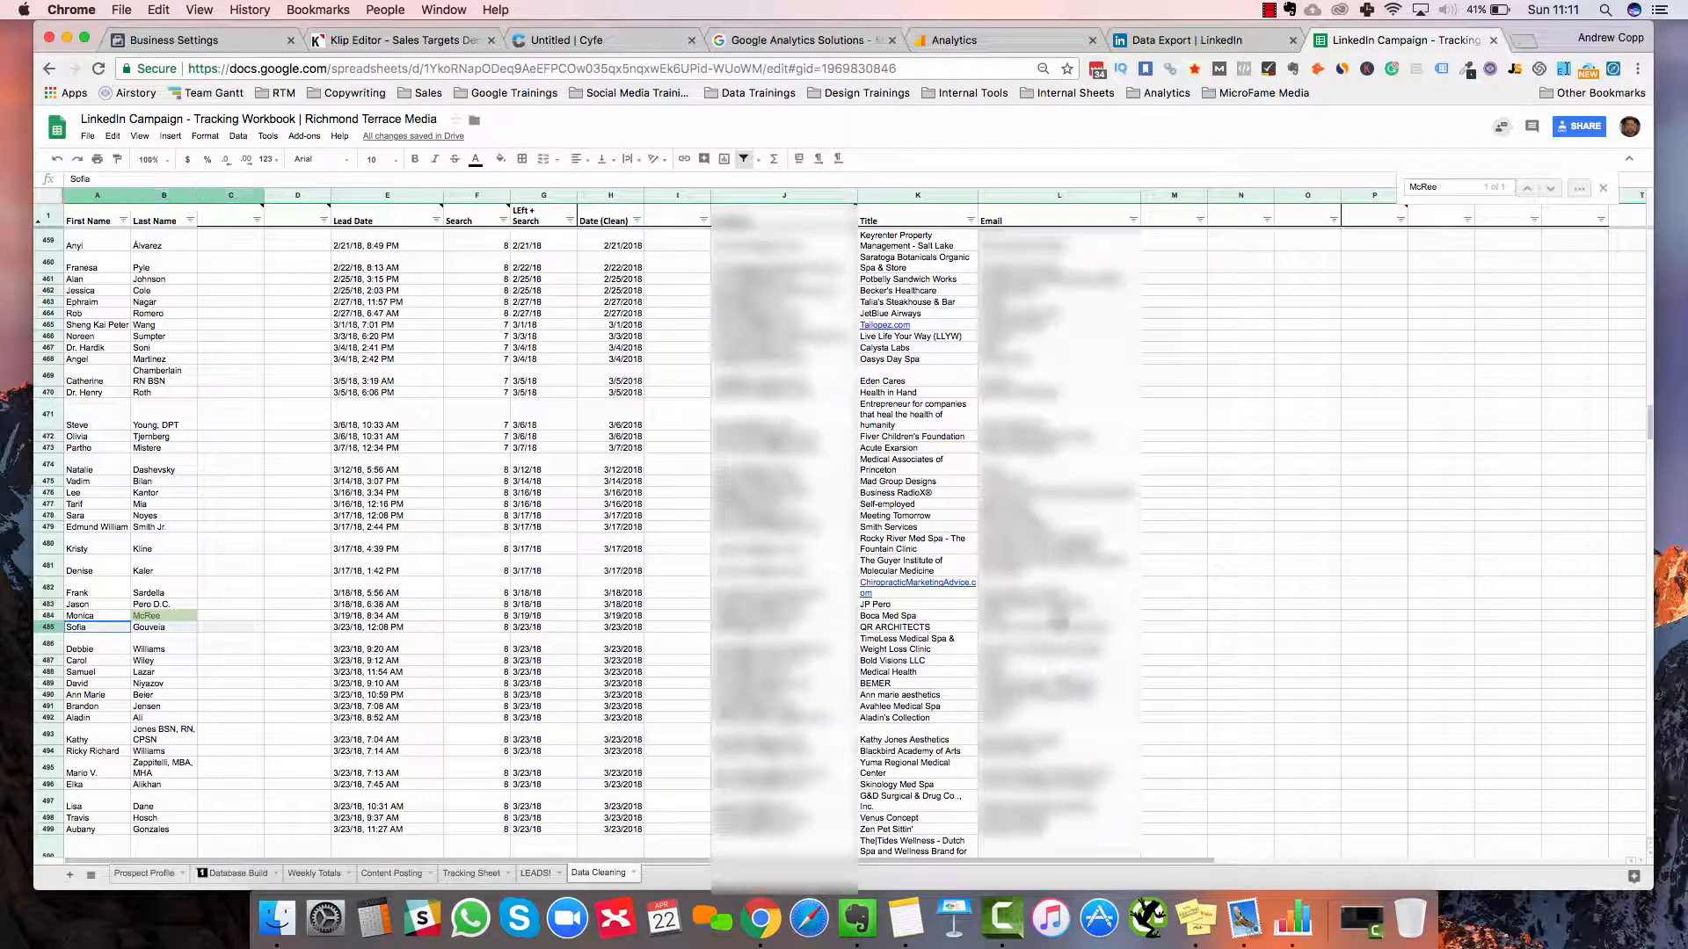
key("shift+Right")
key("shift+Right")
key("shift+Right")
key("shift+Right")
key("shift+Right")
key("shift+Right")
key("shift+Right")
key("shift+Right")
key("shift+Right")
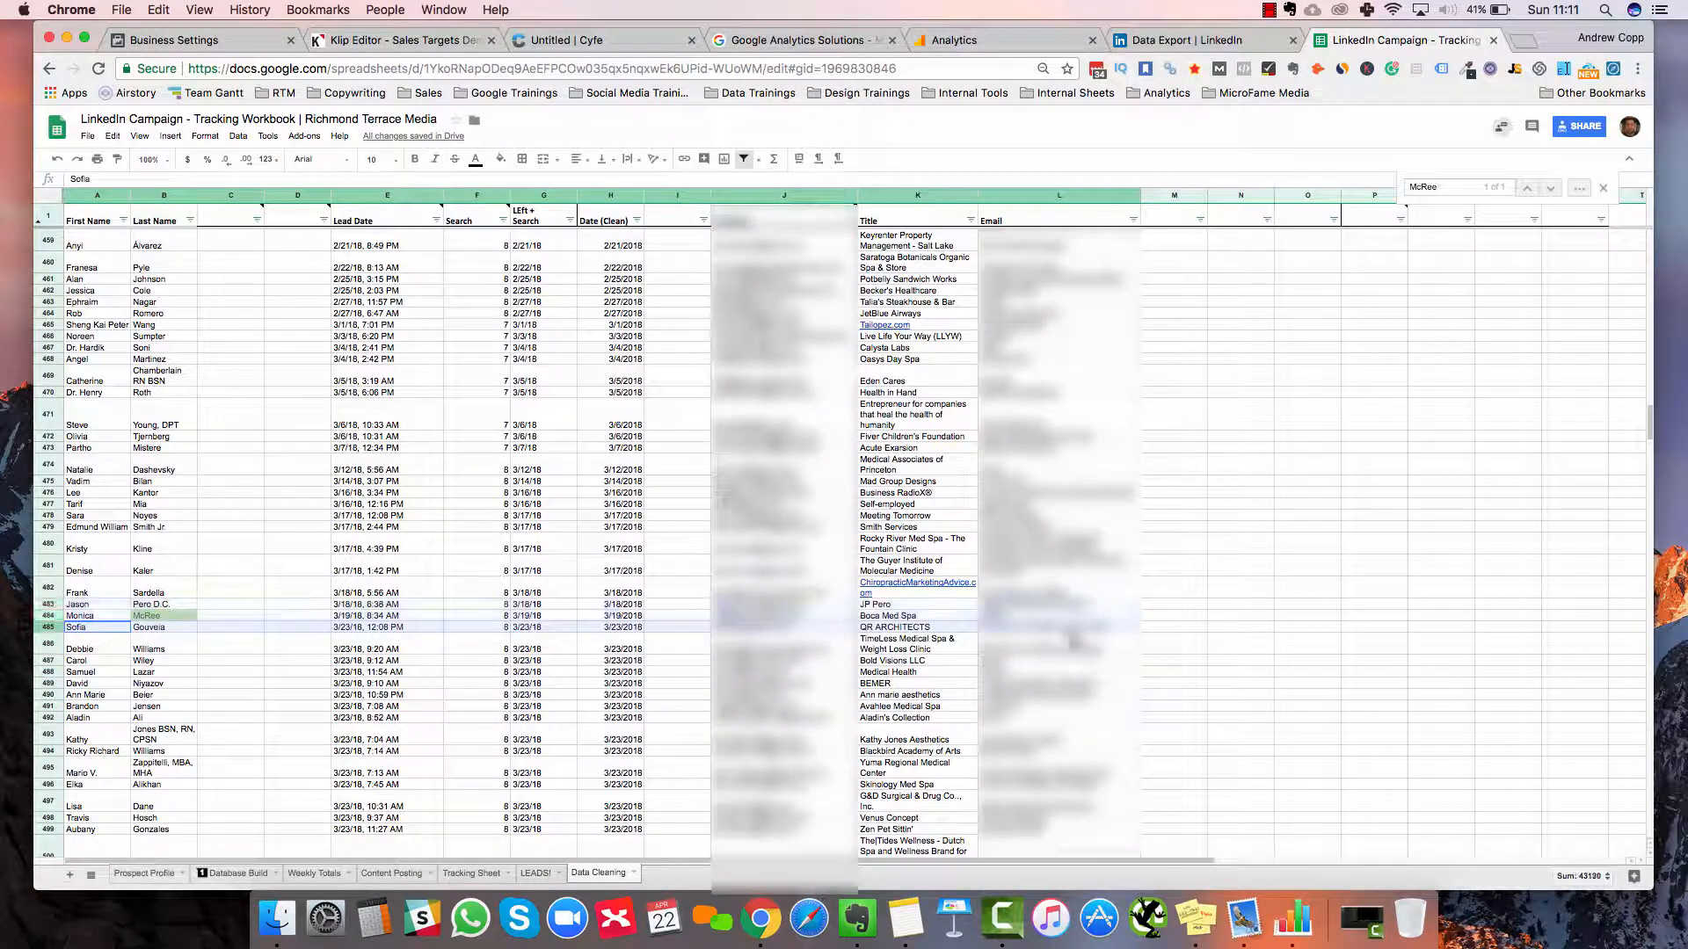
key("shift+Down")
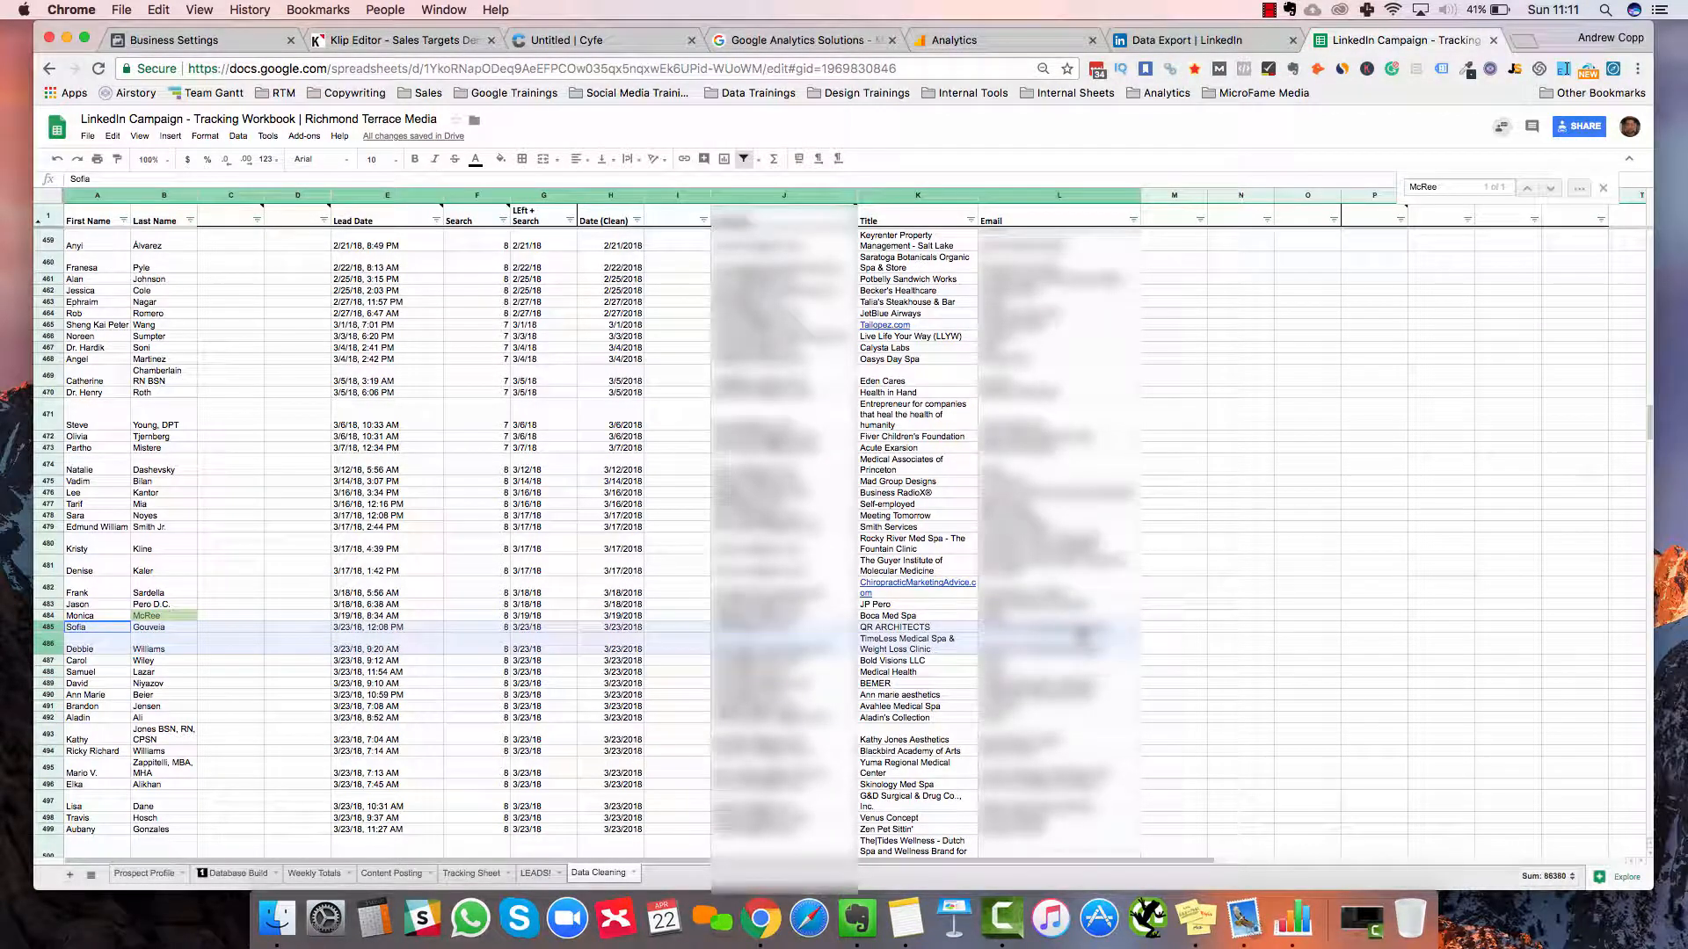
key("shift+Up")
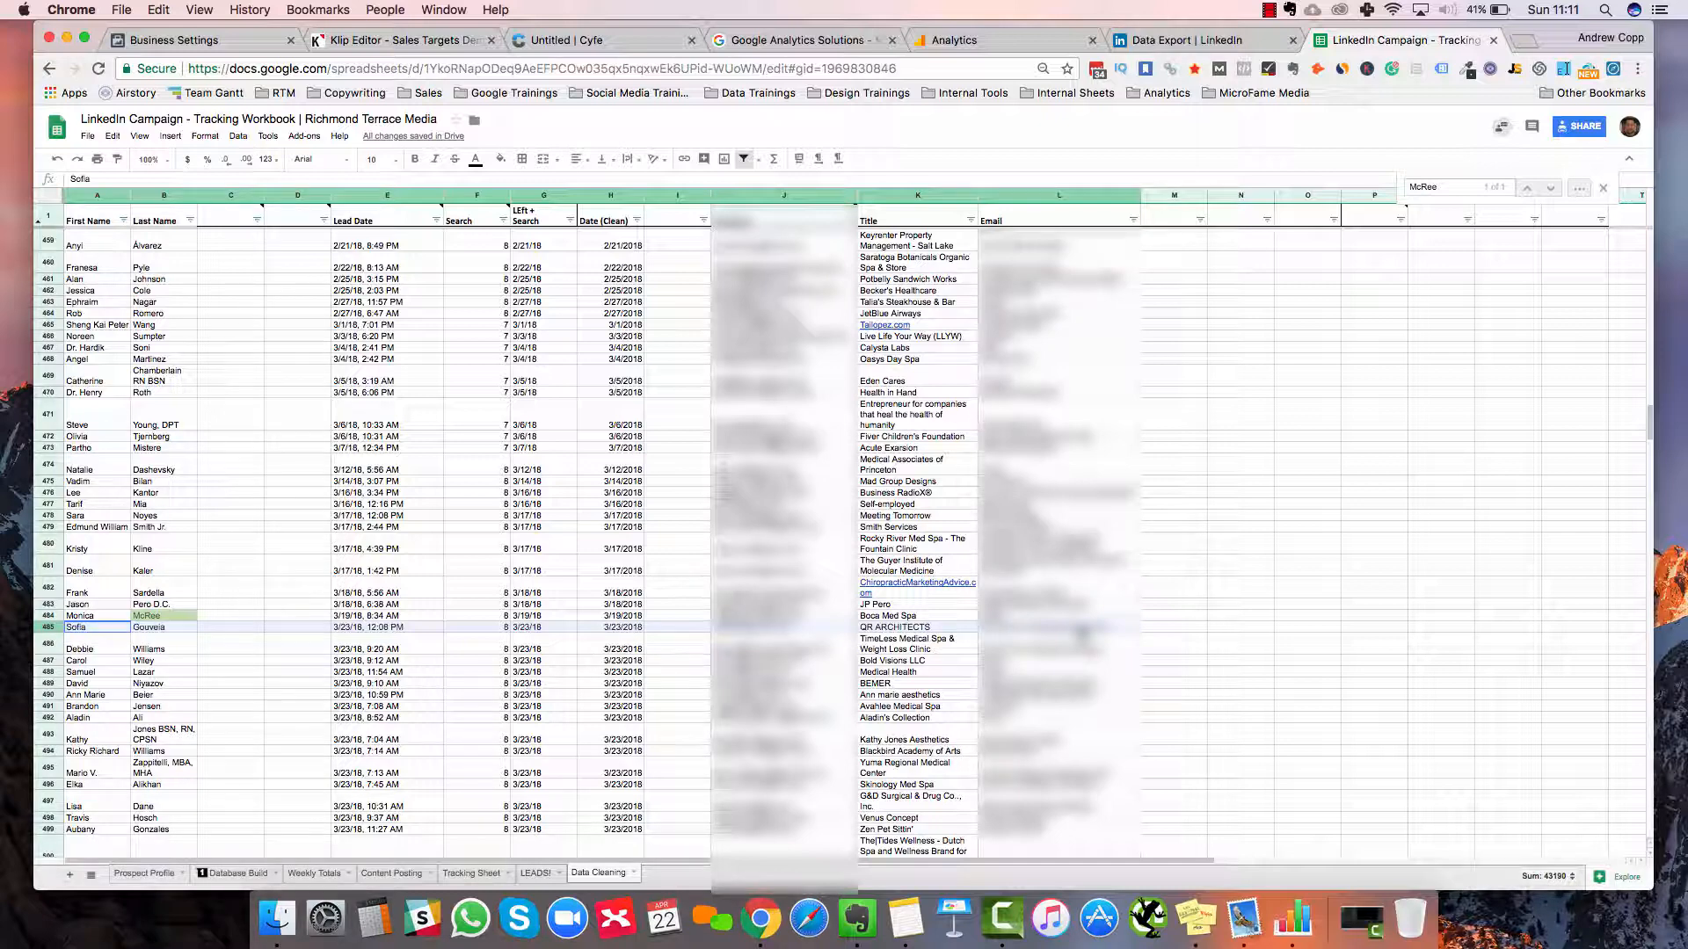
key("super+shift+Down")
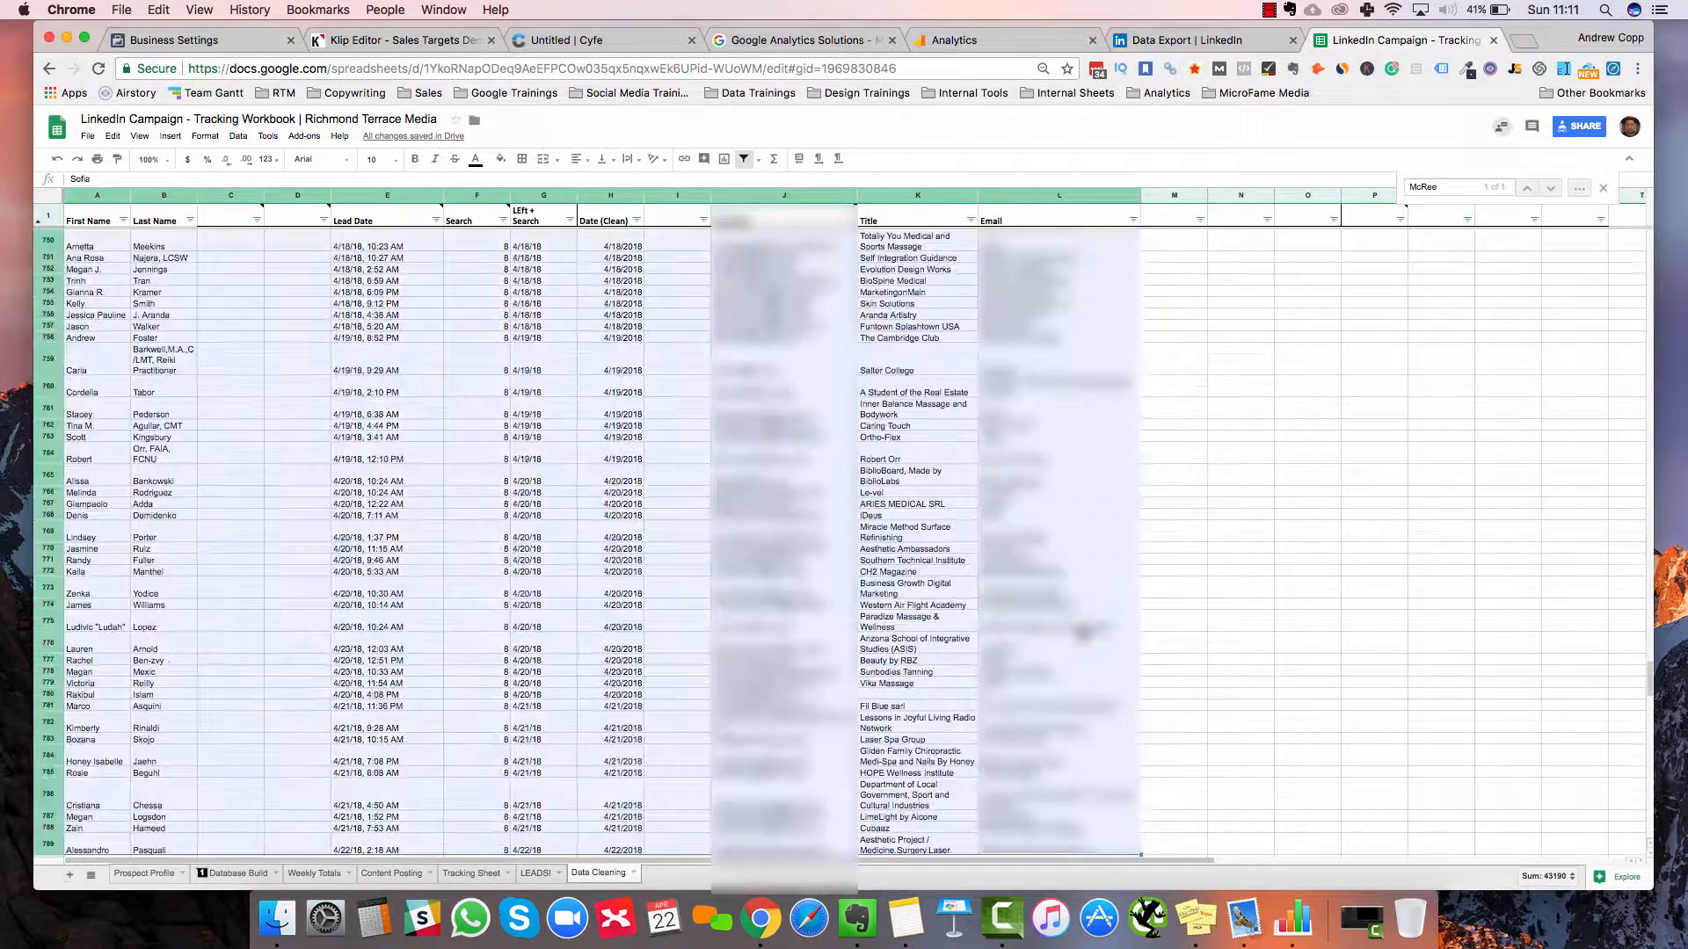
key("super+c")
scroll(352, 841, "down", 3)
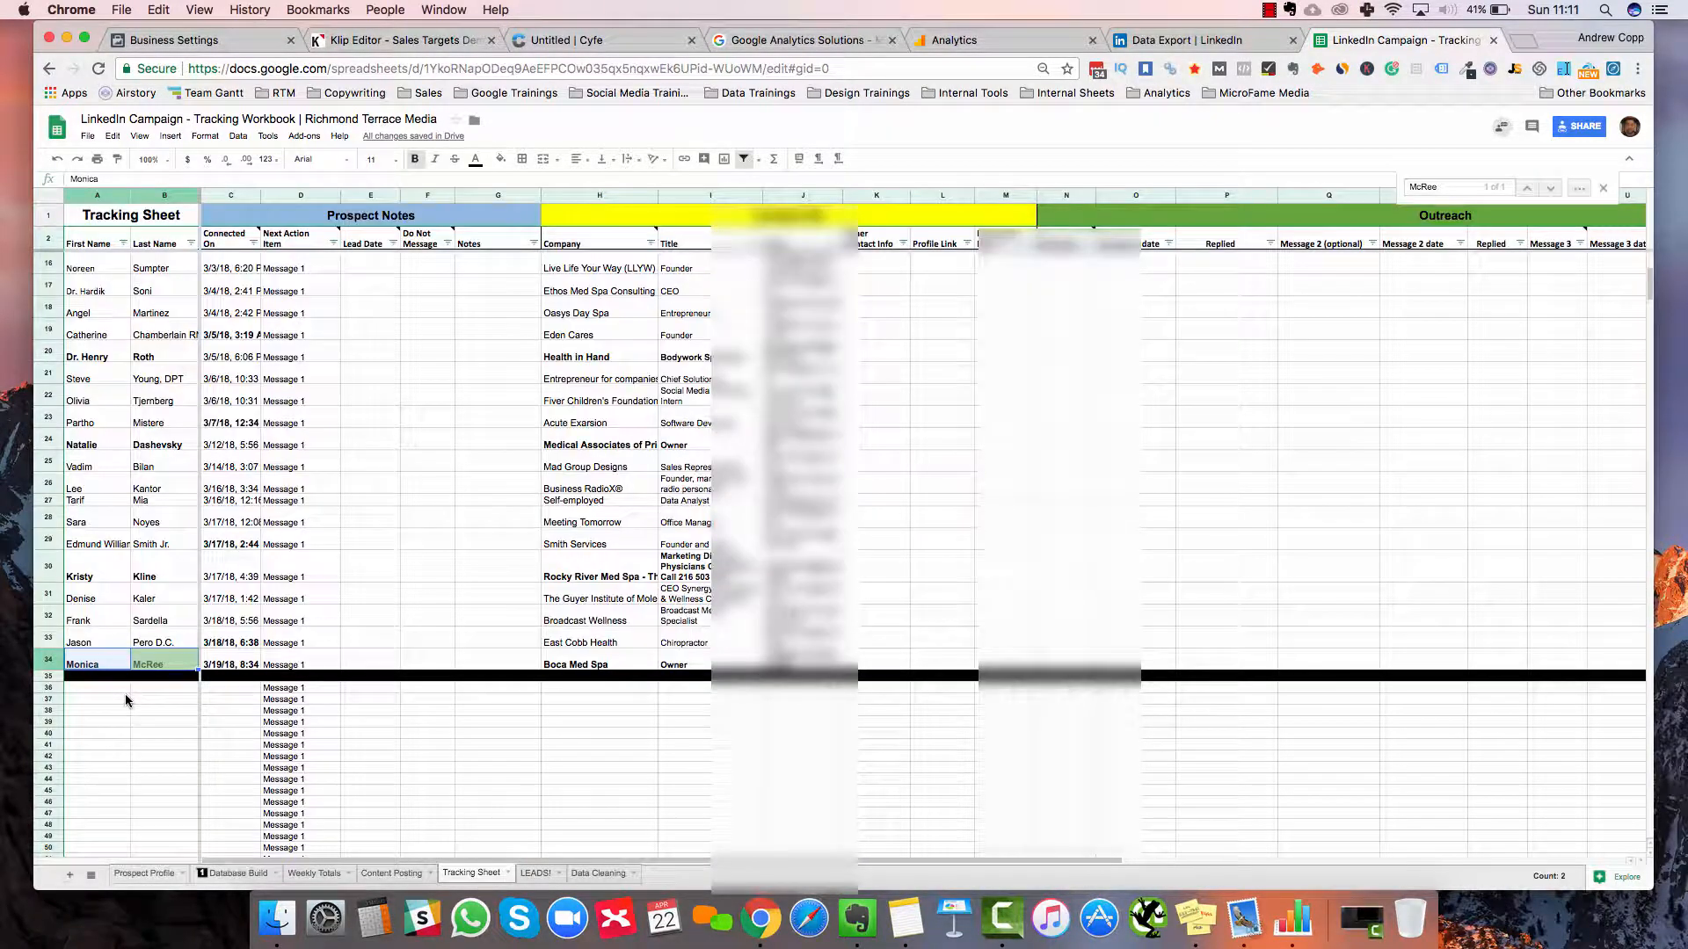
Paste the copied rows at A36 below the divider, then undo the paste
left_click(125, 694)
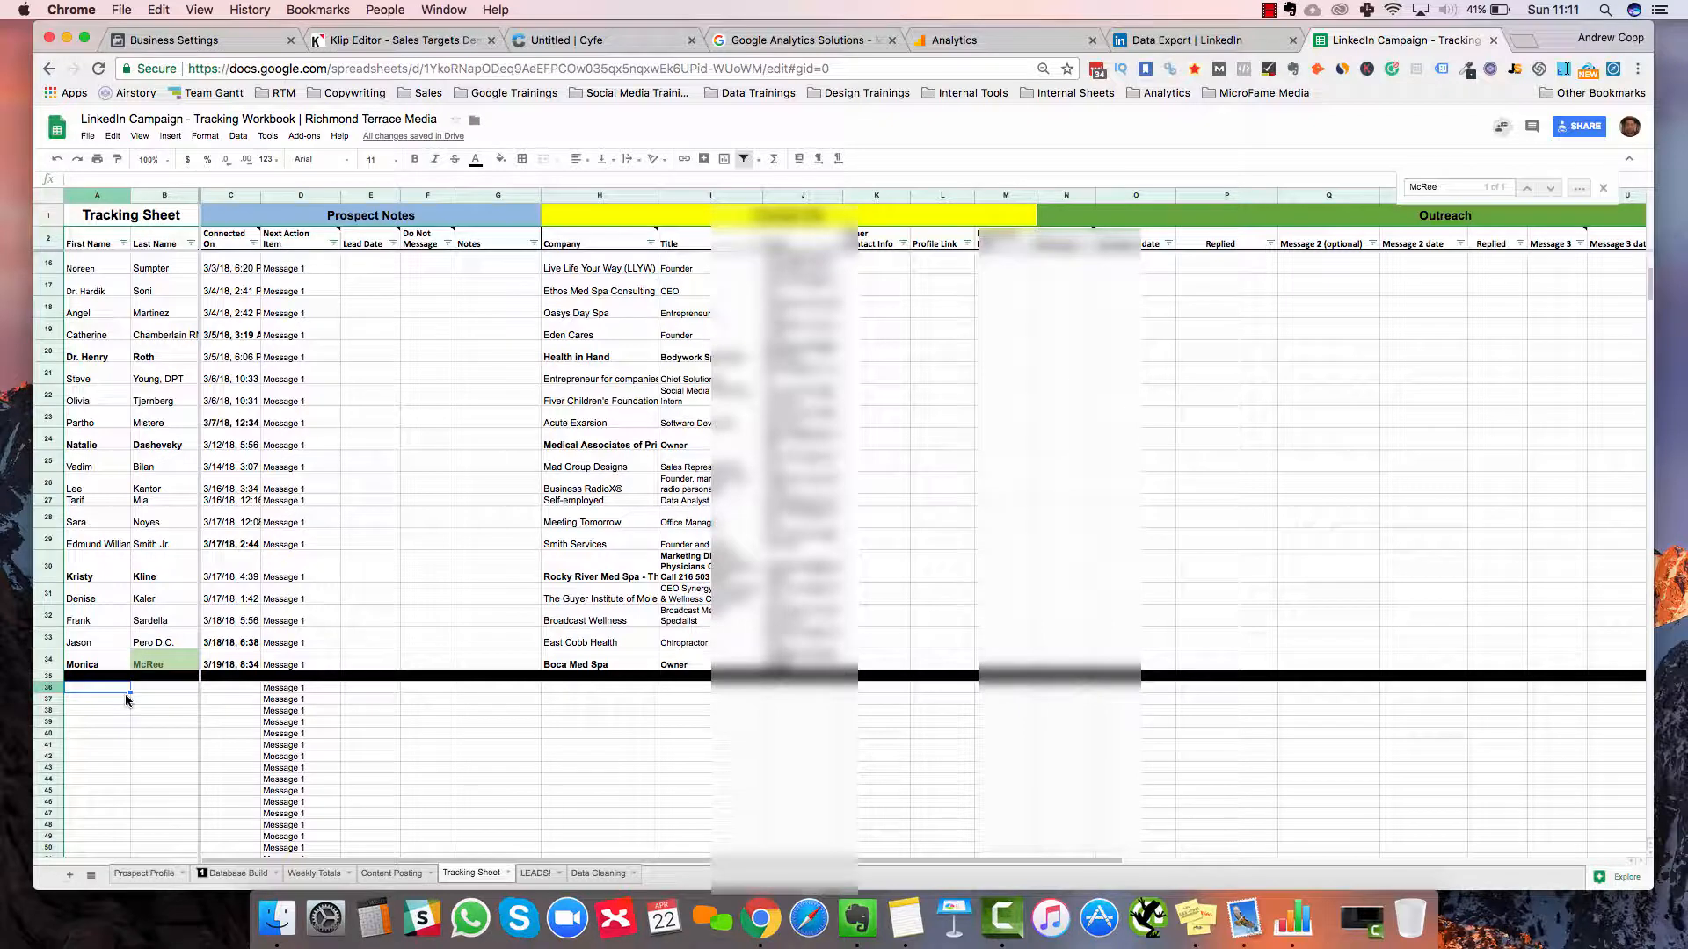
key("super+v")
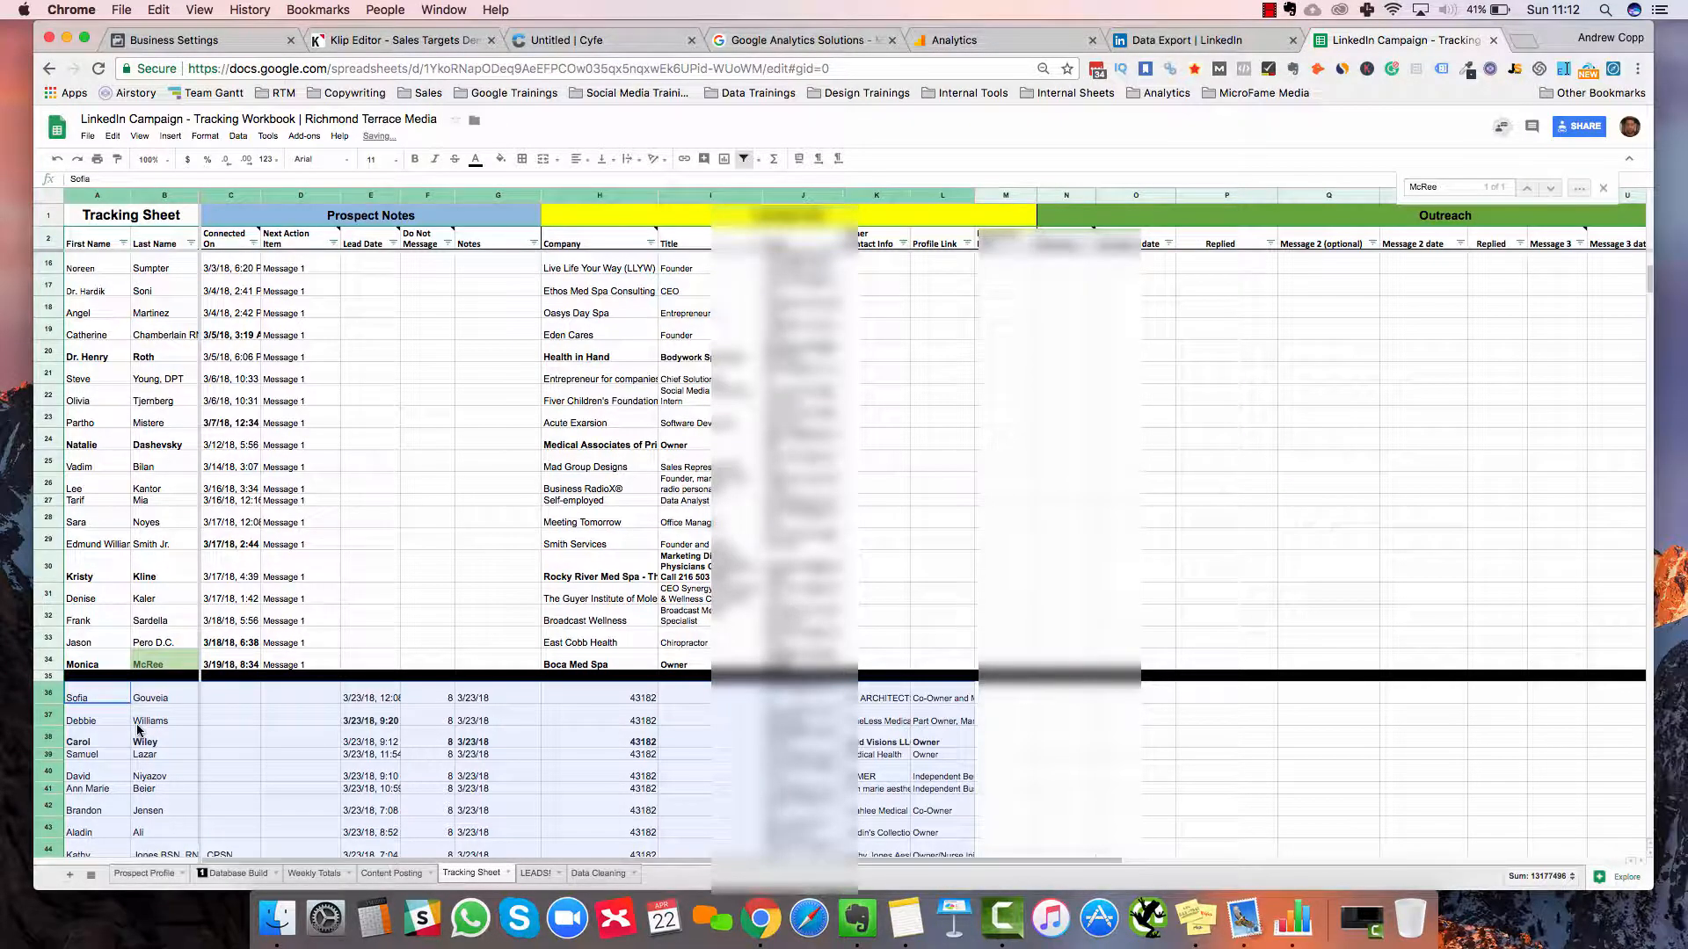
key("ctrl+z")
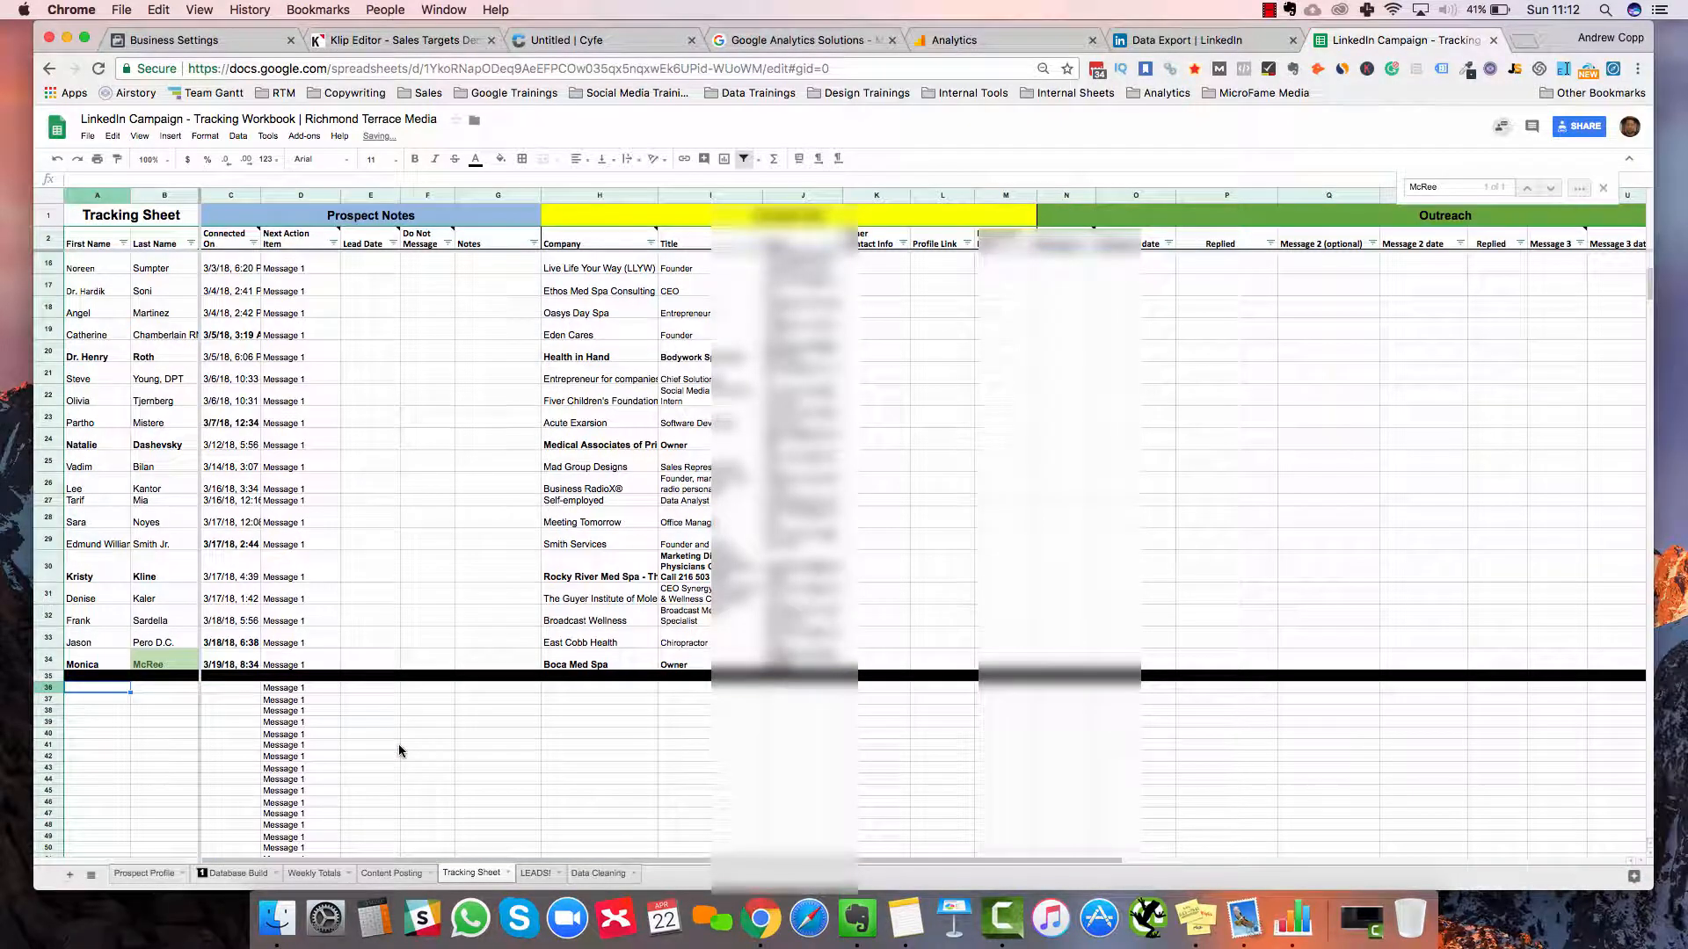
scroll(400, 752, "down", 5)
scroll(527, 826, "up", 1)
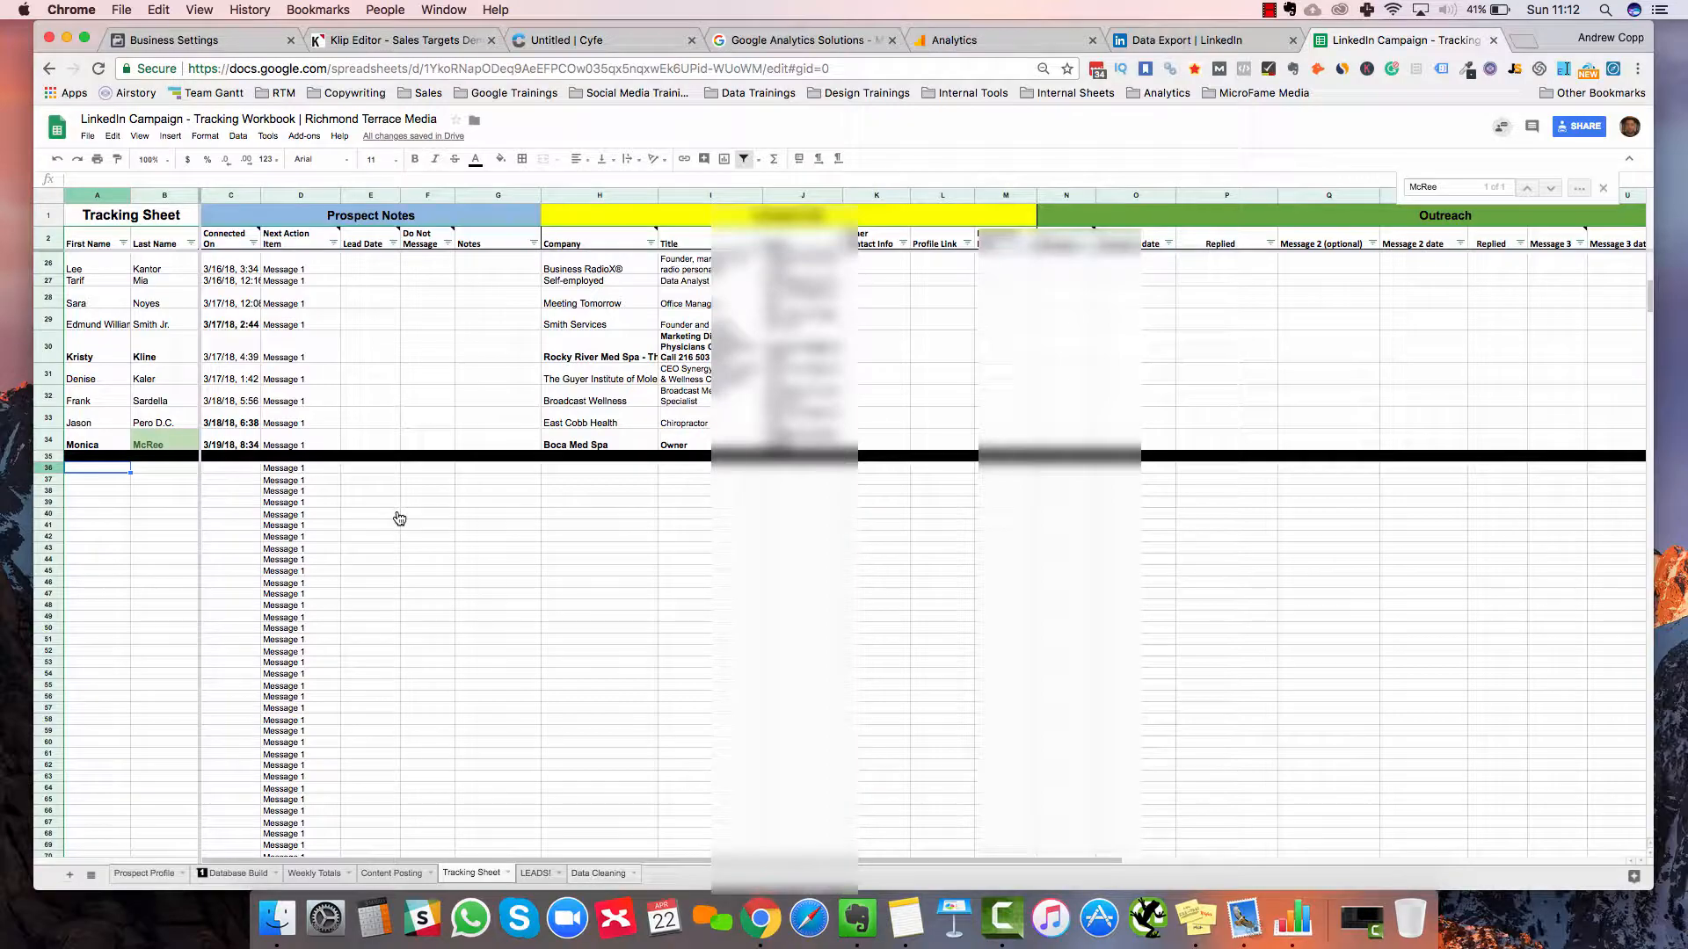
scroll(399, 517, "up", 5)
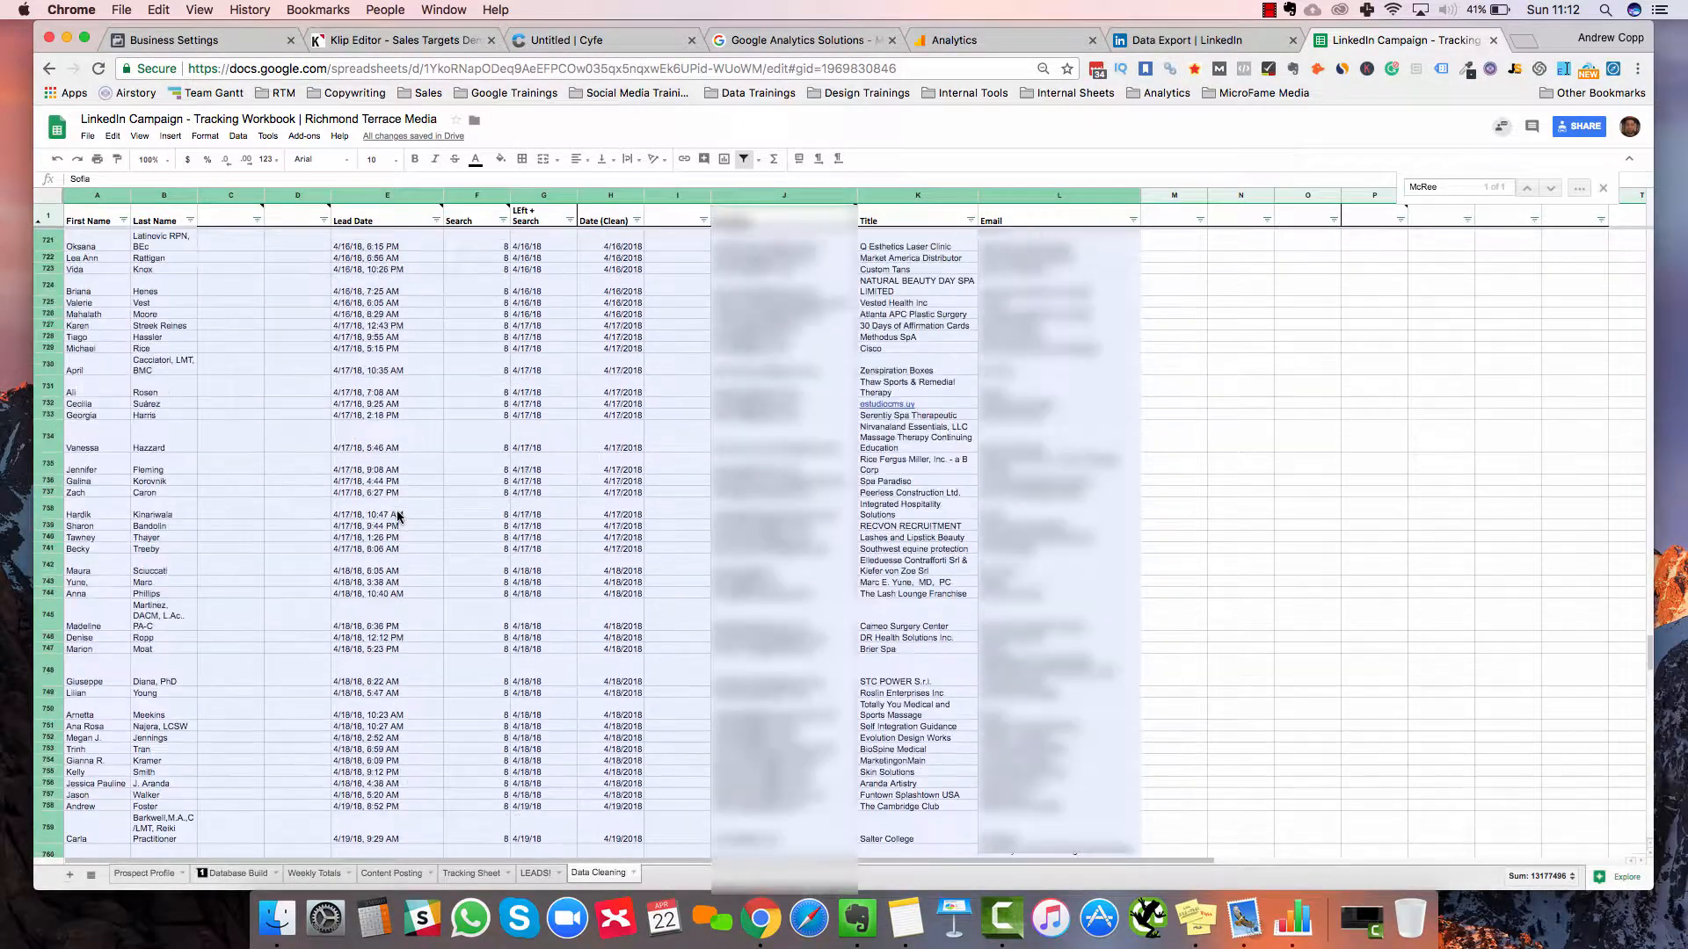
scroll(614, 381, "up", 3)
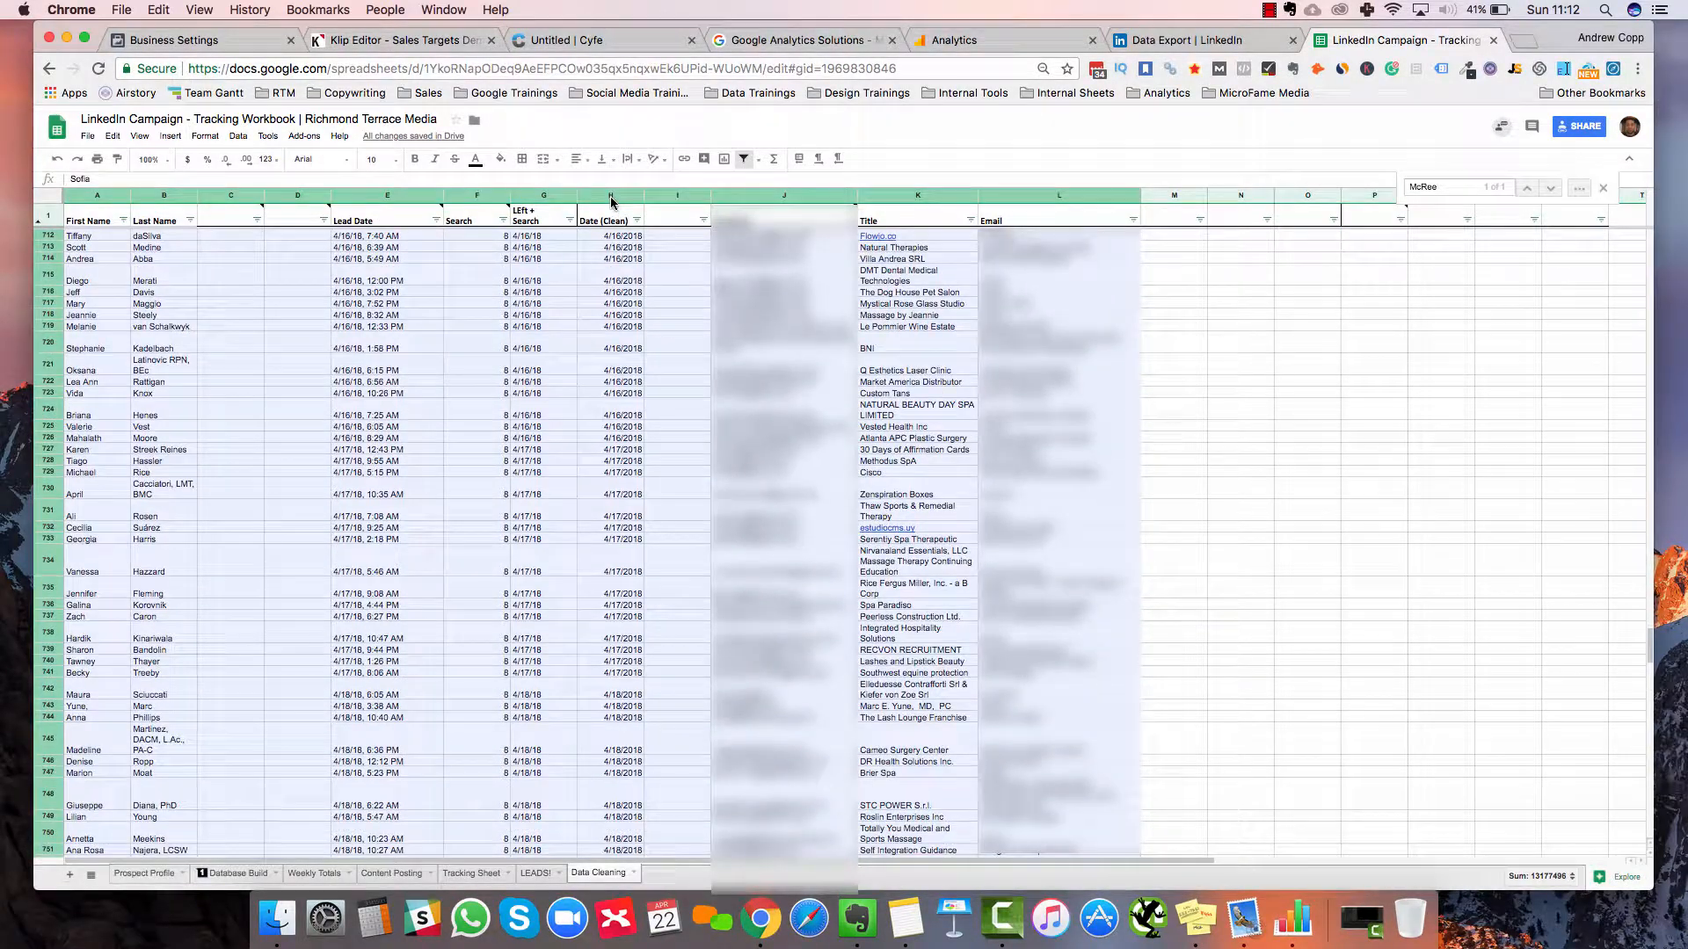
left_click(614, 382)
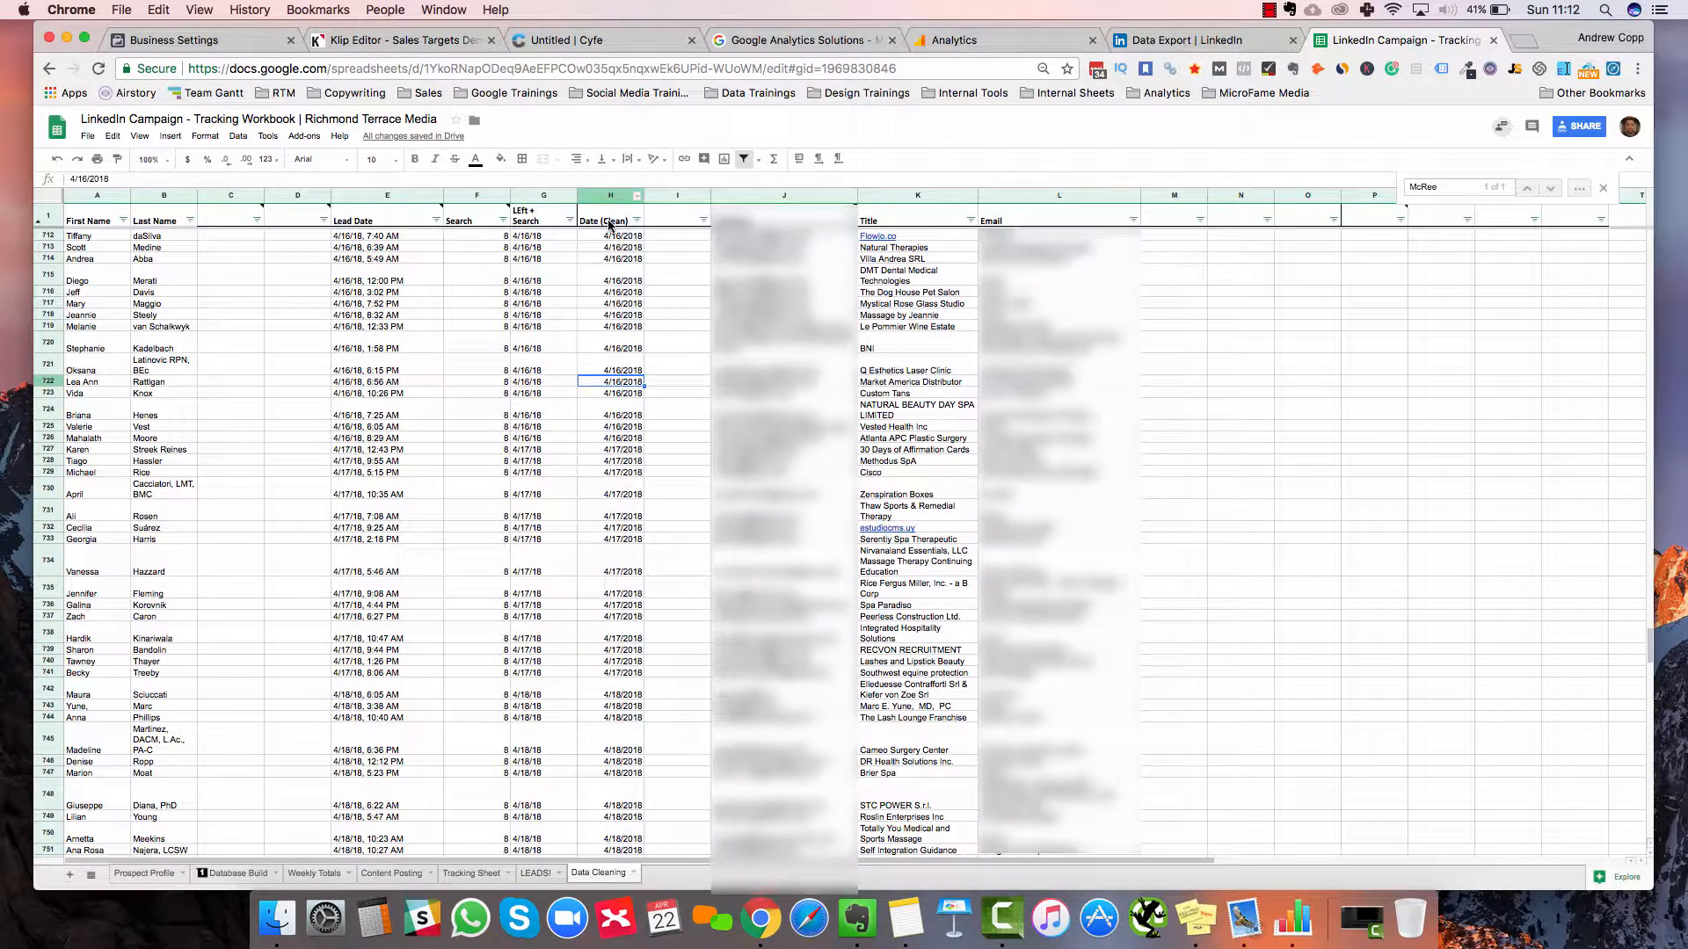
left_click(610, 197)
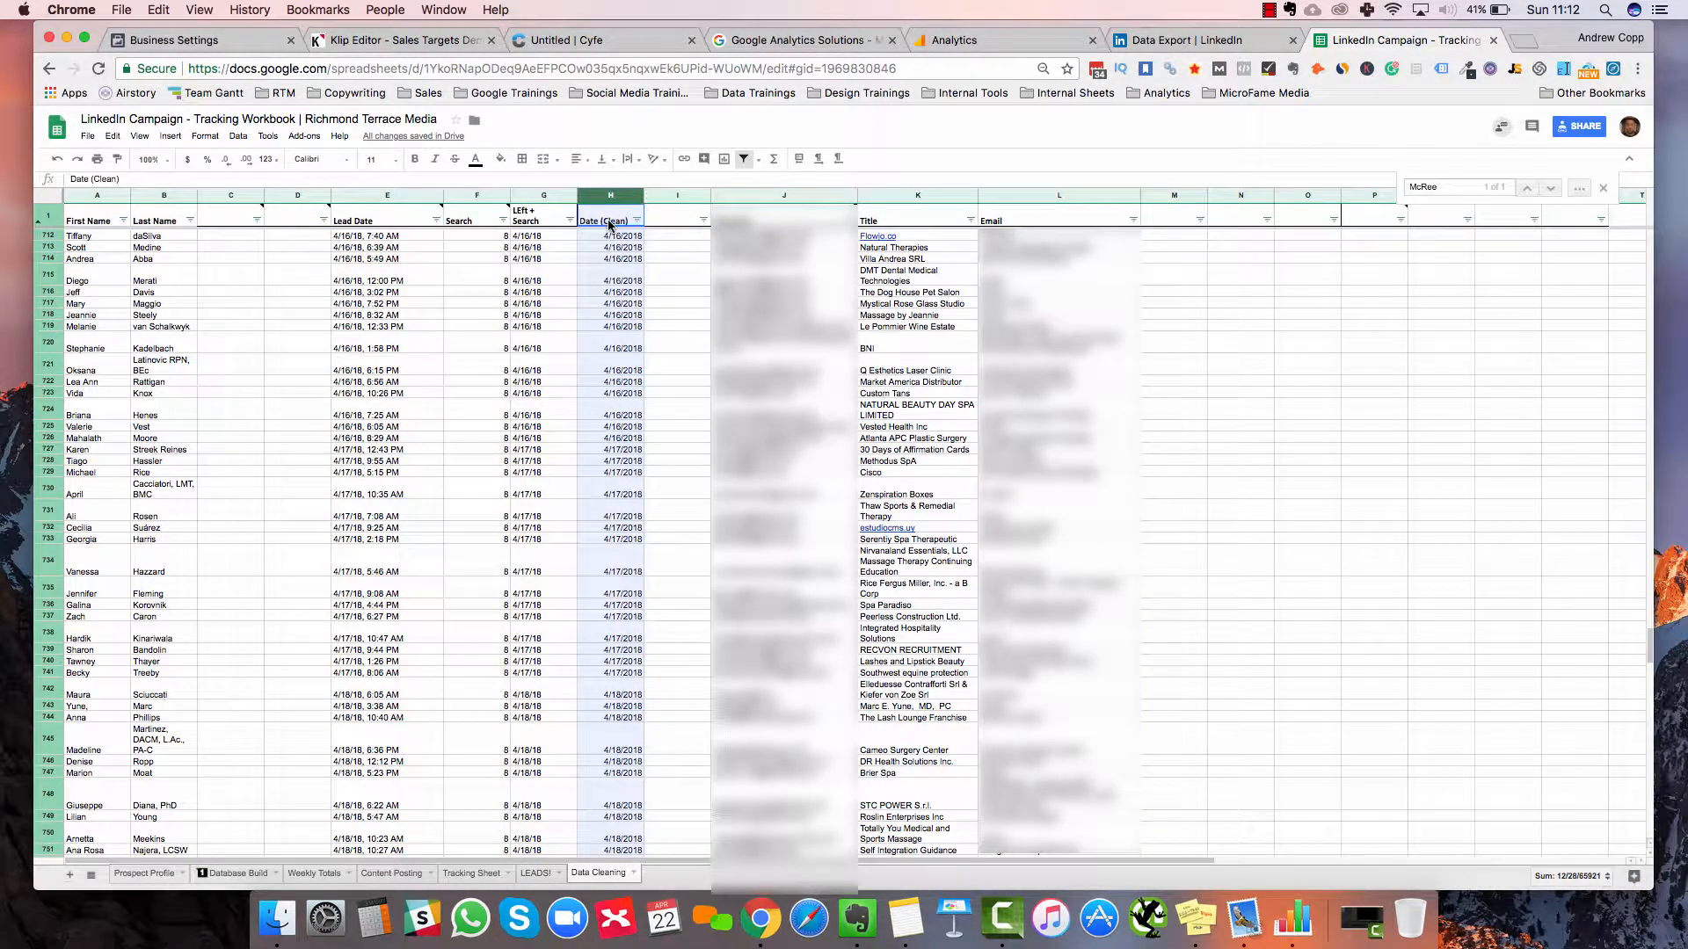
scroll(610, 223, "up", 20)
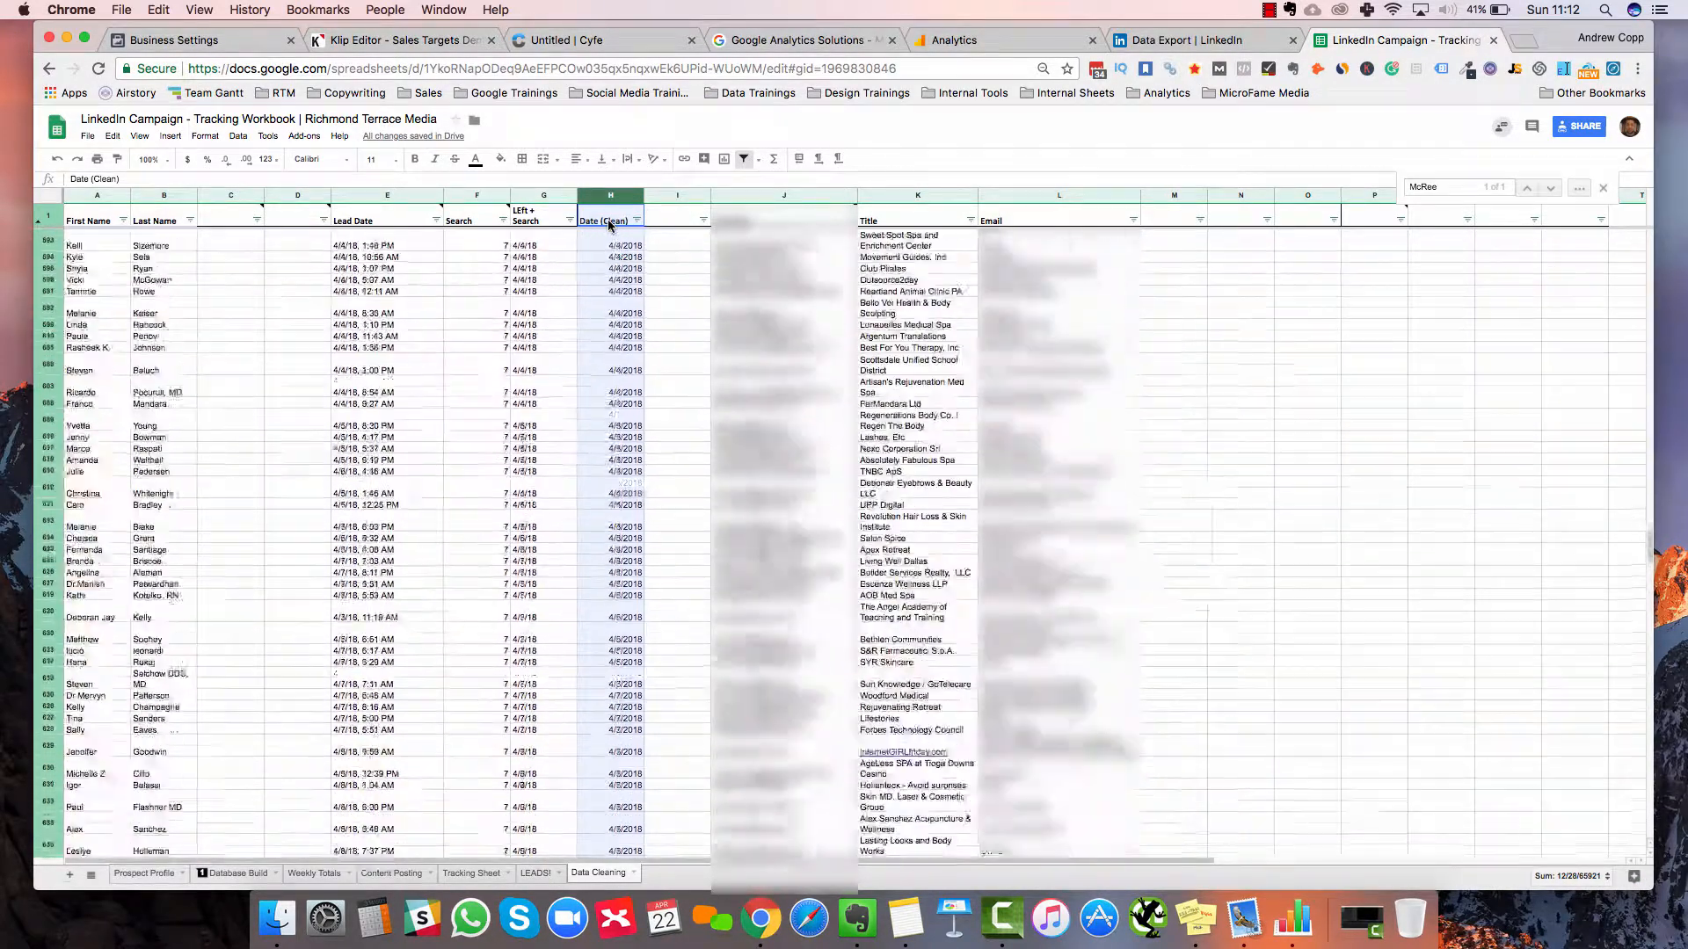
scroll(610, 224, "up", 20)
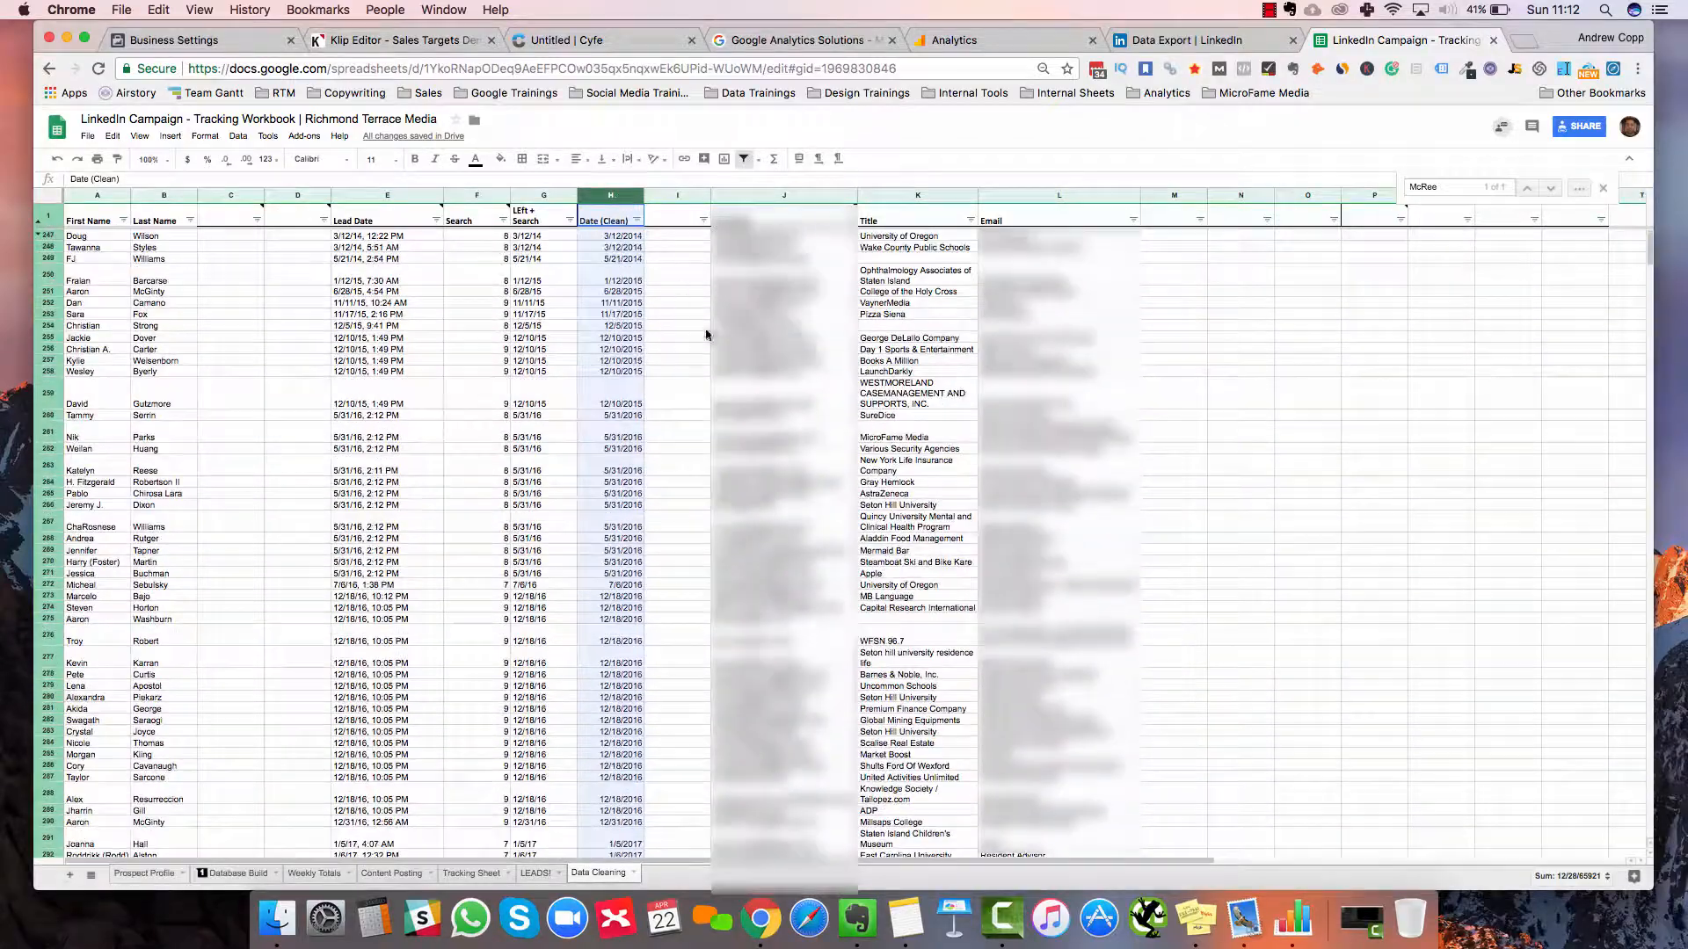
right_click(687, 349)
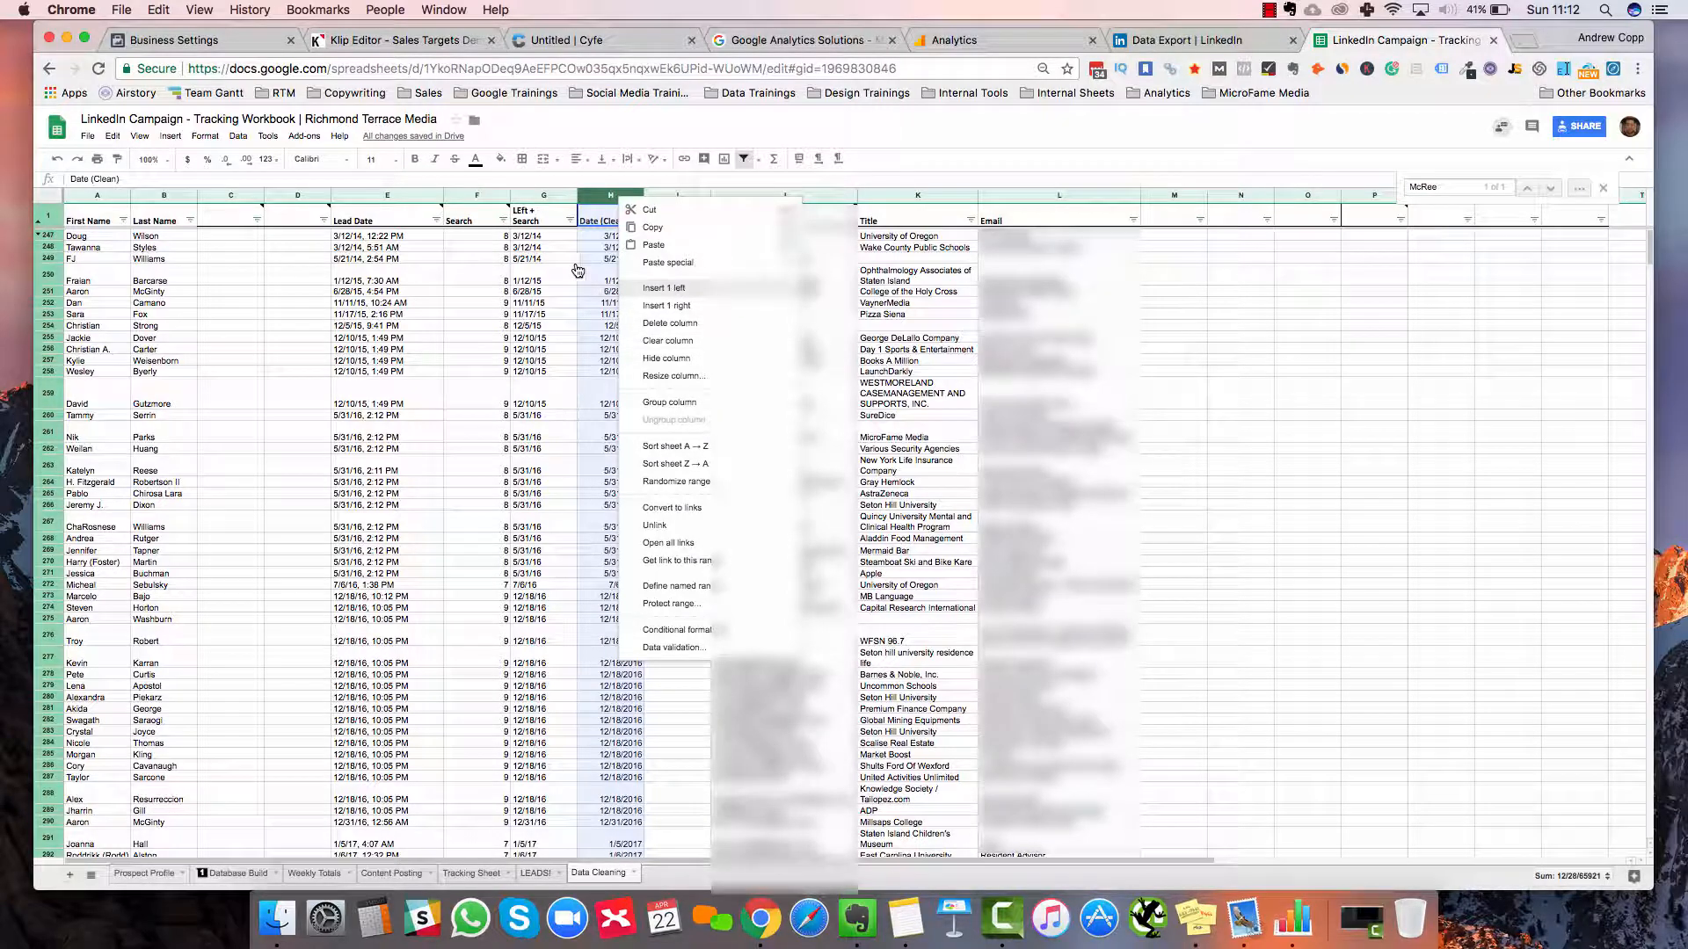
left_click(617, 193)
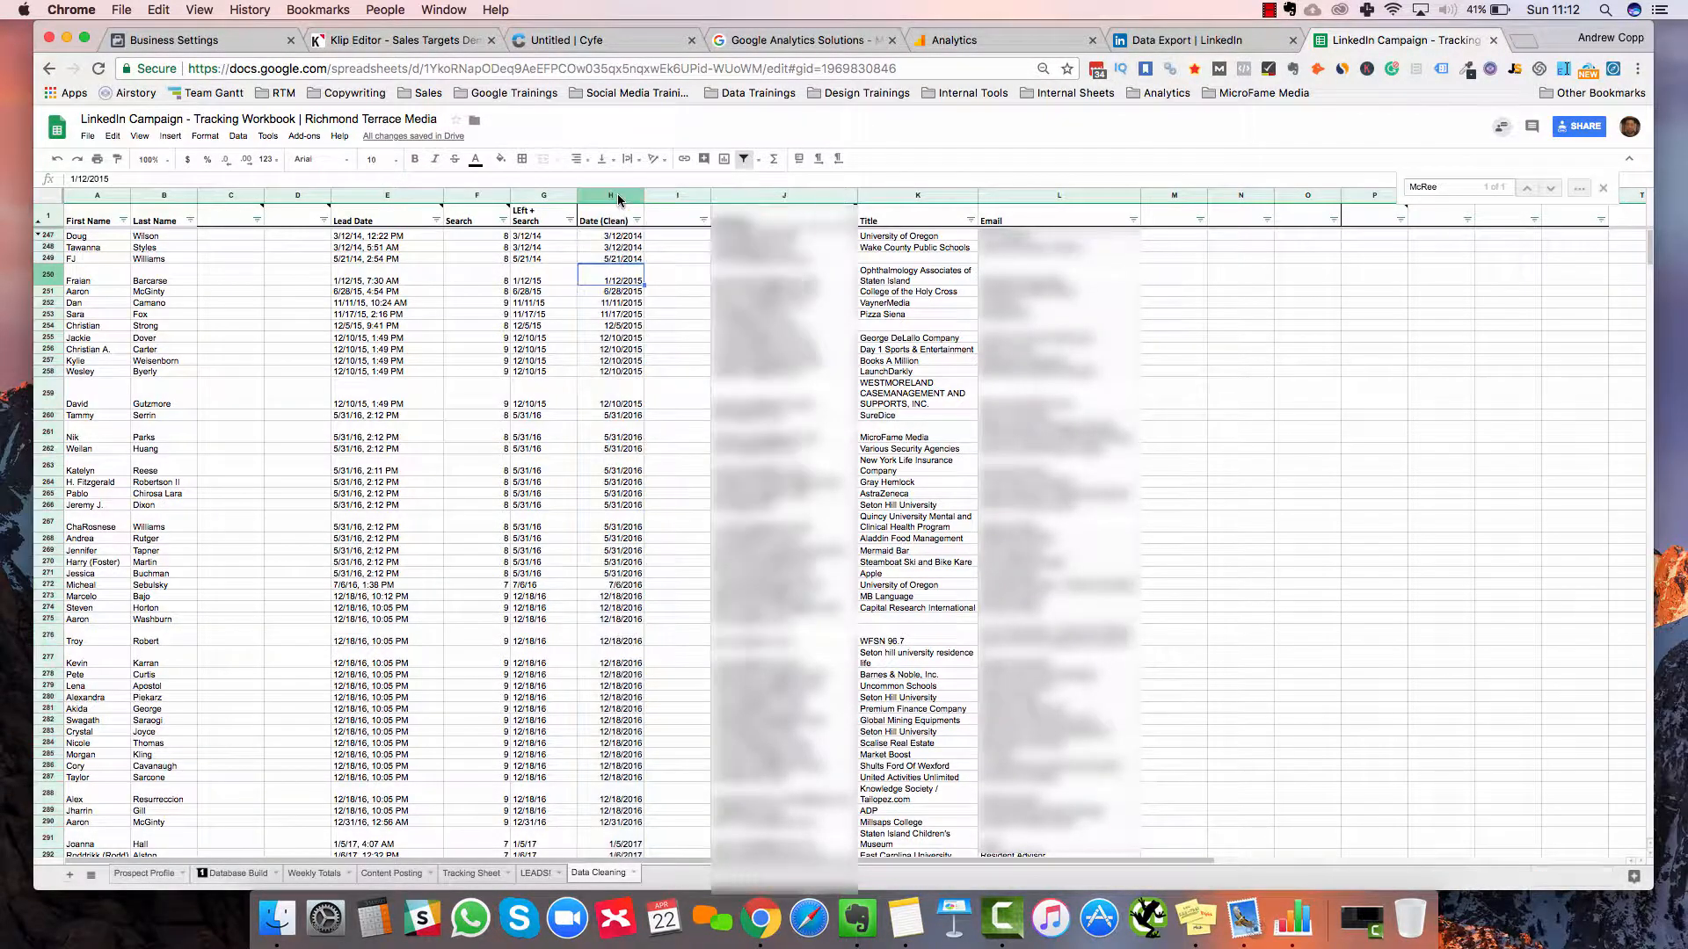
key("super+c")
left_click(215, 224)
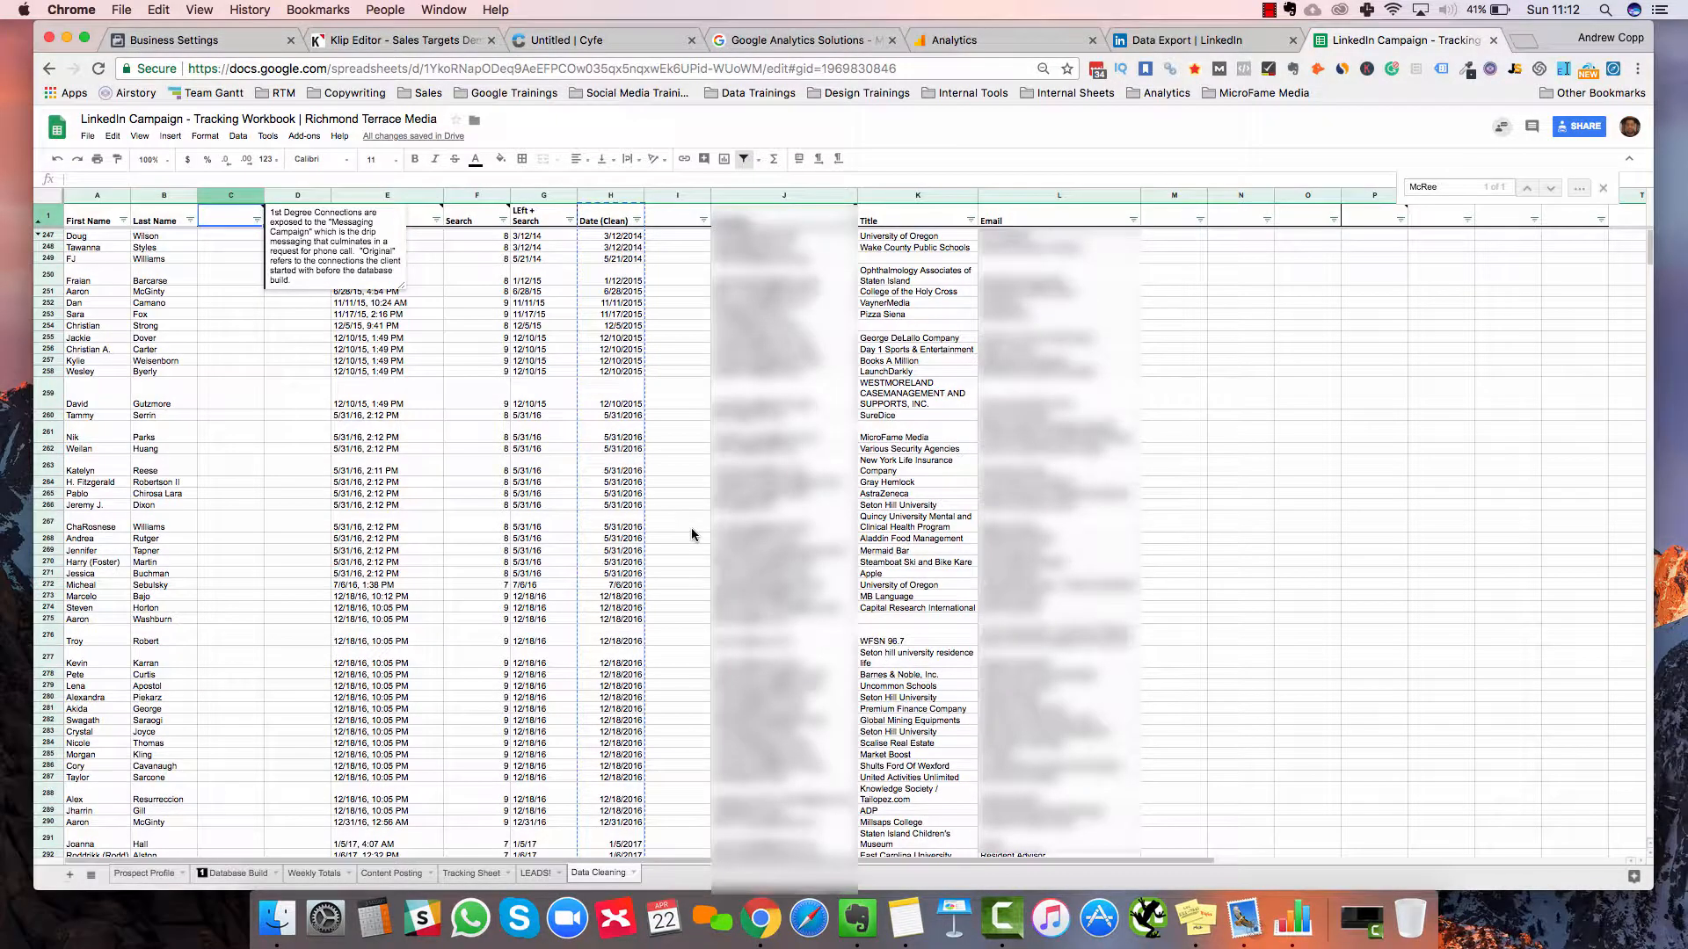
key("super+v")
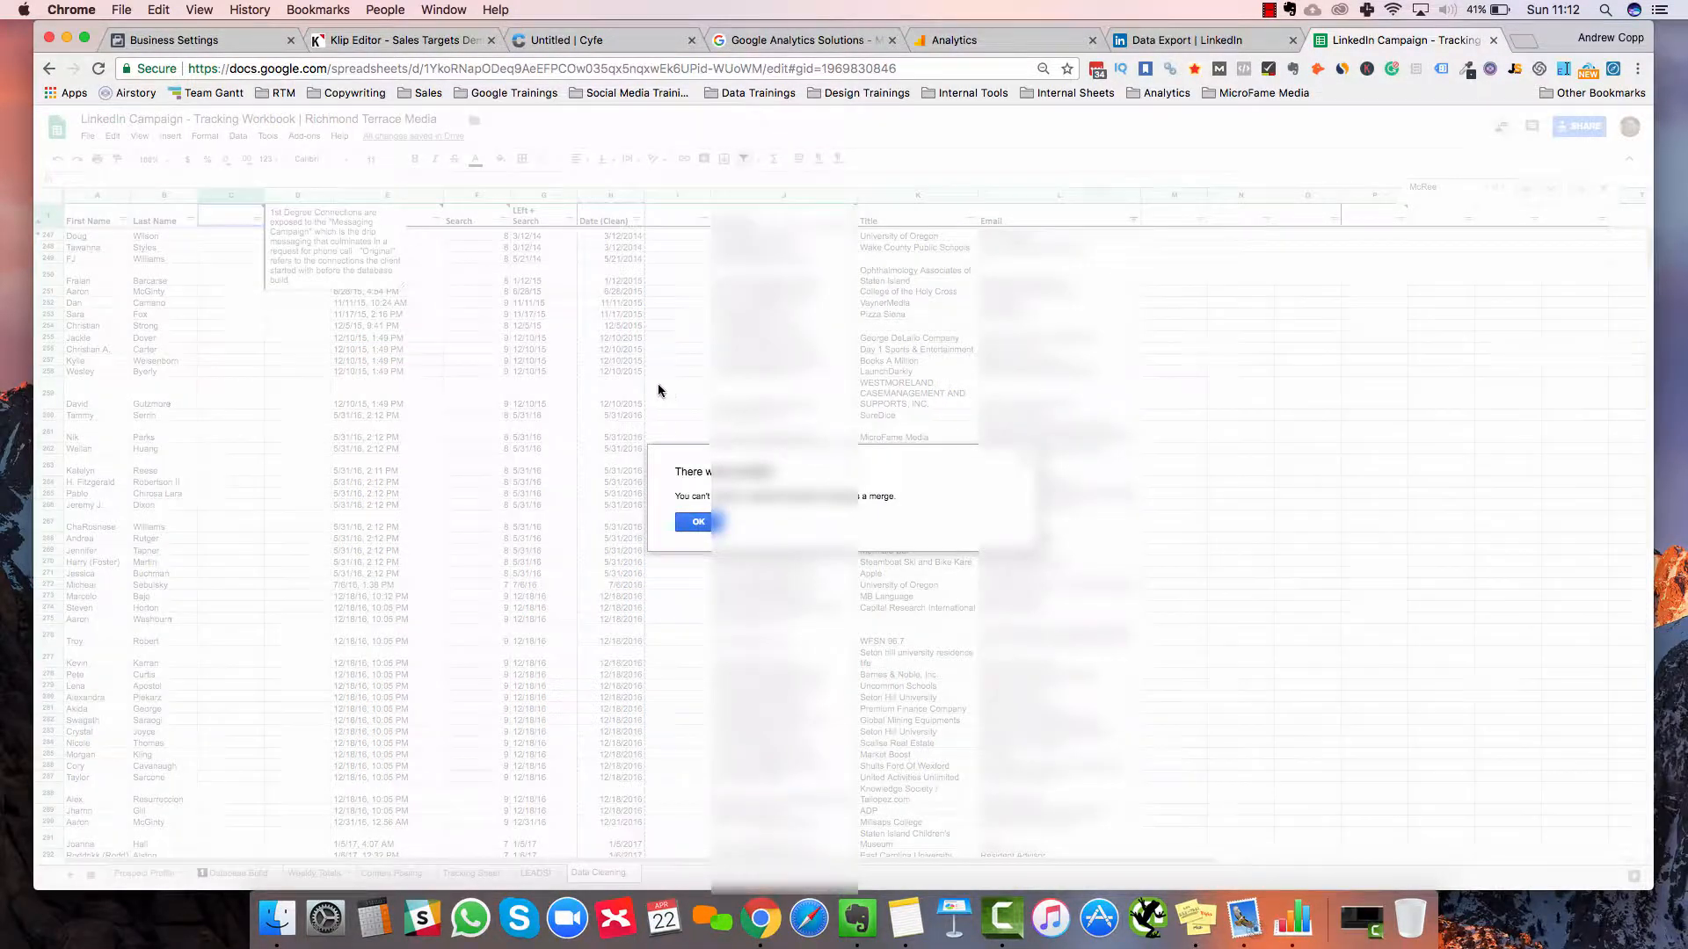
key("Return")
left_click(297, 303)
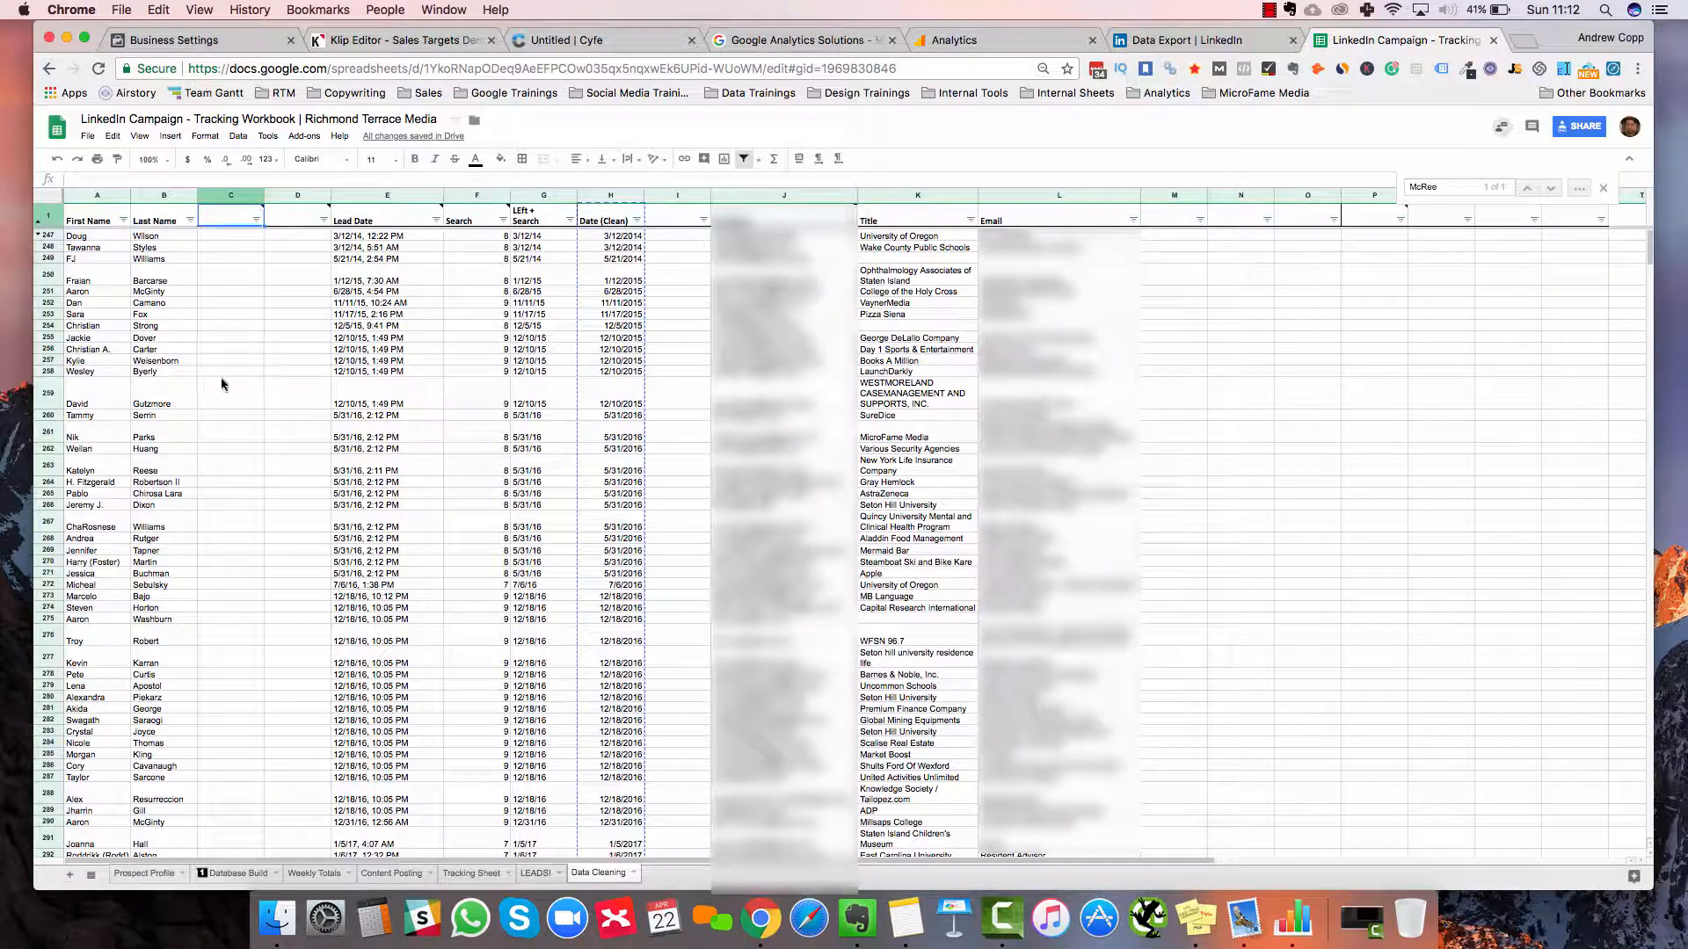
left_click(220, 377)
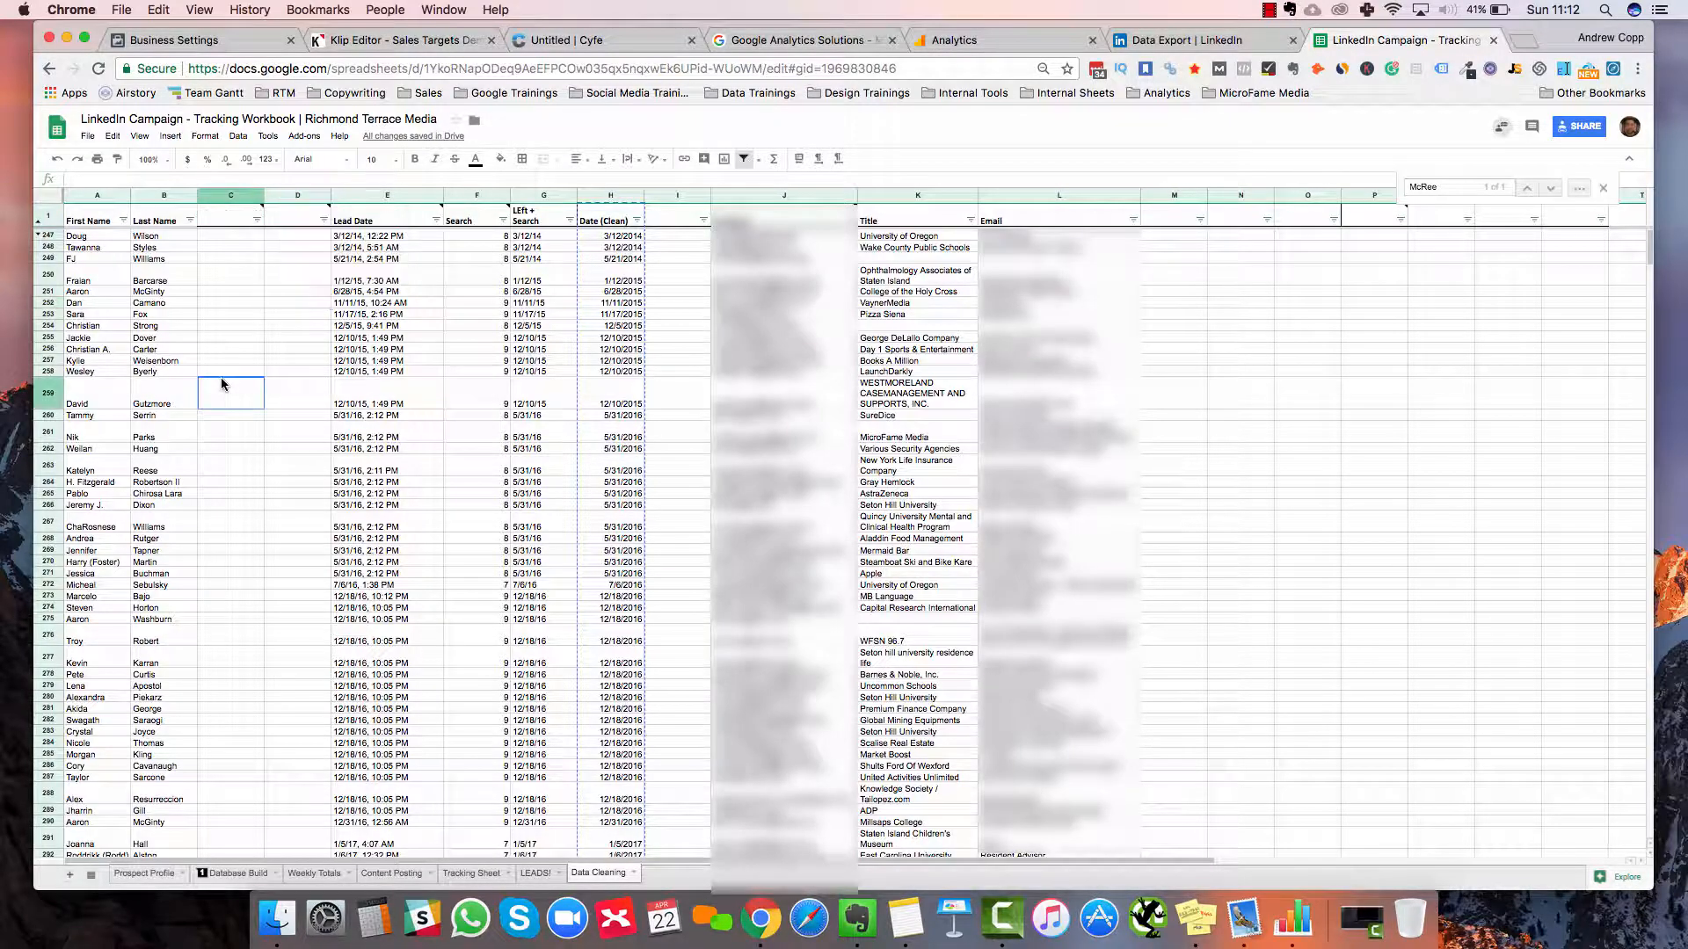
scroll(220, 377, "down", 15)
scroll(222, 383, "down", 20)
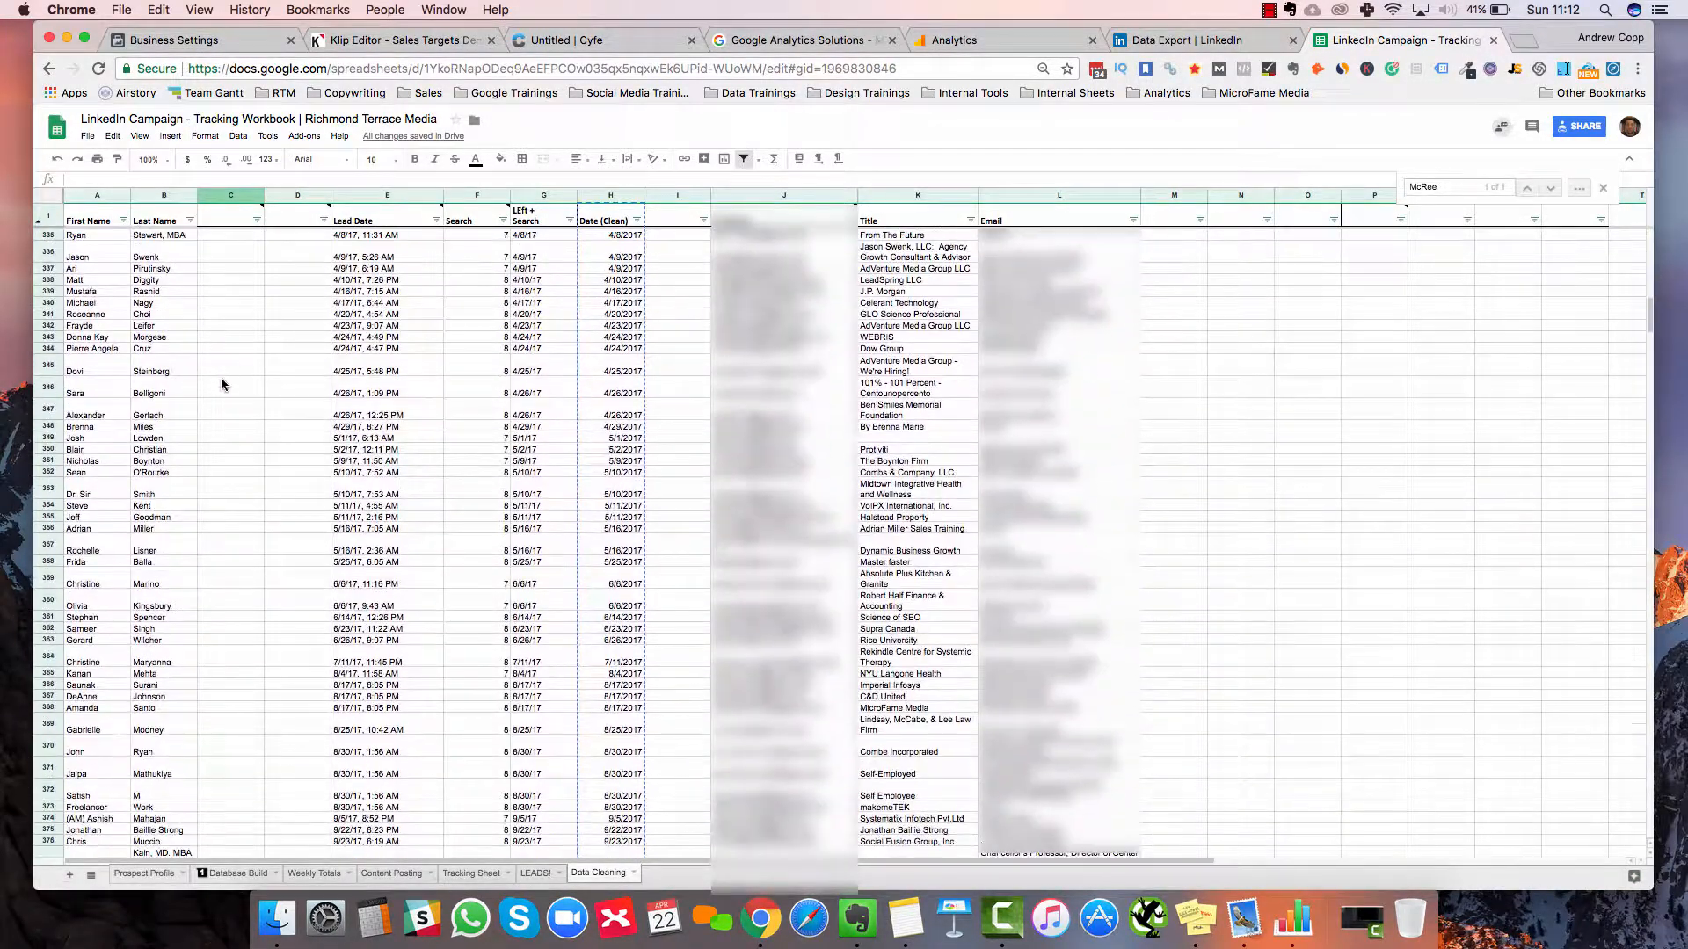
scroll(222, 383, "up", 20)
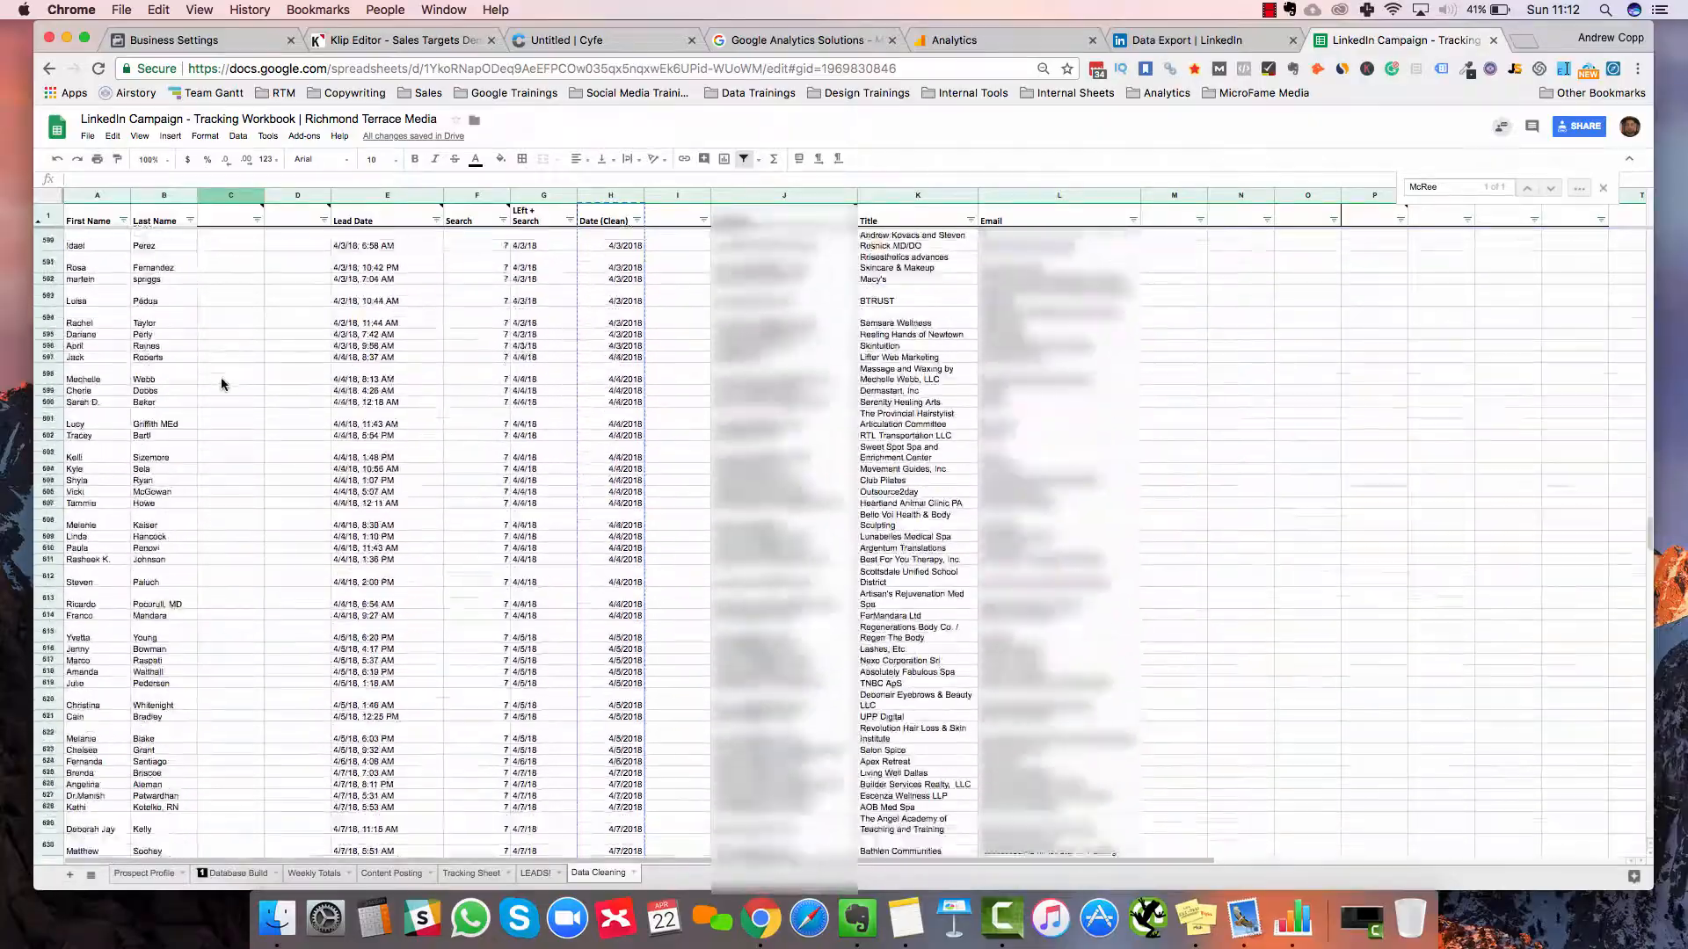
scroll(219, 377, "up", 20)
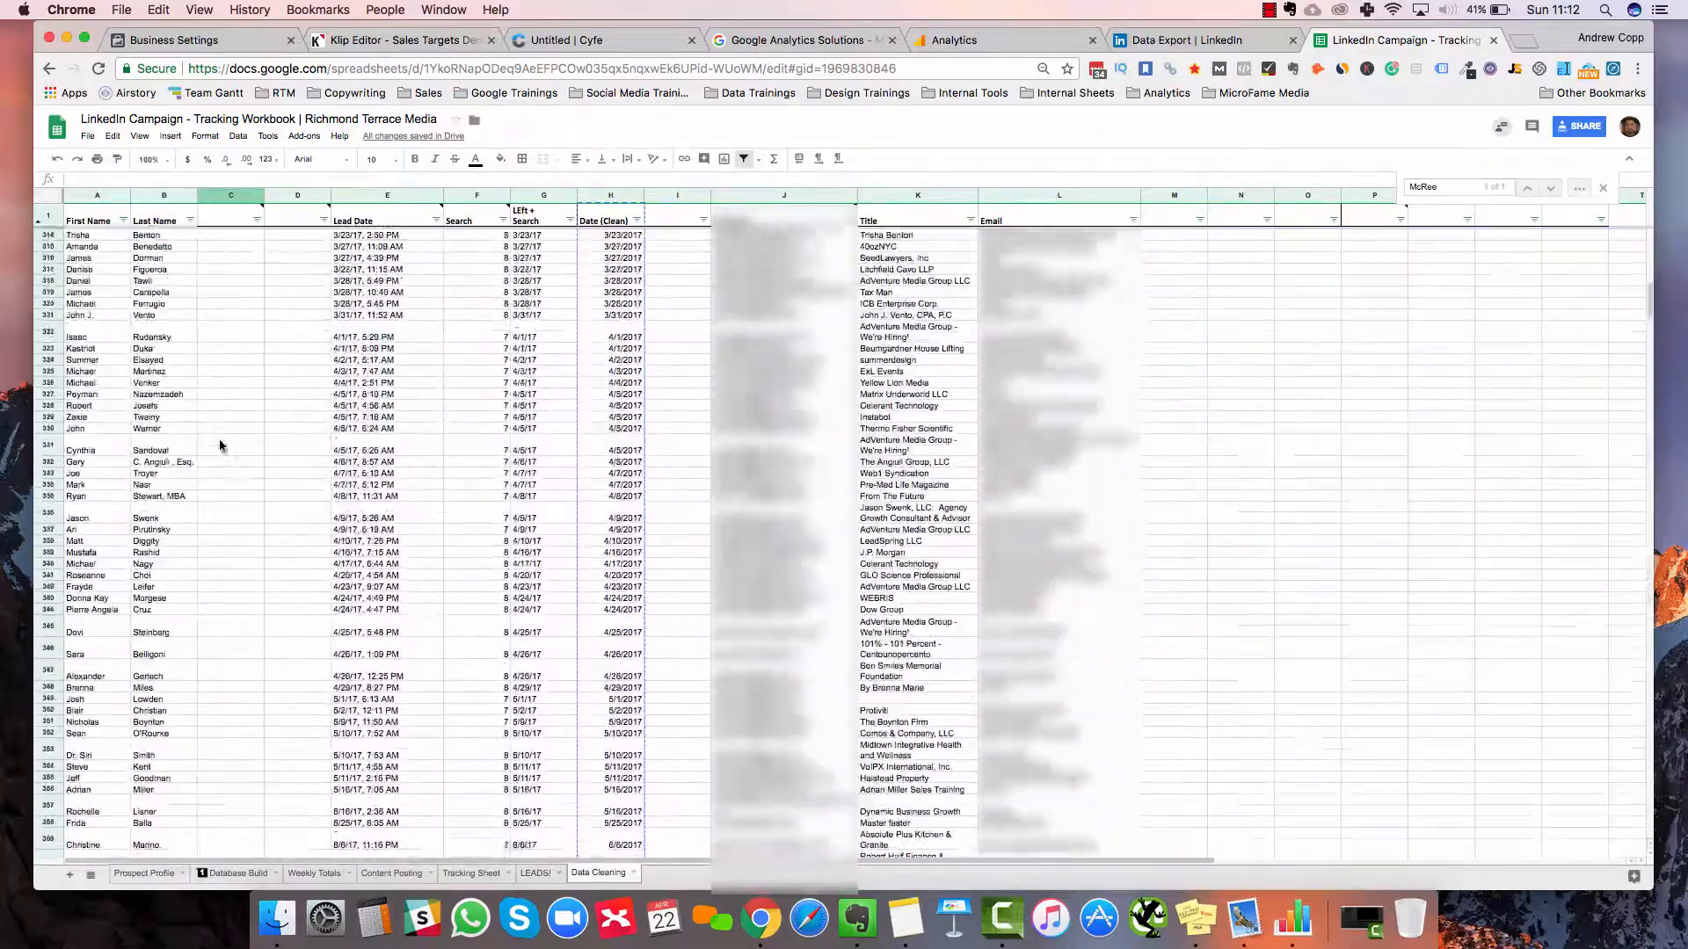
key("Down")
key("Down")
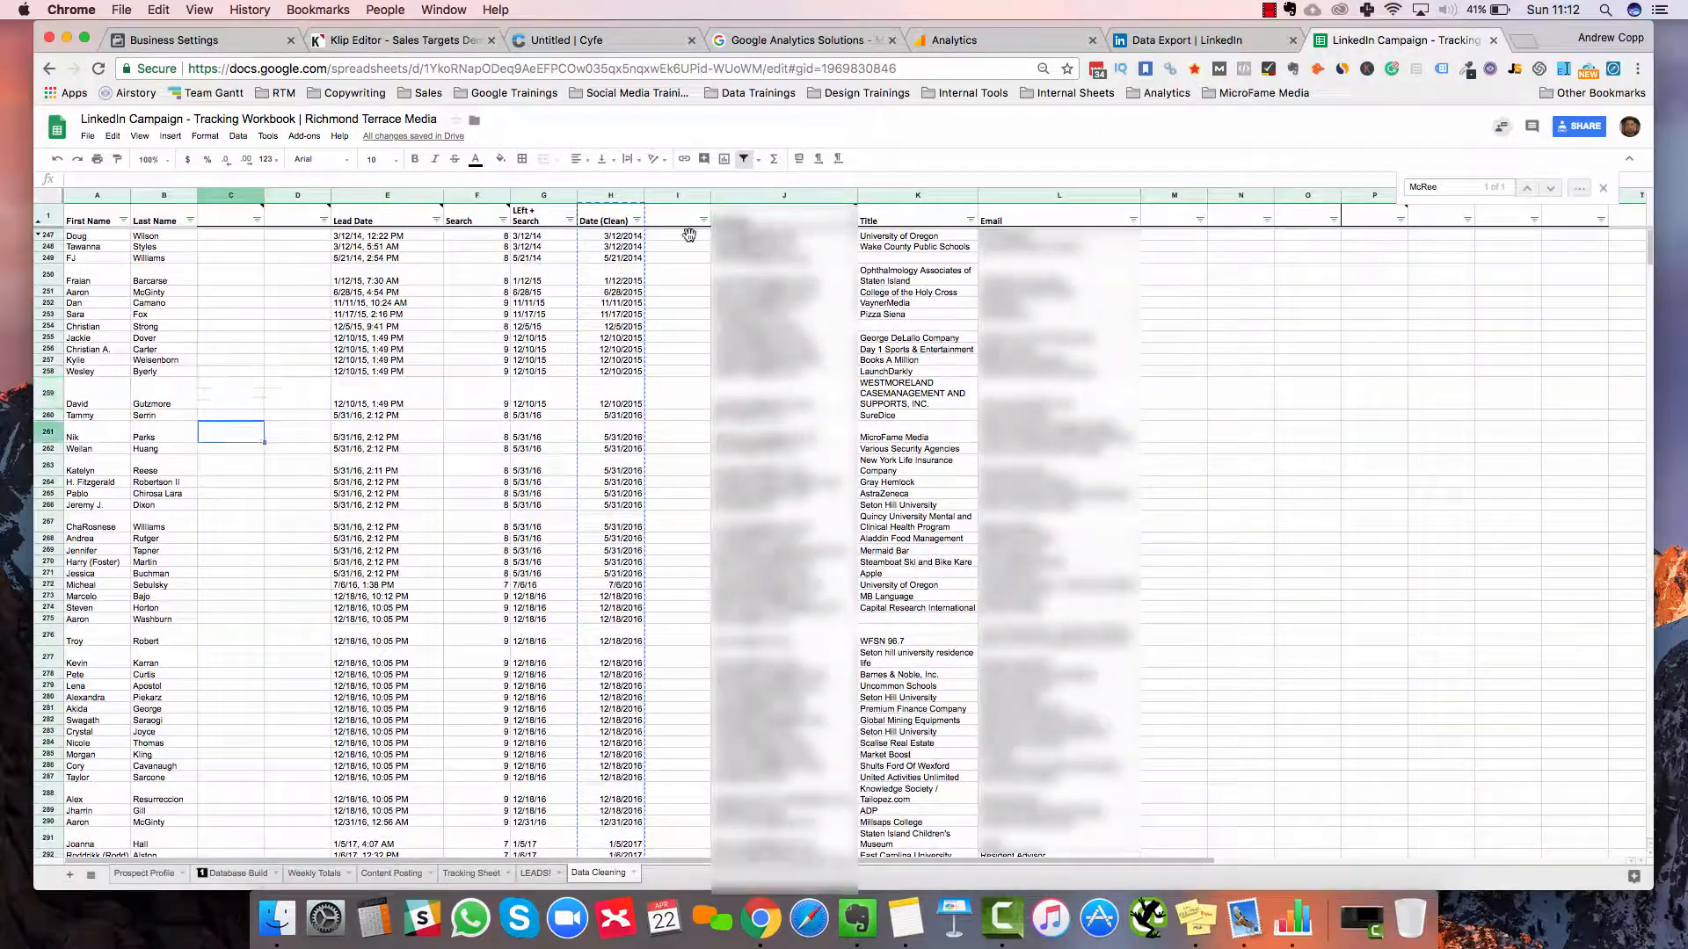
left_click(618, 196)
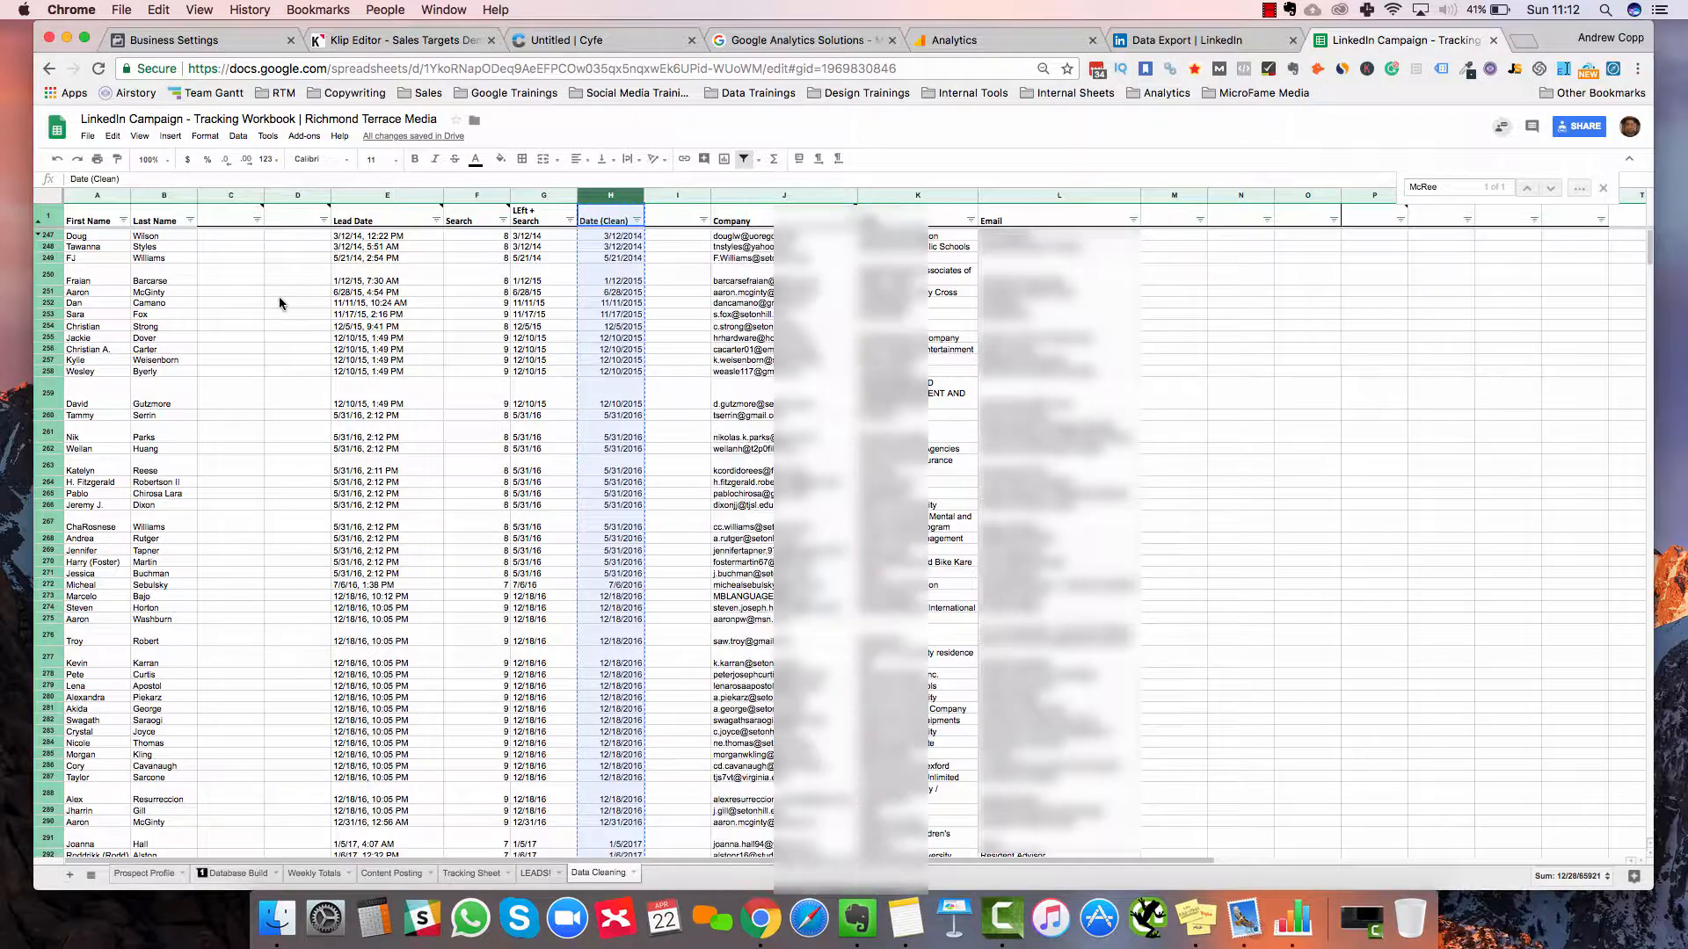
Insert a blank column C in Data Cleaning and dismiss a failed paste into C1
right_click(245, 195)
left_click(228, 303)
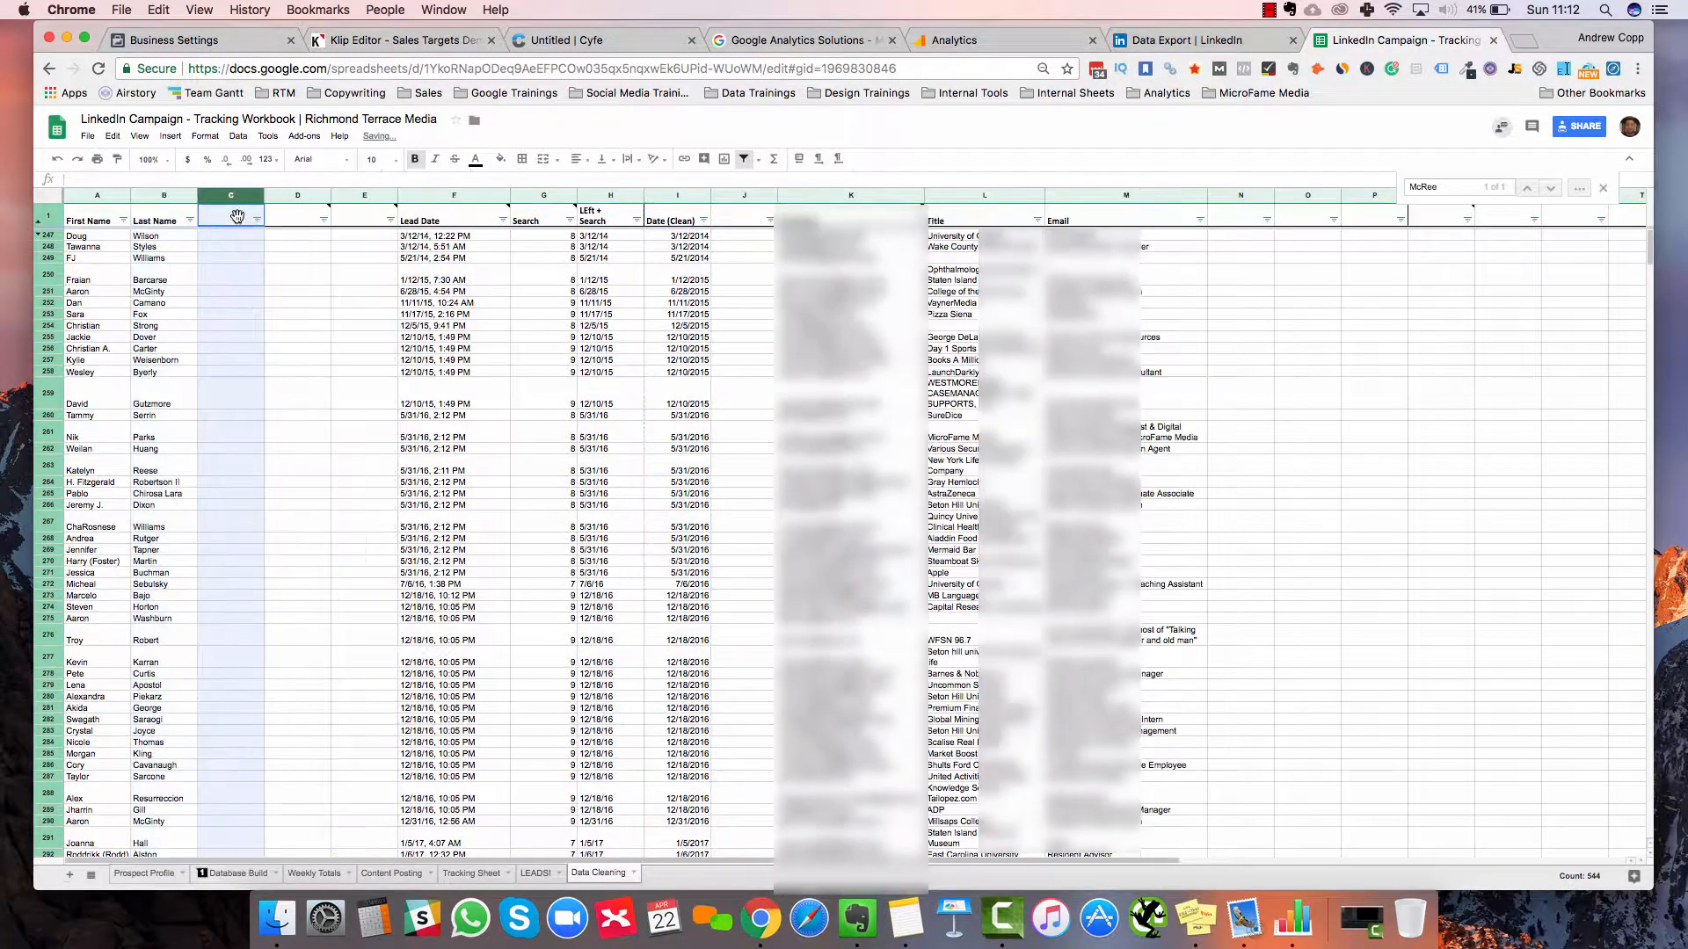
left_click(235, 215)
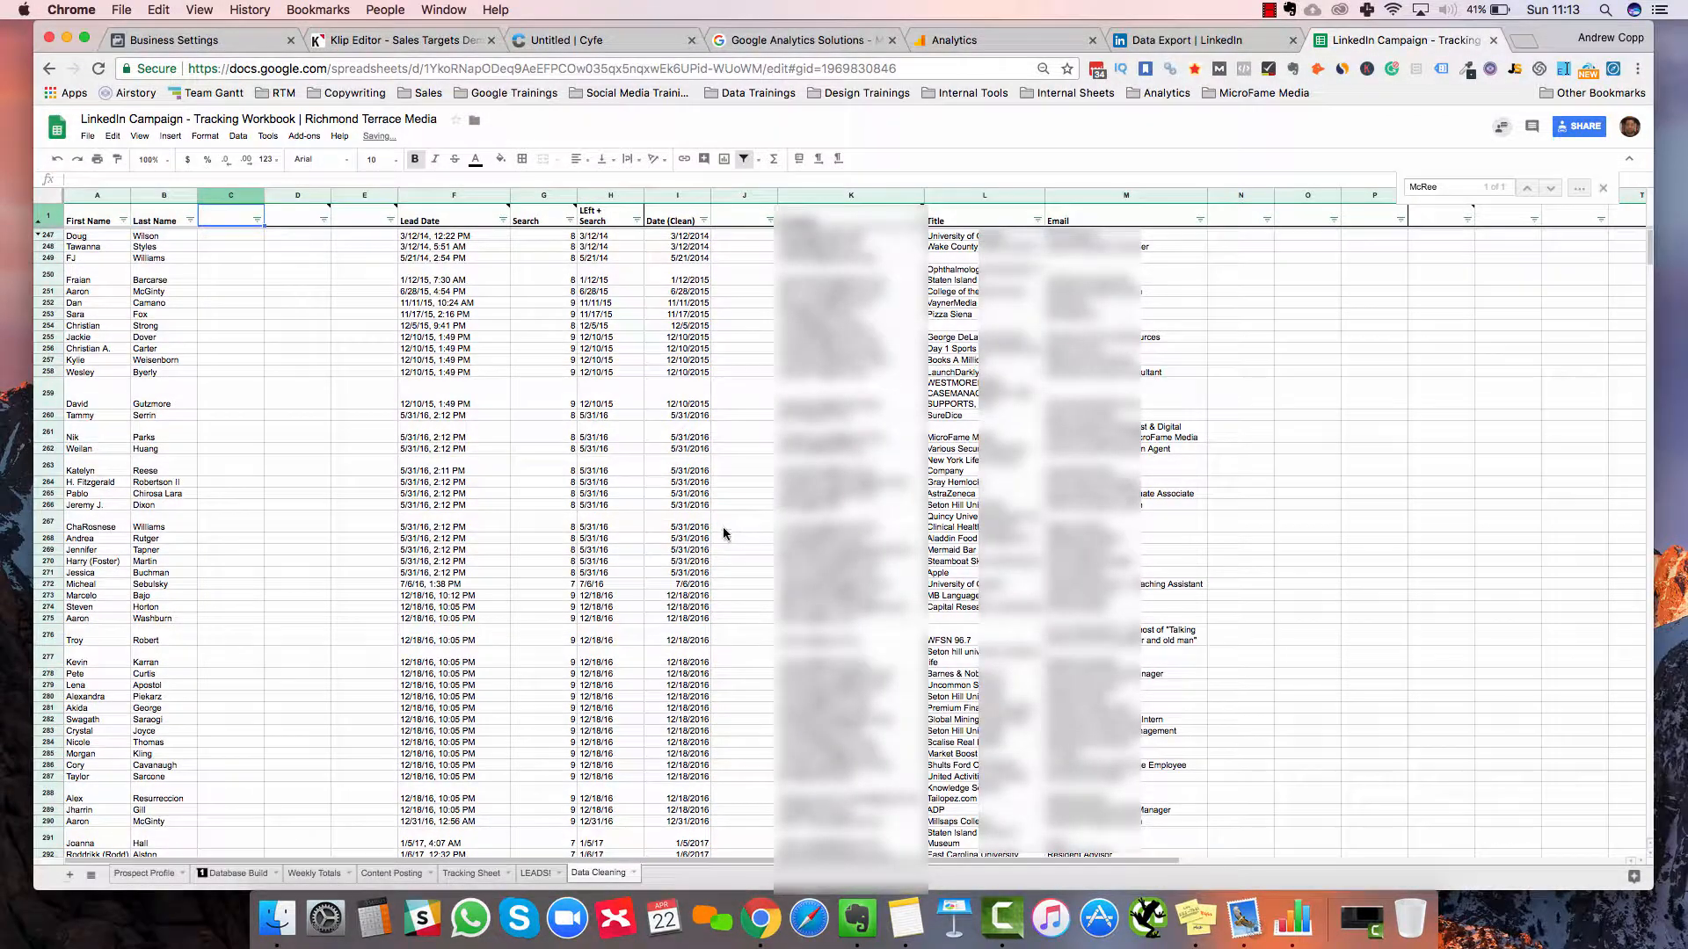
key("super+v")
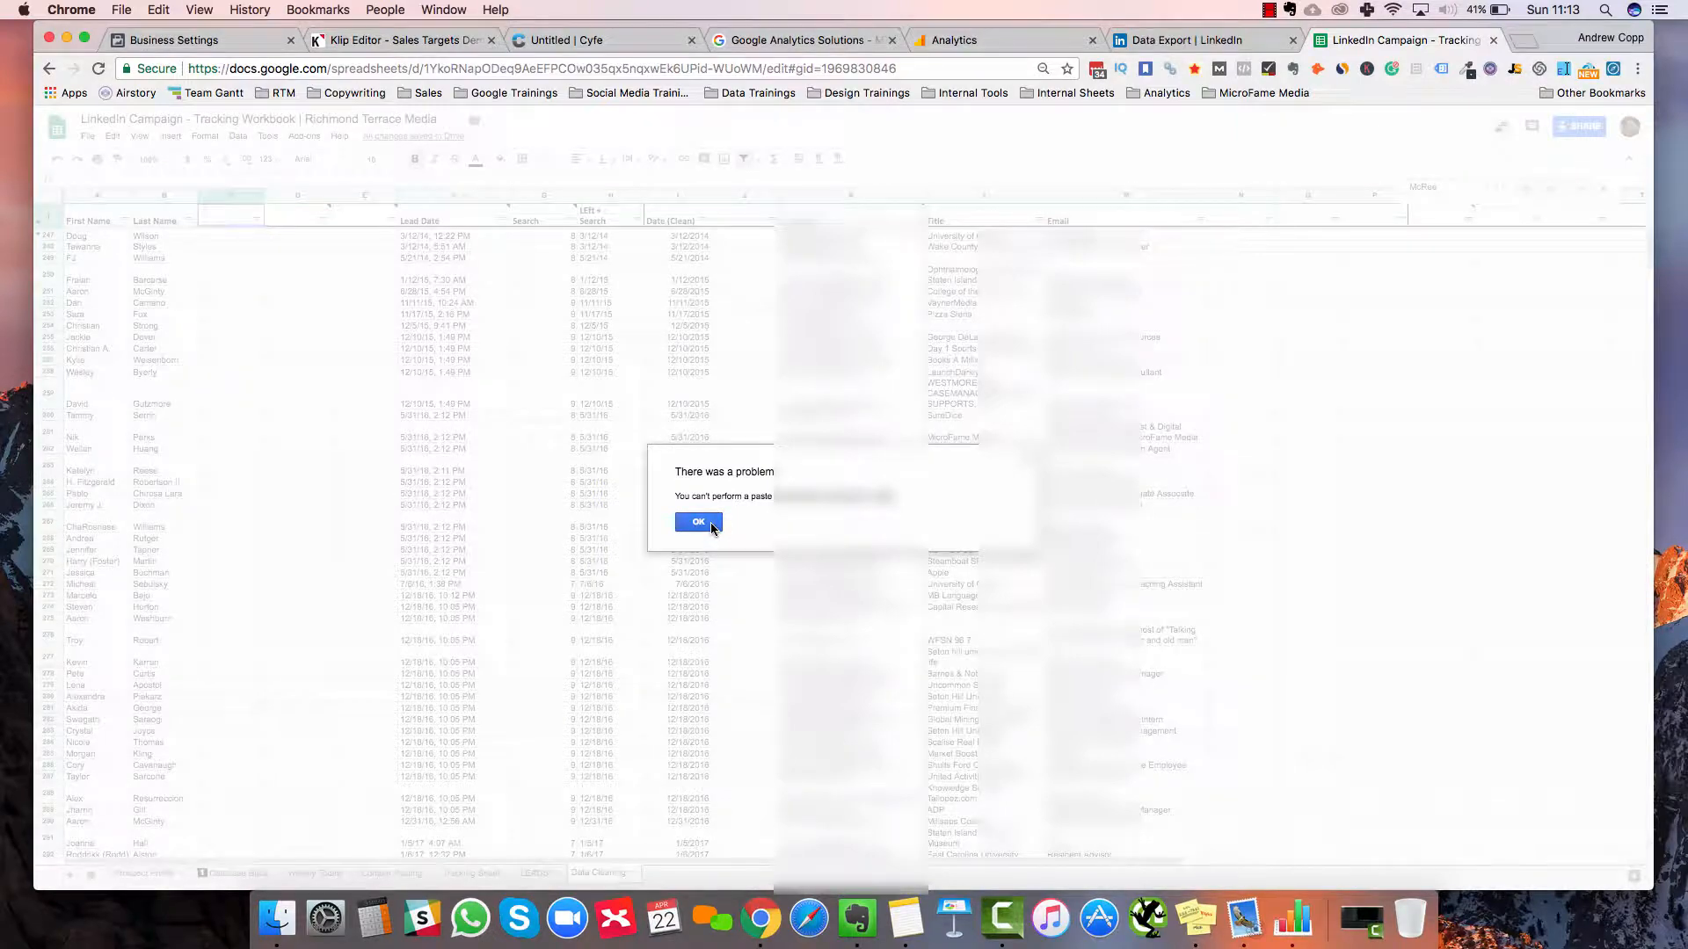
left_click(691, 525)
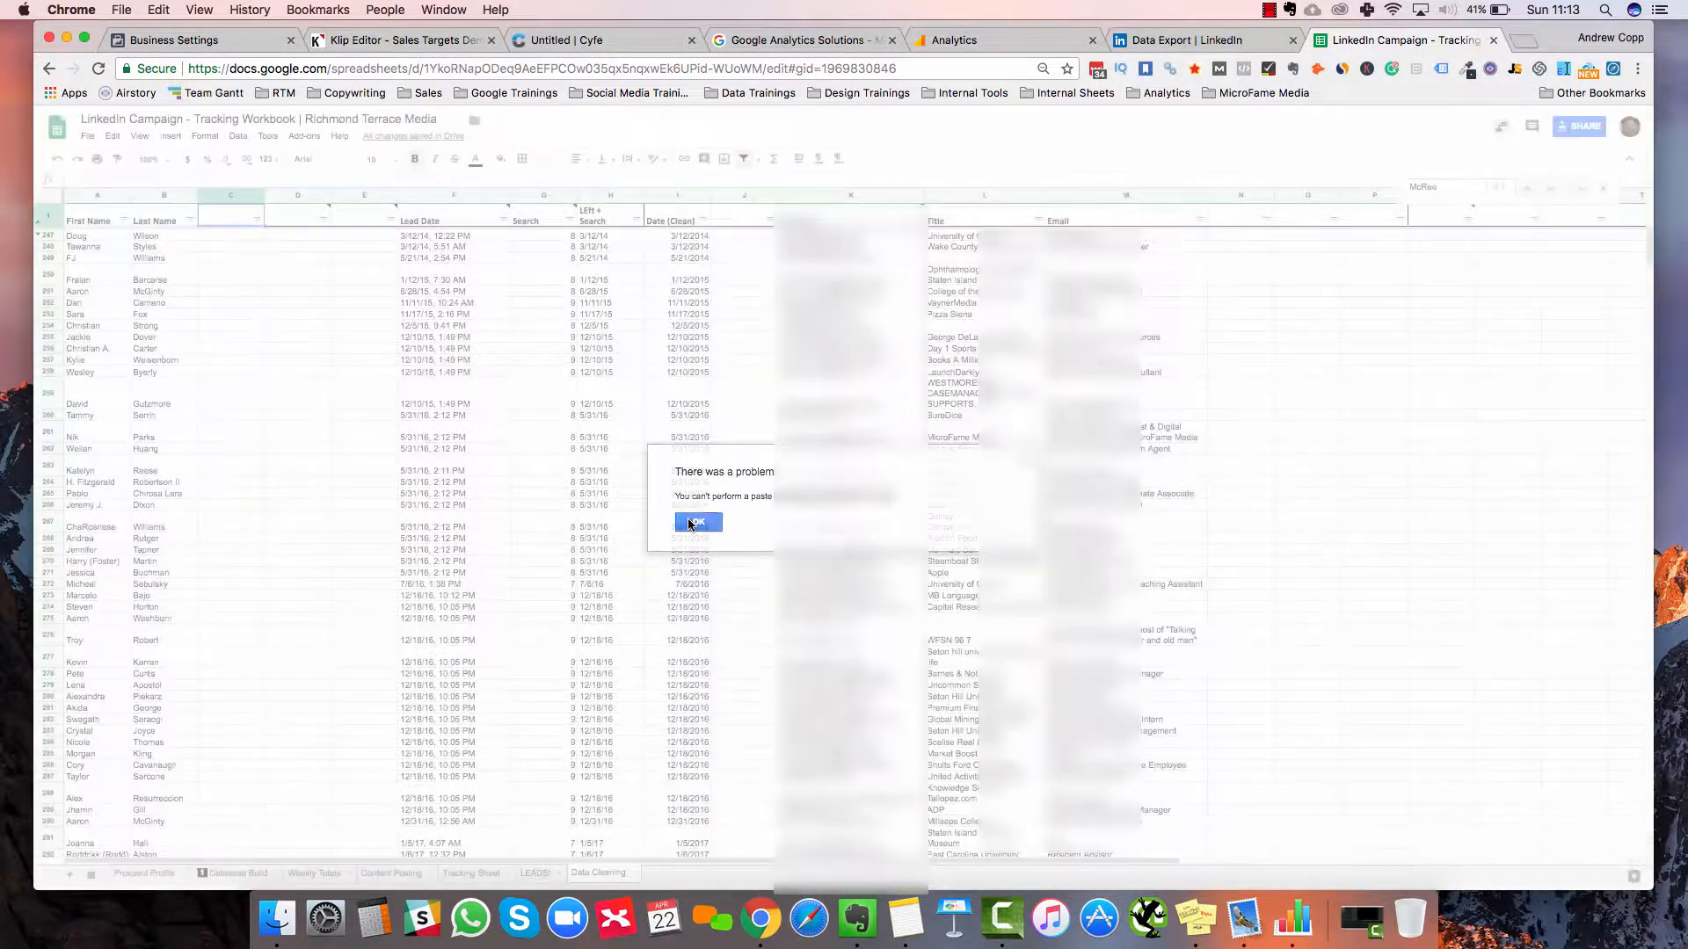
left_click(691, 525)
scroll(691, 525, "down", 10)
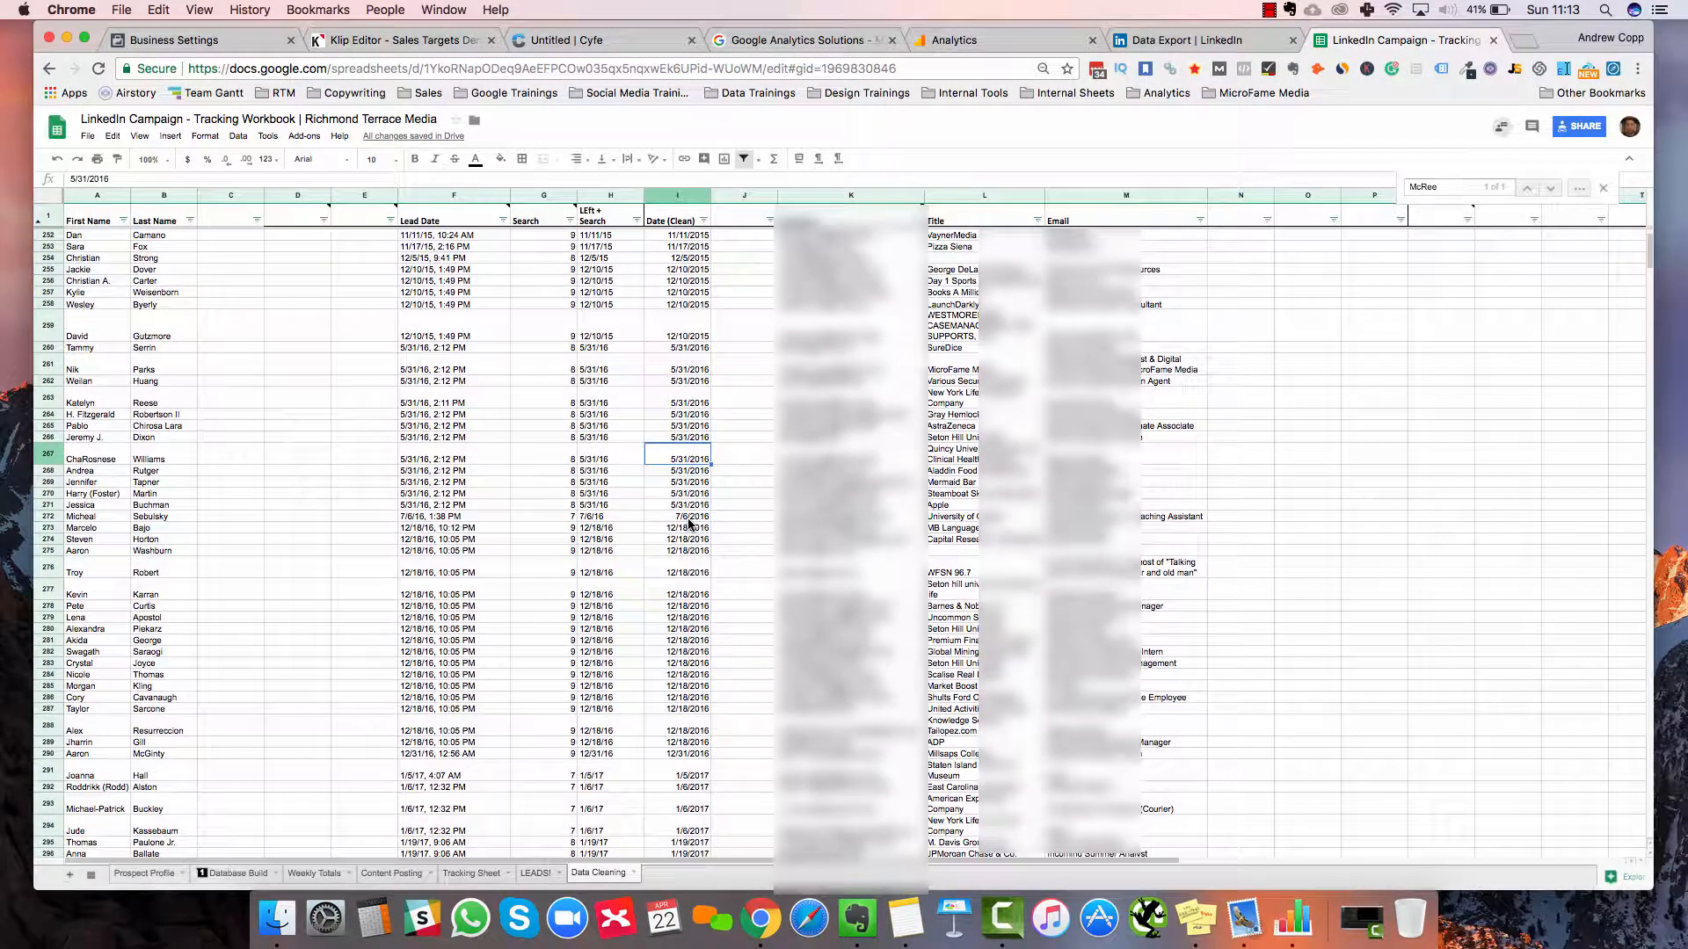
scroll(691, 524, "down", 20)
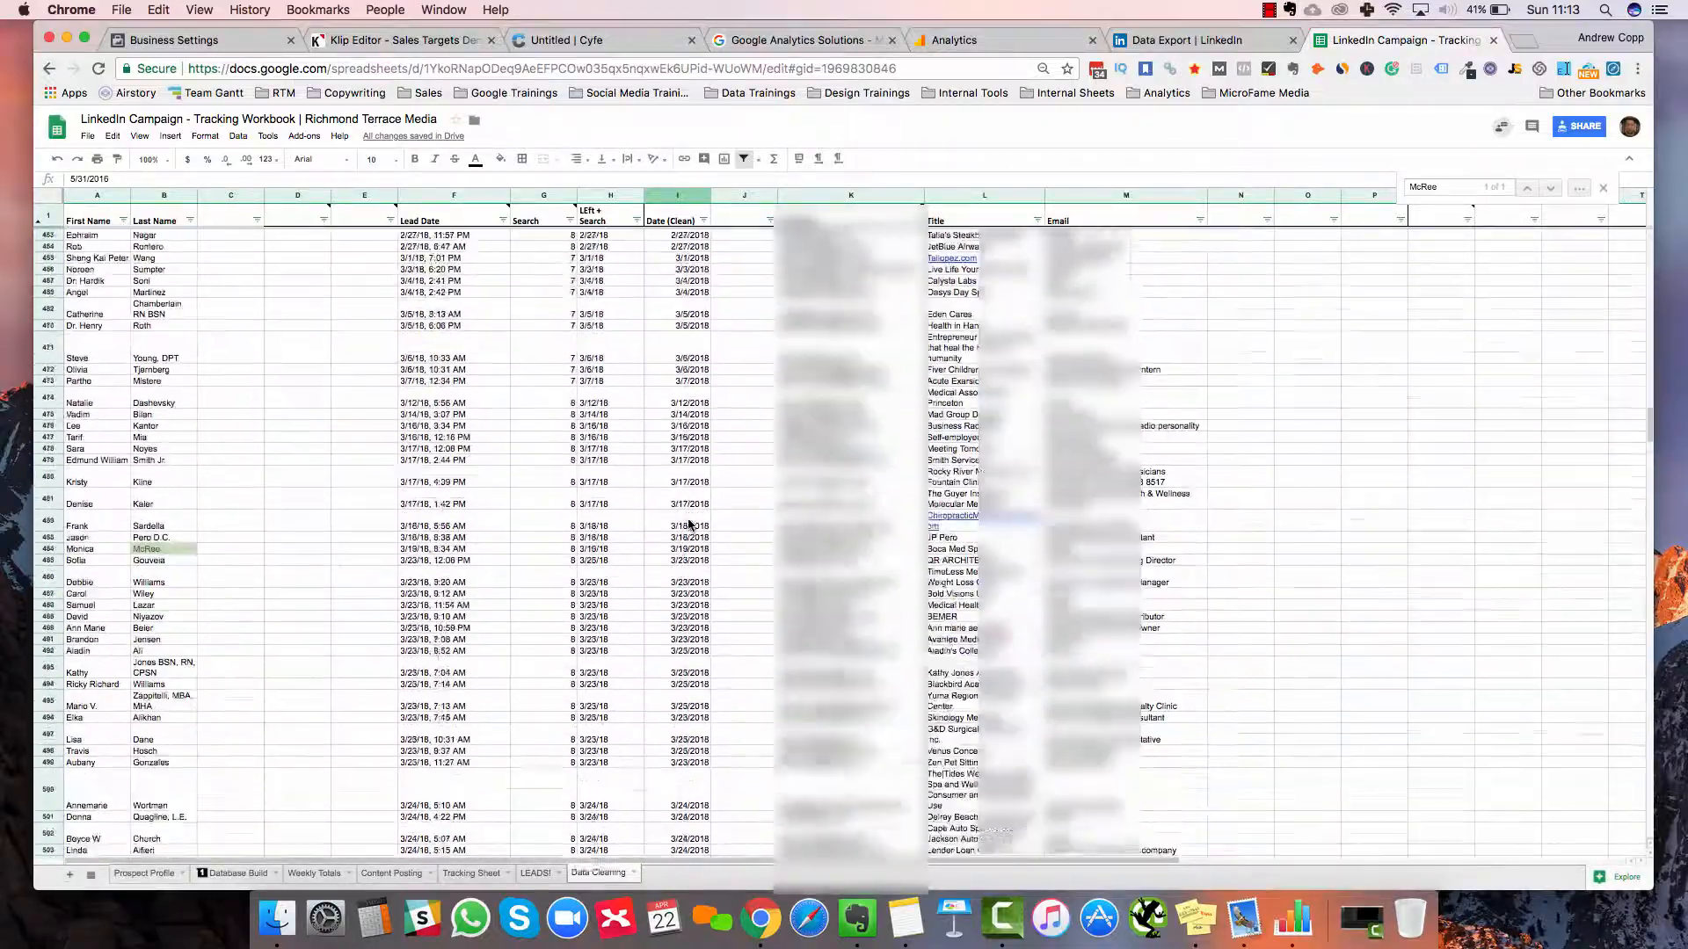
scroll(690, 525, "up", 20)
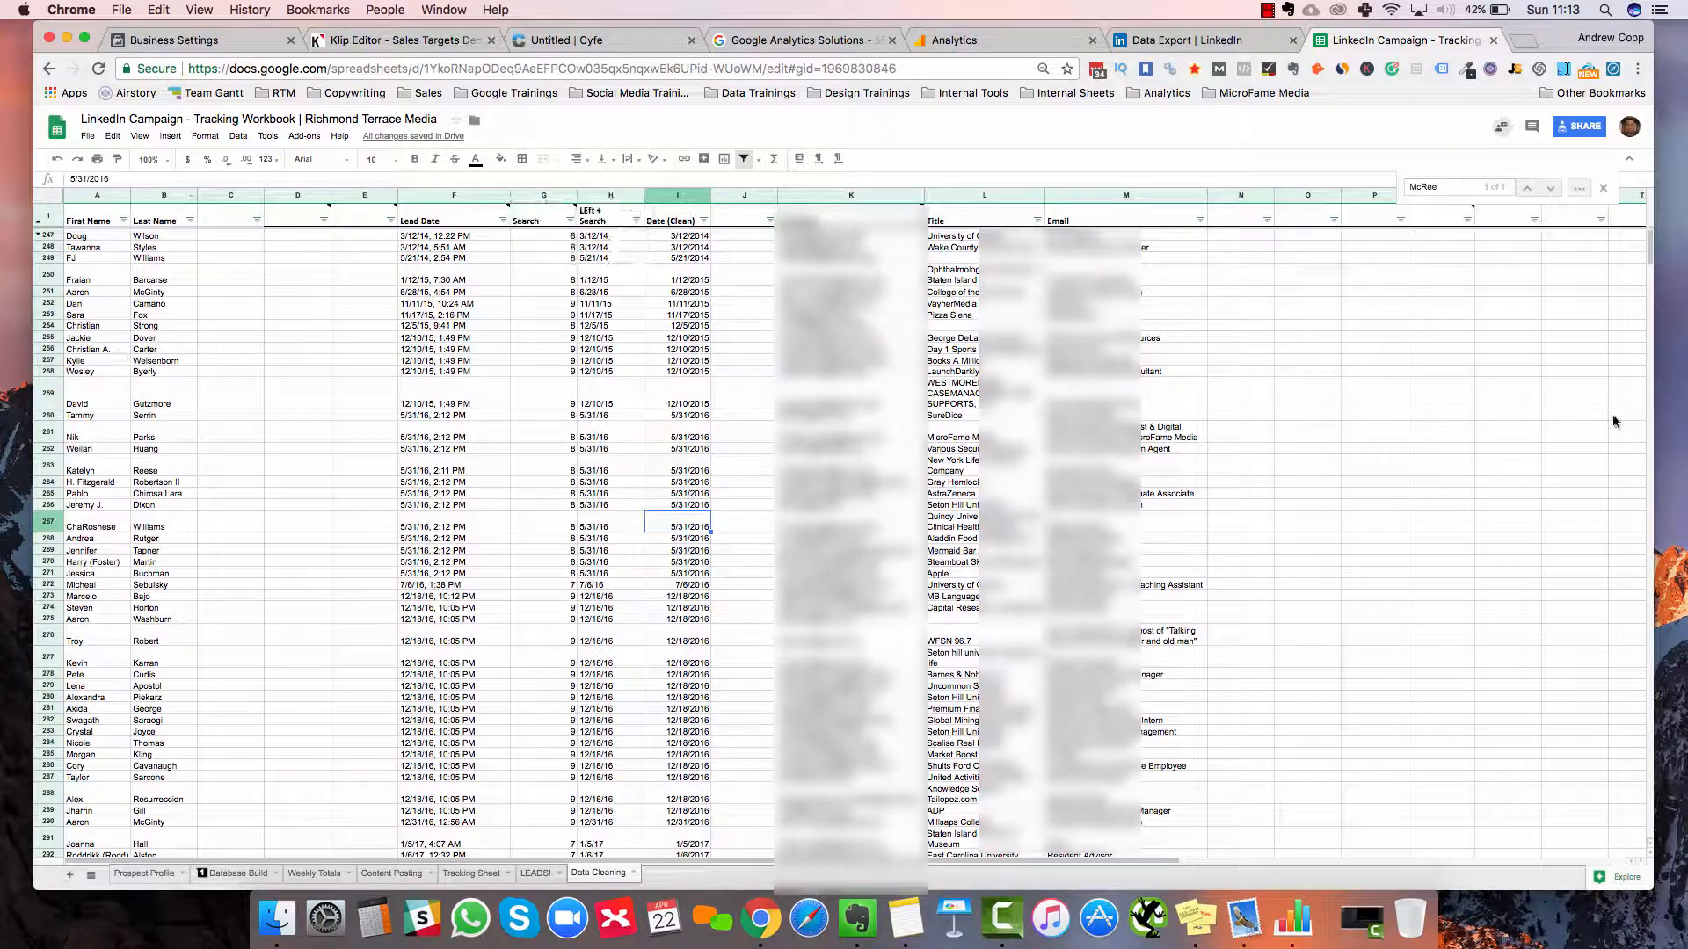
scroll(1554, 193, "down", 12)
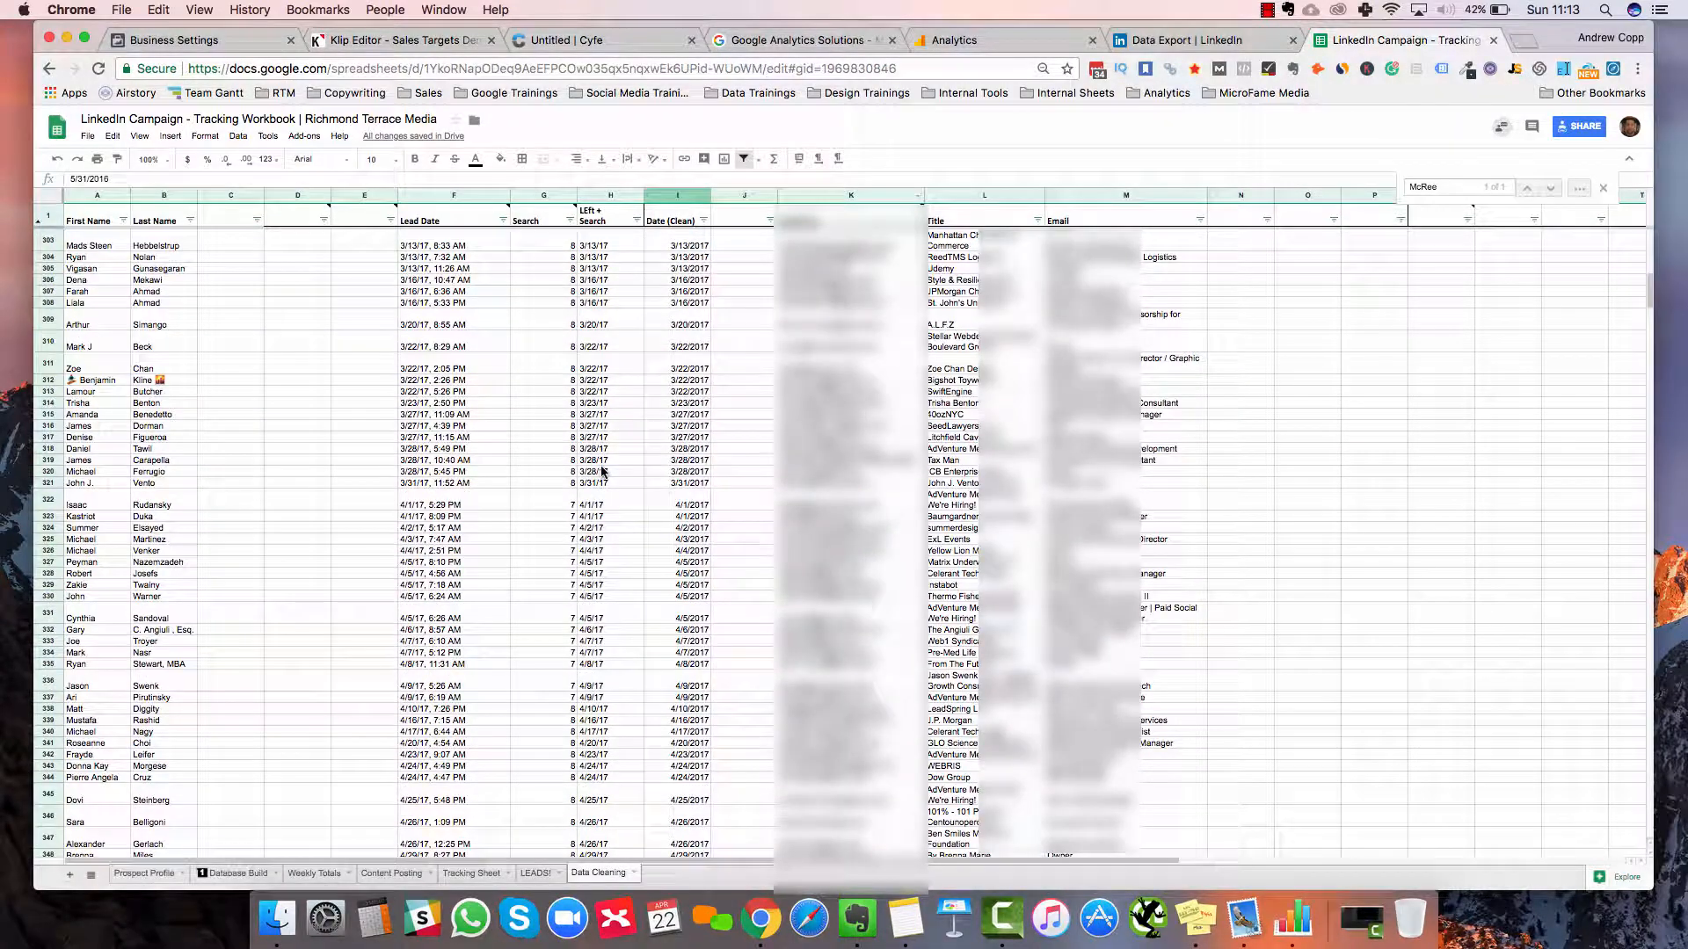
Return to the search match and copy the new connections' names, A485:B789
key("super+f")
scroll(80, 645, "down", 5)
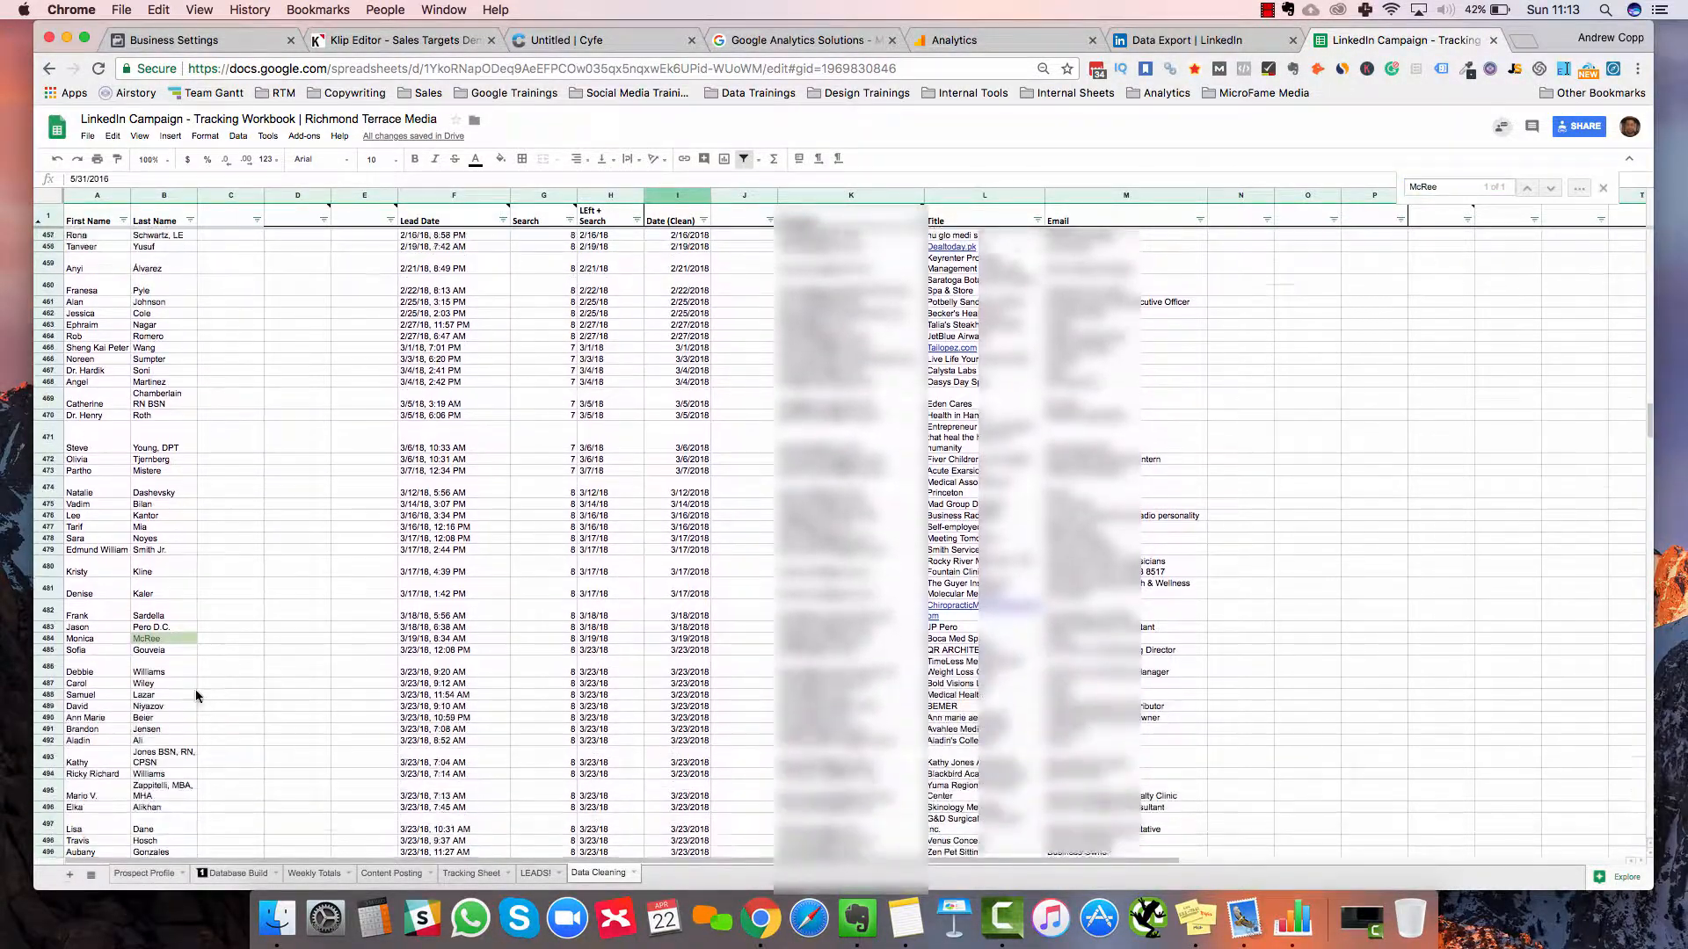
left_click_drag(88, 638, 145, 817)
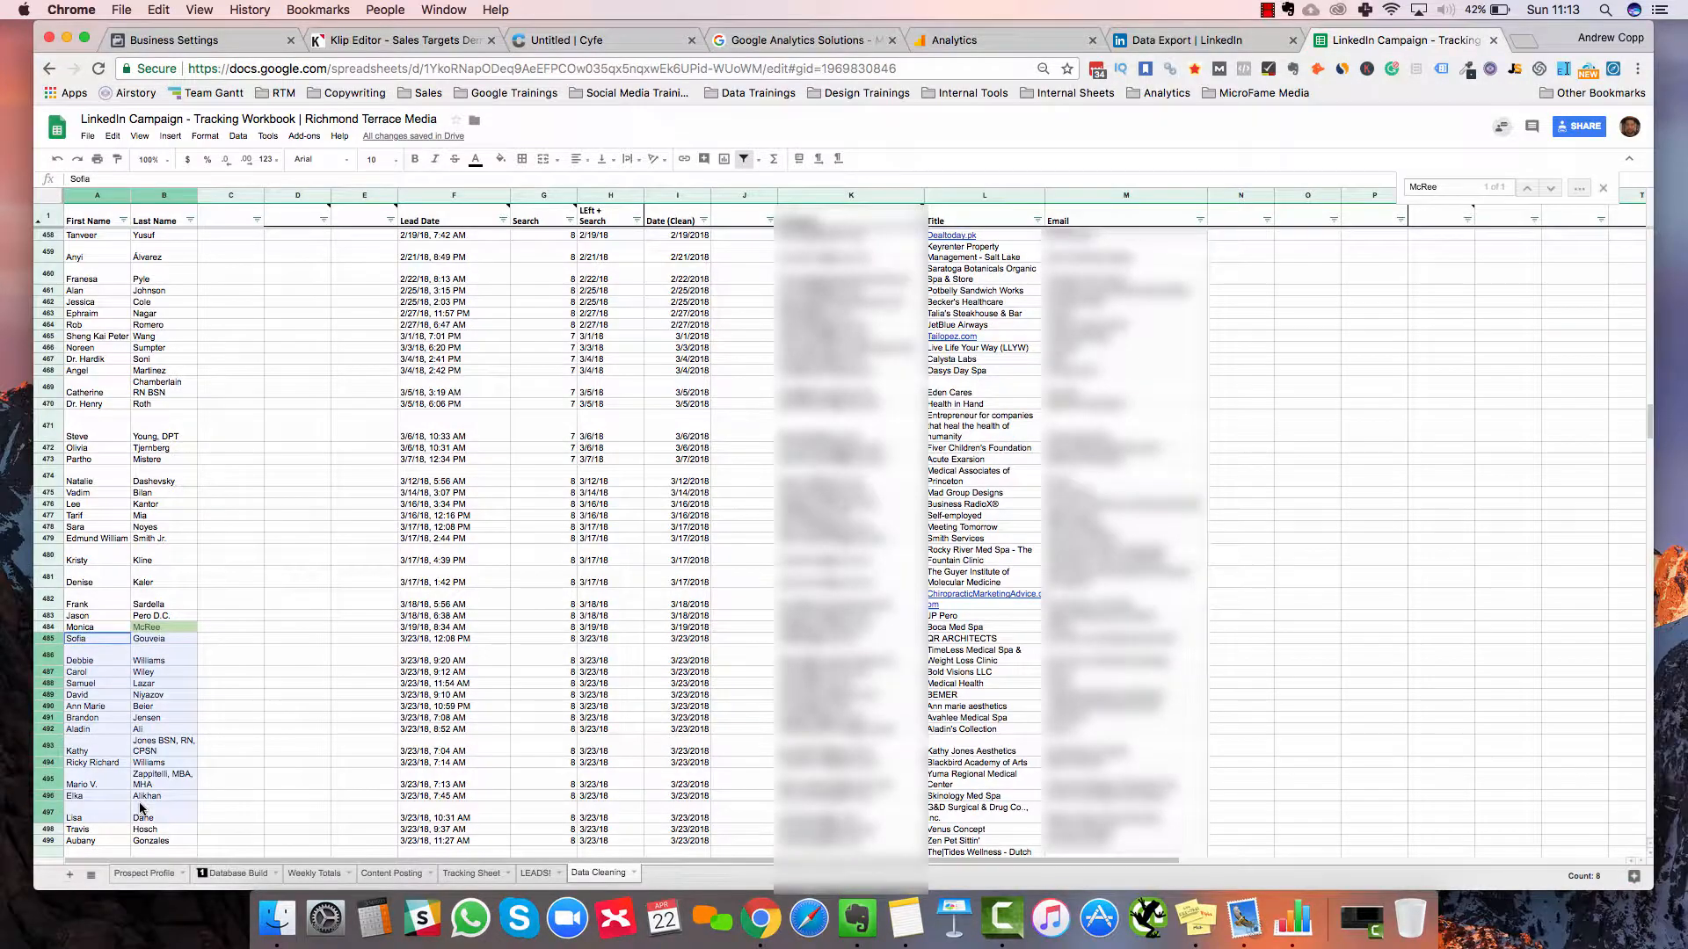
scroll(139, 799, "down", 15)
scroll(175, 701, "up", 15)
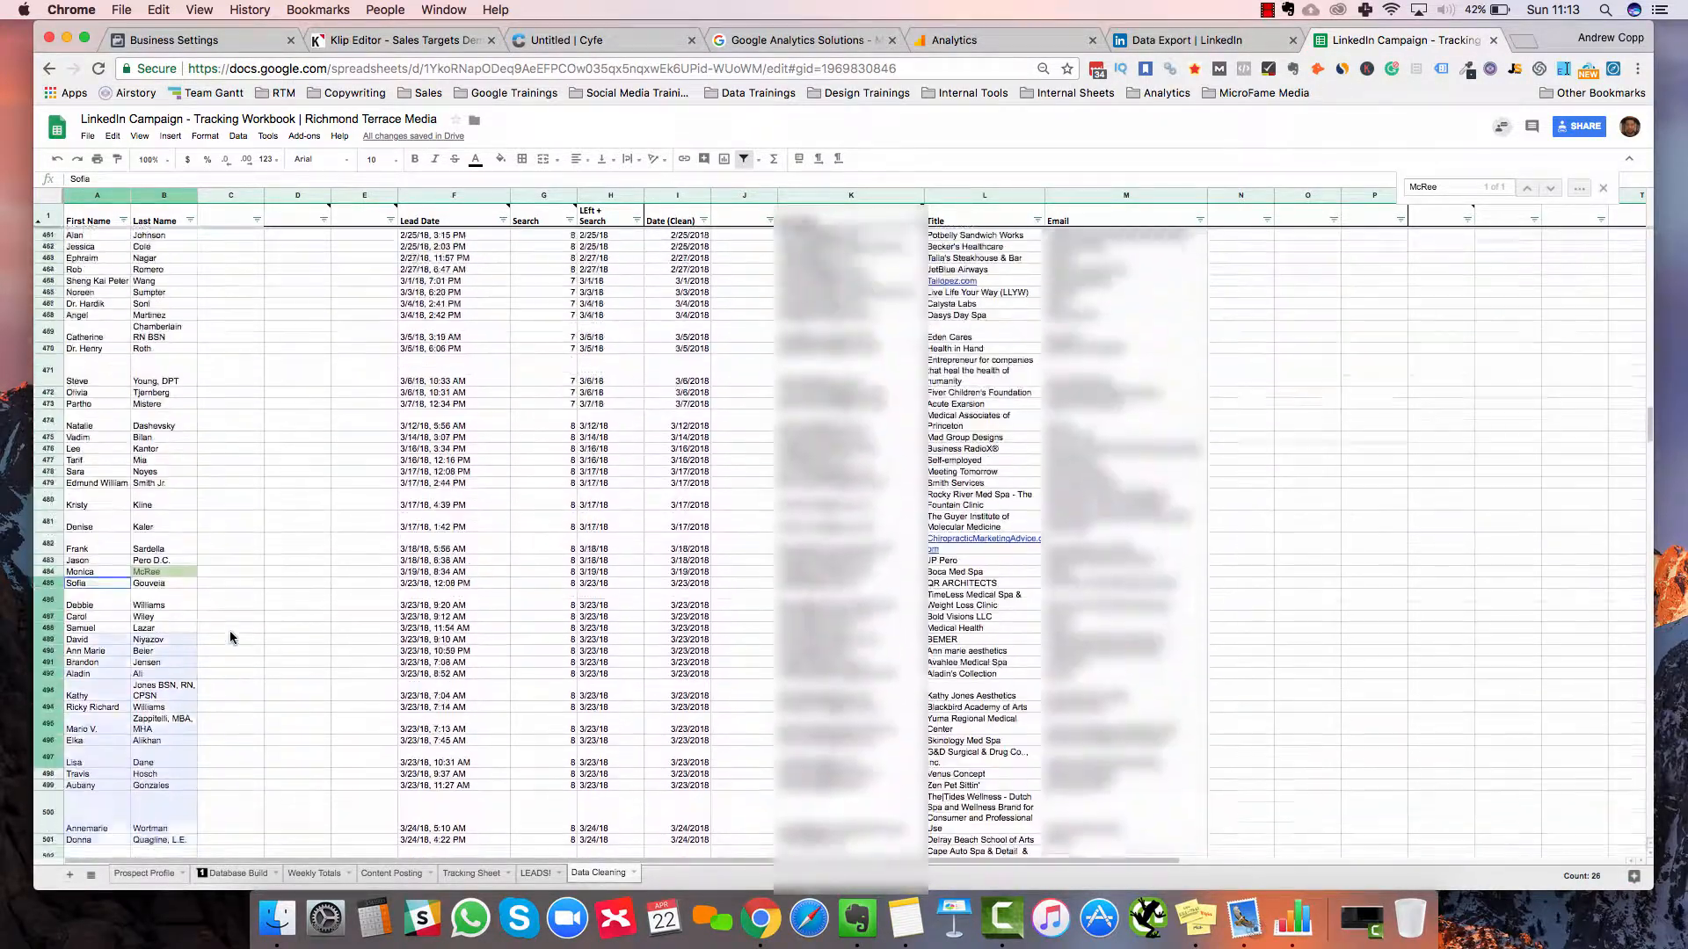
scroll(103, 567, "down", 5)
left_click(225, 628)
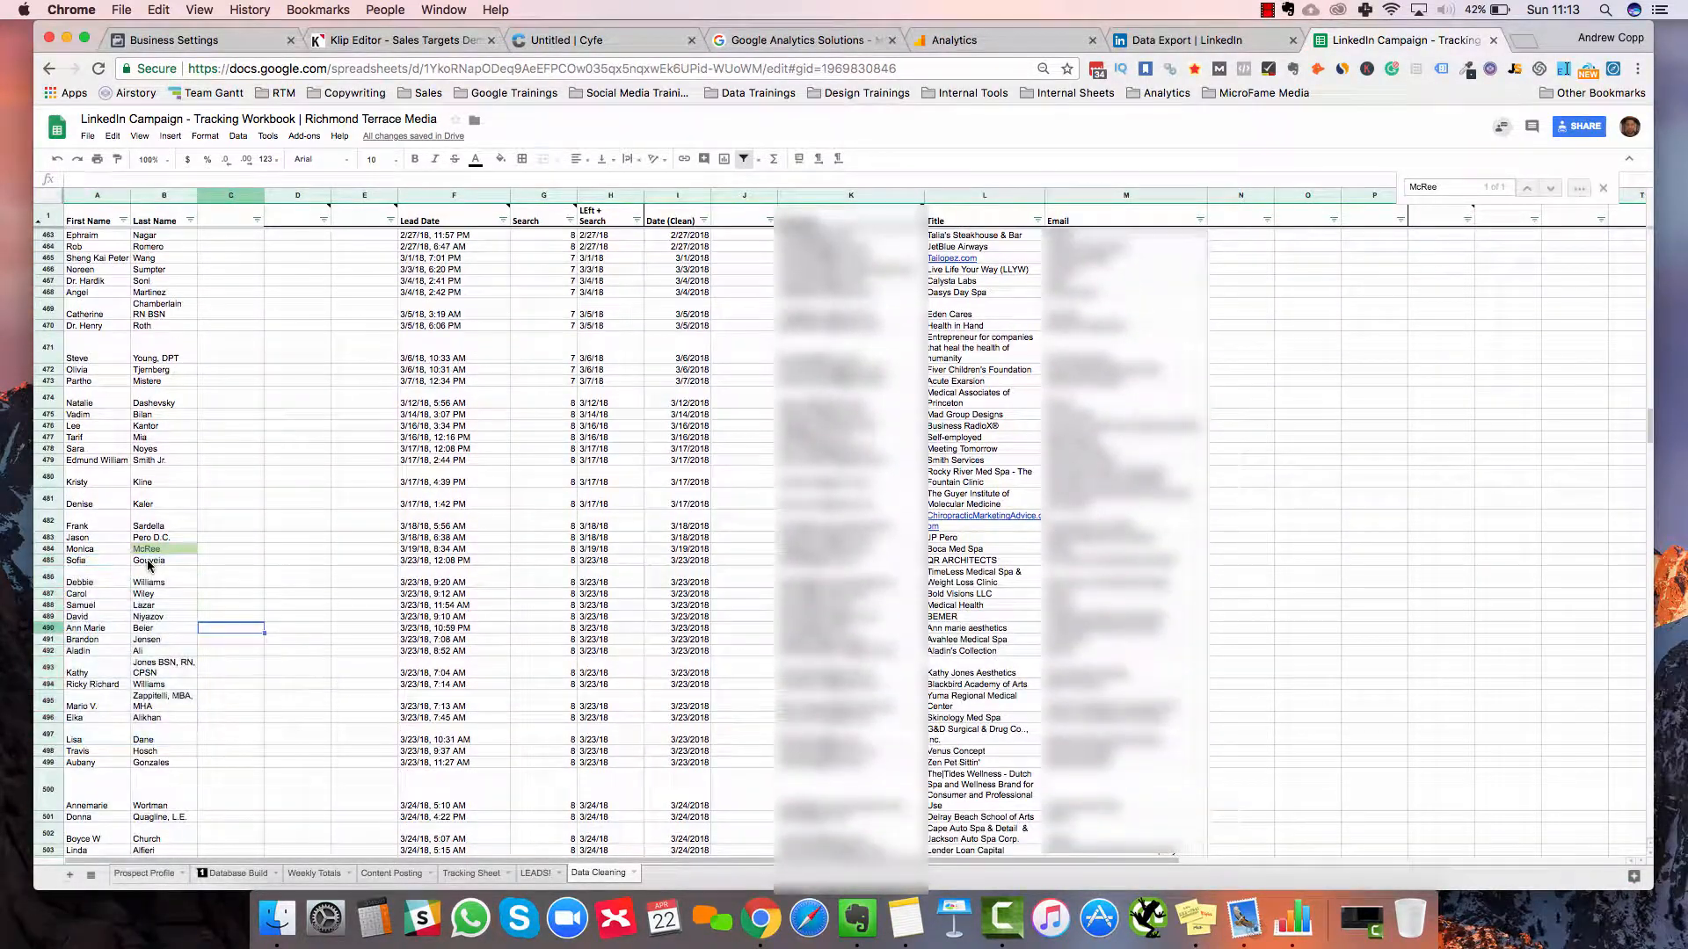
left_click_drag(88, 560, 150, 566)
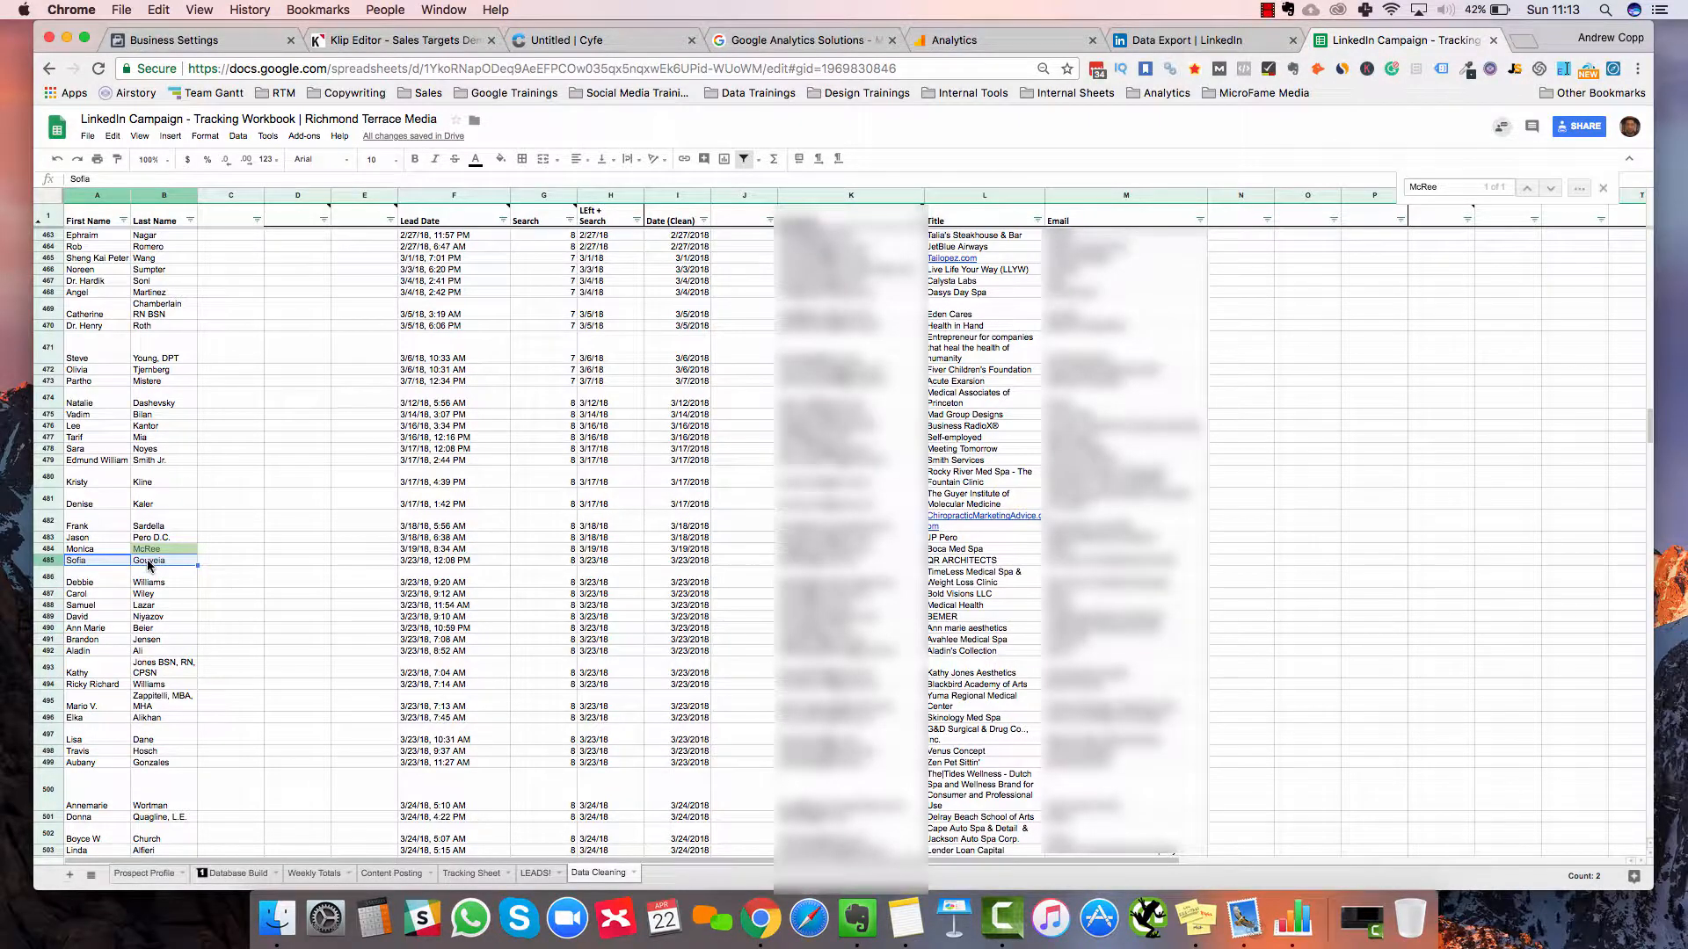
key("super+shift+Down")
key("super+c")
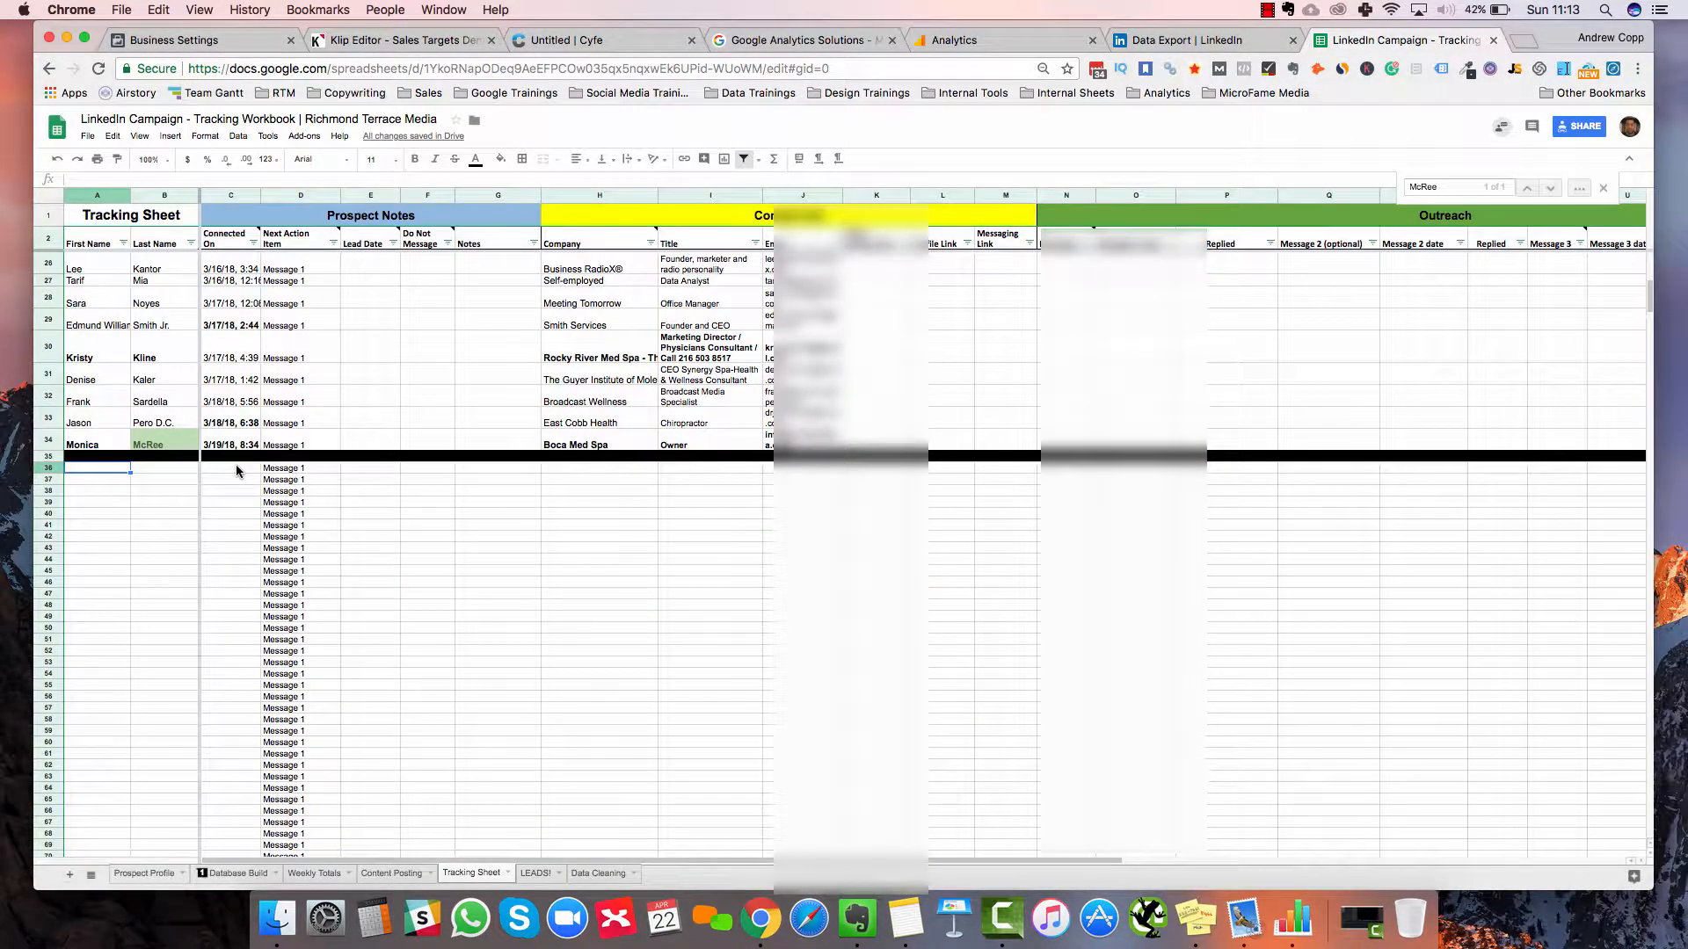
Paste the names below the Tracking Sheet divider starting at A36
key("super+v")
key("Right")
key("Right")
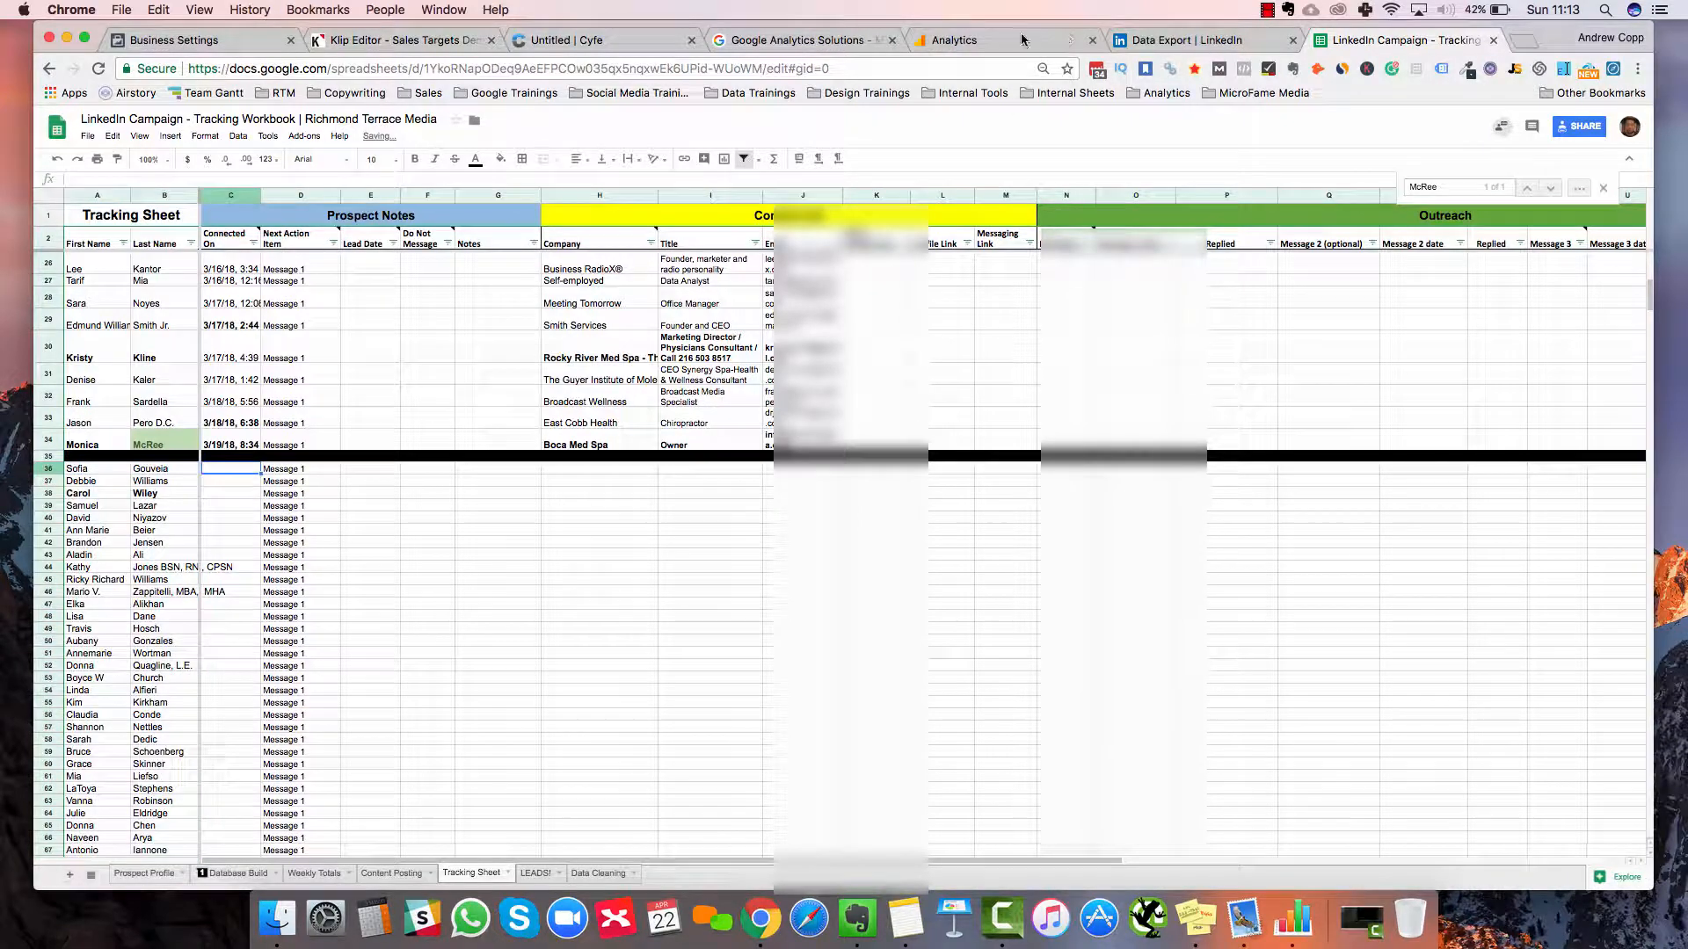
key("ctrl+shift+Tab")
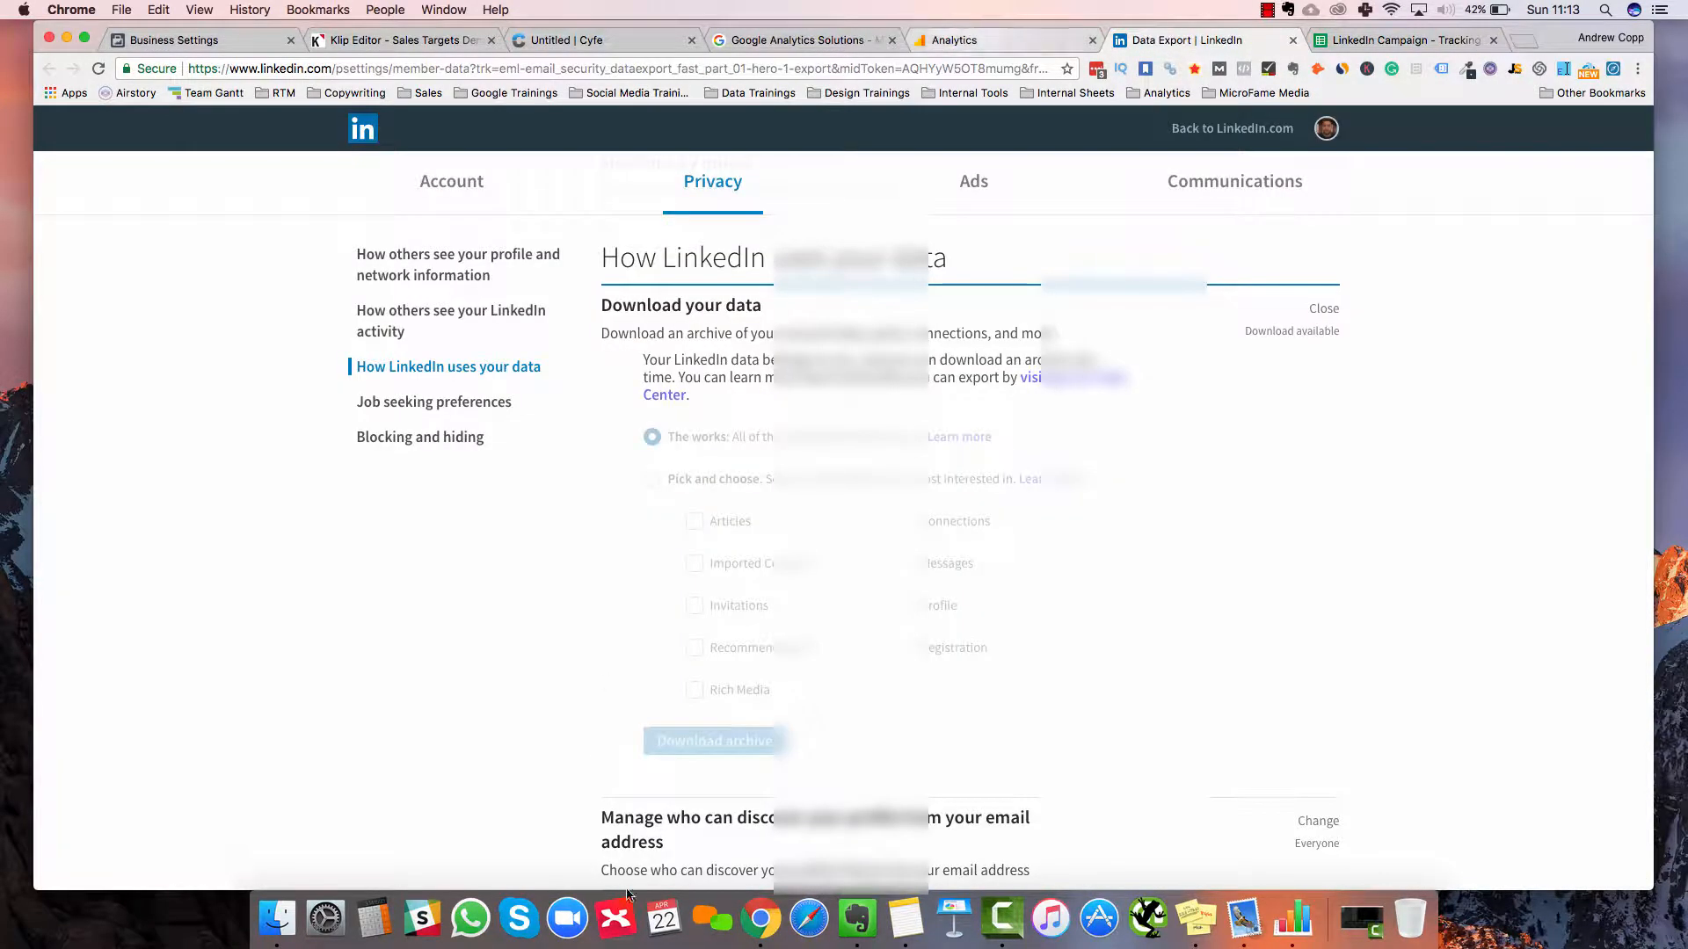
key("ctrl+Tab")
key("alt+Down")
key("alt+Down")
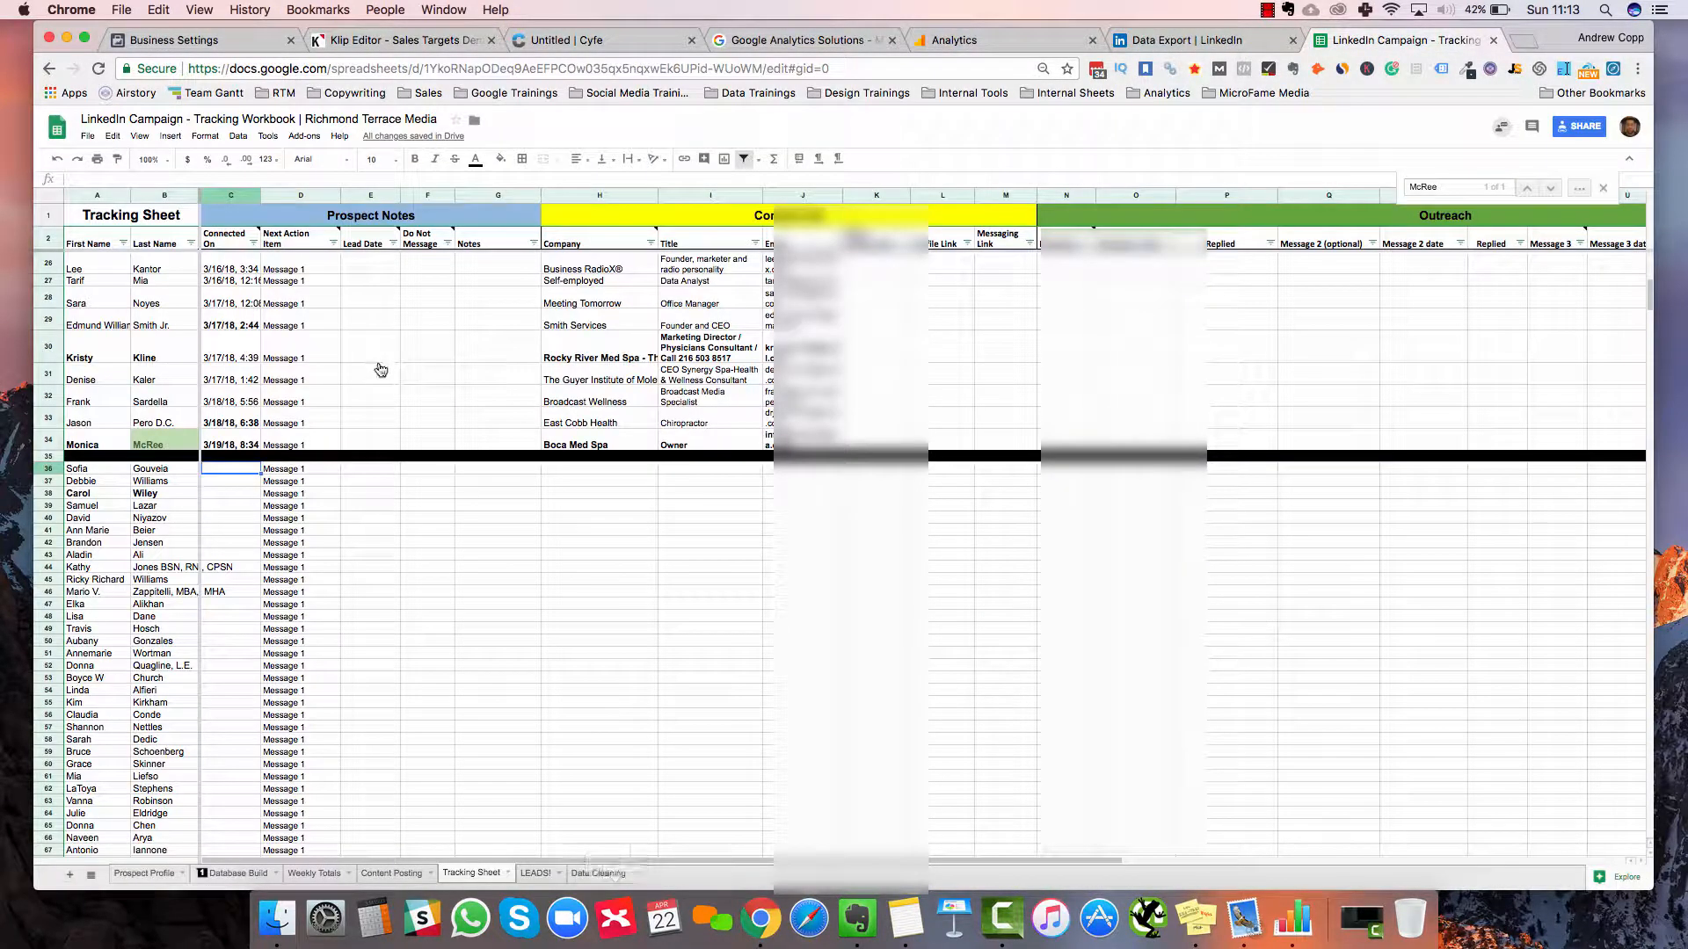
Select Date (Clean) cells I485 through I789 on Data Cleaning and copy them
scroll(379, 368, "up", 20)
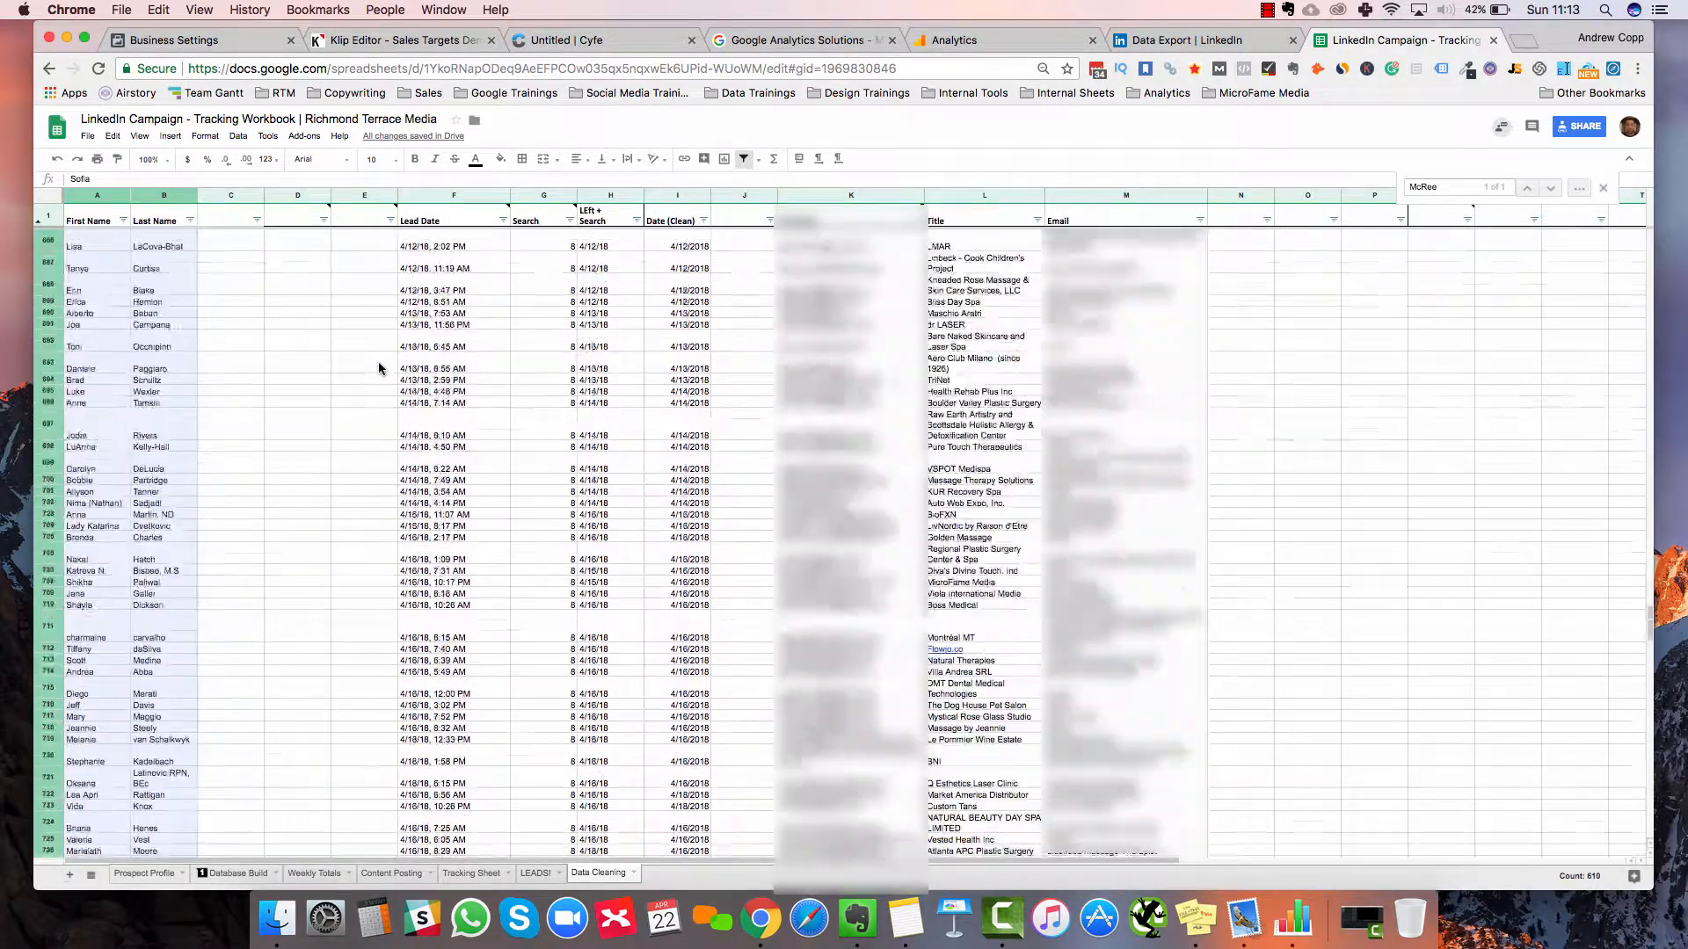
scroll(378, 368, "up", 20)
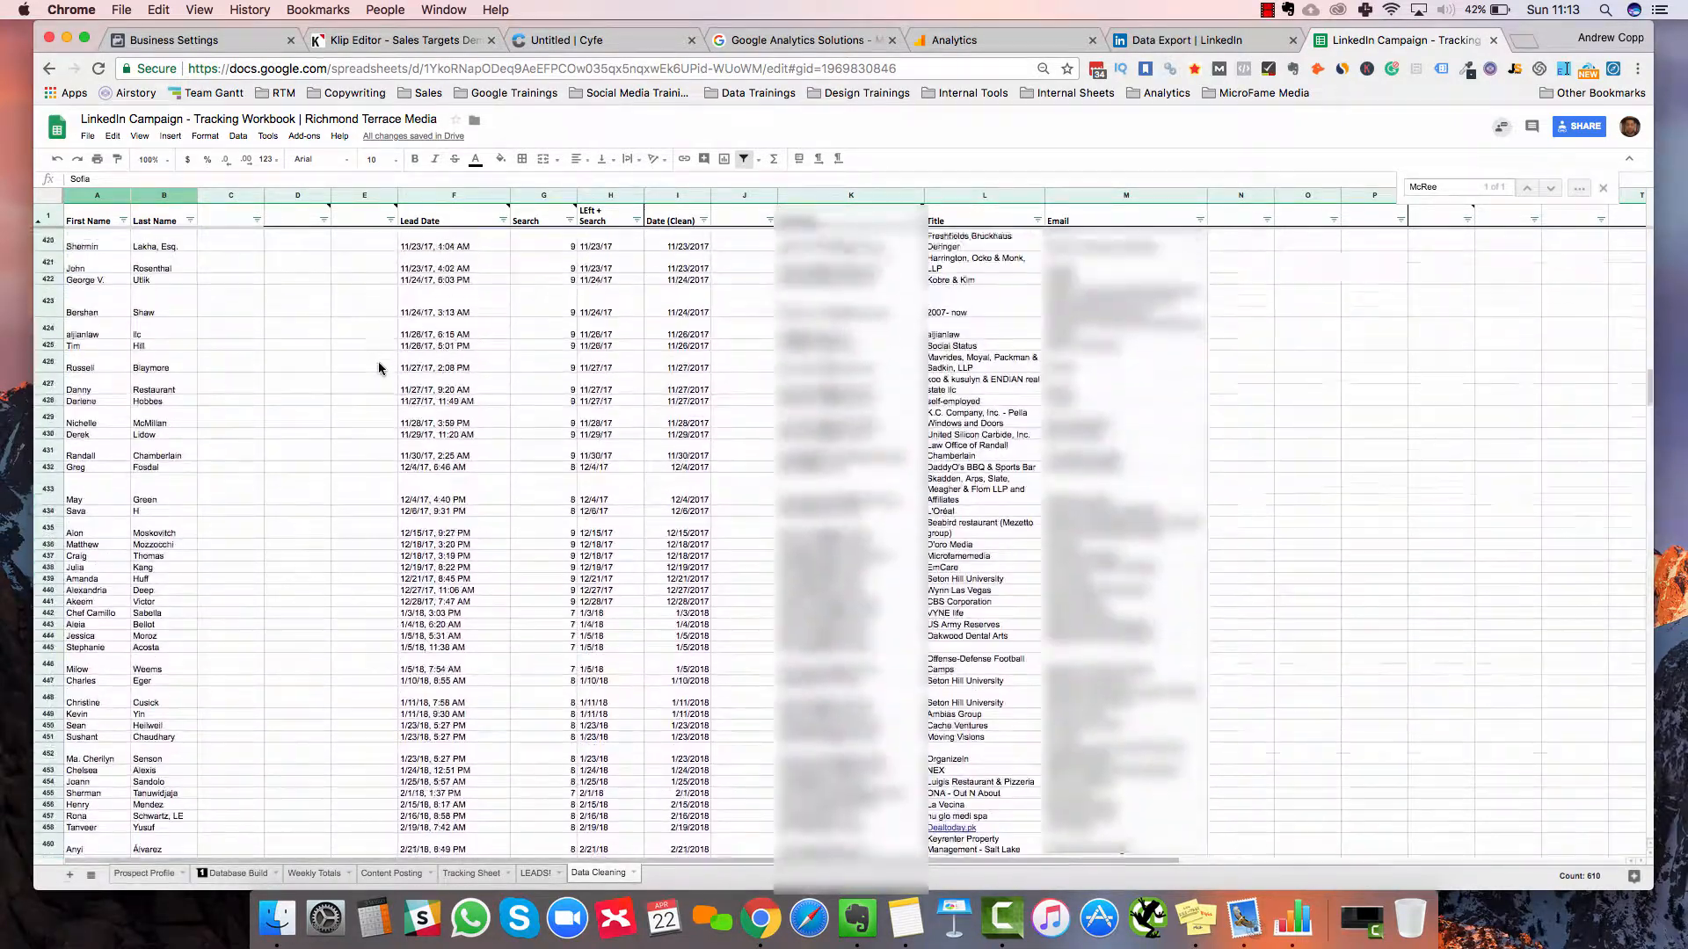
key("Up")
key("Down")
scroll(672, 642, "down", 5)
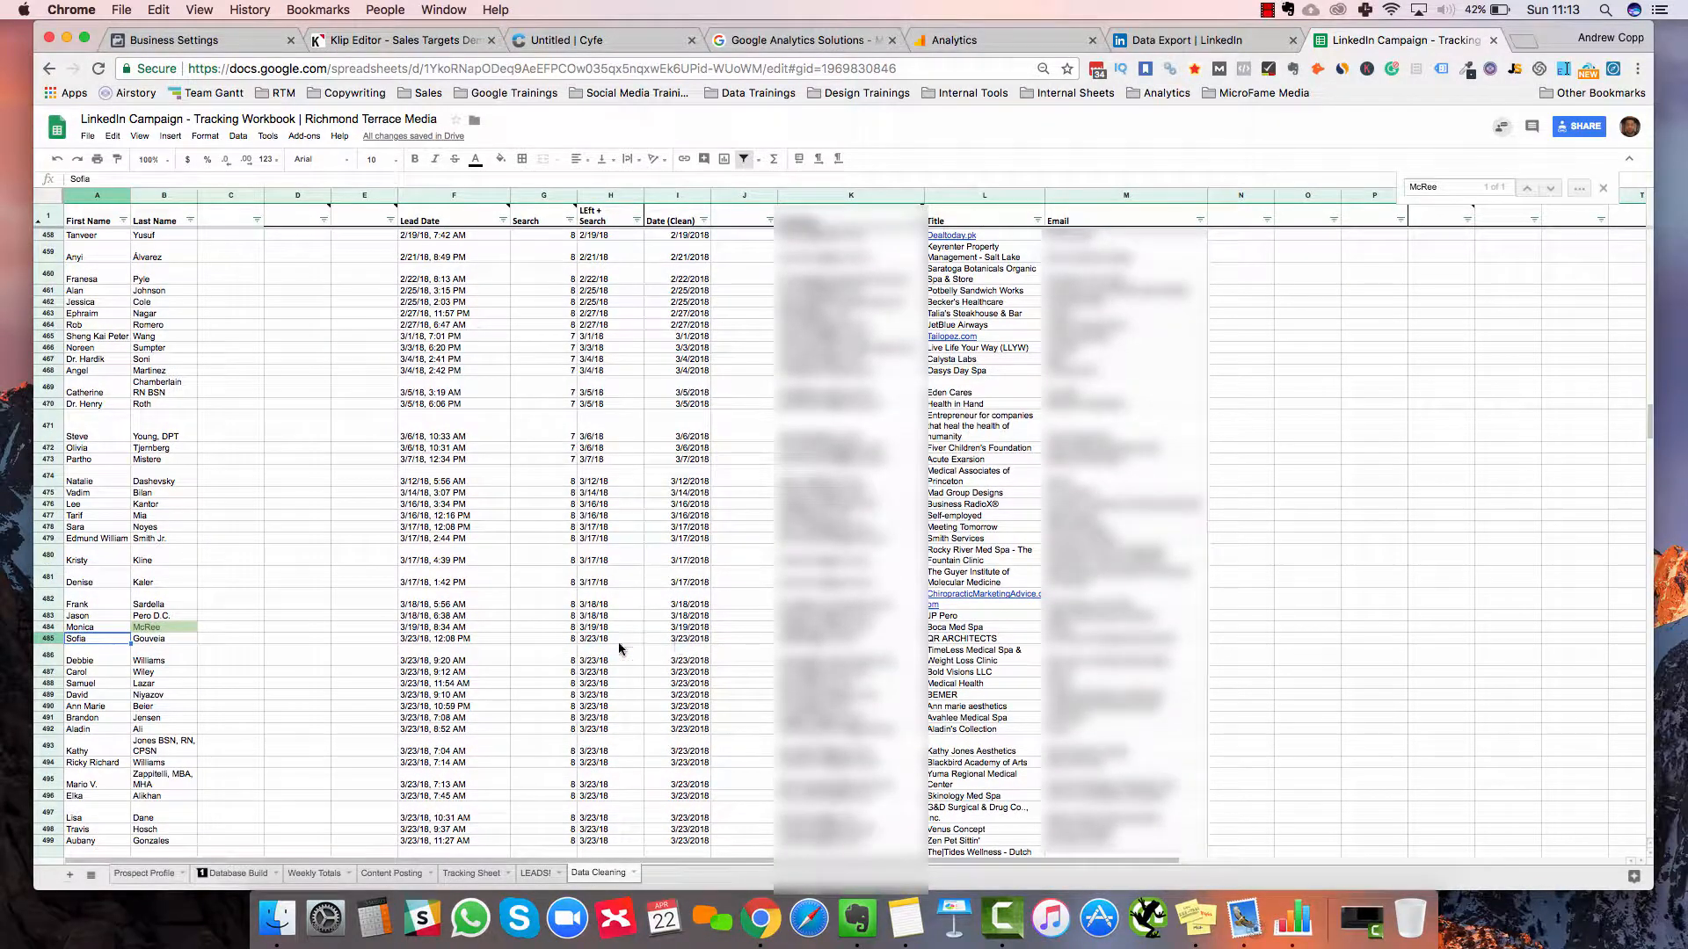
key("super+Right")
key("super+Right")
key("super+Right")
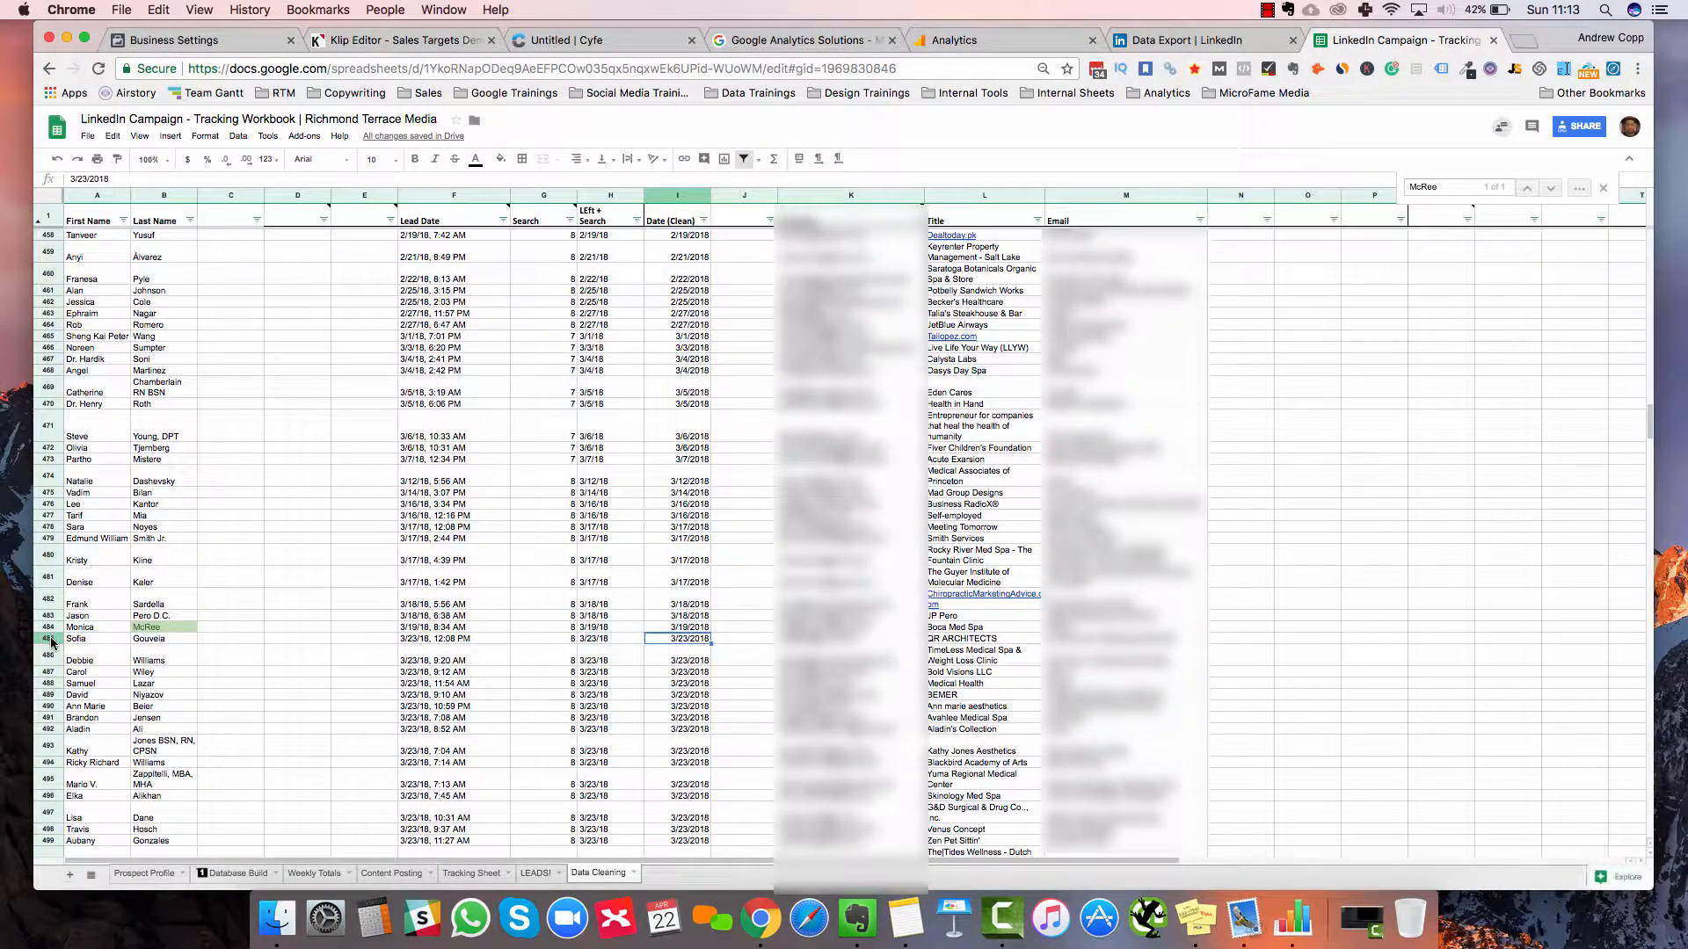
key("shift+space")
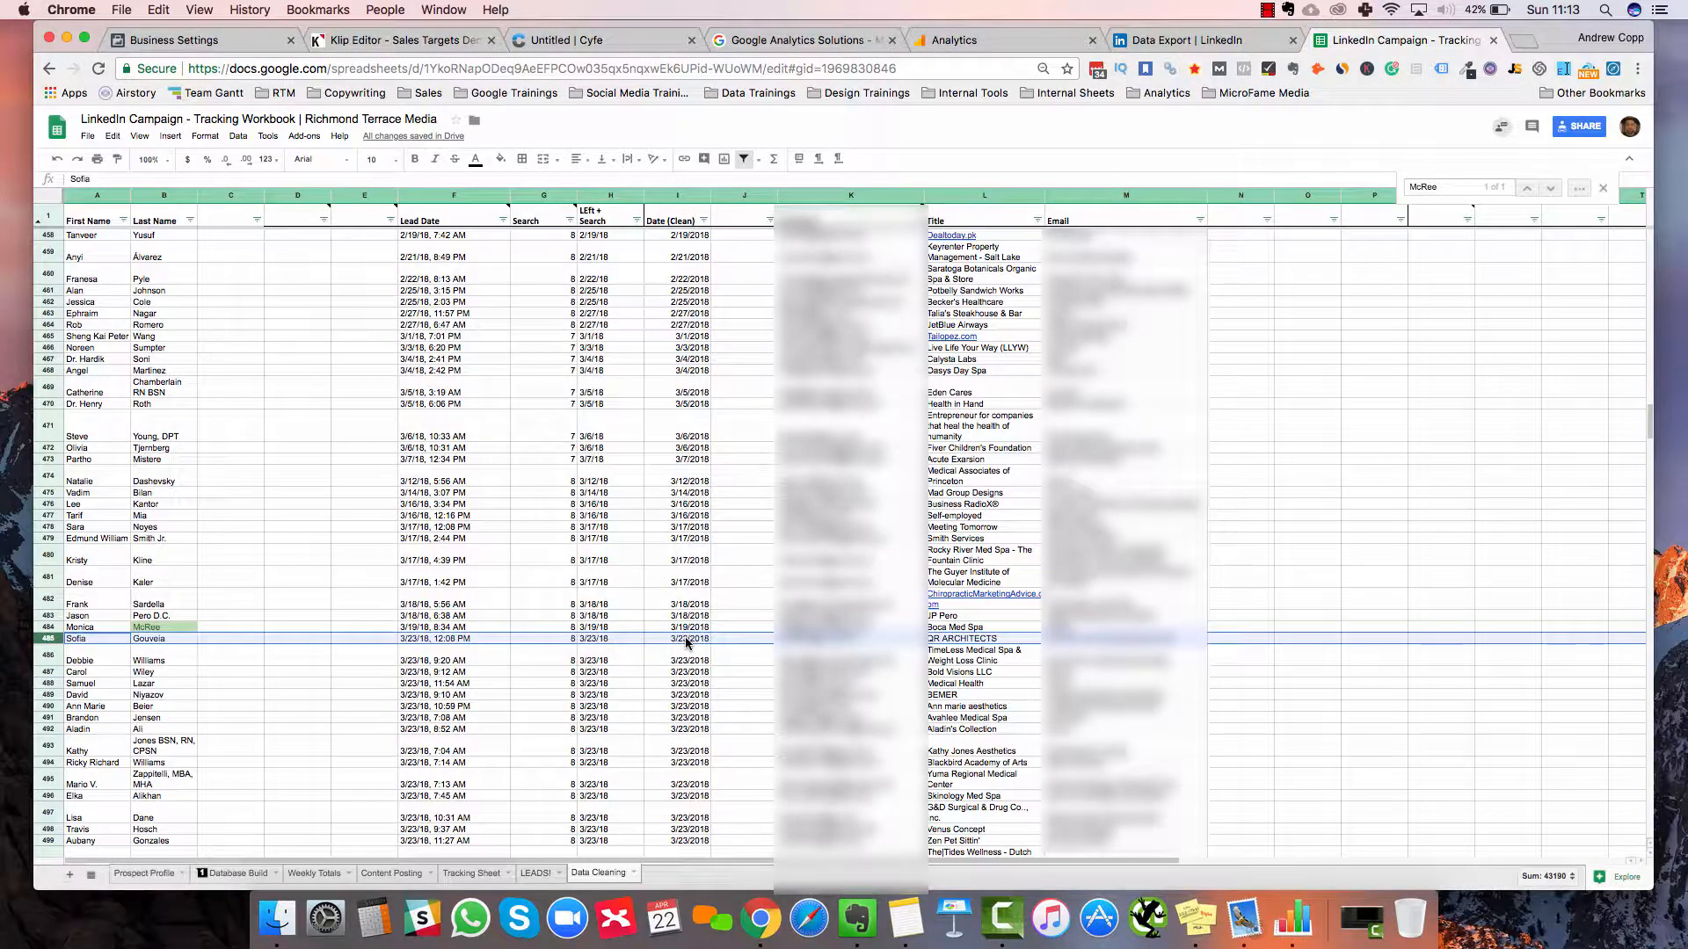
left_click(686, 639)
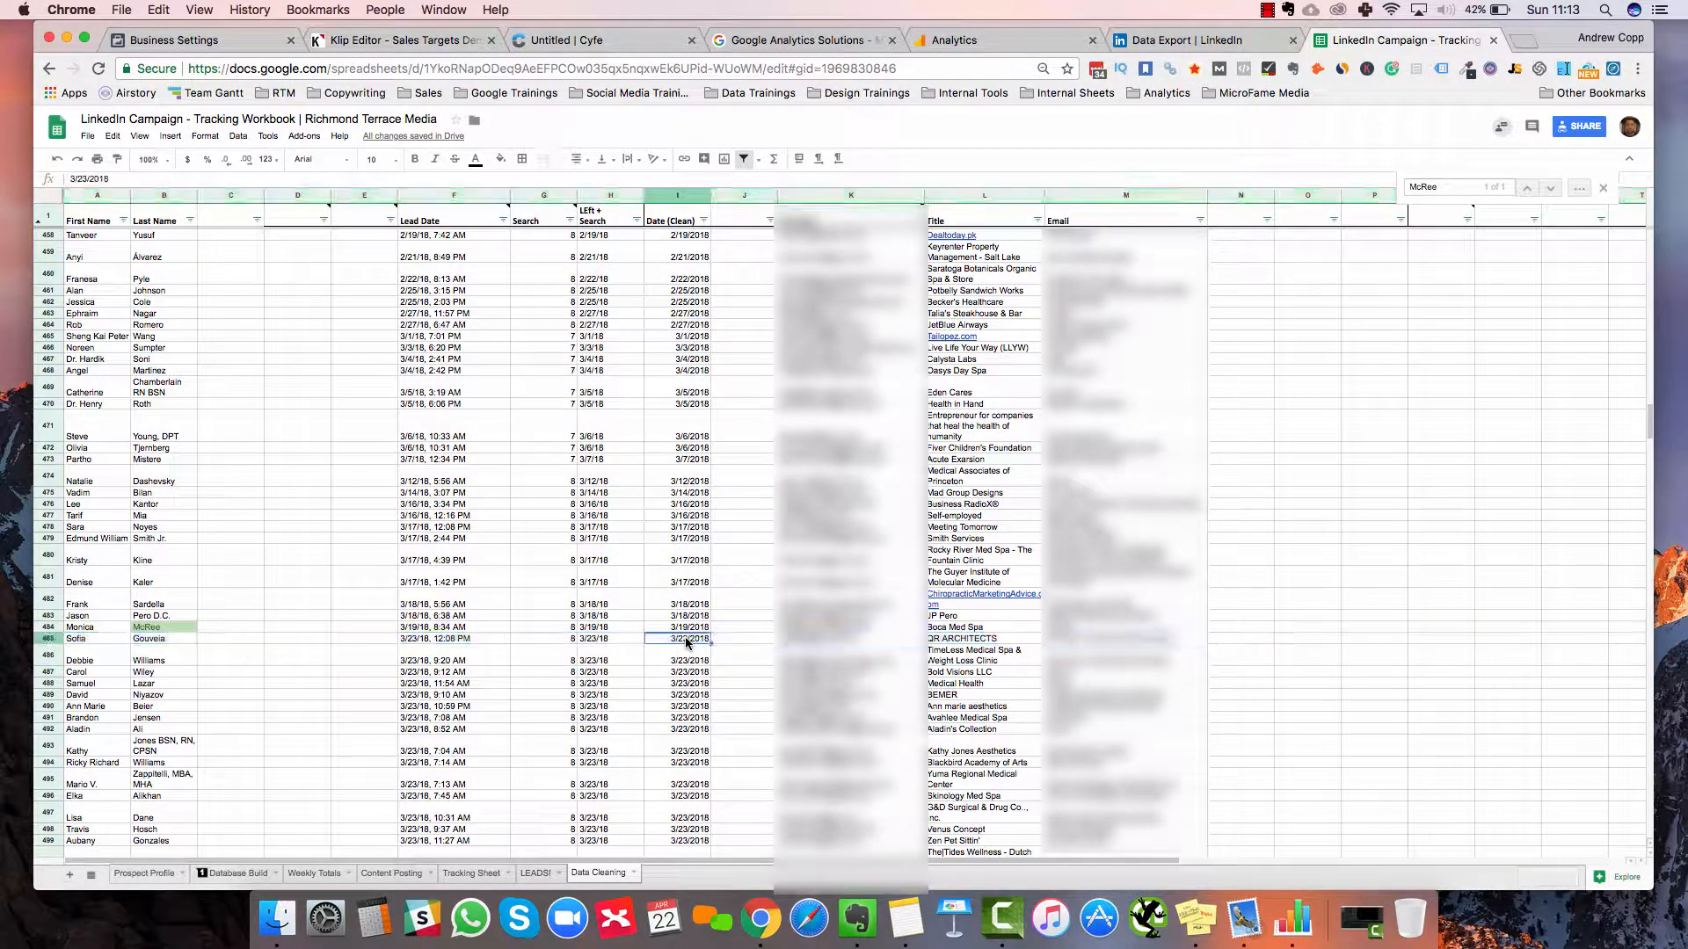
key("super+shift+Down")
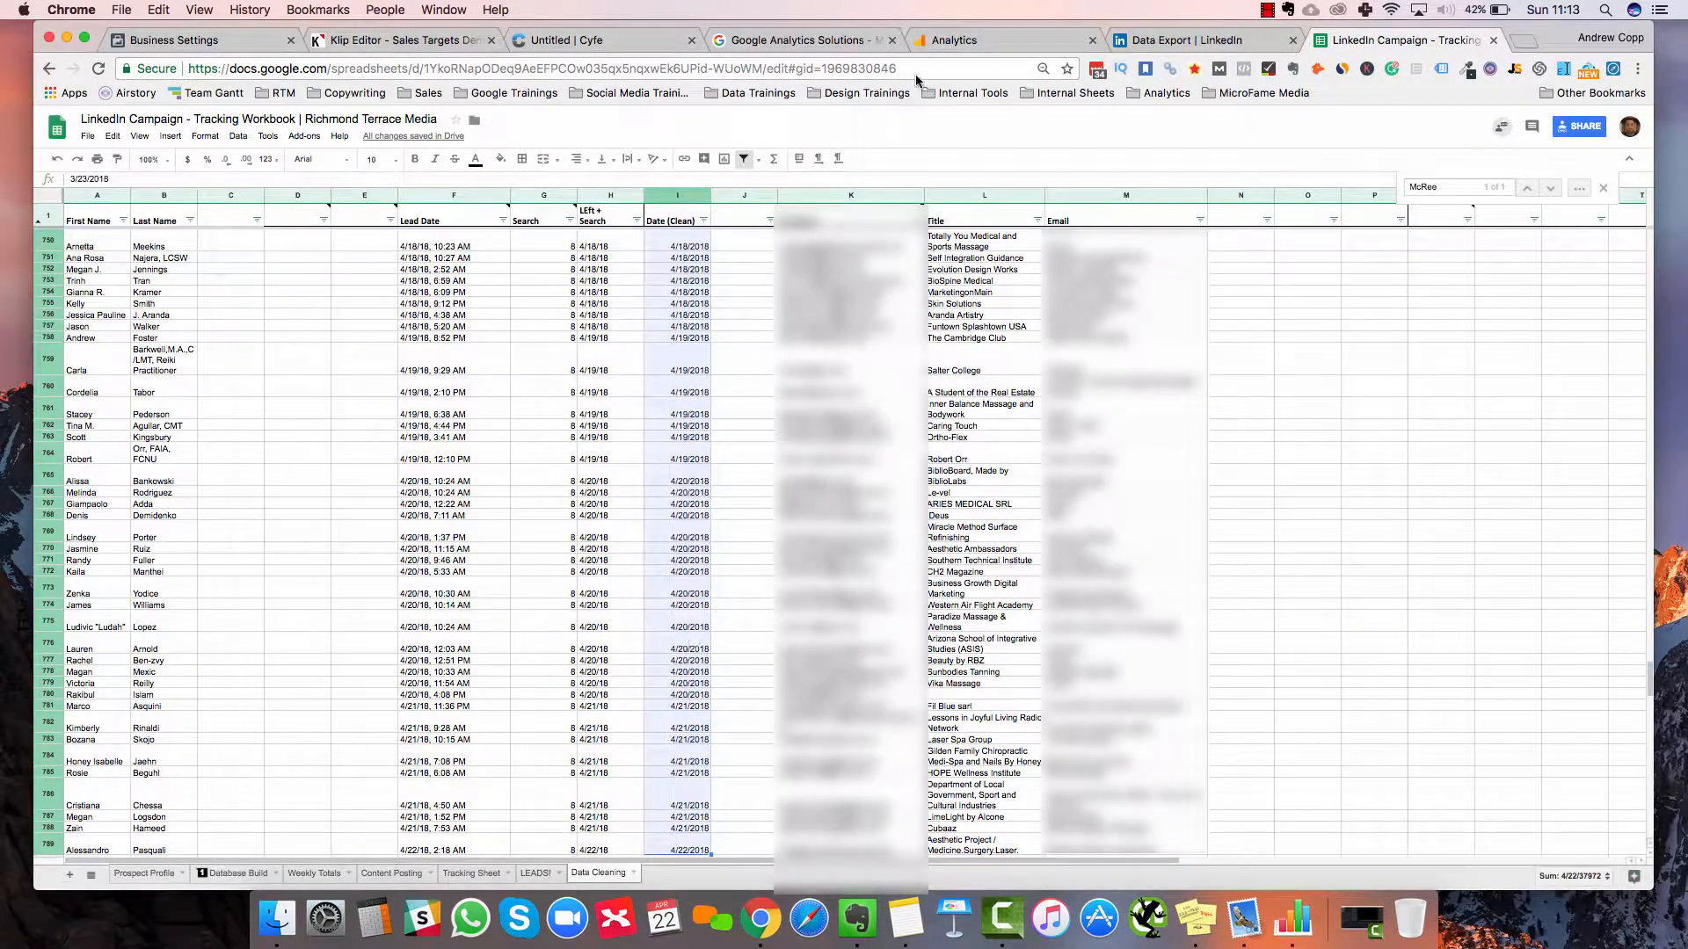
key("super+c")
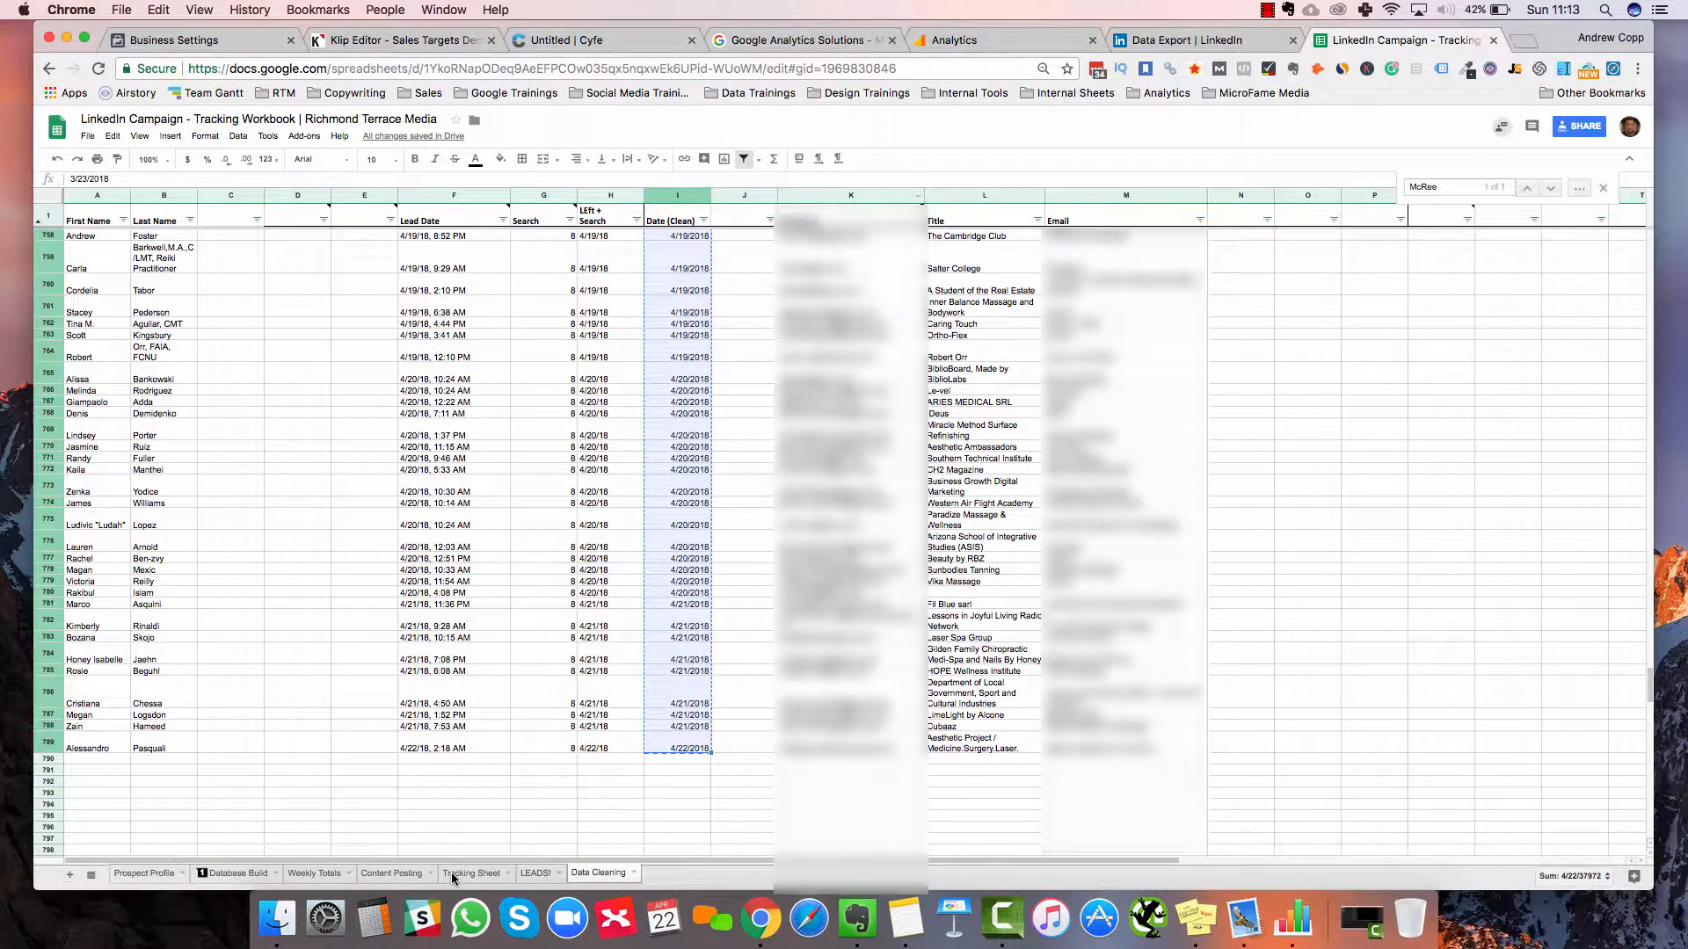
Paste the copied Connected On dates into C36 on Tracking Sheet, starting from 3/23/2018
left_click(235, 469)
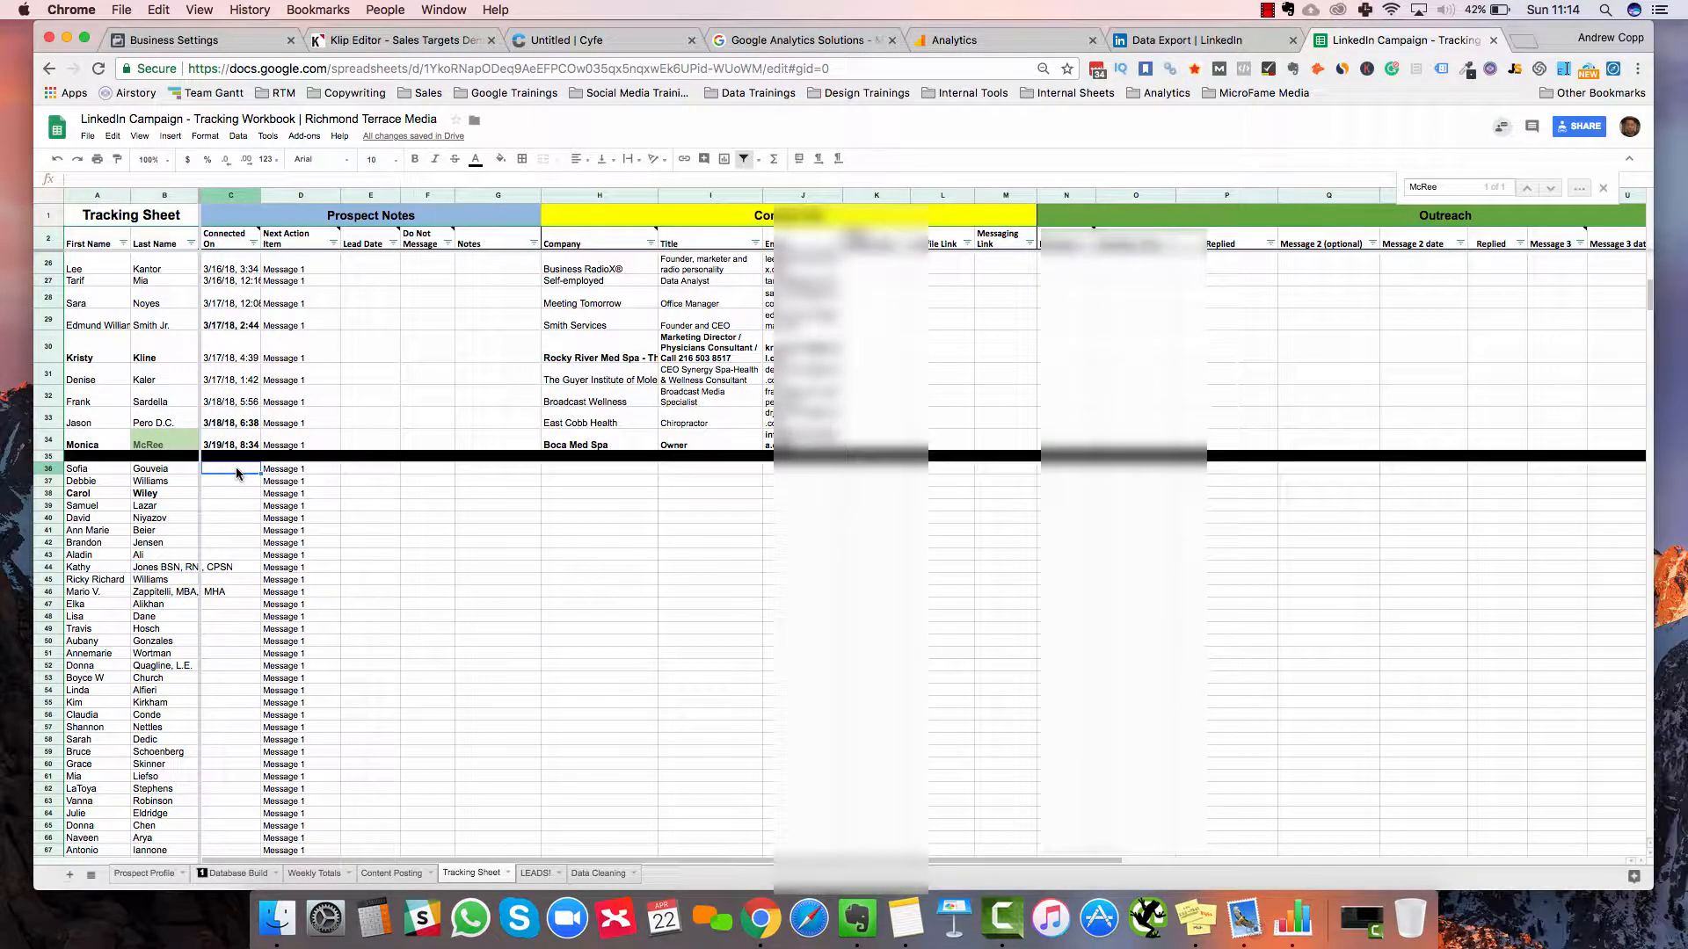
key("ctrl+v")
scroll(236, 473, "down", 20)
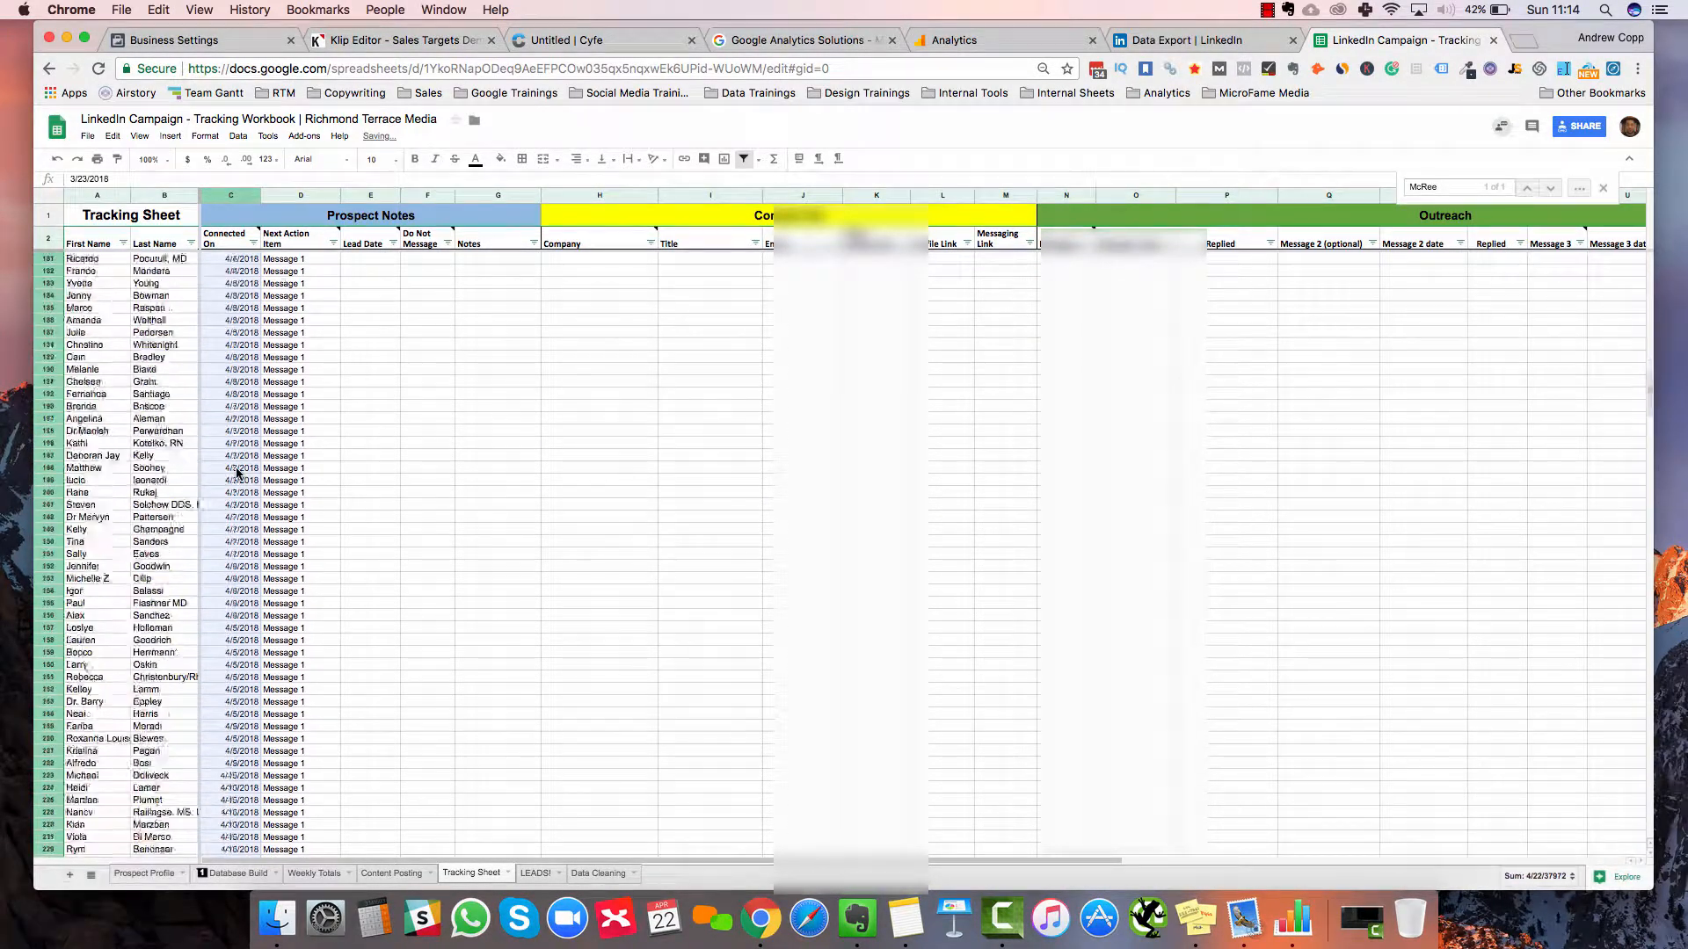
scroll(237, 473, "down", 20)
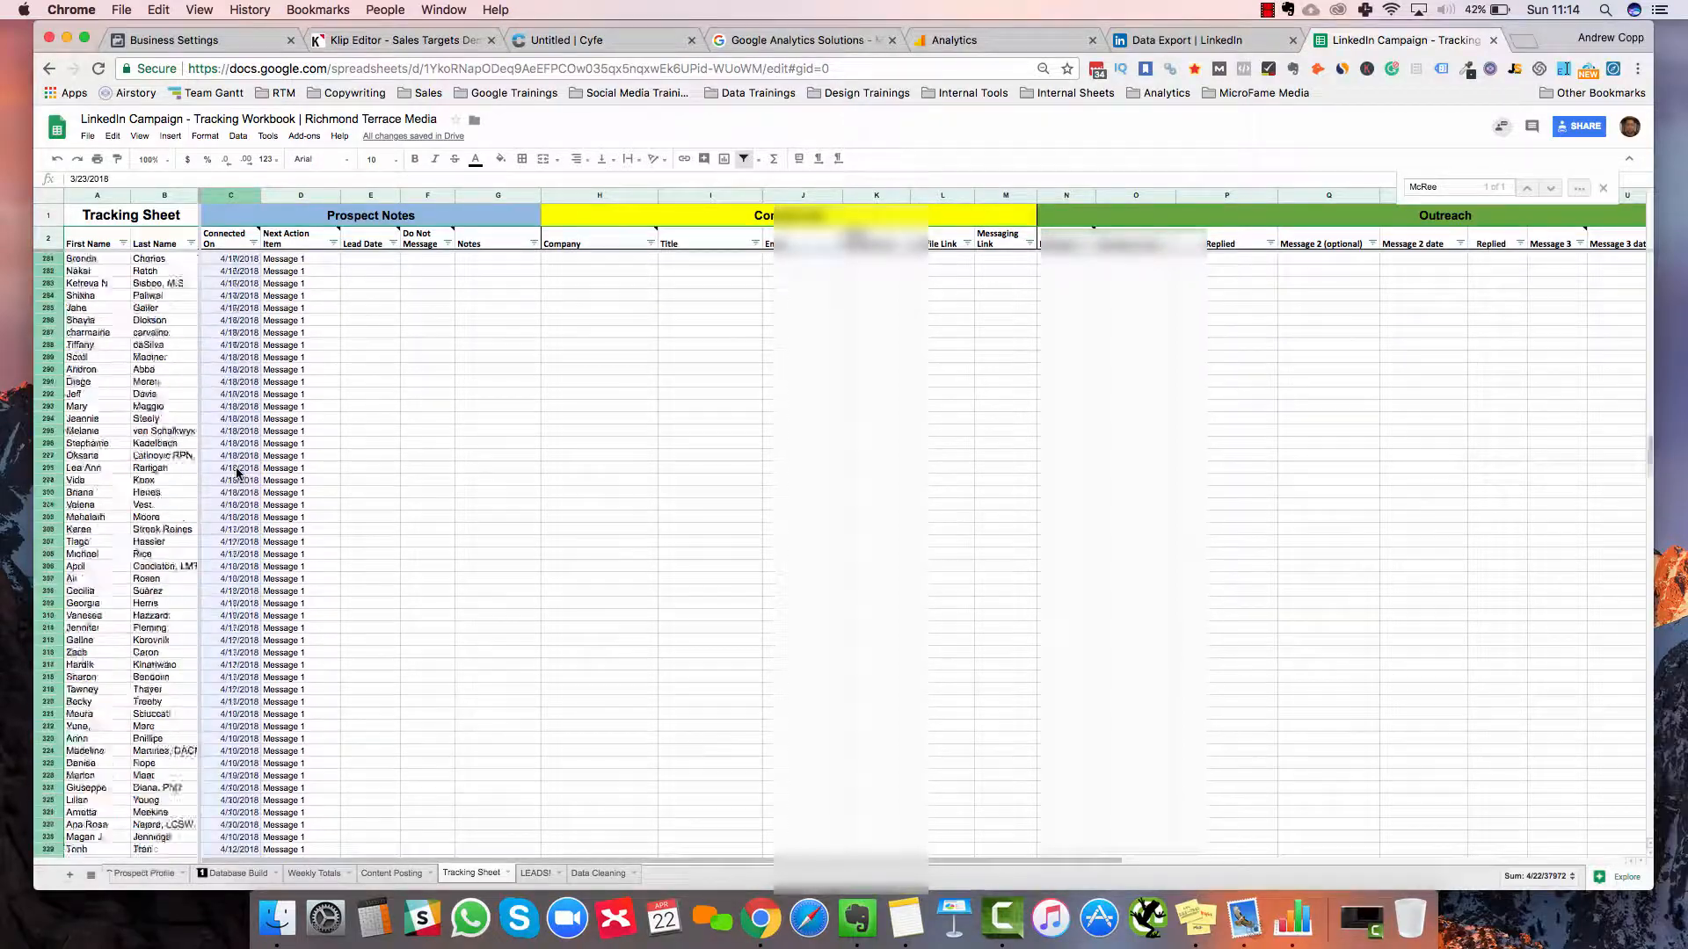
scroll(236, 473, "up", 20)
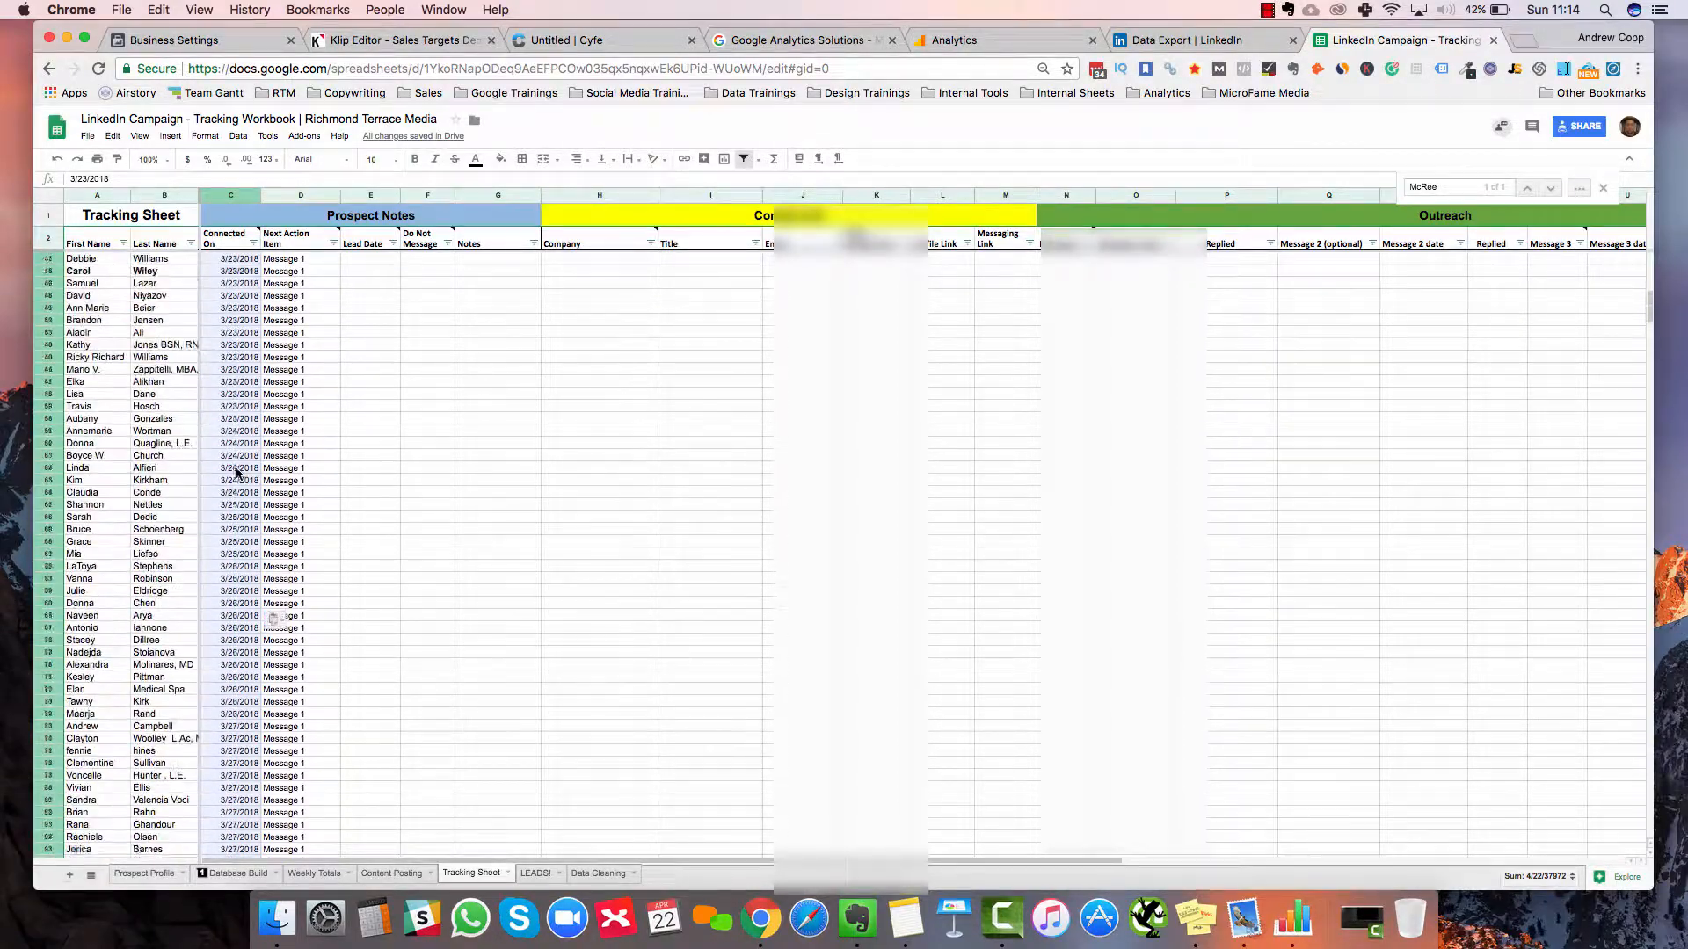
scroll(236, 473, "up", 10)
scroll(420, 415, "down", 10)
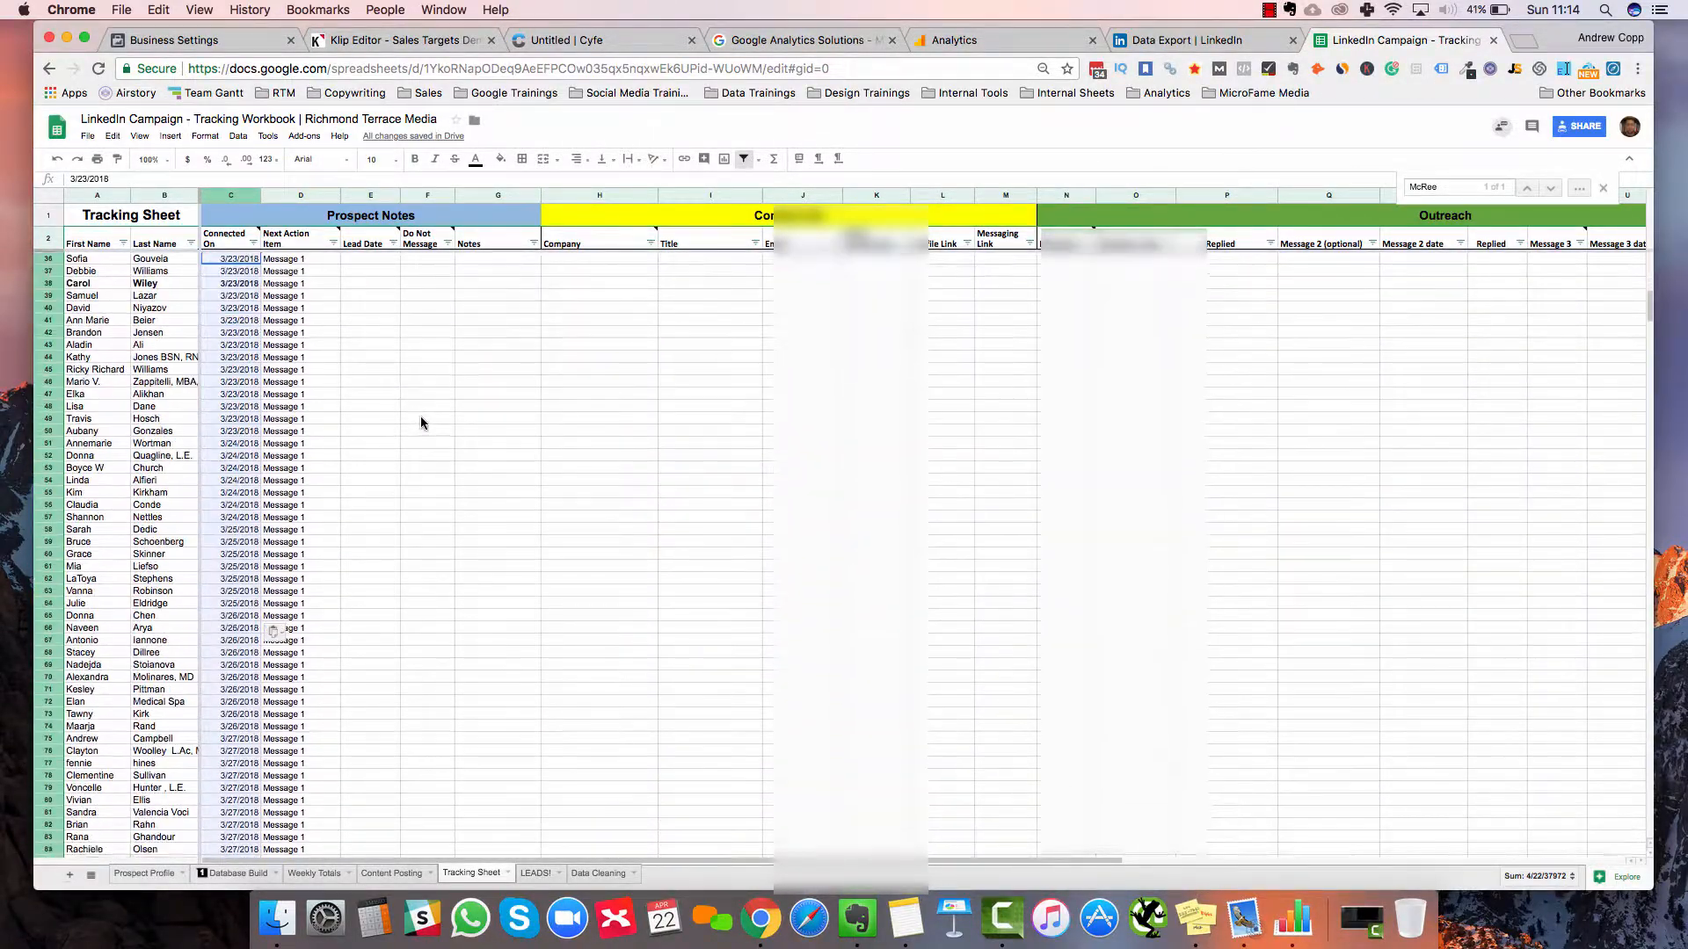
scroll(420, 418, "up", 10)
scroll(663, 597, "down", 10)
scroll(706, 48, "up", 3)
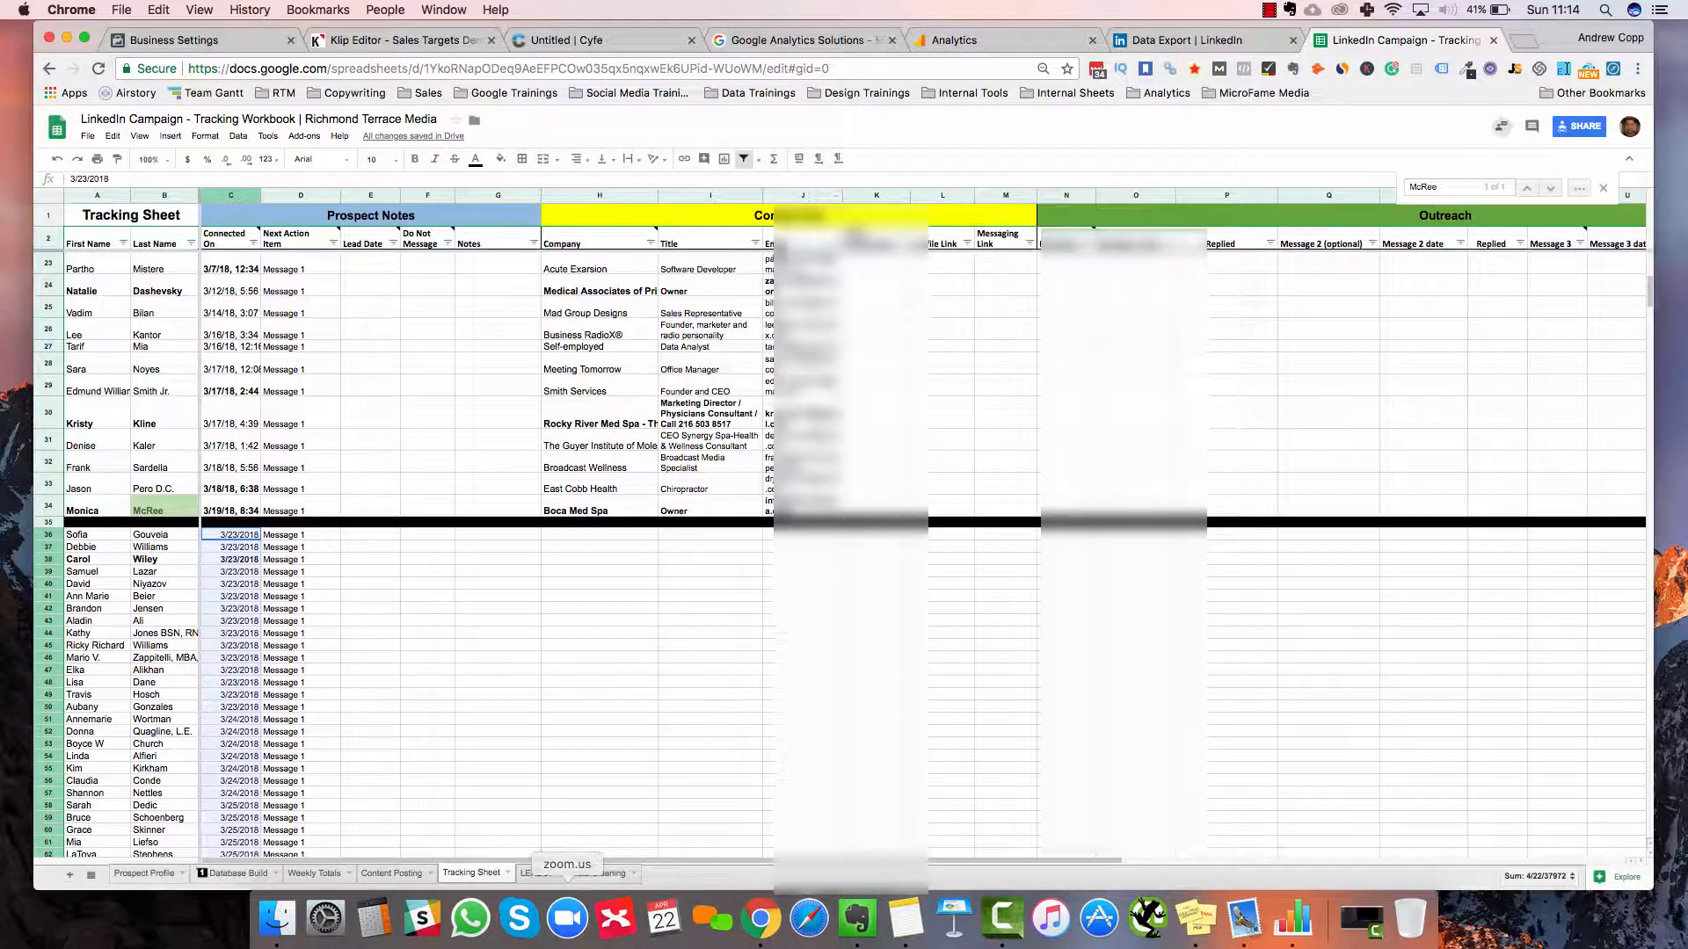
On Data Cleaning, locate and select row 485, the last already-tracked connection
left_click(598, 872)
scroll(844, 528, "up", 10)
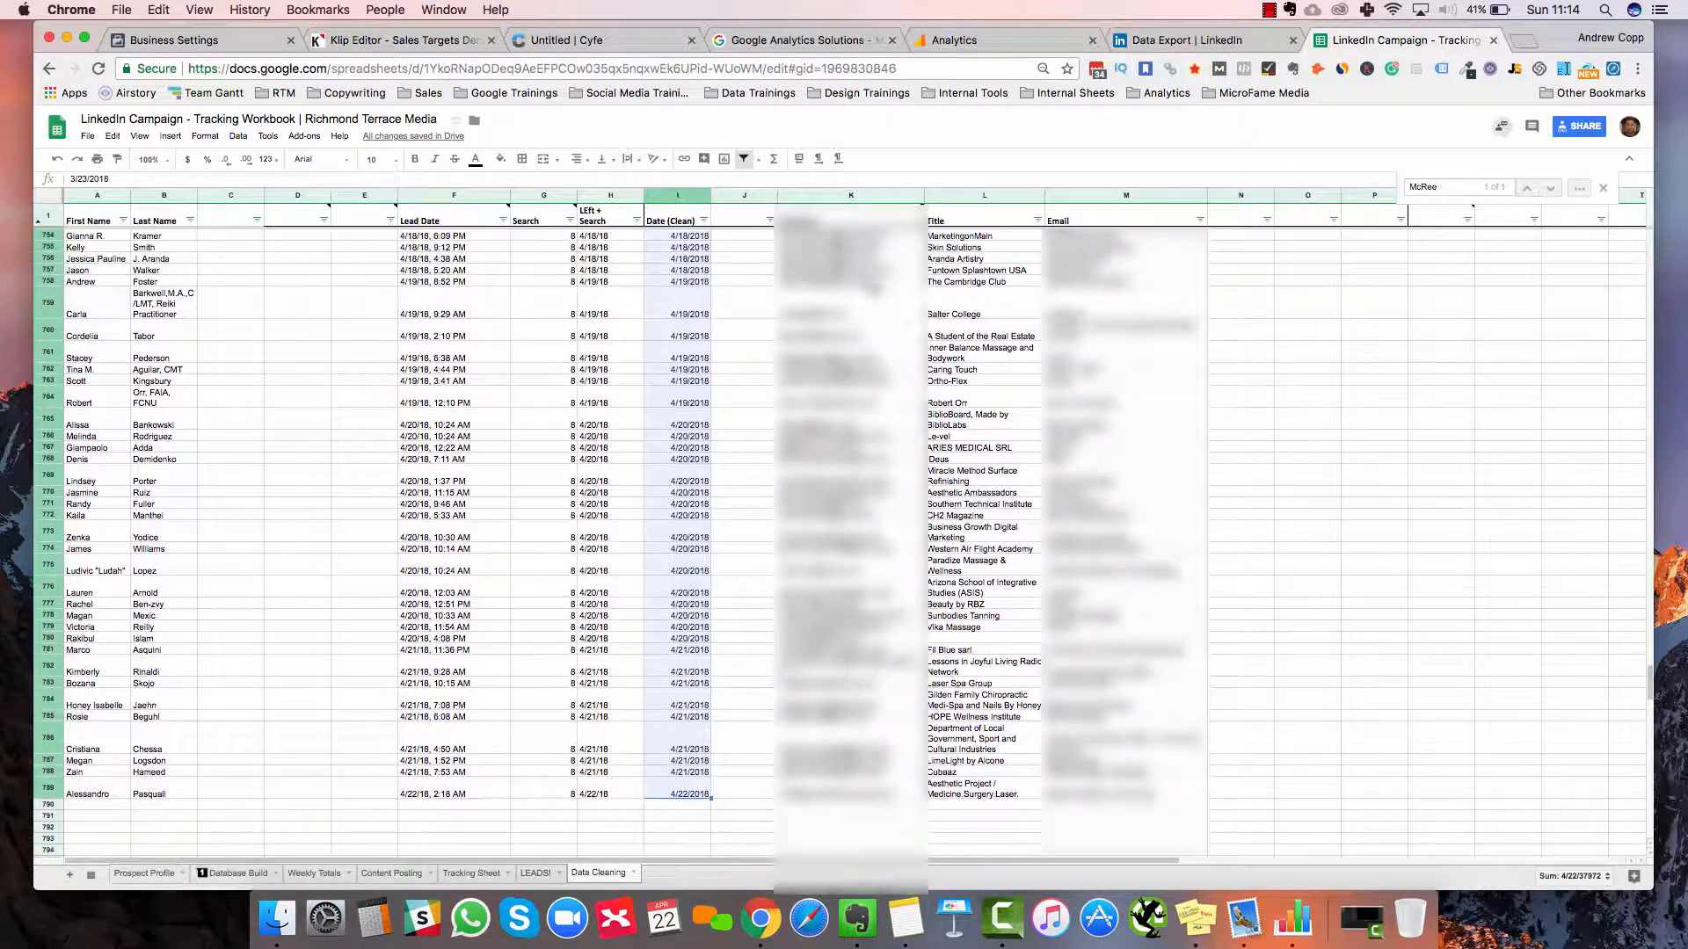
scroll(844, 528, "down", 5)
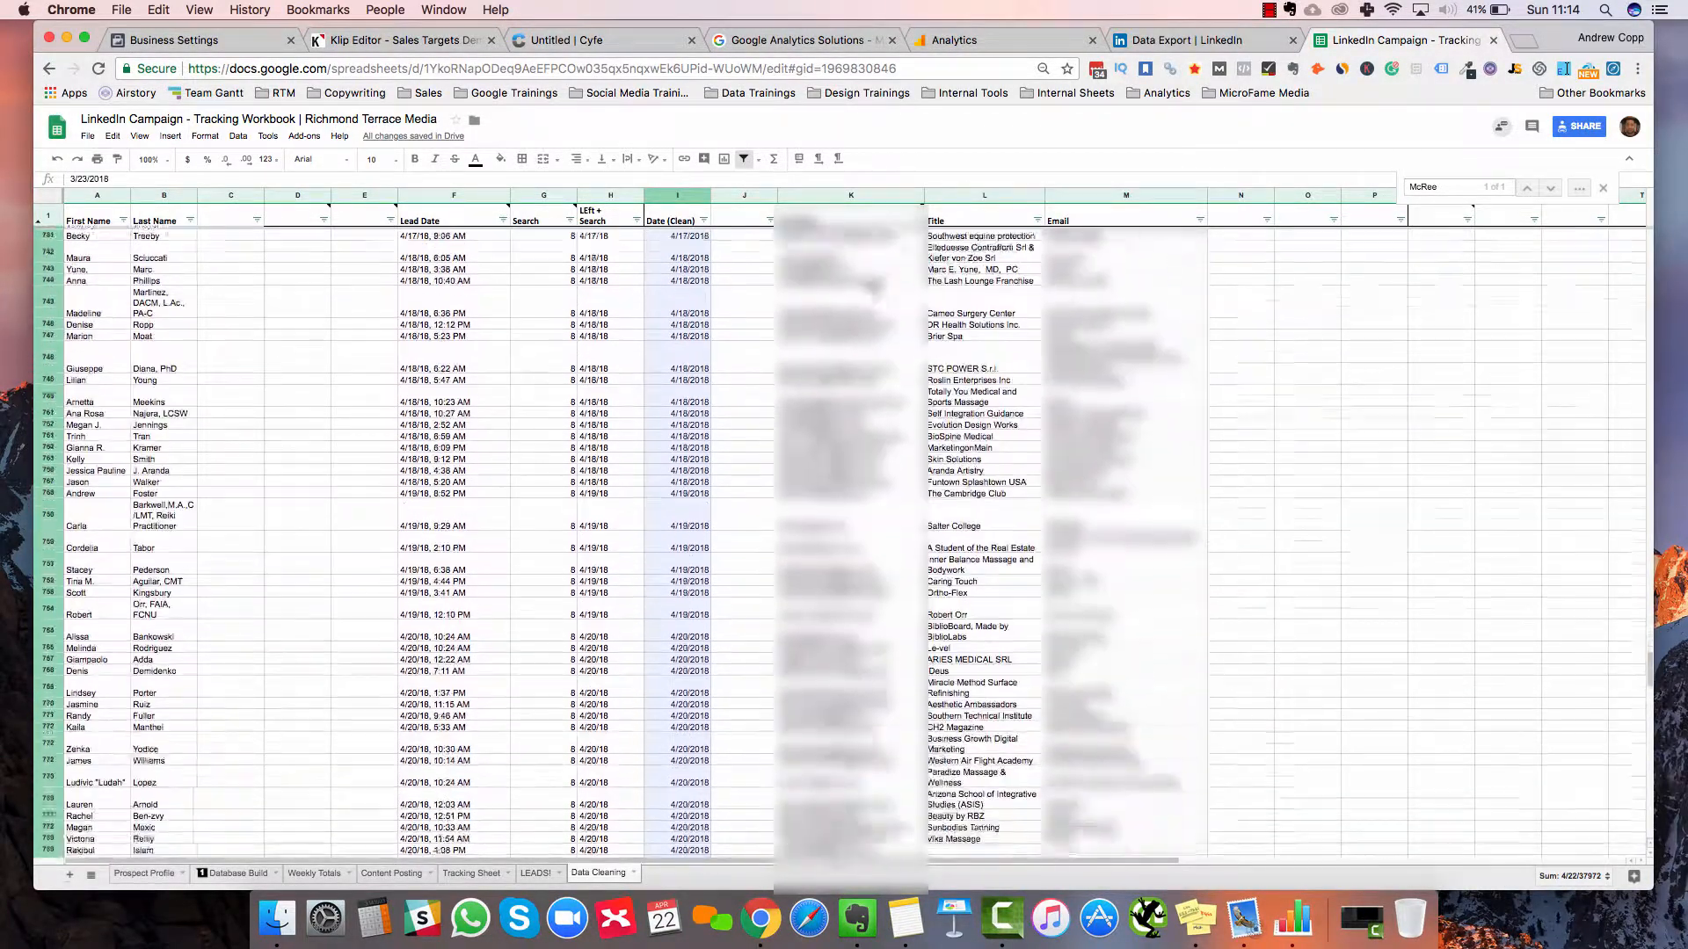
scroll(844, 527, "up", 20)
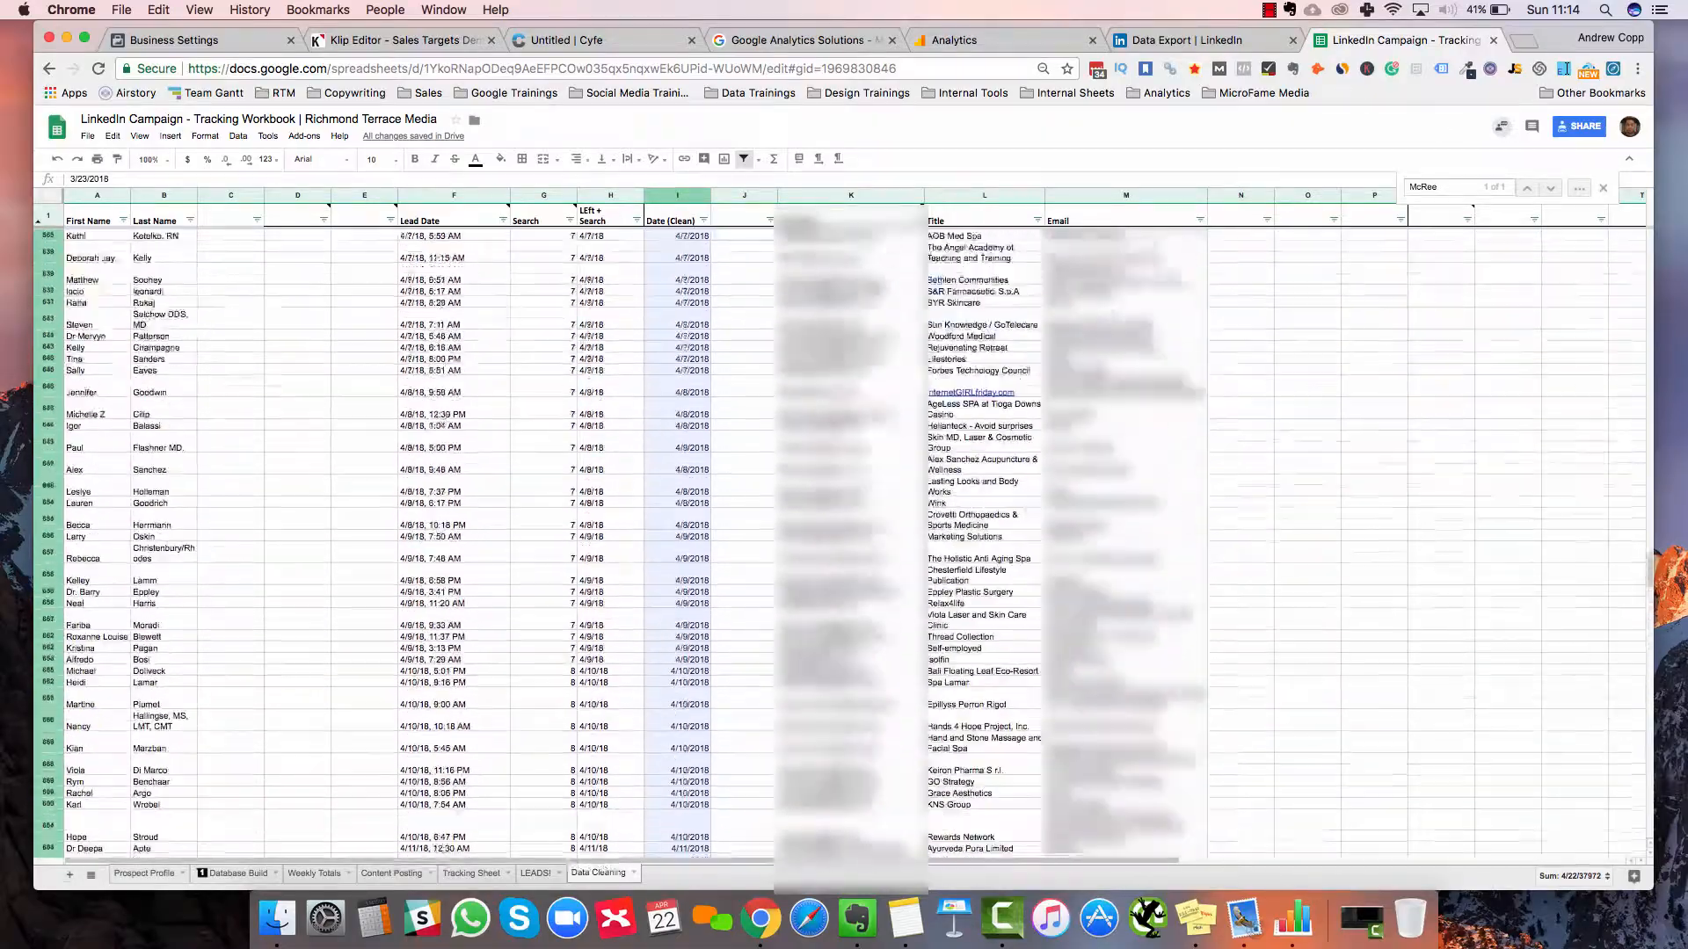
scroll(844, 528, "up", 10)
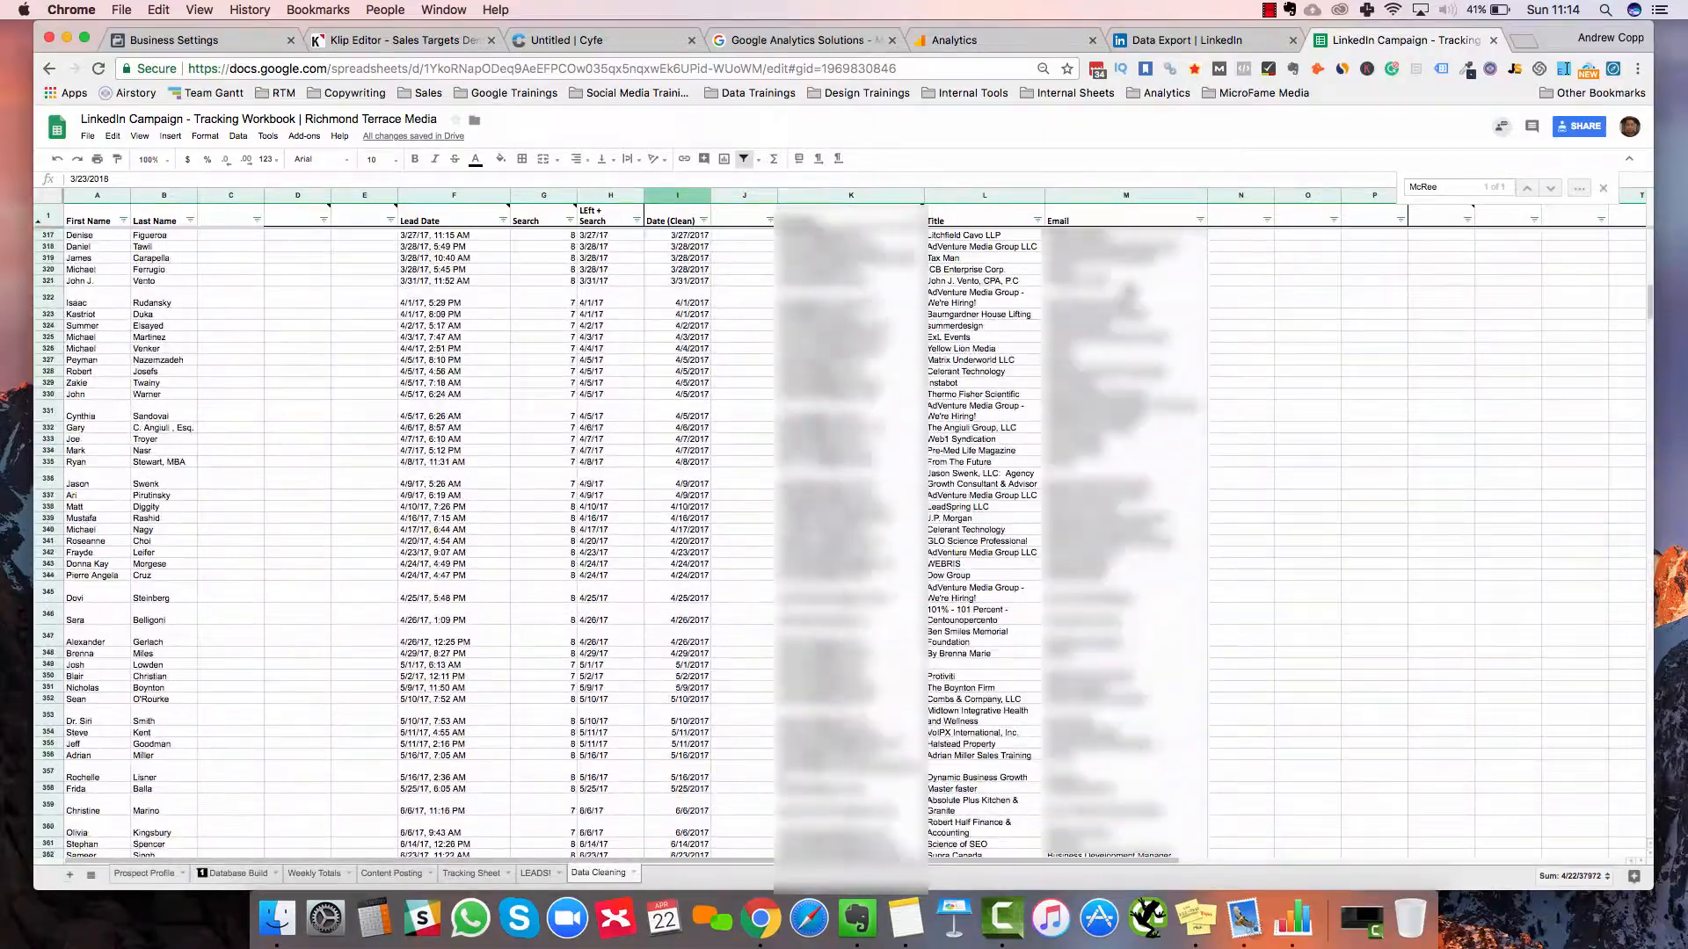
scroll(1574, 224, "up", 5)
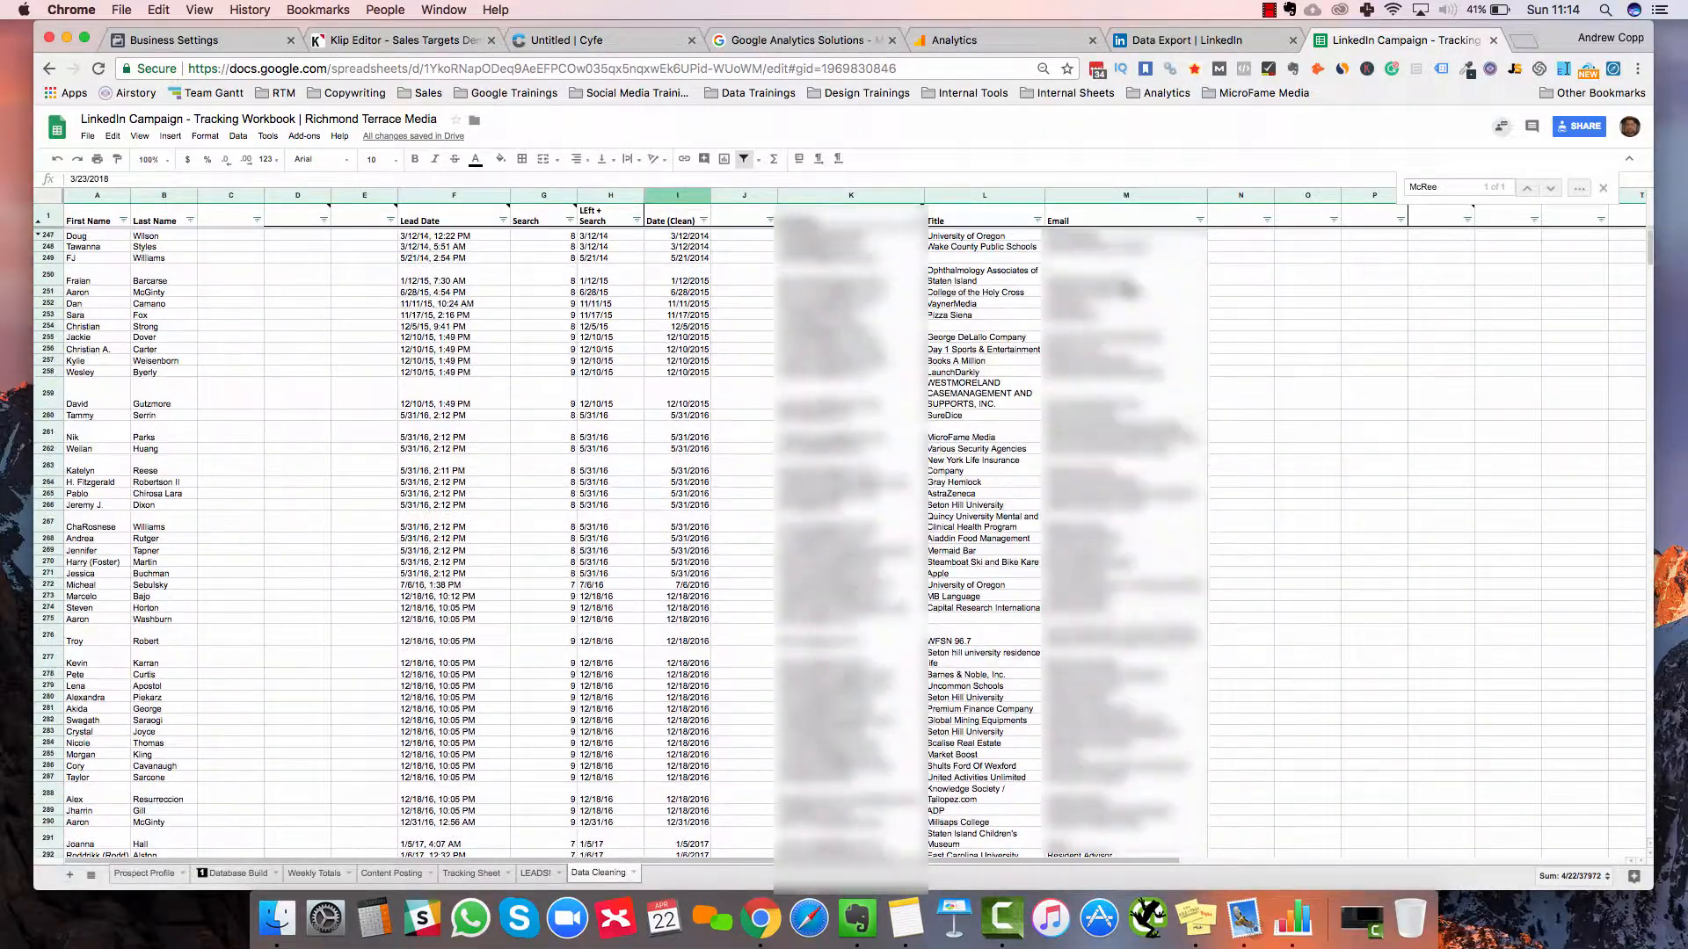
scroll(510, 603, "down", 10)
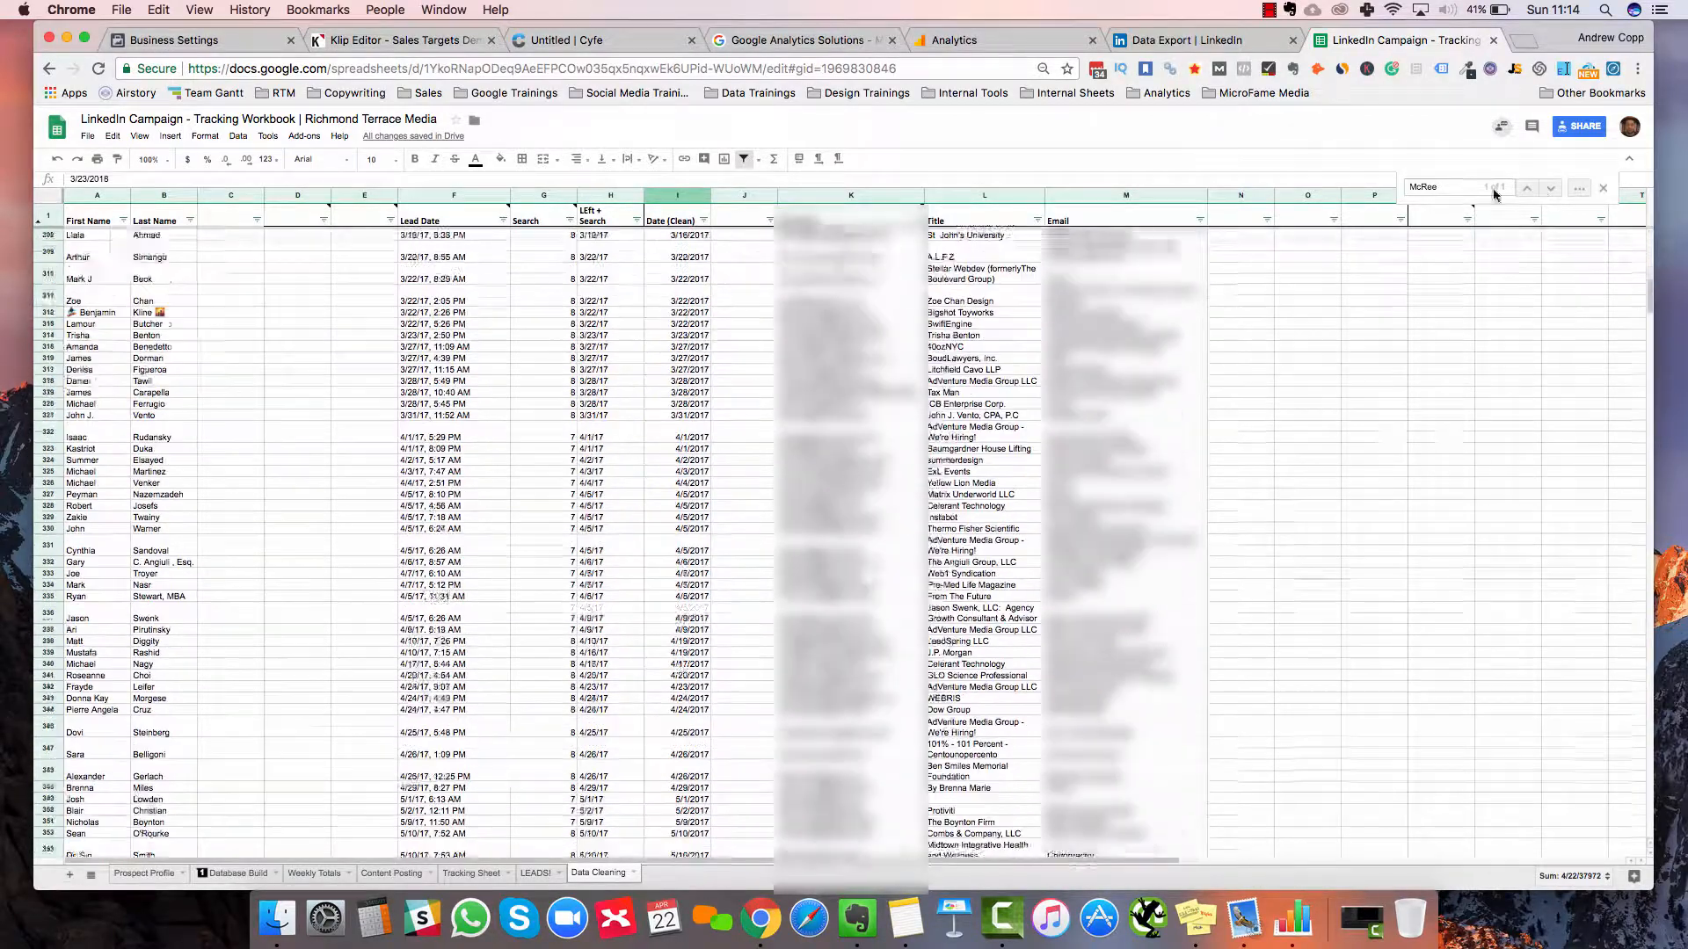
key("super+f")
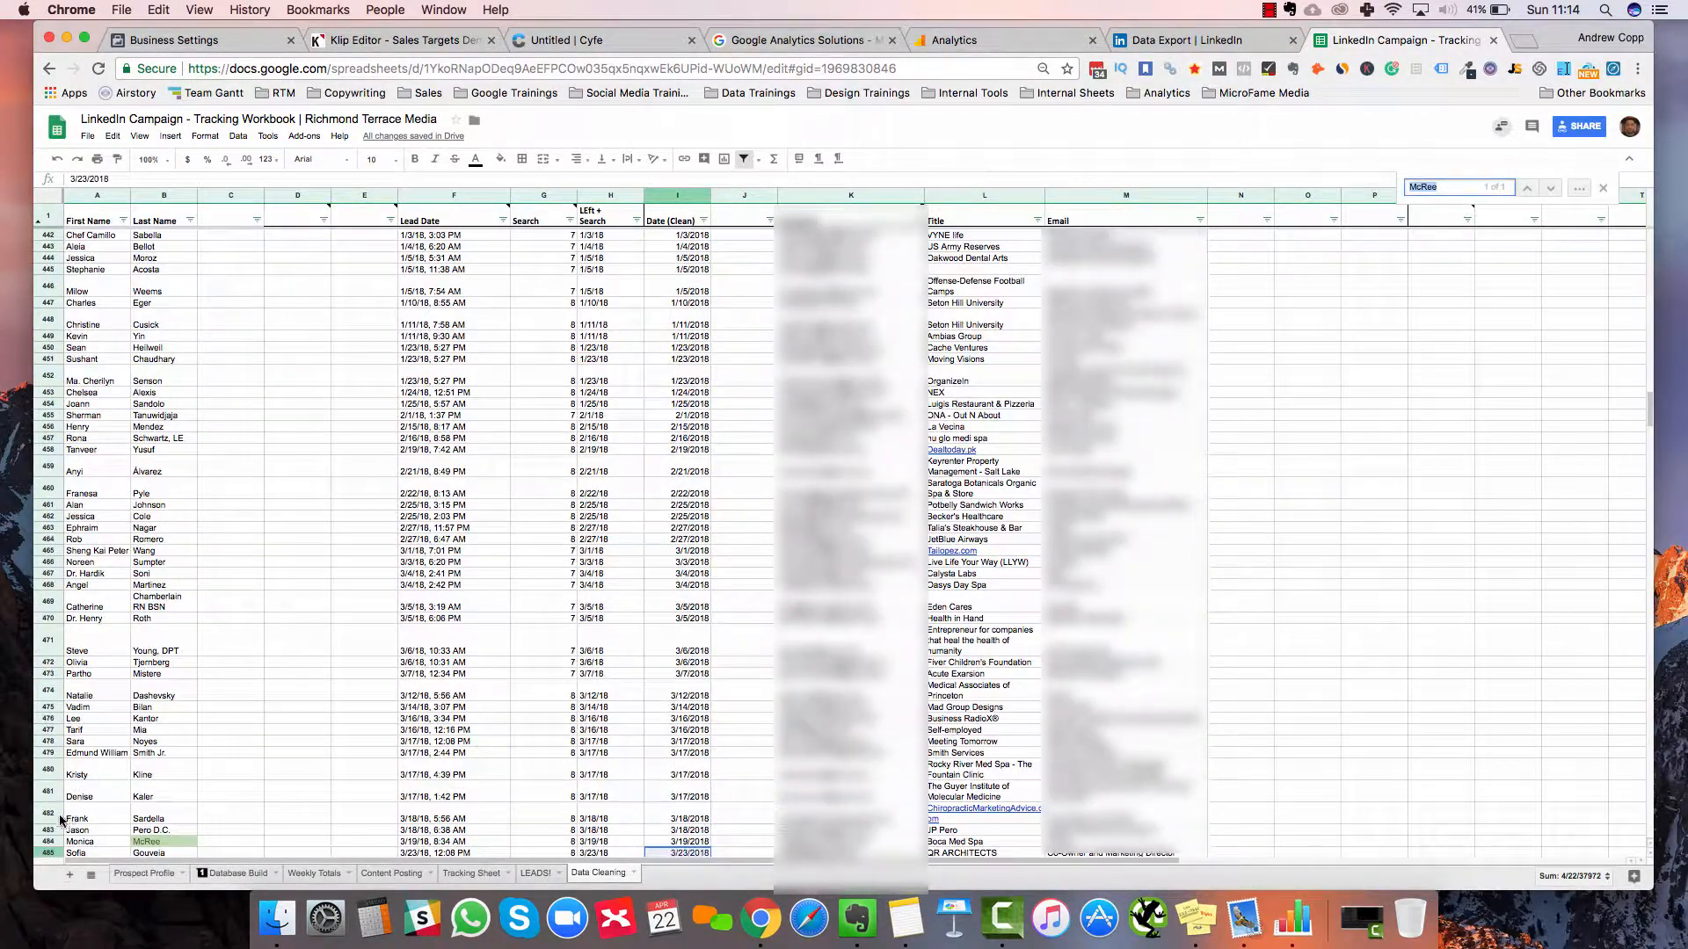
scroll(55, 822, "down", 2)
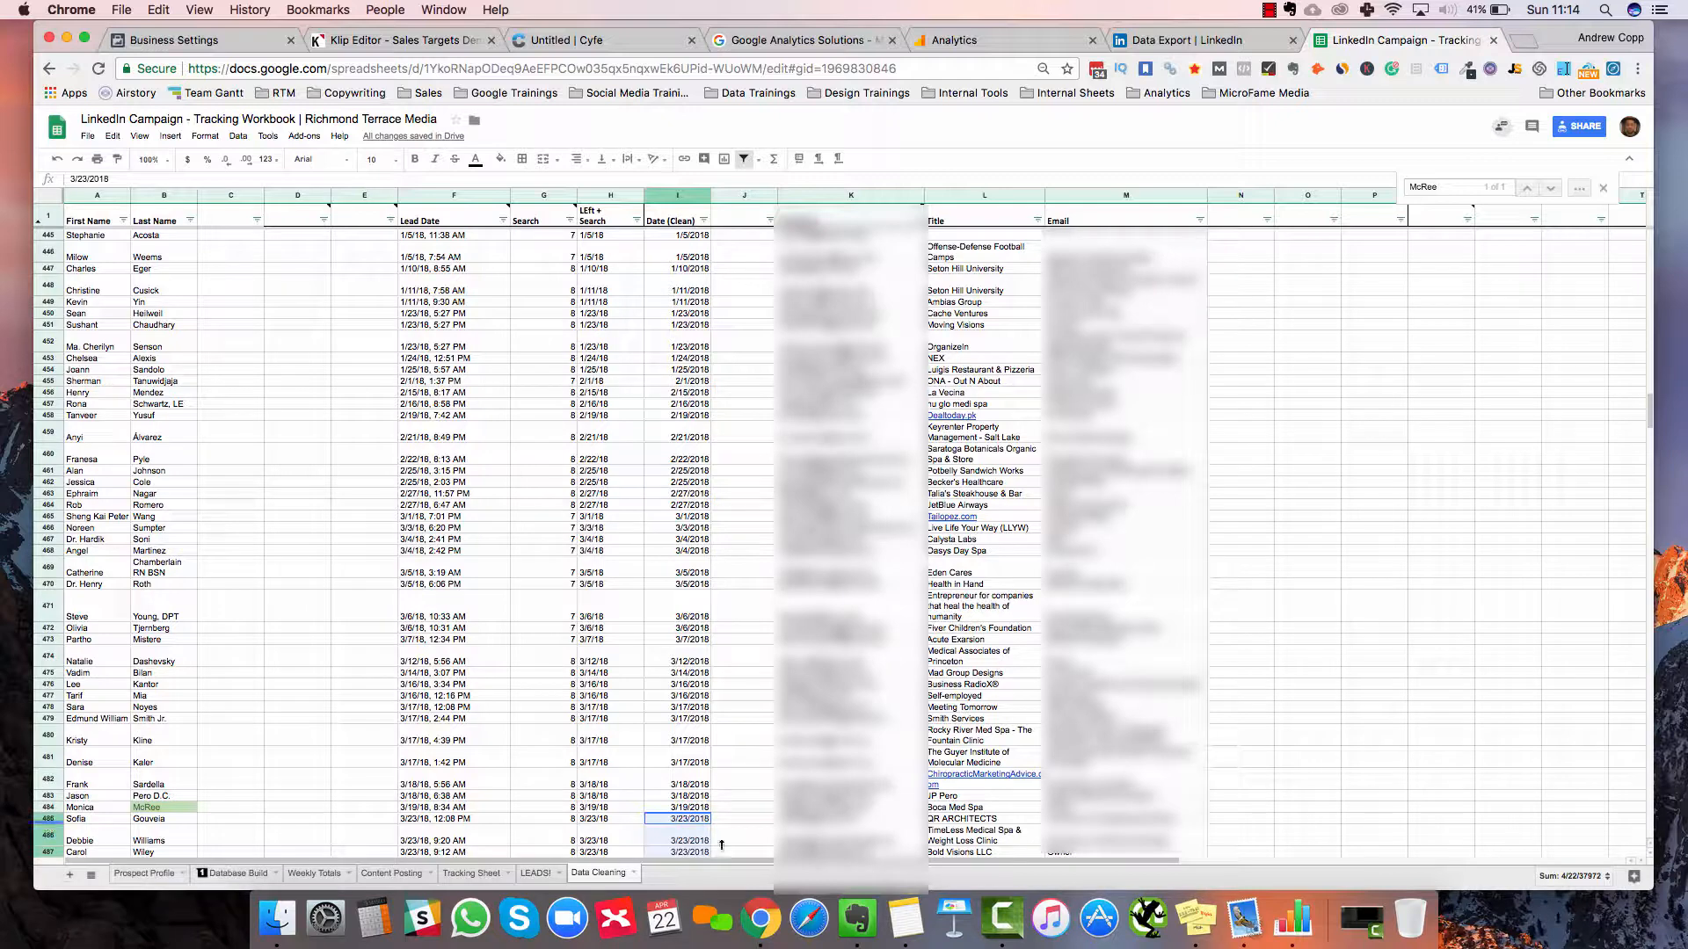
left_click(49, 819)
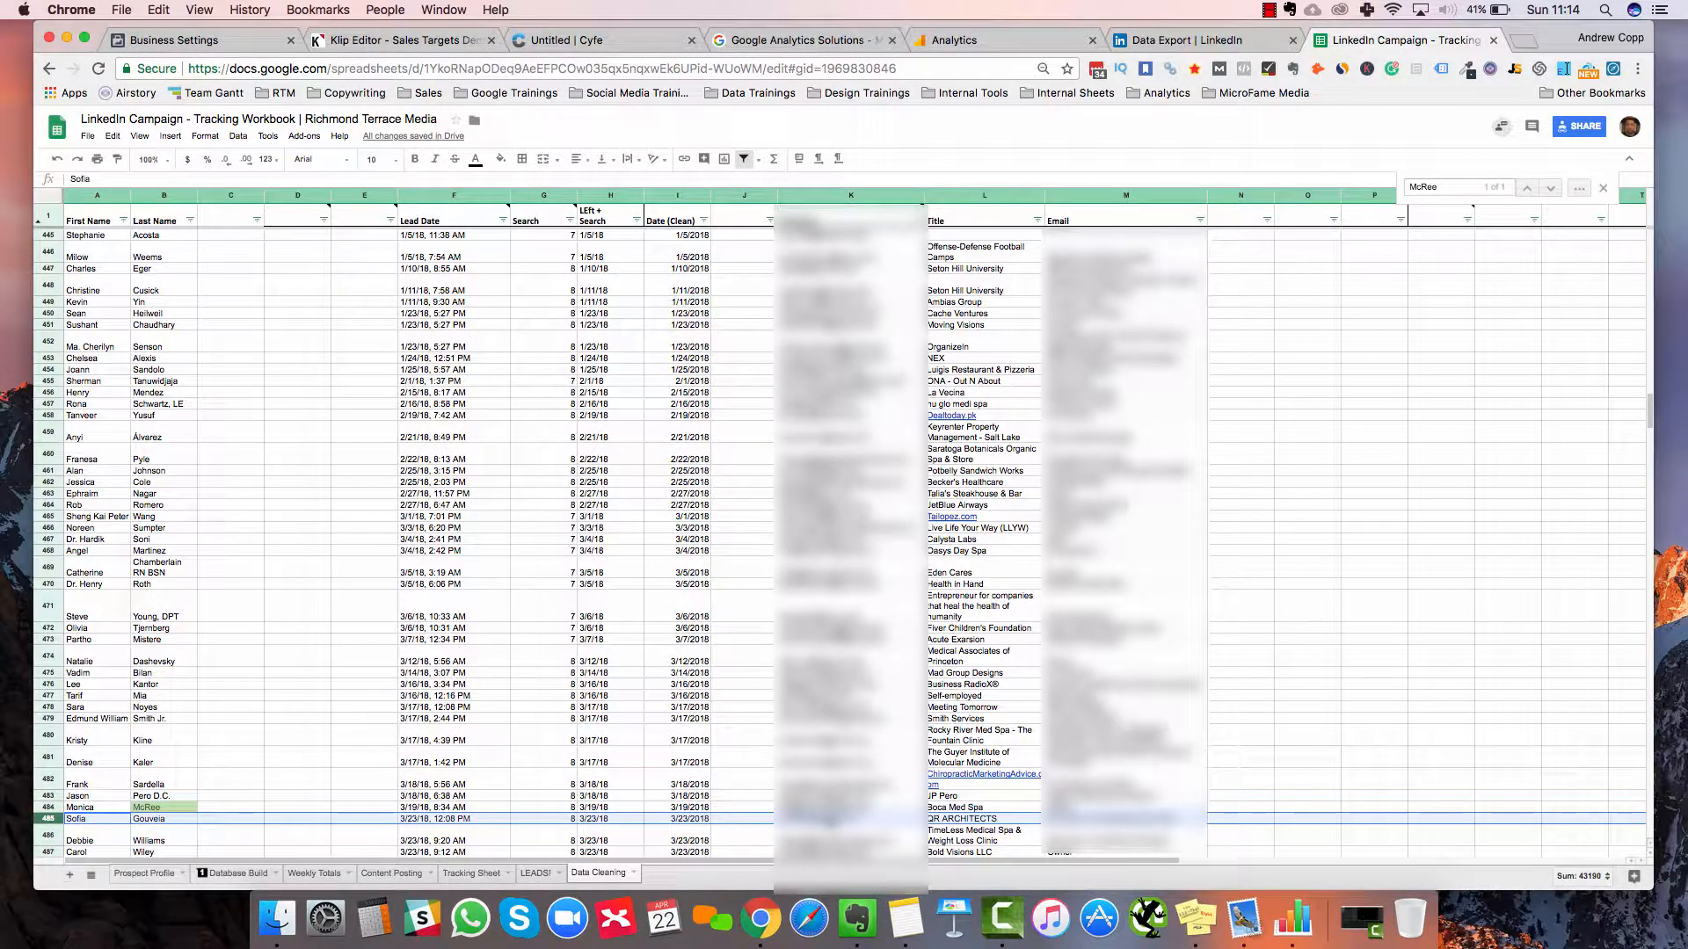
Copy the new connections' columns K to M, rows 486 through 789
scroll(978, 607, "down", 5)
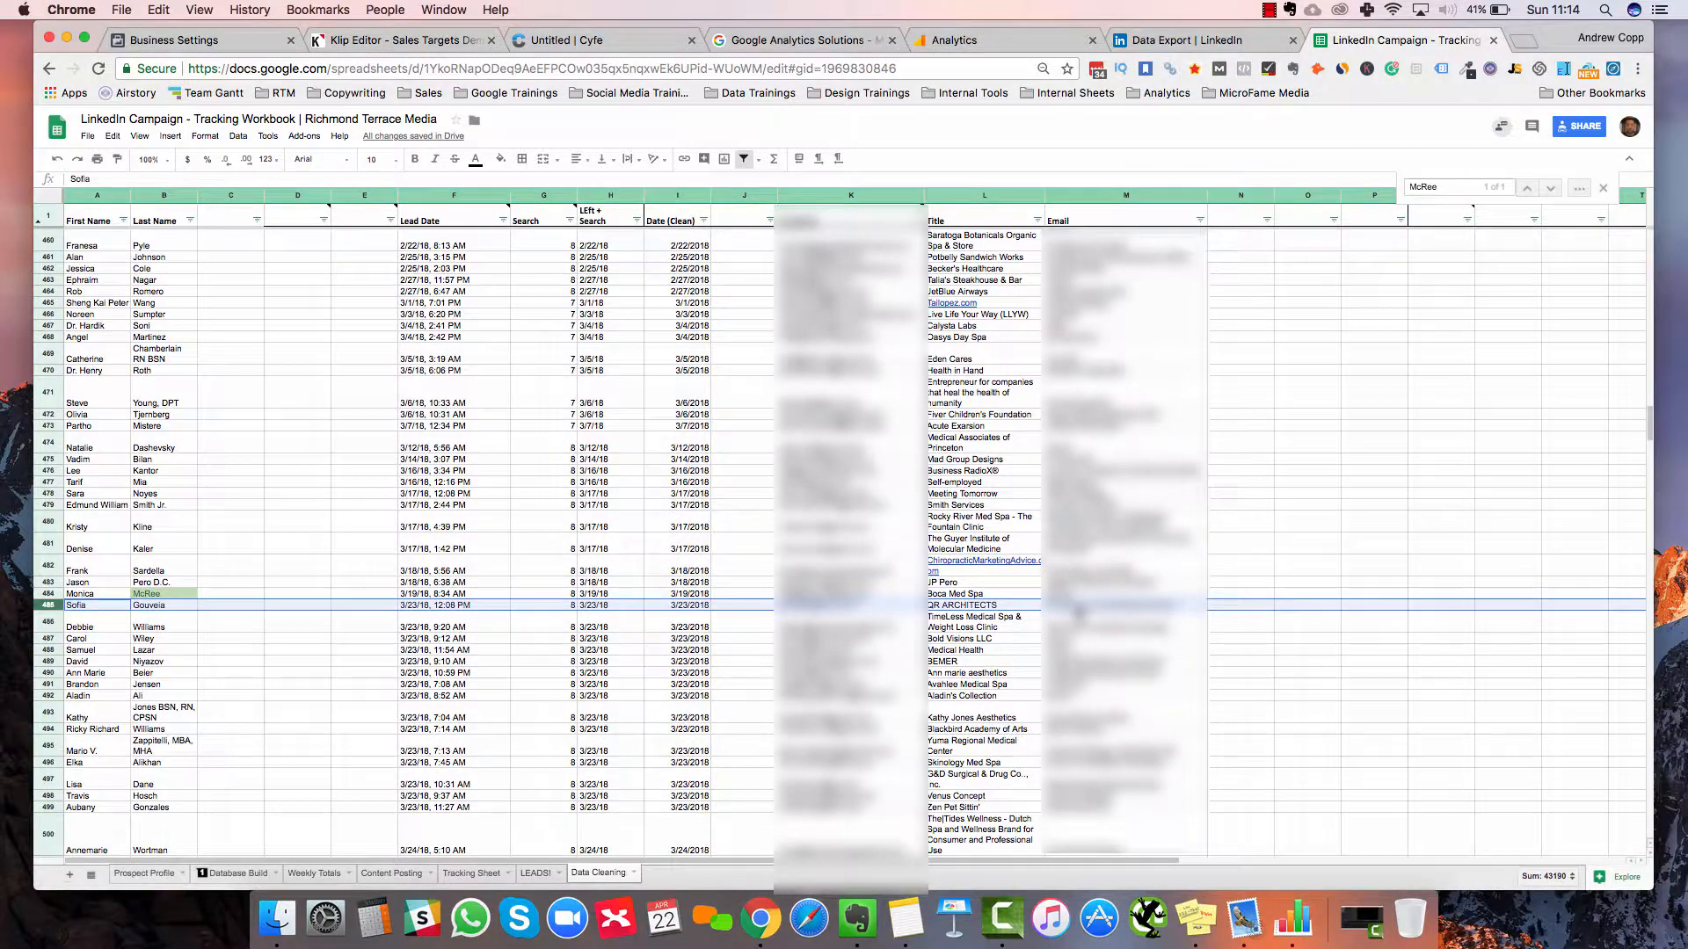
left_click_drag(1020, 606, 1083, 721)
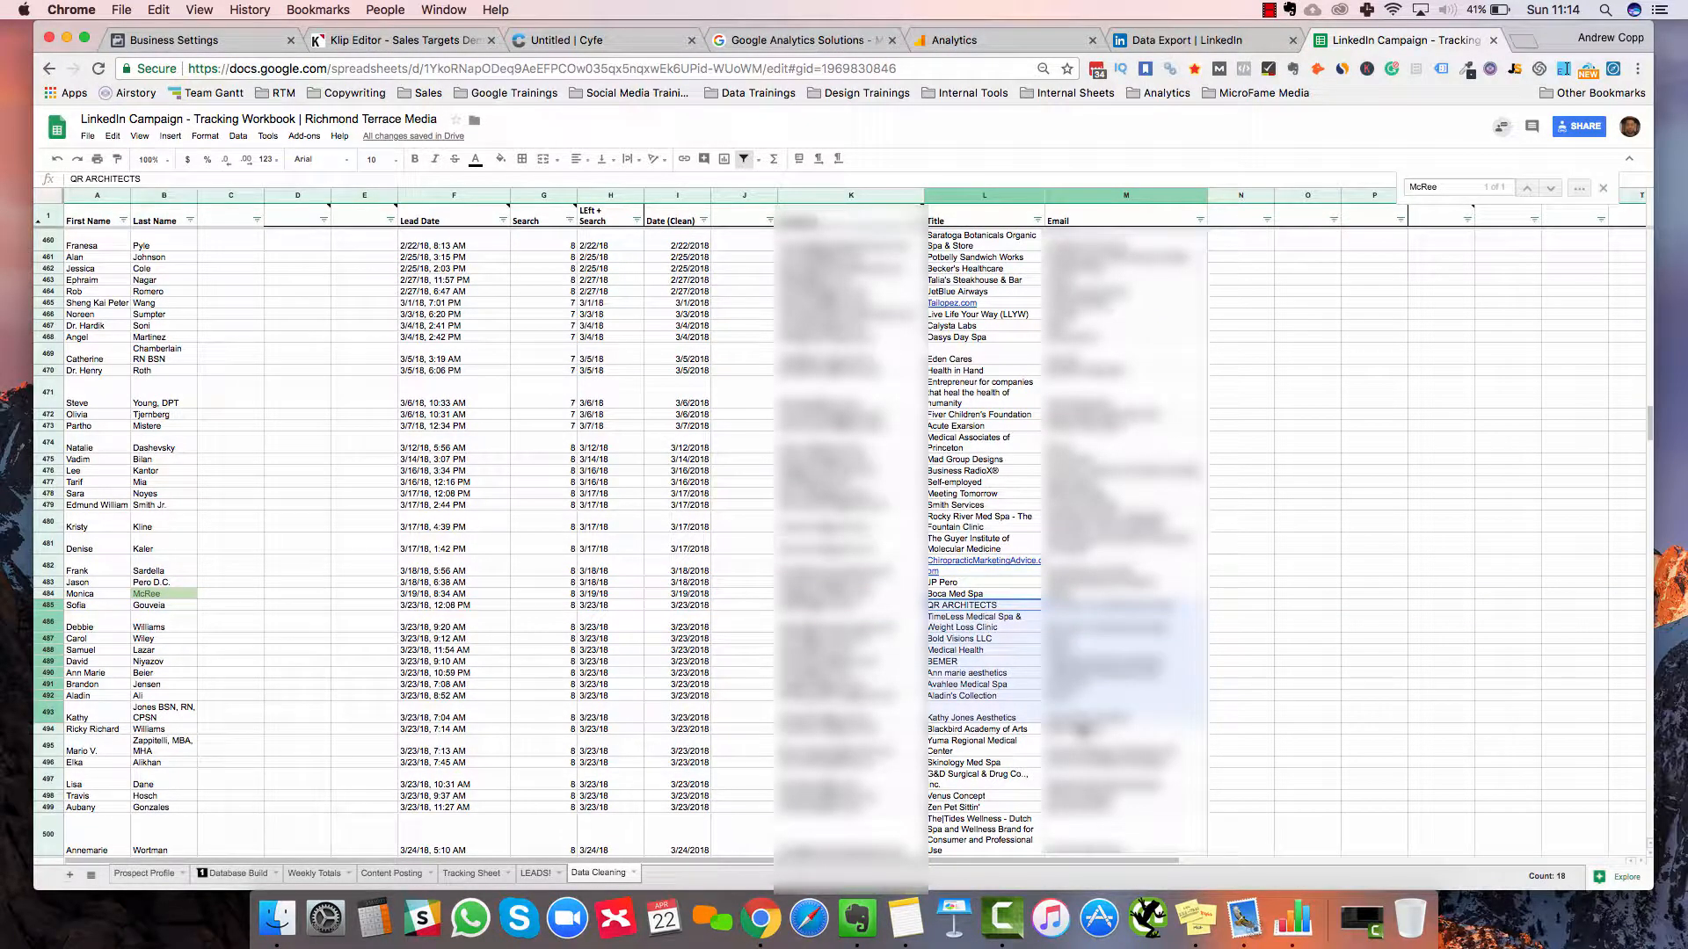
left_click_drag(1108, 831, 873, 488)
key("Down")
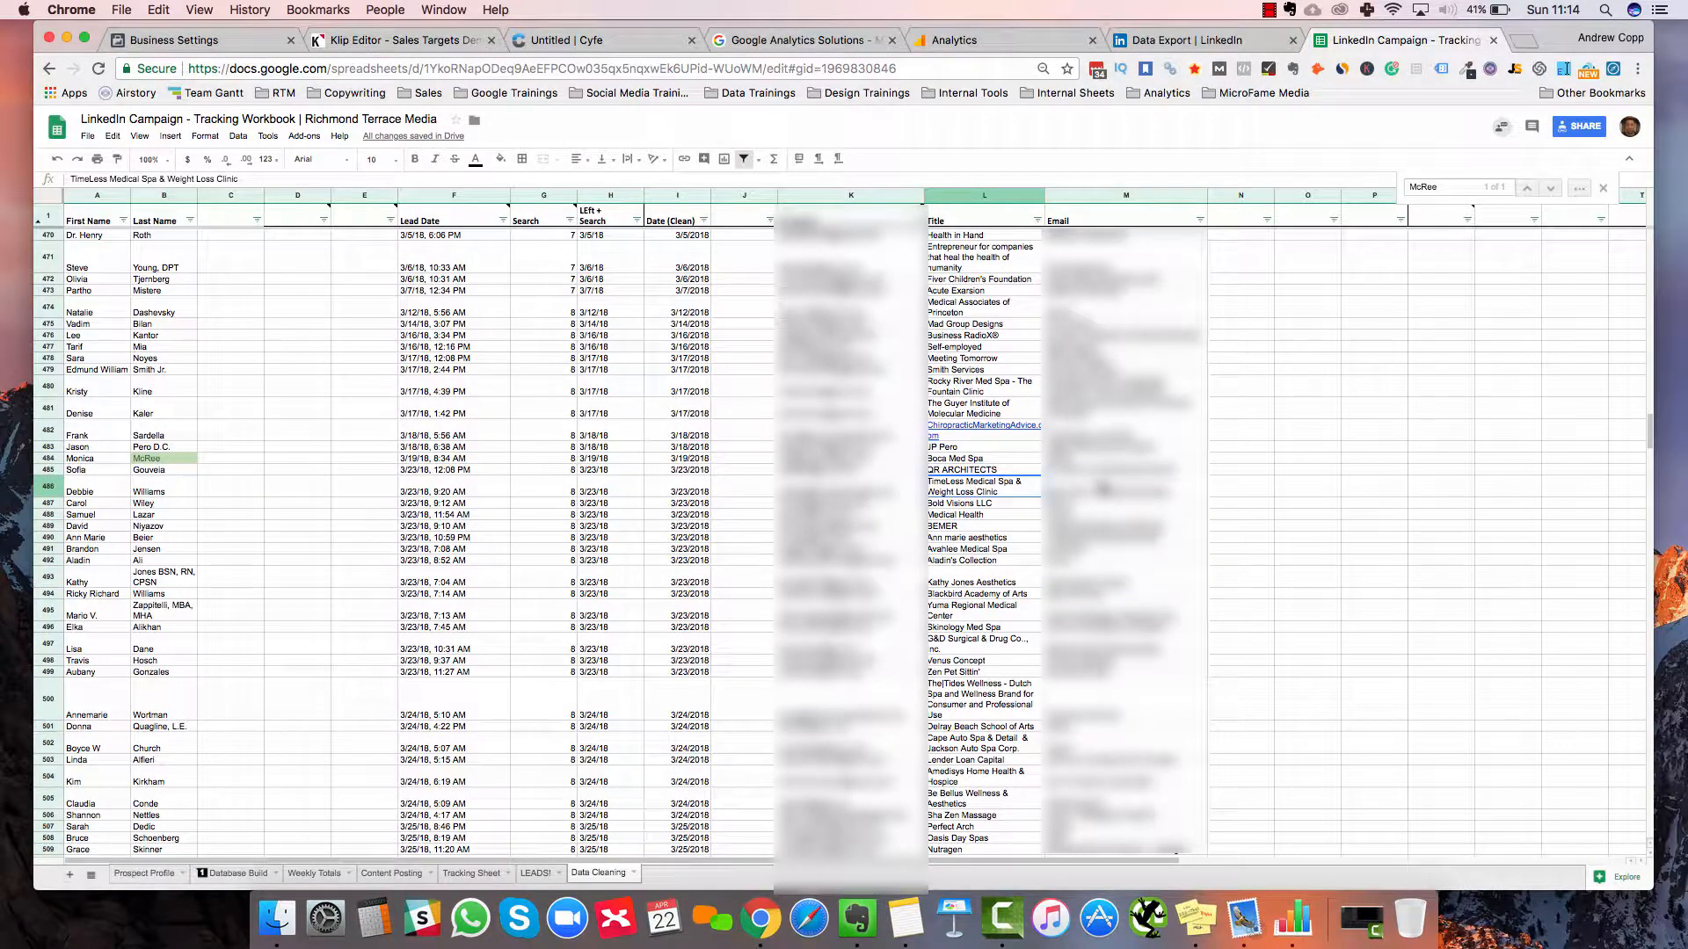
key("Left")
key("shift+Right")
key("shift+Right")
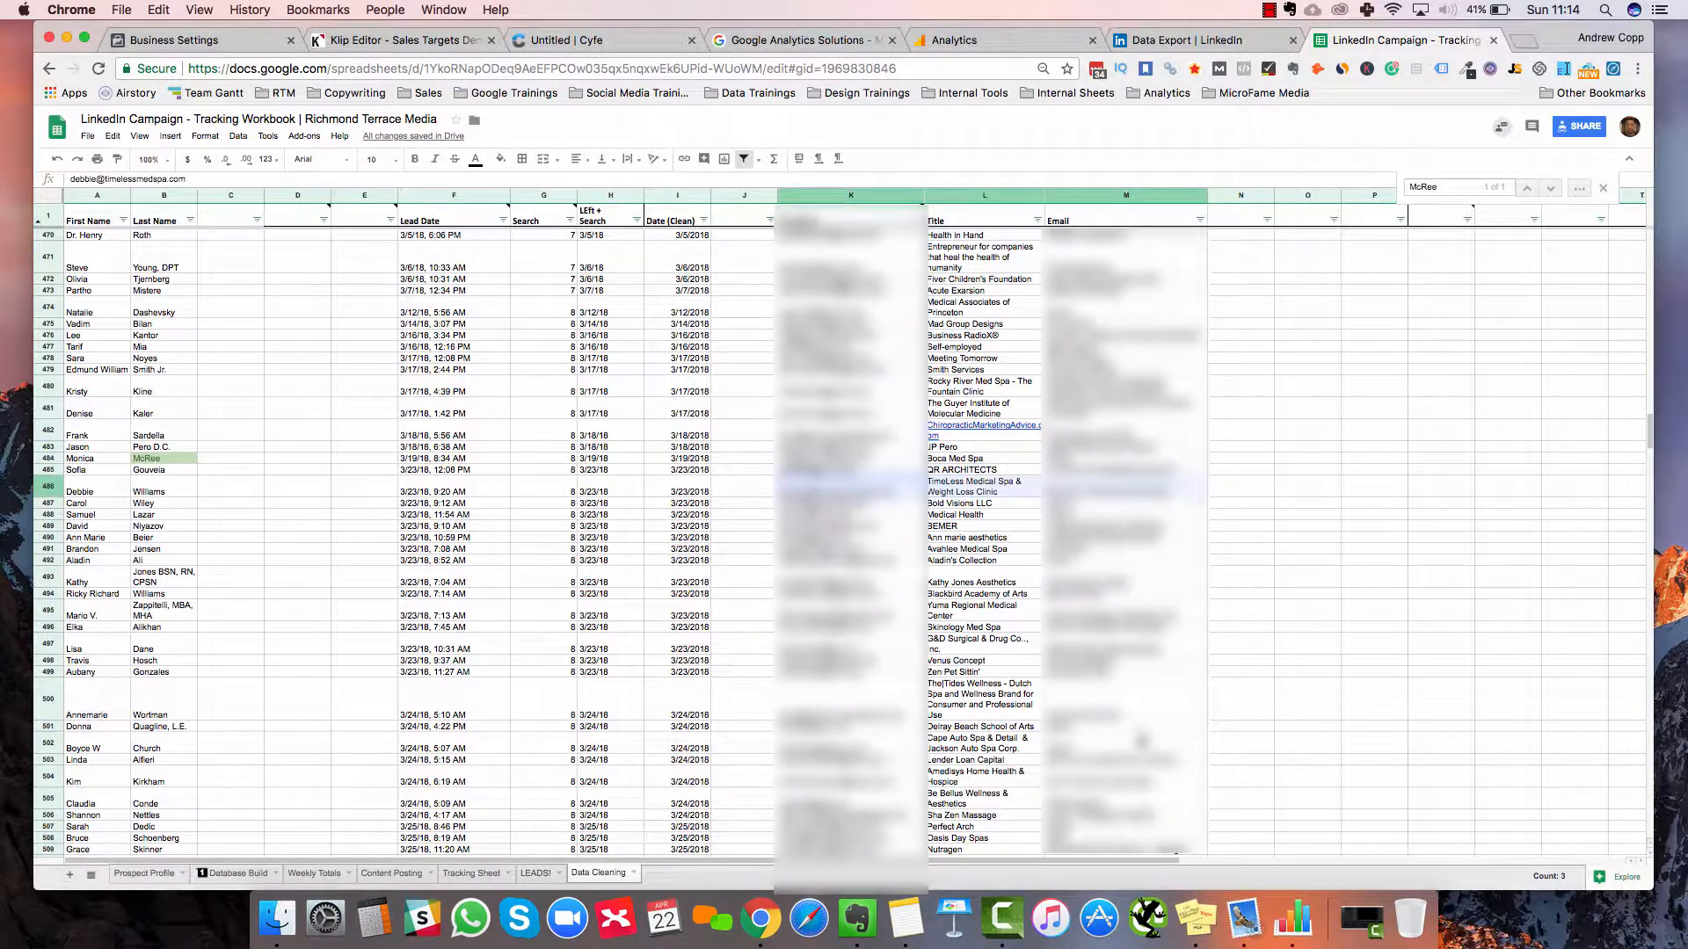
left_click(1142, 742, "shift")
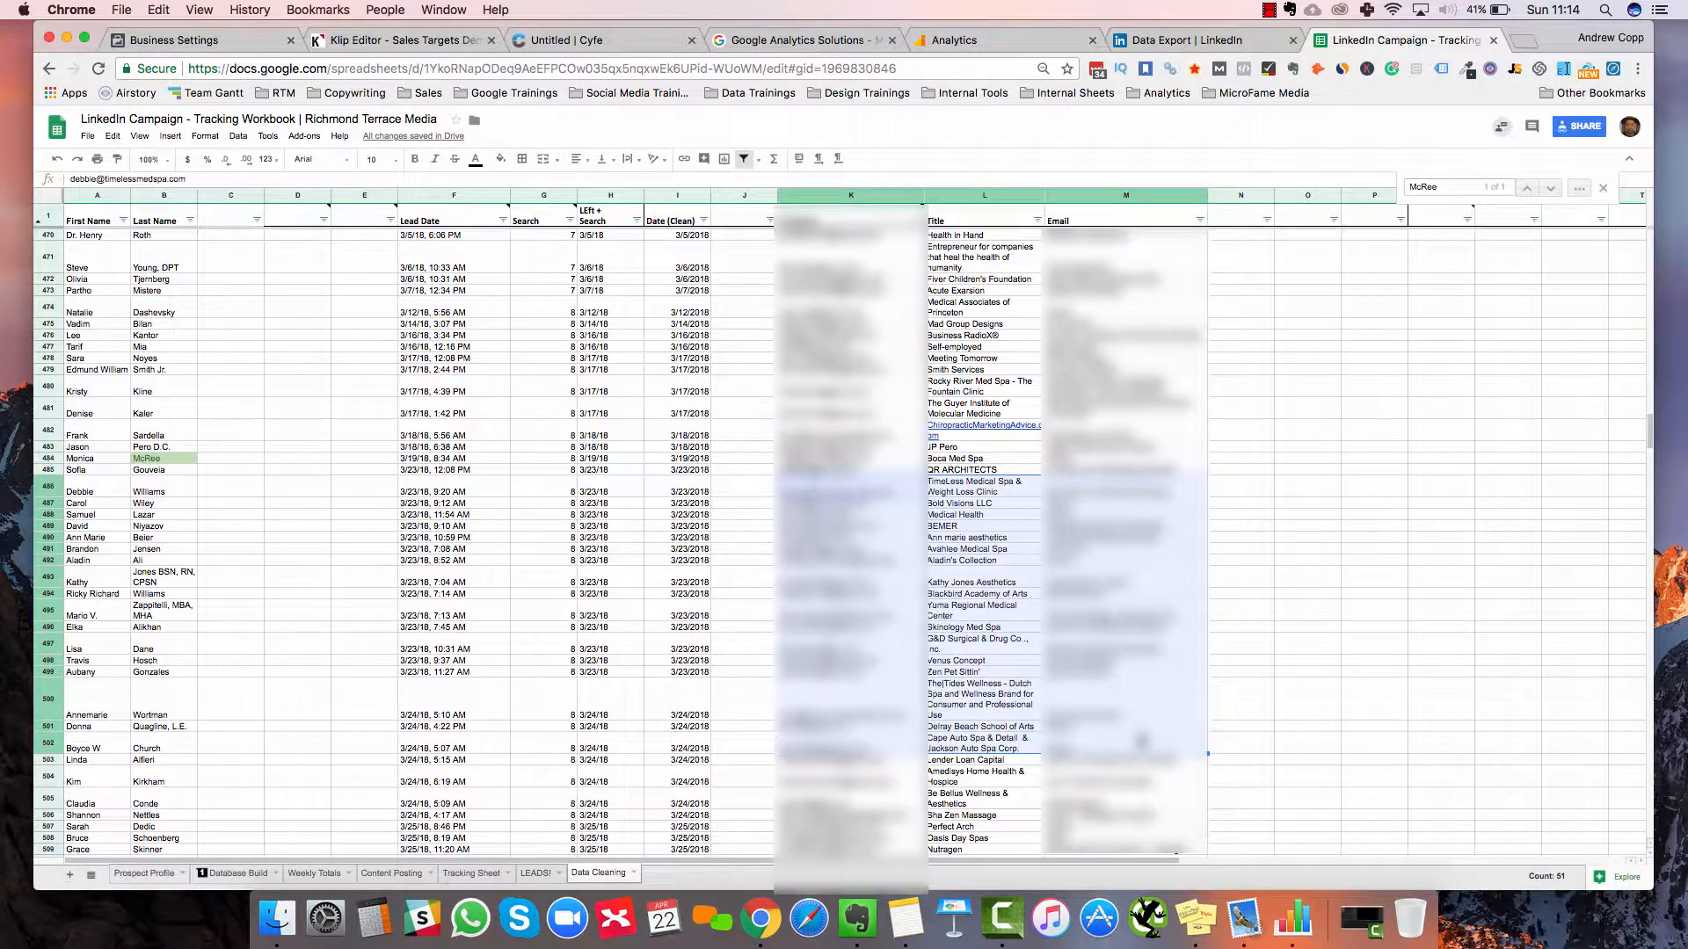
key("super+shift+Down")
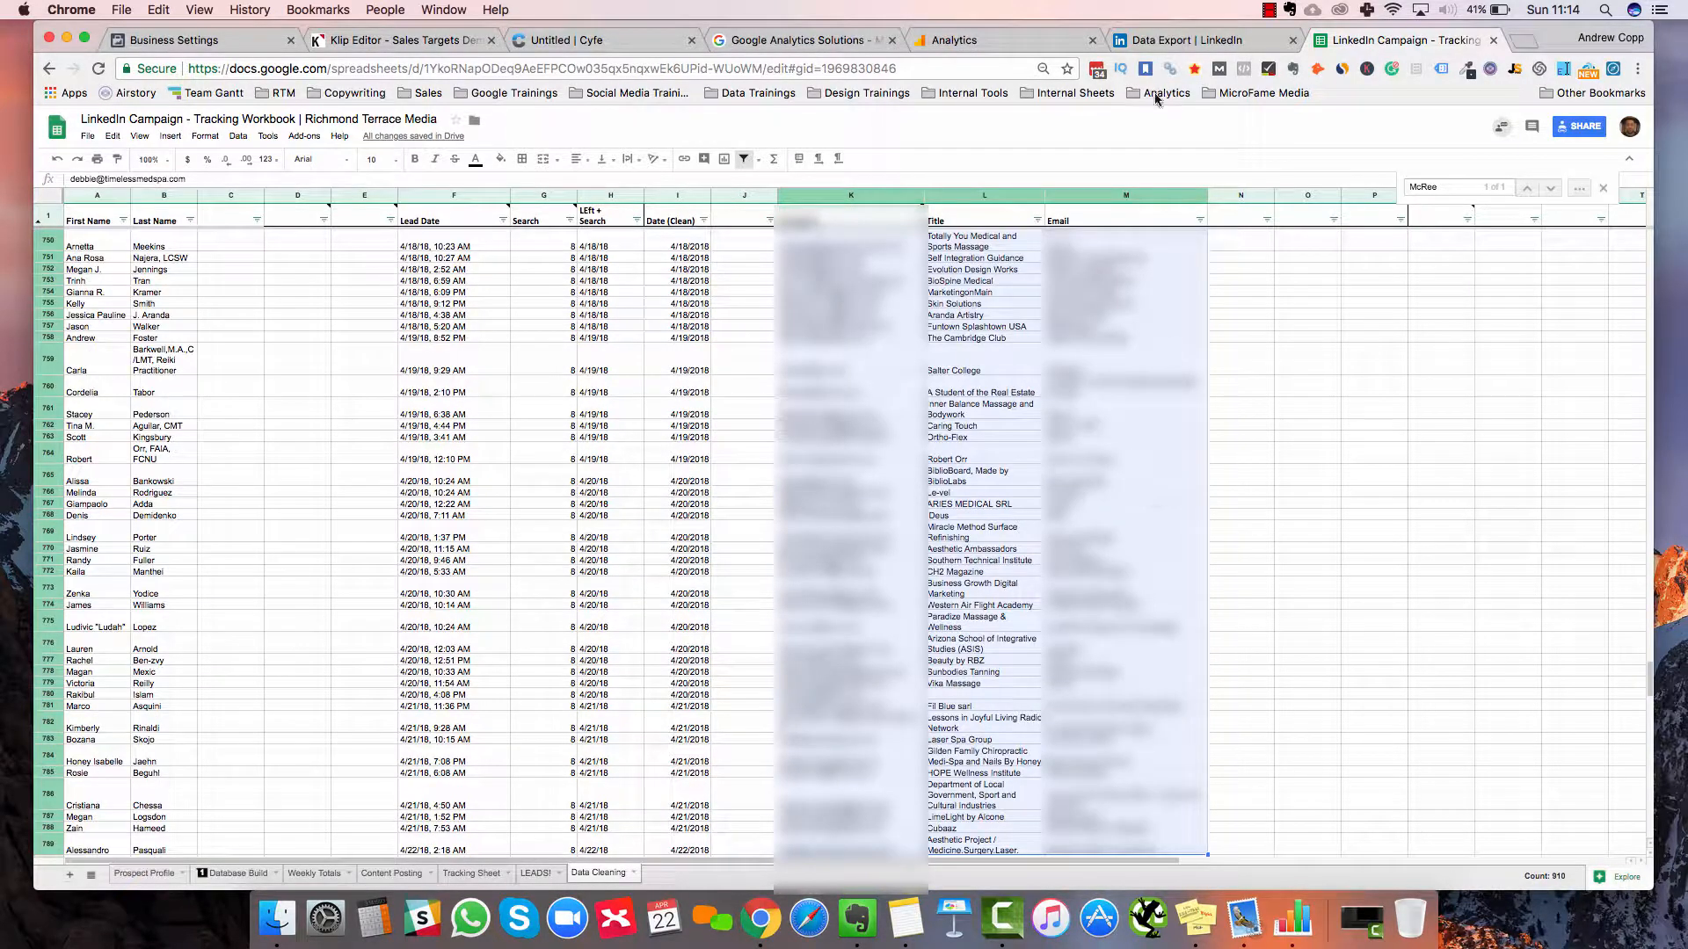
key("super+c")
scroll(387, 818, "down", 2)
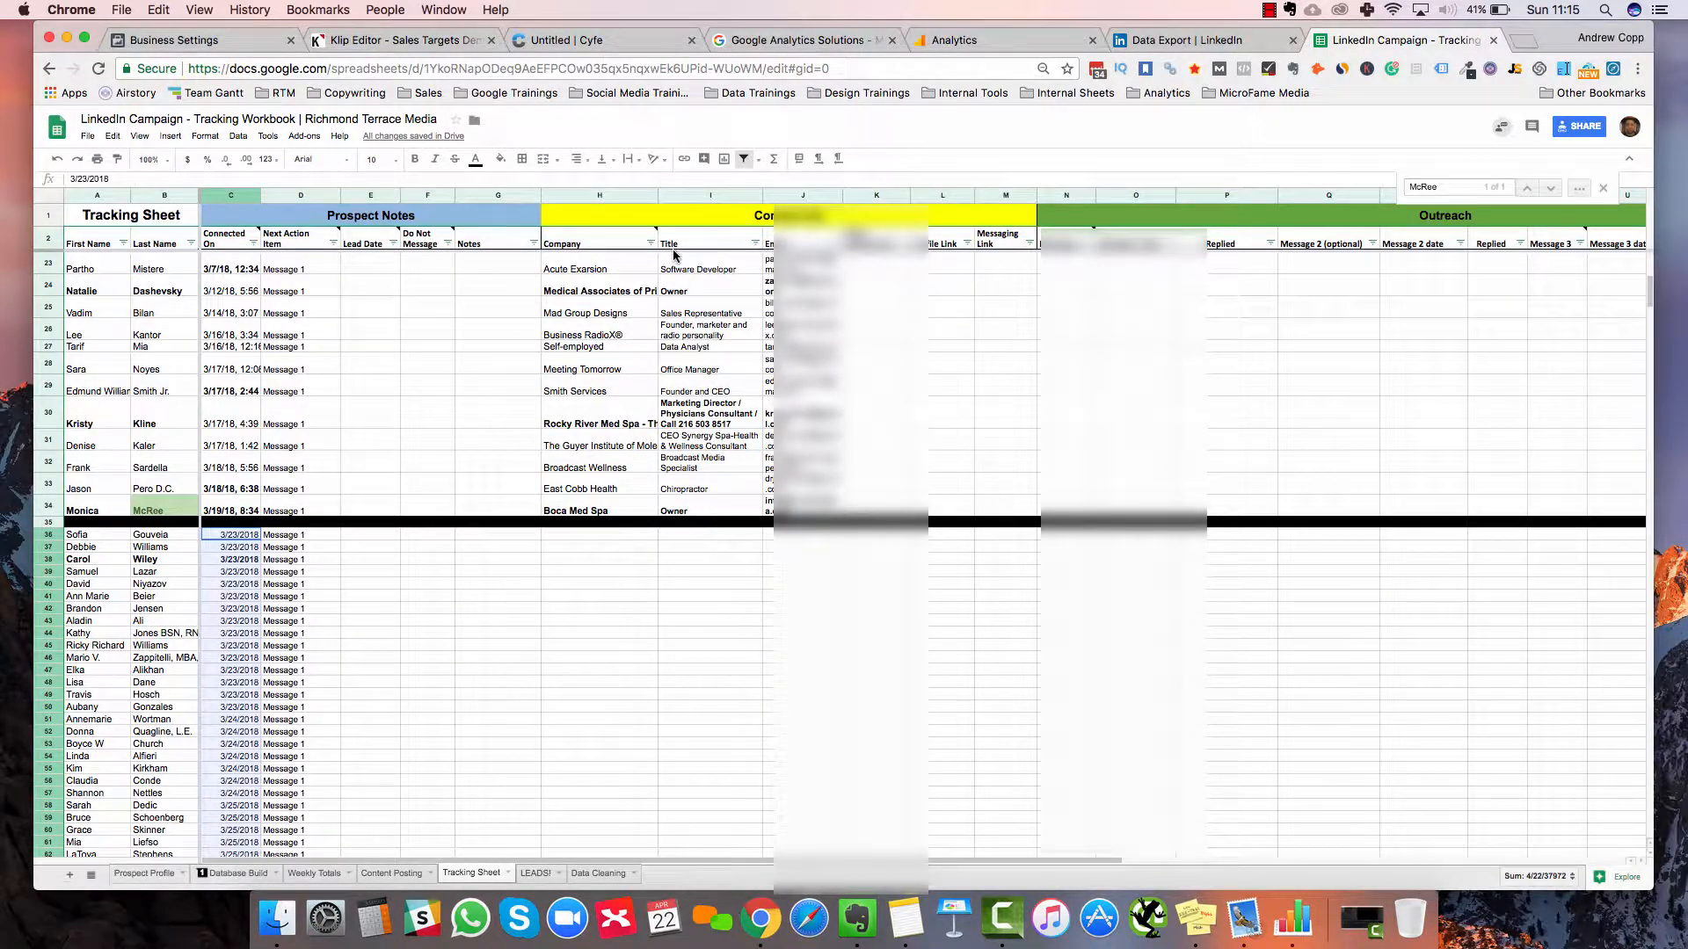
Move the Email column from J over to column H on Tracking Sheet
left_click_drag(774, 243, 762, 316)
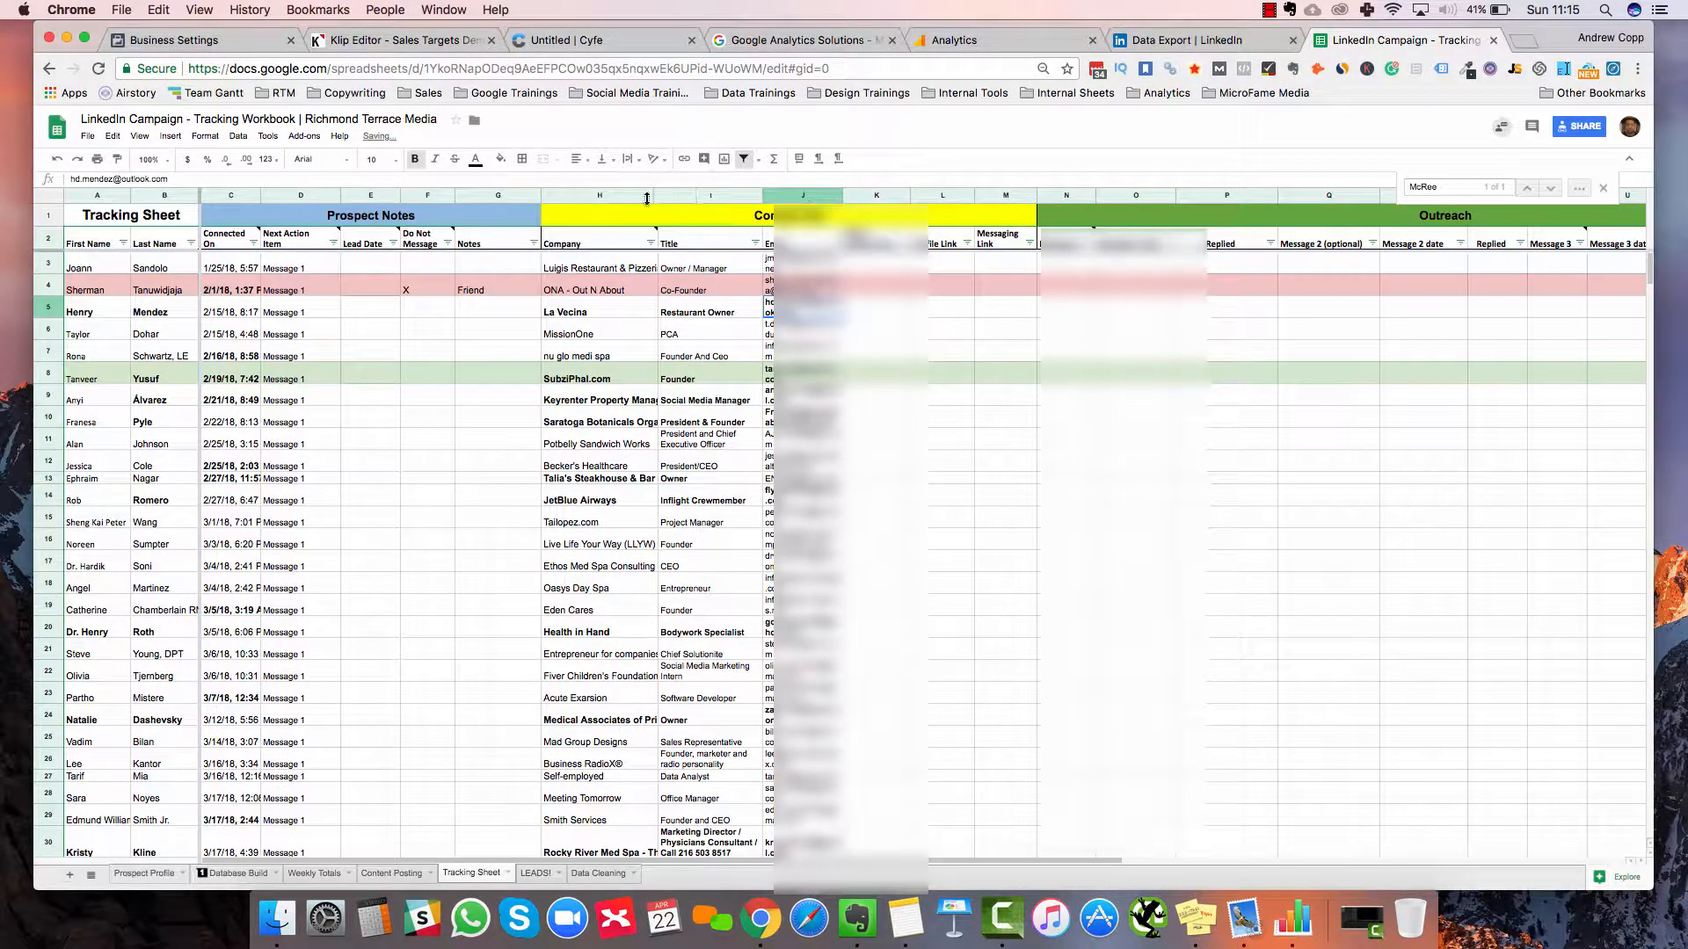
left_click(805, 196)
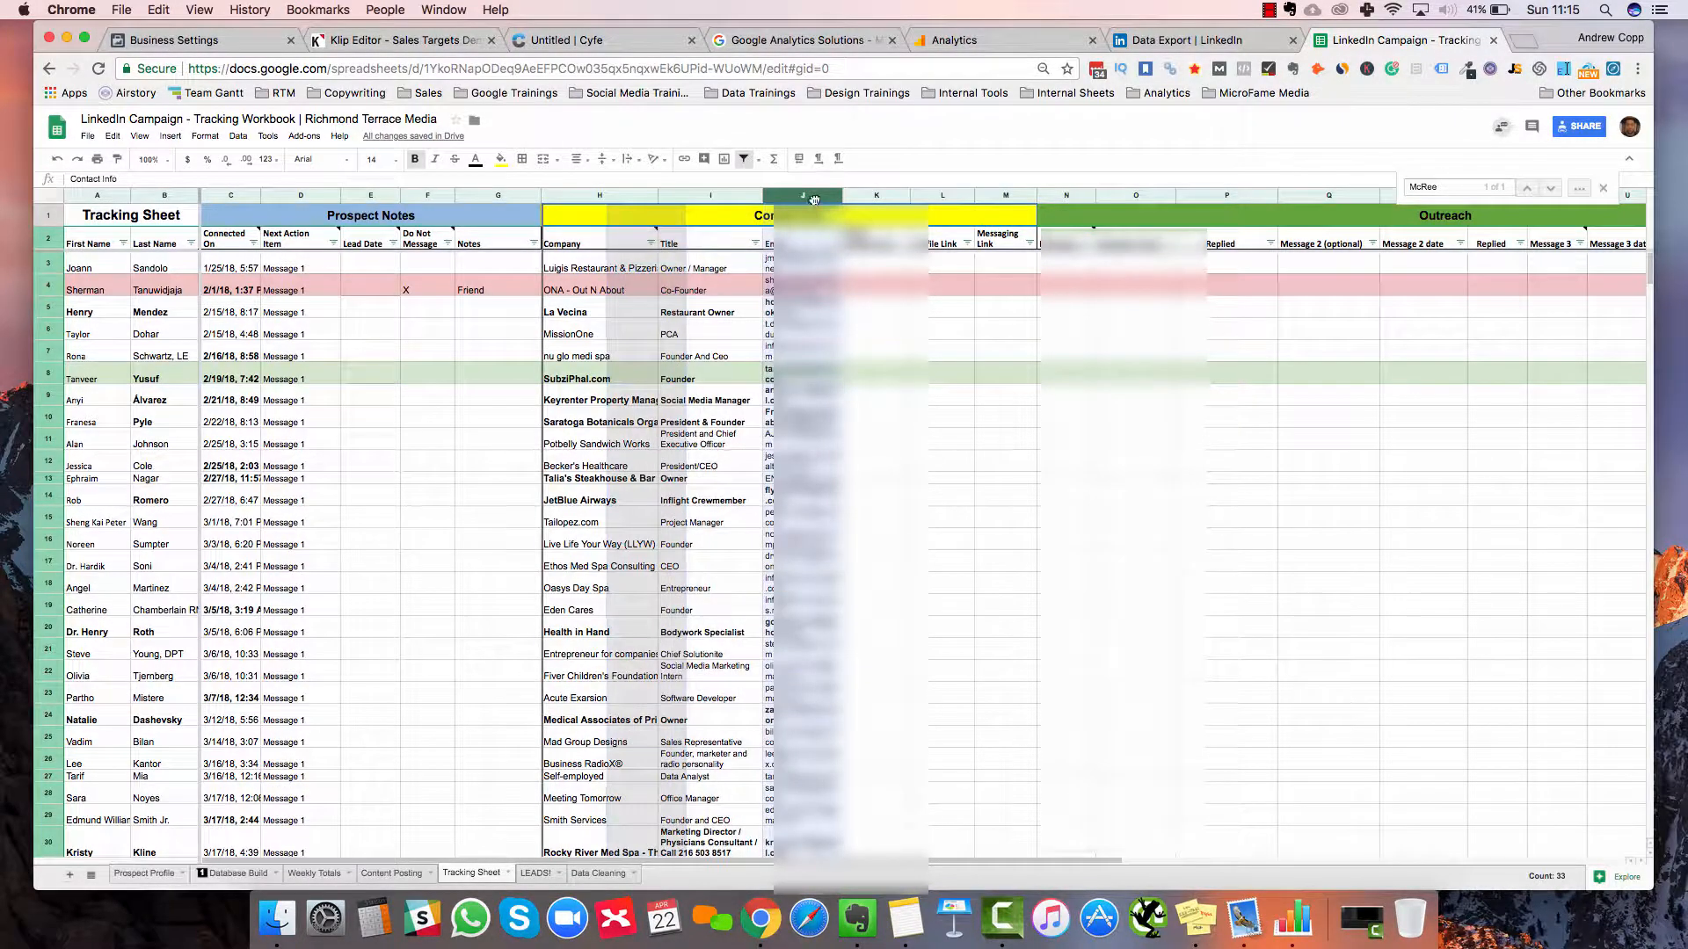
left_click_drag(814, 200, 658, 200)
left_click(699, 527)
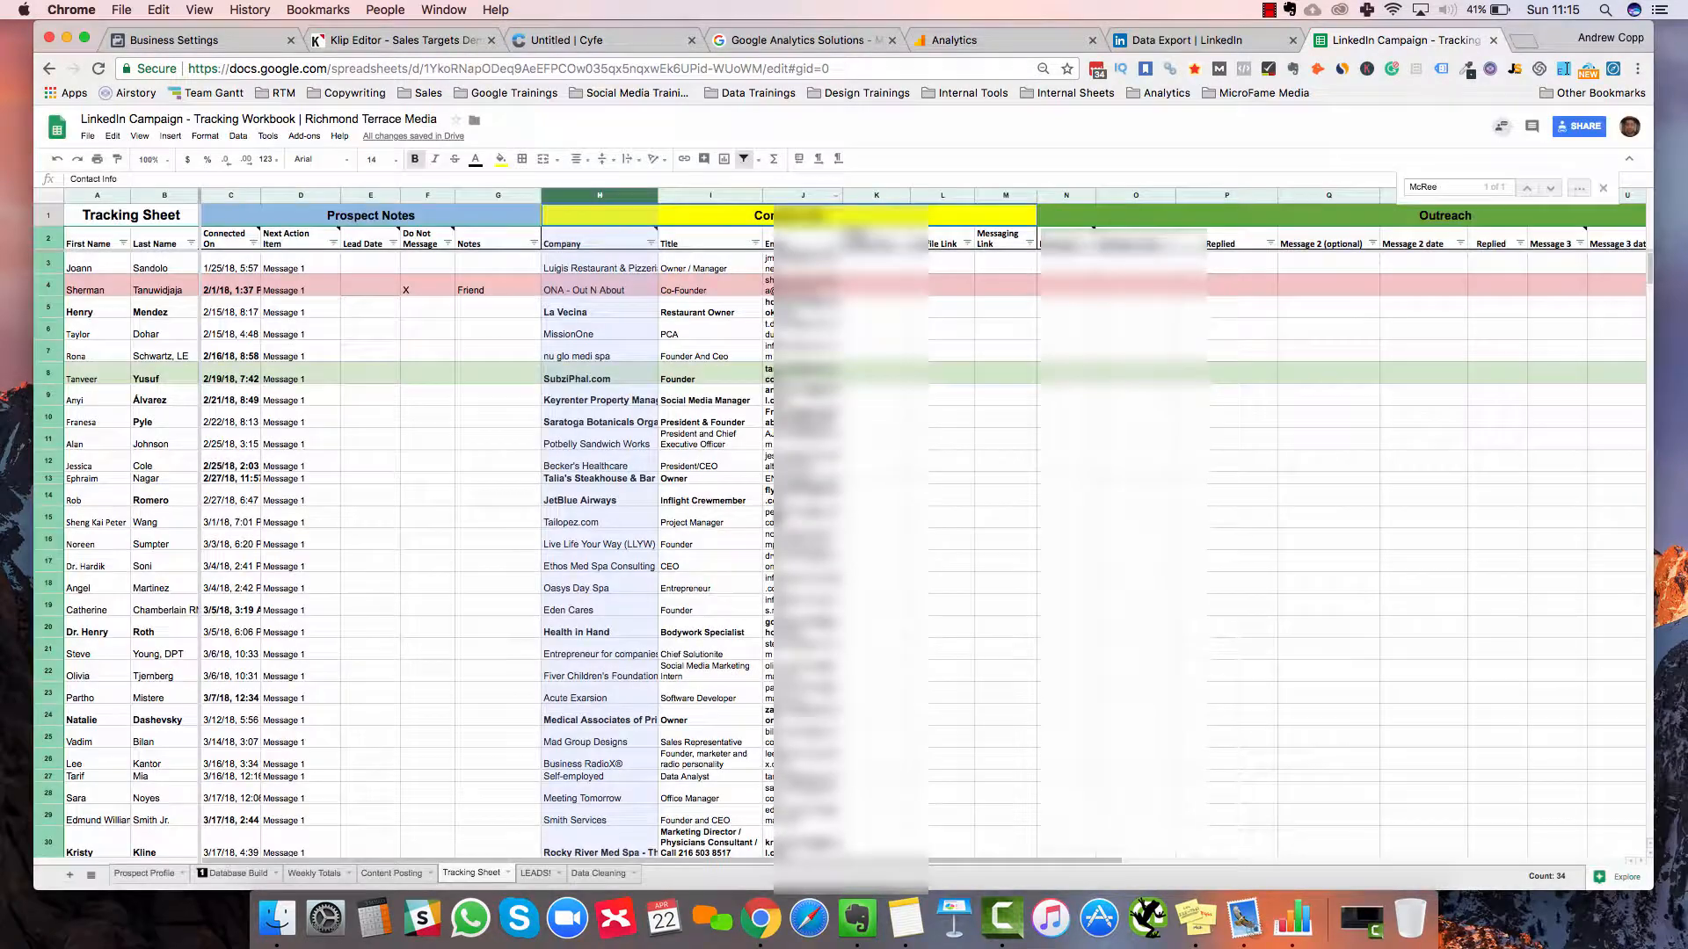
left_click(801, 239)
scroll(580, 514, "down", 15)
scroll(580, 514, "up", 10)
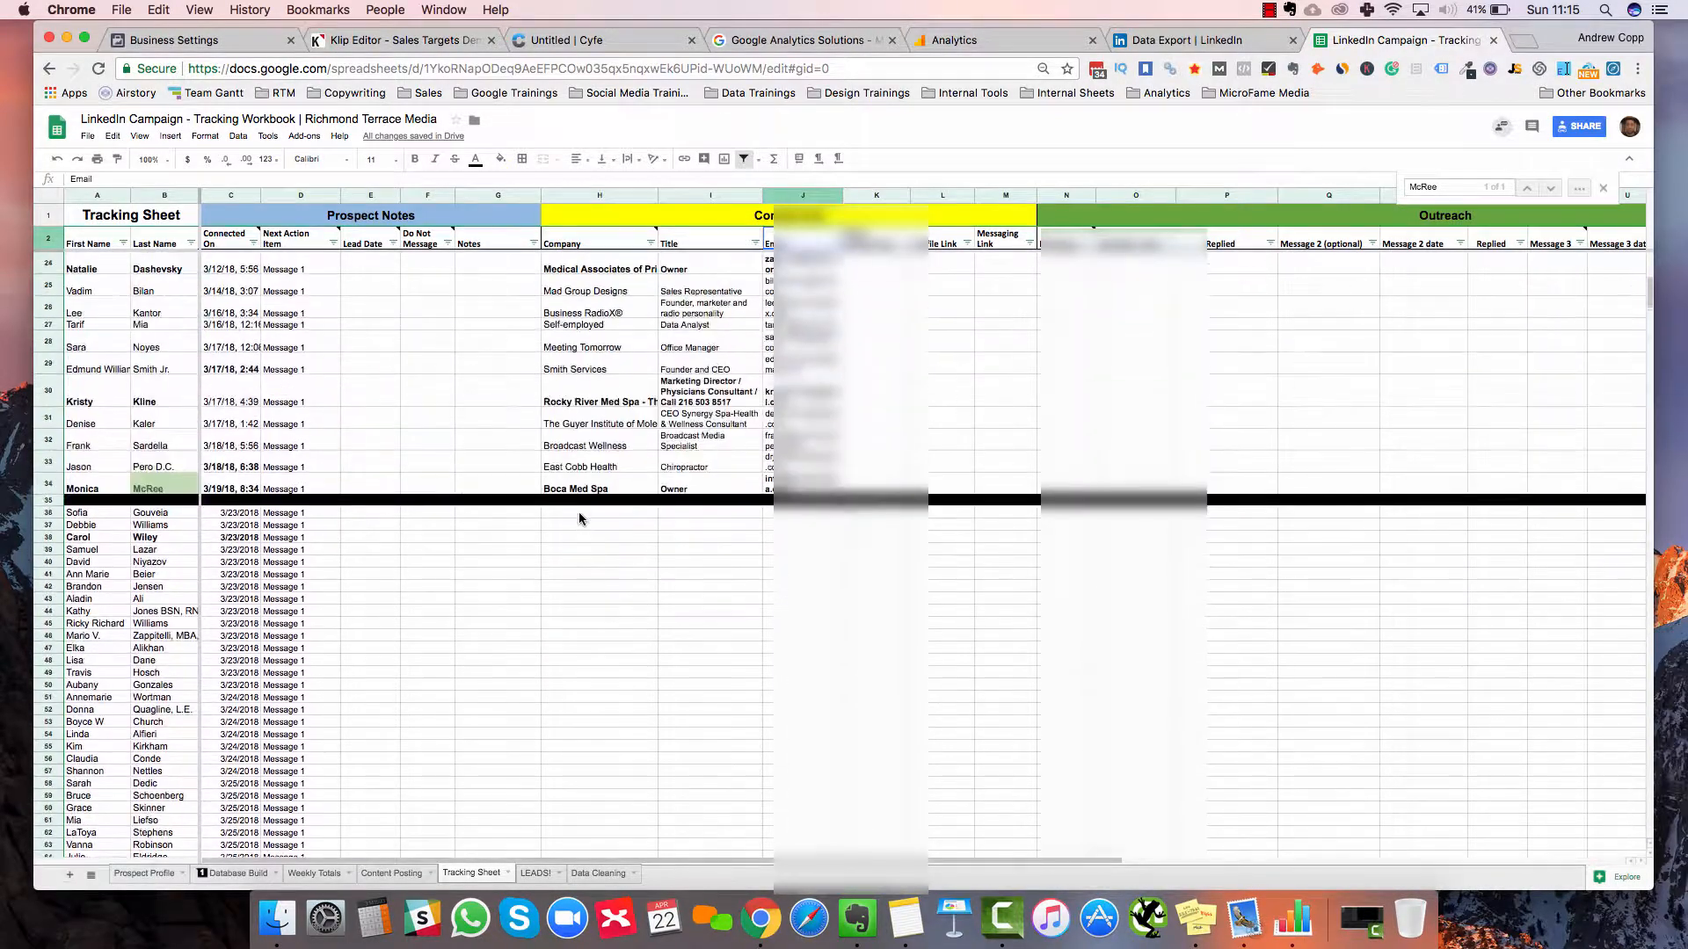
Paste the copied contact details into H36 below the divider, filling through row 340
left_click(578, 515)
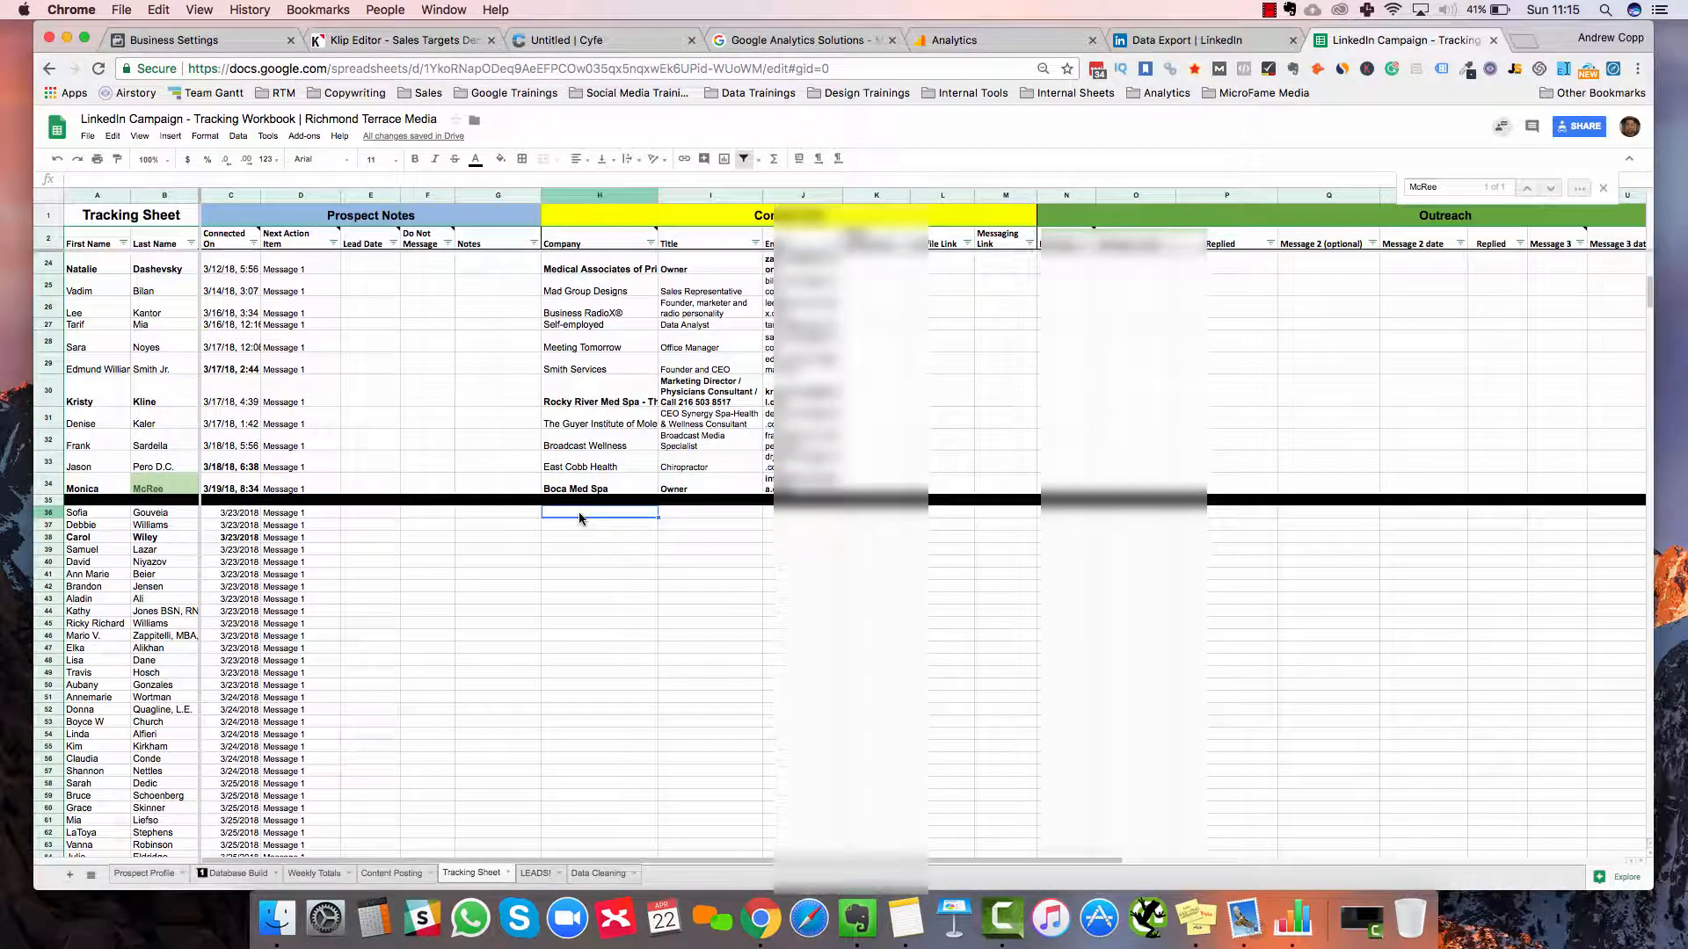
key("cmd+v")
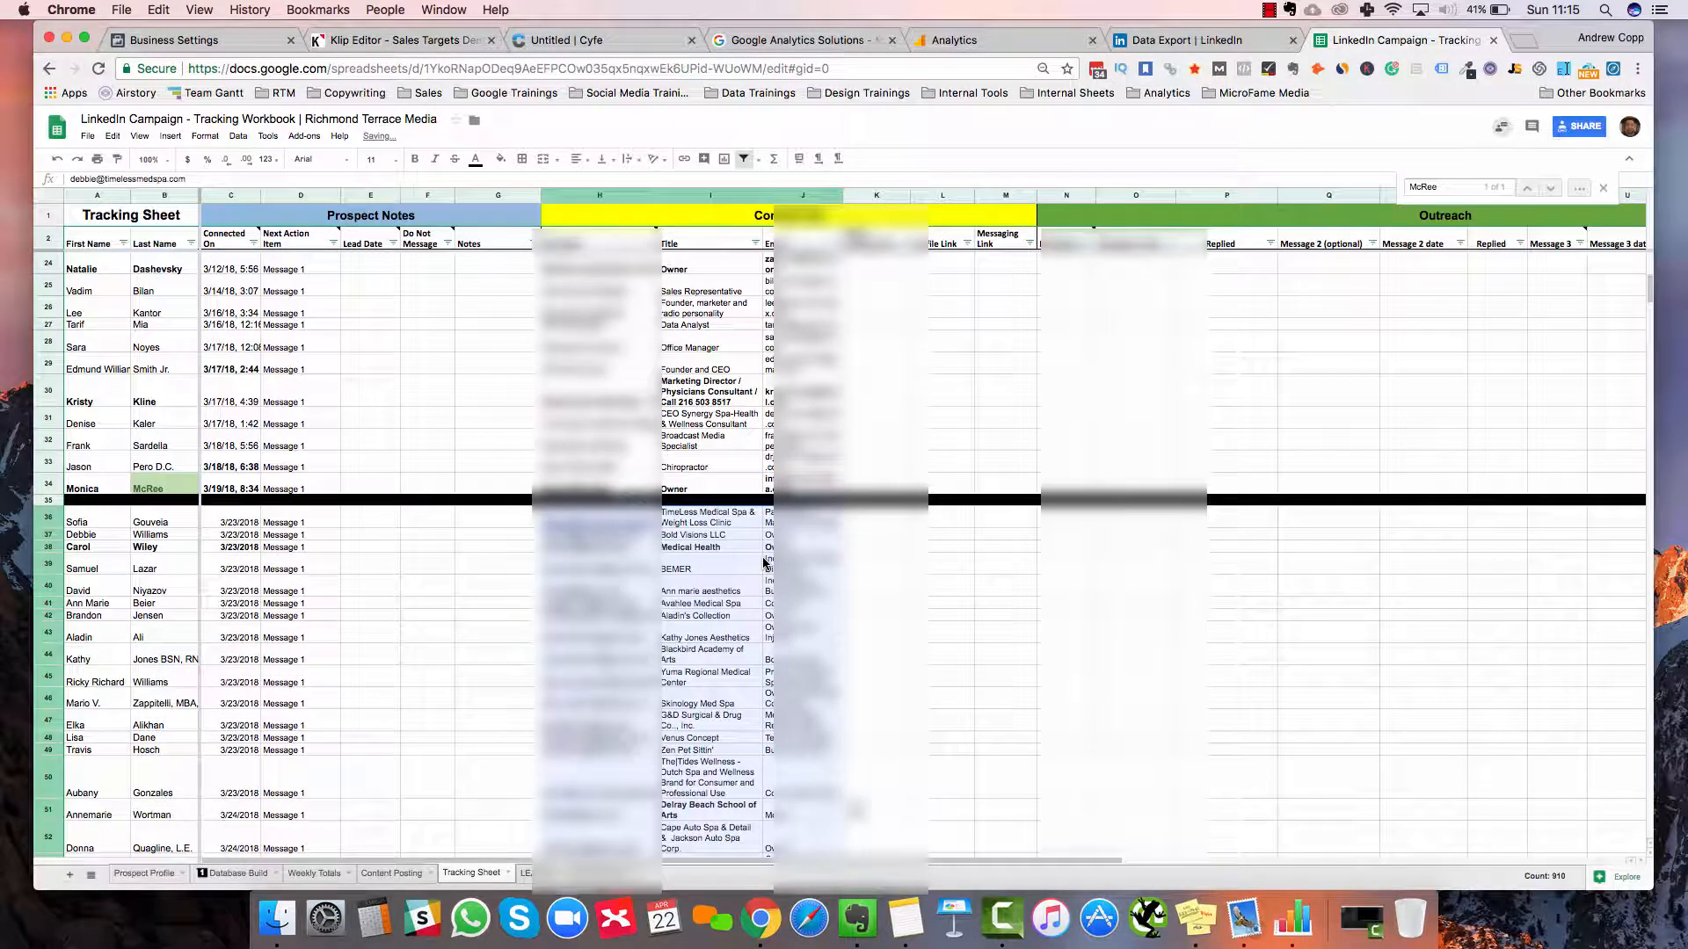
scroll(764, 564, "down", 20)
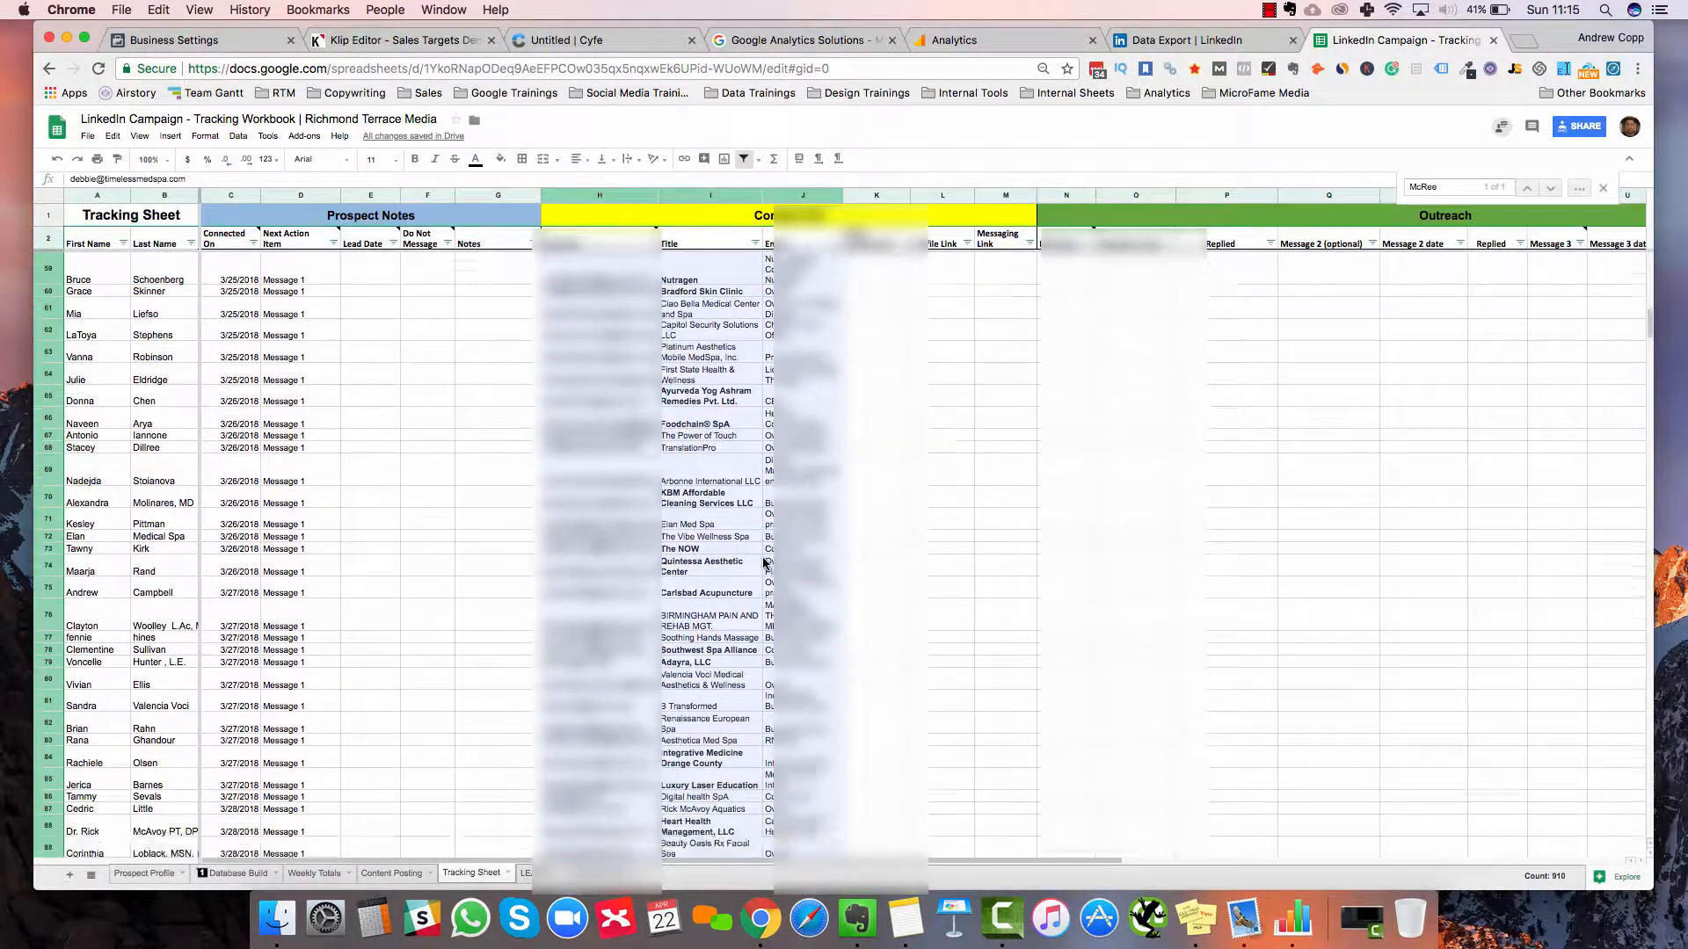
scroll(764, 564, "down", 20)
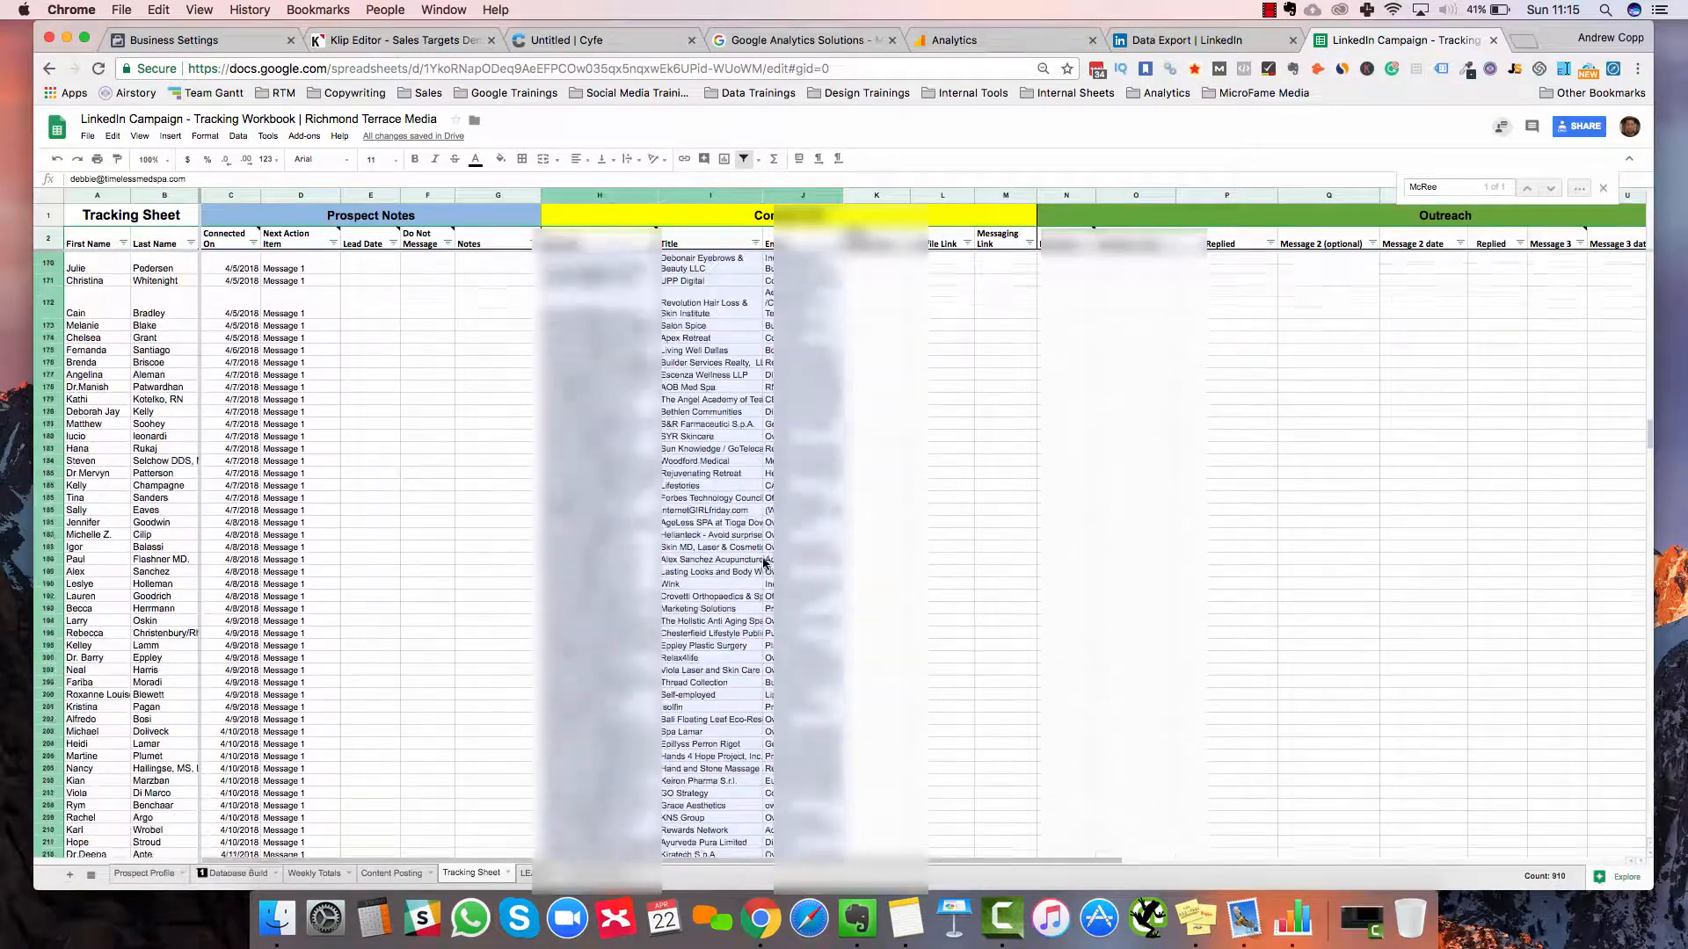
scroll(764, 563, "down", 20)
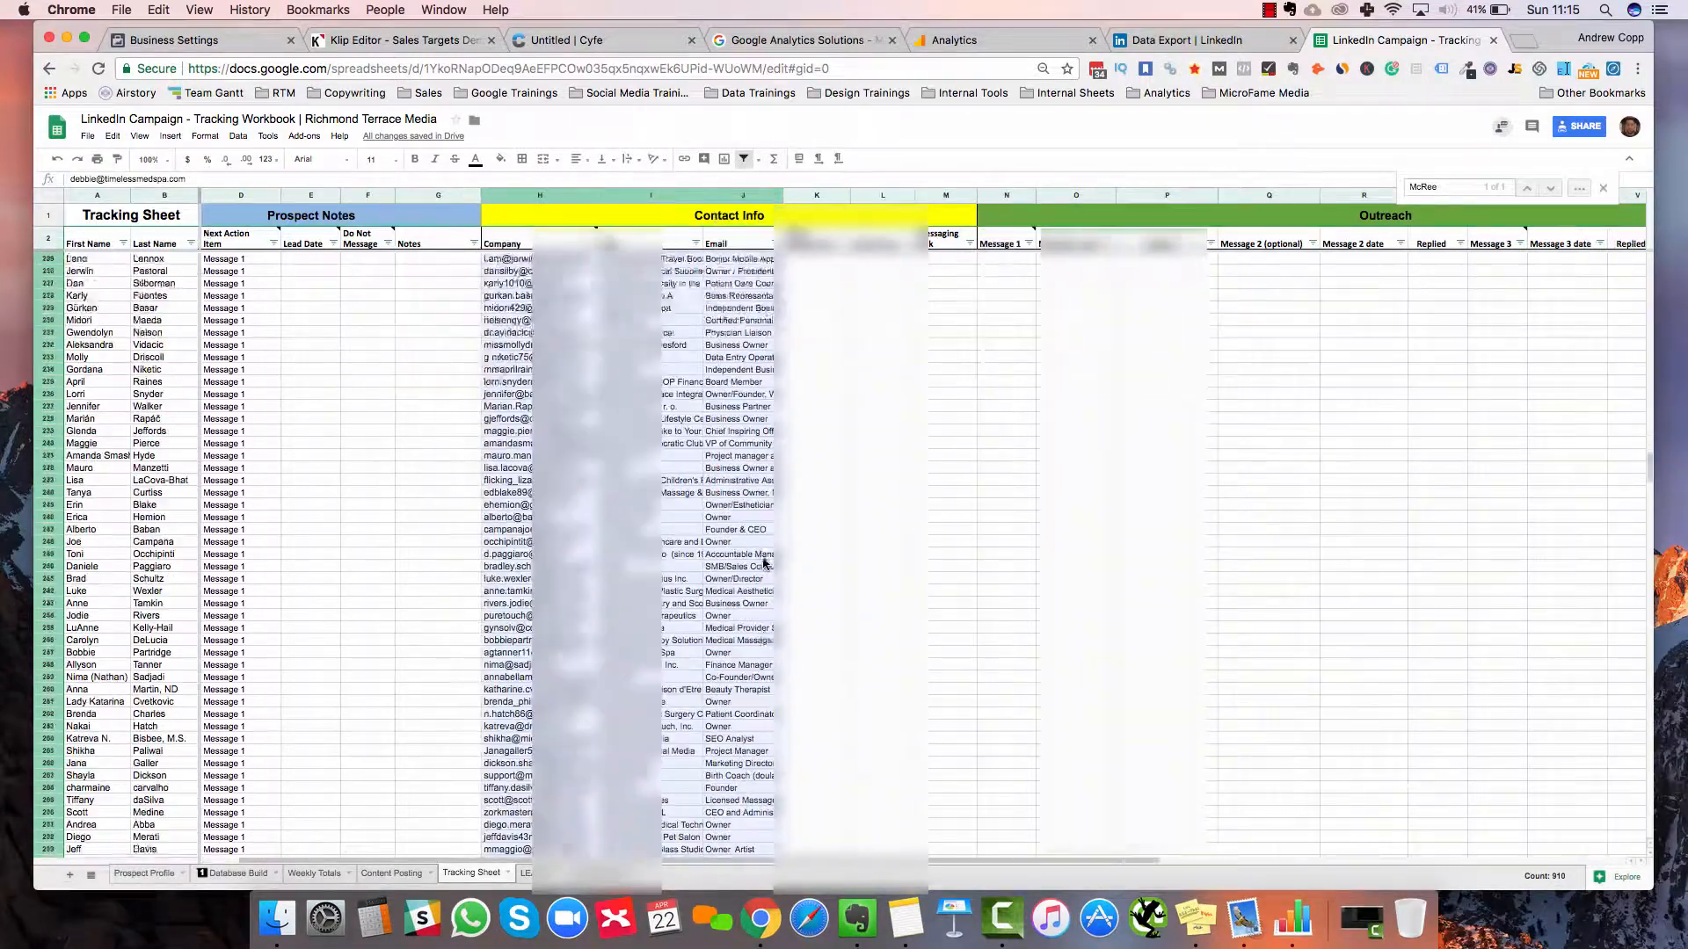
scroll(763, 563, "down", 8)
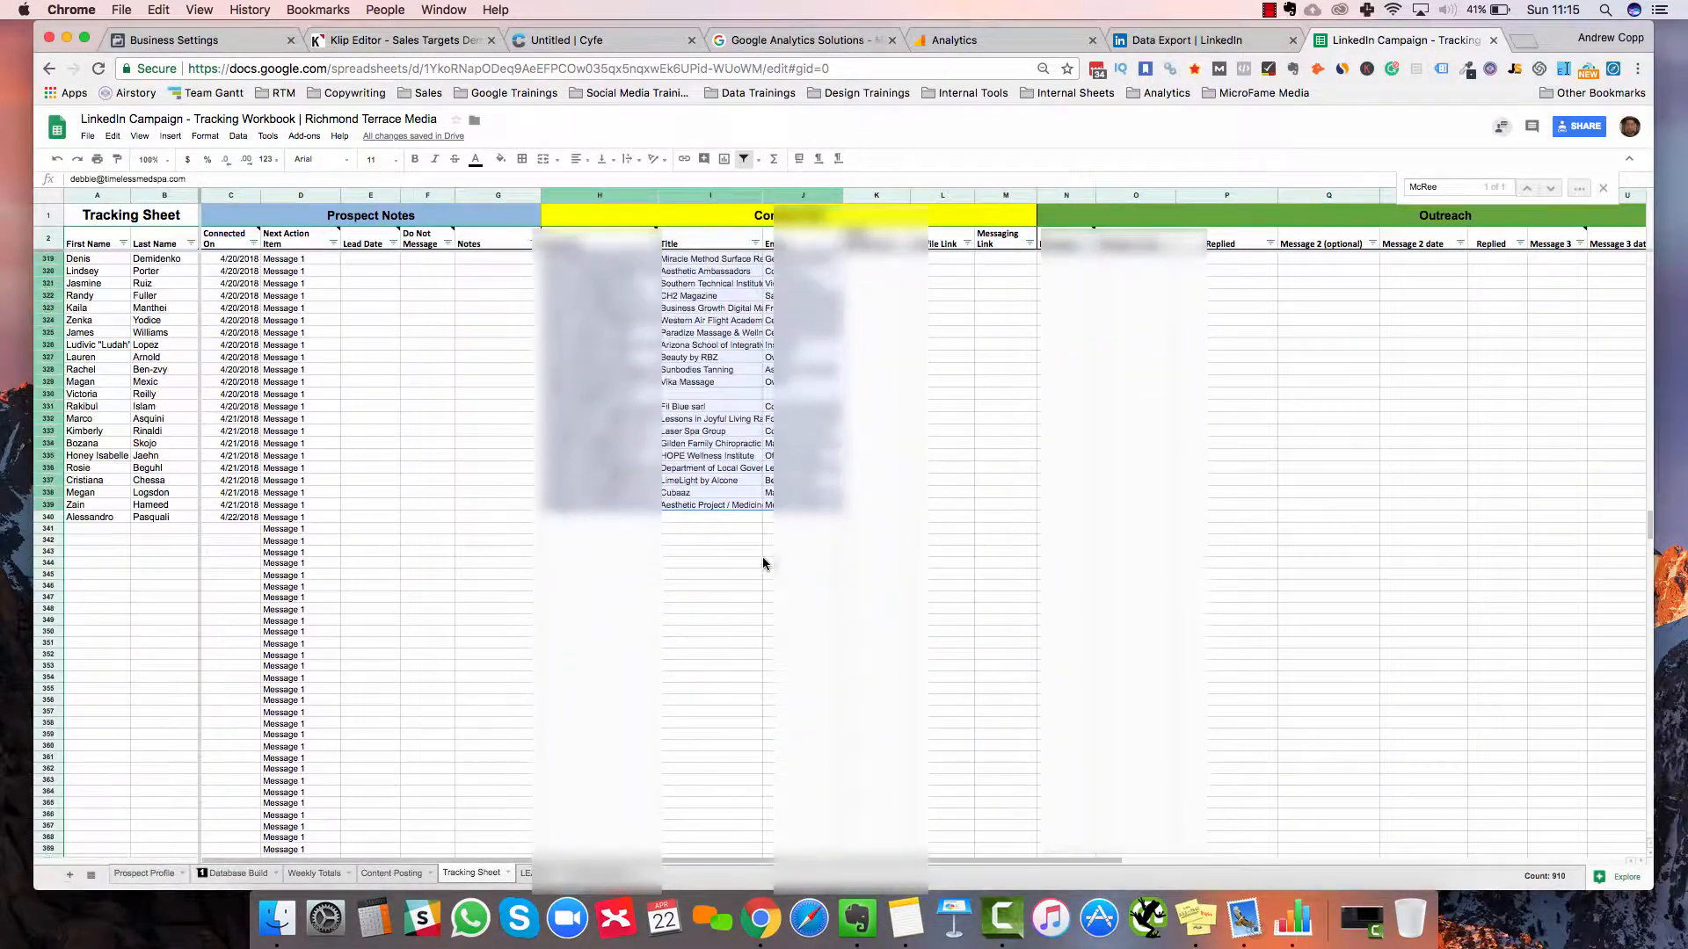
scroll(763, 564, "up", 20)
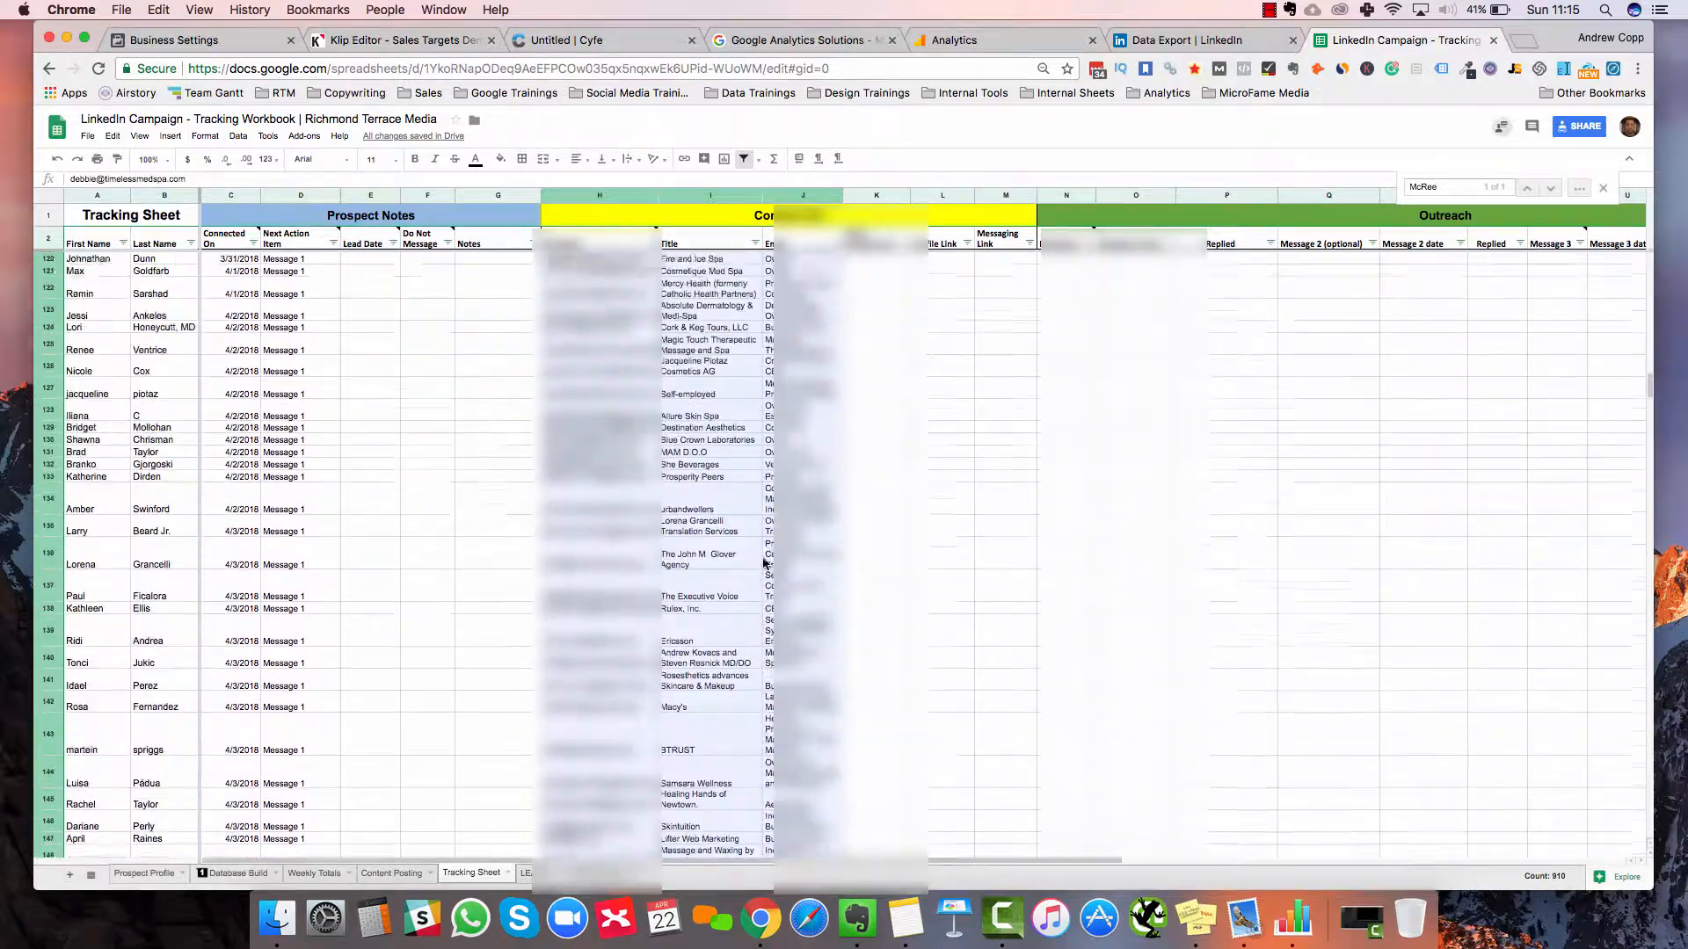
scroll(764, 564, "down", 20)
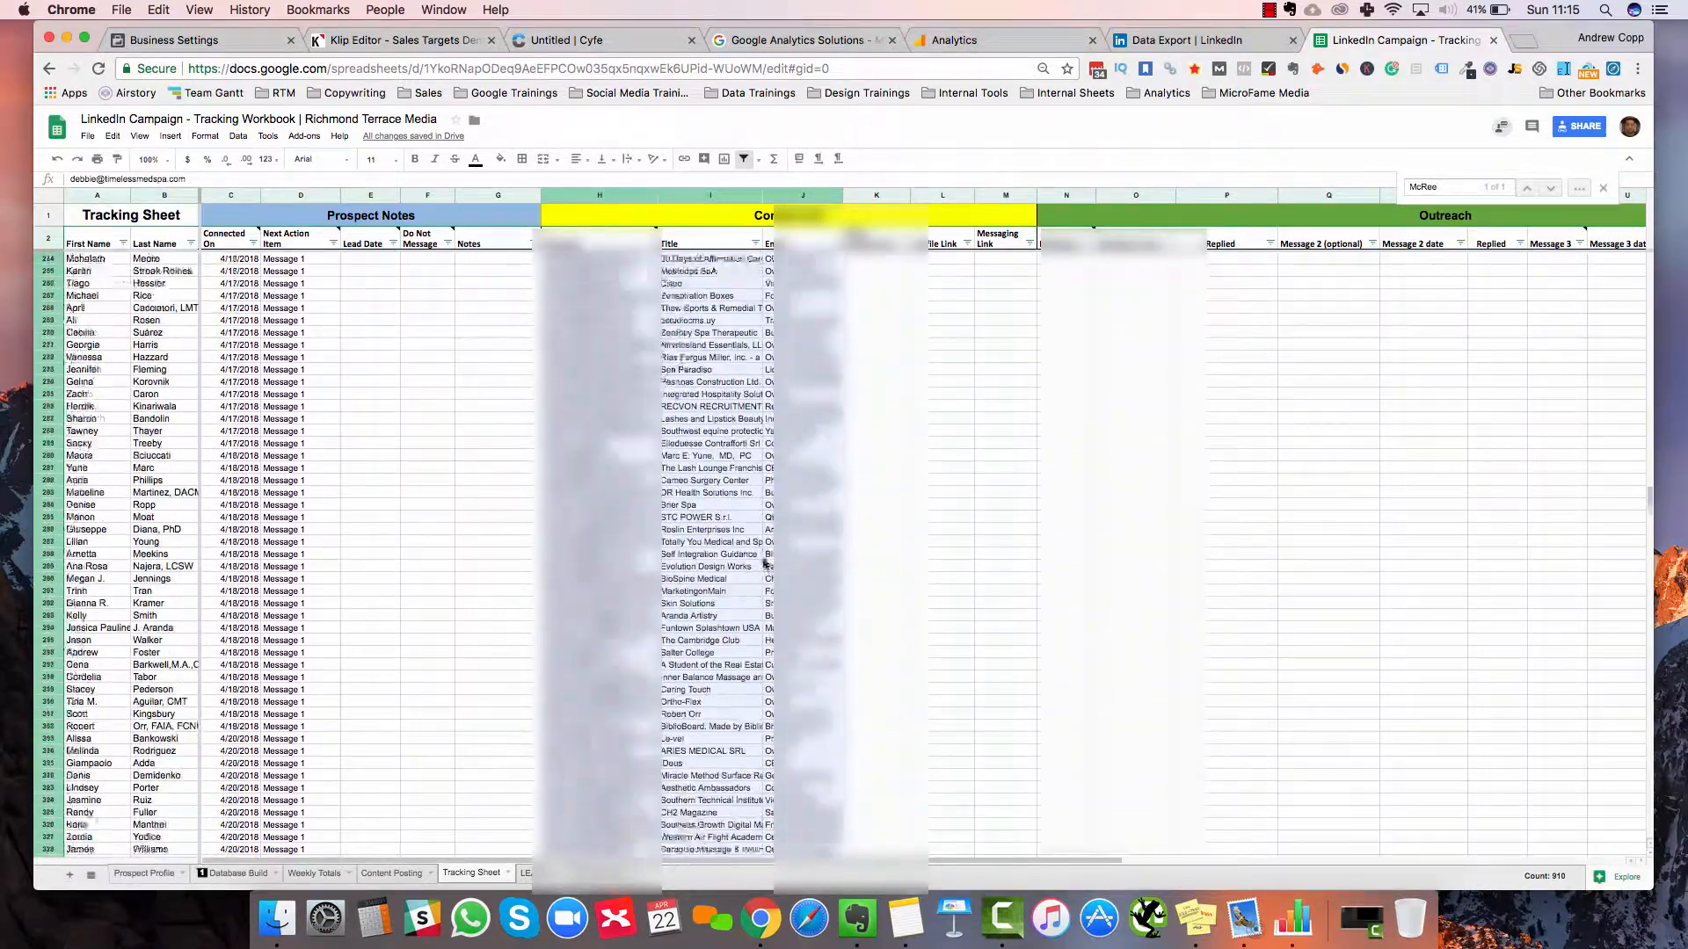
scroll(764, 563, "up", 20)
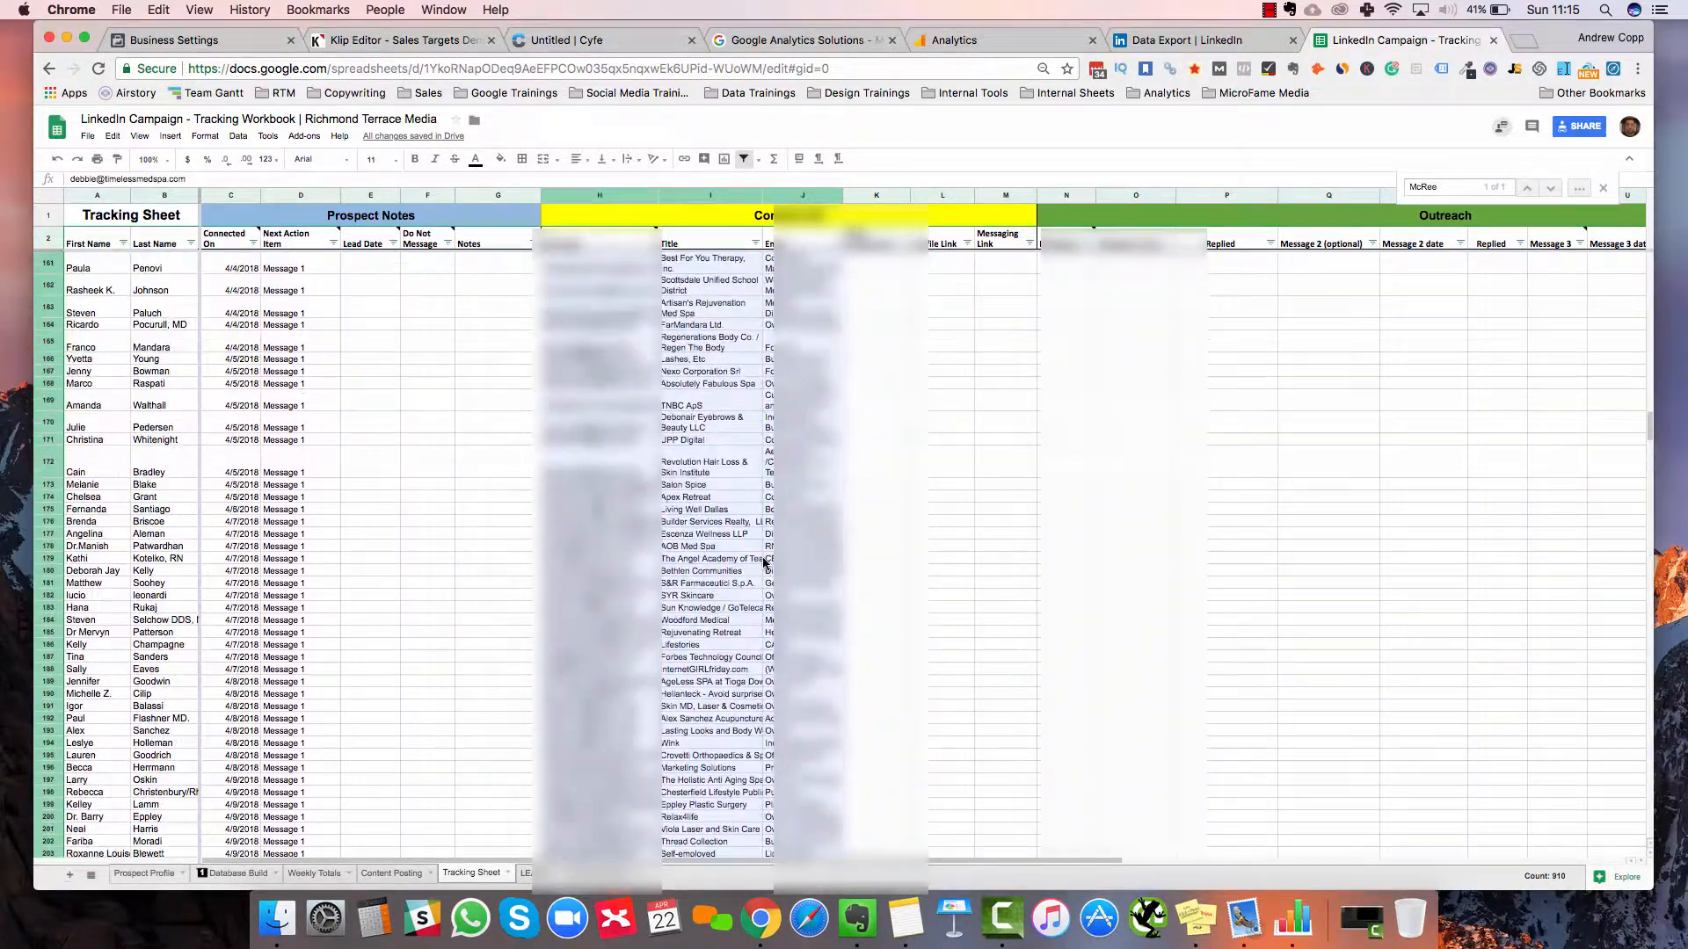
scroll(763, 564, "up", 20)
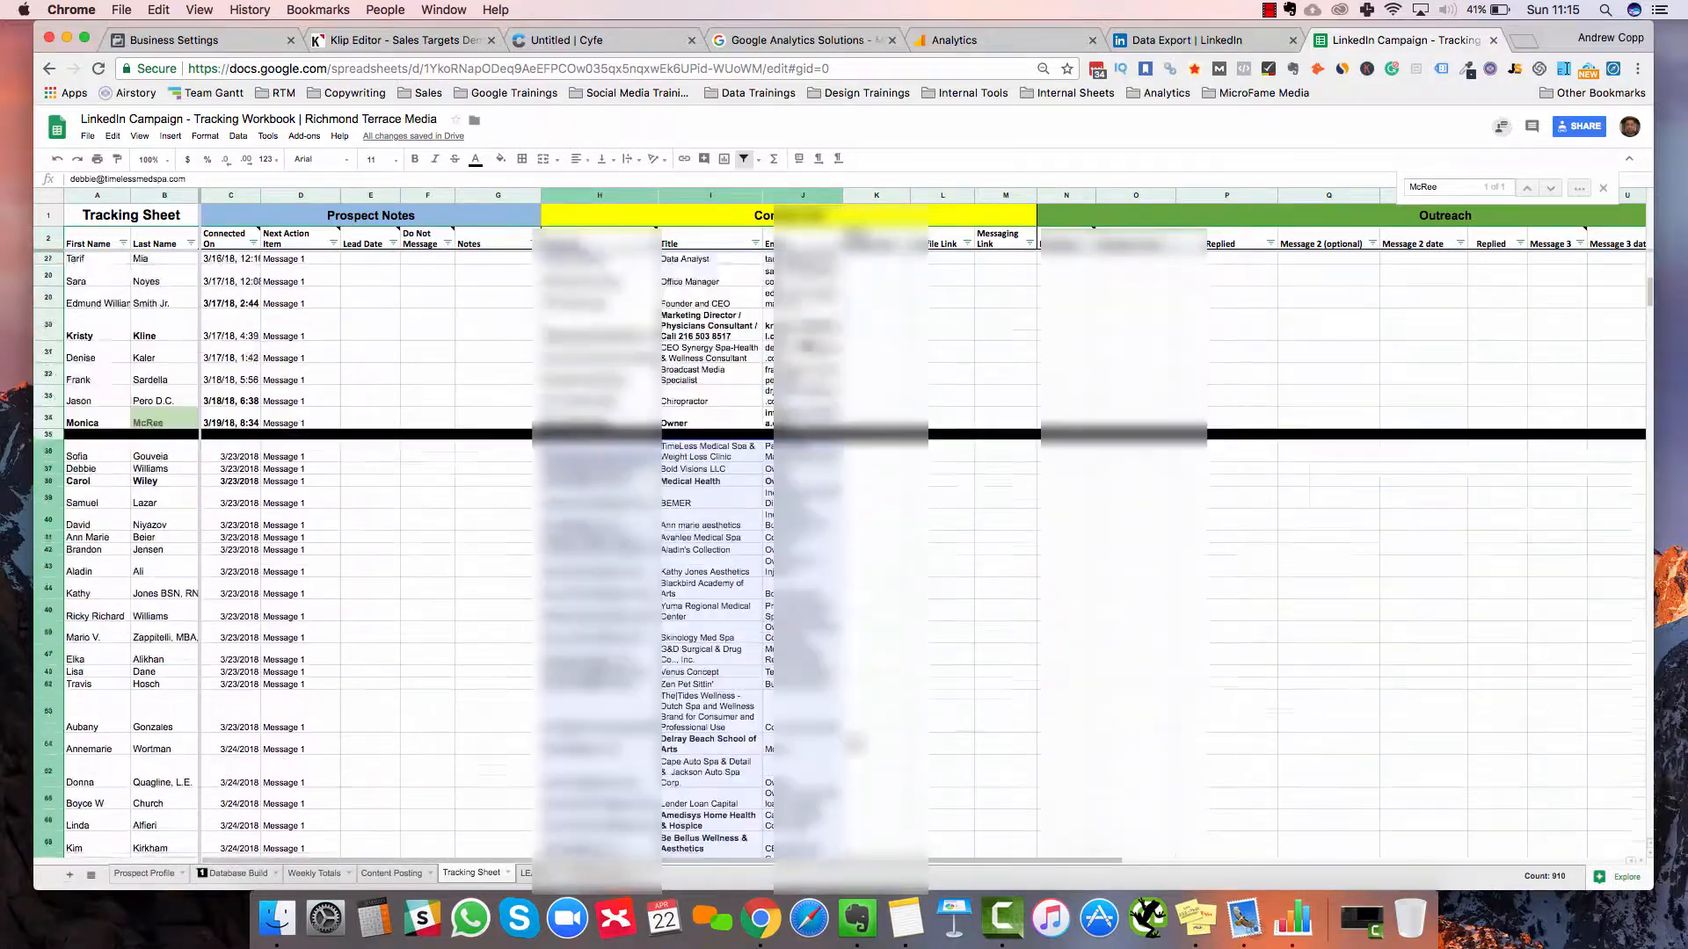
scroll(710, 558, "down", 1)
Try copying the existing email values into column K, then undo the paste
left_click(710, 558)
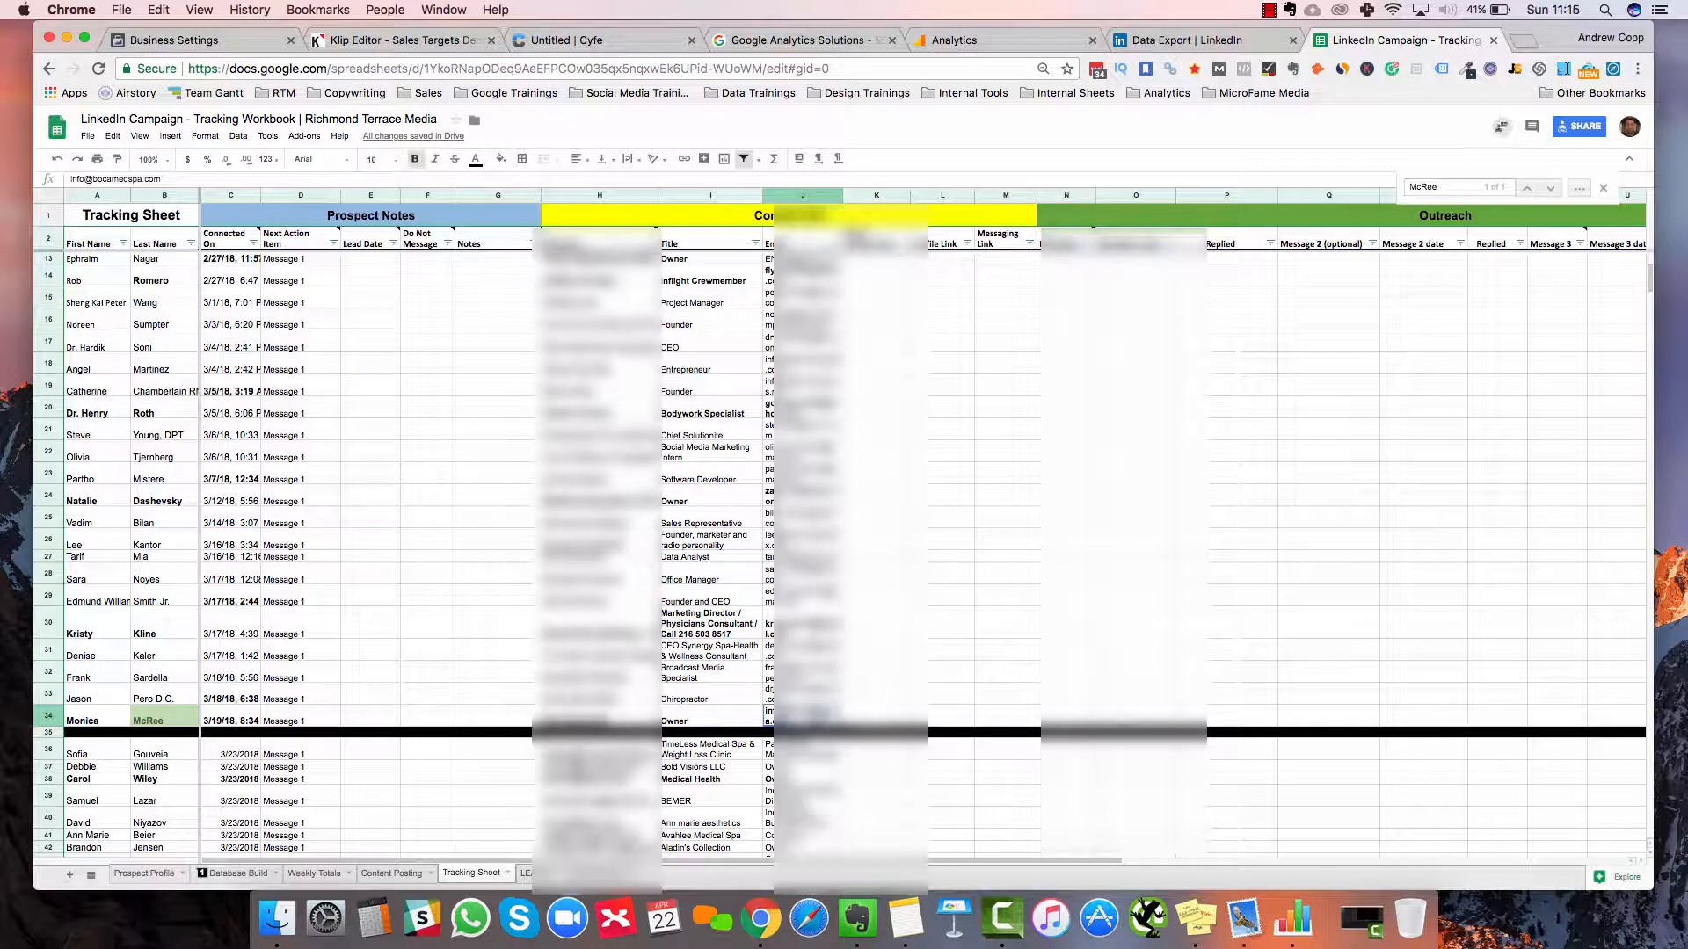
left_click(845, 194)
left_click_drag(804, 717, 866, 260)
key("super+c")
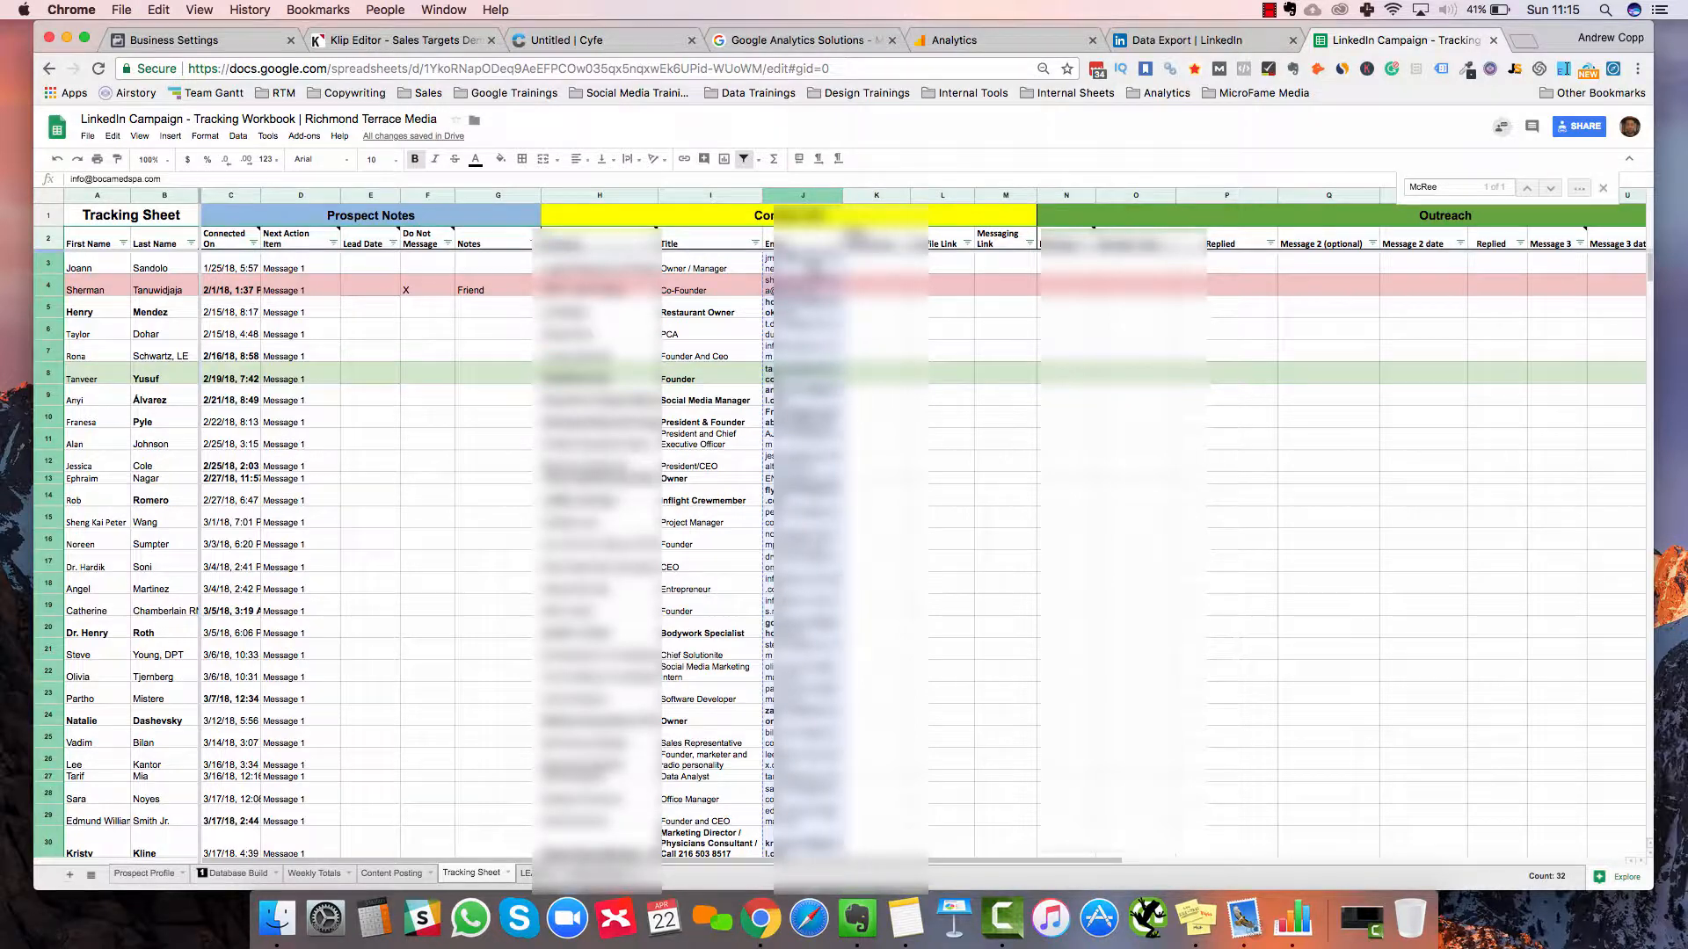
left_click(874, 267)
key("super+v")
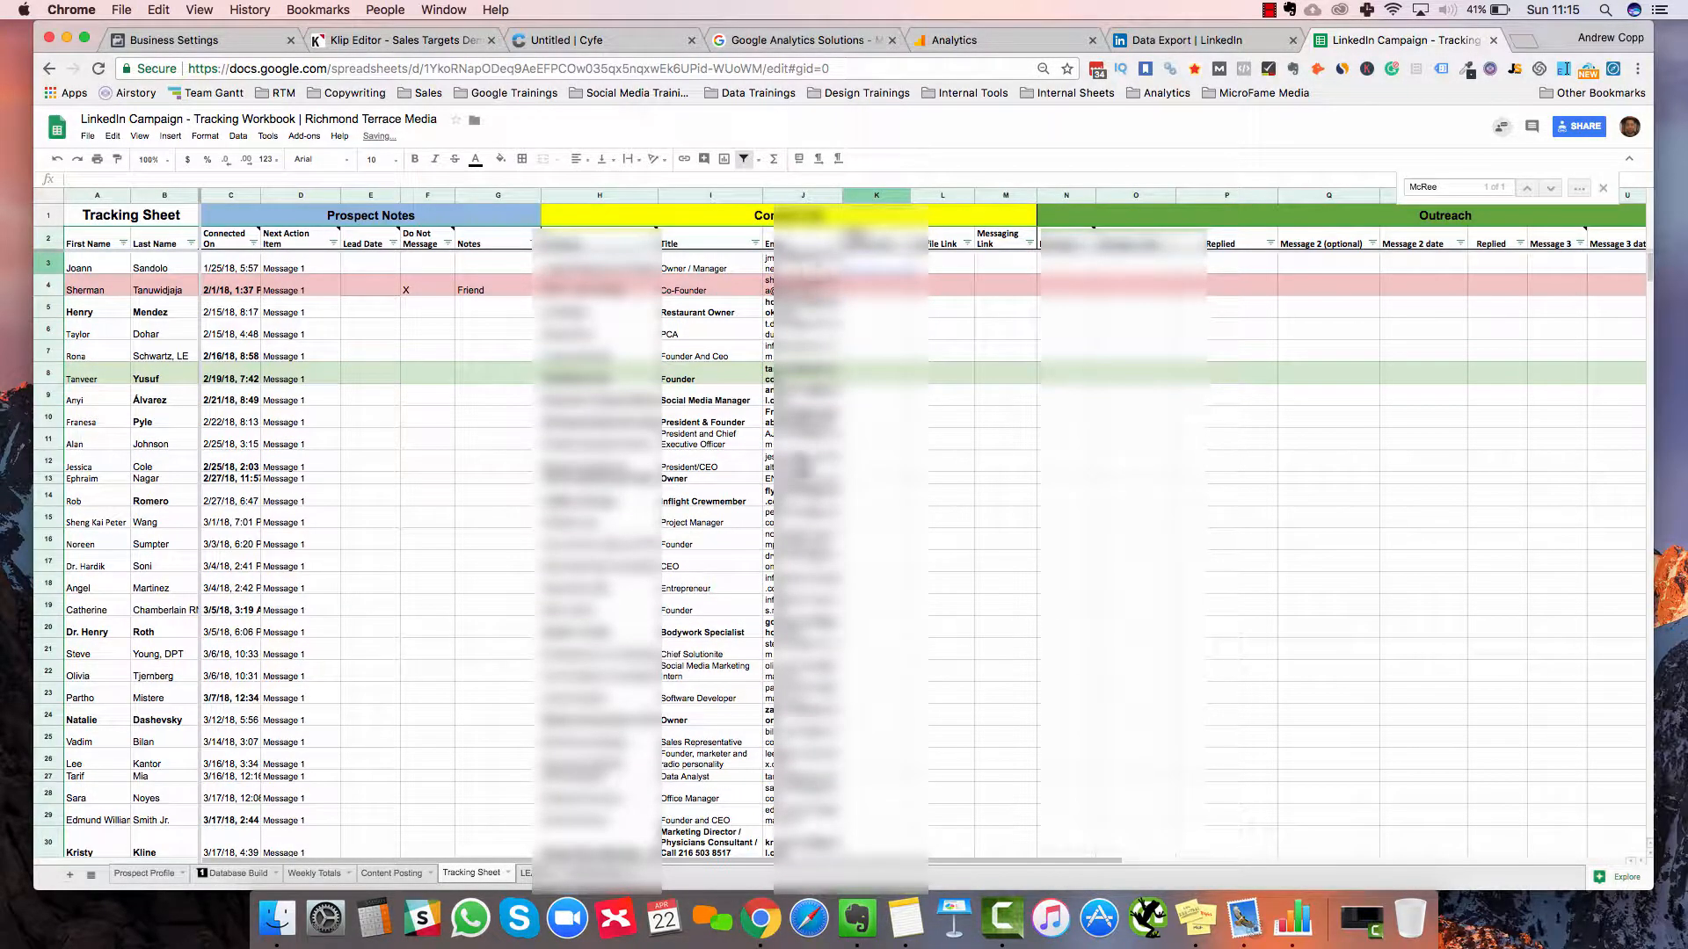
key("super+z")
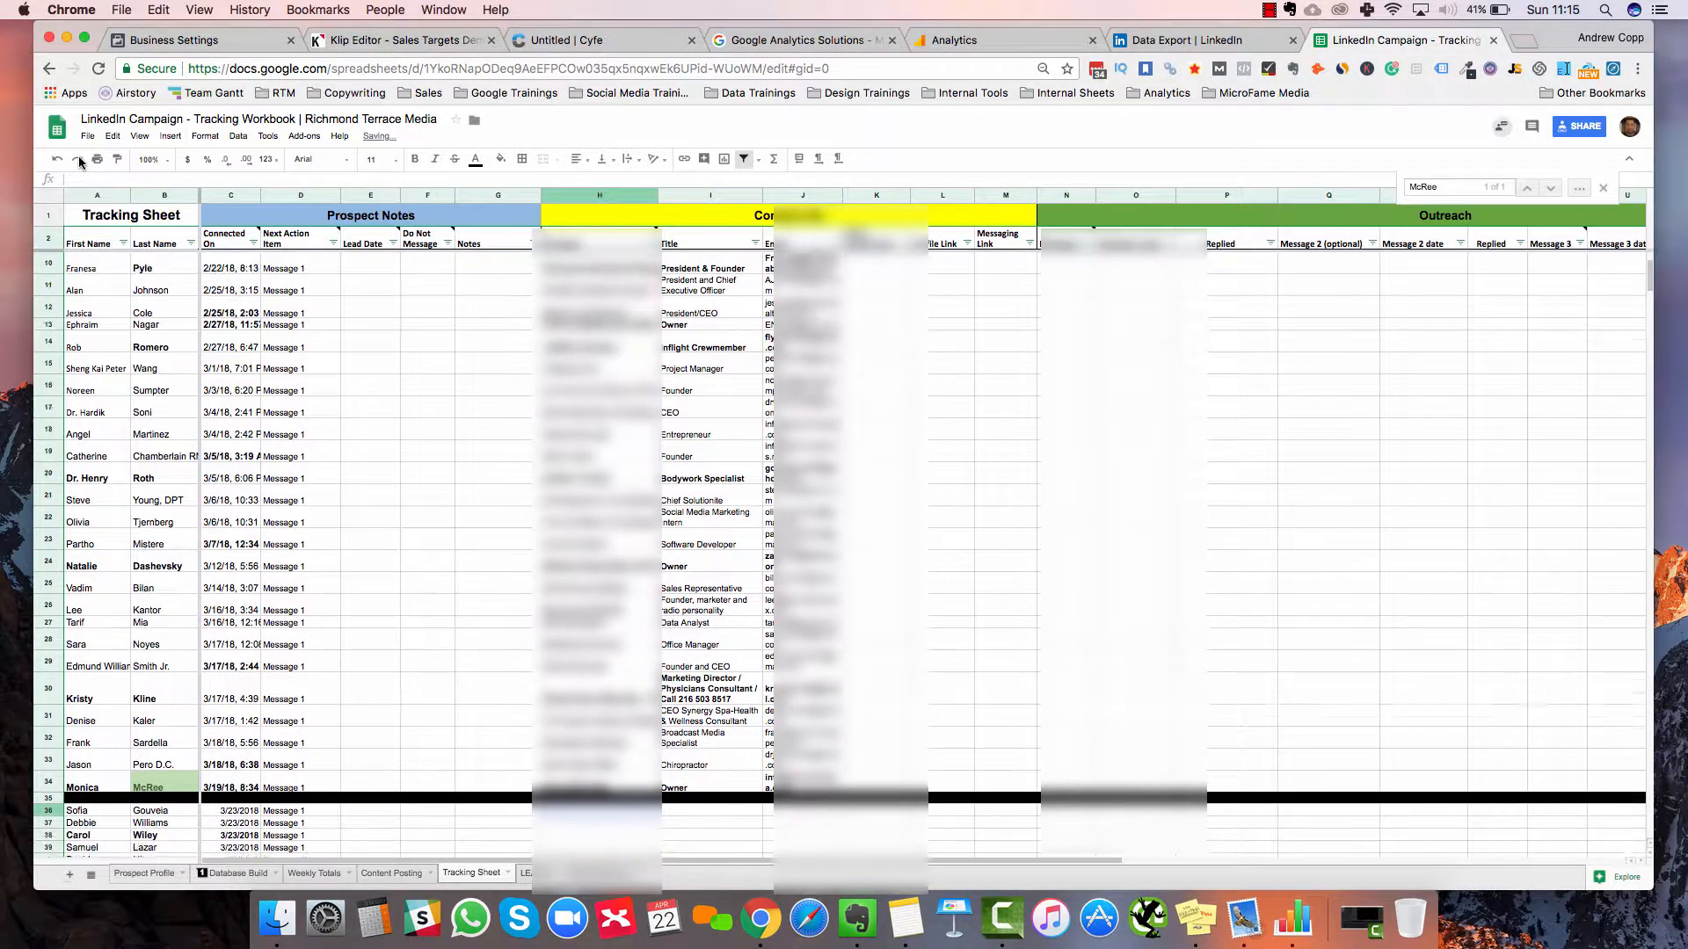
key("super+z")
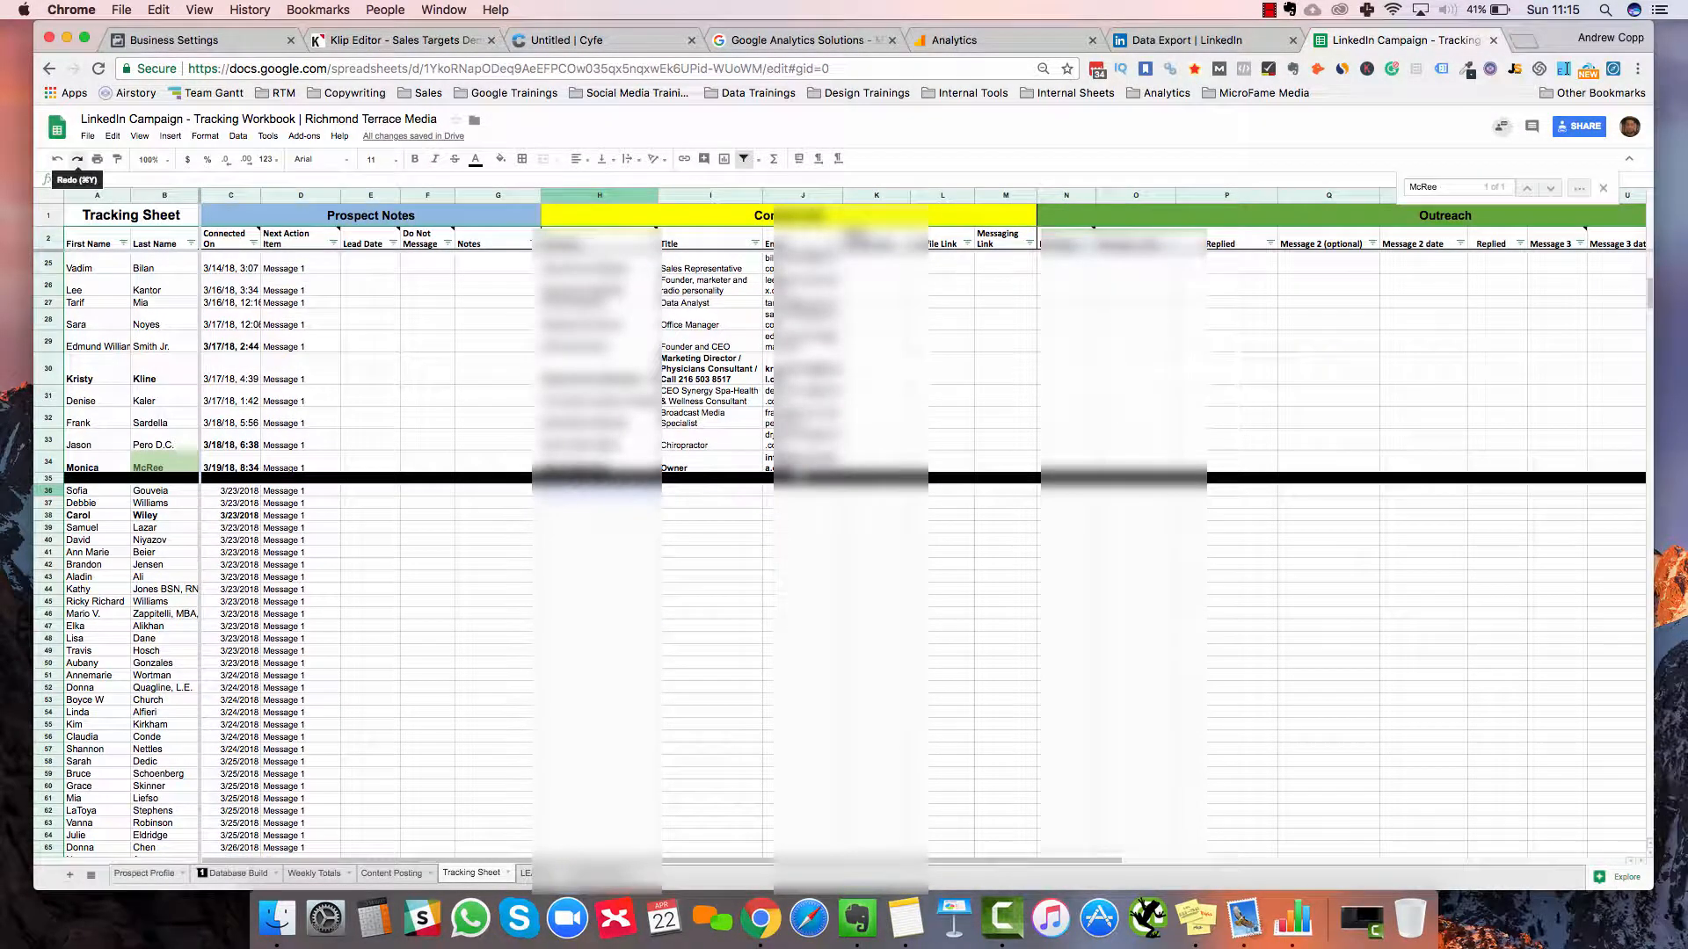
key("super+z")
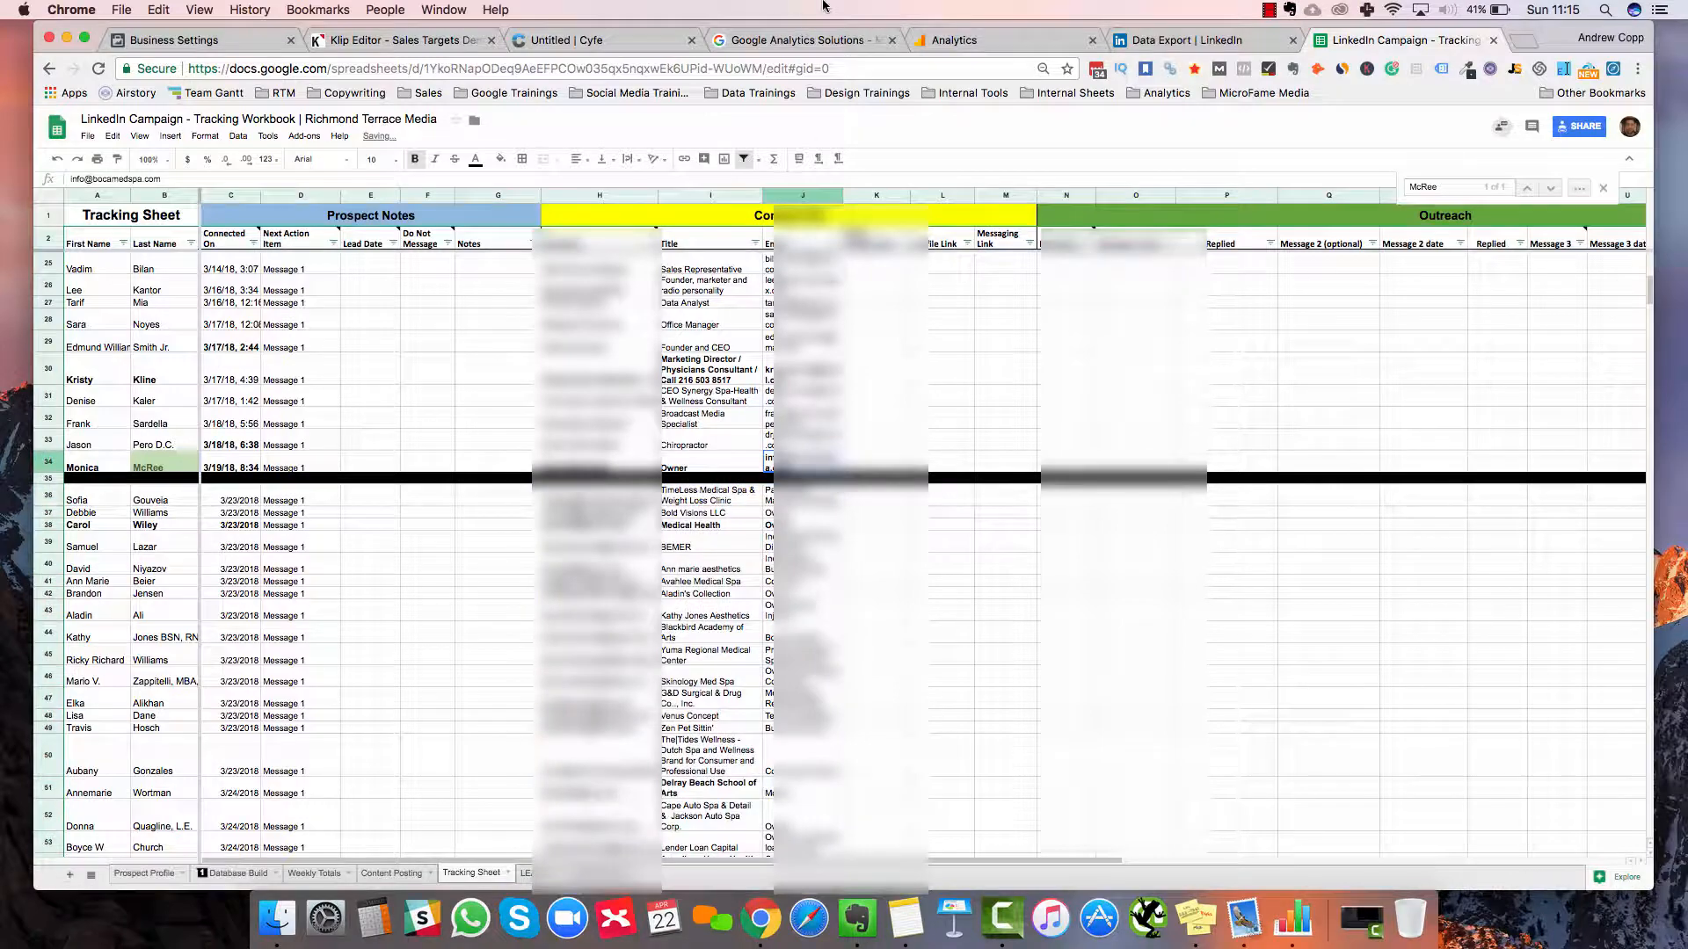
Clear the old emails in J3:J34 and paste the 32 email values into column K
left_click(825, 269, "shift")
scroll(811, 269, "up", 6)
left_click(810, 269, "shift")
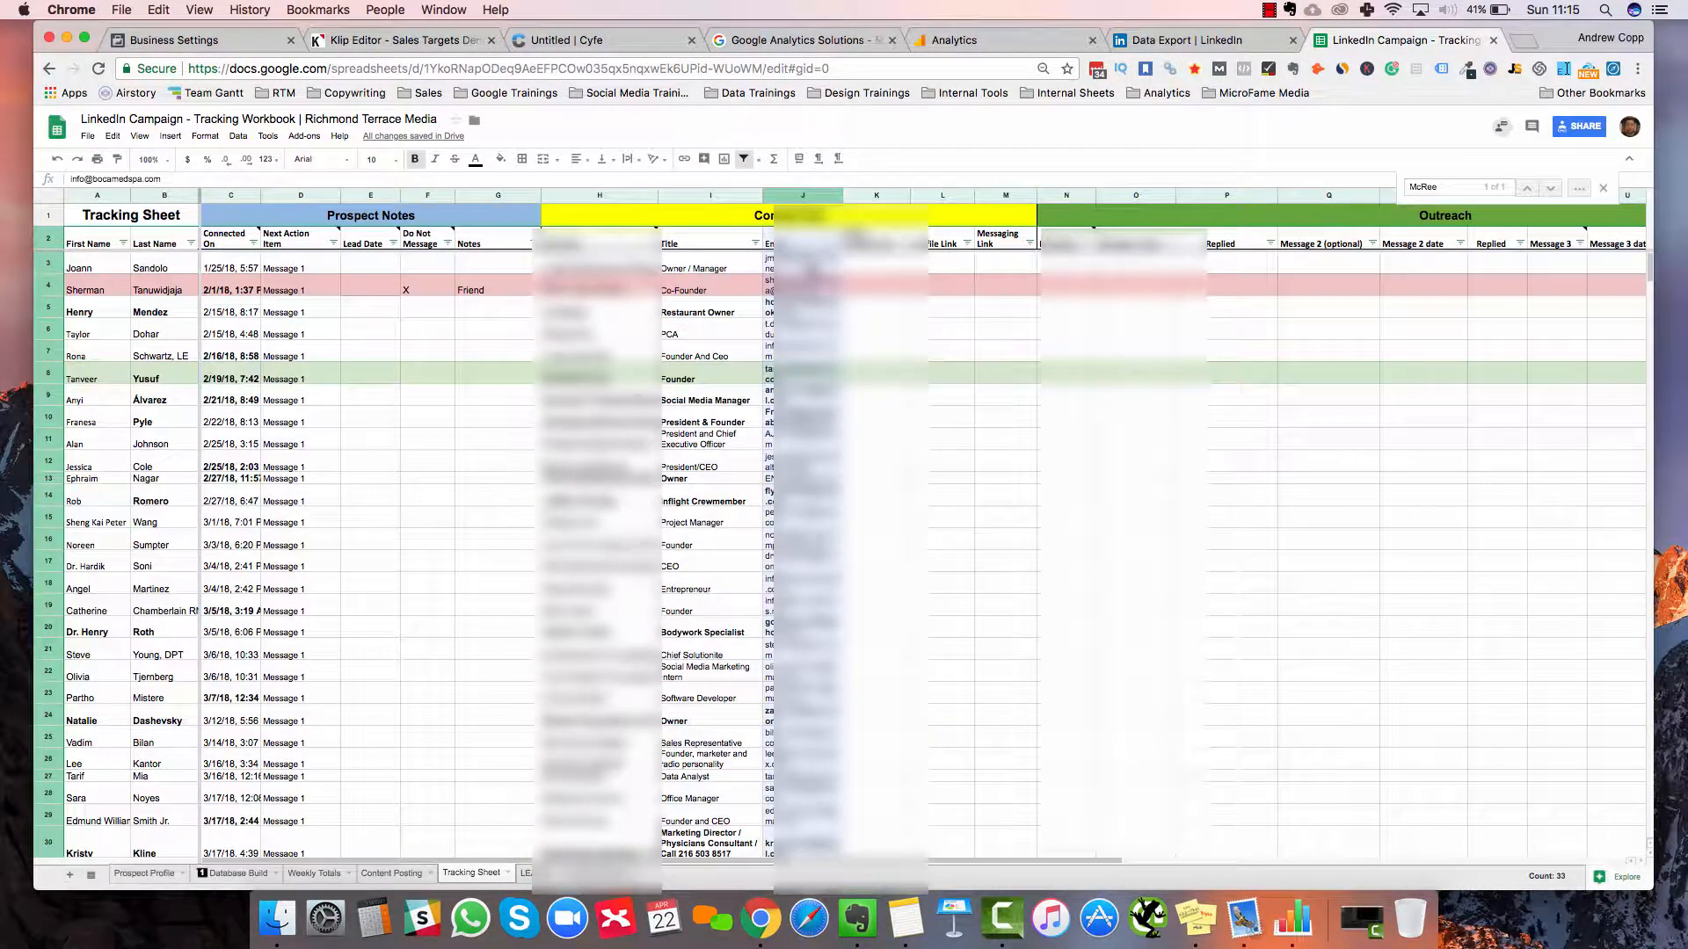
key("Delete")
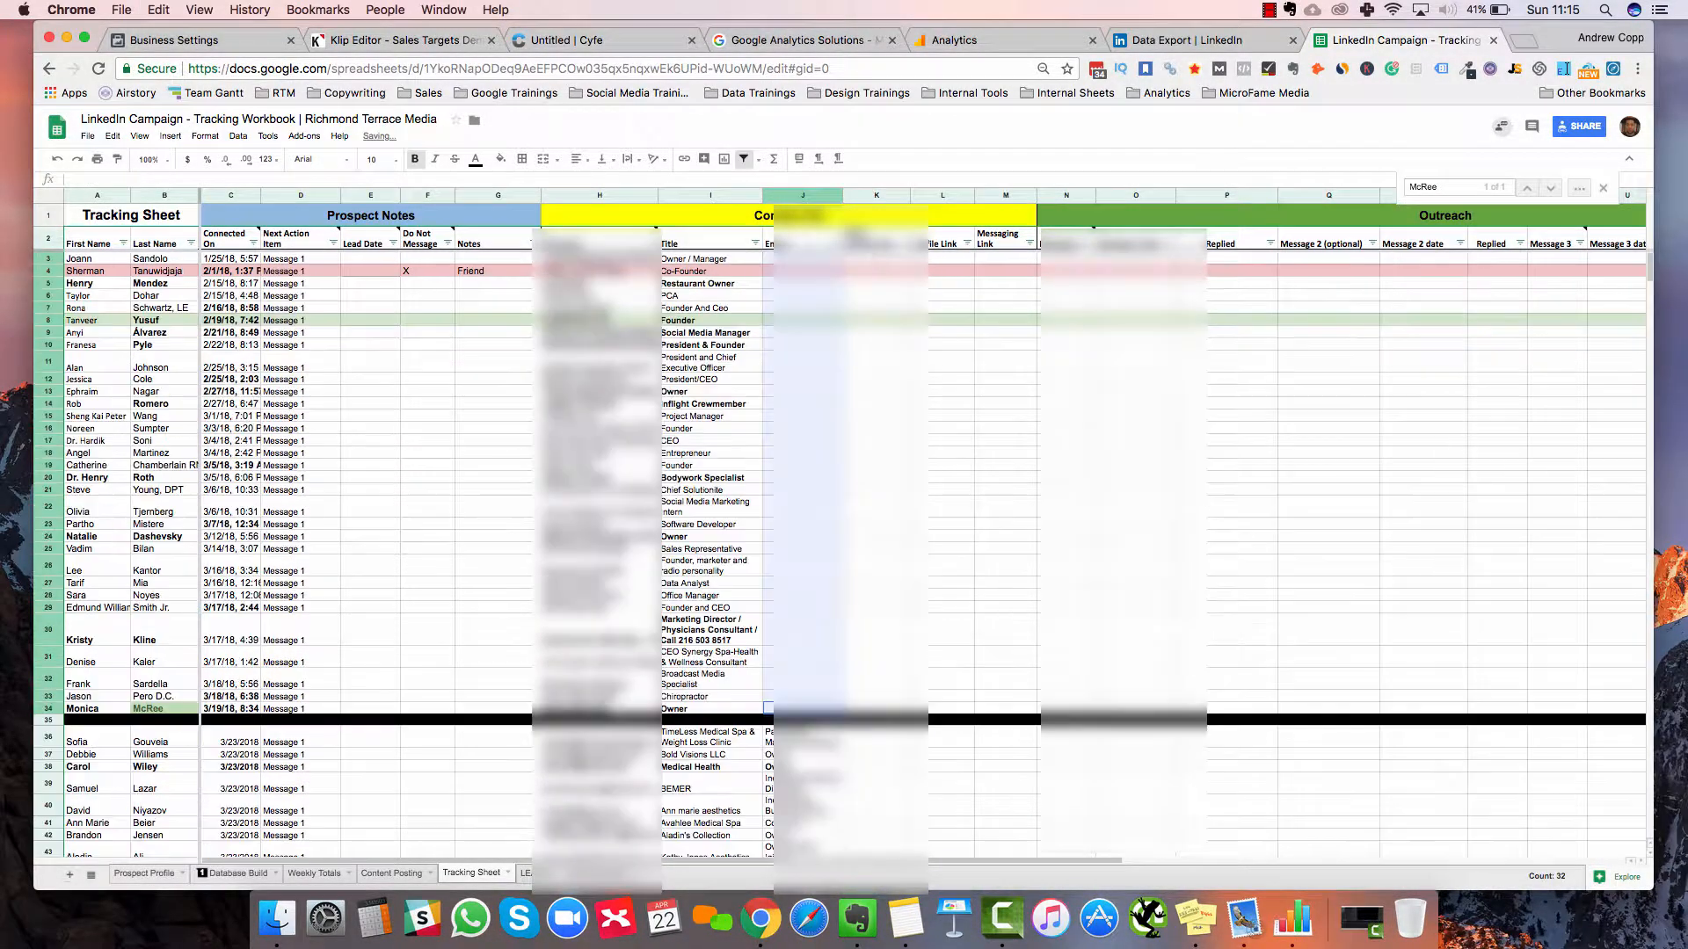
left_click(859, 259)
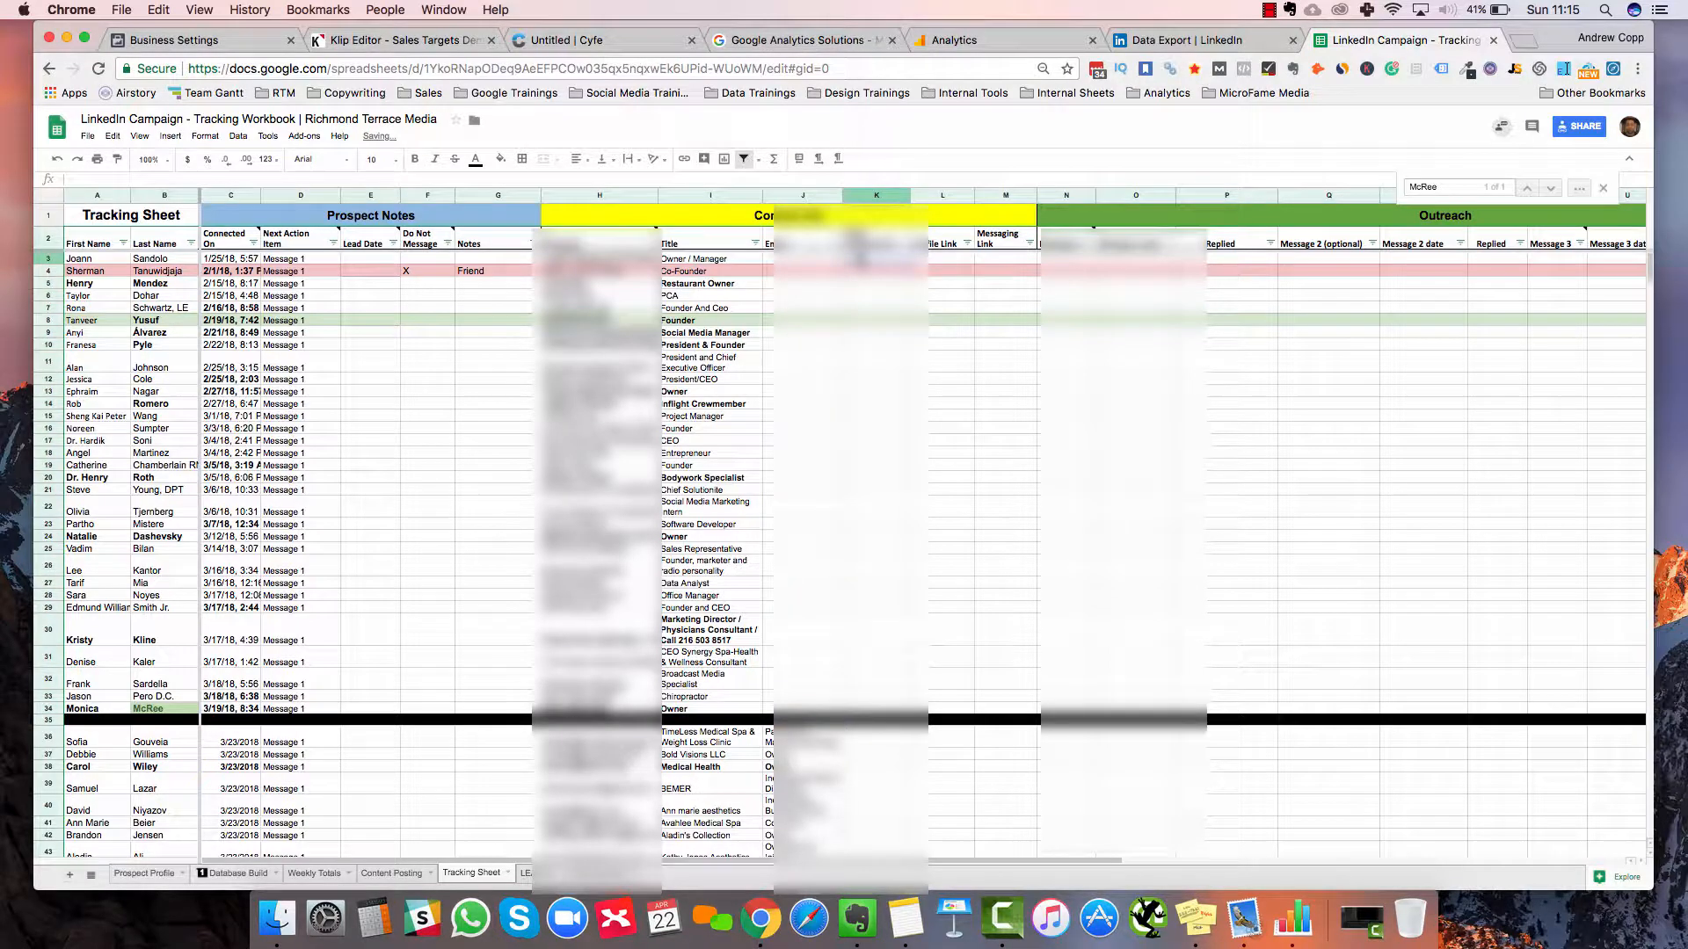
key("super+v")
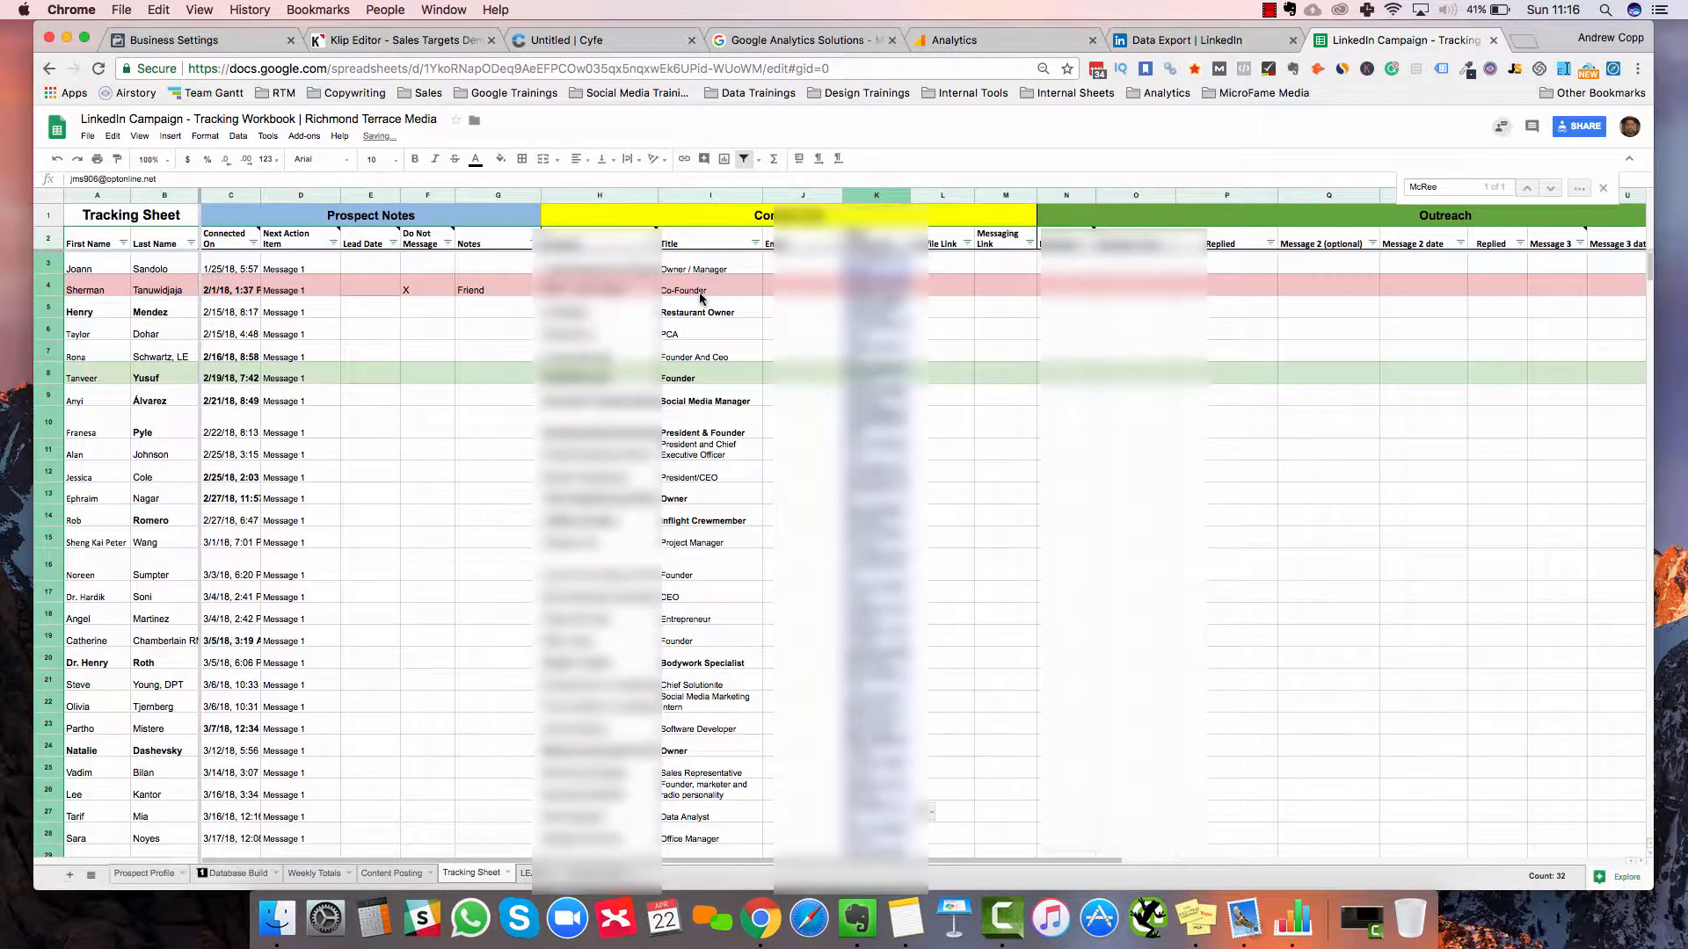
Shift the company and title block for rows 3–34 into columns I–J, then move the emails from K to H
left_click_drag(626, 265, 700, 294)
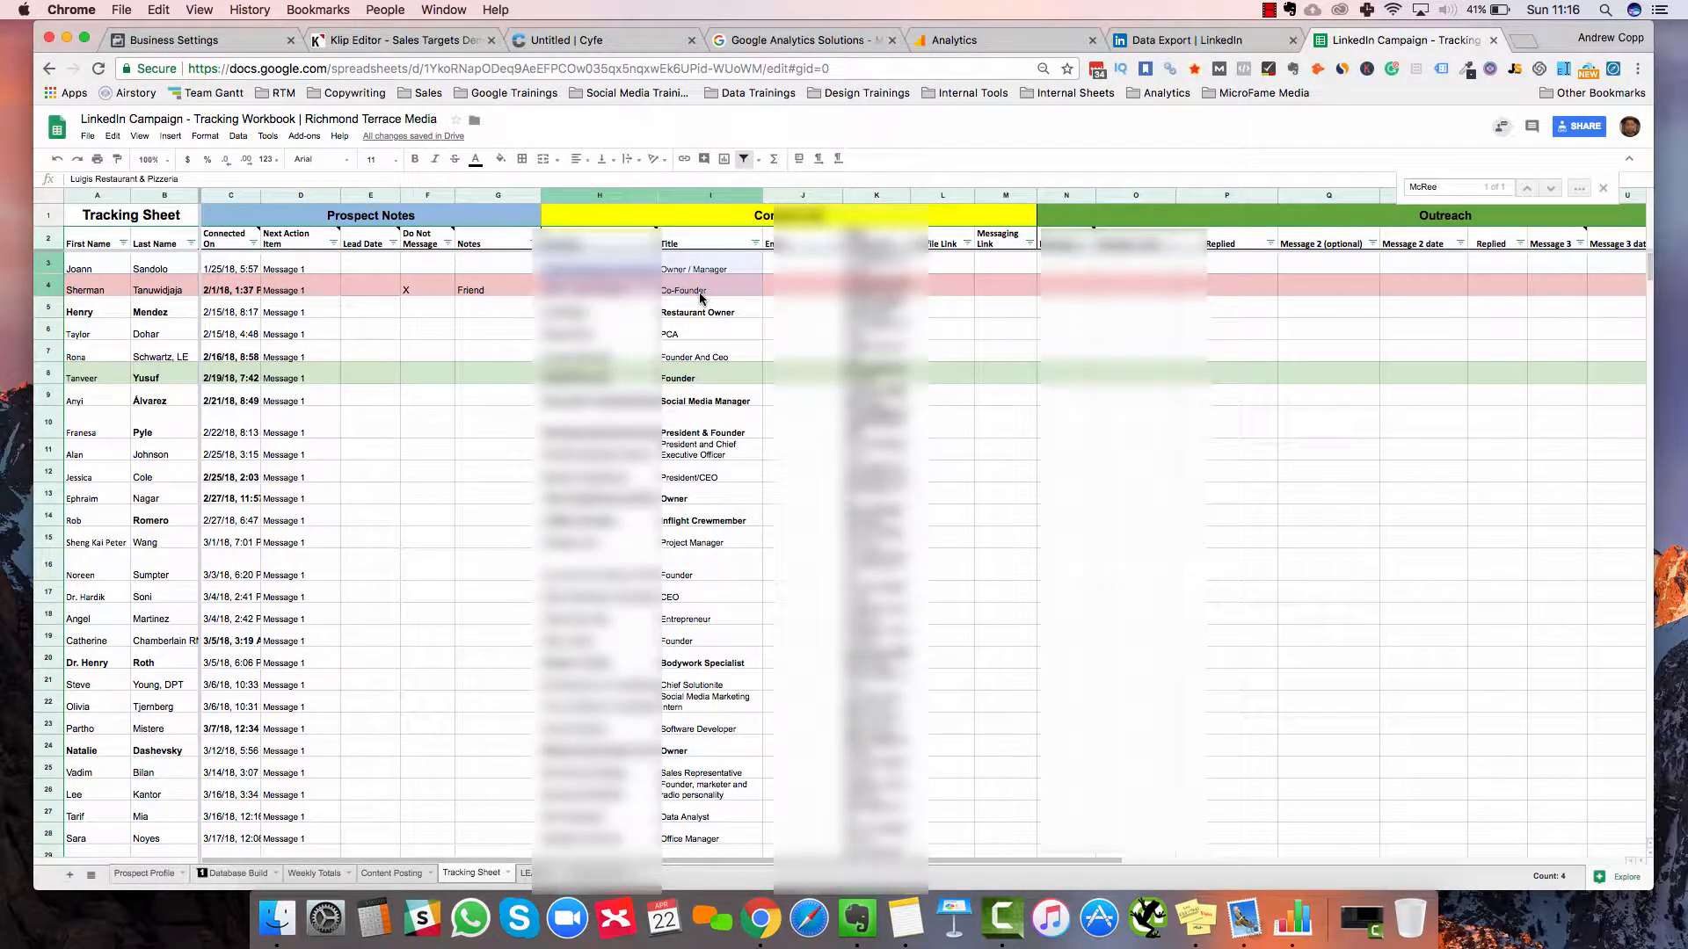
key("shift+Down")
key("shift+Down")
key("shift+Down")
key("shift+Down")
key("shift+Down")
key("shift+Down")
key("shift+Down")
key("shift+Down")
key("shift+Down")
key("shift+Down")
key("shift+Down")
key("shift+Down")
key("shift+Down")
key("shift+Down")
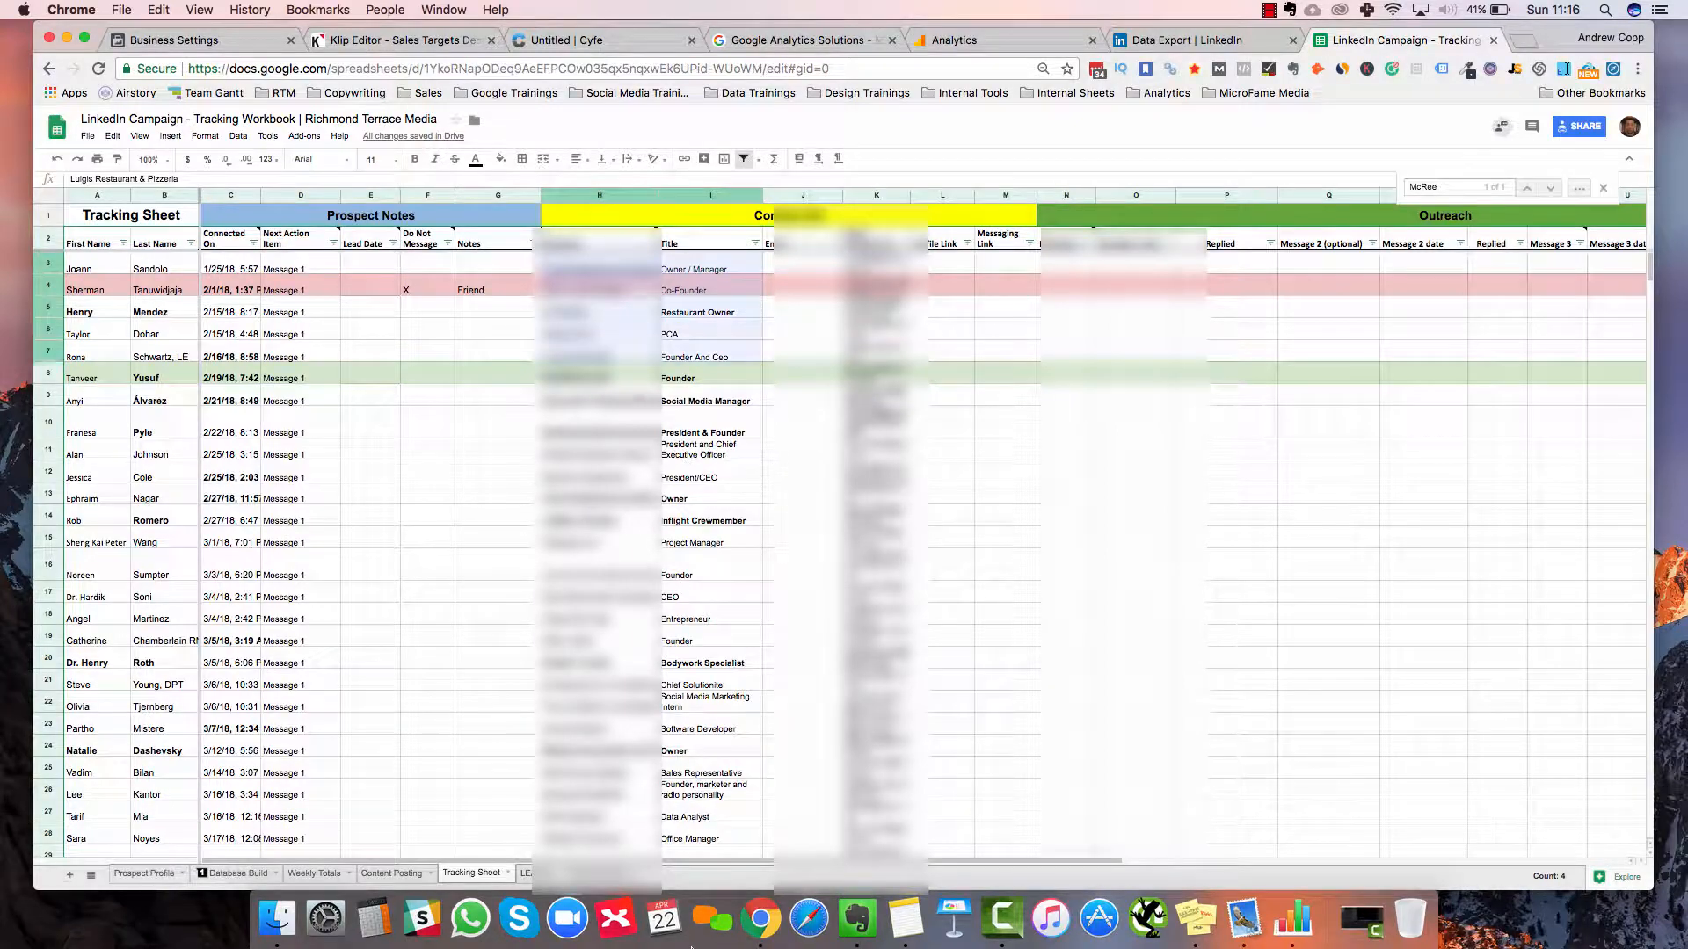
scroll(727, 403, "down", 10)
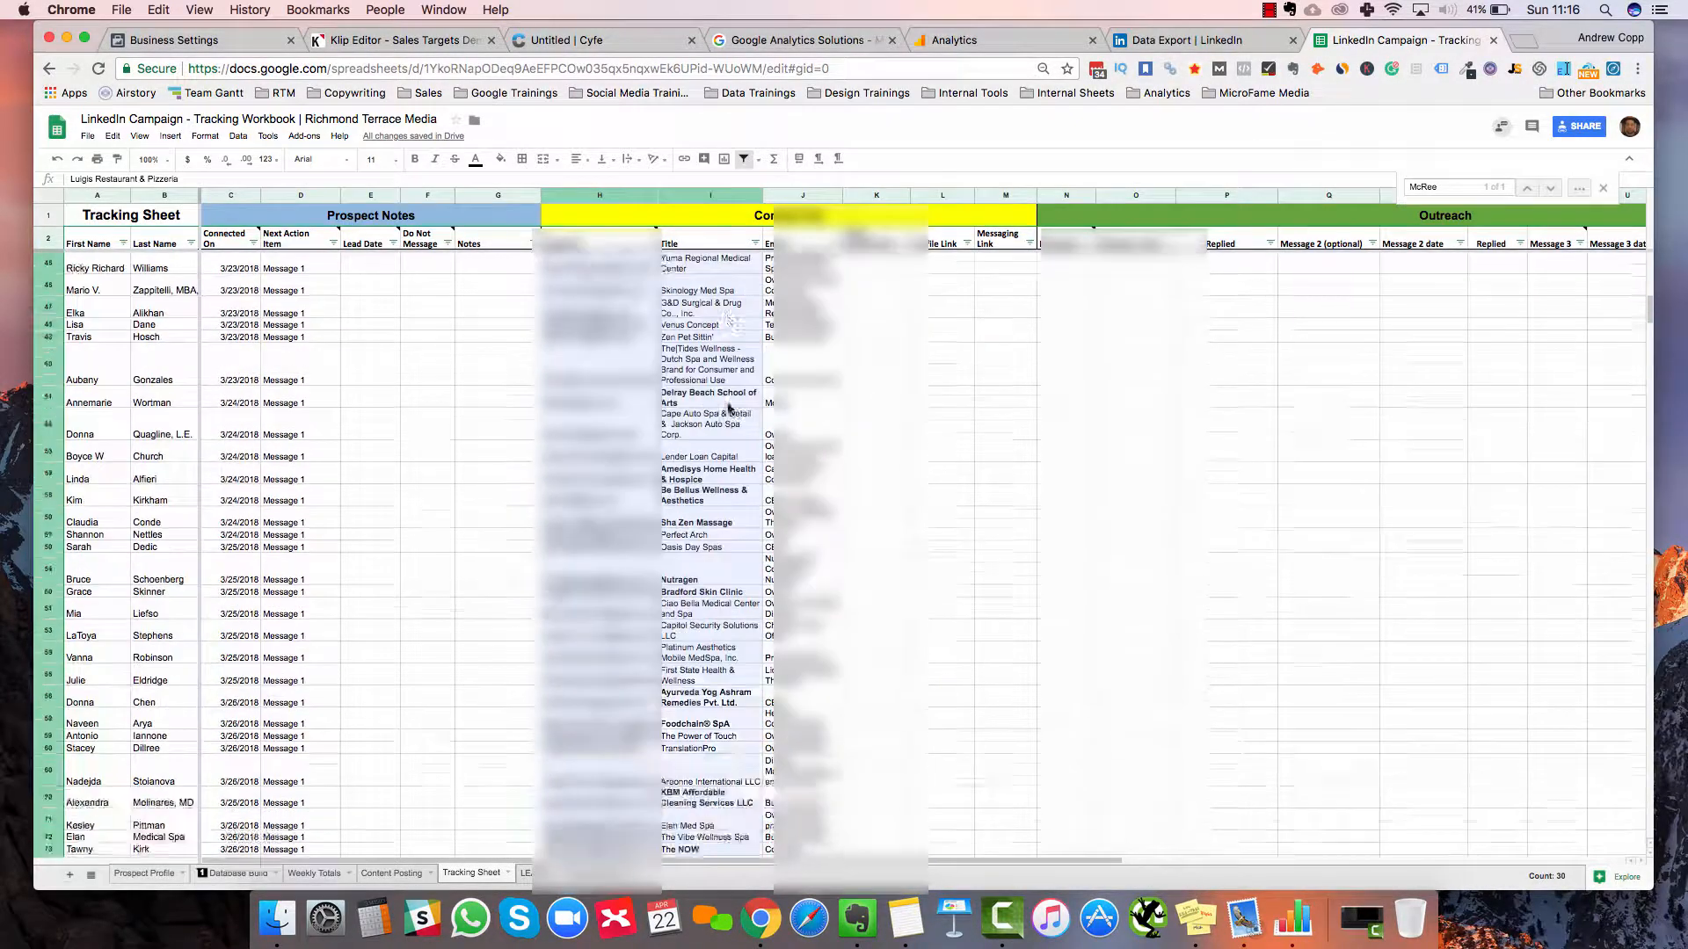
key("shift+Down")
key("shift+Down")
key("shift+Down")
key("shift+Down")
key("shift+Down")
key("shift+Down")
key("shift+Down")
key("shift+Down")
key("shift+Down")
key("shift+Down")
key("shift+Down")
key("shift+Down")
key("shift+Down")
key("shift+Down")
key("shift+Down")
key("shift+Down")
key("shift+Down")
key("shift+Up")
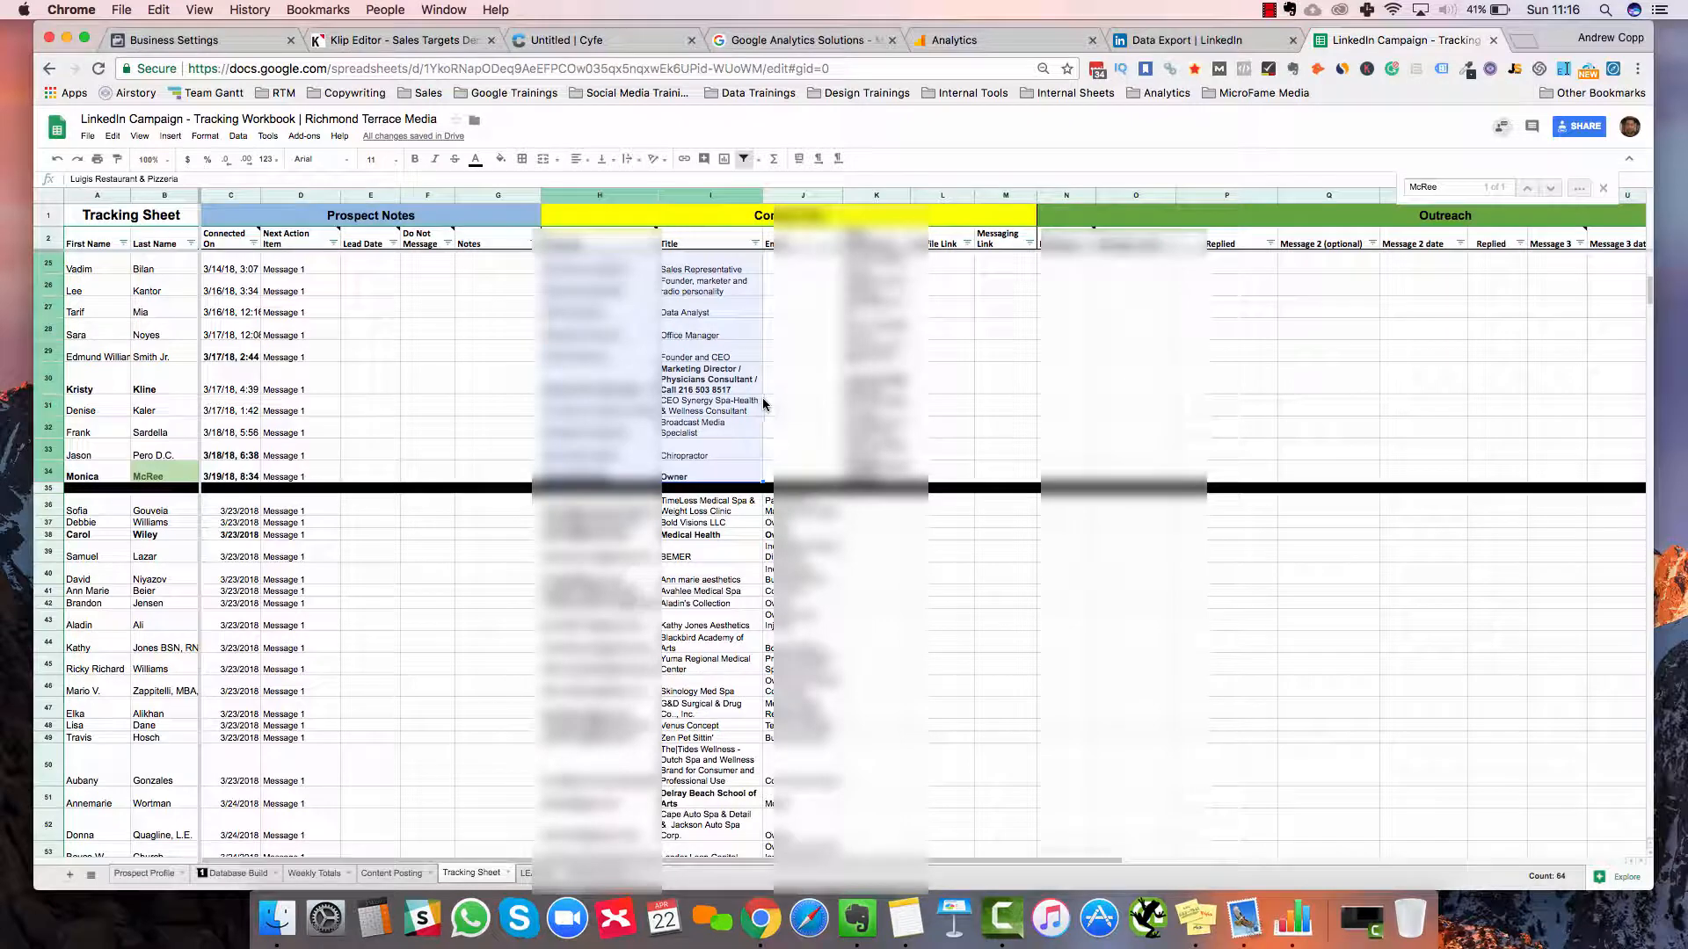
key("super+c")
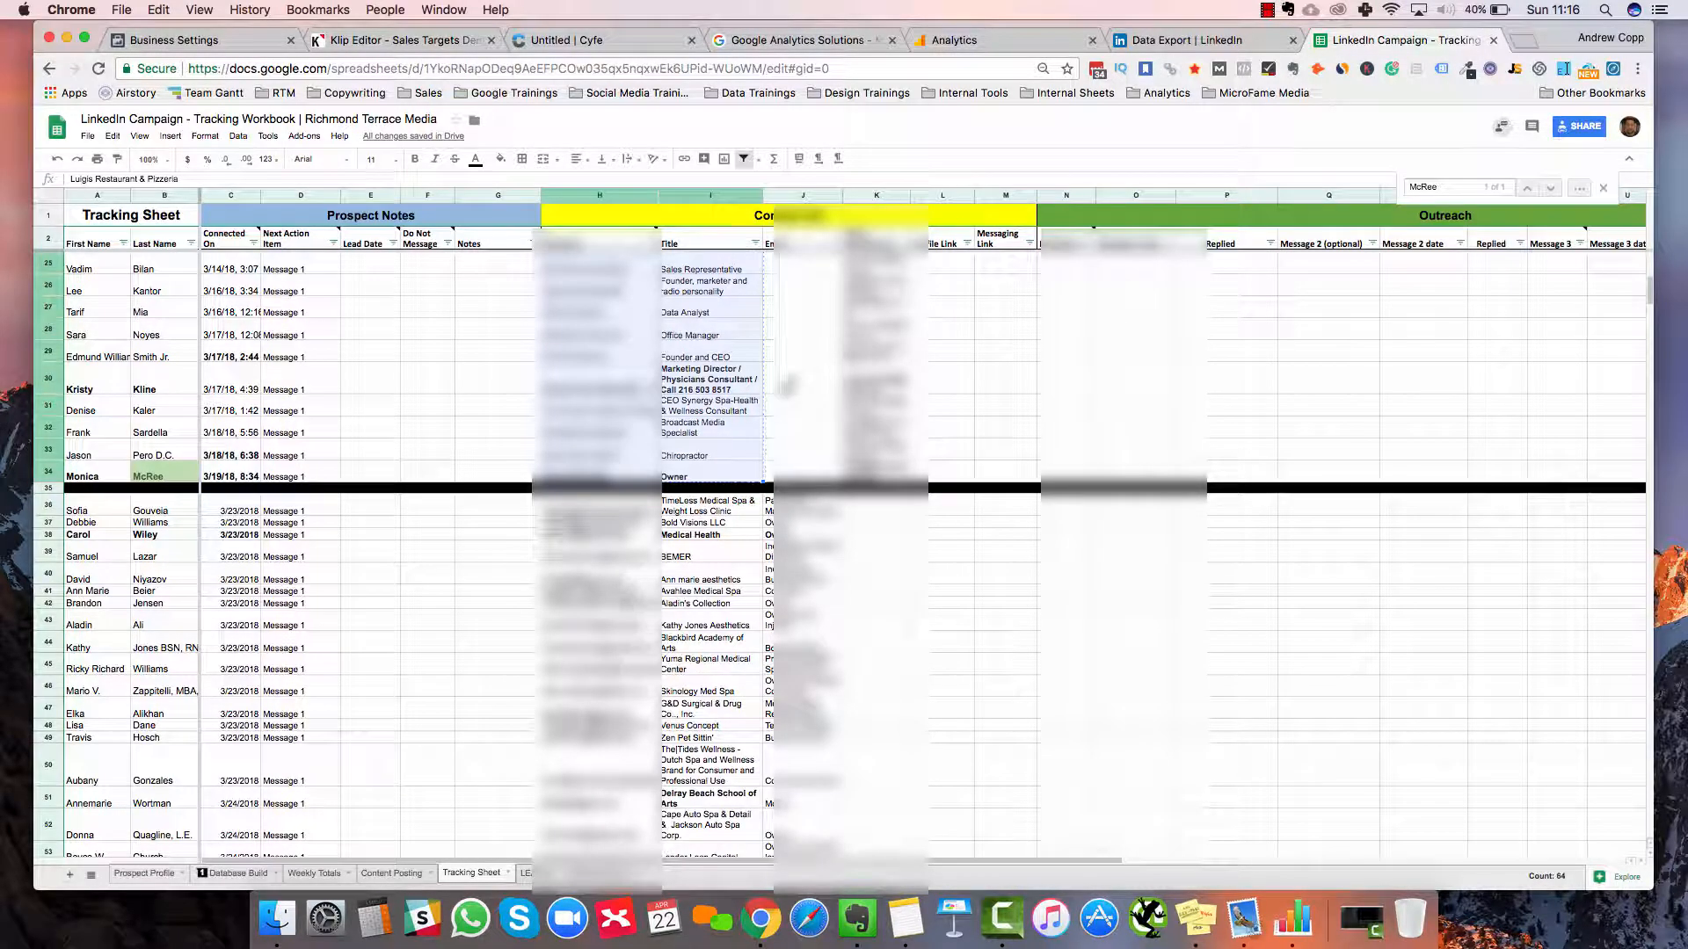
key("Right")
key("super+v")
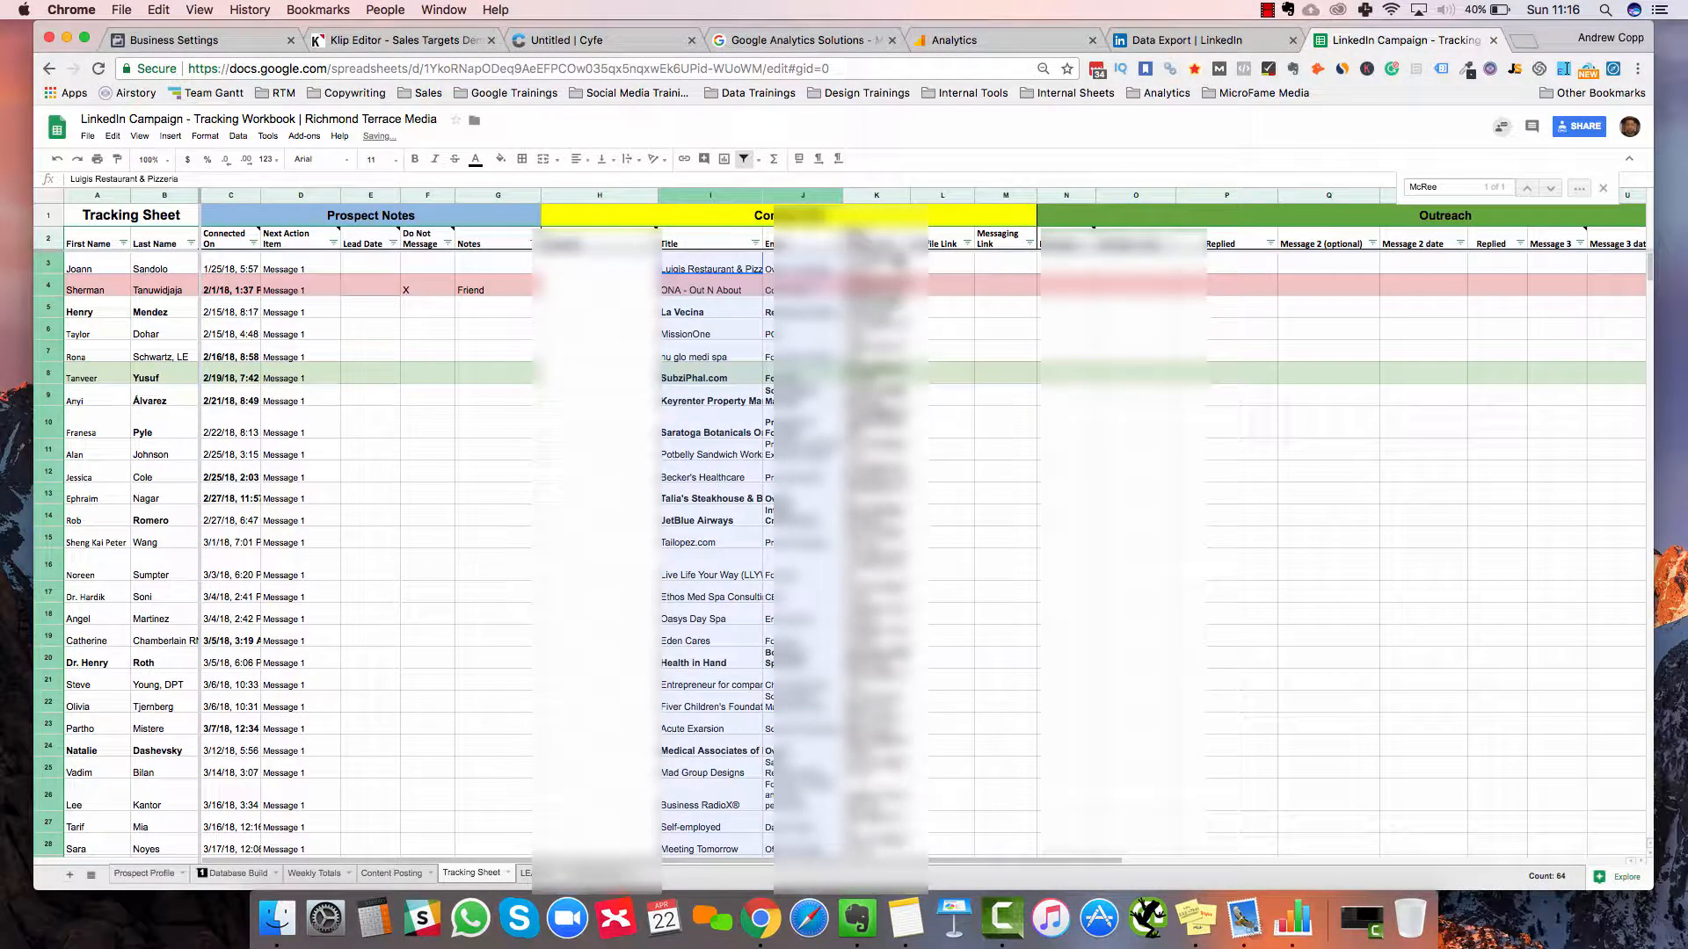
left_click_drag(898, 268, 905, 308)
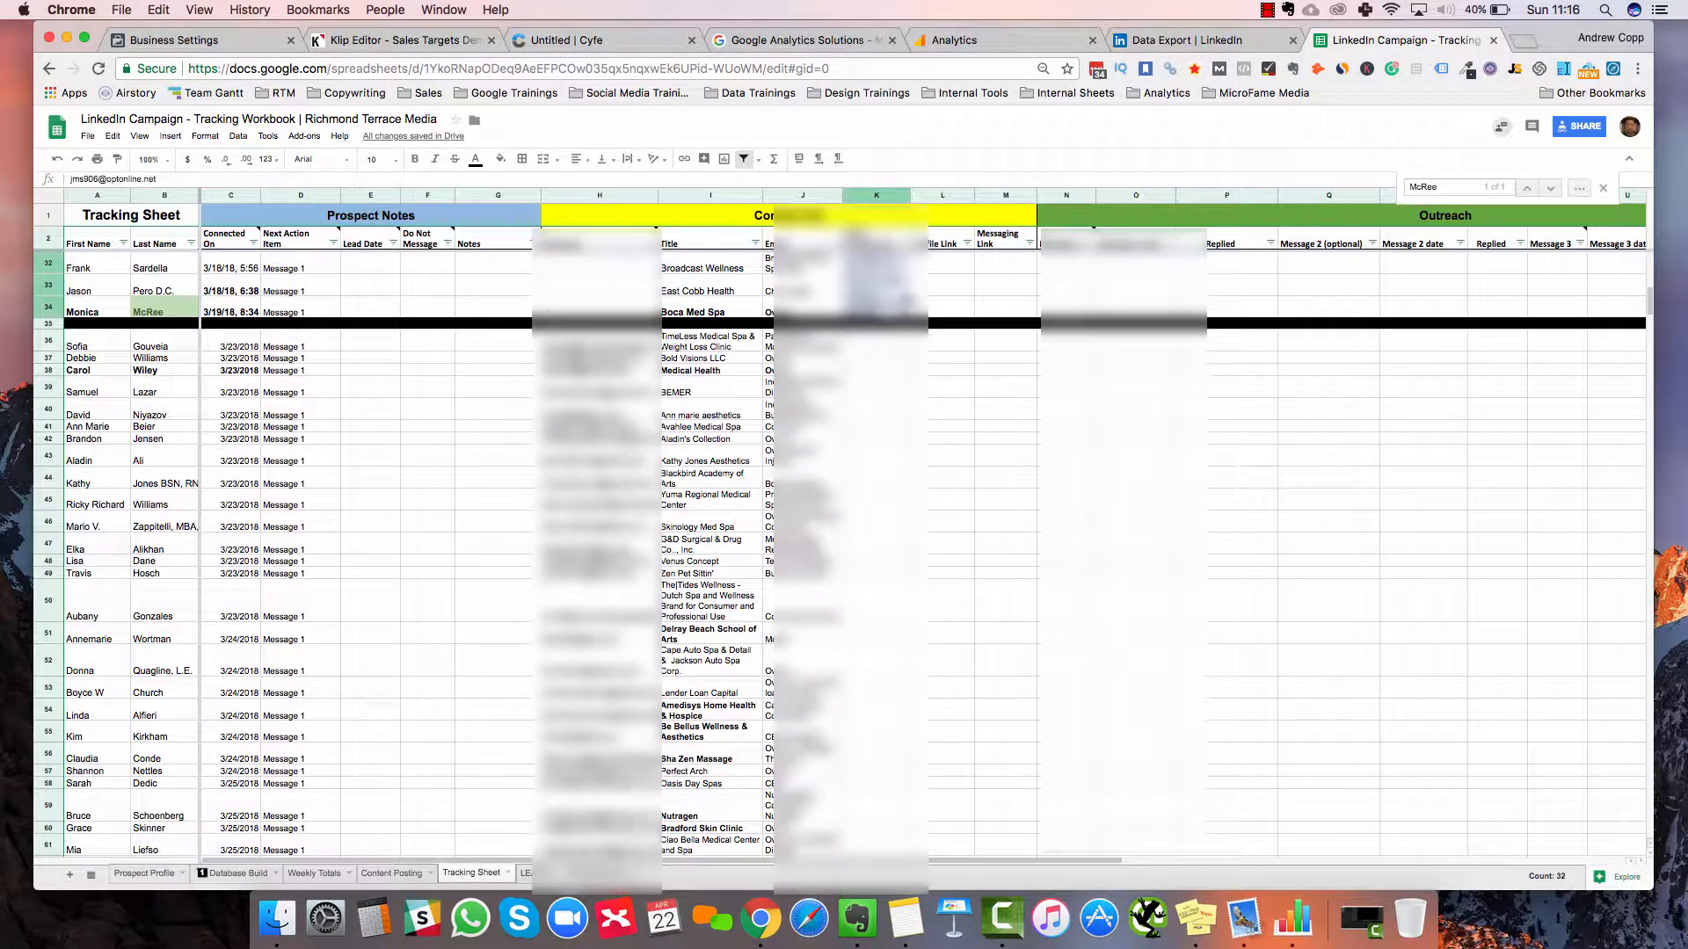
scroll(906, 351, "up", 10)
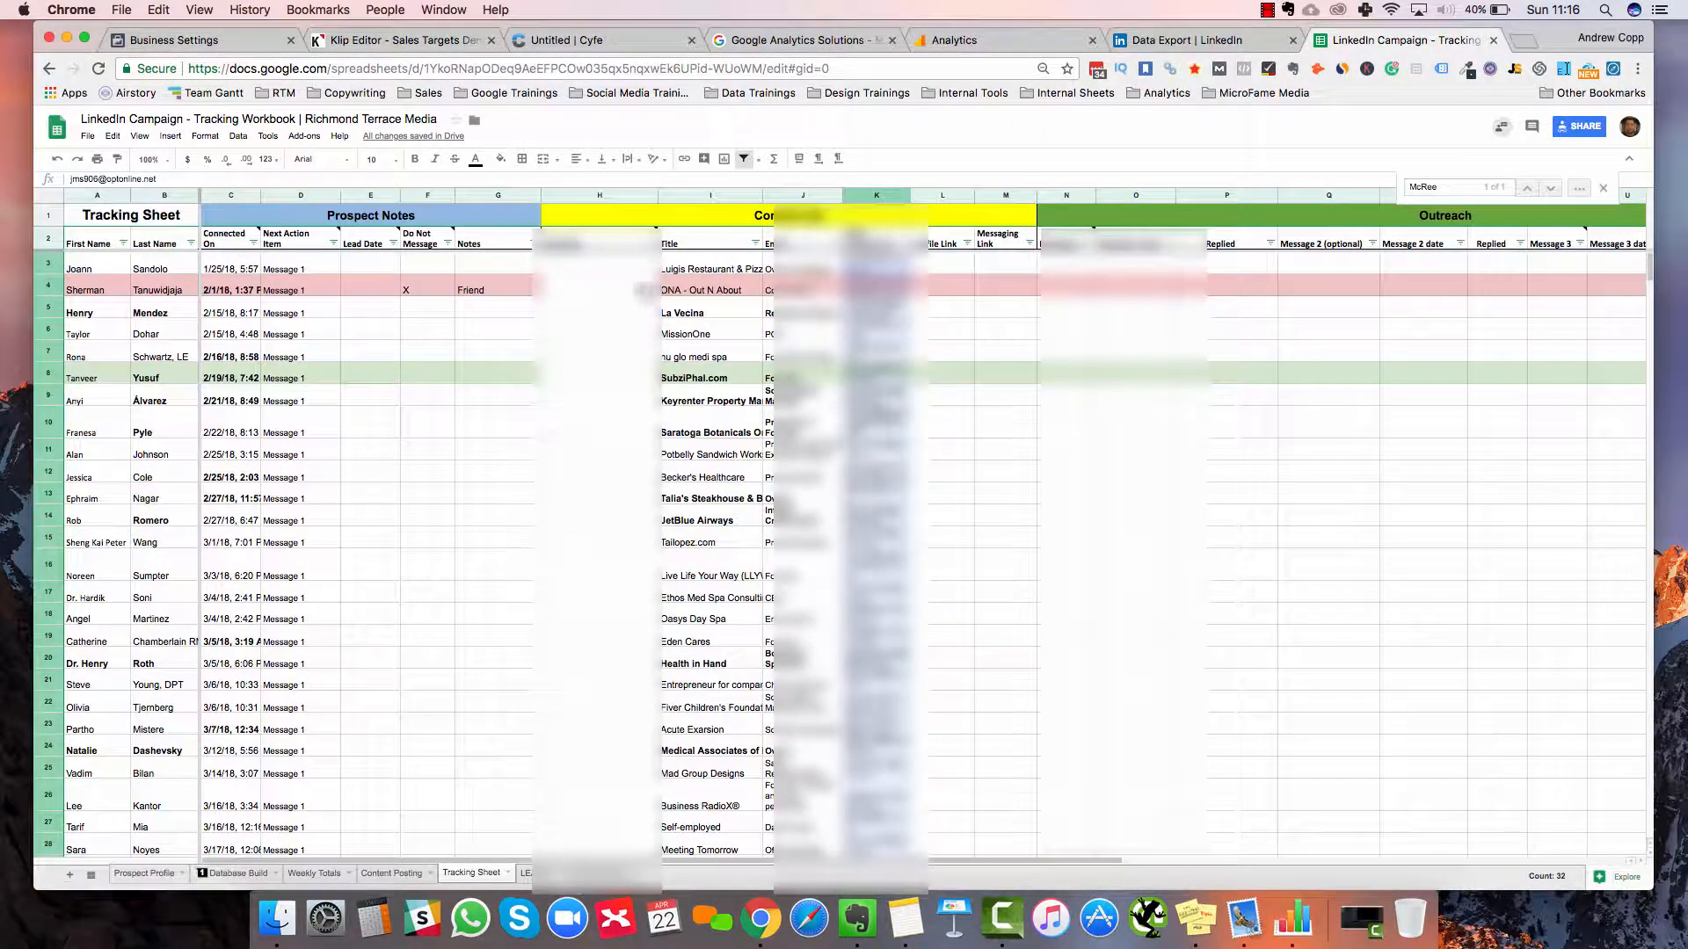
left_click_drag(644, 285, 624, 282)
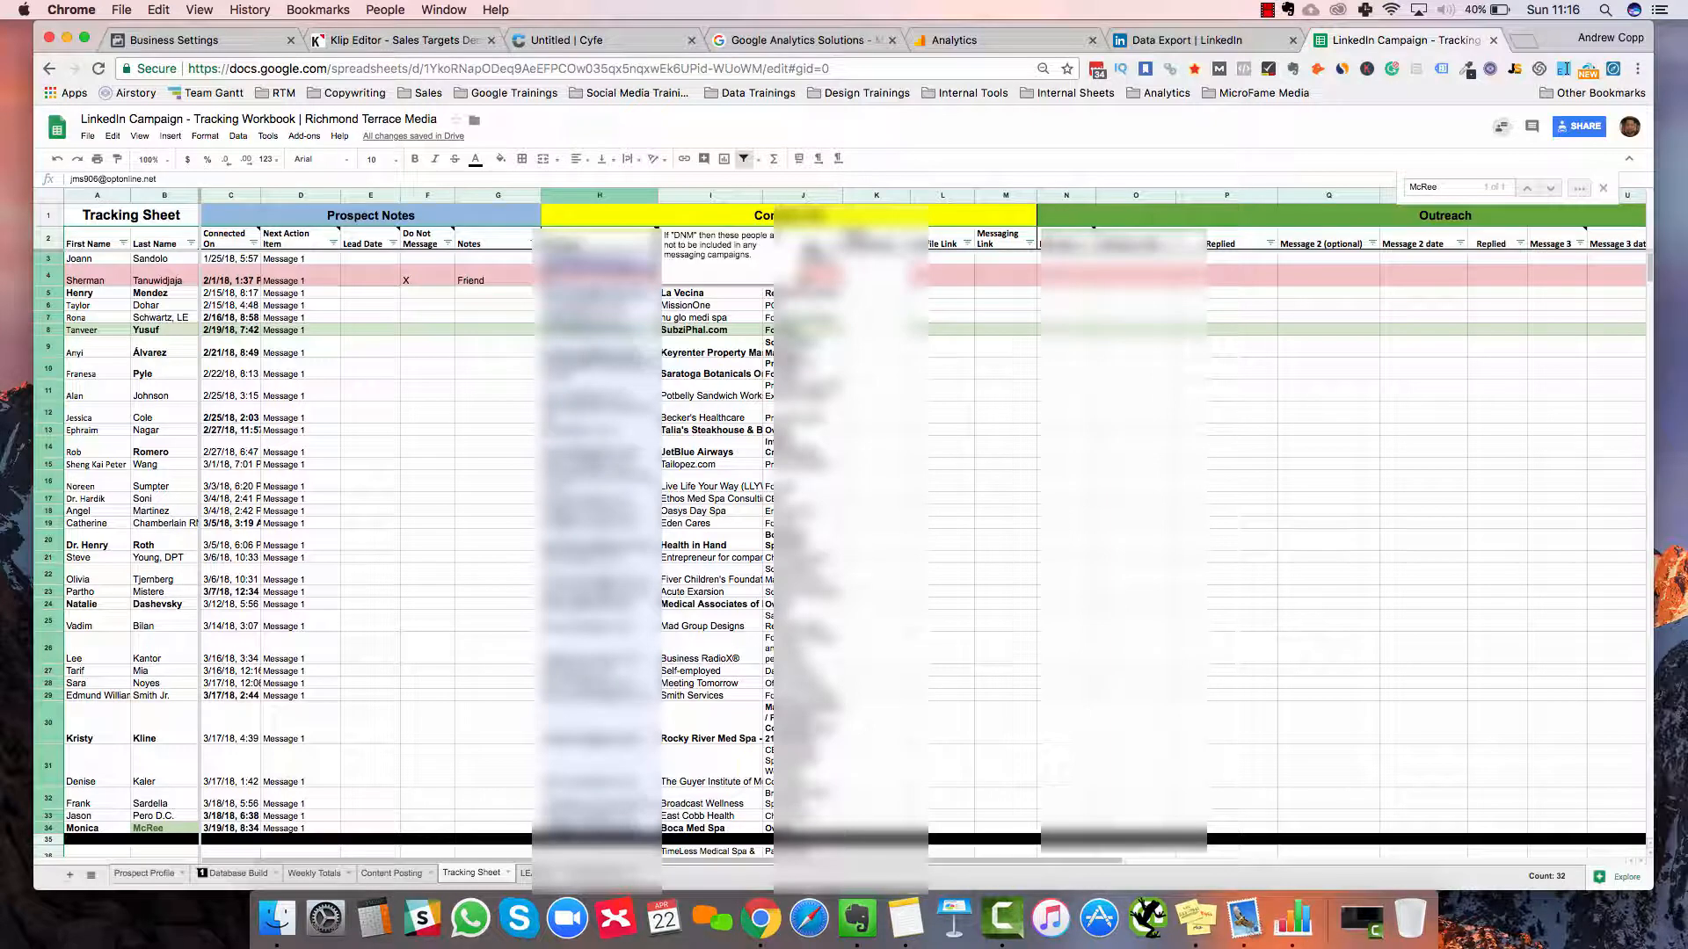
Relabel headers H2, I2 and J2 as Email, Company and Title
left_click(810, 245)
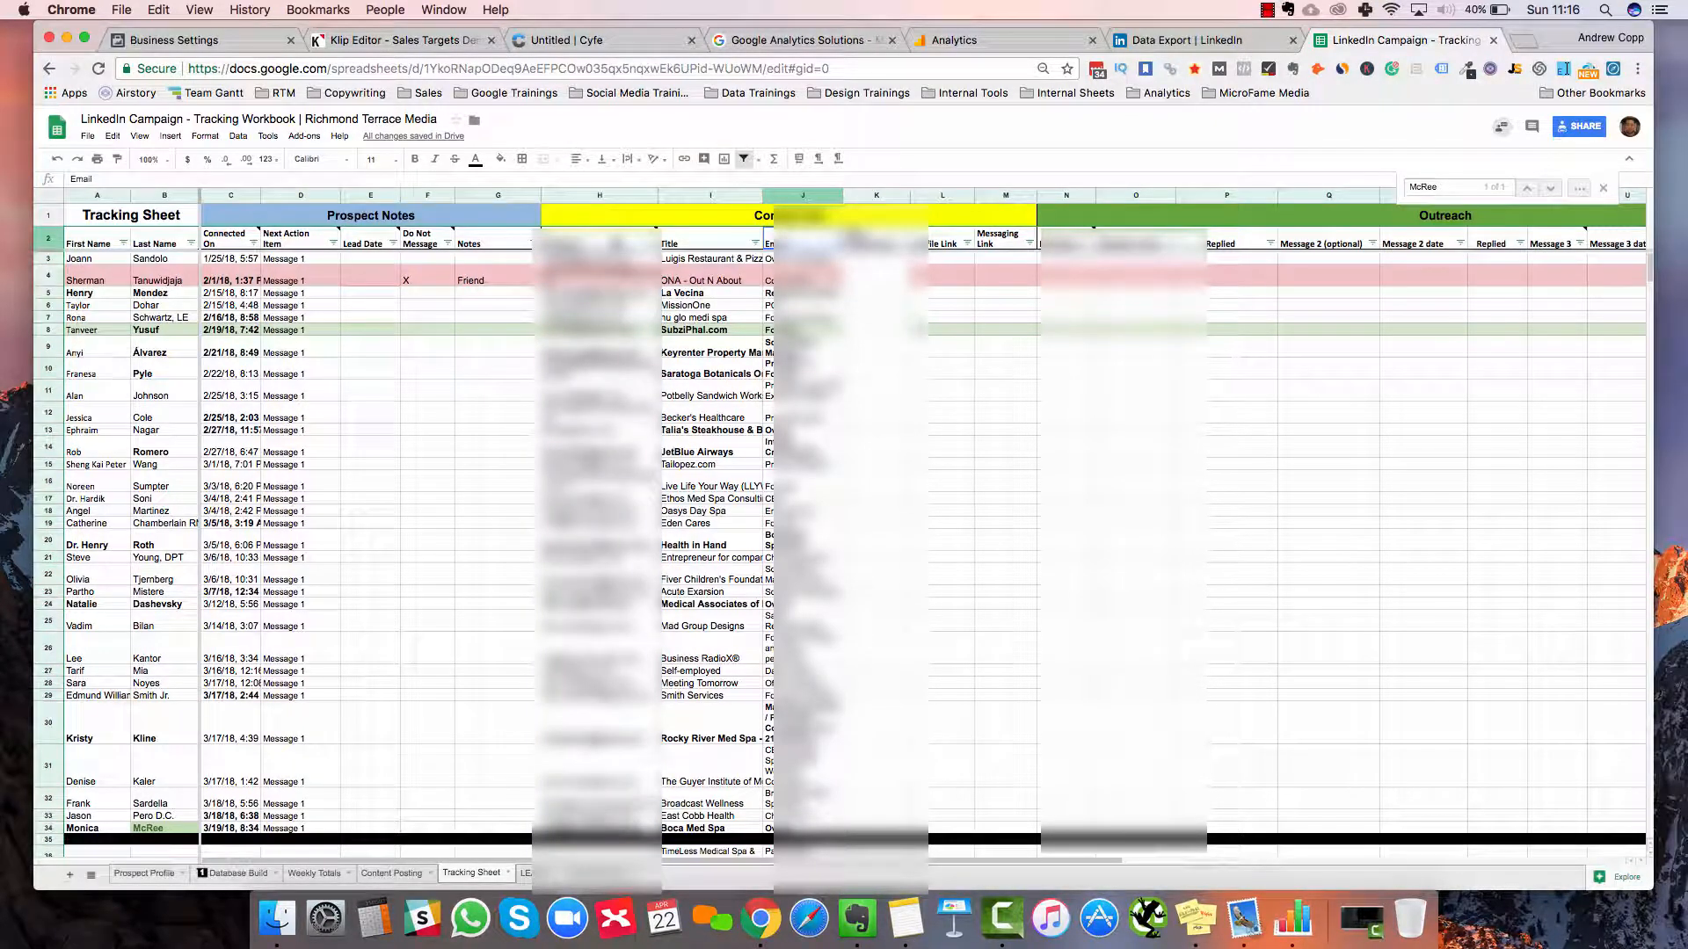
left_click(613, 245)
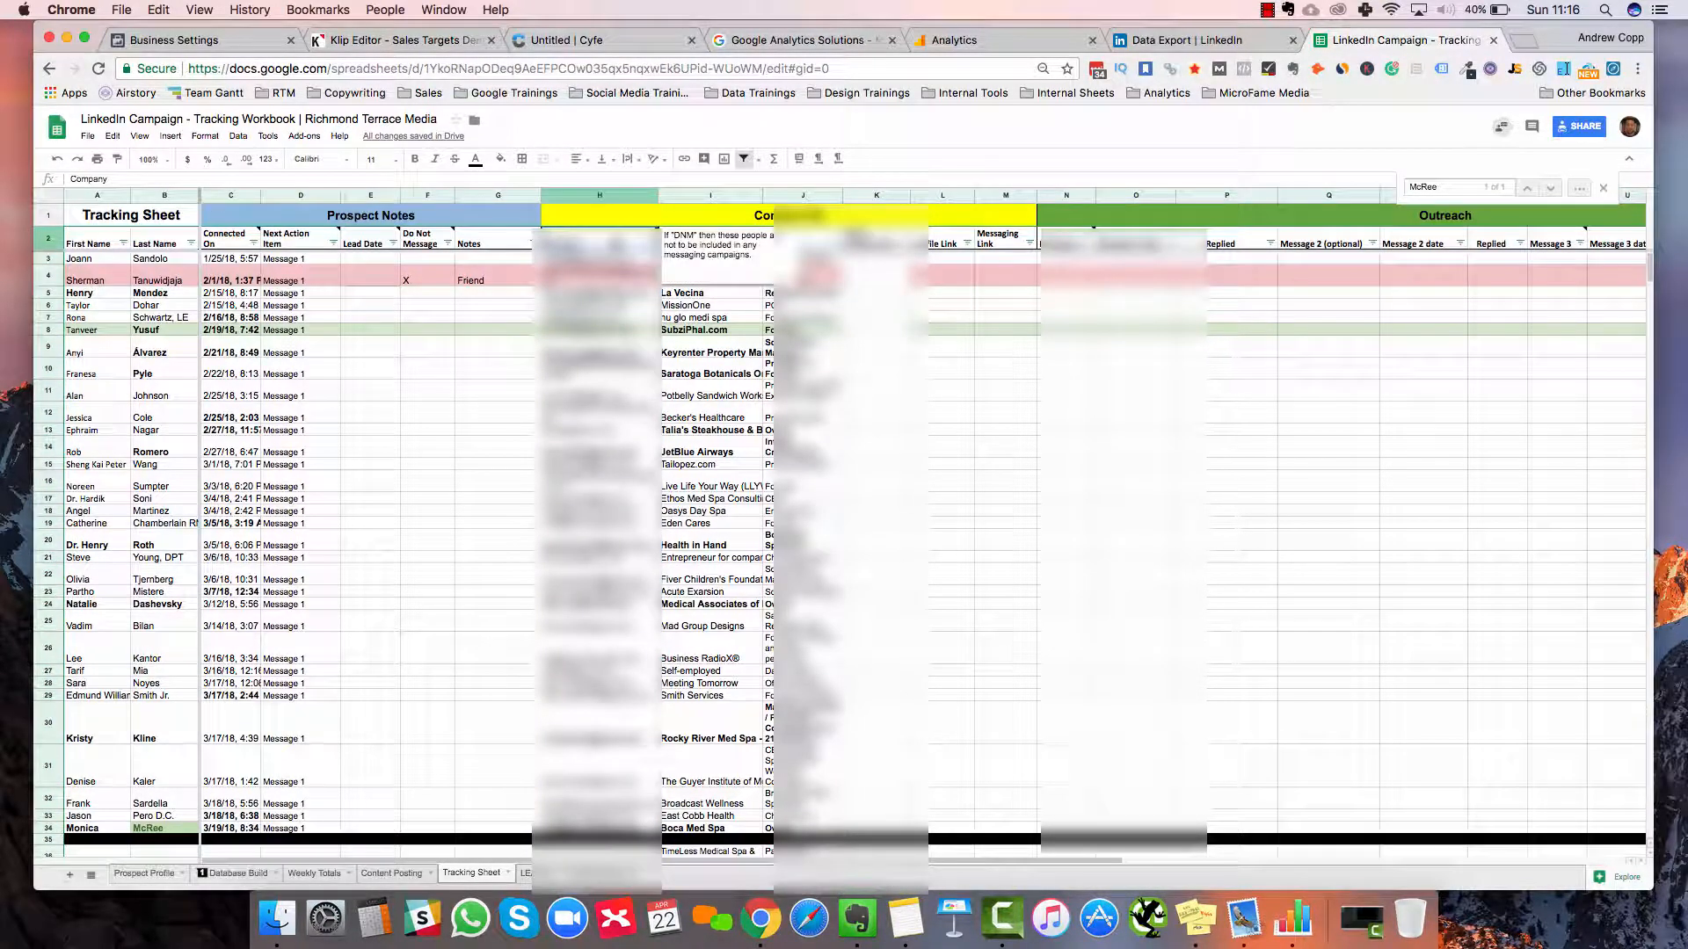
type("E")
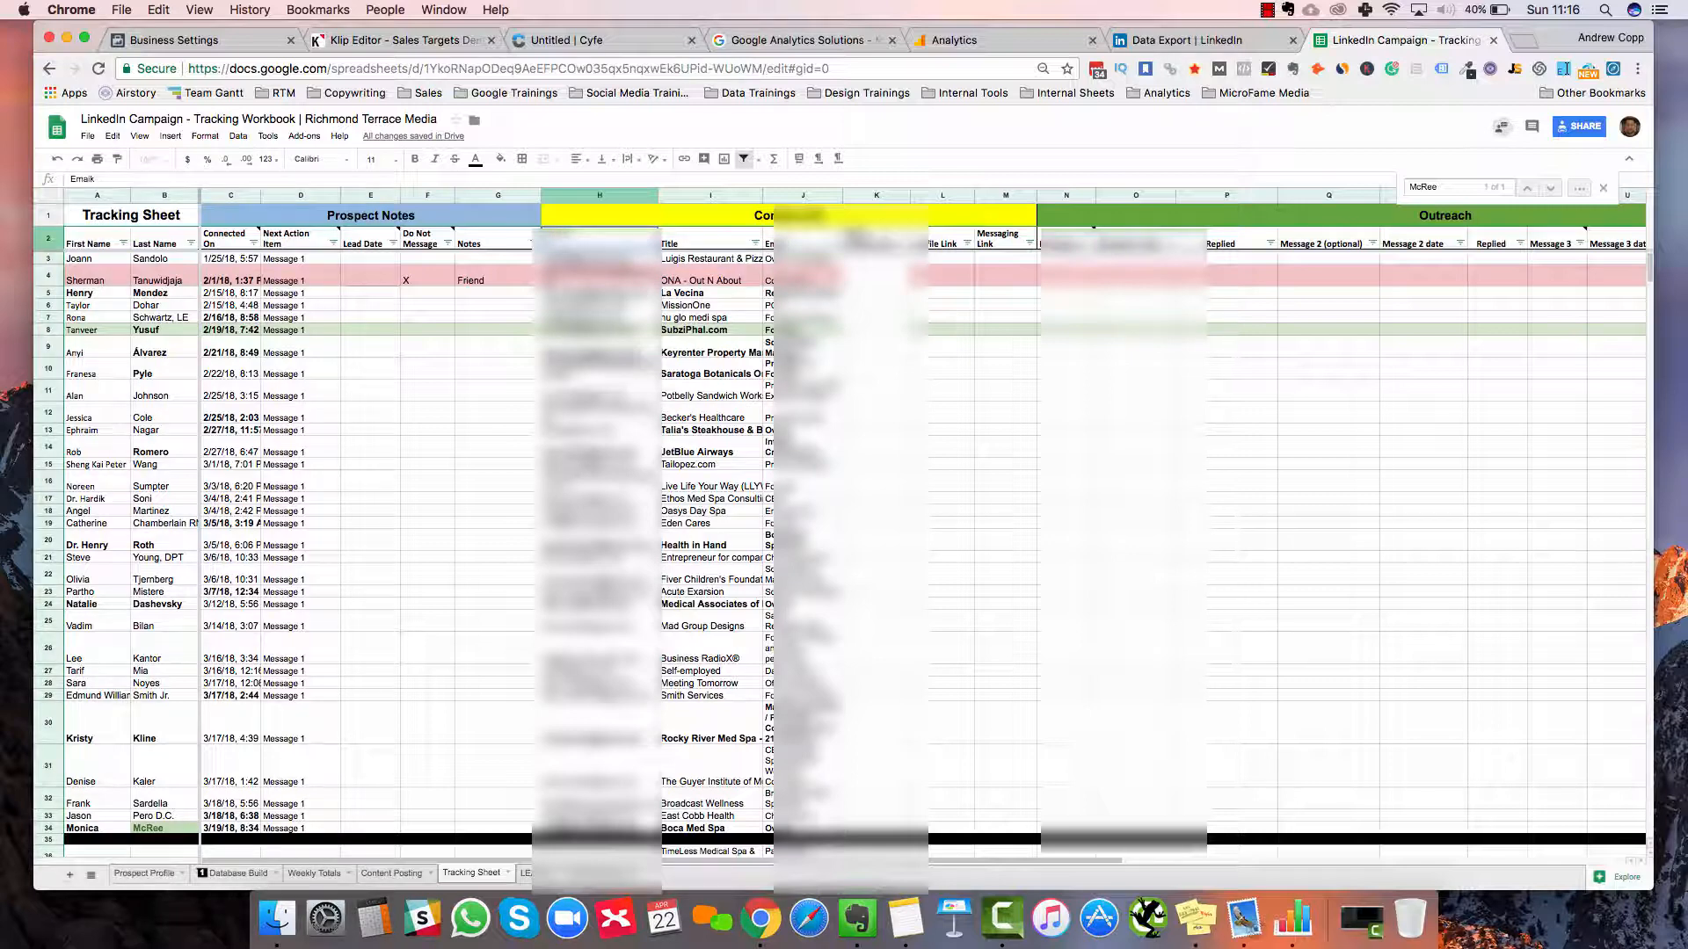
type("mail")
key("Return")
left_click(701, 242)
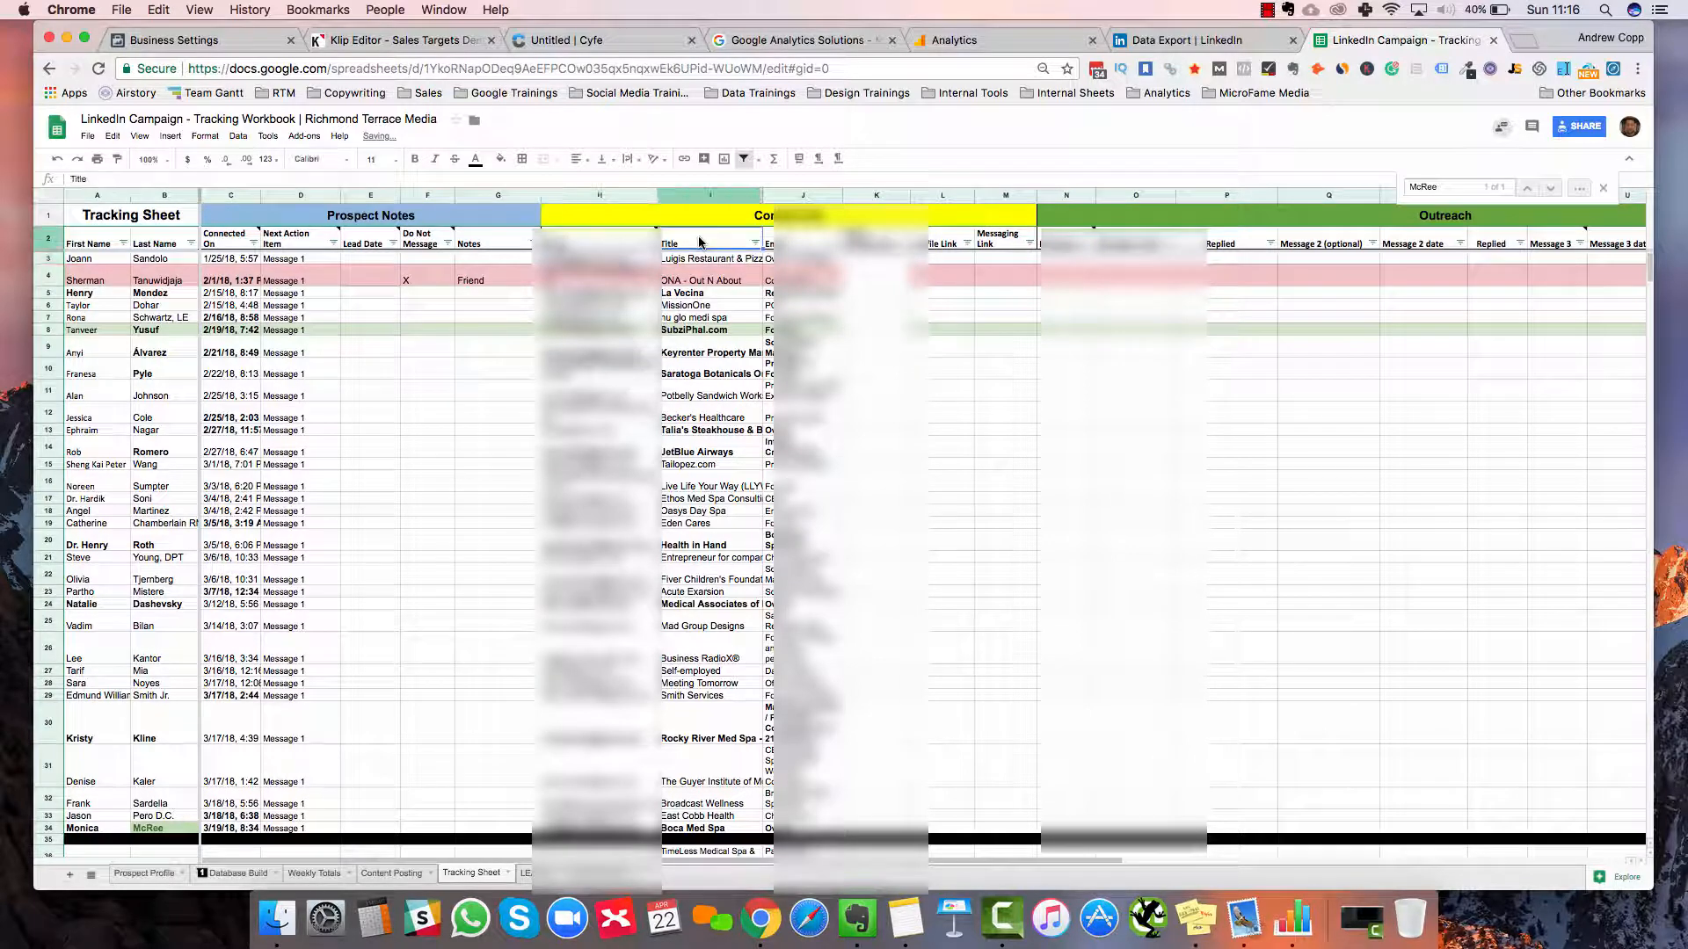
type("Company")
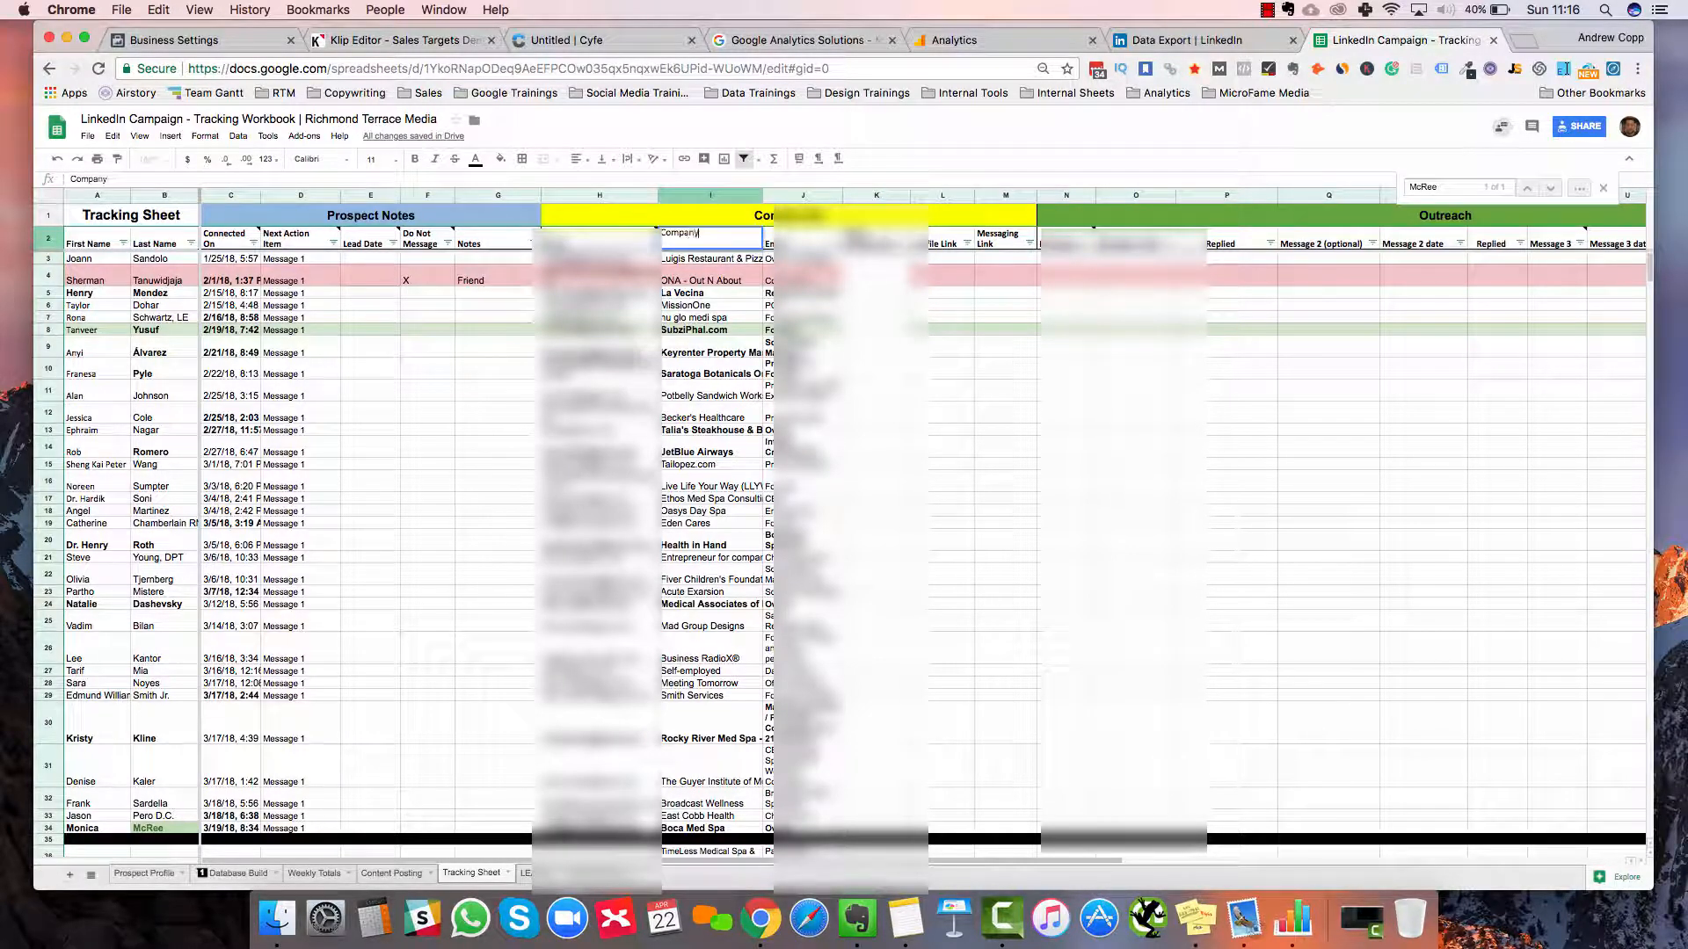
key("Tab")
type("T")
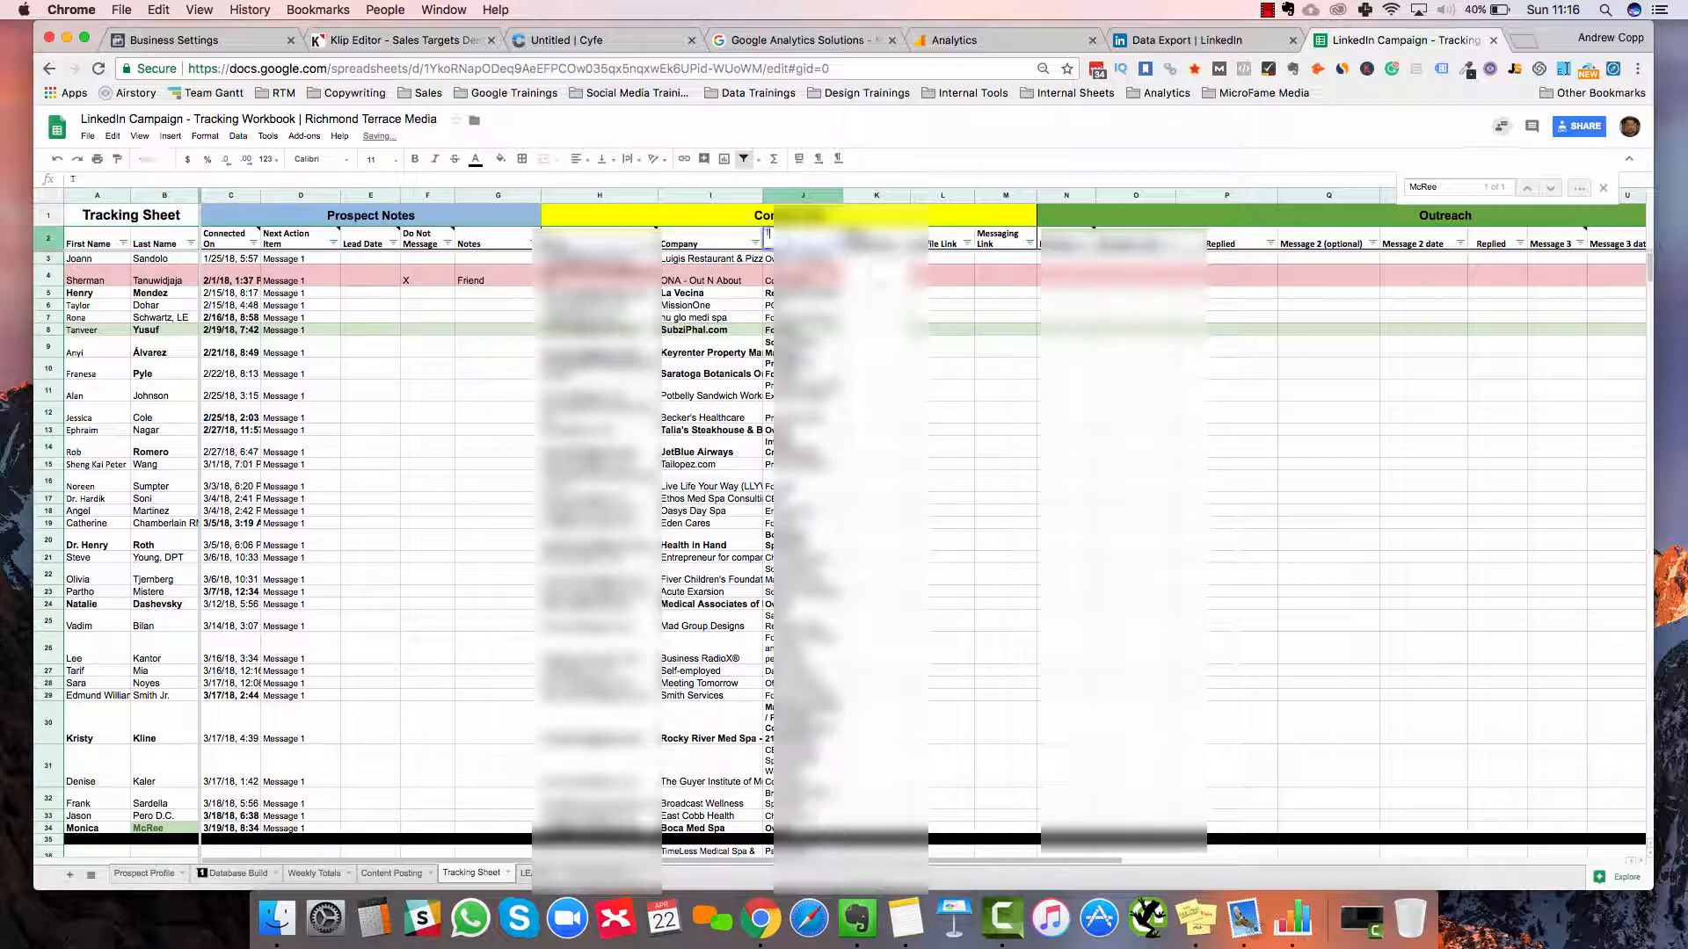
key("Return")
Delete the extra column K so the Outreach columns shift left
left_click(883, 306)
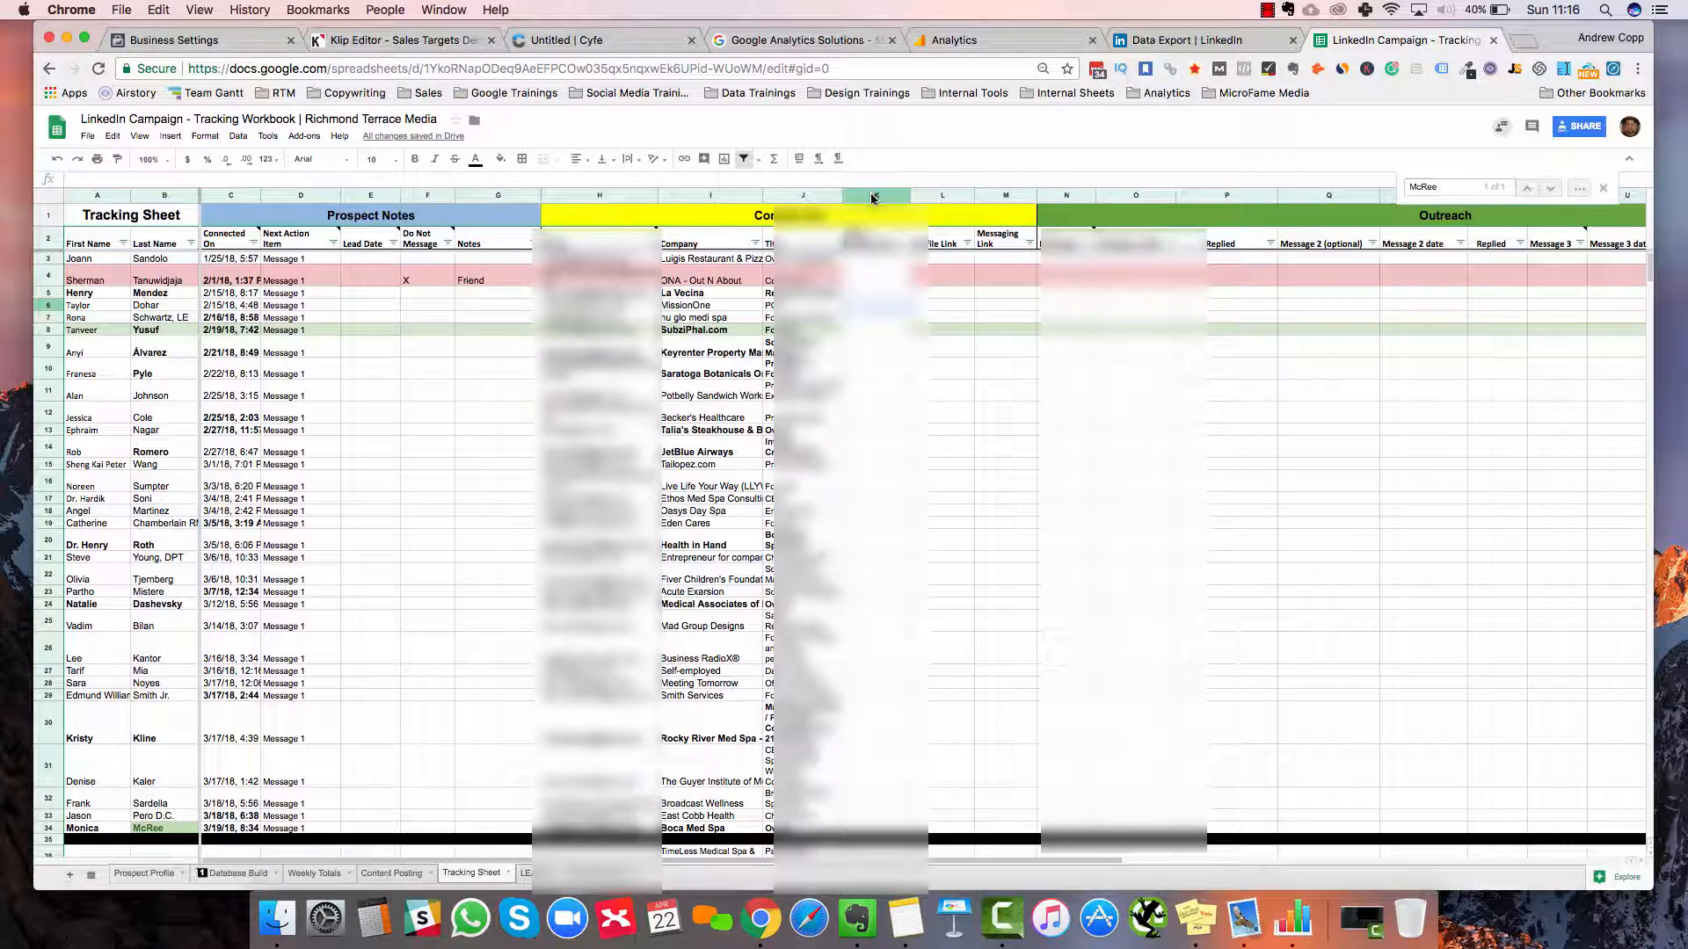
left_click(886, 195)
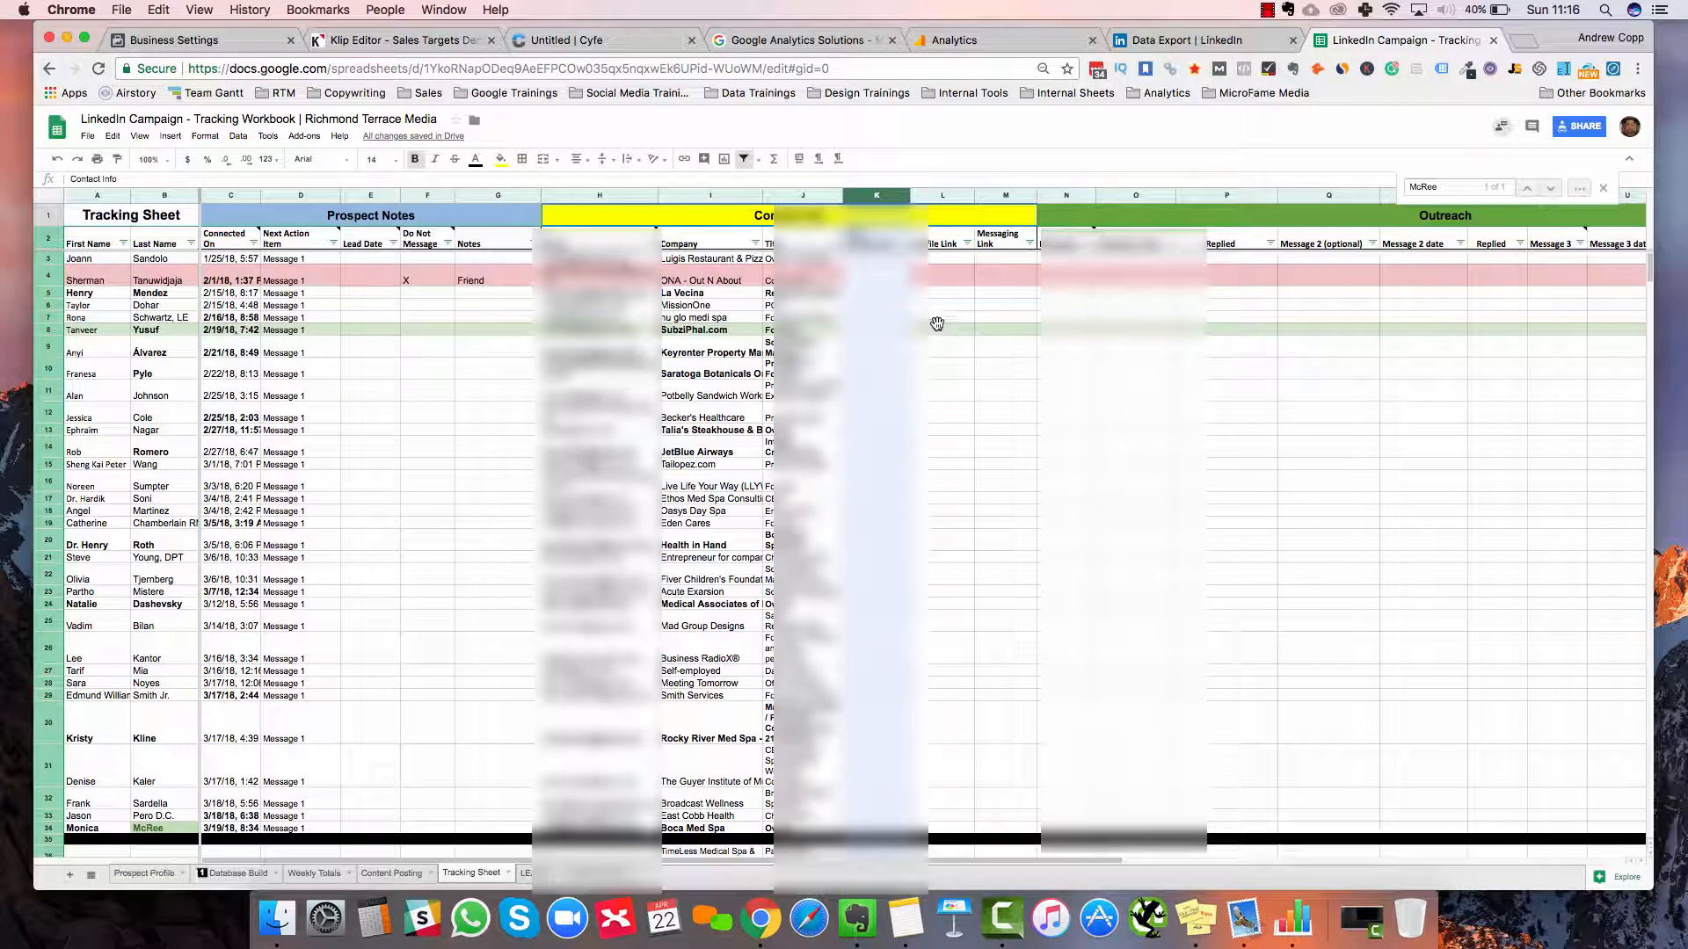
right_click(934, 324)
left_click(937, 323)
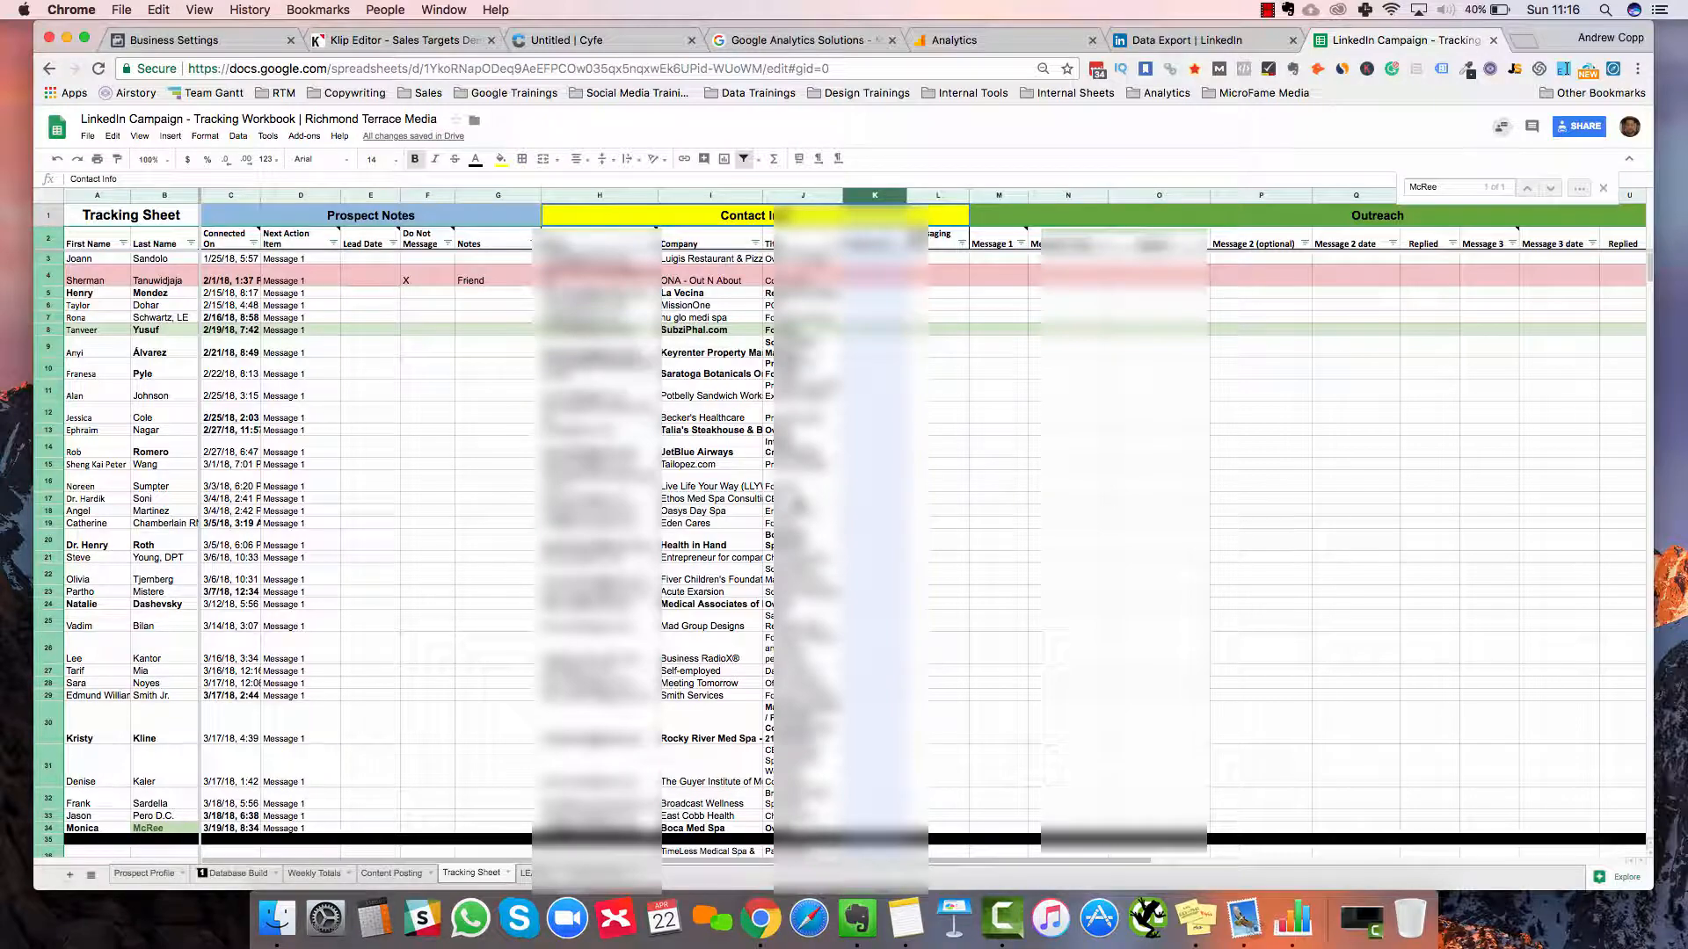
scroll(841, 554, "down", 5)
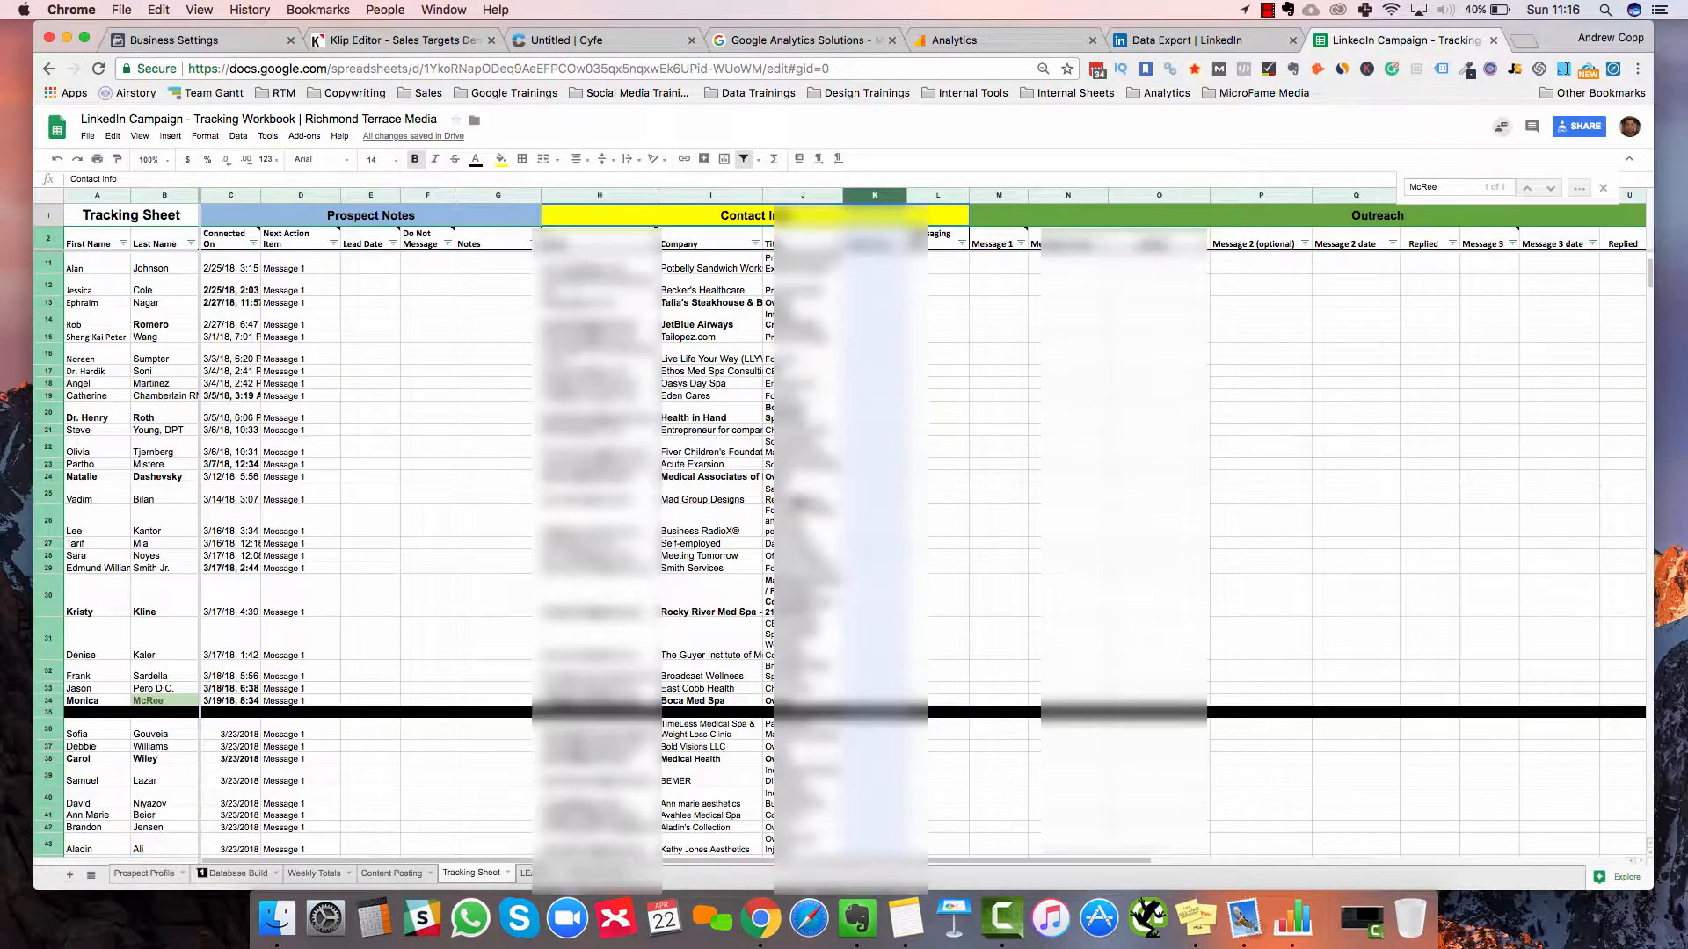
scroll(841, 553, "down", 15)
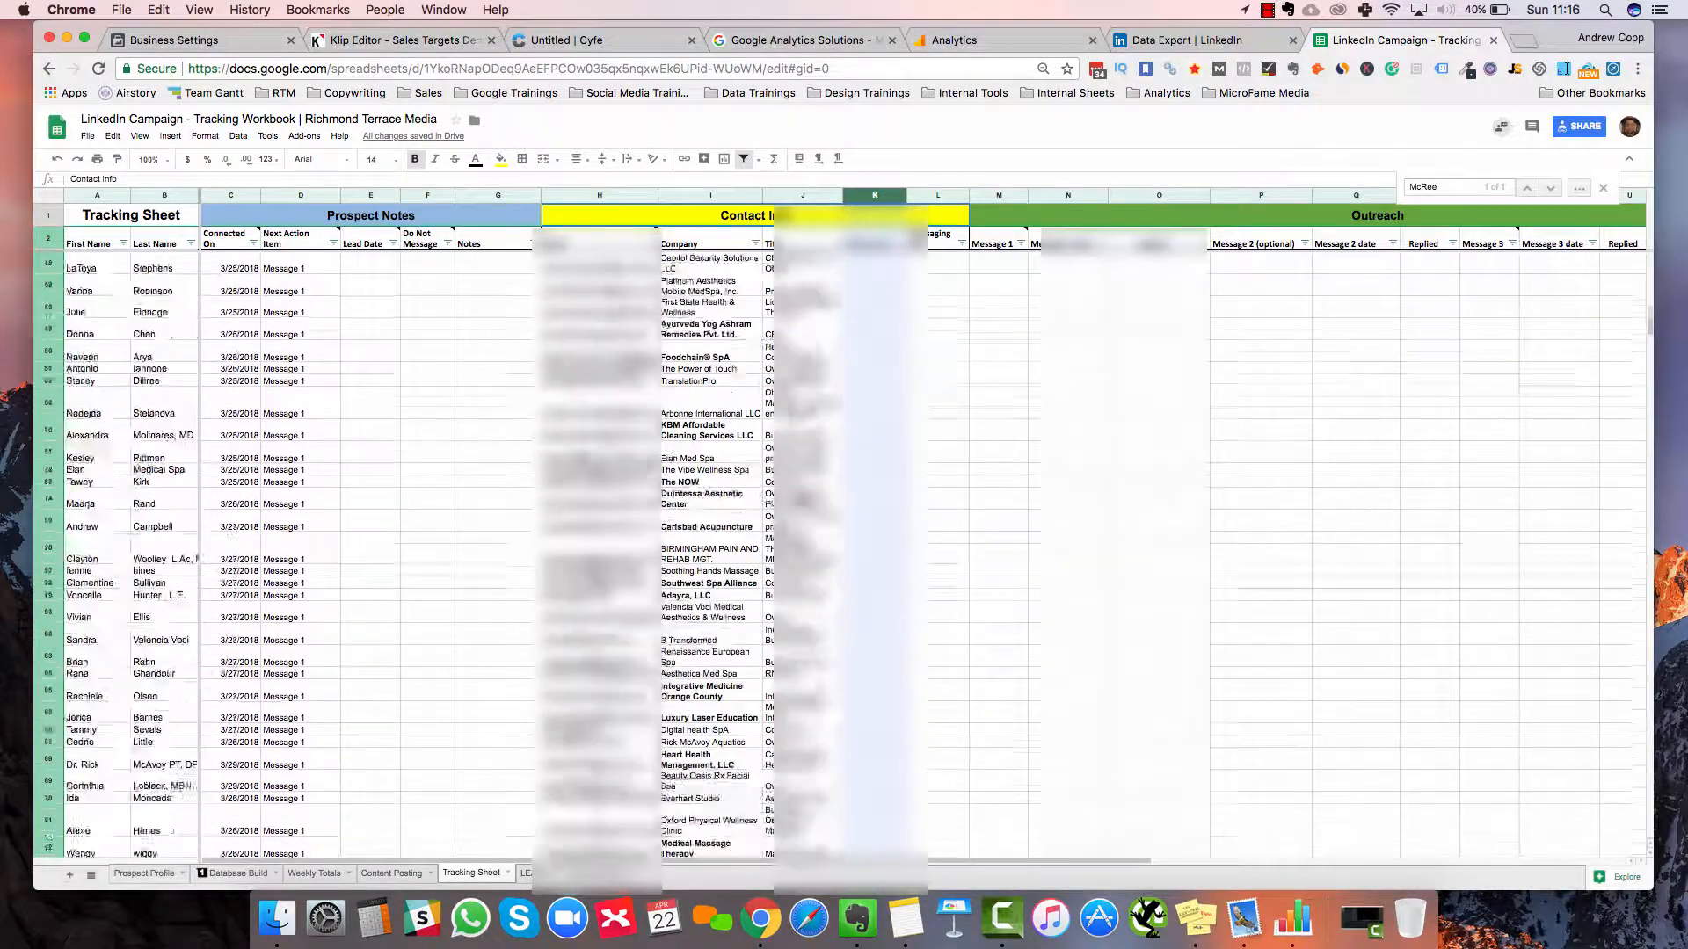
scroll(655, 598, "down", 20)
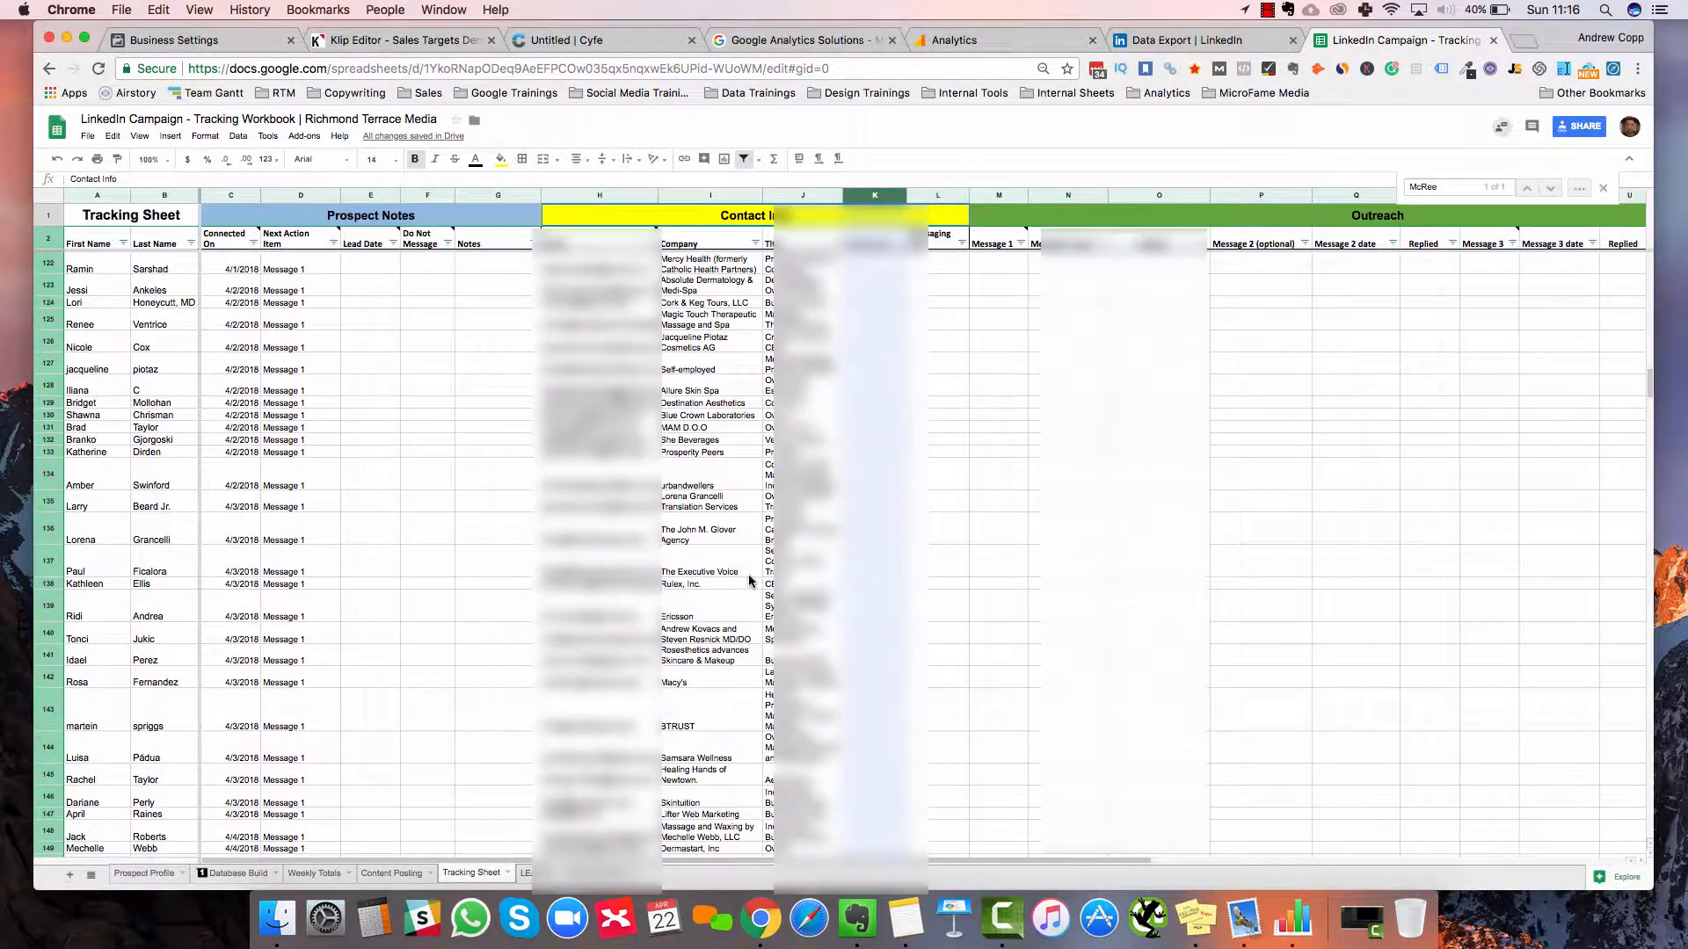
left_click(701, 584)
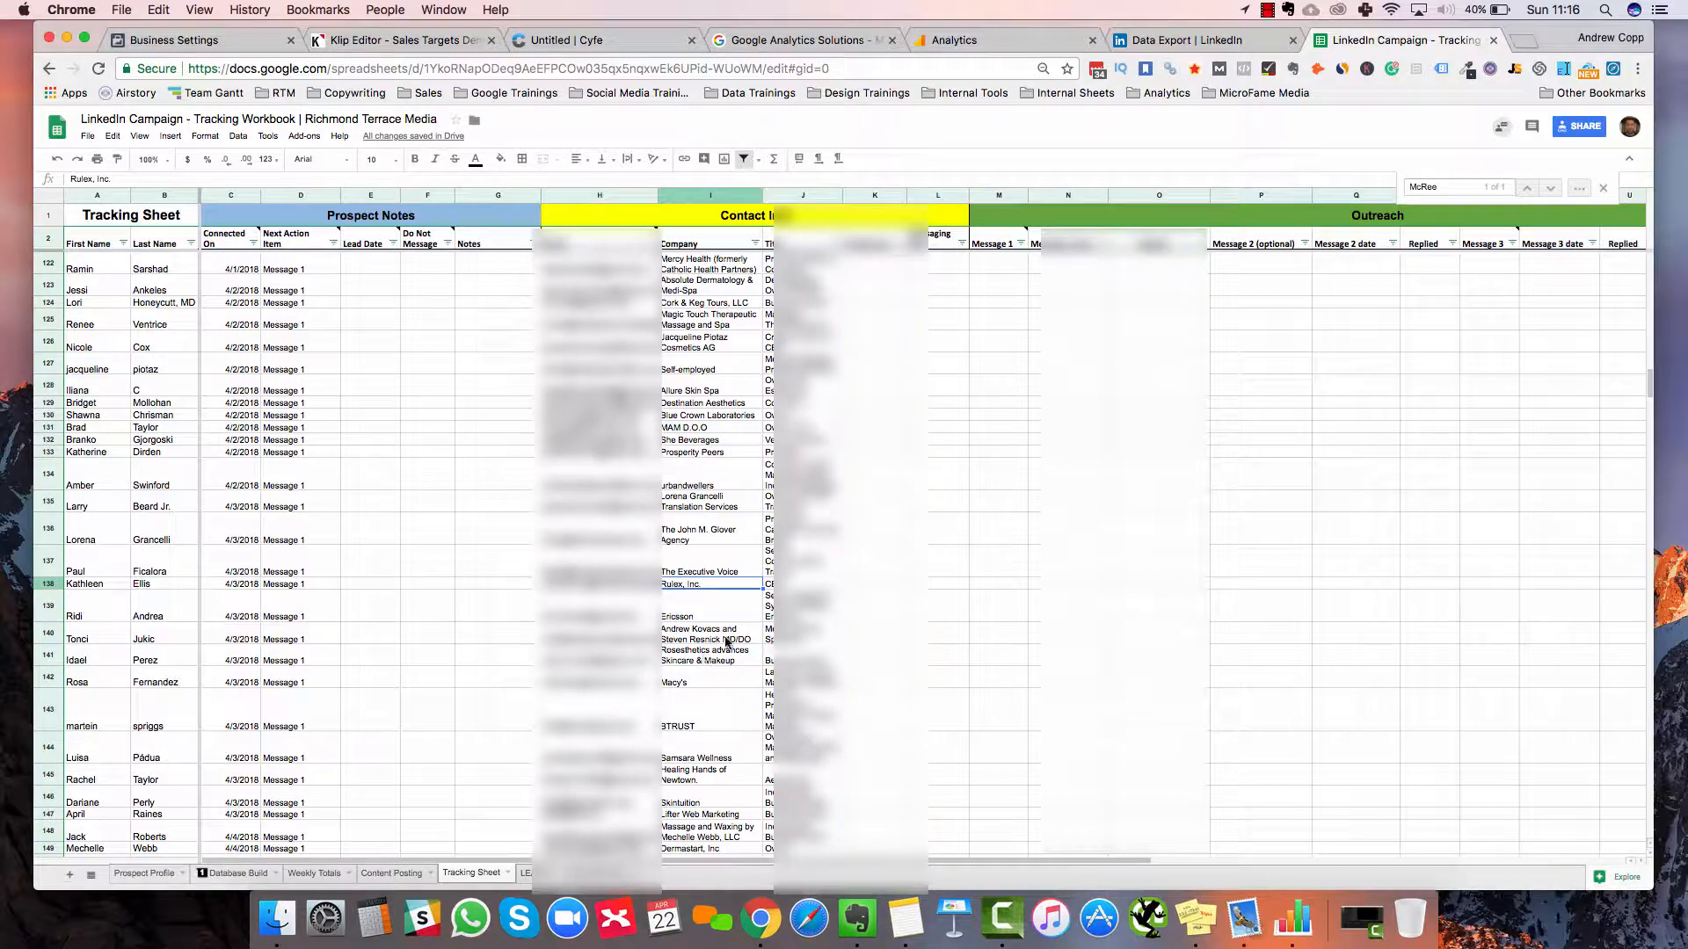
left_click(726, 619)
left_click(797, 618)
left_click(798, 643)
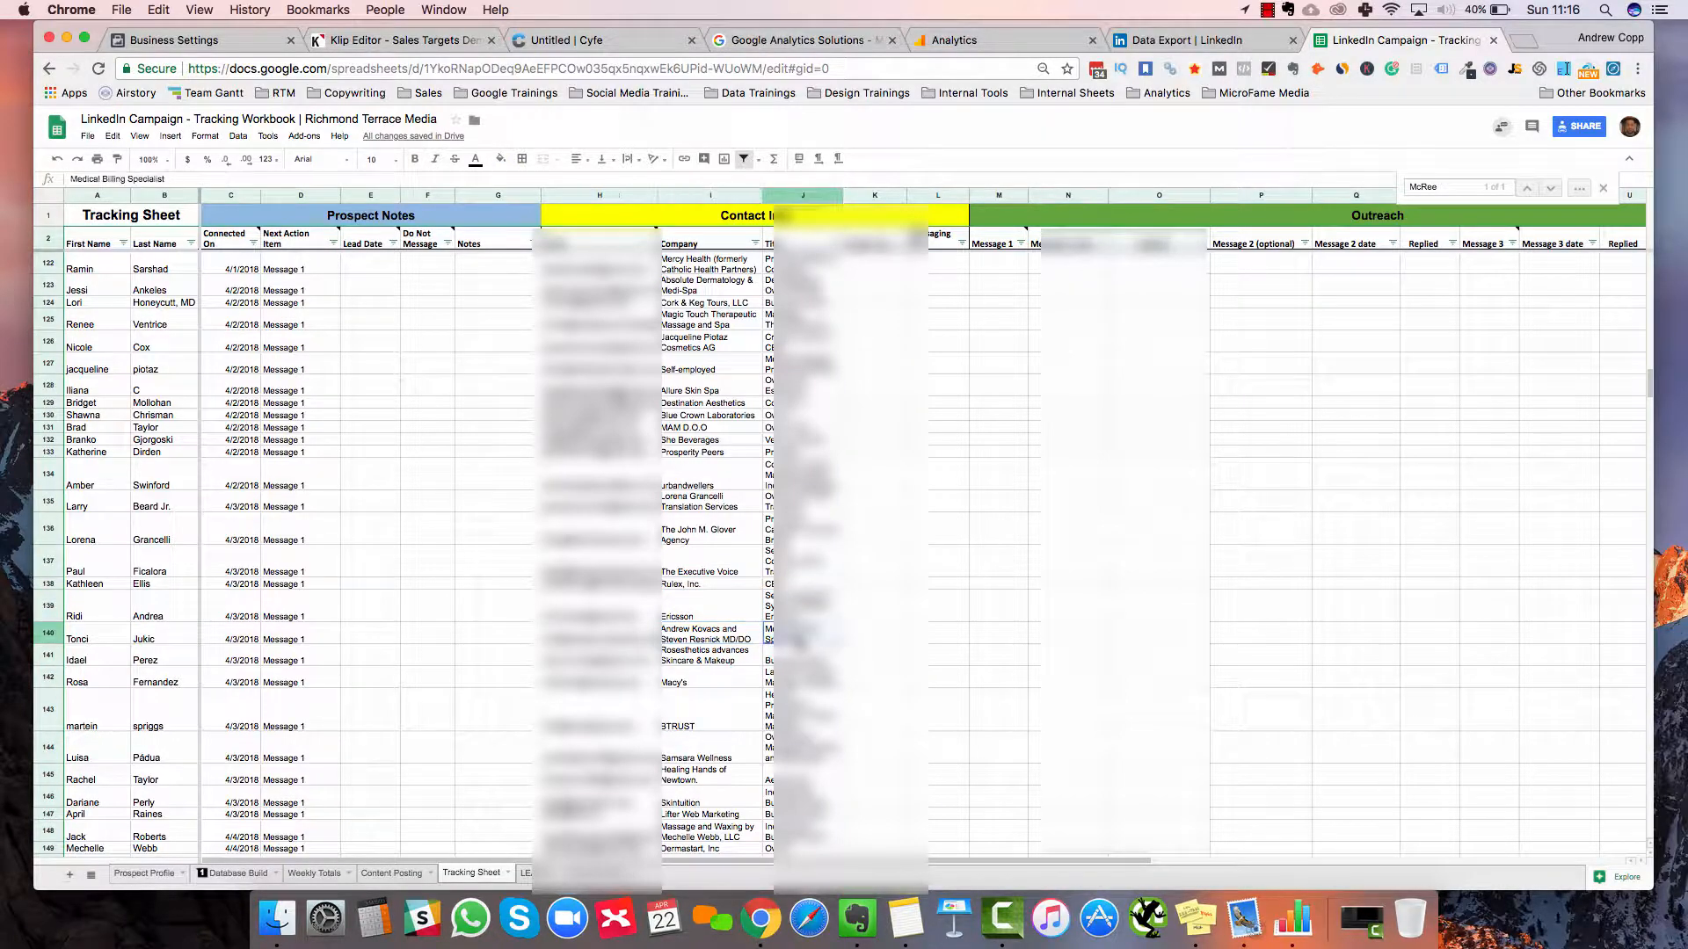
scroll(799, 644, "down", 20)
scroll(799, 644, "up", 15)
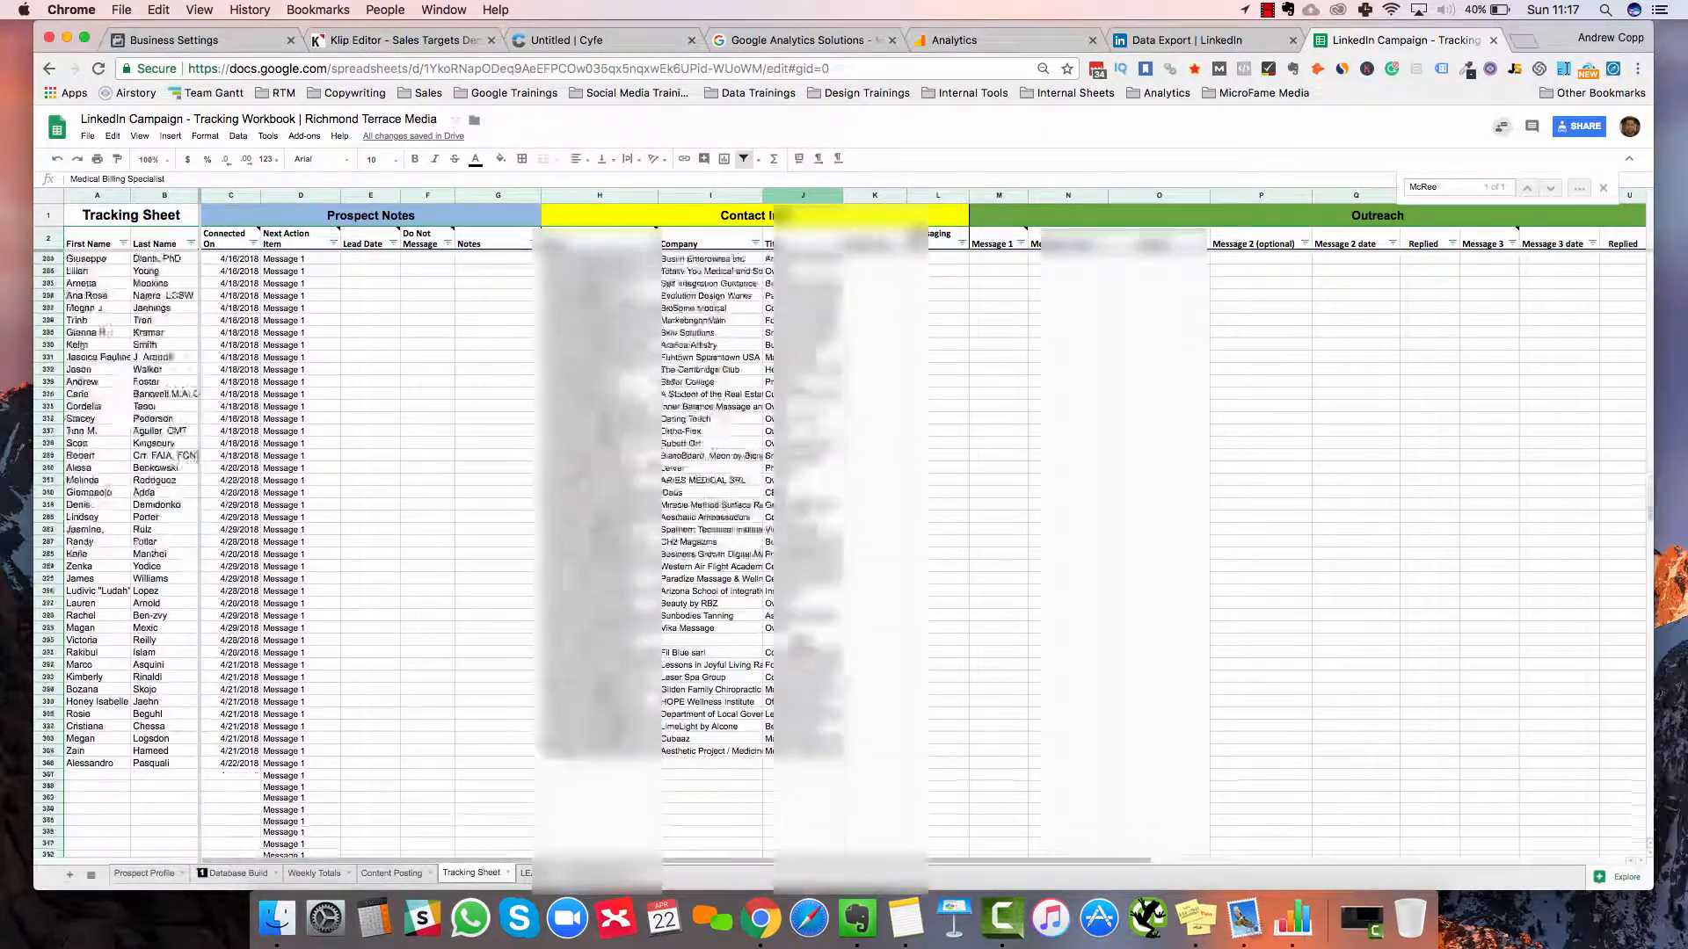
scroll(838, 554, "up", 20)
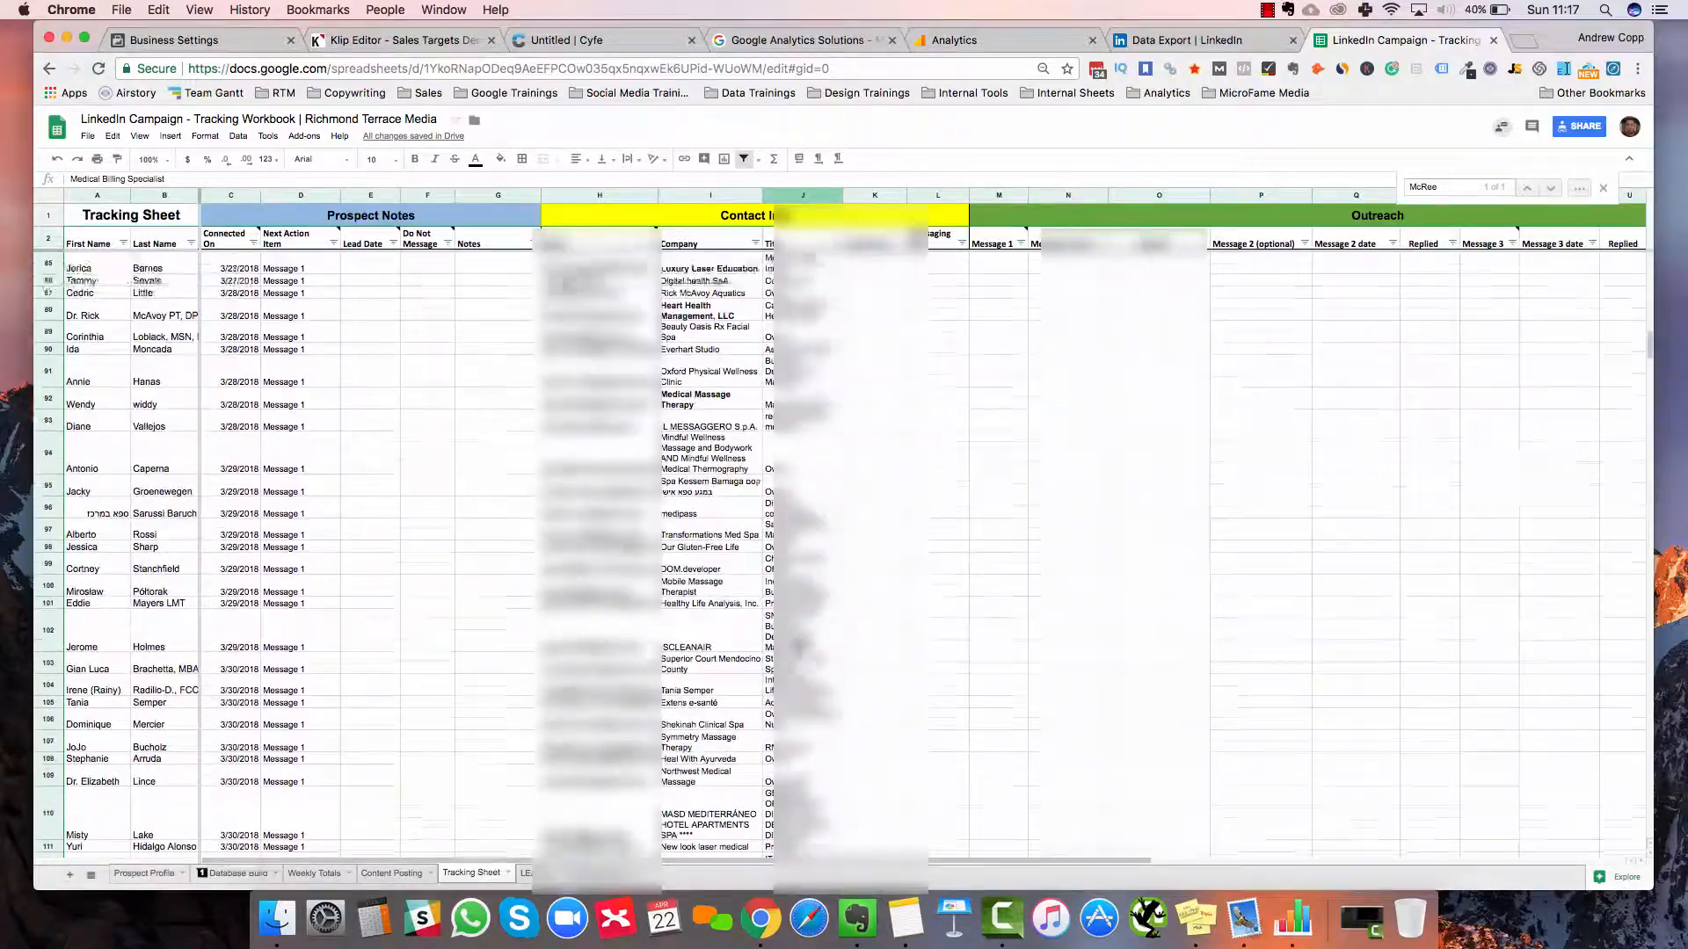
scroll(839, 554, "up", 6)
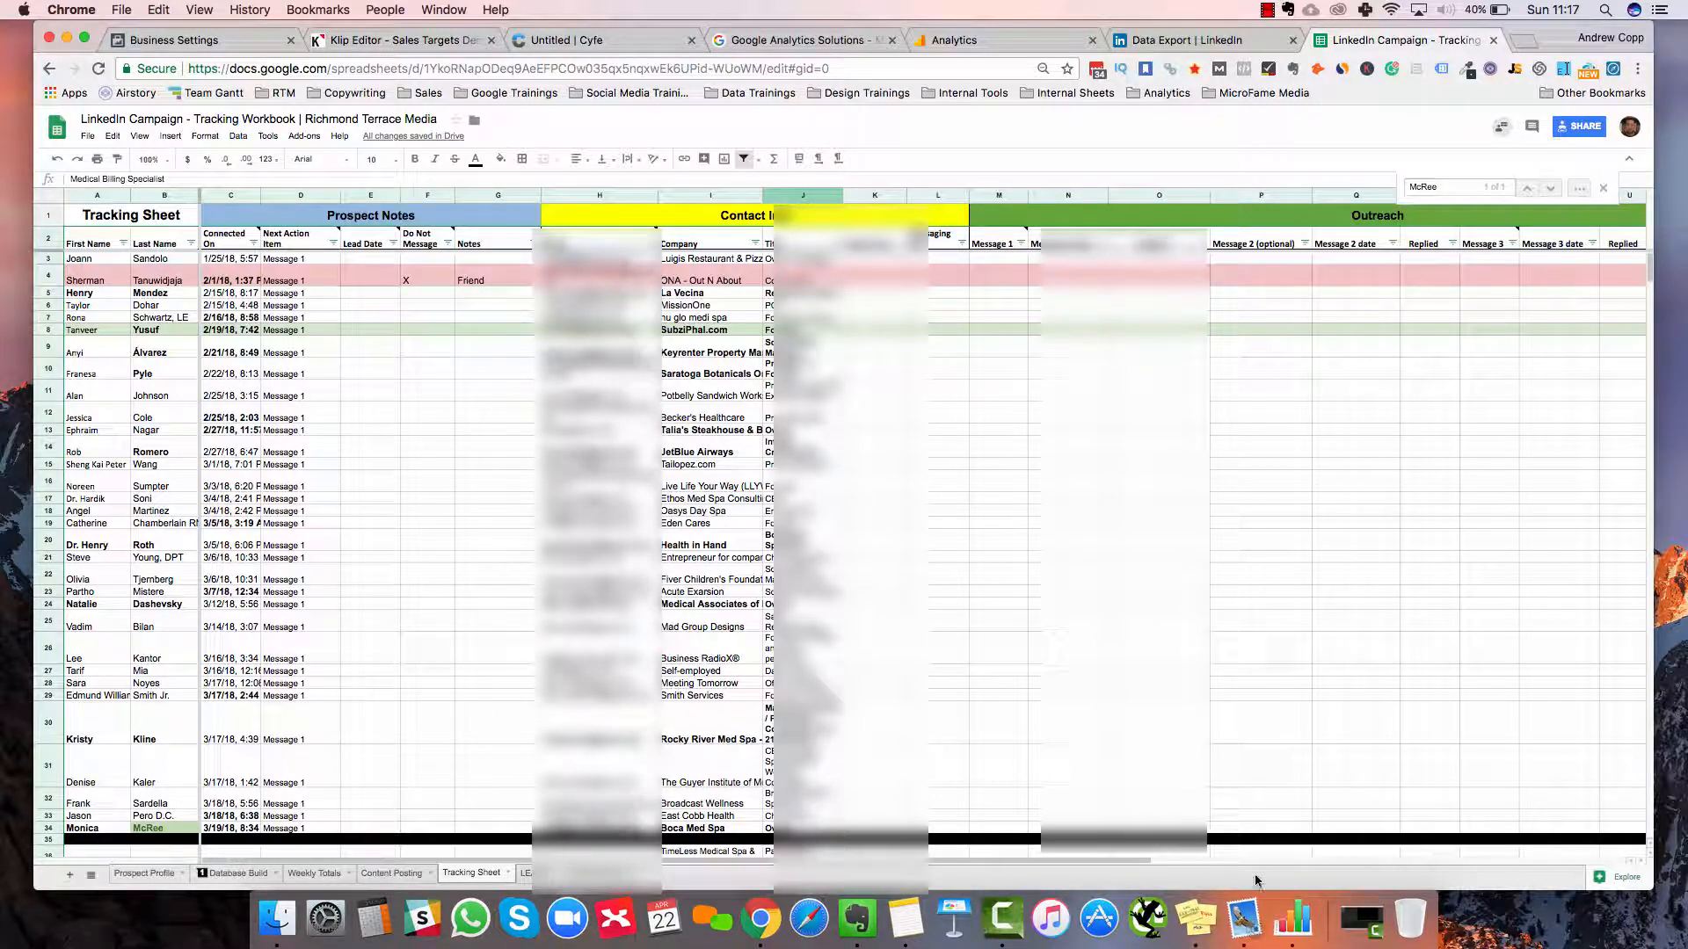
left_click(563, 874)
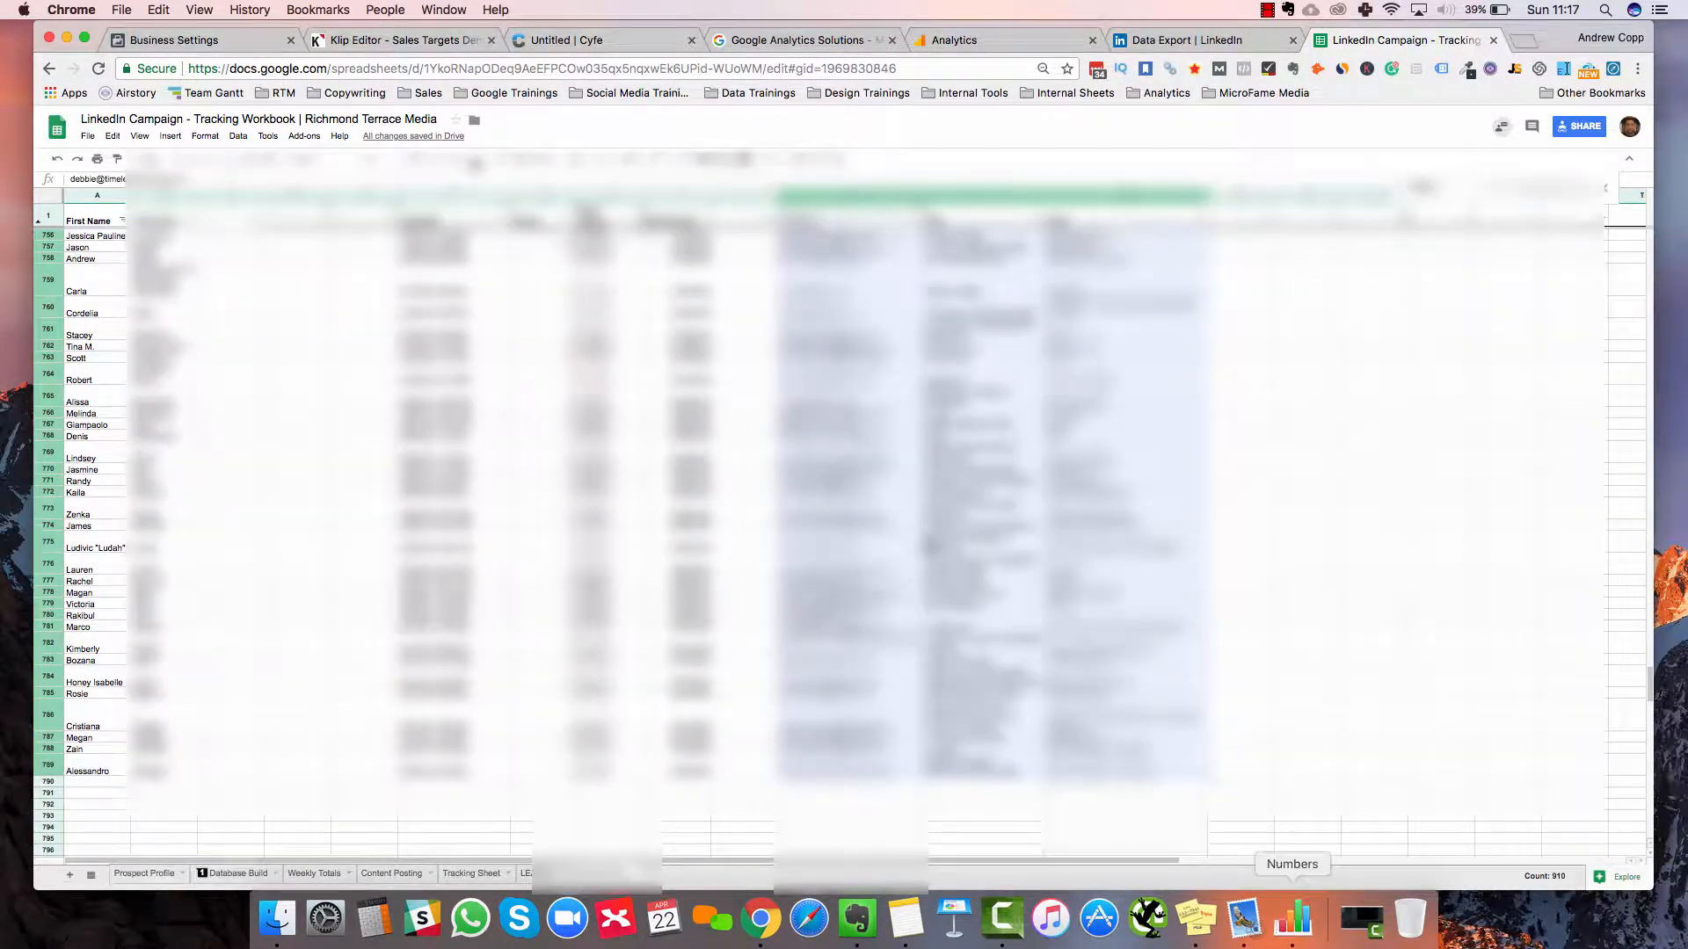
left_click(1292, 919)
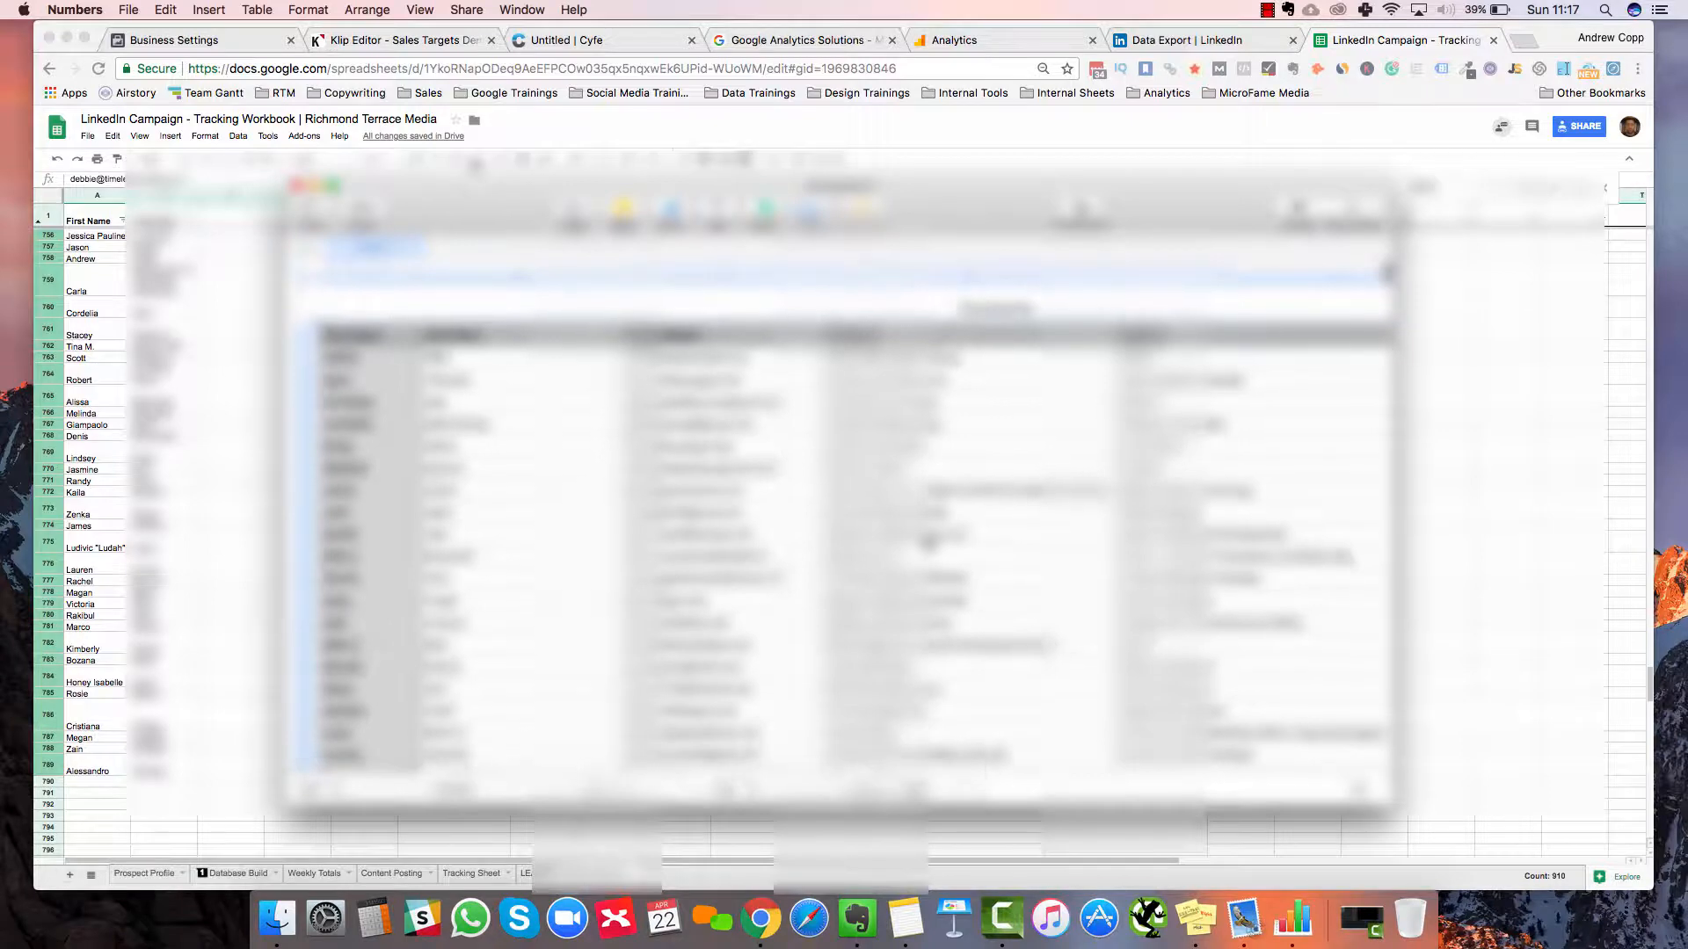
scroll(928, 546, "down", 2)
scroll(928, 545, "right", 2)
scroll(928, 546, "up", 2)
scroll(928, 546, "right", 5)
scroll(929, 547, "down", 3)
scroll(929, 547, "up", 3)
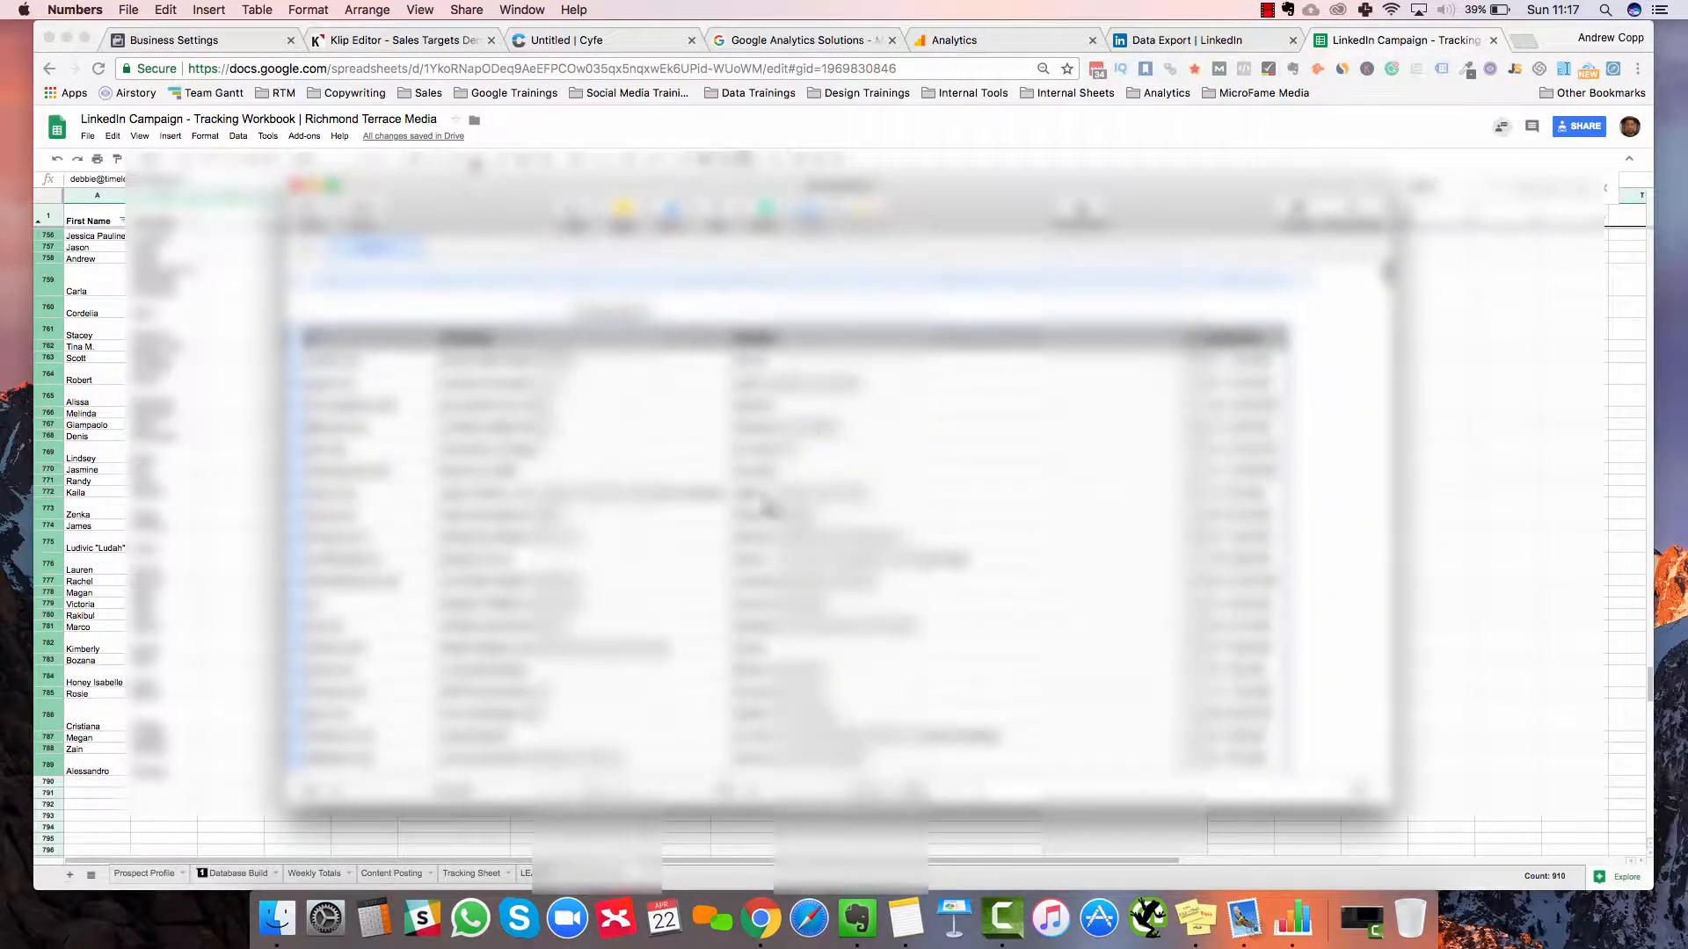
scroll(769, 504, "left", 5)
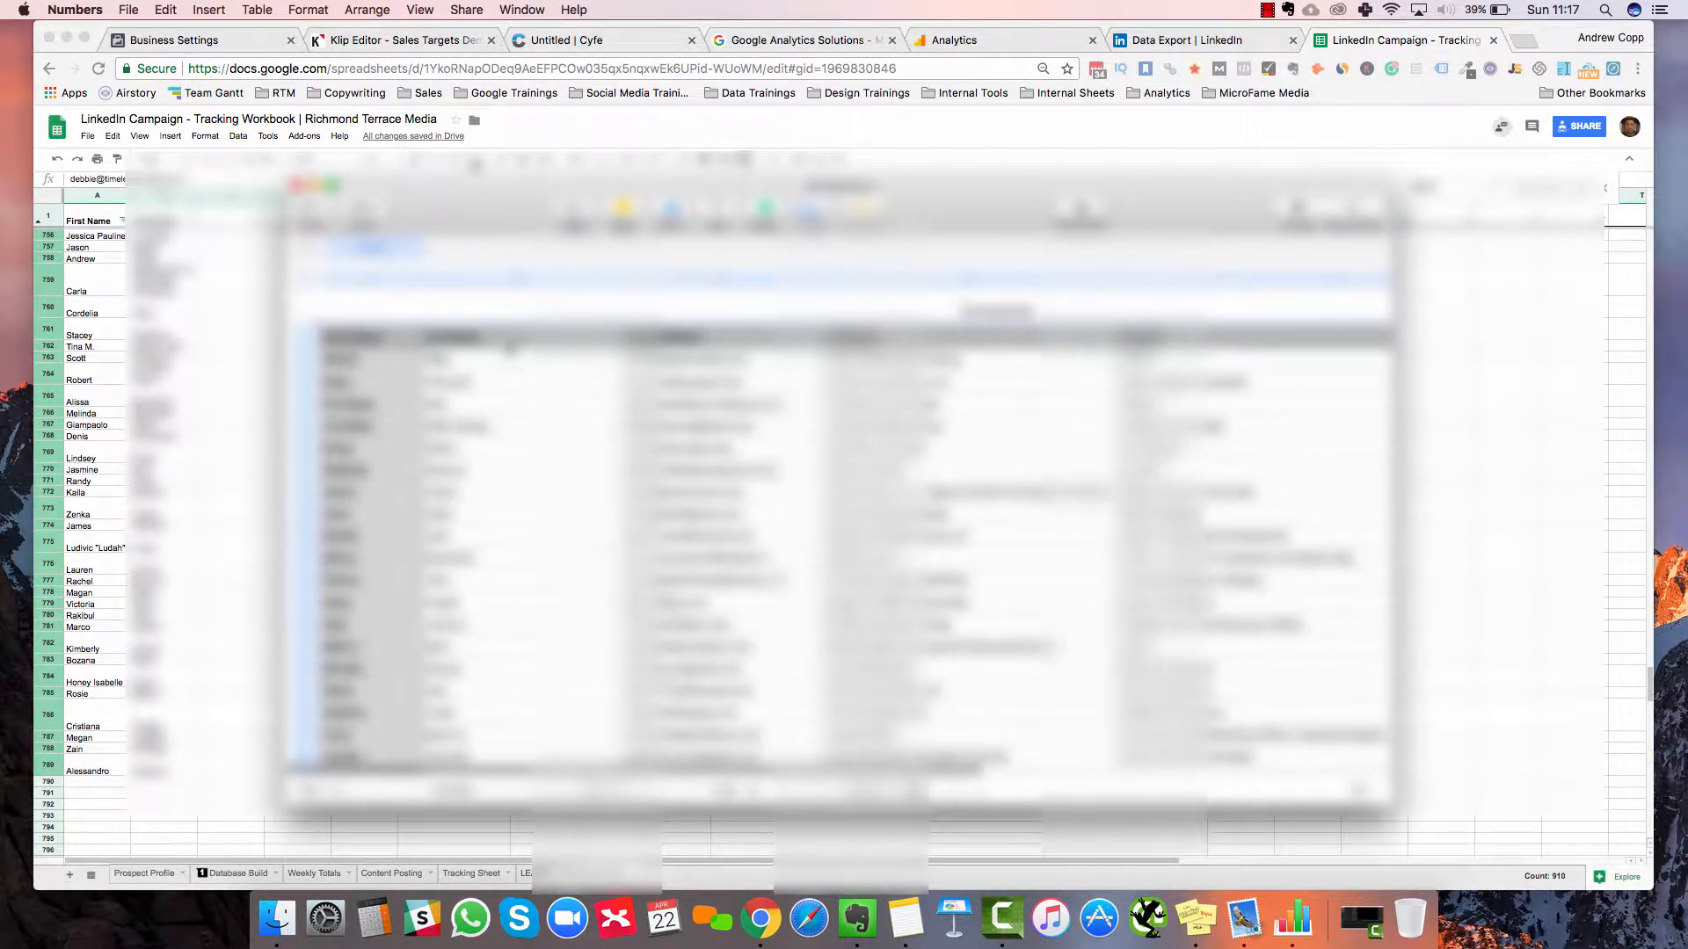
key("super+Tab")
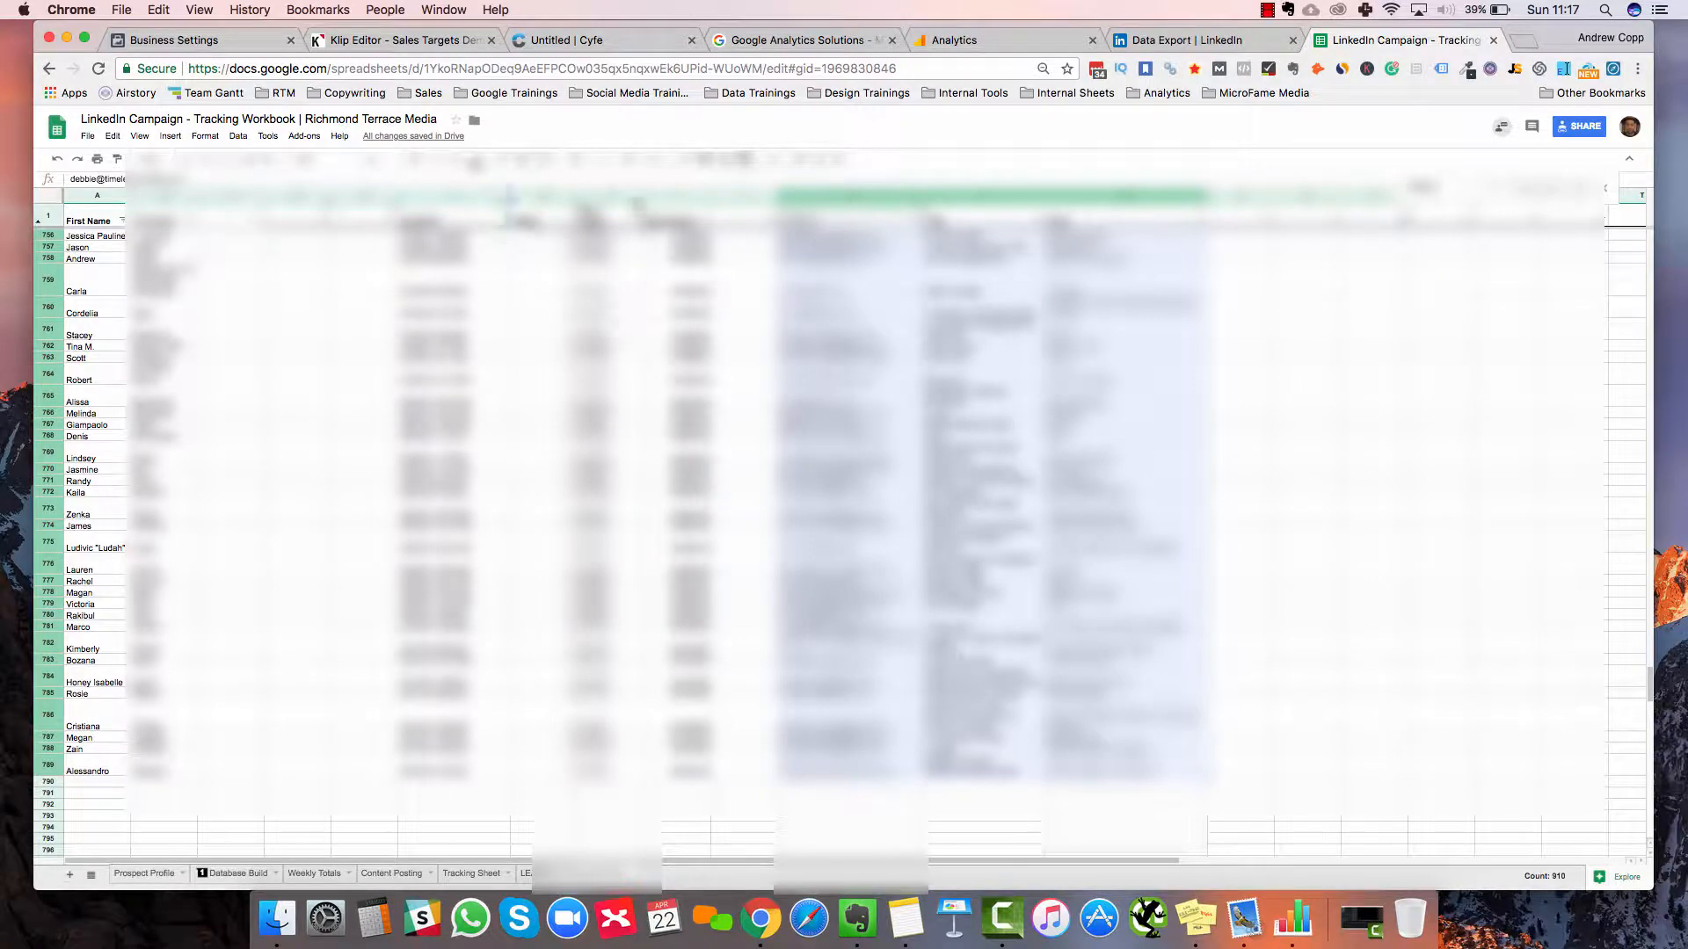
left_click(648, 395)
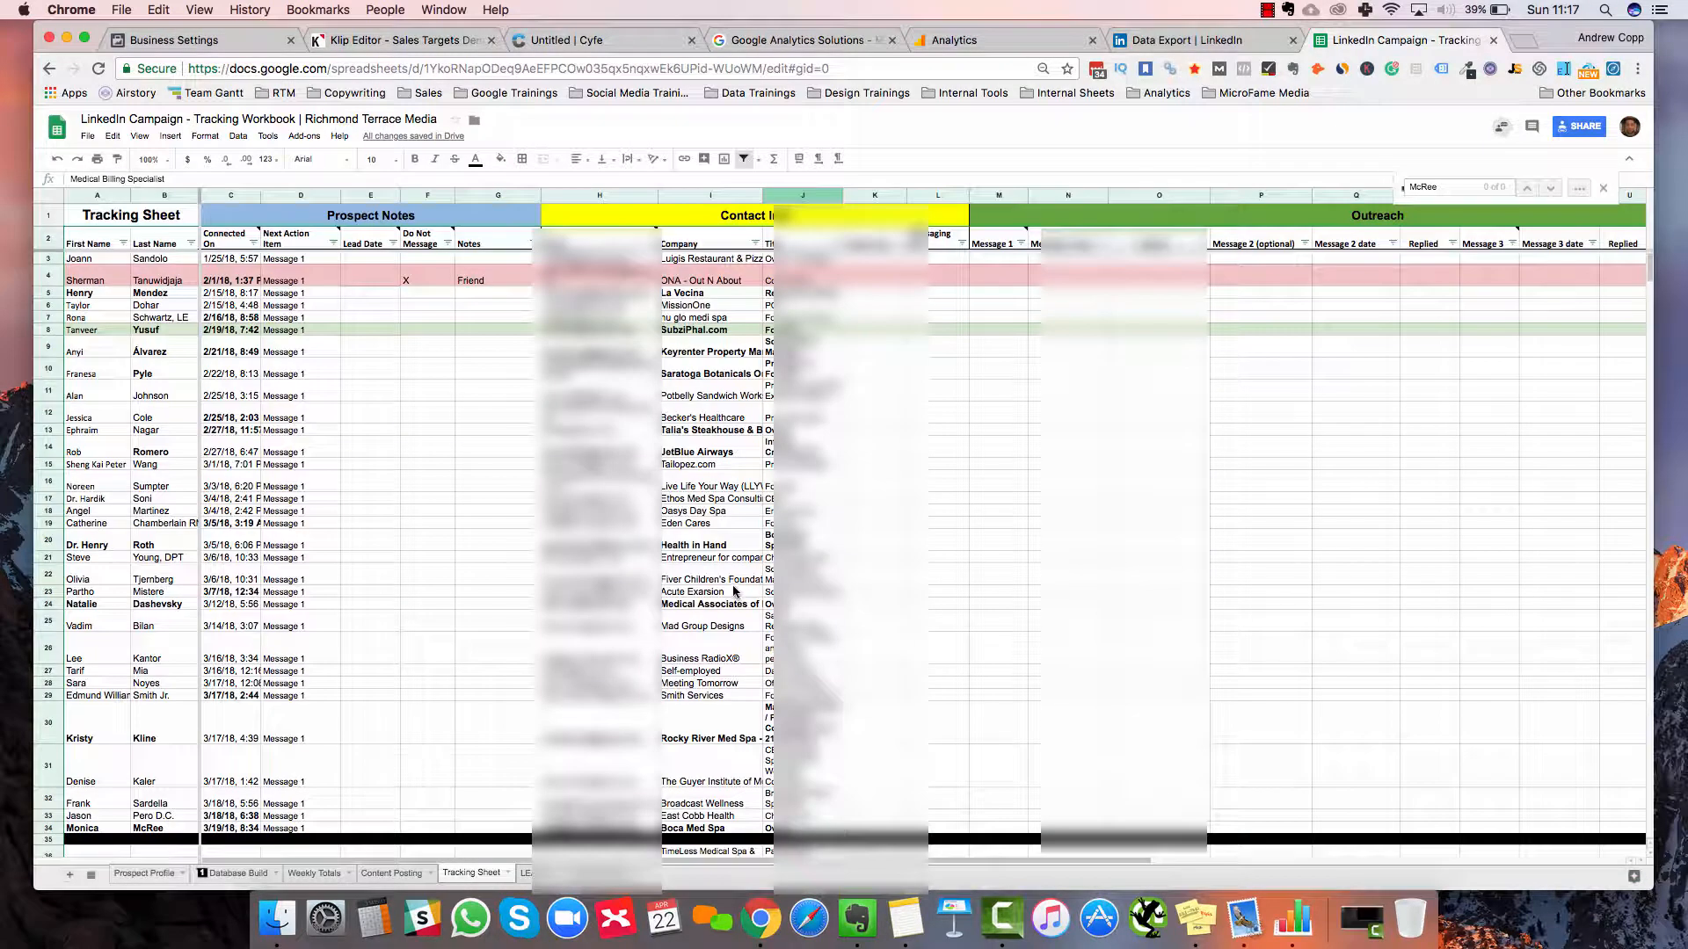
scroll(732, 592, "down", 4)
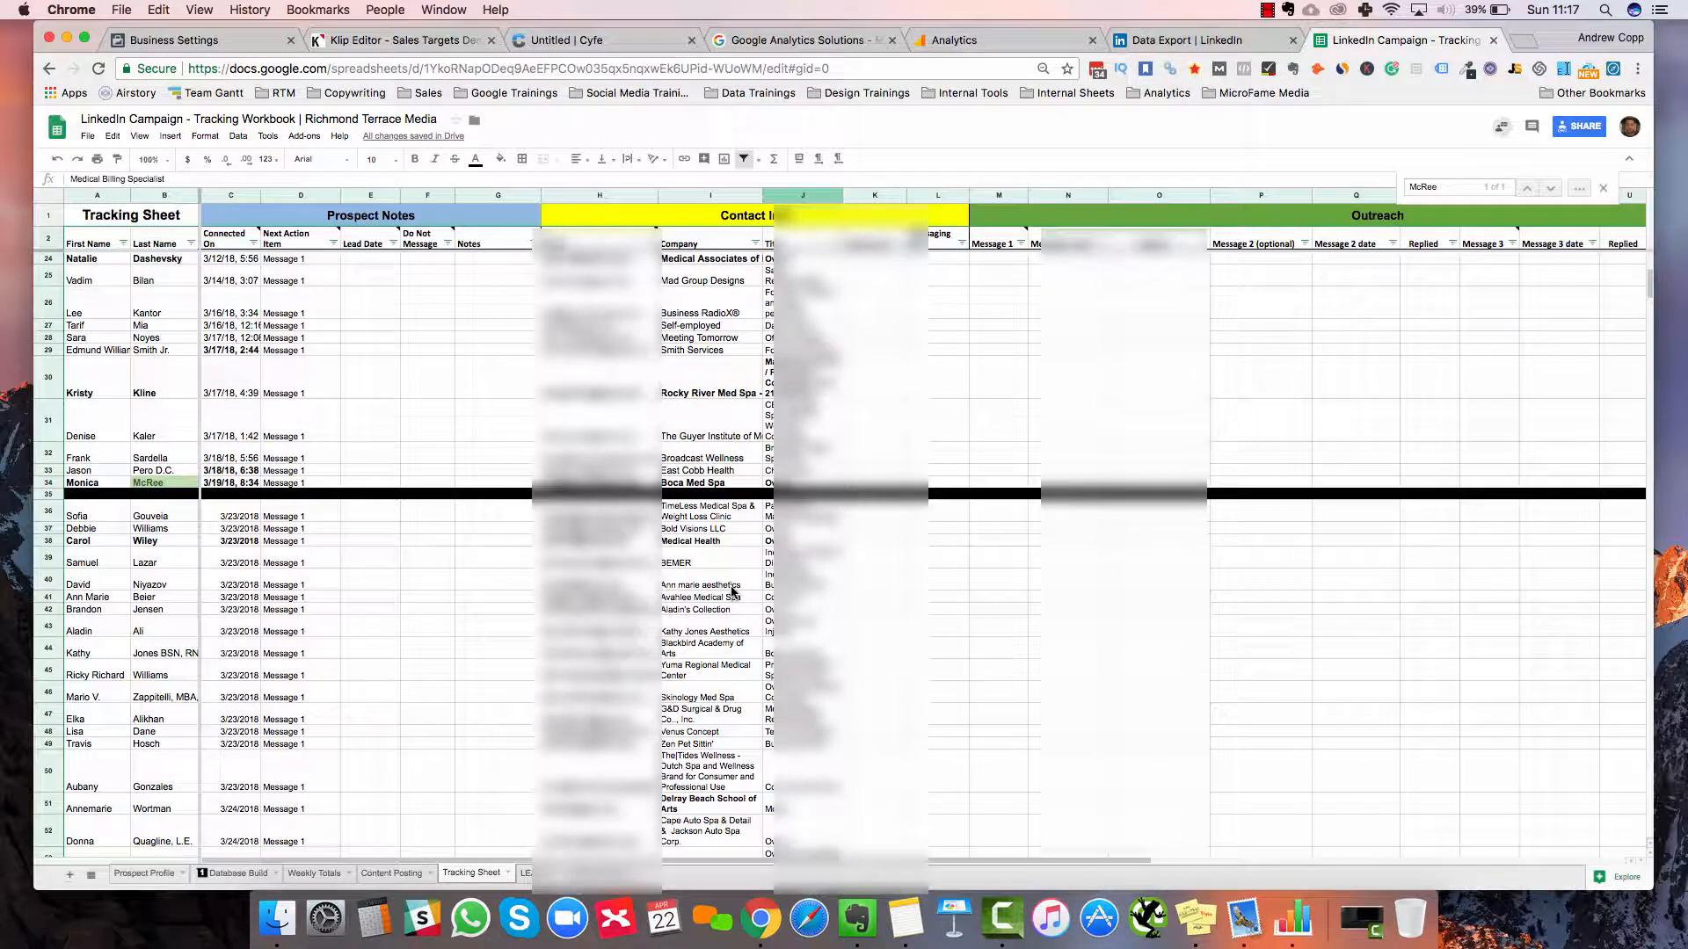
scroll(731, 592, "down", 3)
scroll(313, 525, "up", 3)
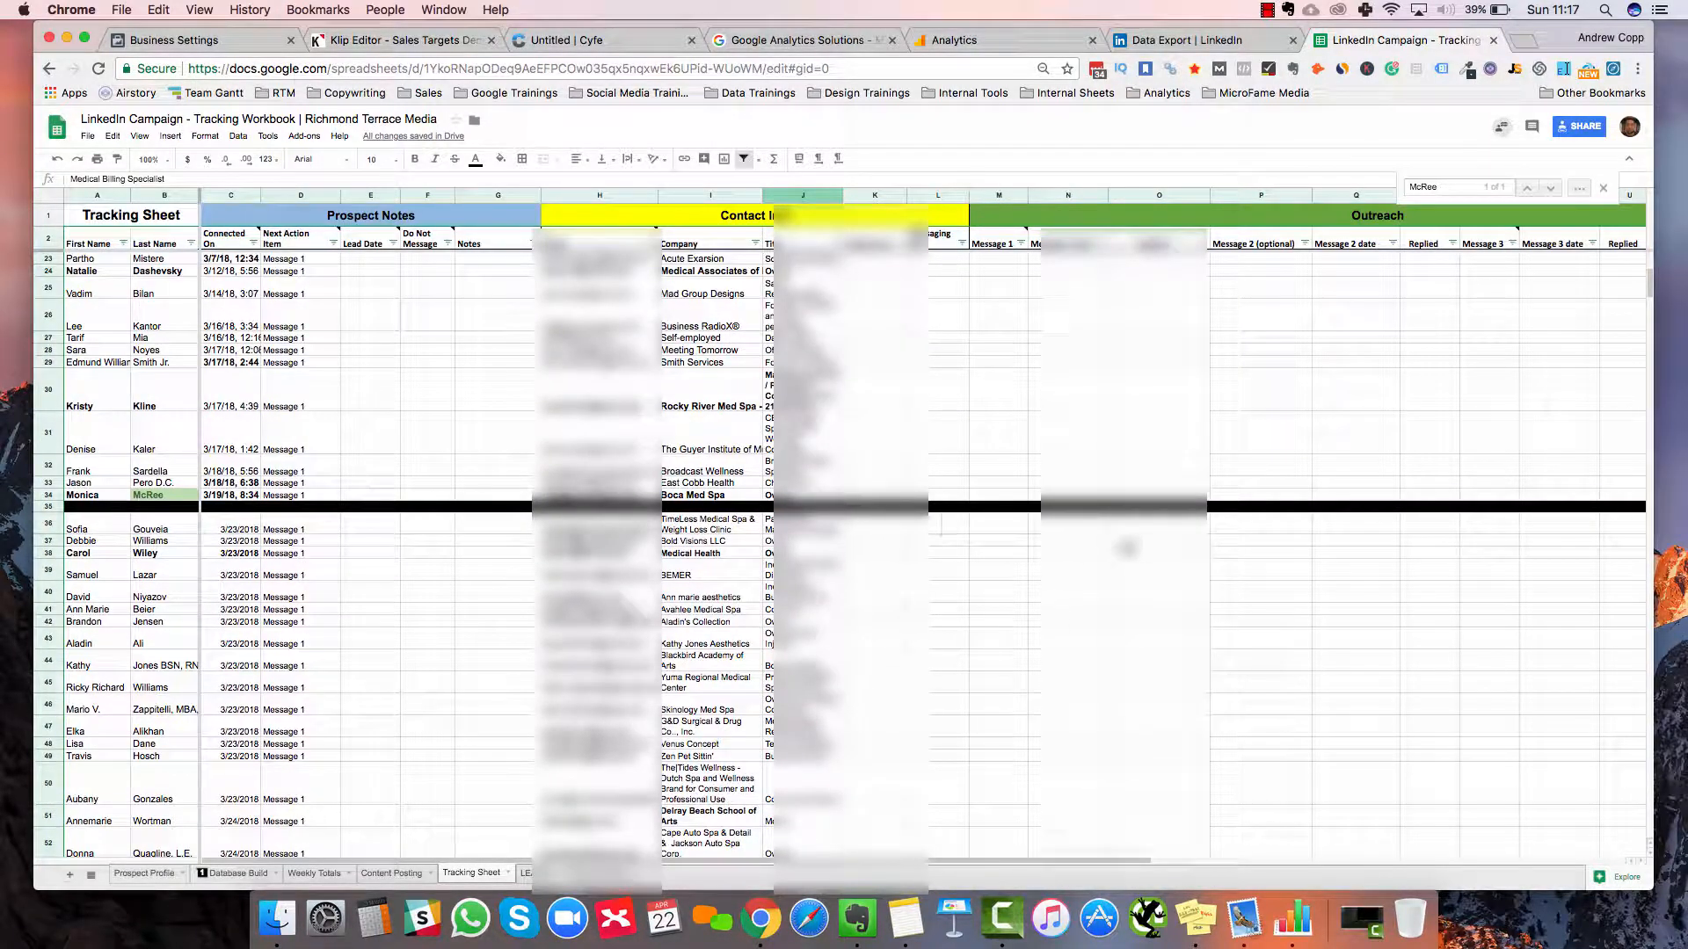
left_click(950, 524)
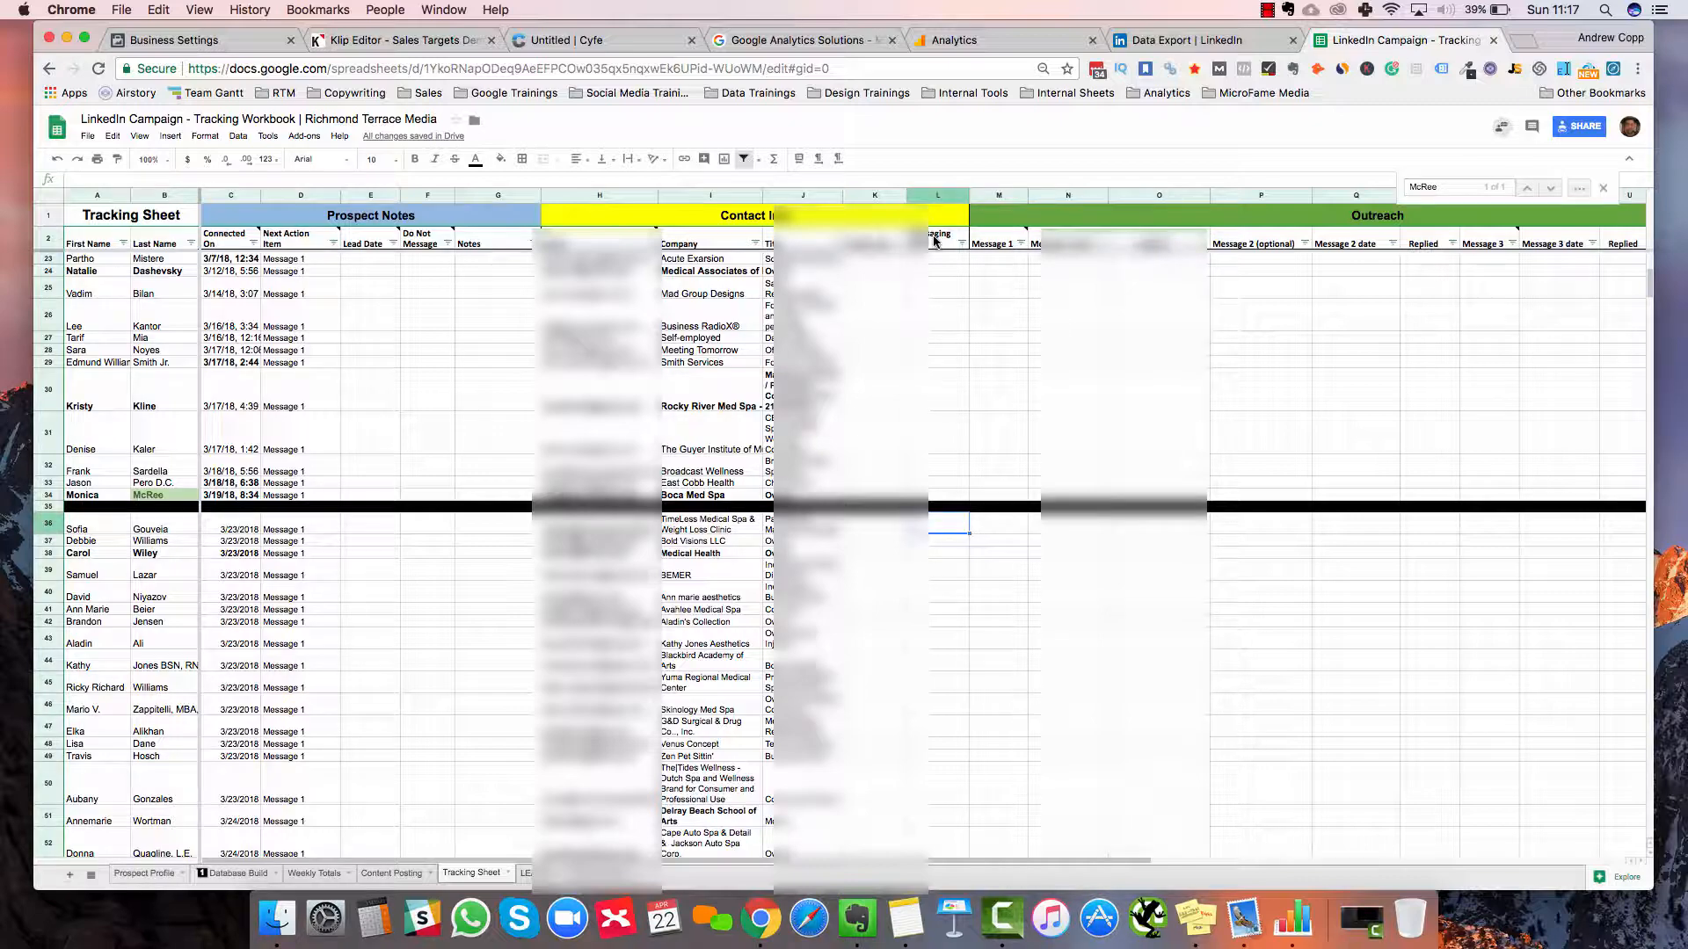
left_click(875, 239)
left_click(937, 239)
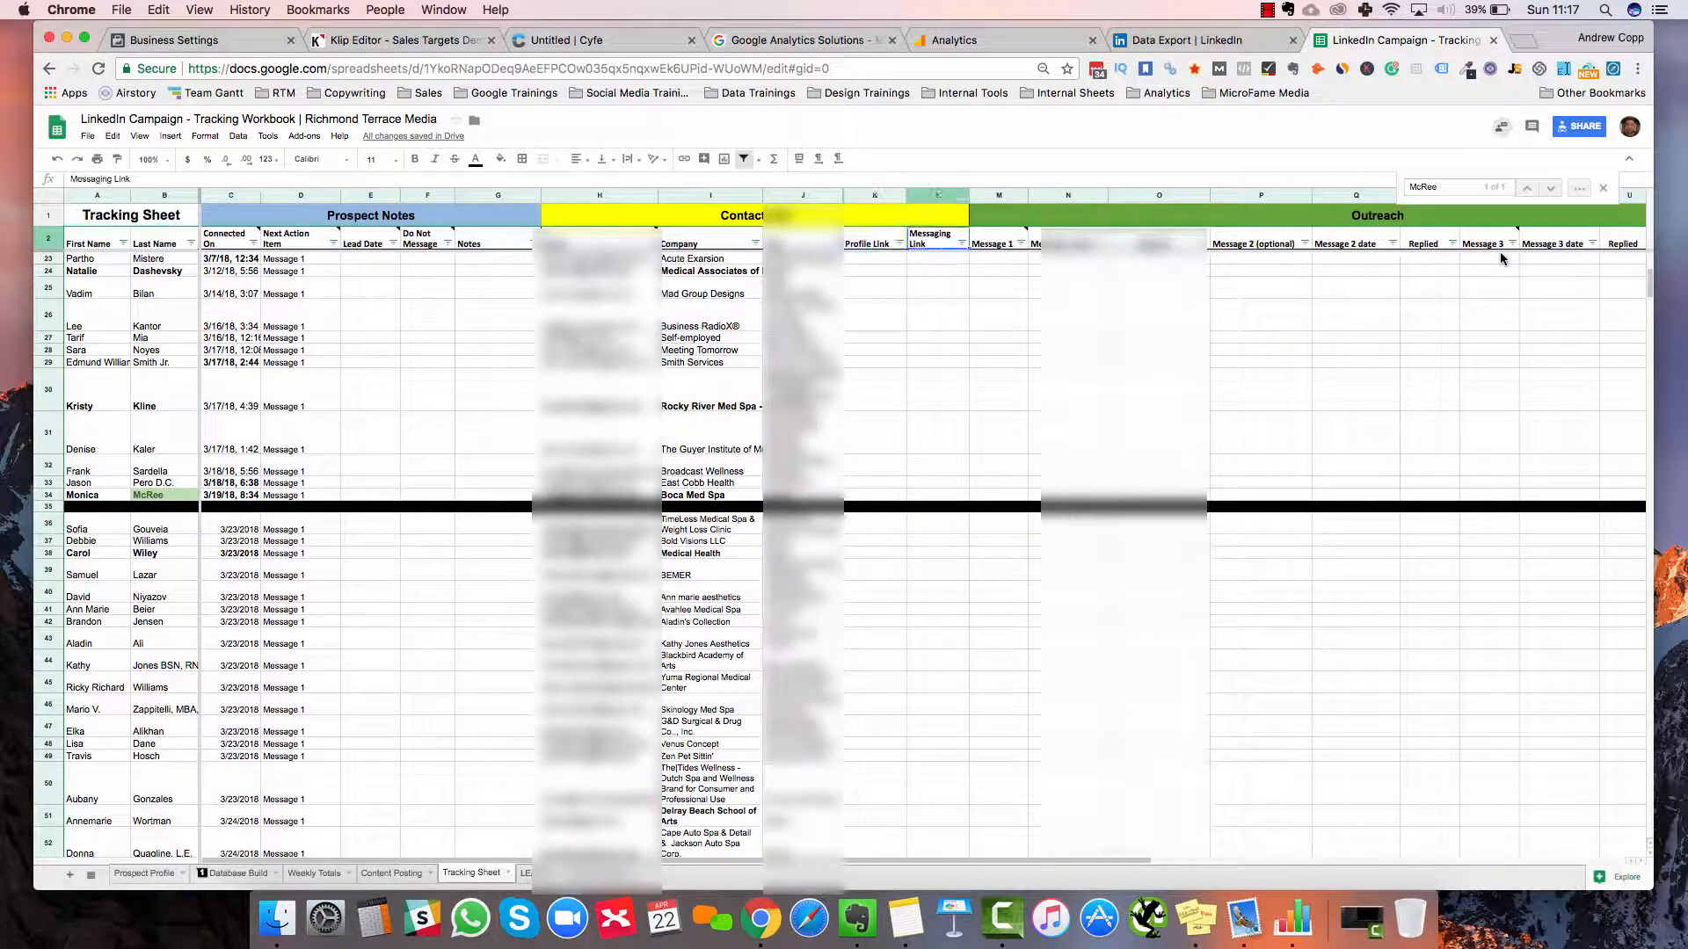
scroll(1500, 252, "right", 5)
scroll(1499, 252, "left", 5)
scroll(1500, 251, "up", 2)
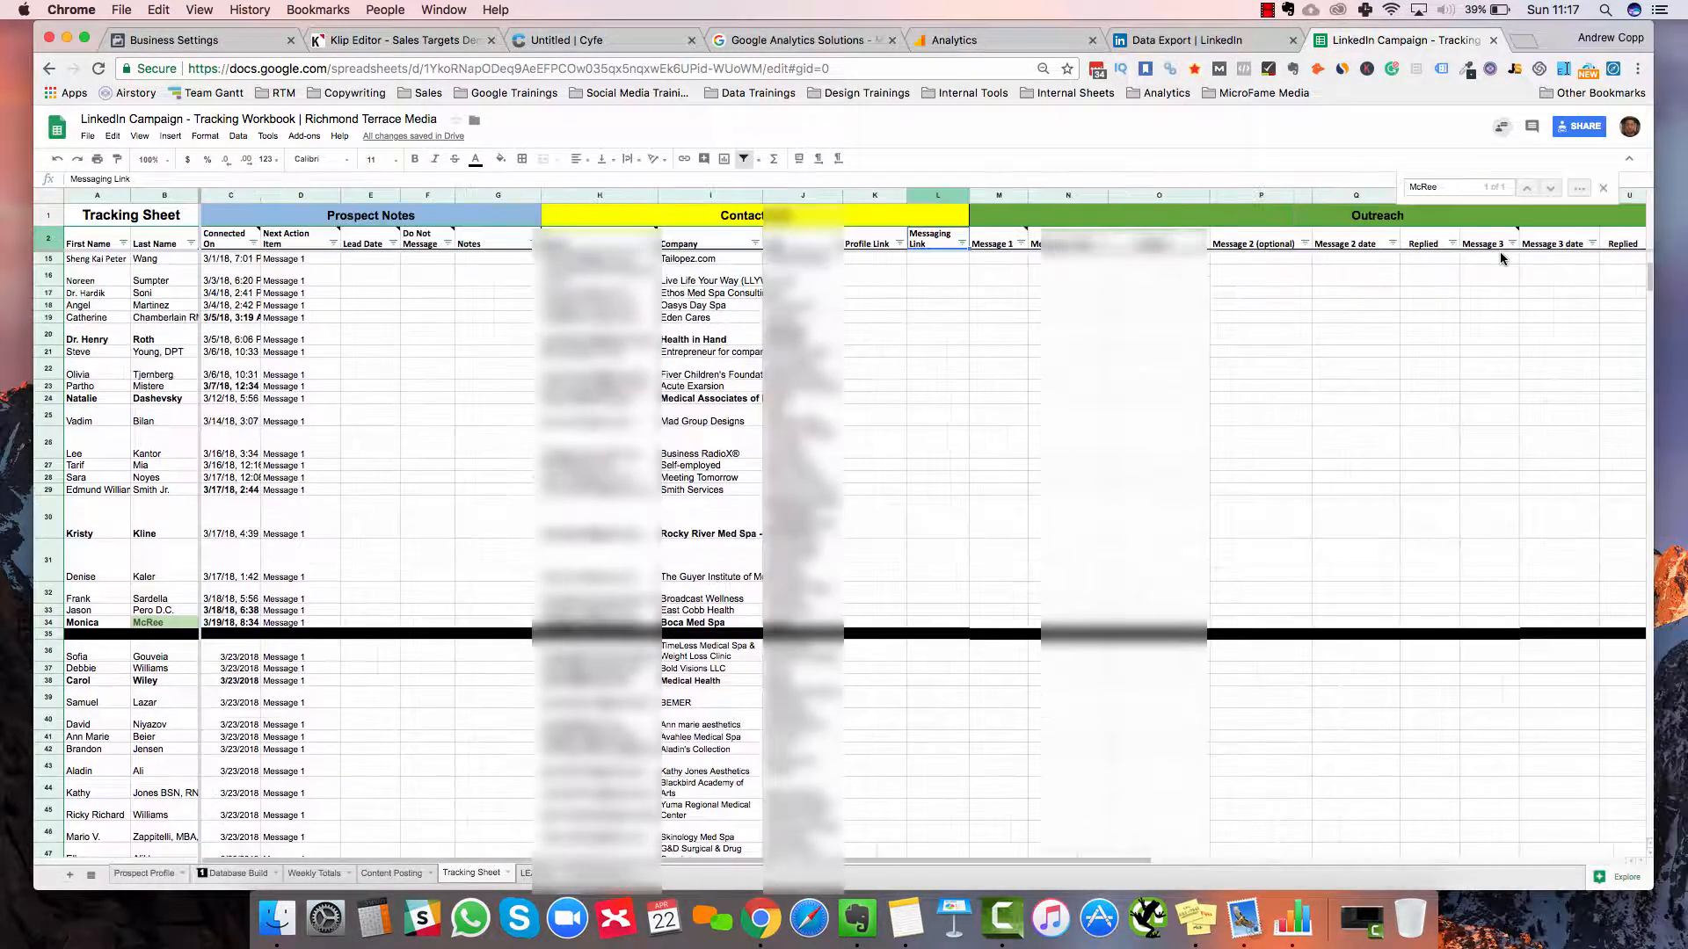
scroll(1499, 251, "down", 8)
scroll(1500, 251, "down", 20)
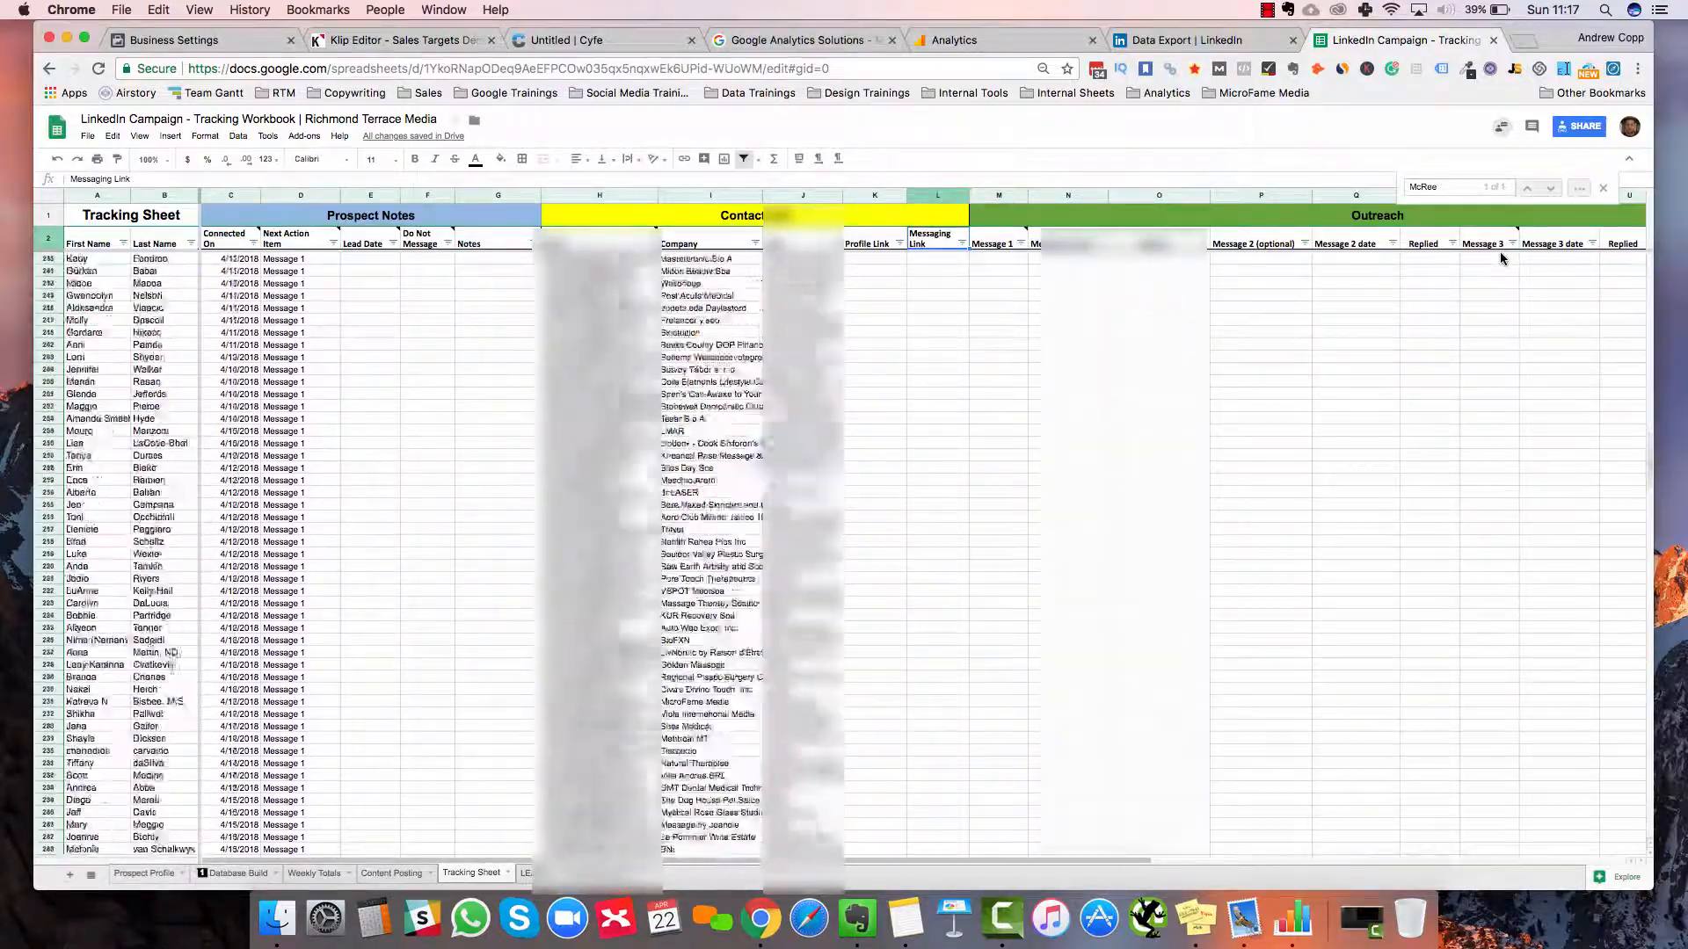
scroll(1499, 252, "up", 20)
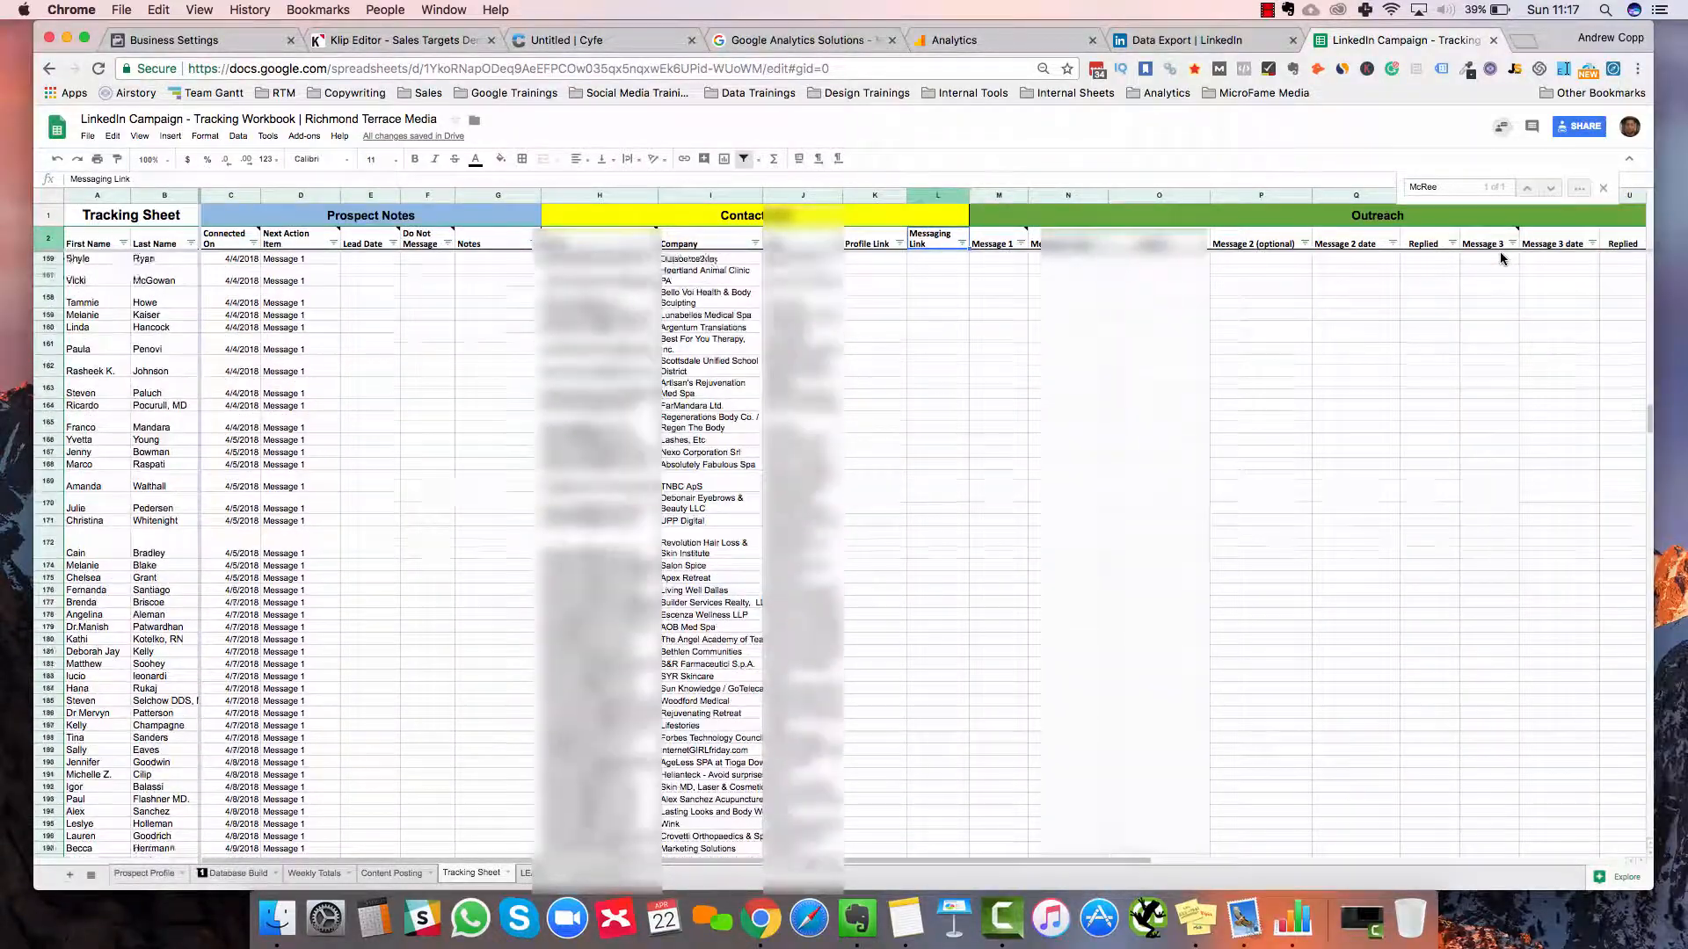
scroll(1500, 252, "up", 20)
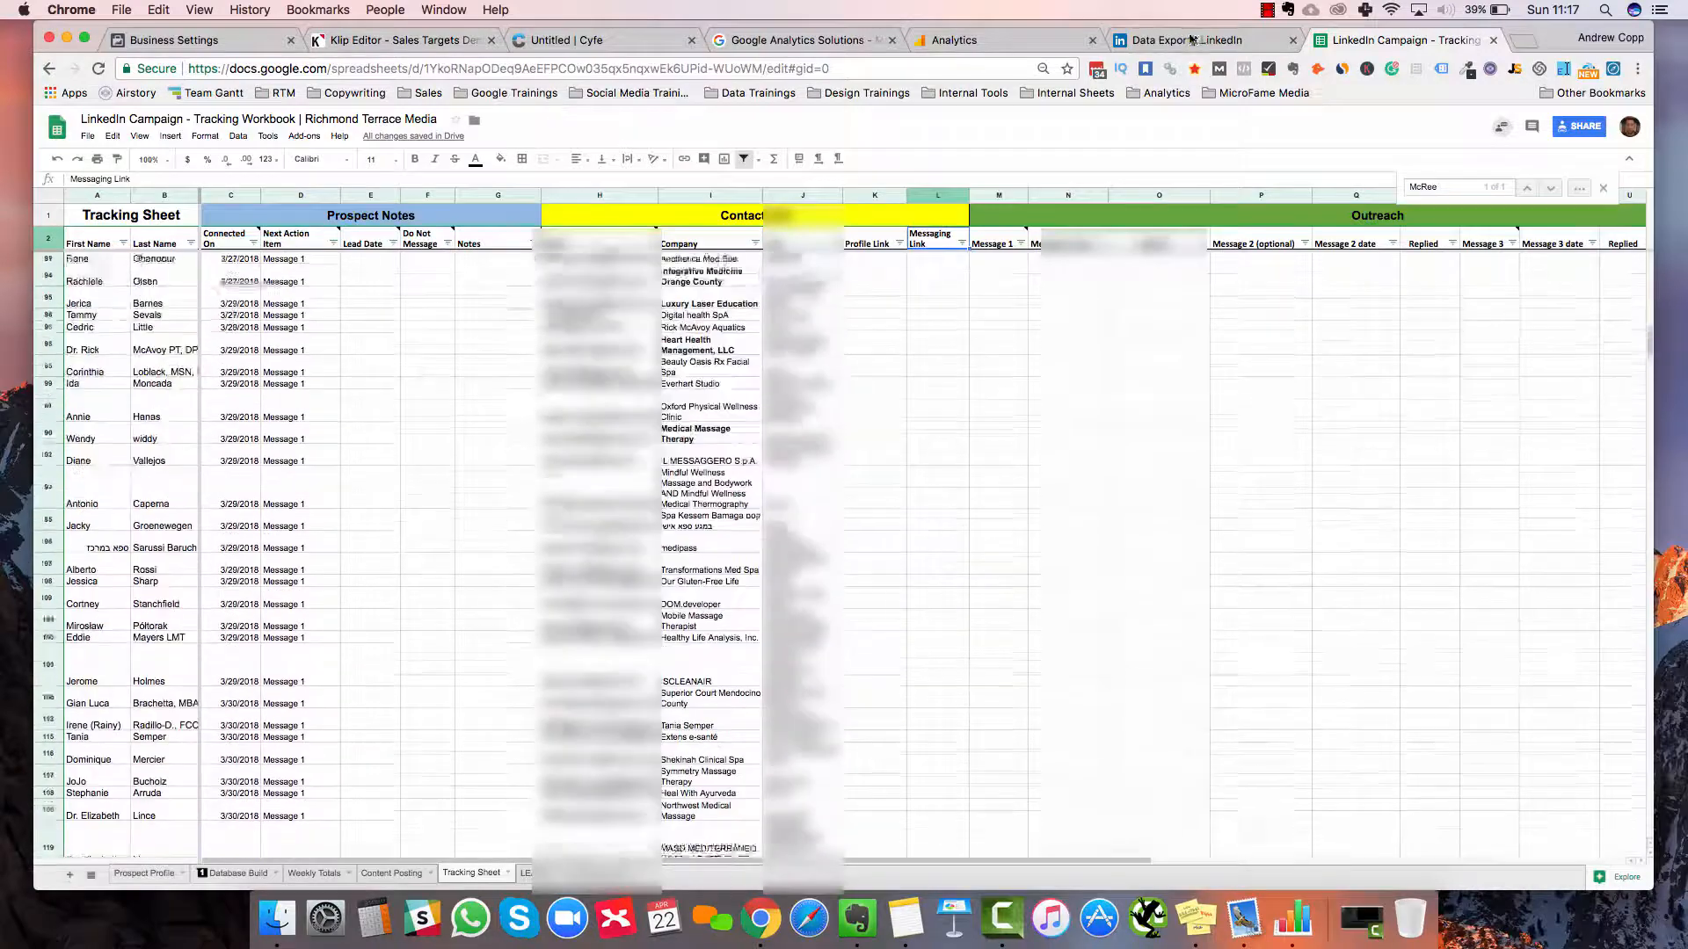